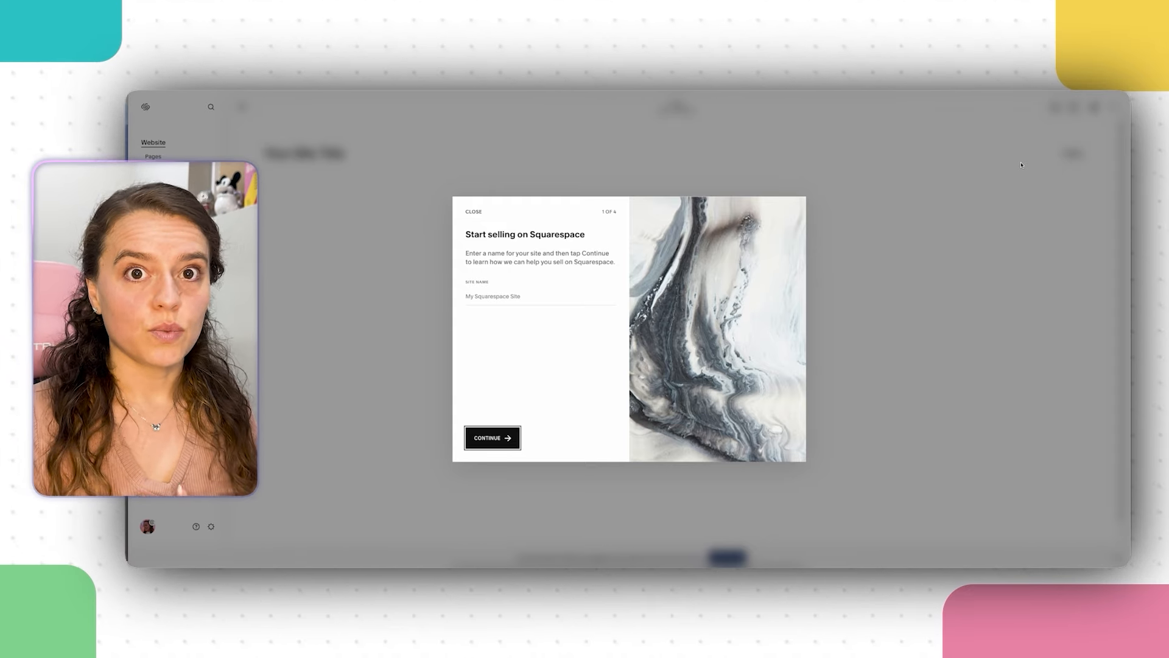
Step: Enter the site name for The Makers Lab and confirm it
{"action": "left_click", "coordinate": [501, 299]}
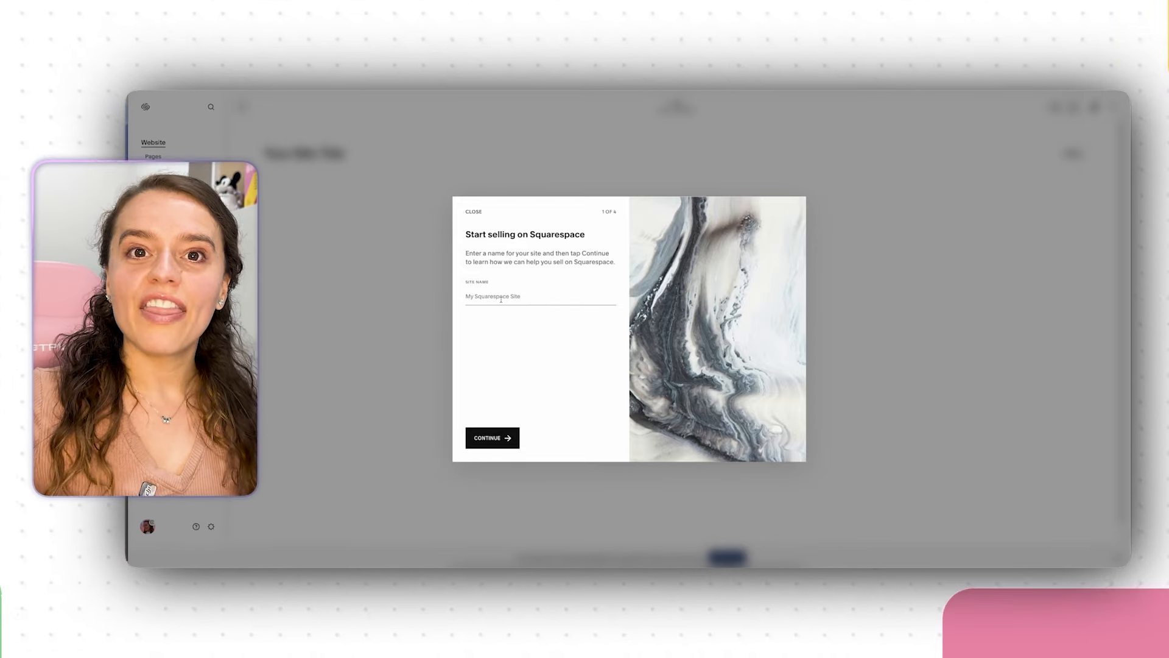
{"action": "type", "text": "The Makers"}
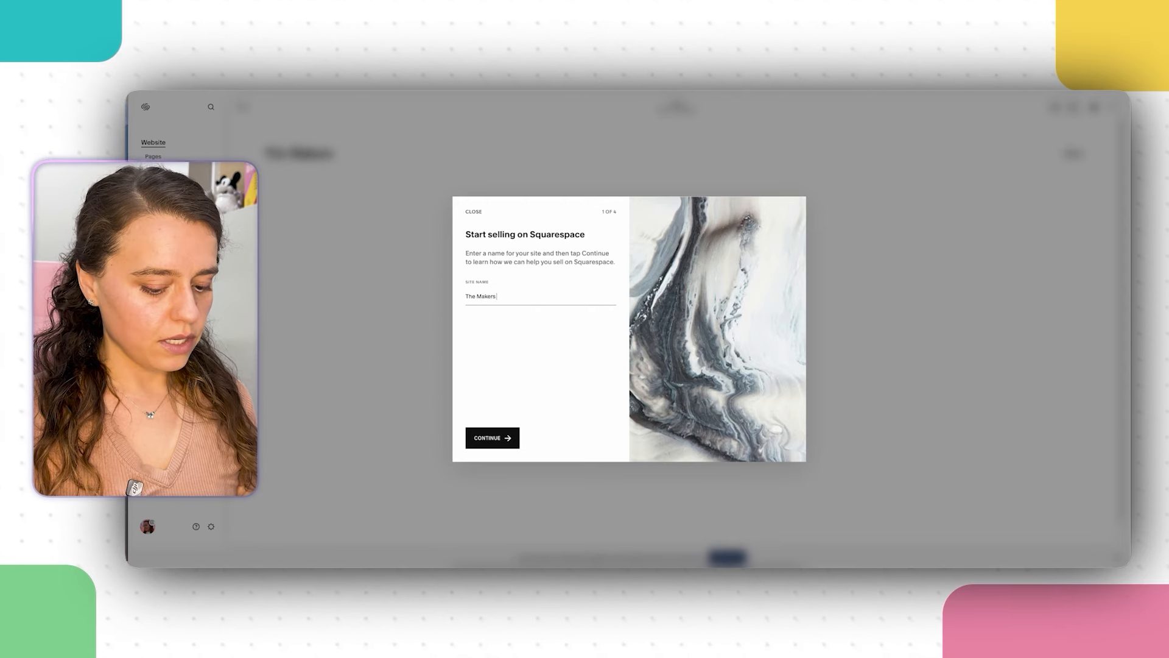
{"action": "type", "text": " Lab Limited"}
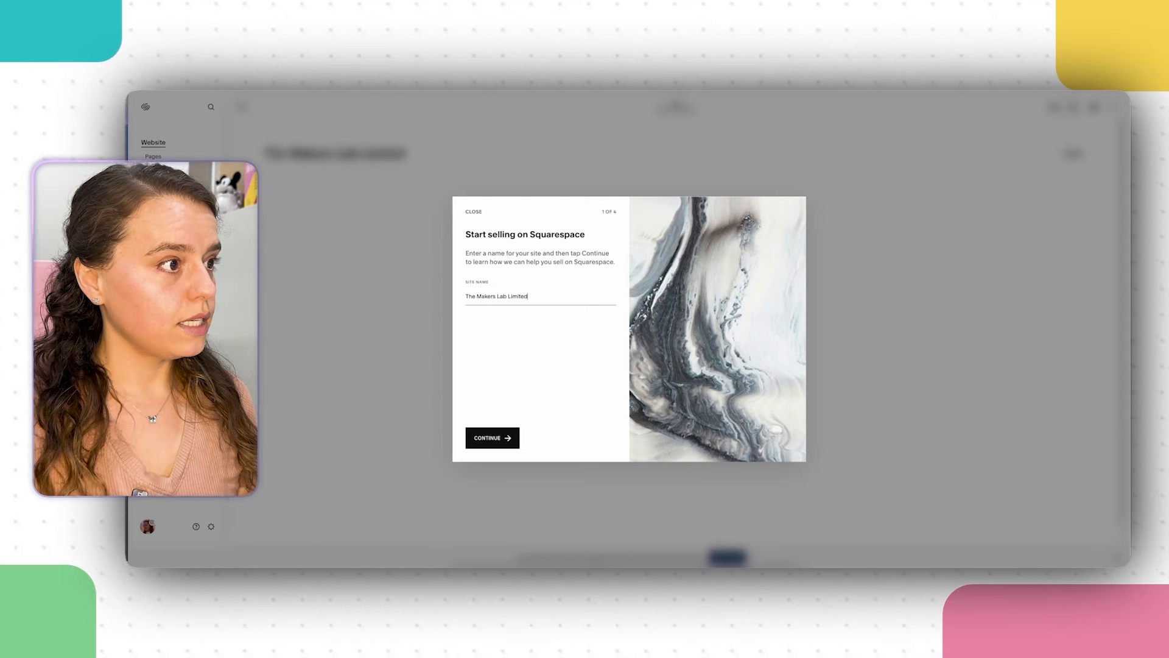
{"action": "key", "text": "BackSpace"}
{"action": "key", "text": "BackSpace"}
{"action": "key", "text": "BackSpace"}
{"action": "key", "text": "BackSpace"}
{"action": "key", "text": "BackSpace"}
{"action": "key", "text": "BackSpace"}
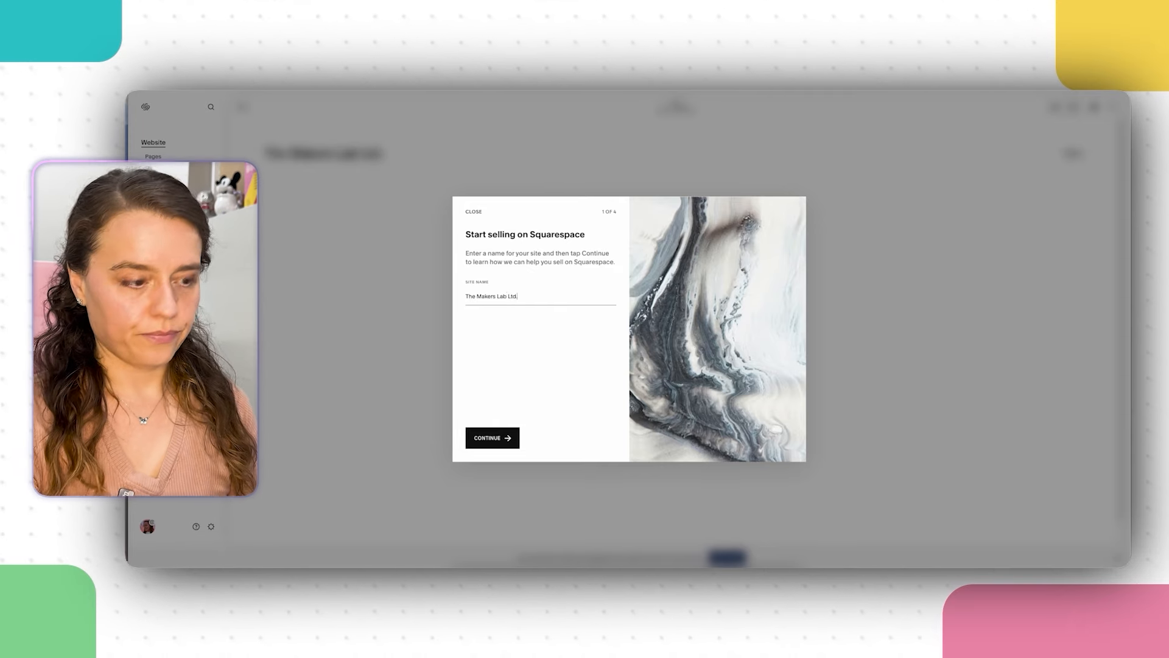
{"action": "left_click", "coordinate": [484, 438]}
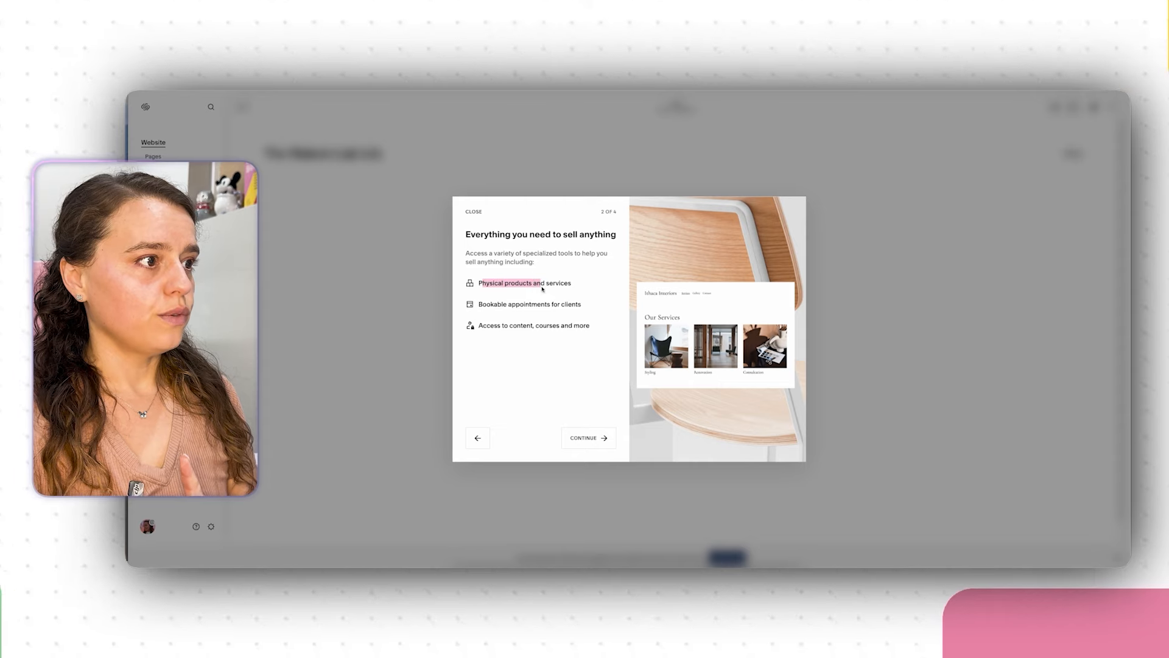
Step: Finish the remaining introduction steps so the site editor opens on the empty Home page
{"action": "left_click", "coordinate": [601, 444]}
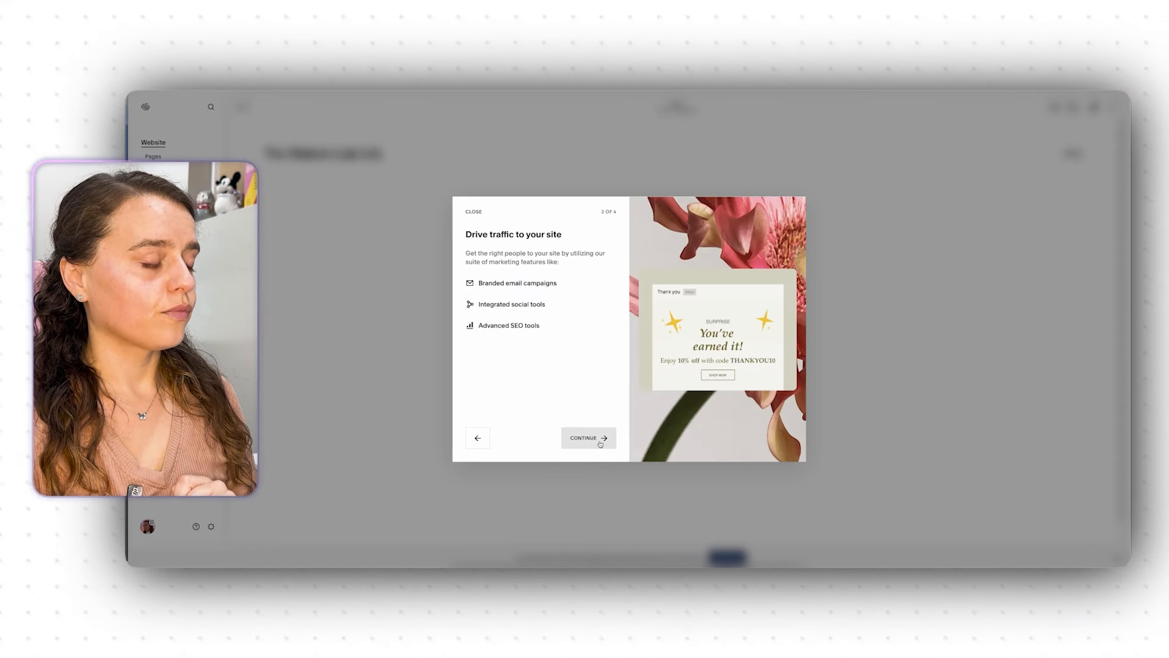
{"action": "left_click", "coordinate": [600, 444]}
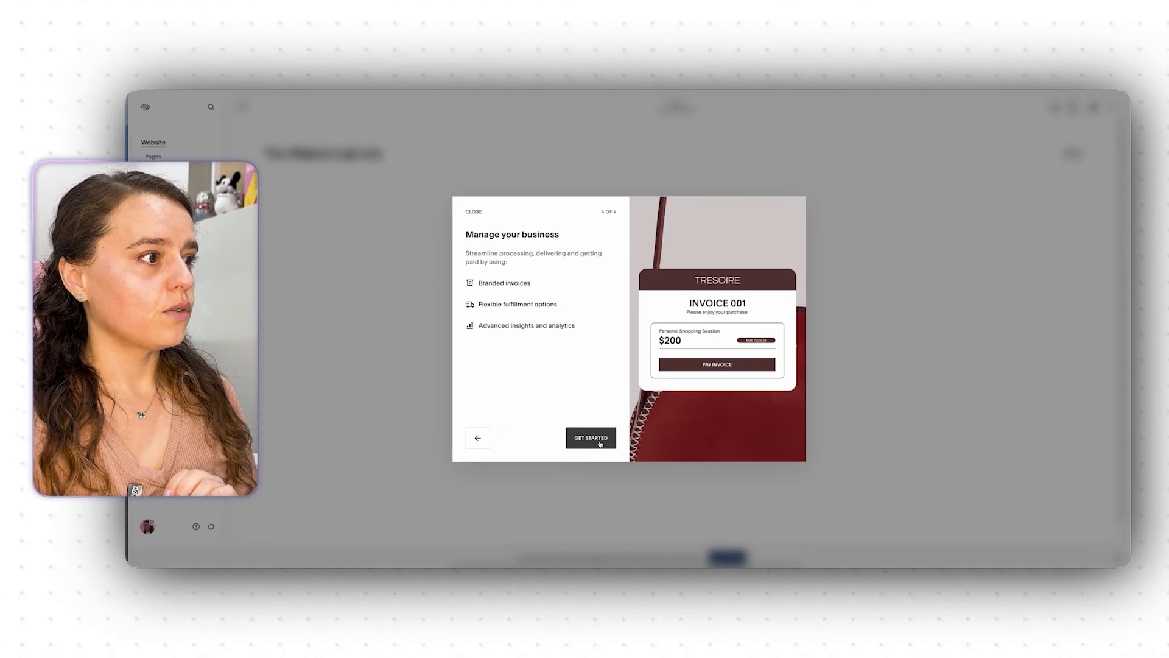
{"action": "left_click", "coordinate": [601, 444]}
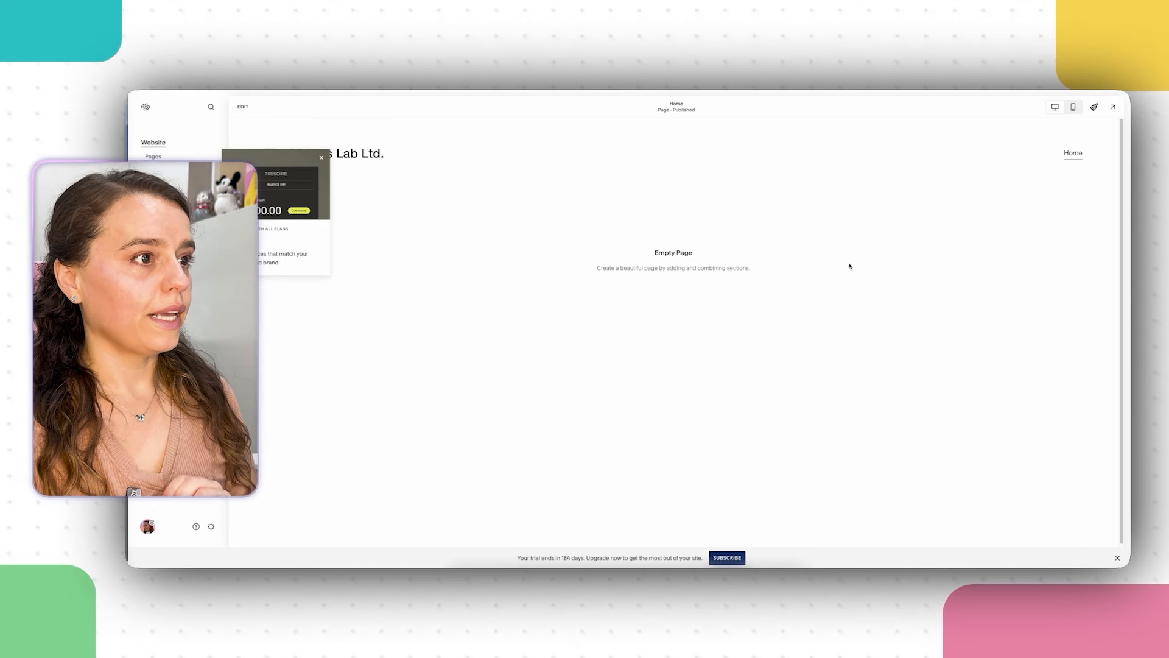
Step: Dismiss the invoice promotion card and start adding a section to the Home page
{"action": "left_click", "coordinate": [320, 157]}
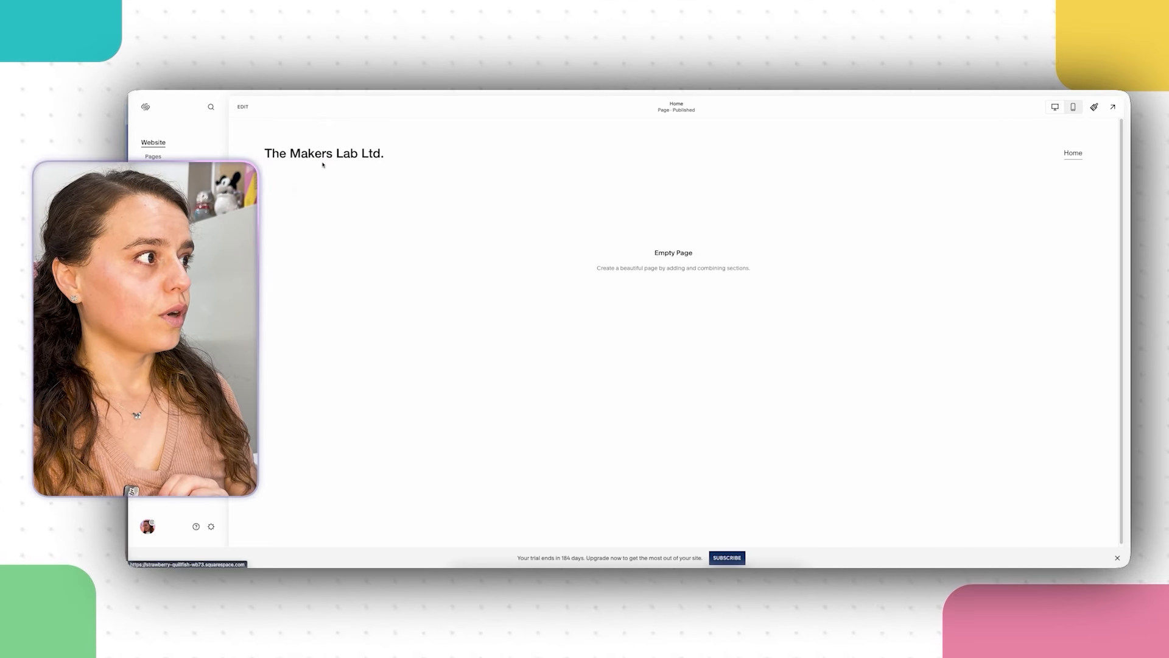
{"action": "left_click", "coordinate": [244, 106]}
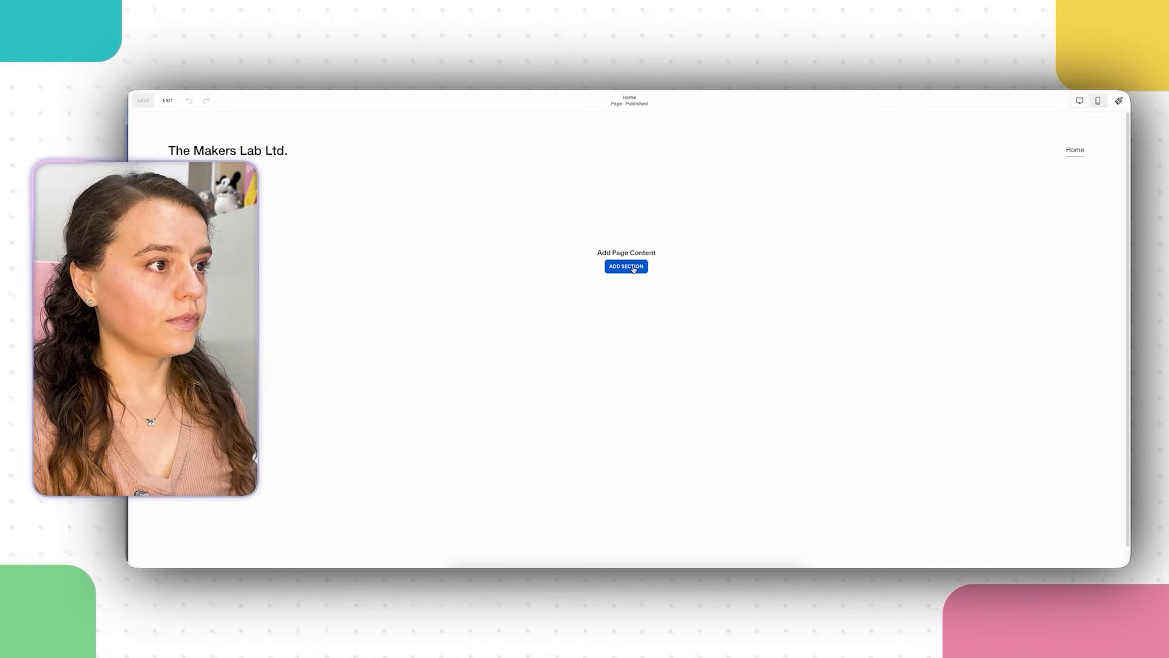
{"action": "left_click", "coordinate": [634, 269]}
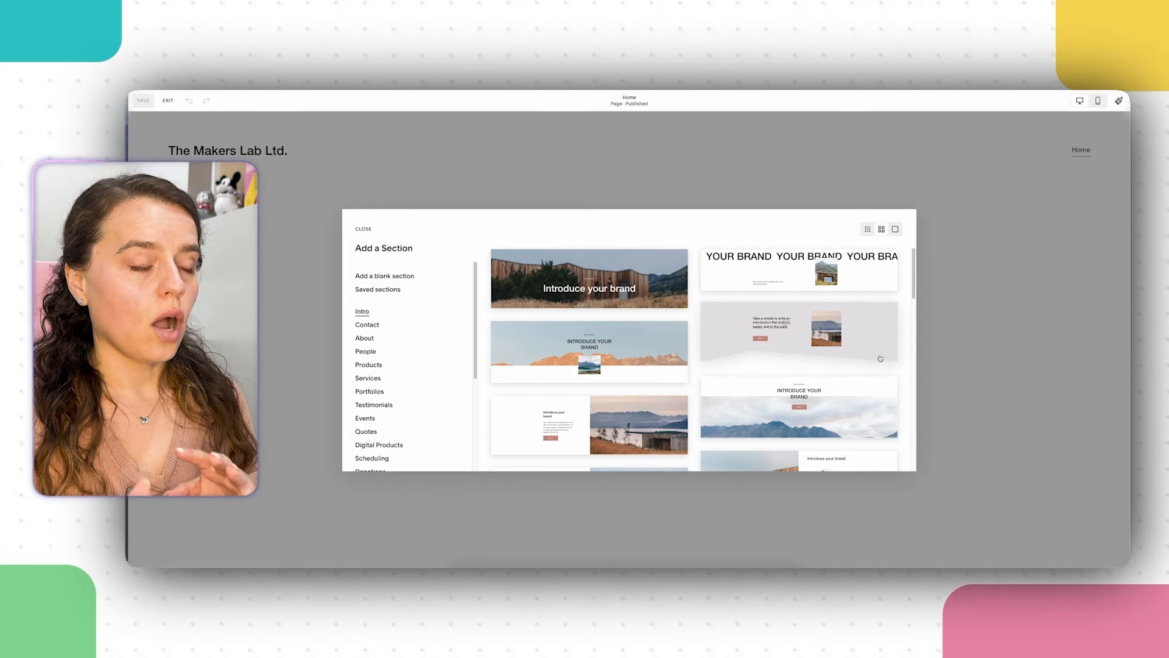
Step: Browse the section layouts and insert the 'Introduce your brand' intro layout
{"action": "scroll", "coordinate": [671, 362], "scroll_direction": "down", "scroll_amount": 1}
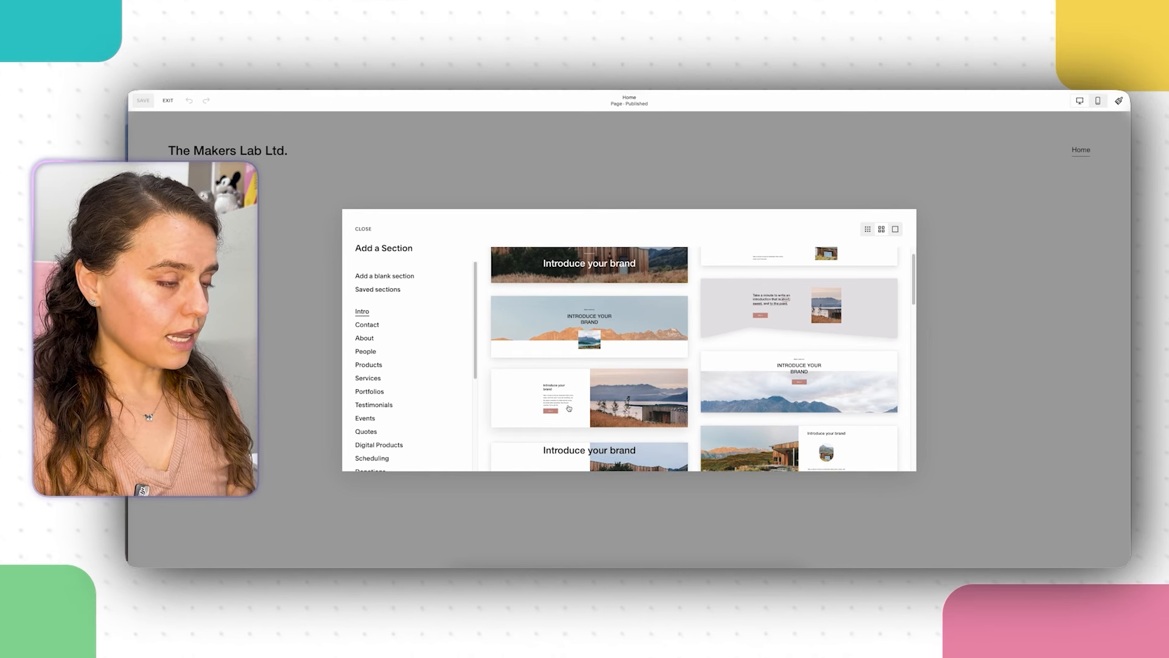
{"action": "scroll", "coordinate": [589, 400], "scroll_direction": "down", "scroll_amount": 5}
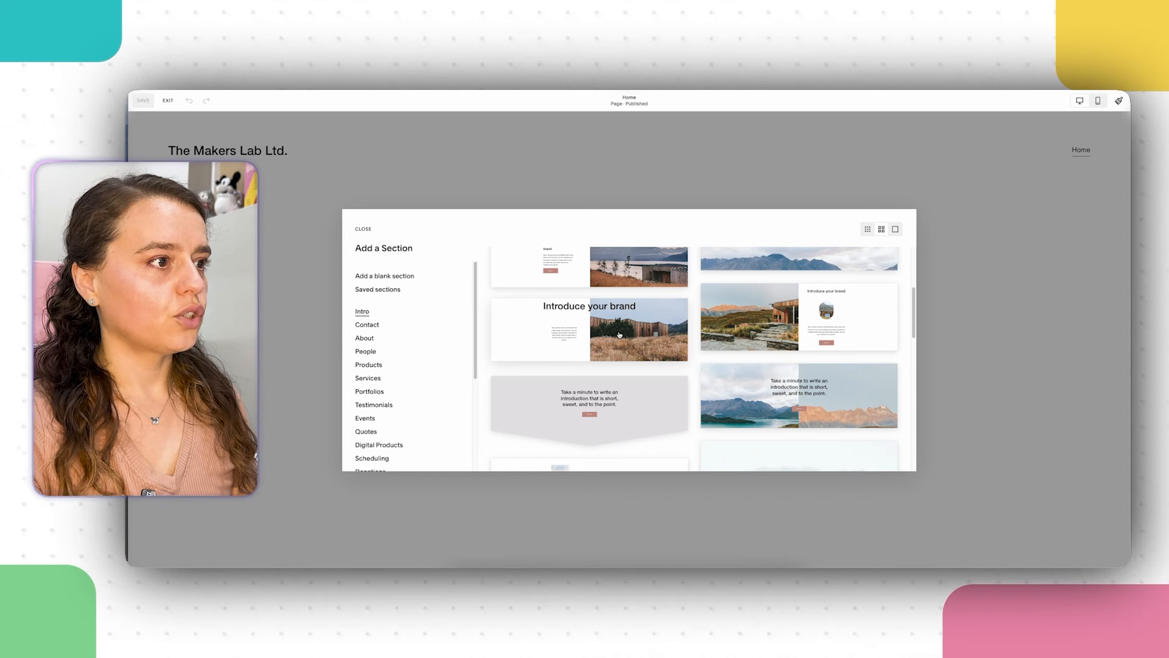
{"action": "scroll", "coordinate": [619, 334], "scroll_direction": "down", "scroll_amount": 3}
{"action": "scroll", "coordinate": [619, 335], "scroll_direction": "down", "scroll_amount": 5}
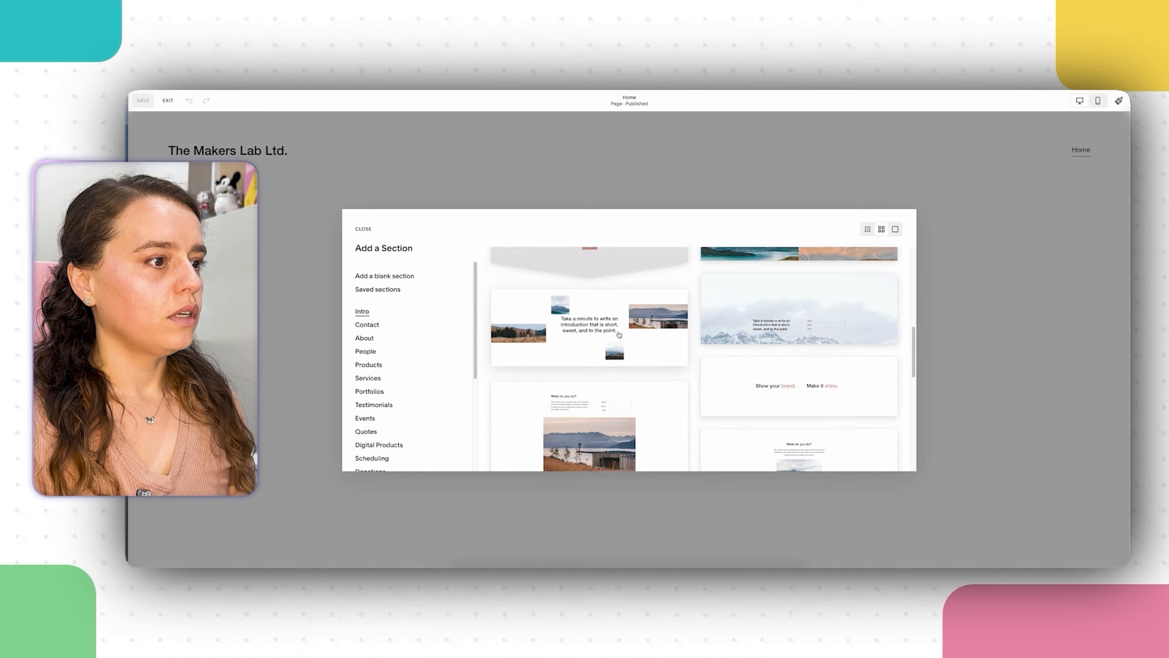
{"action": "scroll", "coordinate": [620, 334], "scroll_direction": "down", "scroll_amount": 5}
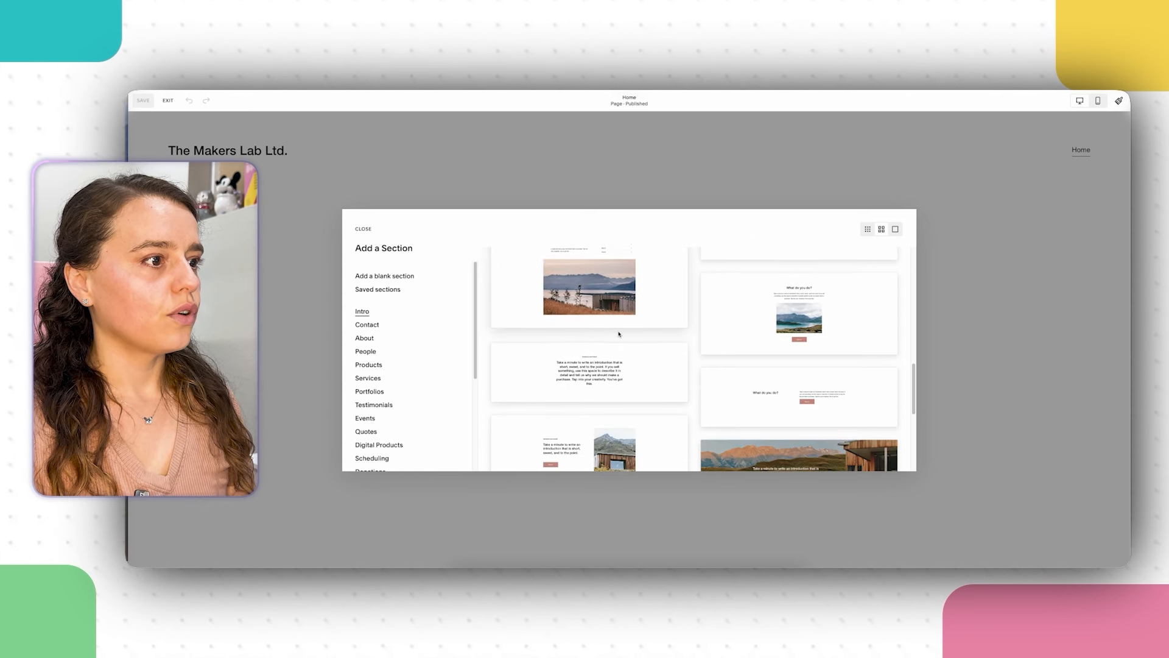
{"action": "scroll", "coordinate": [619, 335], "scroll_direction": "down", "scroll_amount": 3}
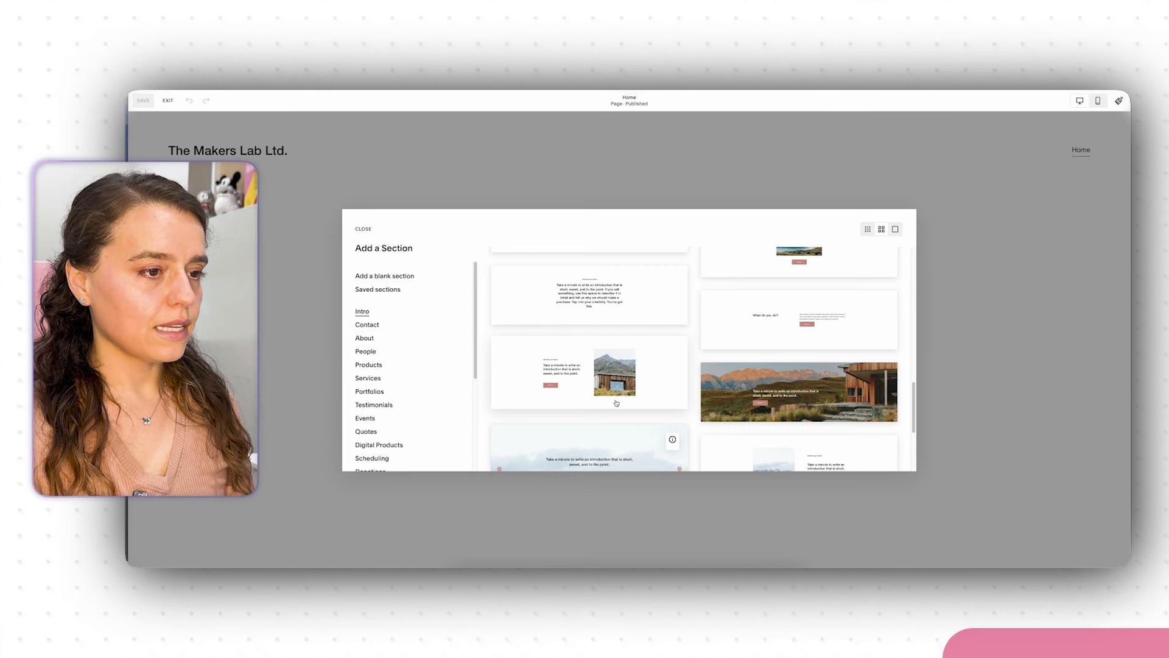
{"action": "scroll", "coordinate": [622, 402], "scroll_direction": "down", "scroll_amount": 5}
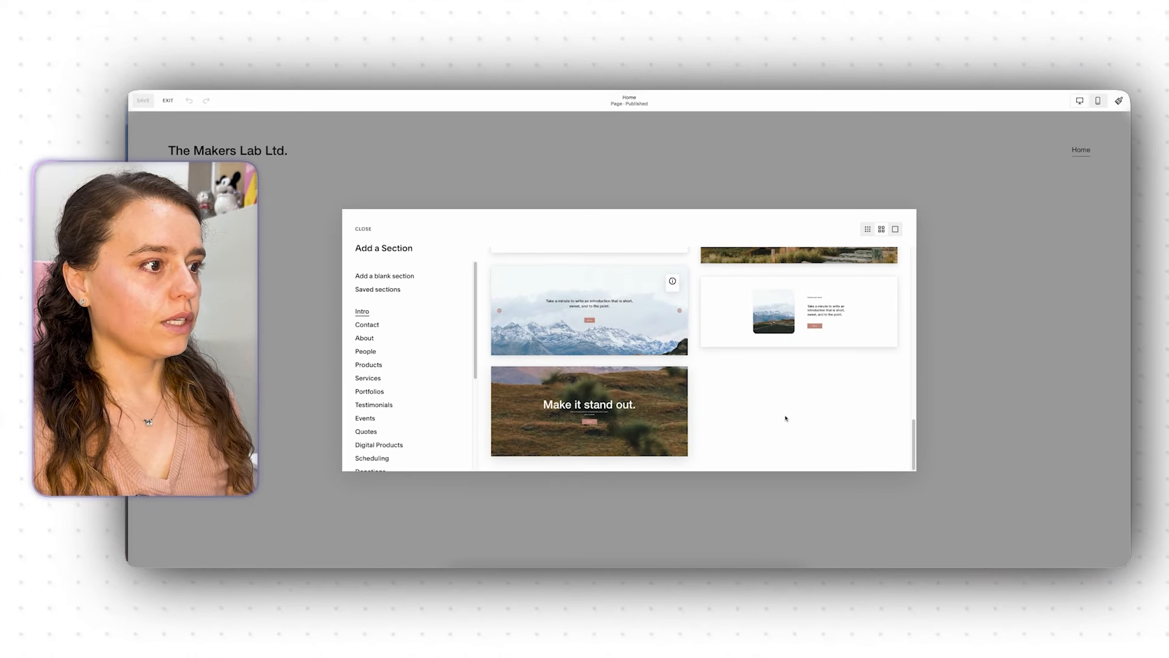
{"action": "scroll", "coordinate": [754, 399], "scroll_direction": "up", "scroll_amount": 8}
{"action": "scroll", "coordinate": [754, 400], "scroll_direction": "up", "scroll_amount": 5}
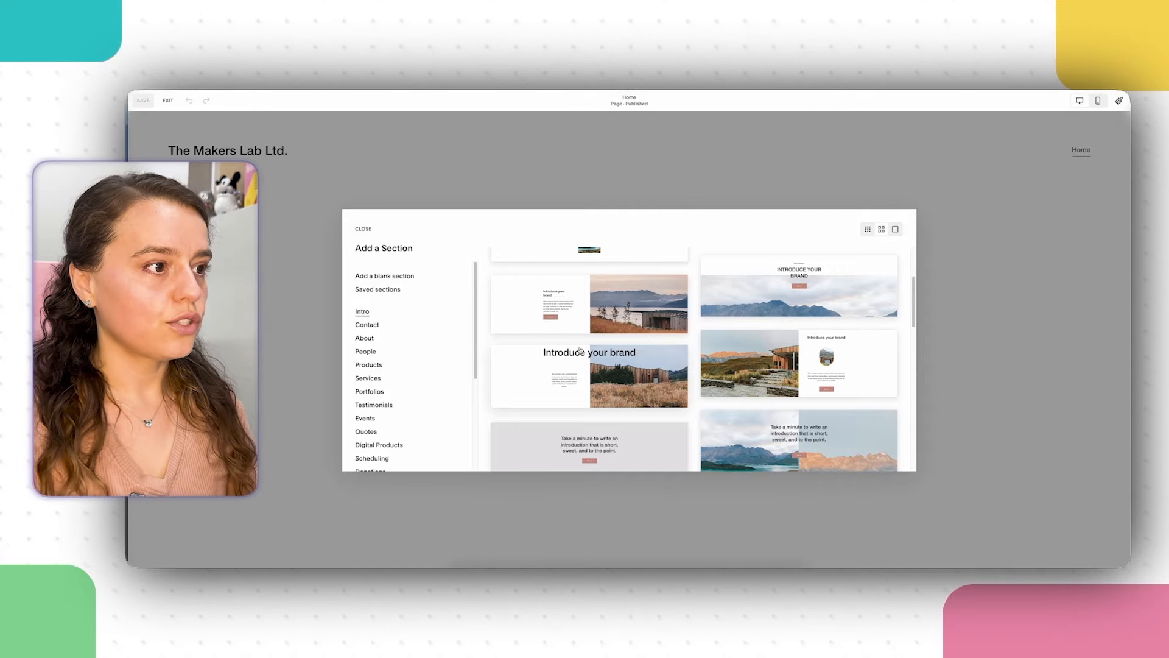
{"action": "left_click", "coordinate": [577, 306]}
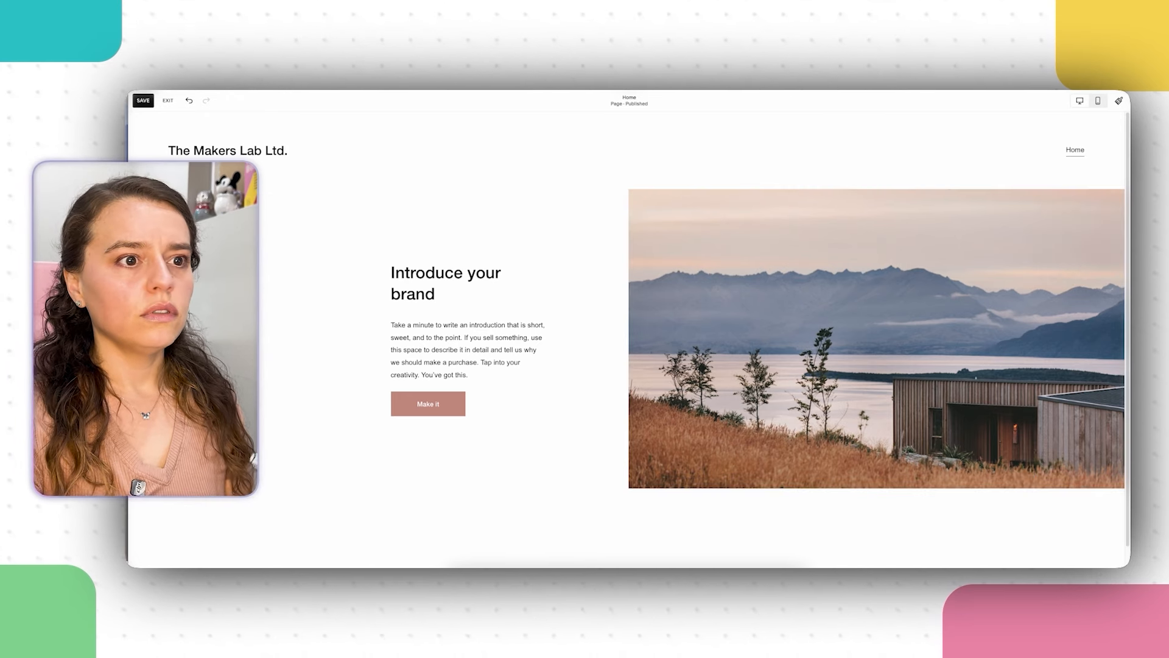
Step: Try the section's Fill Screen height setting, then switch it back off
{"action": "mouse_move", "coordinate": [881, 407]}
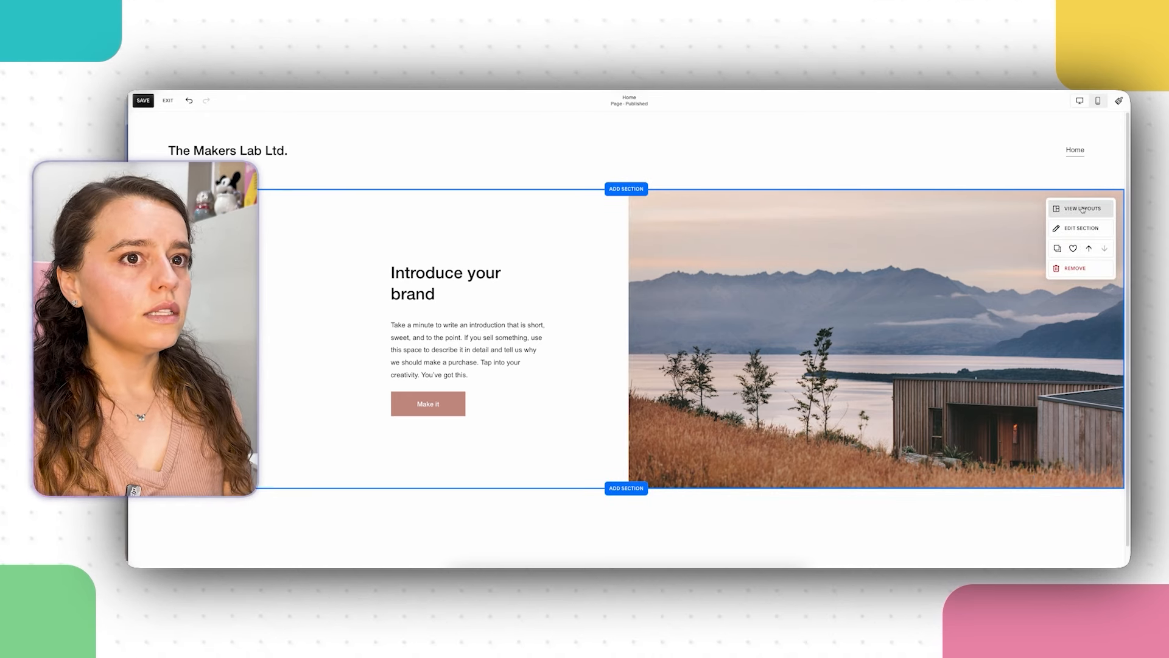
{"action": "left_click", "coordinate": [1076, 228]}
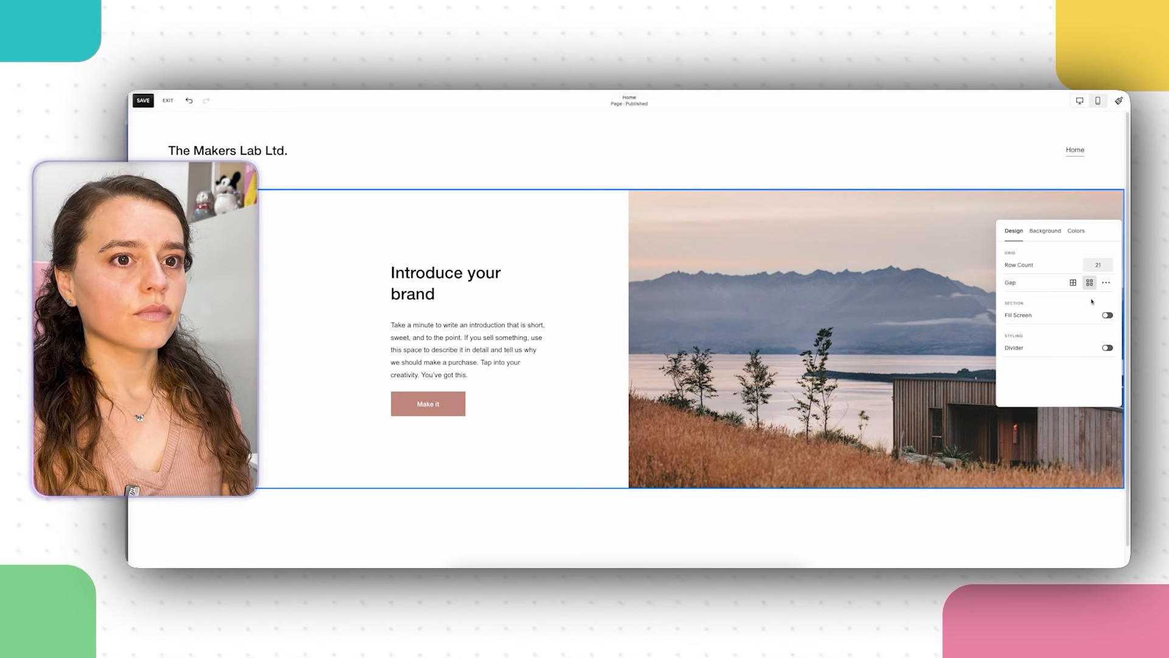
{"action": "left_click", "coordinate": [1106, 316]}
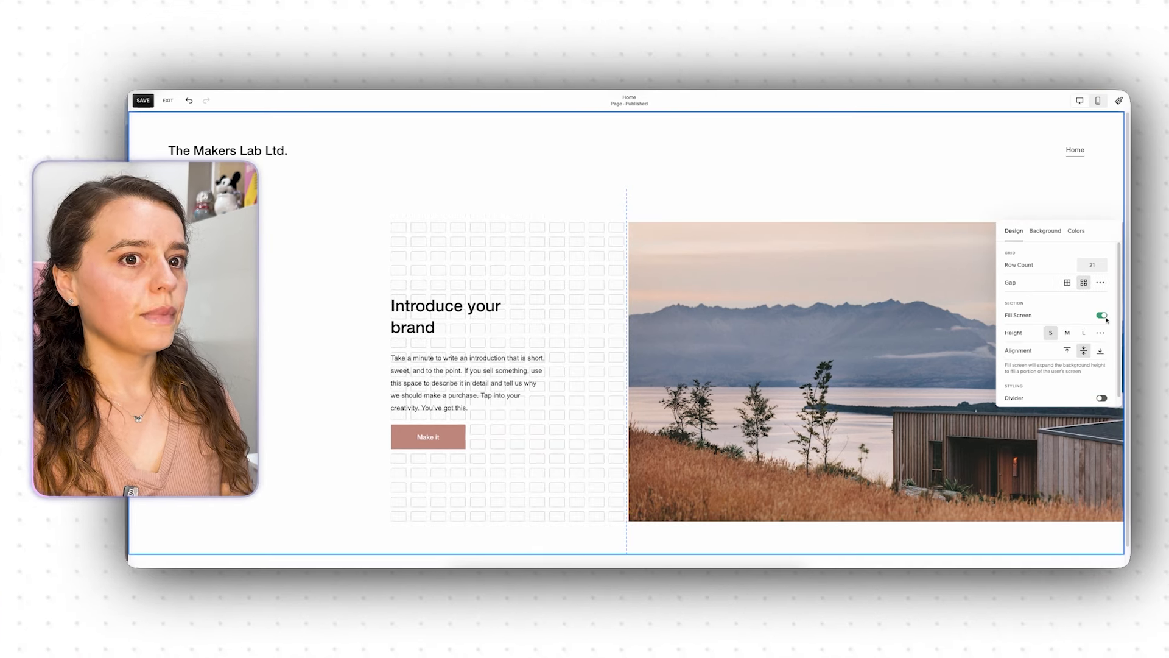
{"action": "left_click", "coordinate": [1105, 316]}
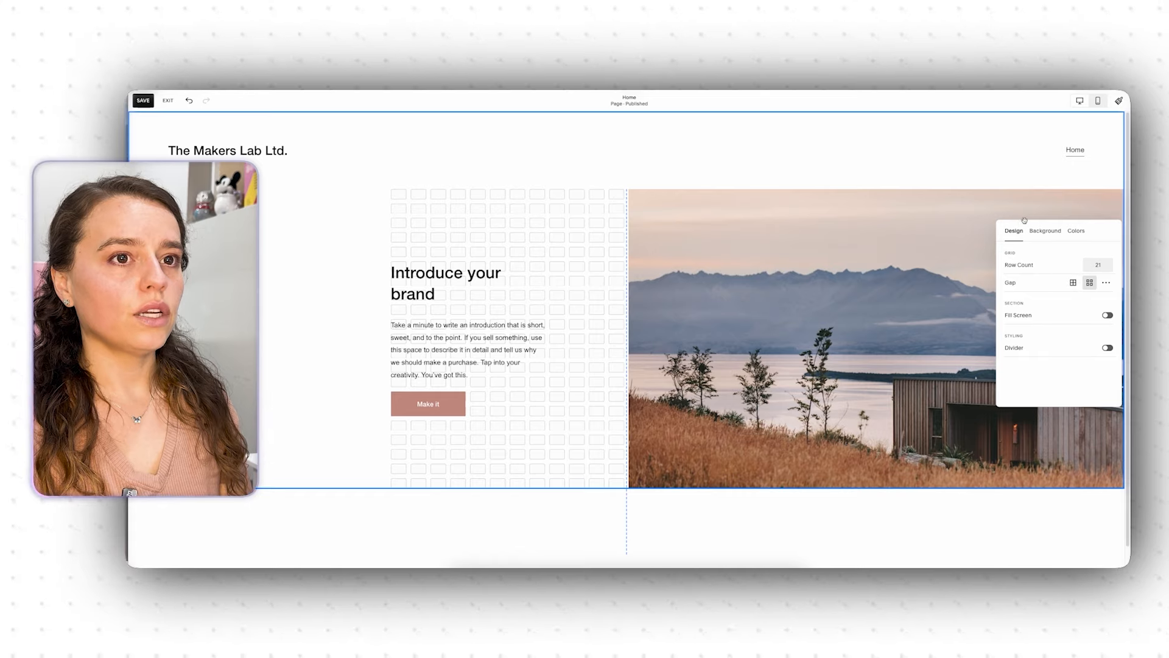
{"action": "left_click", "coordinate": [804, 129]}
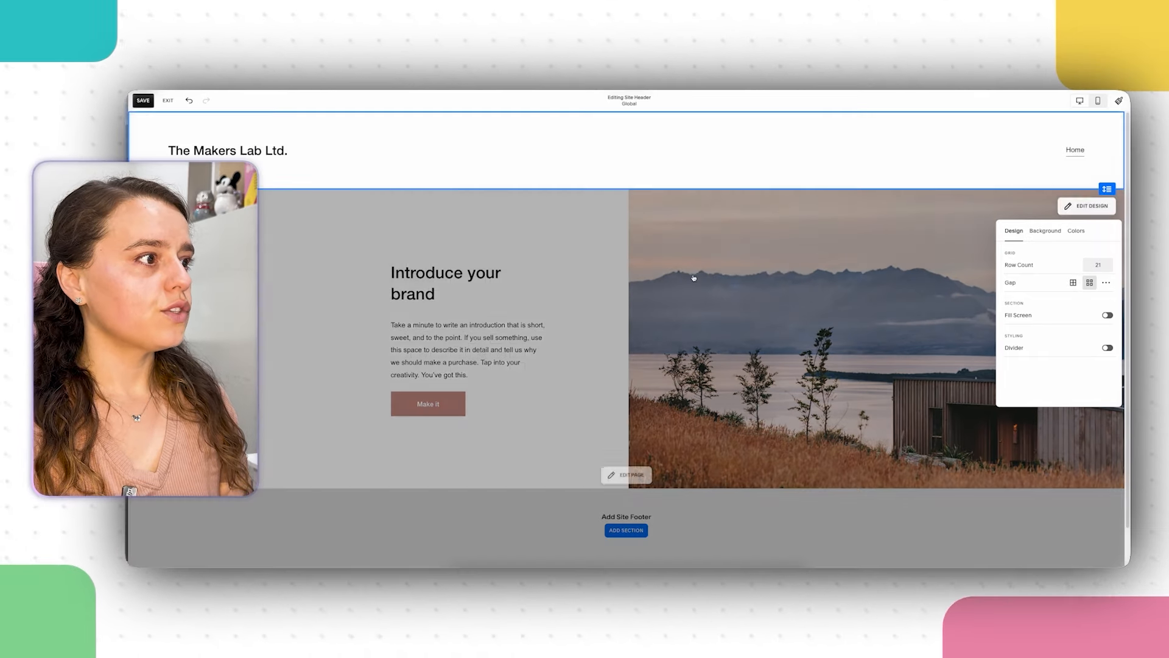
{"action": "left_click", "coordinate": [769, 296]}
Step: Move the landscape photo to the left and the heading, text and Make it button to the right
{"action": "left_click_drag", "start_coordinate": [769, 296], "coordinate": [315, 278]}
{"action": "left_click_drag", "start_coordinate": [639, 298], "coordinate": [426, 294]}
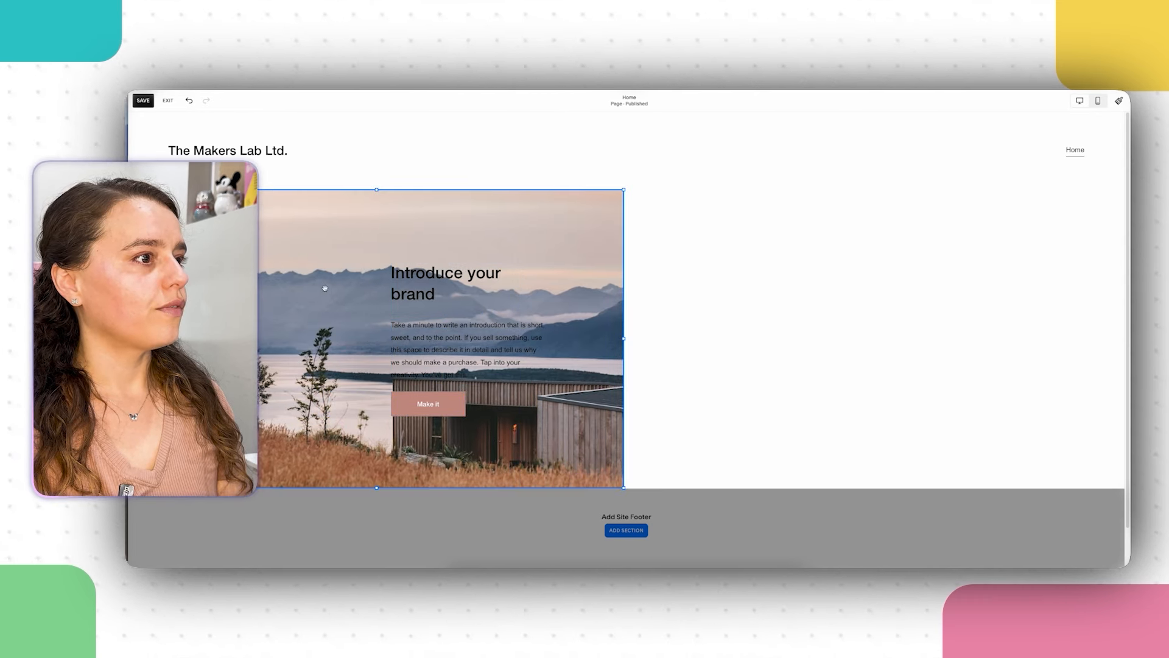
{"action": "left_click", "coordinate": [451, 280]}
{"action": "left_click", "coordinate": [500, 361], "text": "shift"}
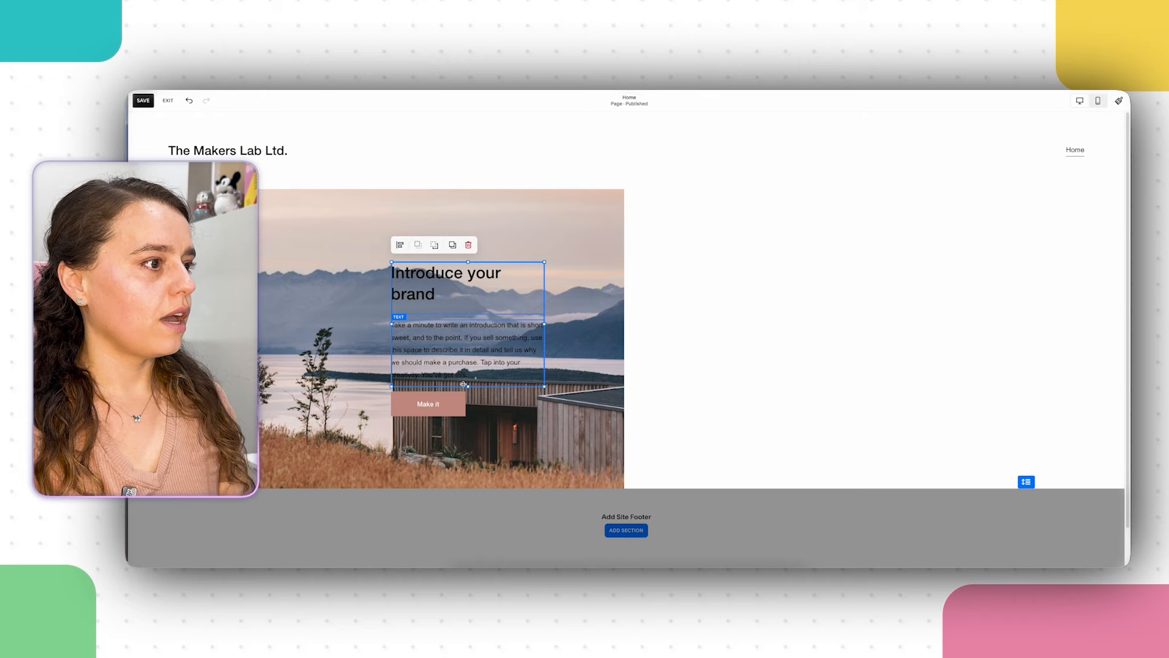
{"action": "left_click", "coordinate": [429, 404], "text": "shift"}
{"action": "left_click_drag", "start_coordinate": [455, 348], "coordinate": [712, 348]}
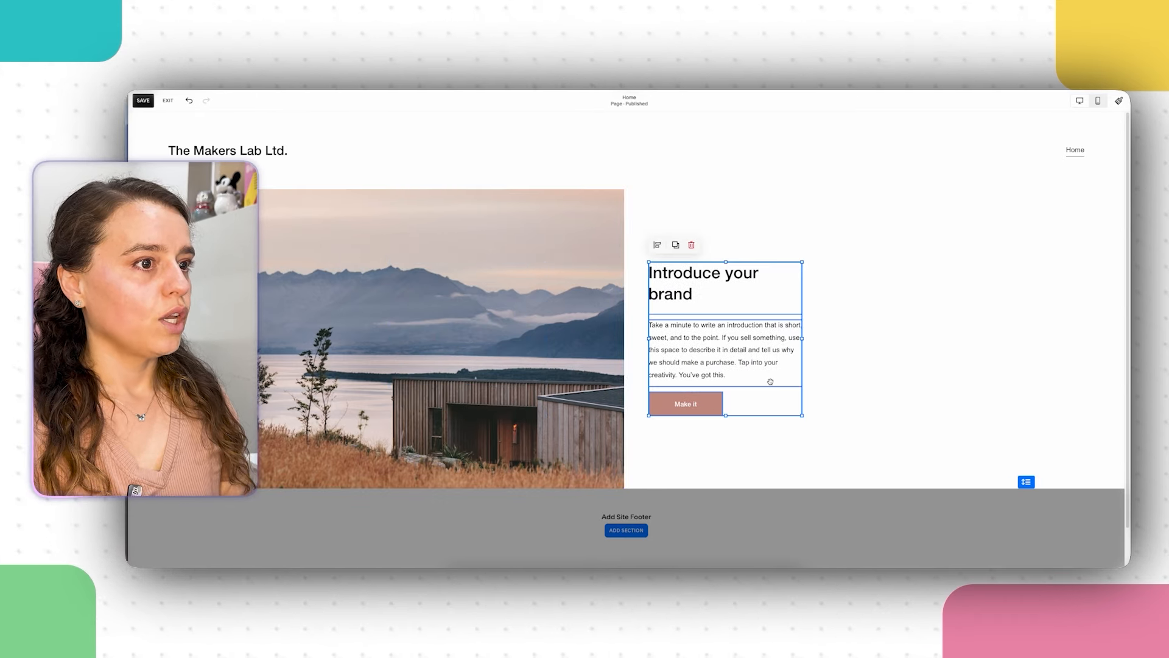
{"action": "left_click", "coordinate": [973, 350]}
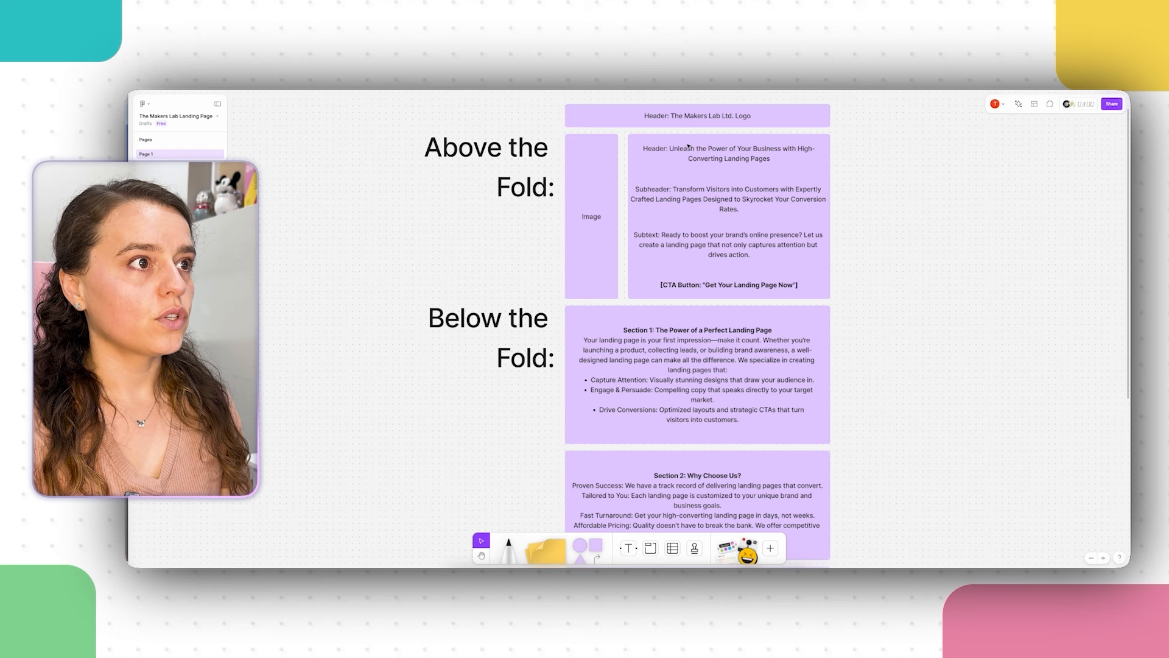
Step: Copy the full Header line from the FigJam landing-page board
{"action": "left_click", "coordinate": [710, 156]}
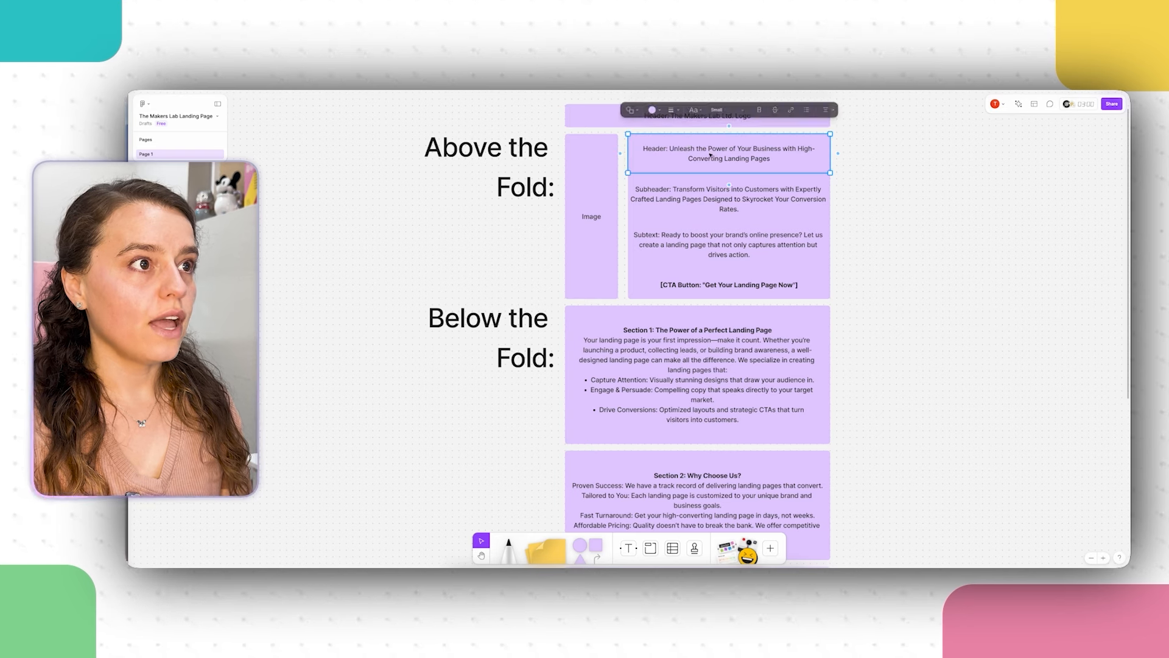
{"action": "left_click", "coordinate": [729, 189]}
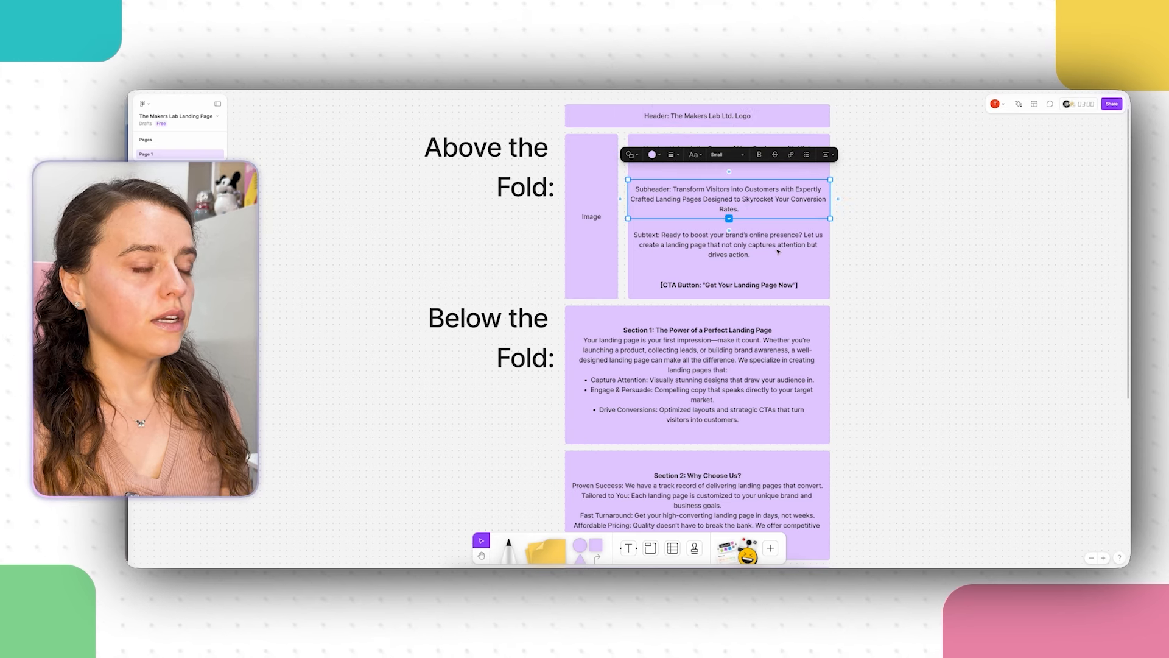
{"action": "left_click", "coordinate": [779, 251]}
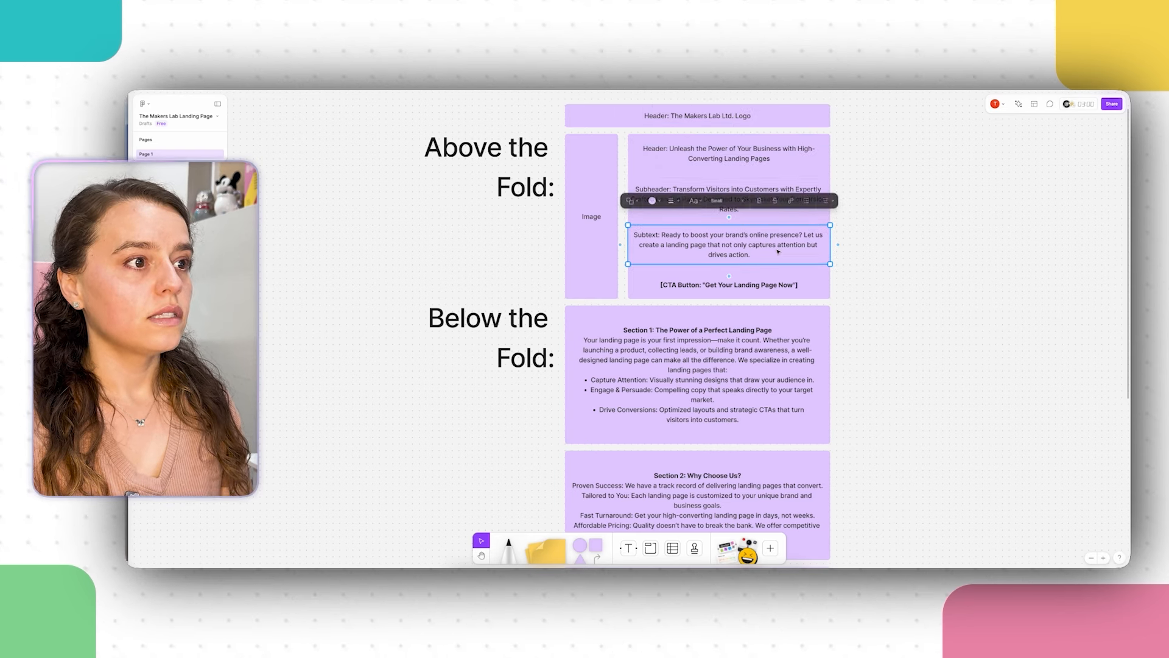
{"action": "left_click", "coordinate": [738, 152]}
{"action": "double_click", "coordinate": [743, 153]}
{"action": "key", "text": "super+c"}
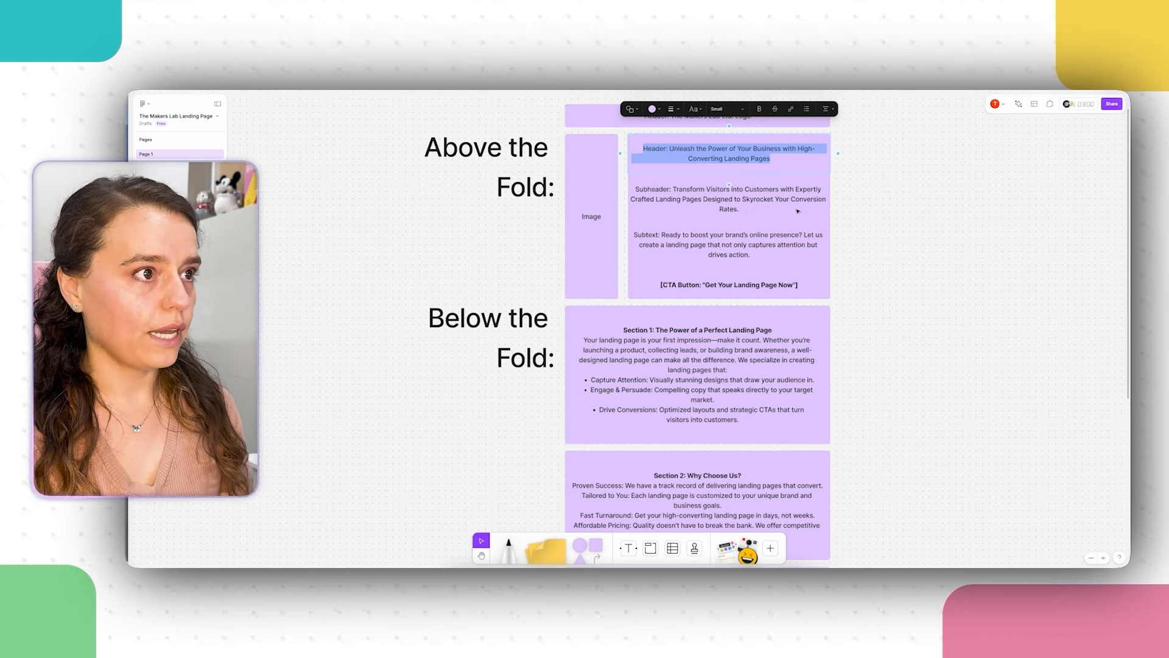
{"action": "key", "text": "i"}
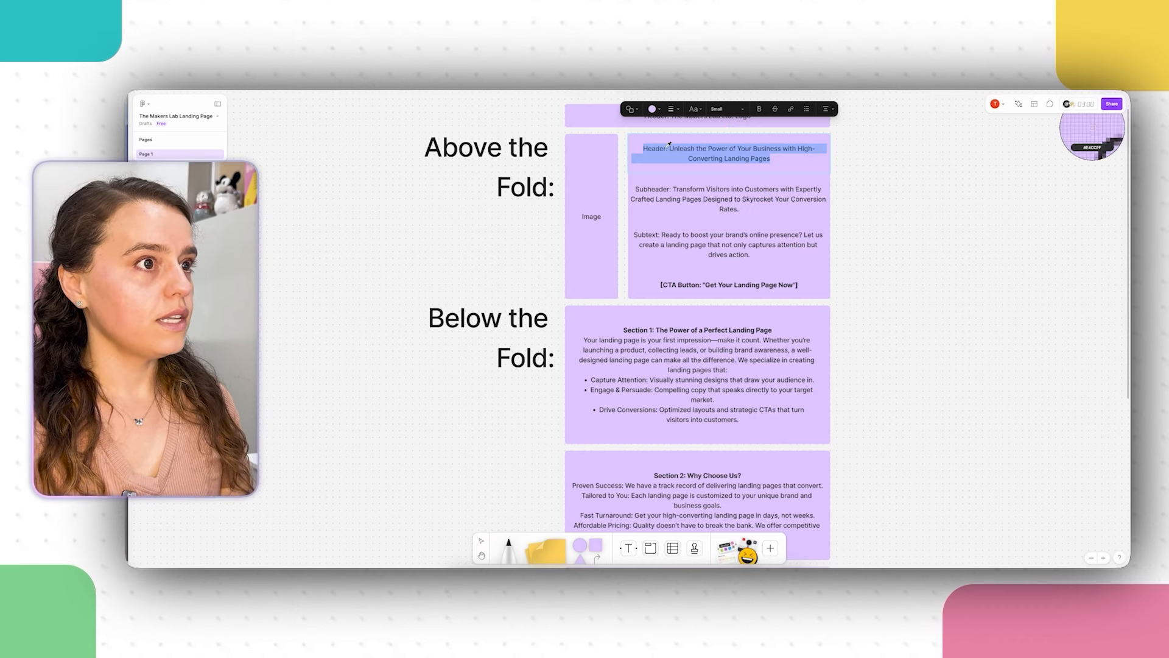
Step: Replace the URL heading with the pasted 'Unleash the Power…' header copy
{"action": "key", "text": "super+Tab"}
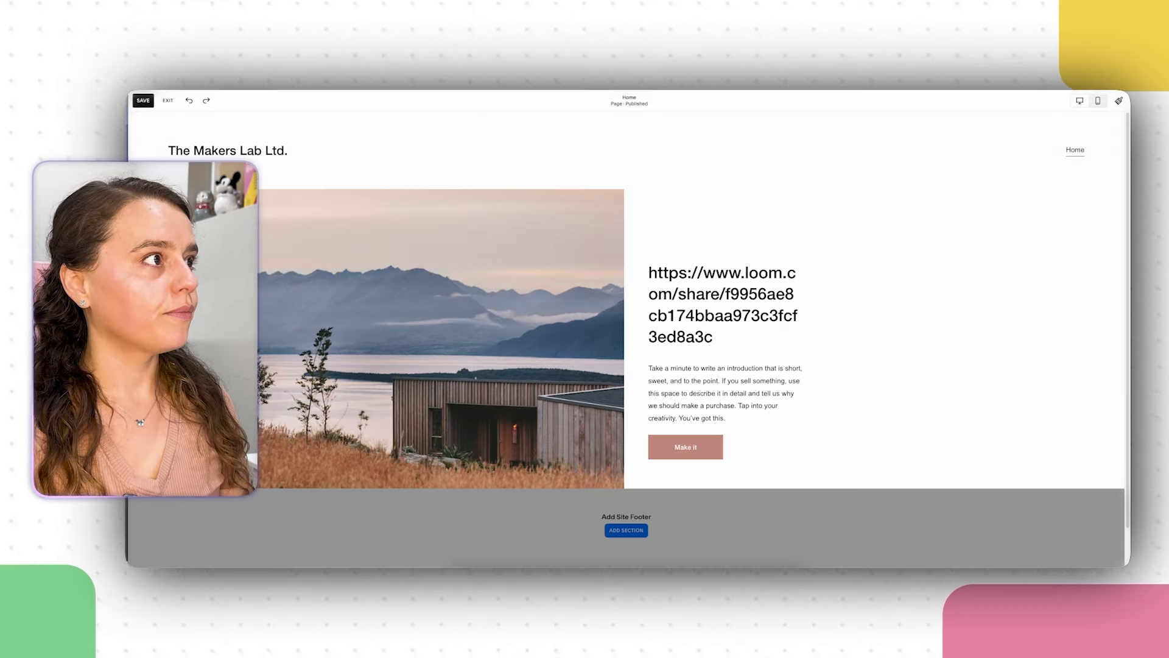
{"action": "left_click", "coordinate": [694, 281]}
{"action": "triple_click", "coordinate": [693, 281]}
{"action": "right_click", "coordinate": [693, 280]}
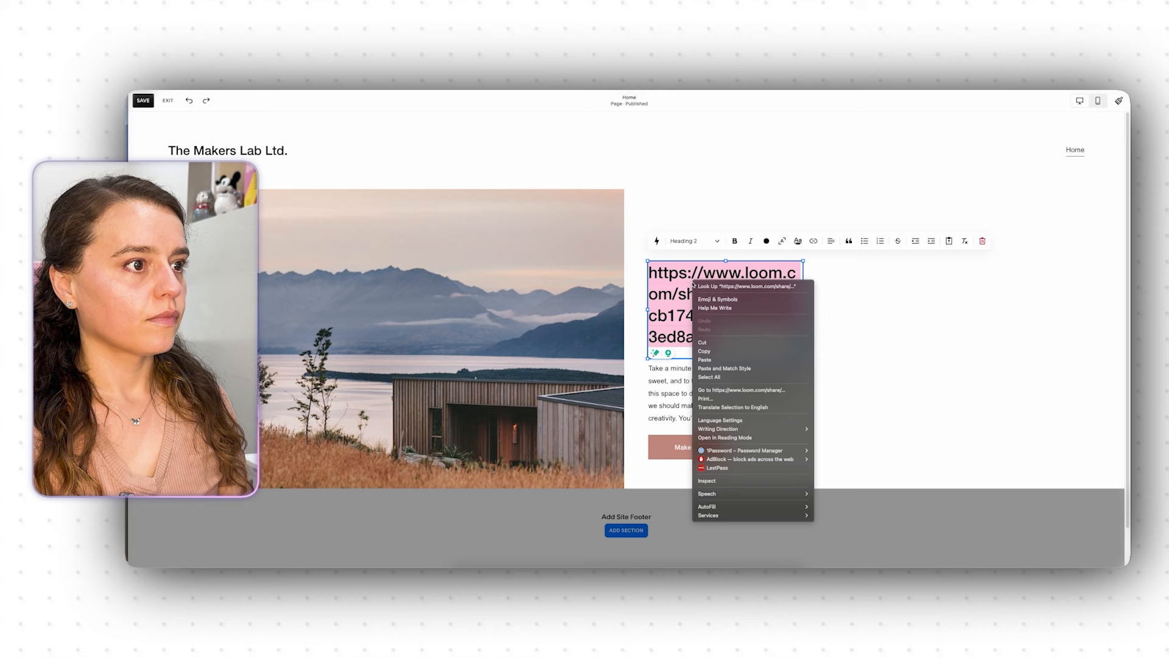
{"action": "left_click", "coordinate": [735, 360]}
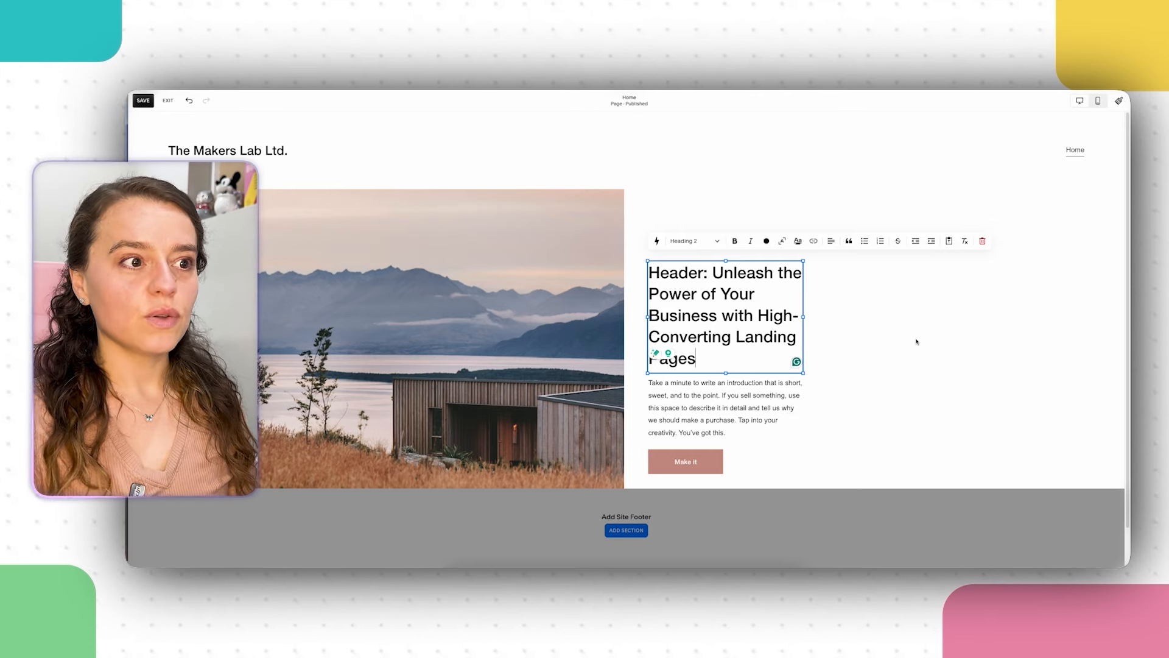
Step: Widen the heading, move heading and paragraph to the top, and duplicate the paragraph below
{"action": "left_click", "coordinate": [827, 345]}
{"action": "left_click_drag", "start_coordinate": [803, 317], "coordinate": [863, 323]}
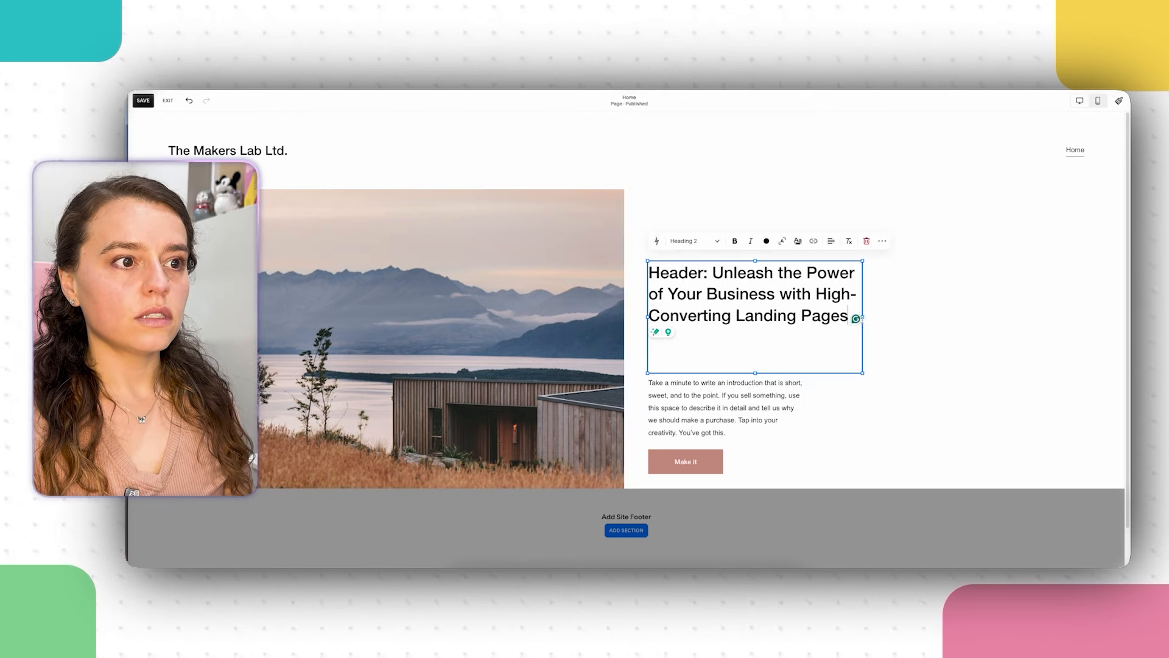
{"action": "left_click", "coordinate": [925, 377]}
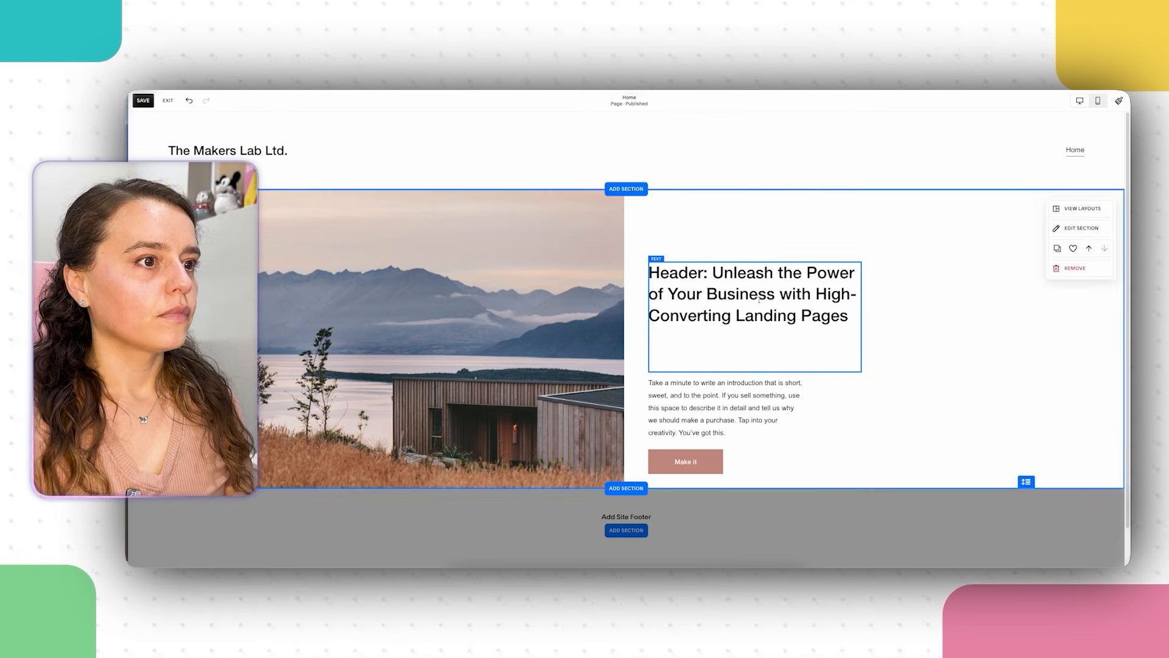
{"action": "left_click", "coordinate": [757, 363]}
{"action": "left_click_drag", "start_coordinate": [755, 371], "coordinate": [759, 332]}
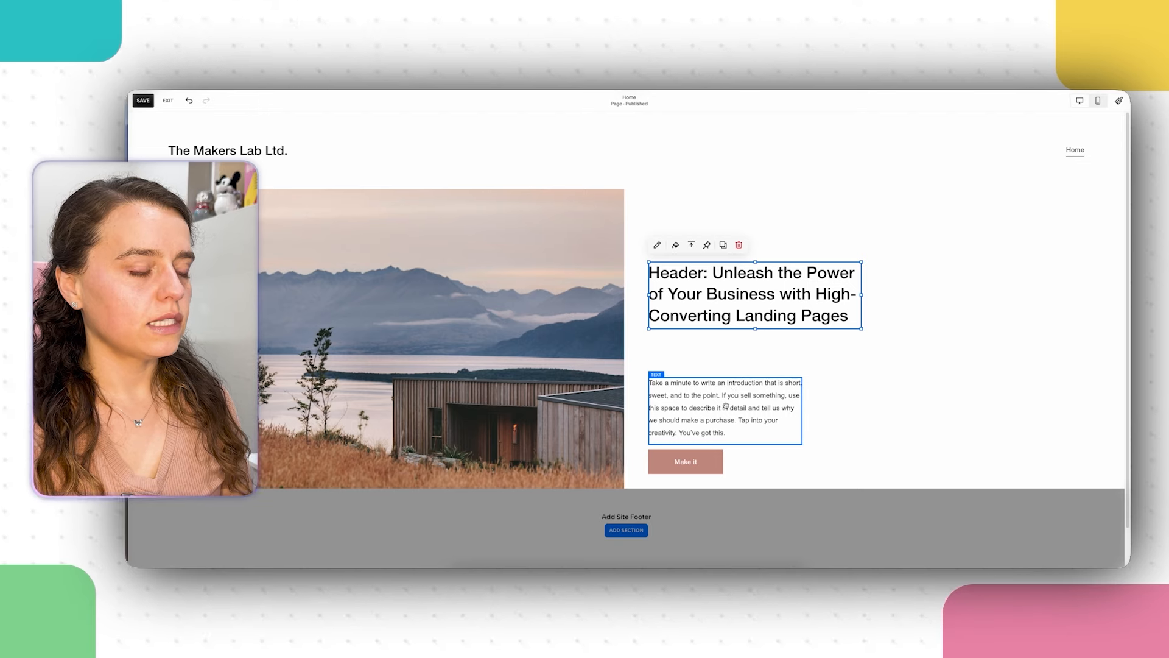
{"action": "left_click_drag", "start_coordinate": [727, 409], "coordinate": [727, 376]}
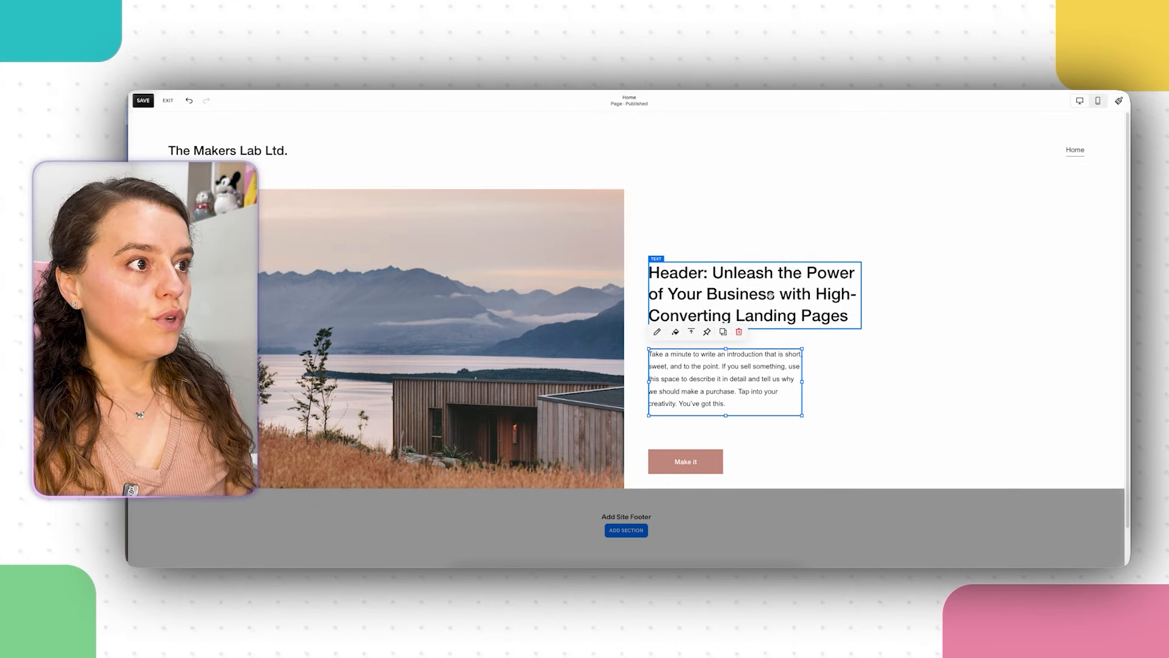
{"action": "left_click_drag", "start_coordinate": [771, 294], "coordinate": [770, 228]}
{"action": "left_click_drag", "start_coordinate": [741, 359], "coordinate": [742, 317]}
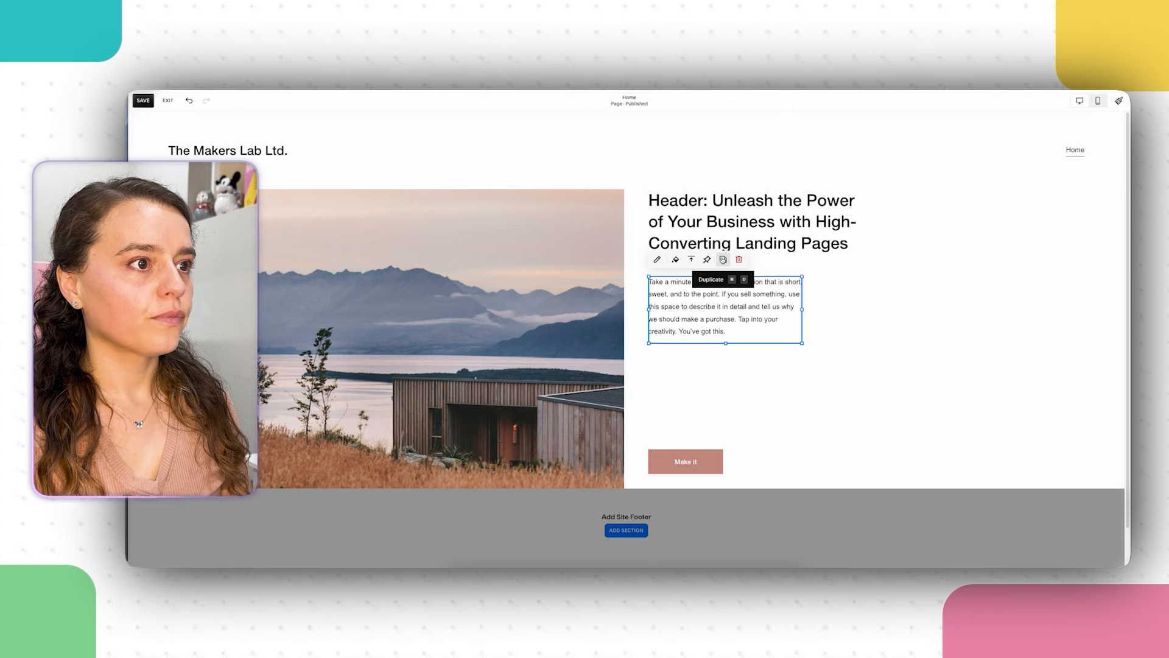
{"action": "left_click", "coordinate": [723, 260]}
{"action": "left_click_drag", "start_coordinate": [755, 323], "coordinate": [739, 398]}
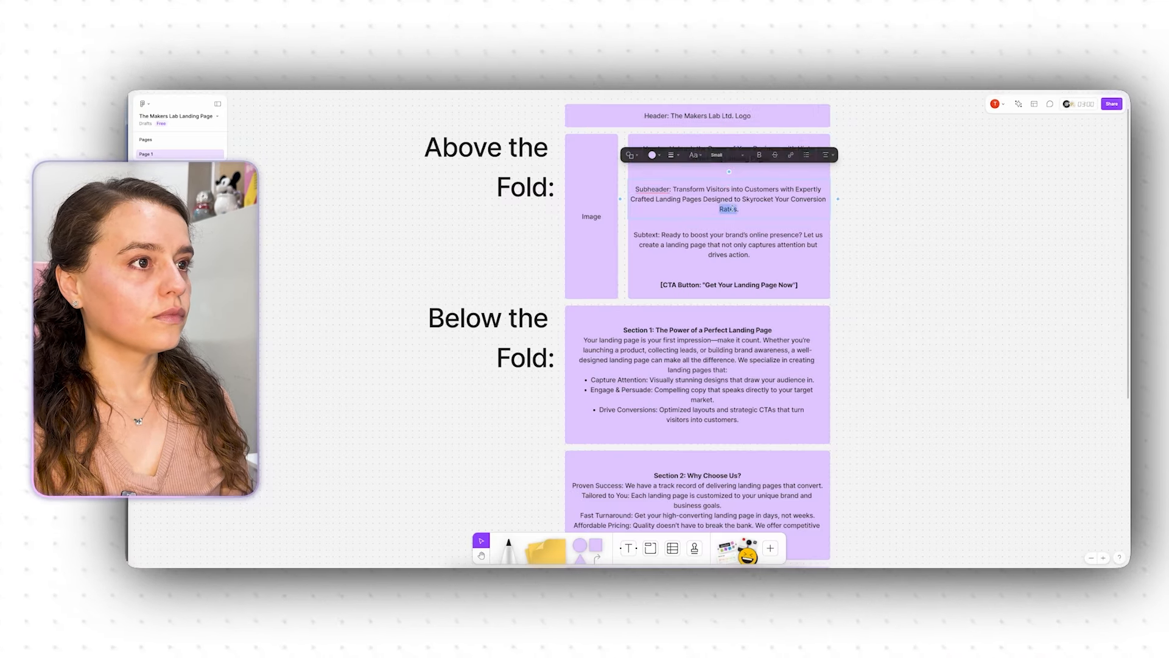
Step: Select the whole Subheader paragraph on the FigJam board for copying
{"action": "triple_click", "coordinate": [731, 209]}
{"action": "key", "text": "super+c"}
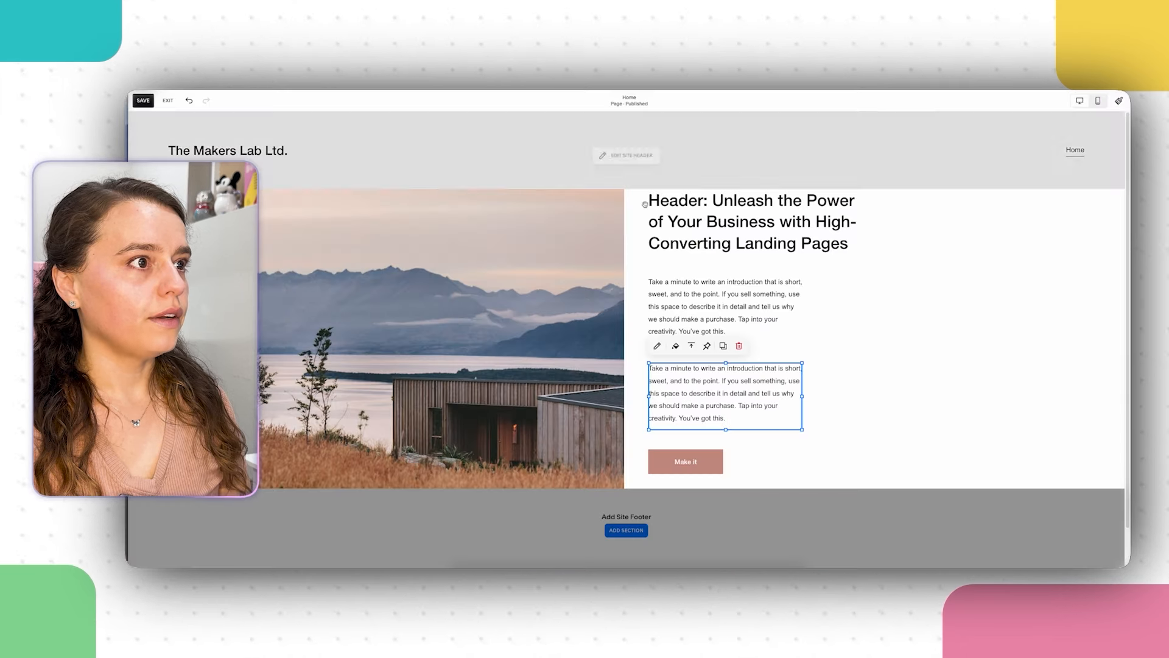
Step: Delete the 'Header:' label from the start of the heading
{"action": "double_click", "coordinate": [731, 222]}
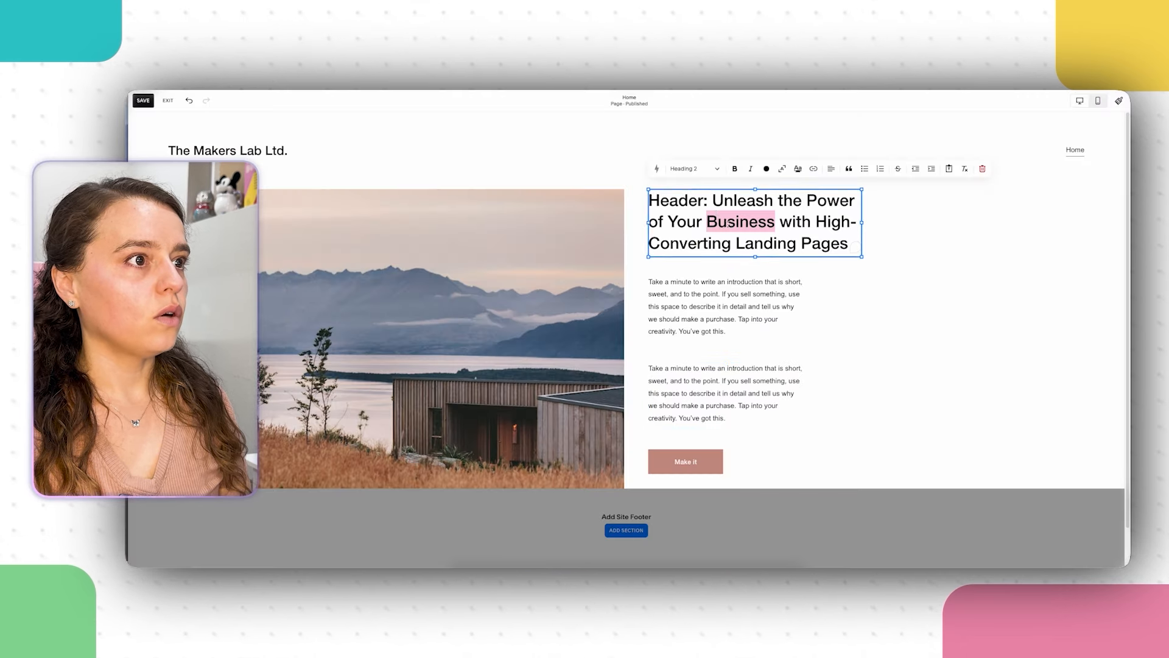
{"action": "left_click", "coordinate": [709, 202]}
{"action": "key", "text": "shift+Home"}
{"action": "key", "text": "BackSpace"}
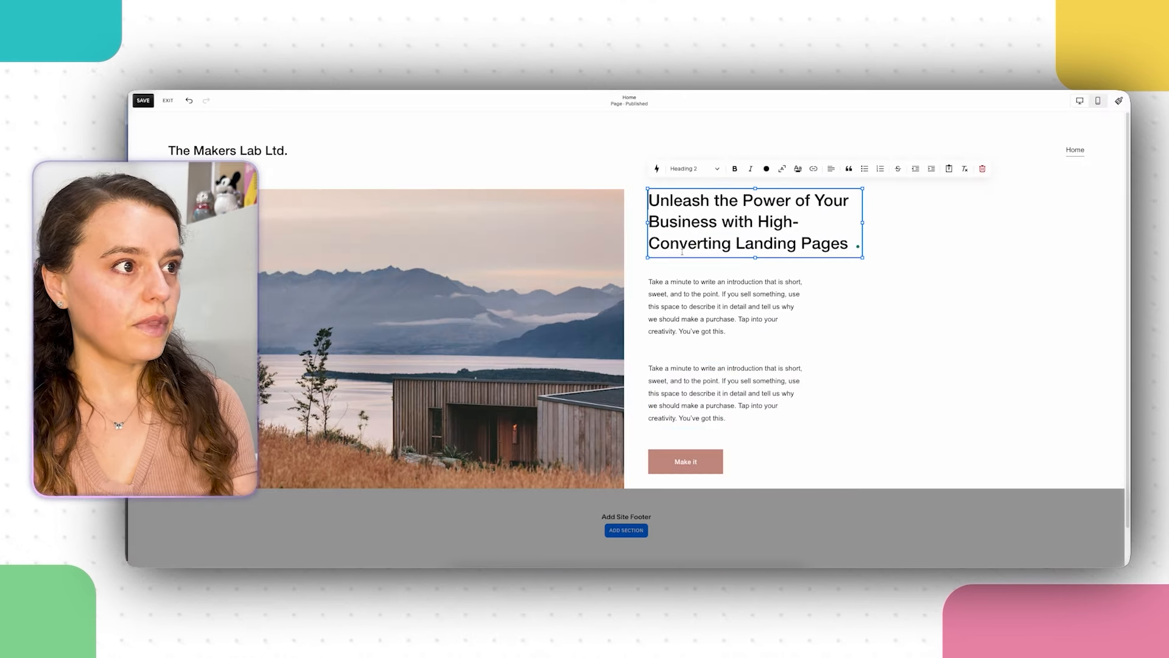
Step: Paste the subheader over the first intro paragraph and remove its 'Subheader:' label
{"action": "left_click", "coordinate": [713, 279]}
{"action": "triple_click", "coordinate": [717, 287]}
{"action": "right_click", "coordinate": [721, 300]}
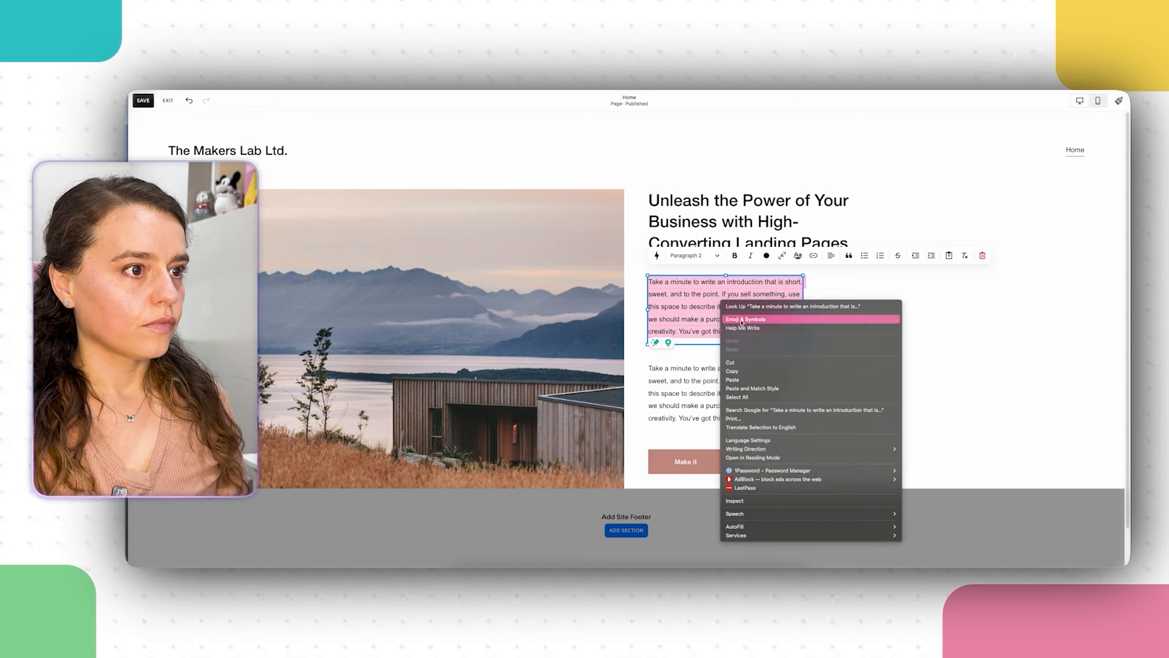
{"action": "left_click", "coordinate": [757, 381]}
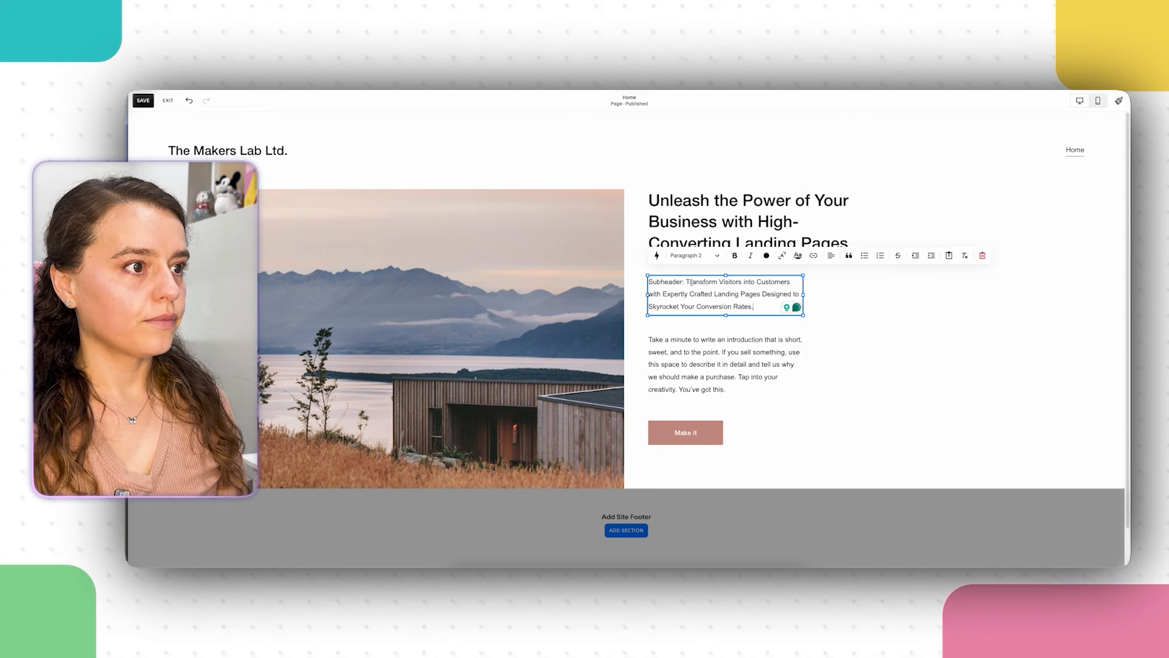
{"action": "key", "text": "shift+Home"}
{"action": "key", "text": "BackSpace"}
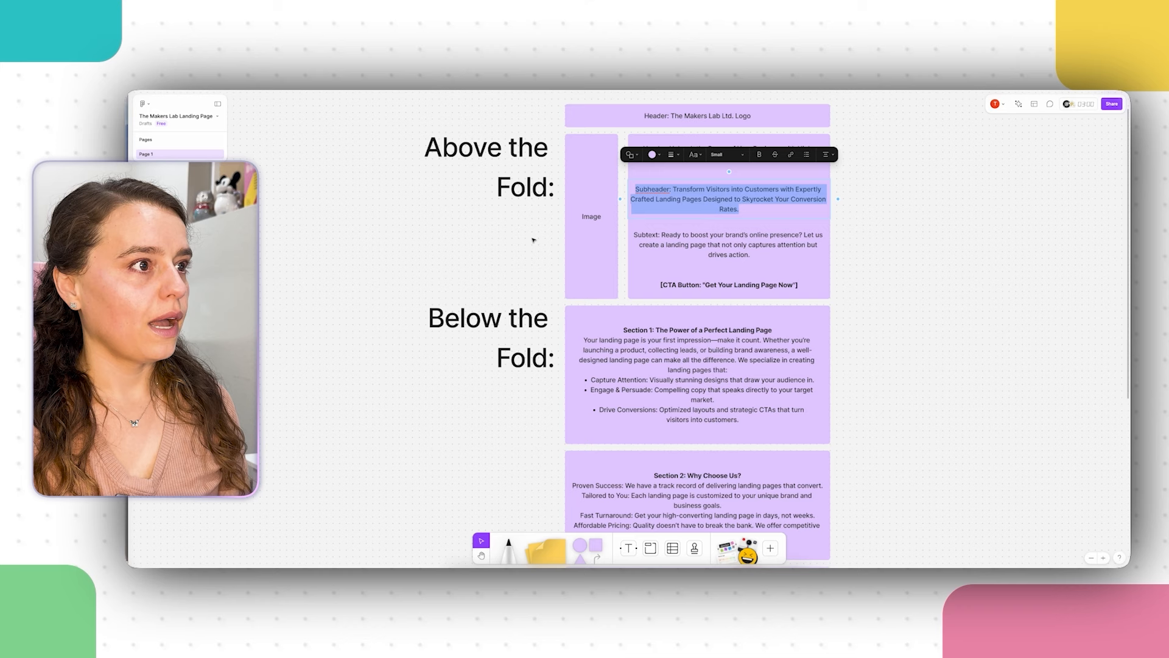
Step: Copy the Subtext sentence, without its label, from the FigJam board
{"action": "left_click", "coordinate": [533, 240]}
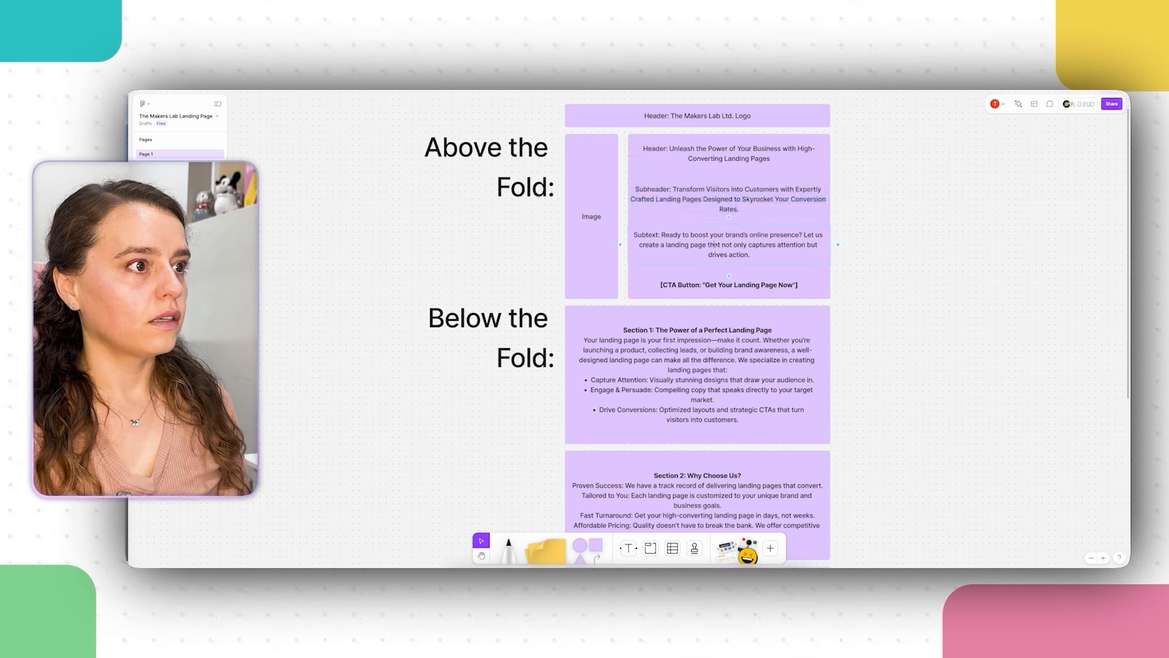
{"action": "double_click", "coordinate": [757, 252]}
{"action": "left_click", "coordinate": [757, 252]}
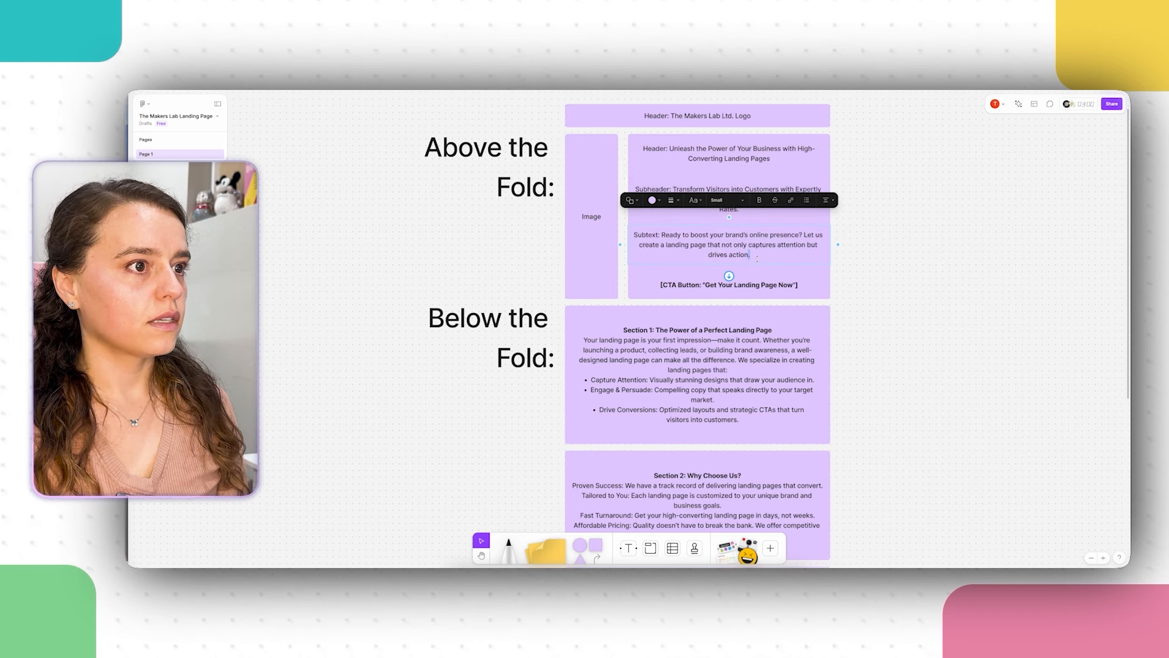
{"action": "left_click_drag", "start_coordinate": [756, 253], "coordinate": [662, 235]}
{"action": "right_click", "coordinate": [662, 235]}
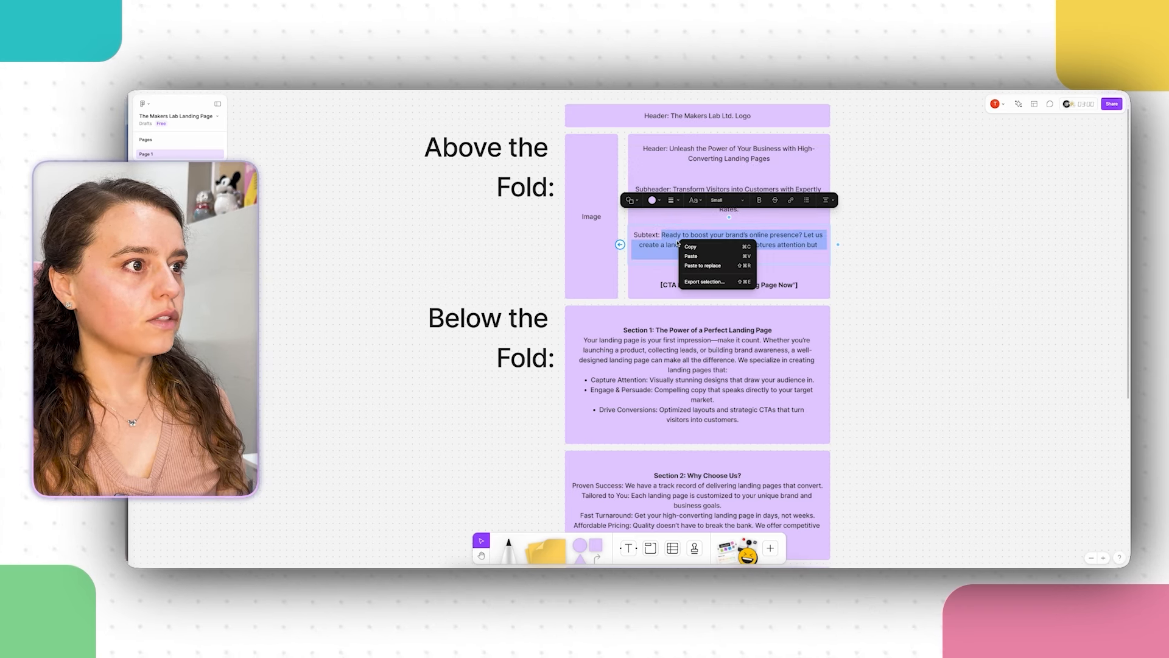
{"action": "left_click", "coordinate": [700, 252]}
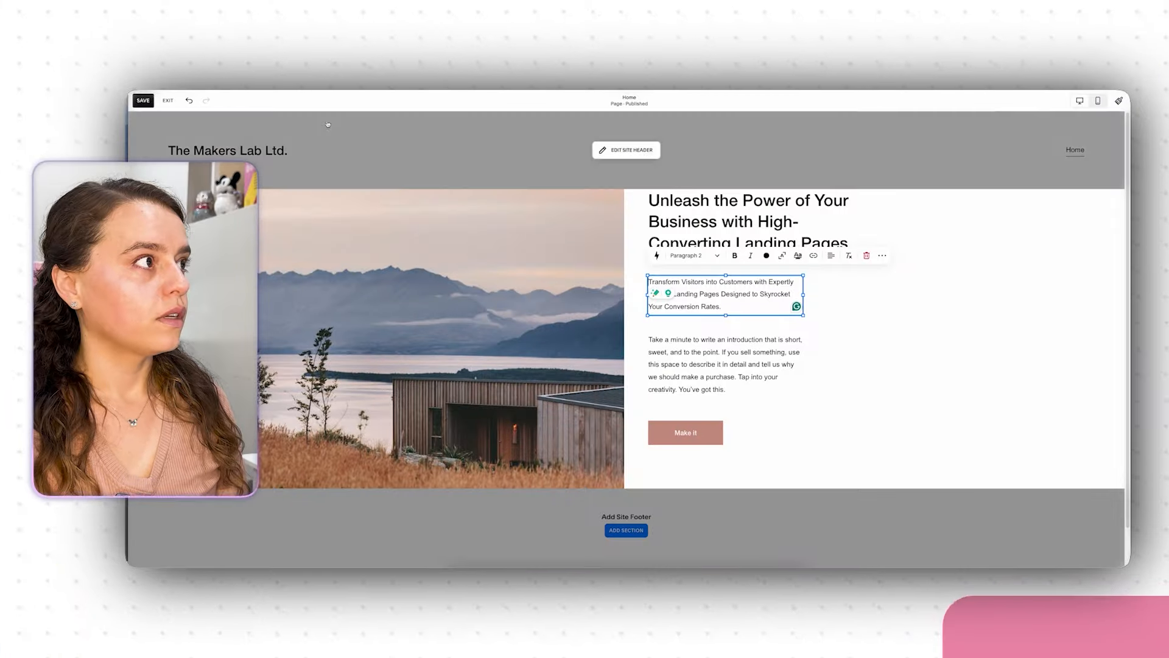
Step: Paste the 'Ready to boost your brand's online presence?' Subtext over the second placeholder paragraph
{"action": "triple_click", "coordinate": [686, 361]}
{"action": "right_click", "coordinate": [686, 361]}
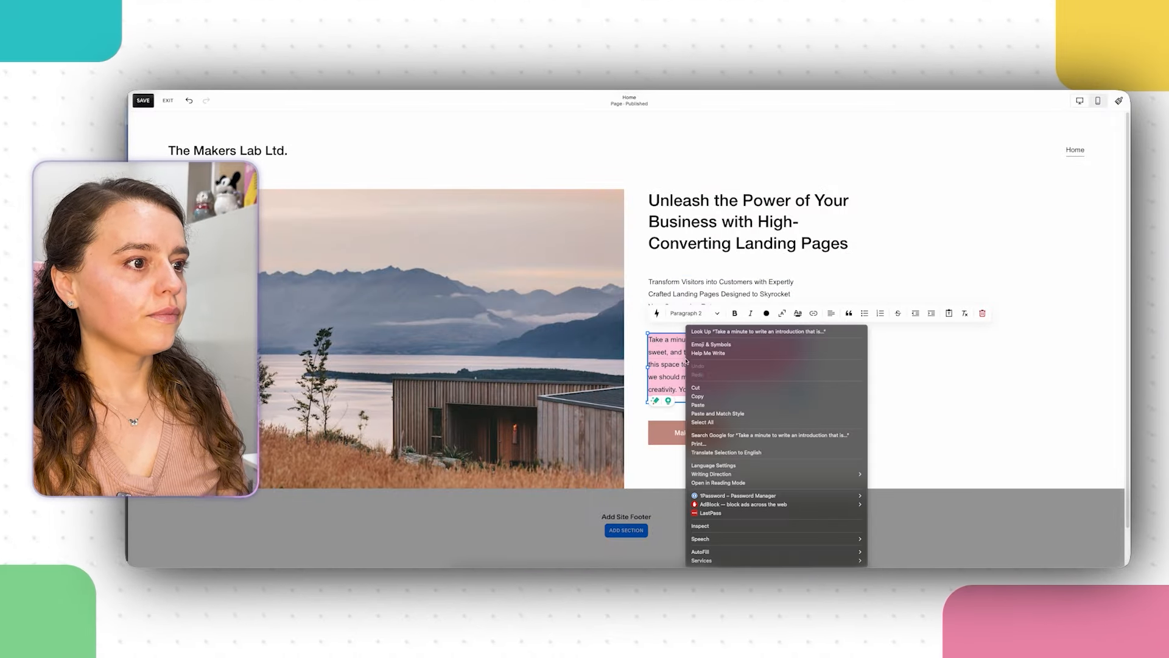
{"action": "left_click", "coordinate": [700, 405]}
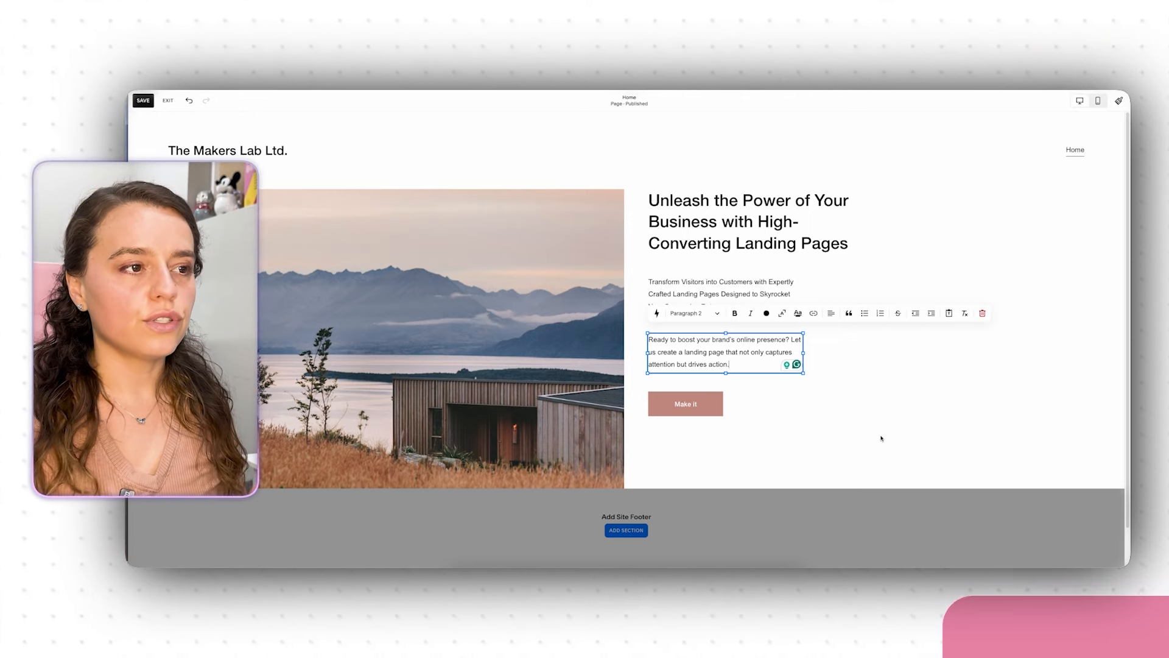
Step: Review the heading and paragraph blocks and set the subtitle's text style to Paragraph 1
{"action": "left_click", "coordinate": [691, 224]}
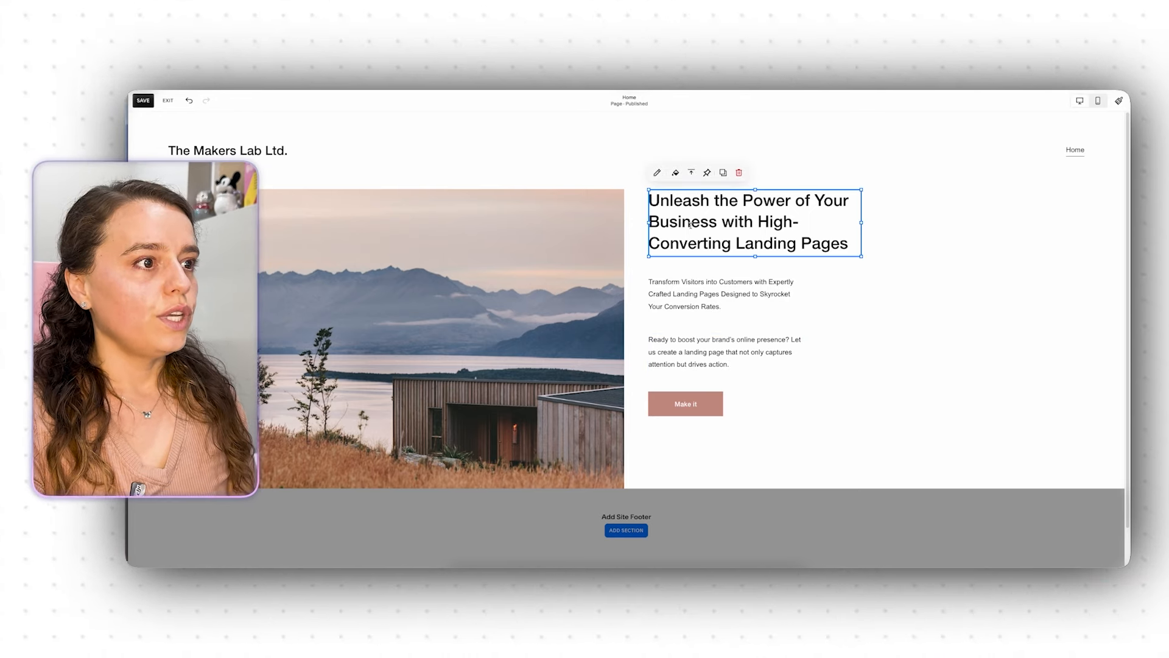
{"action": "left_click", "coordinate": [657, 172]}
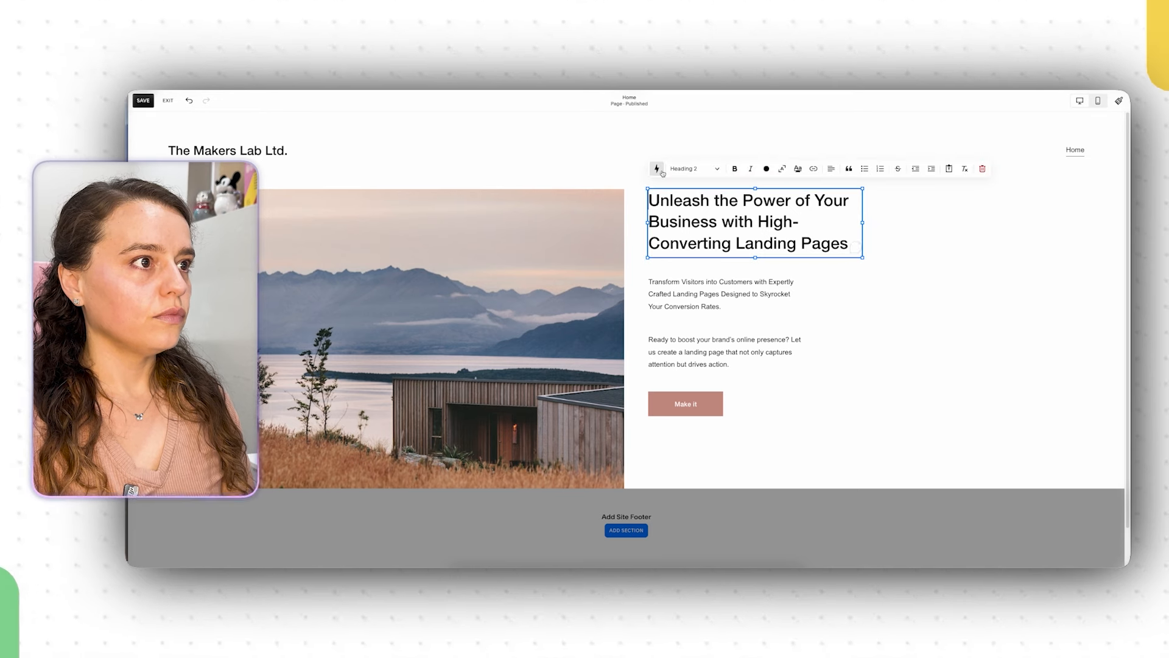
{"action": "double_click", "coordinate": [690, 286]}
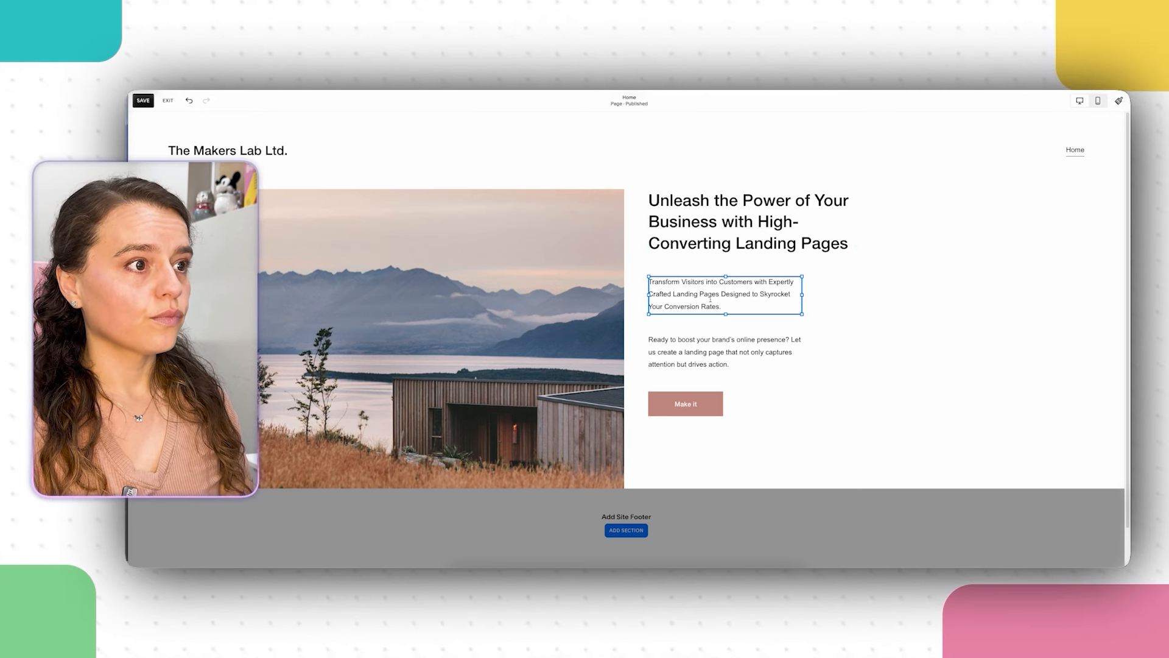
{"action": "left_click", "coordinate": [695, 348]}
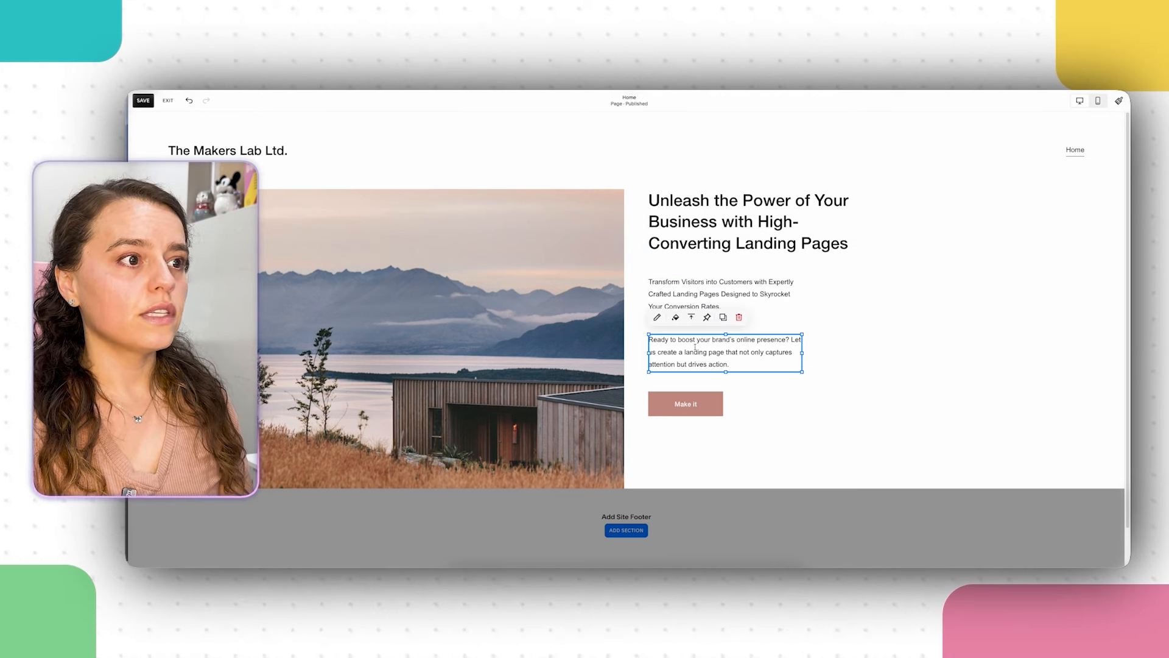
{"action": "left_click", "coordinate": [658, 319]}
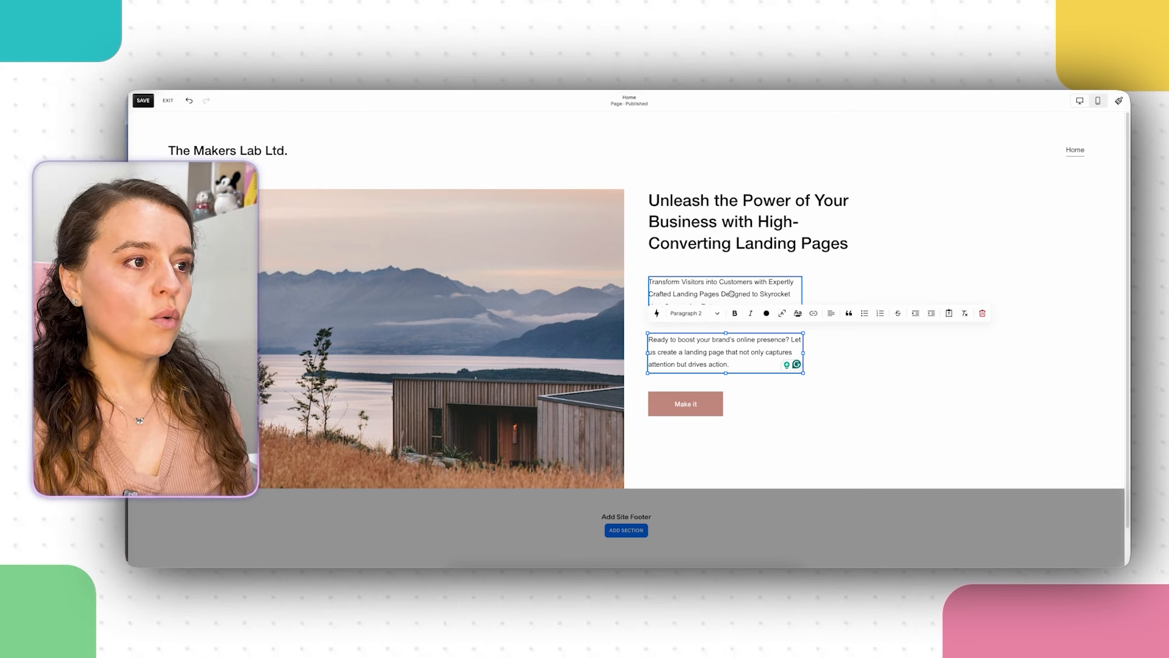
{"action": "left_click", "coordinate": [732, 293]}
{"action": "left_click", "coordinate": [658, 261]}
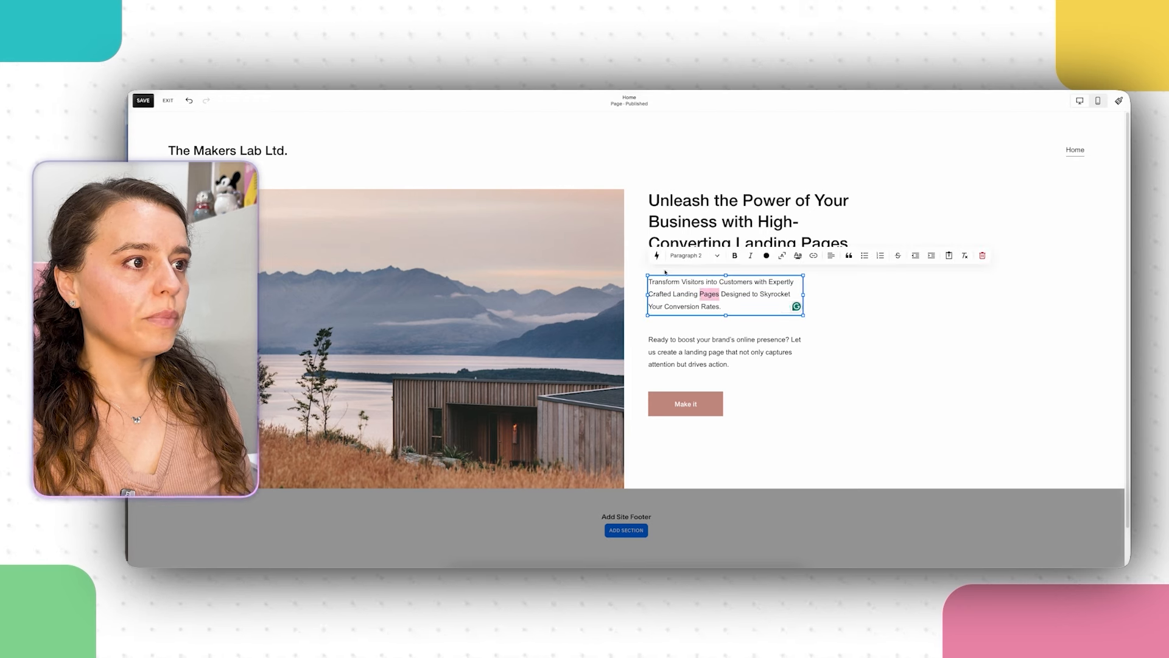
{"action": "left_click", "coordinate": [694, 256]}
{"action": "left_click", "coordinate": [688, 345]}
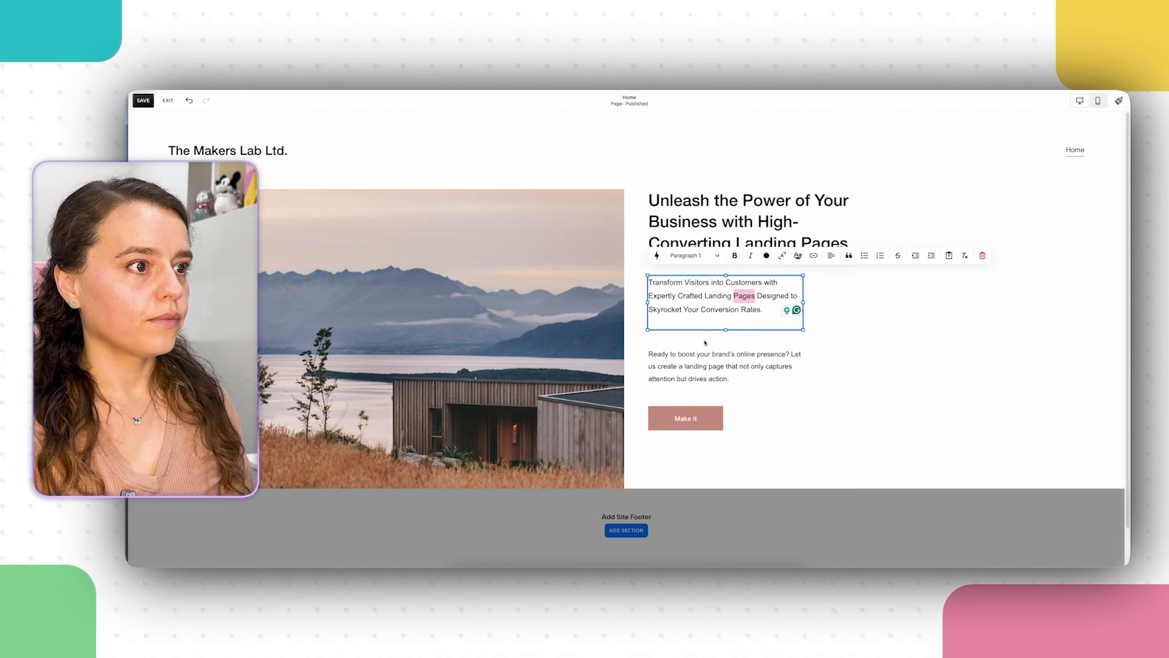
{"action": "left_click", "coordinate": [908, 399]}
Step: Try widening the subtitle block, then undo the width change
{"action": "left_click", "coordinate": [737, 303]}
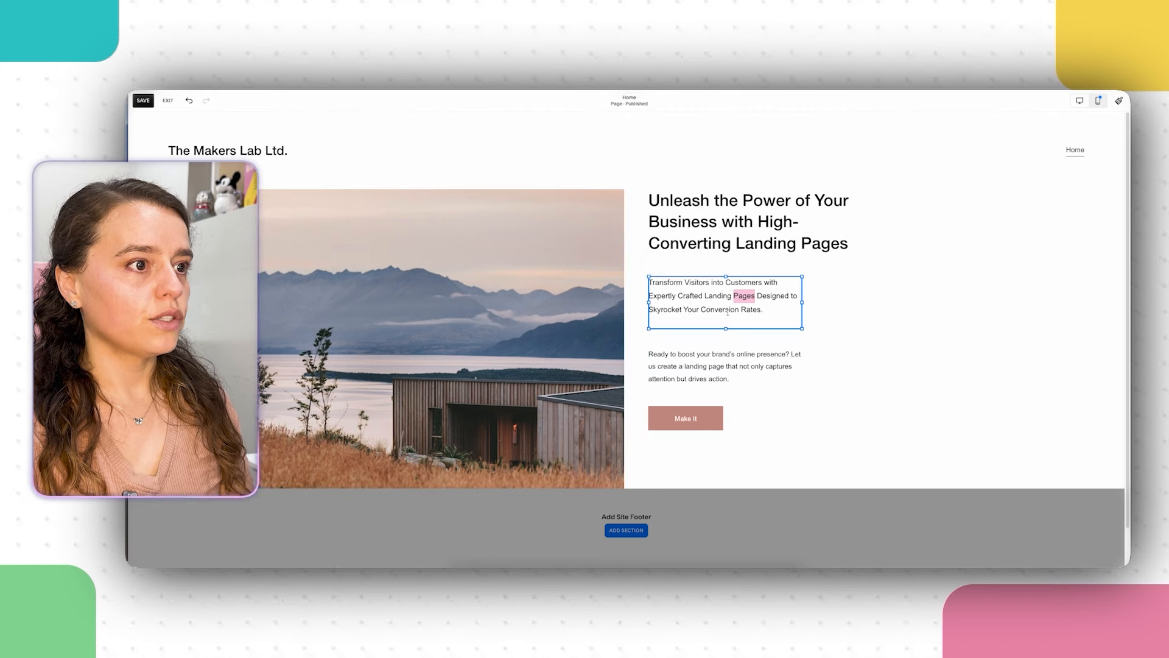
{"action": "left_click", "coordinate": [837, 307]}
{"action": "left_click", "coordinate": [755, 300]}
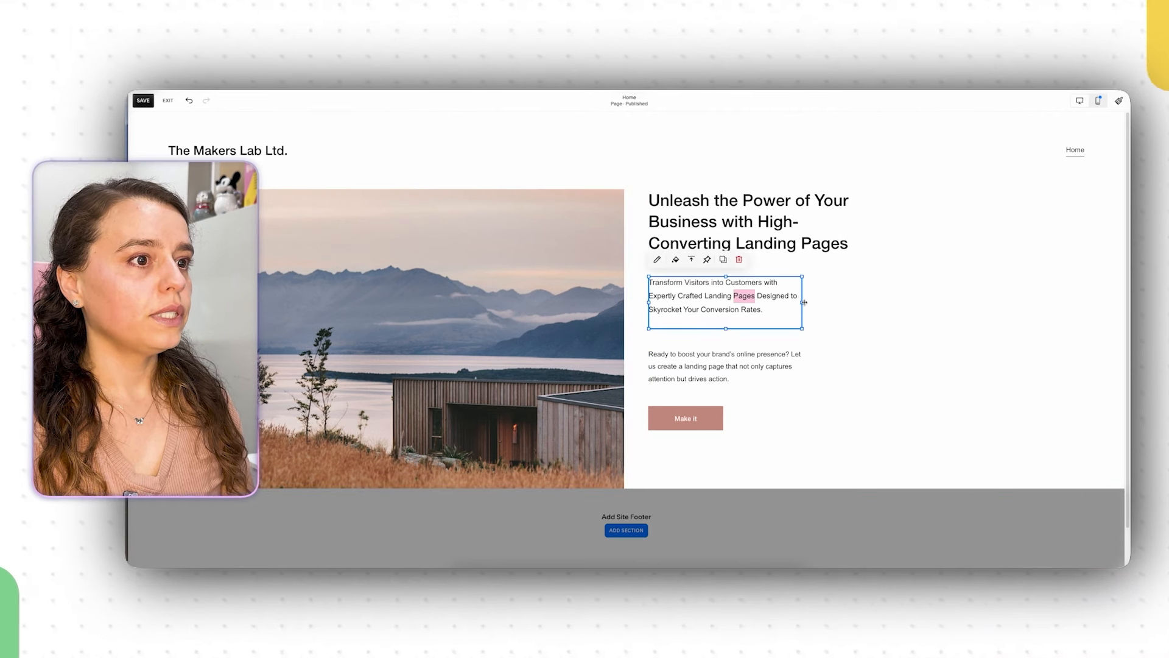
{"action": "left_click_drag", "start_coordinate": [804, 298], "coordinate": [862, 300]}
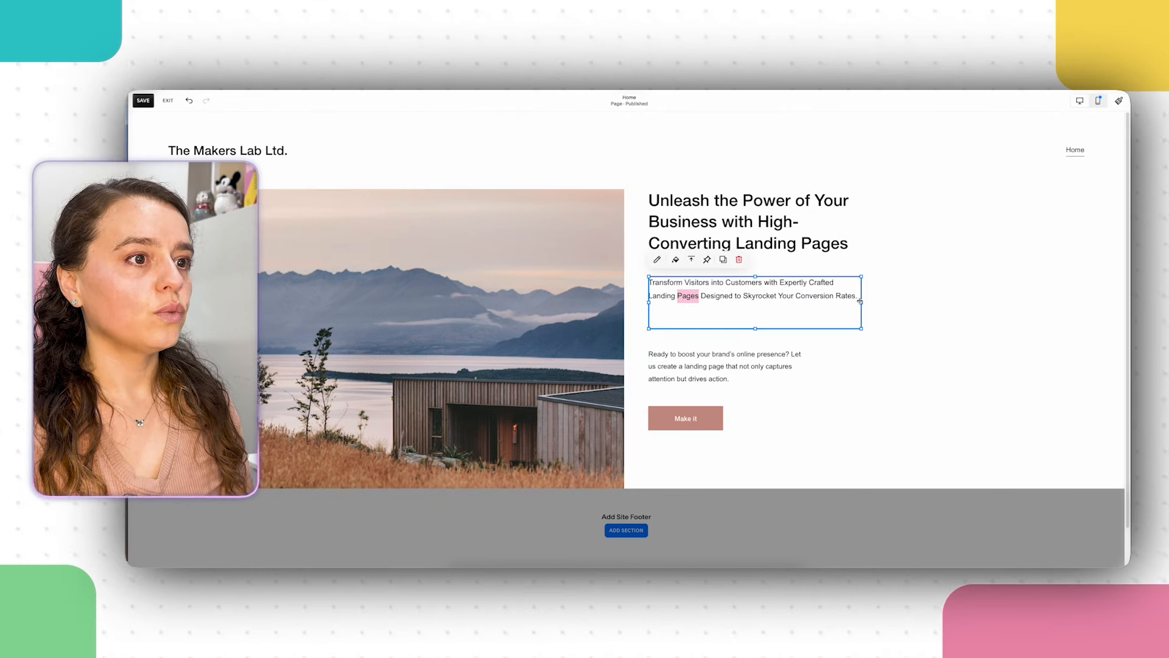
{"action": "key", "text": "ctrl+z"}
{"action": "left_click", "coordinate": [674, 310]}
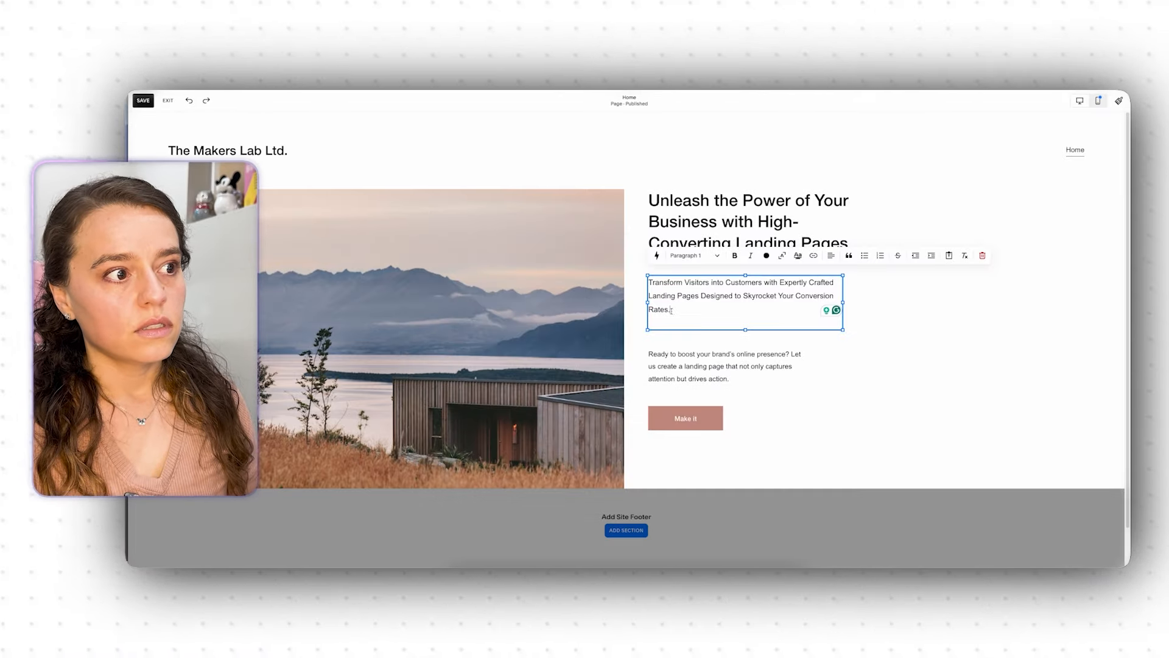
Step: Undo a stray move of the subheading block and narrow it so the text rewraps
{"action": "left_click_drag", "start_coordinate": [668, 313], "coordinate": [649, 313]}
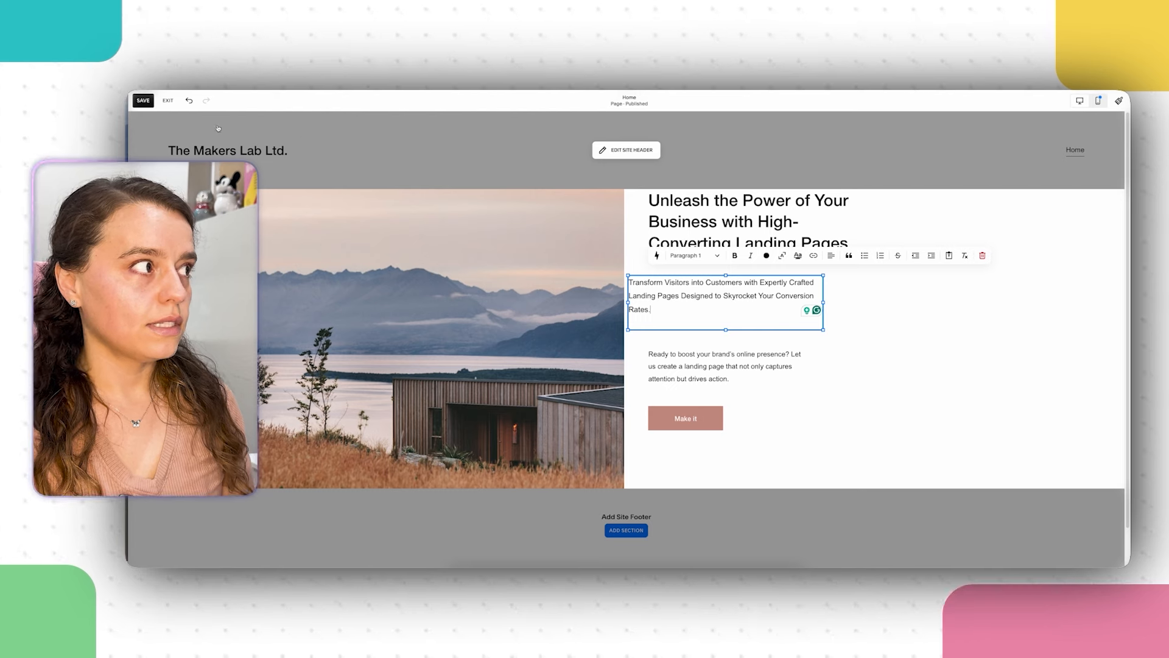
{"action": "left_click", "coordinate": [189, 100]}
{"action": "left_click", "coordinate": [695, 316]}
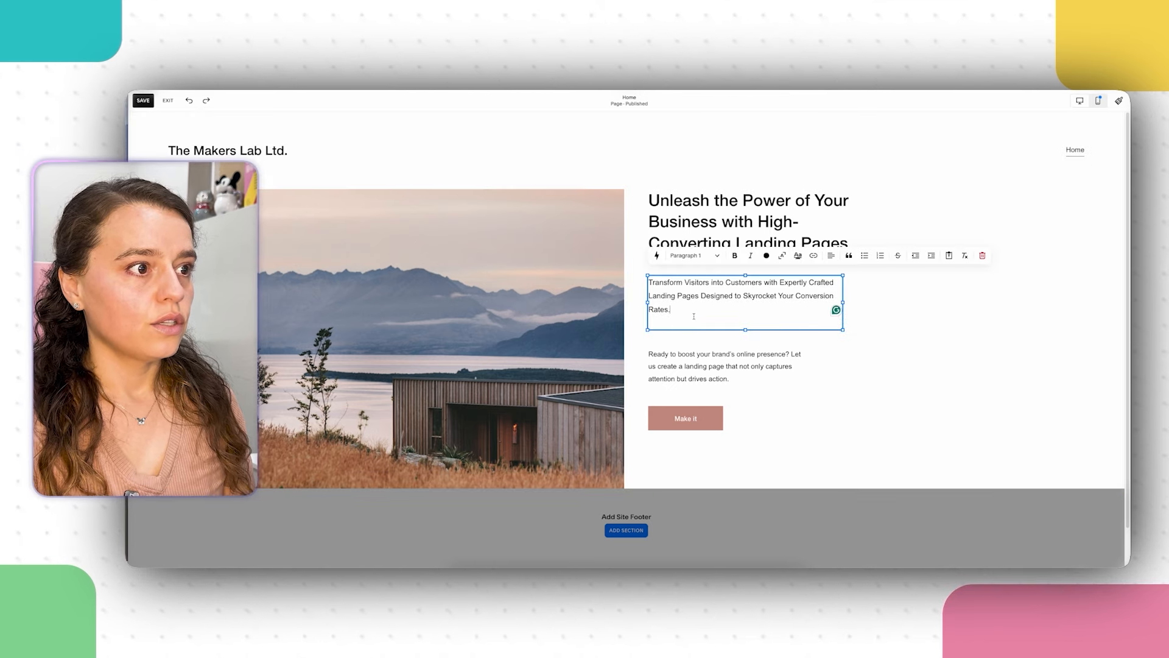
{"action": "key", "text": "Escape"}
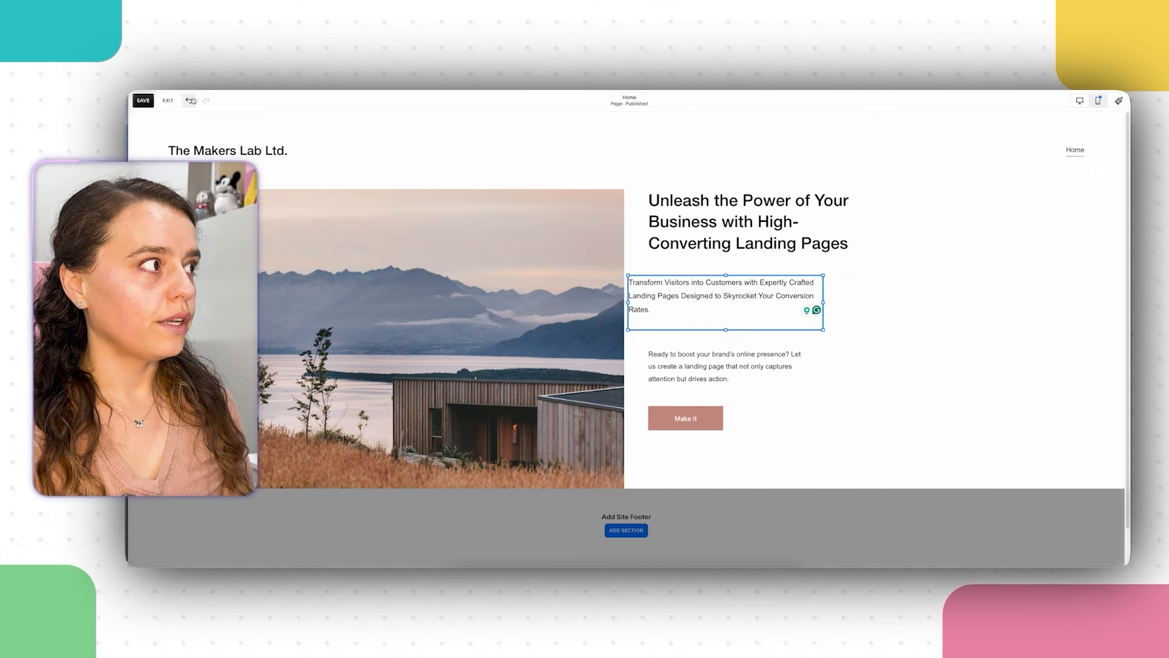
{"action": "left_click", "coordinate": [828, 303]}
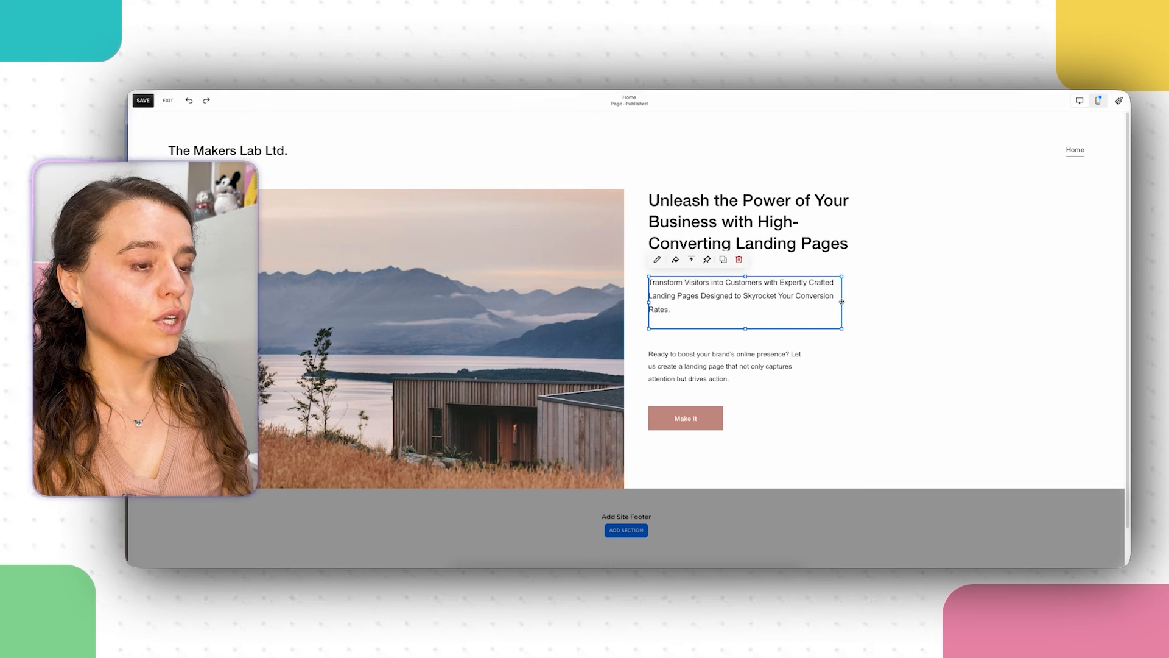
{"action": "left_click_drag", "start_coordinate": [841, 302], "coordinate": [823, 303]}
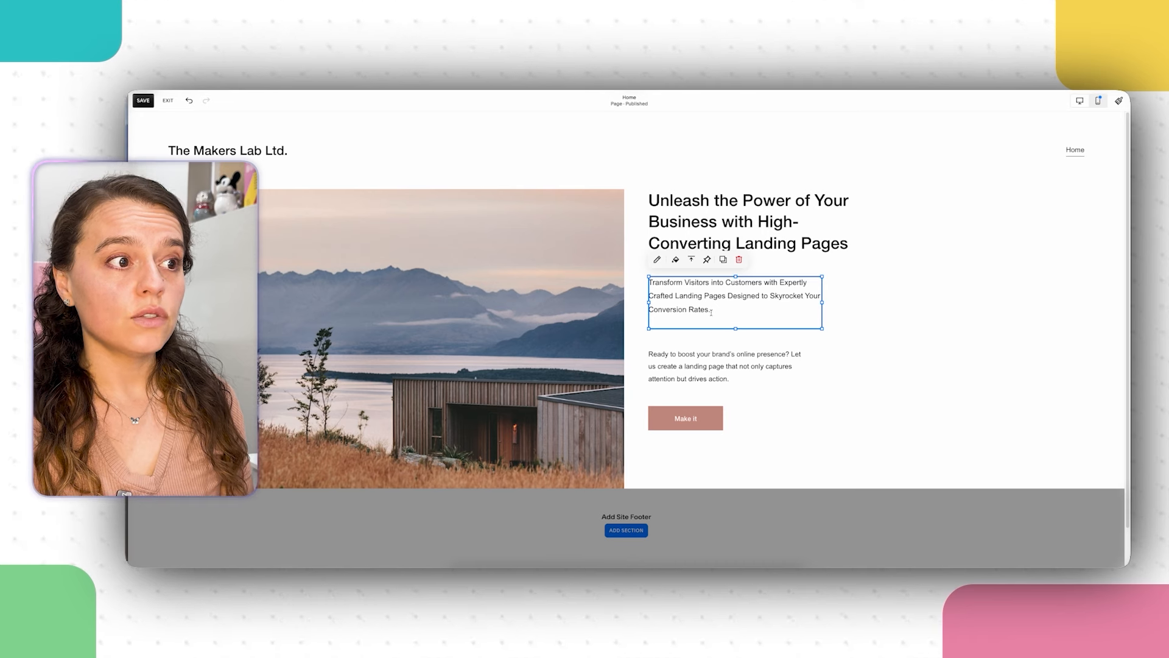
Step: Narrow the subheading further onto three shorter lines after undoing another stray move
{"action": "left_click", "coordinate": [710, 312]}
{"action": "left_click_drag", "start_coordinate": [711, 312], "coordinate": [672, 312]}
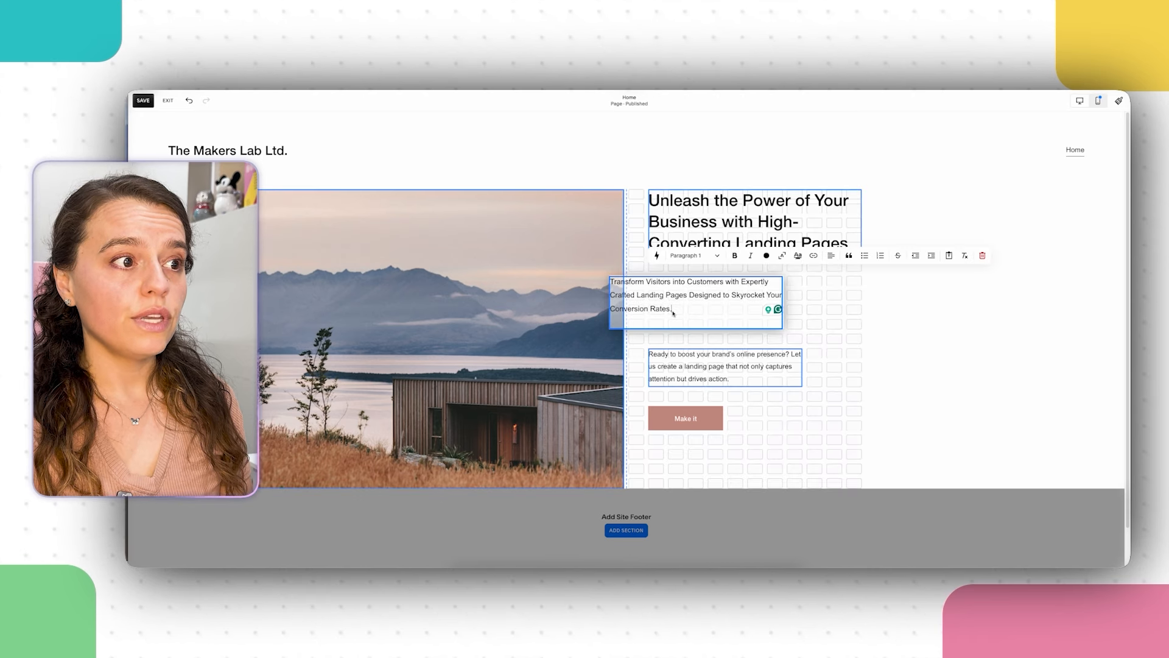
{"action": "left_click", "coordinate": [189, 100]}
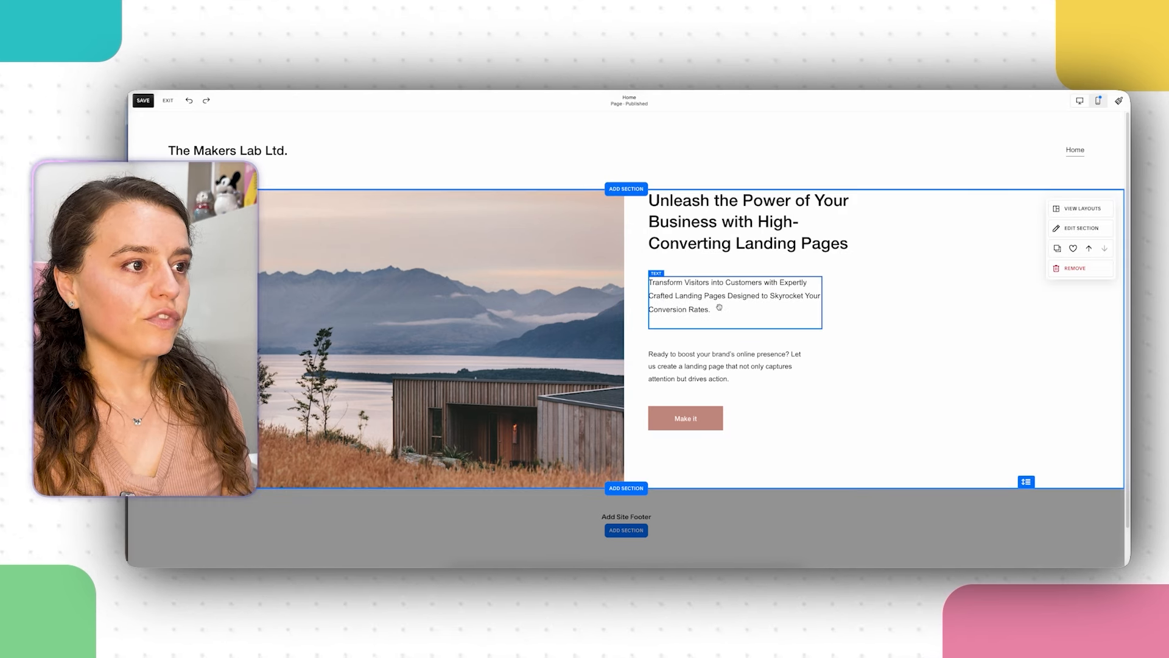
{"action": "left_click", "coordinate": [739, 310]}
{"action": "double_click", "coordinate": [743, 295]}
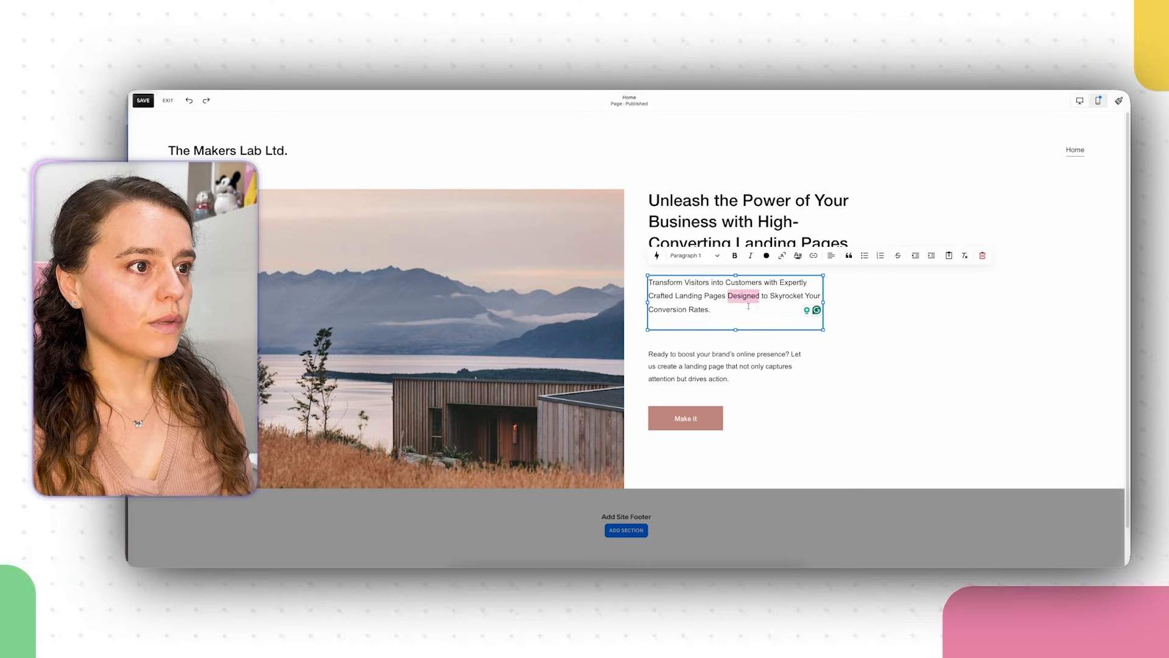
{"action": "left_click", "coordinate": [754, 316]}
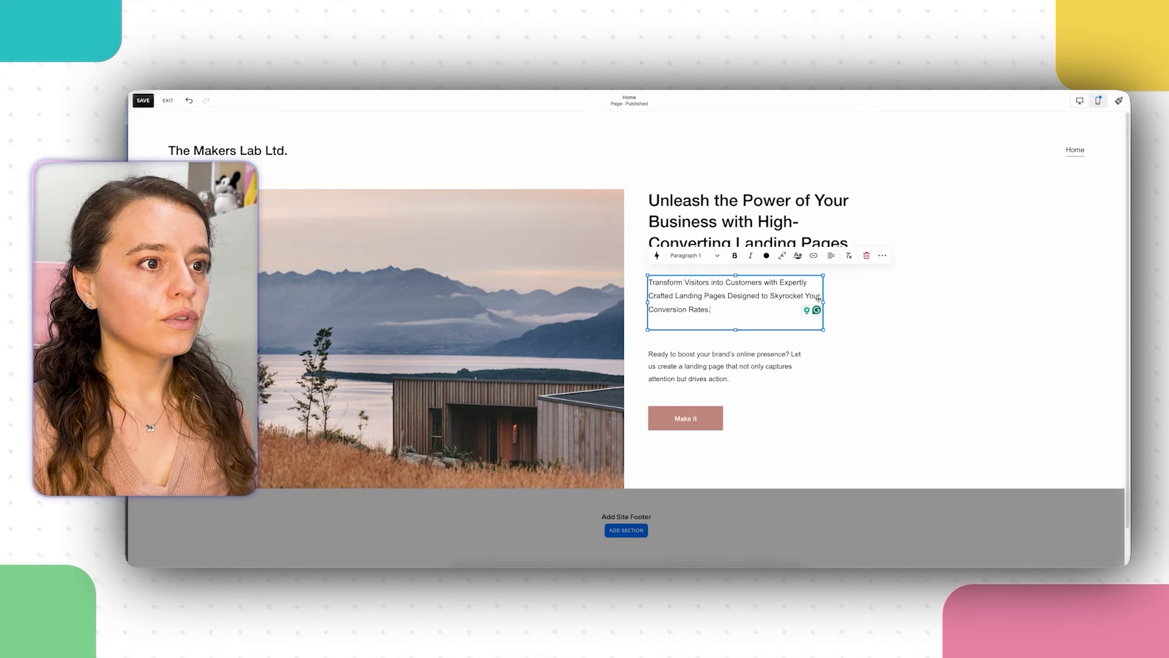
{"action": "left_click_drag", "start_coordinate": [823, 302], "coordinate": [804, 304]}
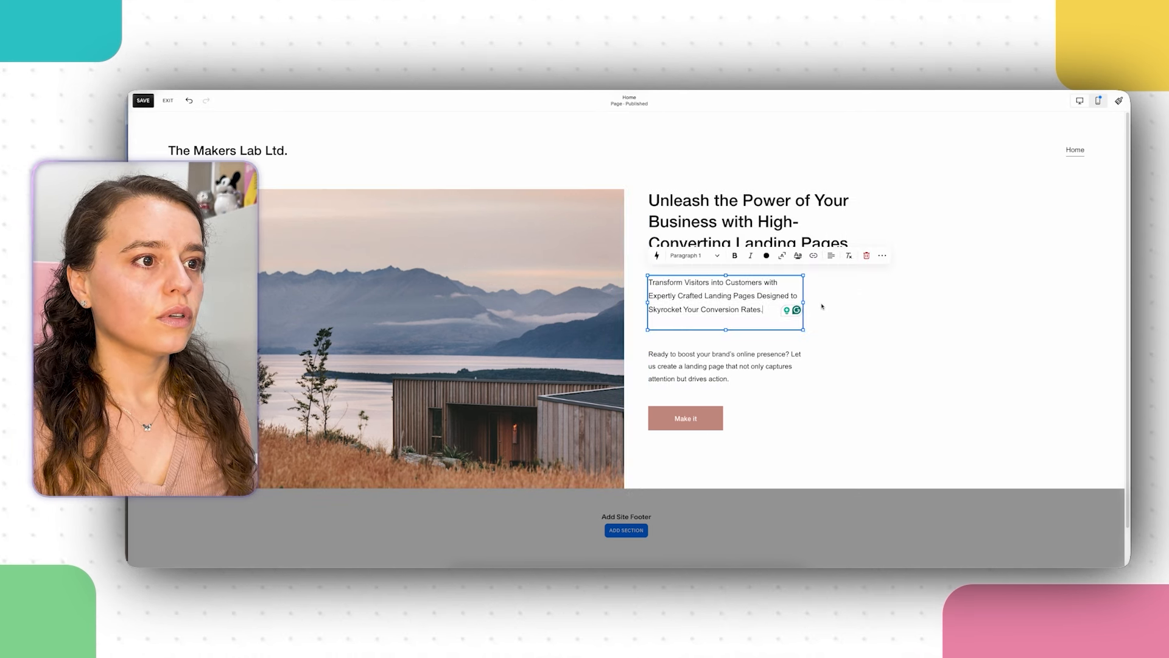
{"action": "left_click", "coordinate": [853, 318]}
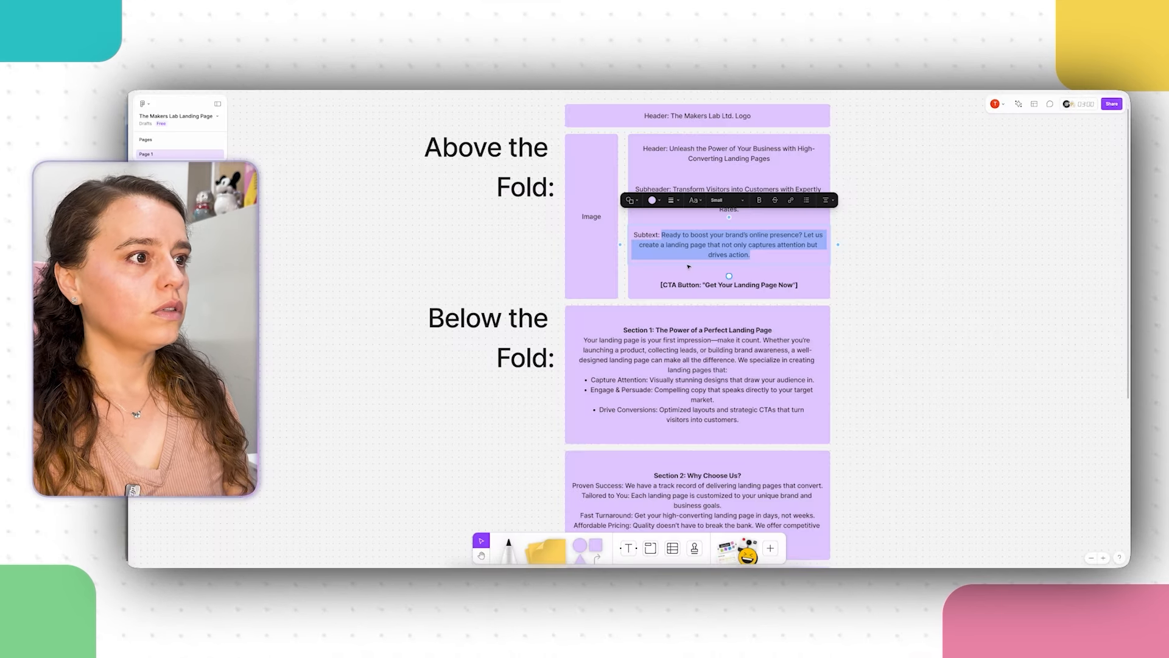
Step: Copy the CTA wording 'Get Your Landing Page Now' from the FigJam plan
{"action": "left_click", "coordinate": [705, 284]}
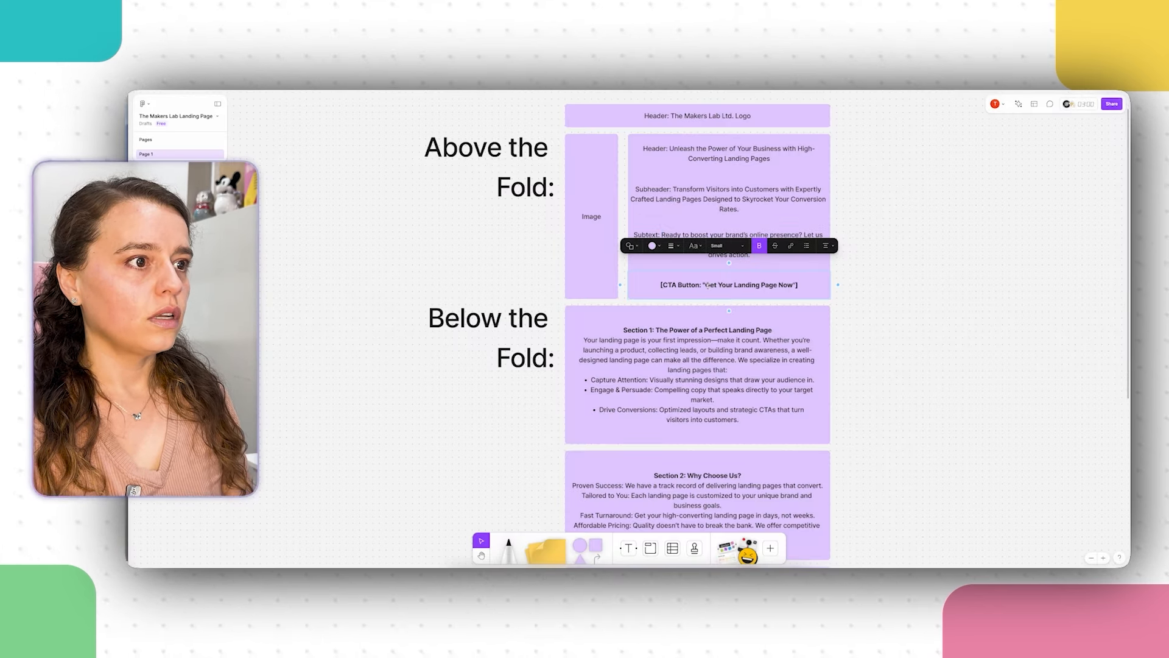
{"action": "left_click_drag", "start_coordinate": [705, 285], "coordinate": [794, 285]}
{"action": "right_click", "coordinate": [793, 285]}
{"action": "left_click", "coordinate": [816, 292]}
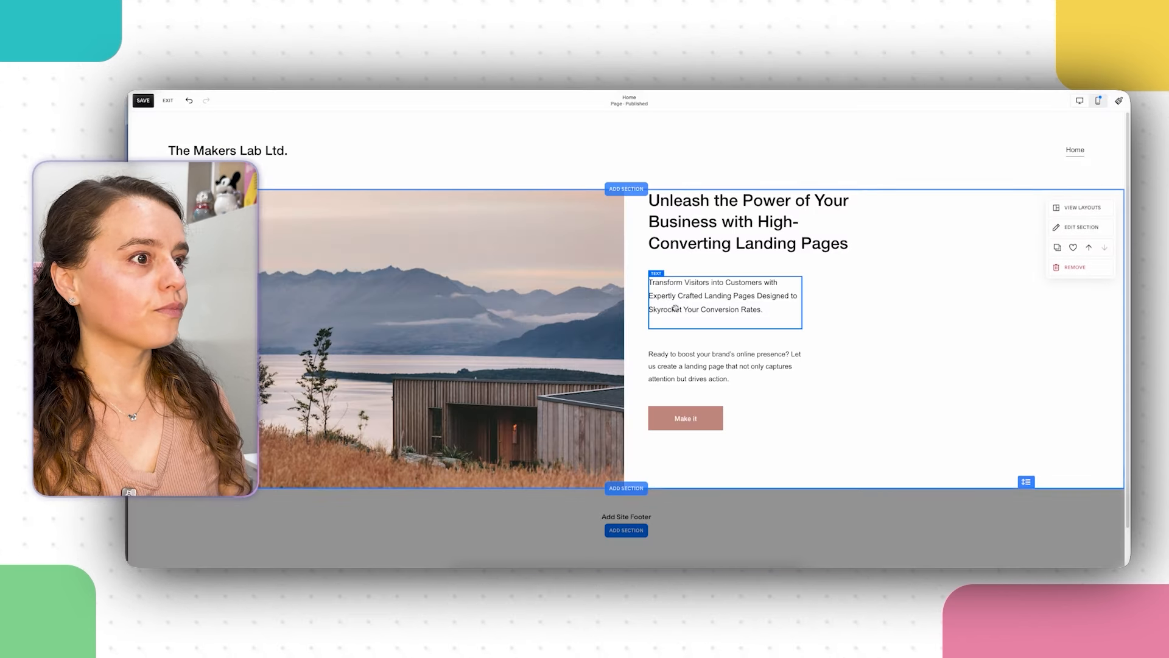
Step: Replace the button label 'Make it' with the pasted text 'Get Your Landing Page Now'
{"action": "left_click", "coordinate": [701, 419]}
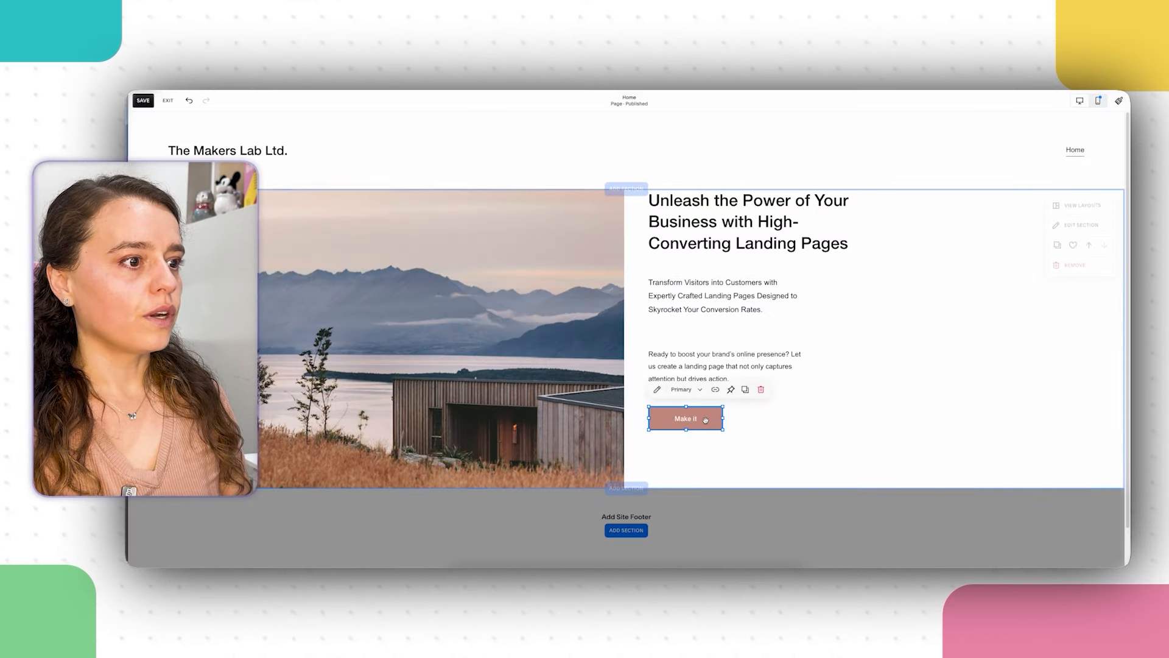
{"action": "left_click", "coordinate": [657, 390]}
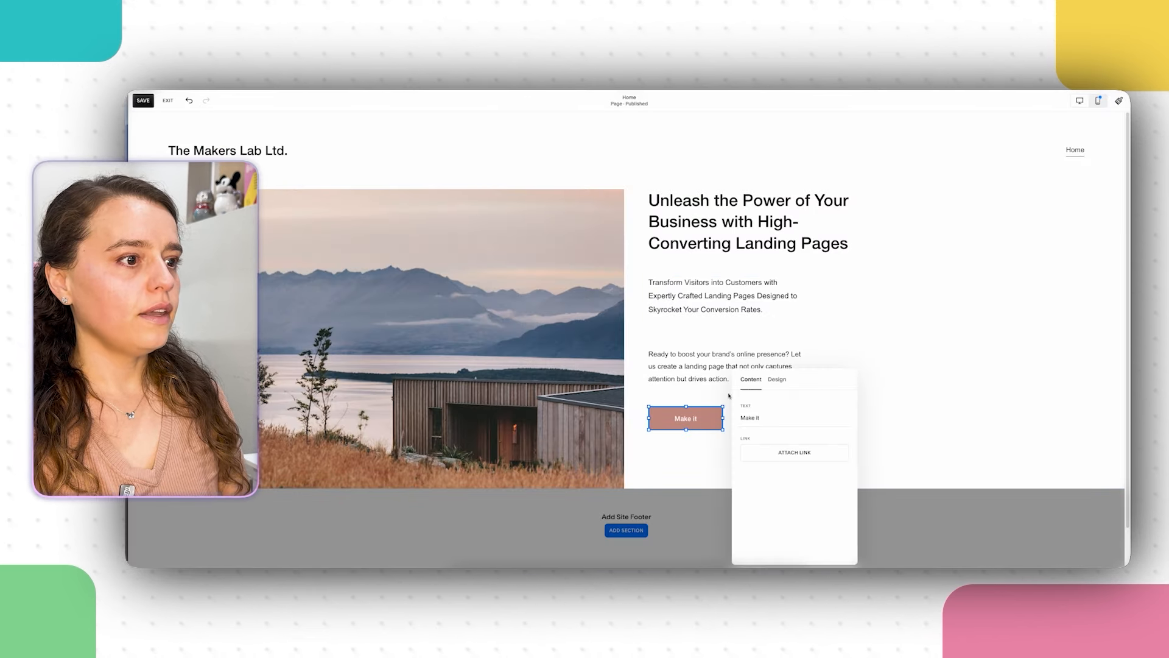
{"action": "left_click_drag", "start_coordinate": [768, 418], "coordinate": [694, 415]}
{"action": "right_click", "coordinate": [761, 417]}
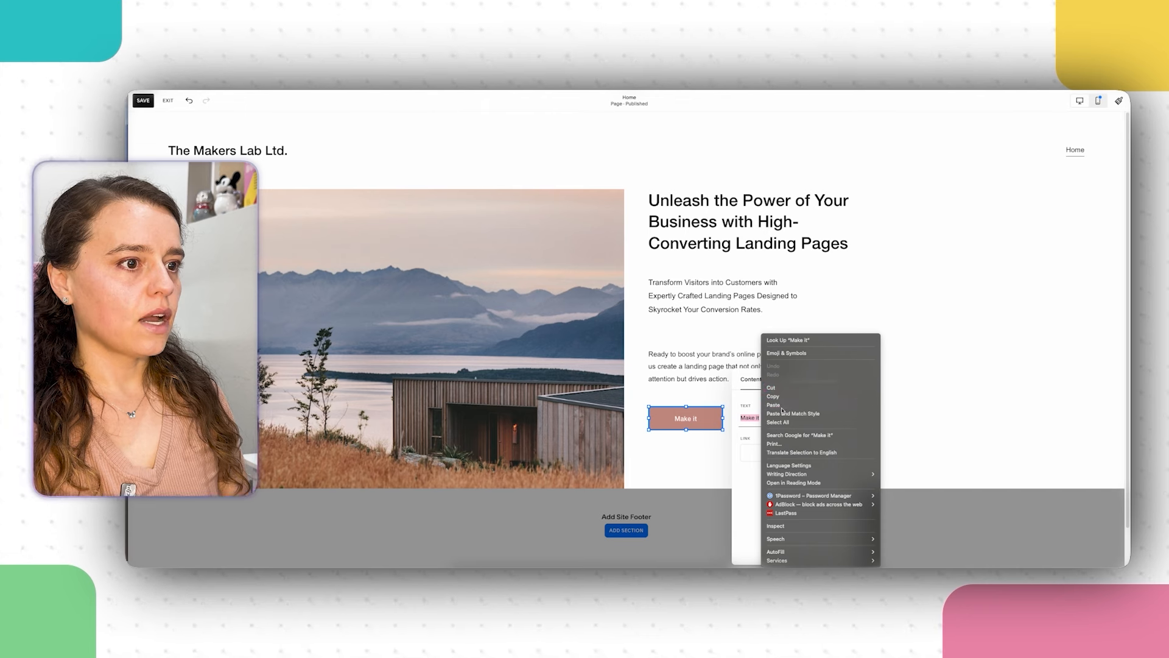
{"action": "left_click", "coordinate": [783, 406]}
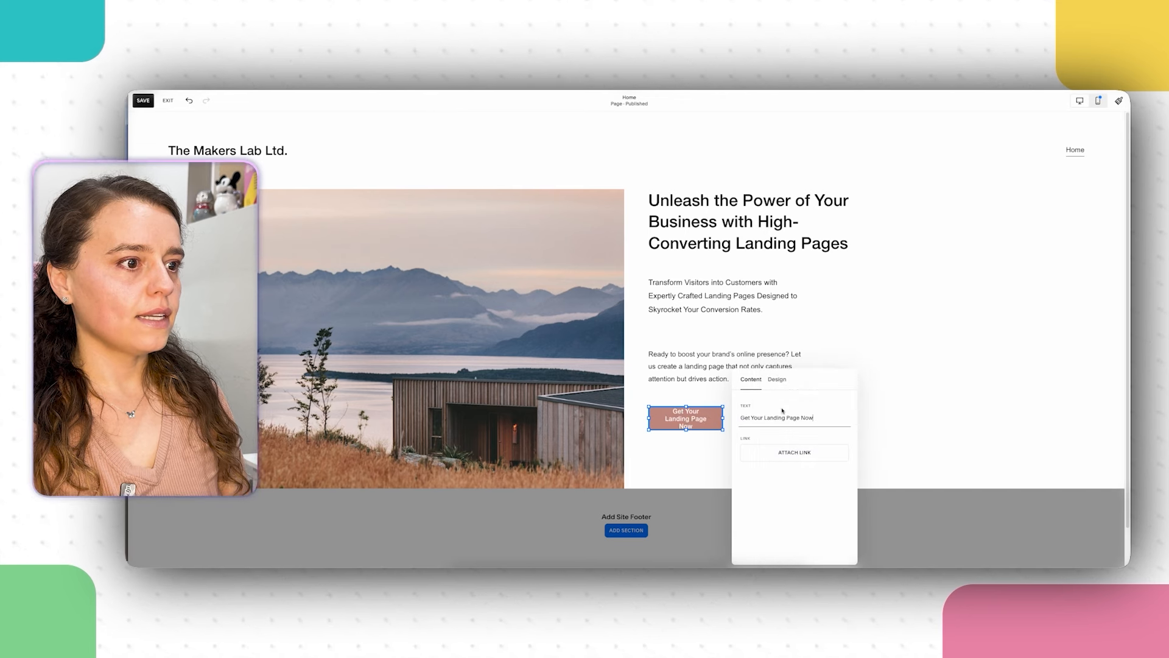
{"action": "left_click", "coordinate": [862, 420]}
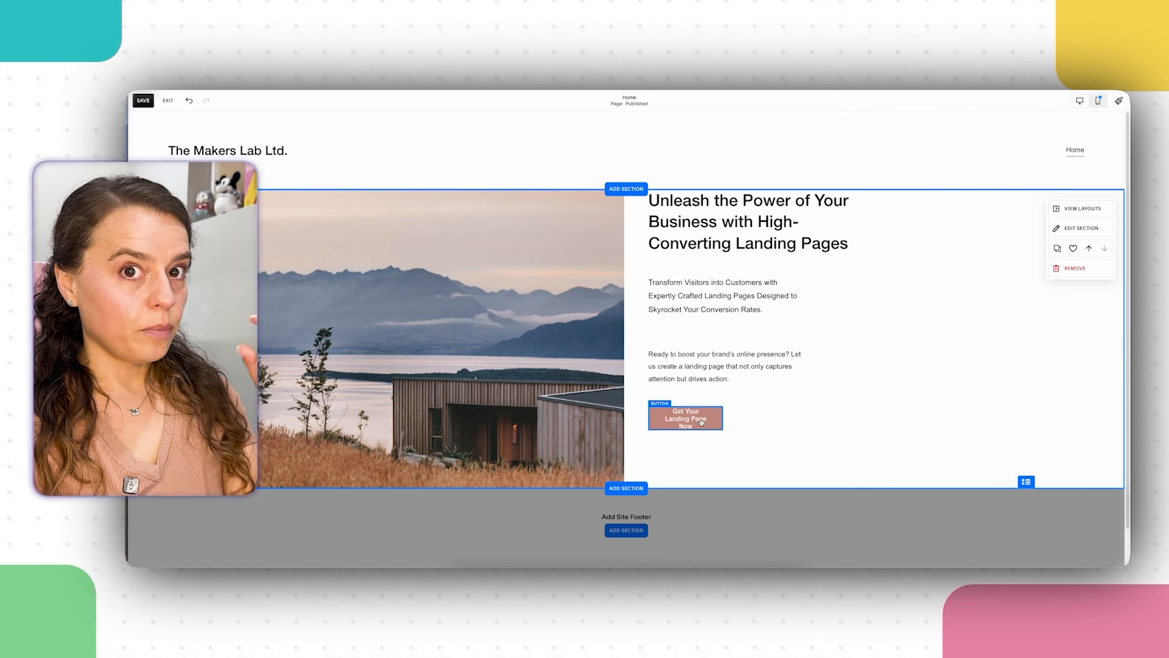
{"action": "left_click", "coordinate": [702, 421]}
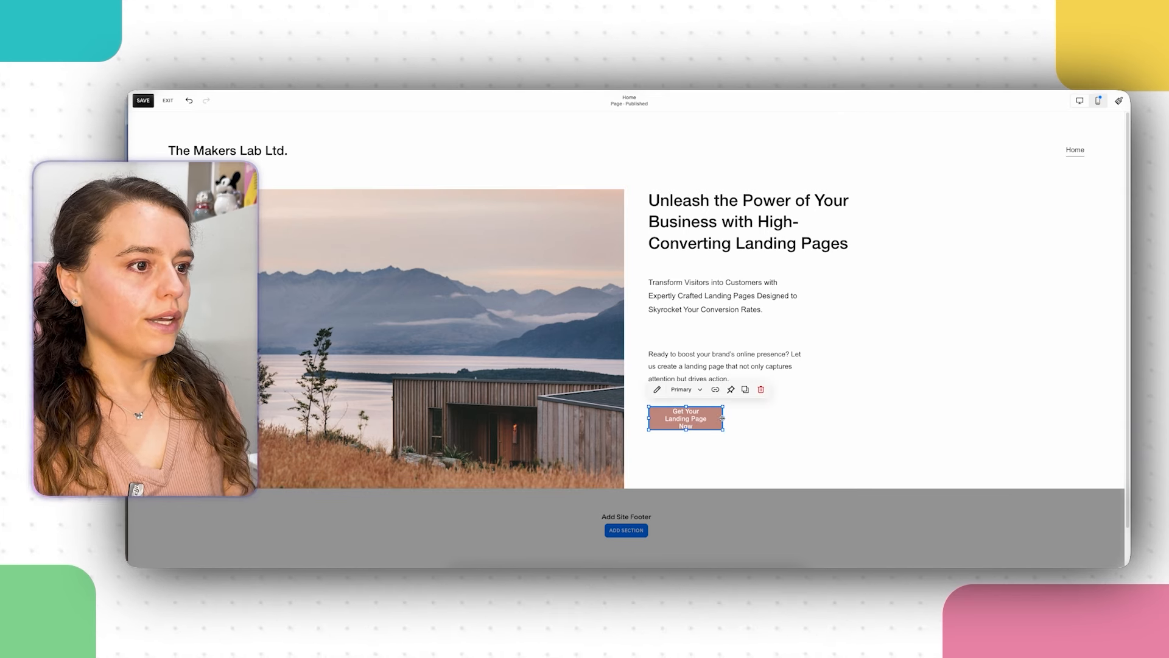
Step: Resize the CTA button so its label fits on one line
{"action": "left_click_drag", "start_coordinate": [723, 418], "coordinate": [798, 421]}
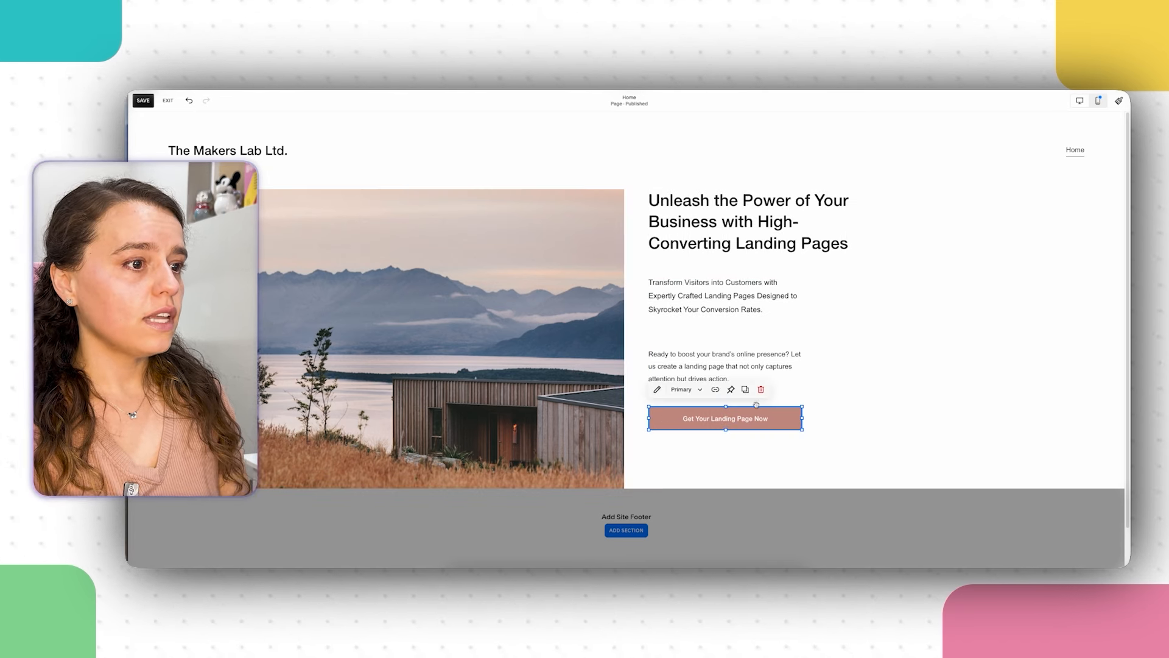
{"action": "left_click", "coordinate": [836, 452]}
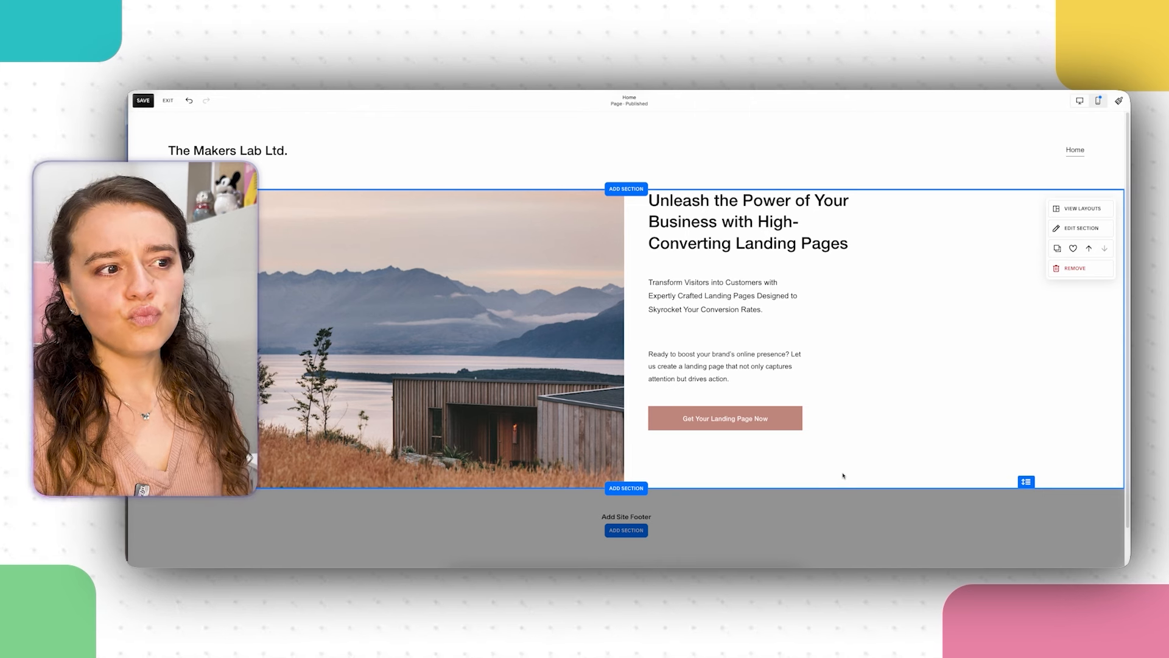
{"action": "left_click", "coordinate": [772, 418]}
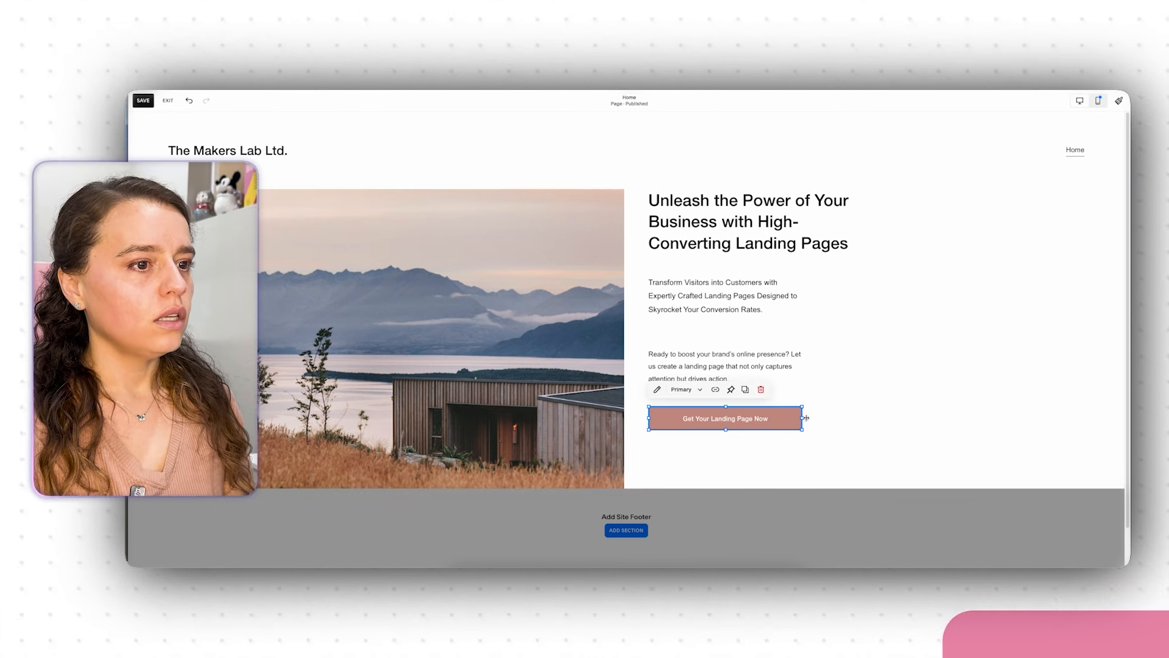
{"action": "left_click_drag", "start_coordinate": [802, 419], "coordinate": [762, 427]}
{"action": "left_click", "coordinate": [815, 468]}
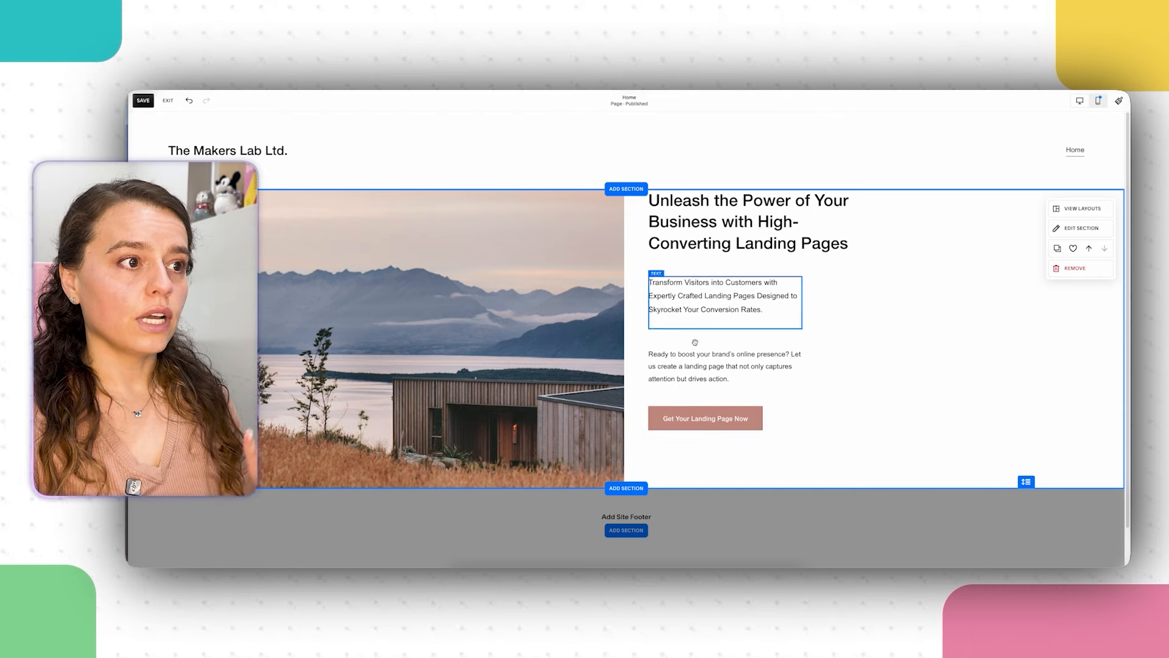
{"action": "mouse_move", "coordinate": [731, 420]}
{"action": "left_mouse_down"}
{"action": "mouse_move", "coordinate": [791, 419]}
{"action": "mouse_move", "coordinate": [740, 426]}
{"action": "left_mouse_up"}
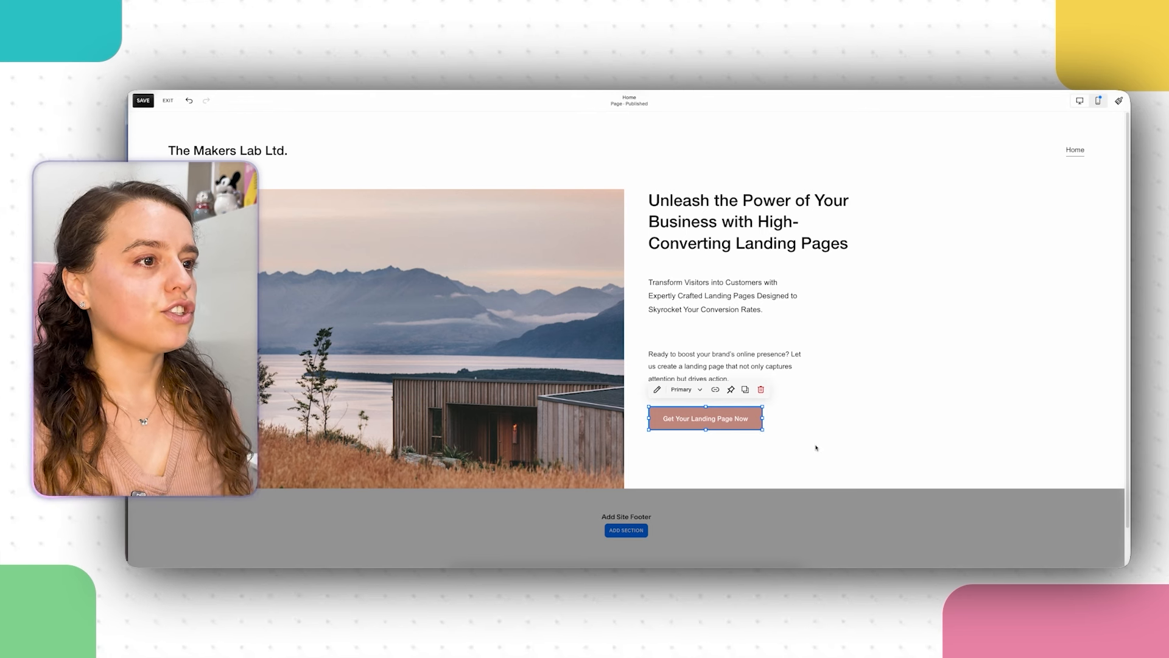
{"action": "left_click", "coordinate": [943, 340]}
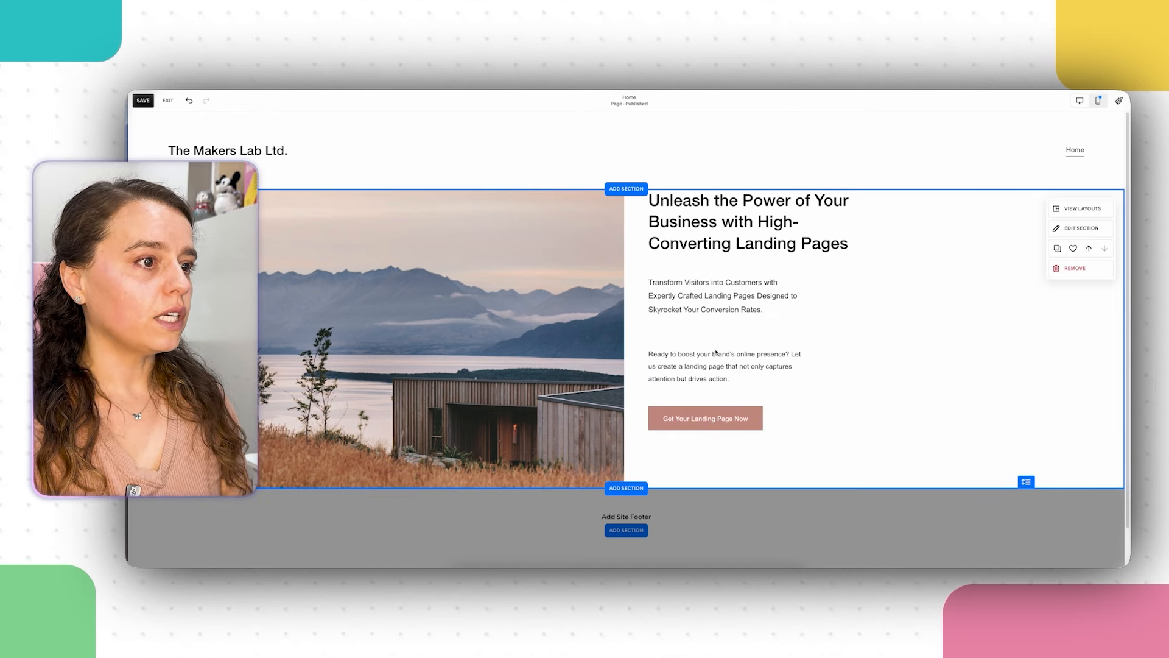
Step: Move the 'Ready to boost' paragraph and the CTA button up beneath the subheading
{"action": "left_click_drag", "start_coordinate": [697, 364], "coordinate": [697, 349]}
{"action": "left_click", "coordinate": [762, 431]}
{"action": "left_click_drag", "start_coordinate": [761, 431], "coordinate": [762, 416]}
{"action": "left_click", "coordinate": [867, 442]}
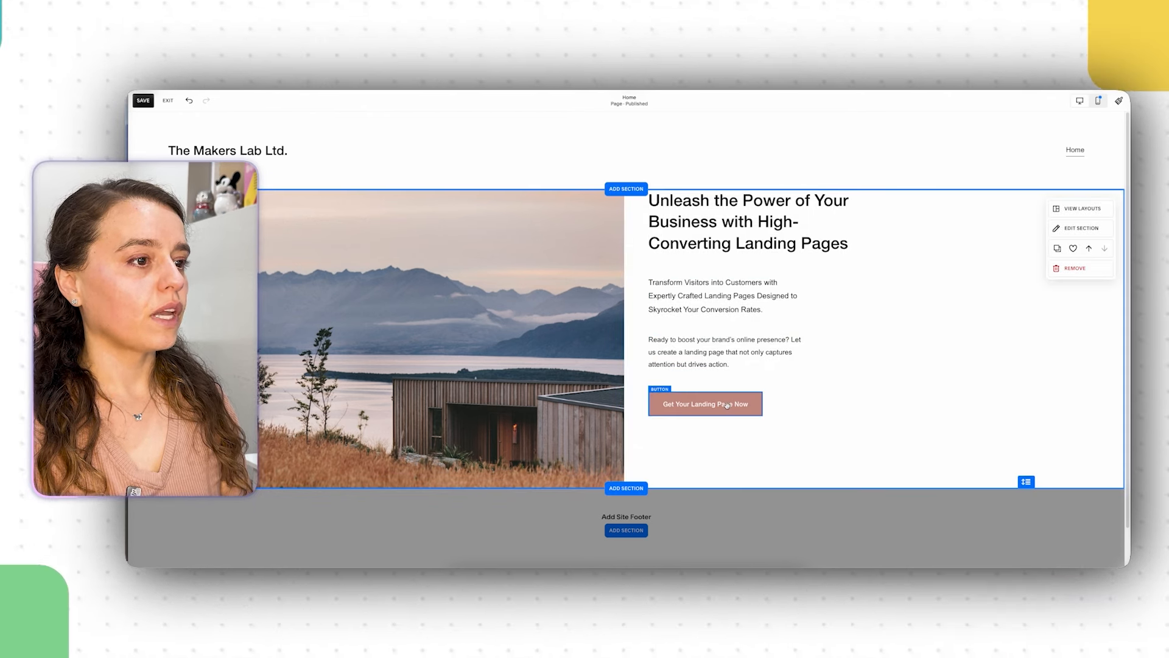
{"action": "left_click_drag", "start_coordinate": [866, 442], "coordinate": [699, 240]}
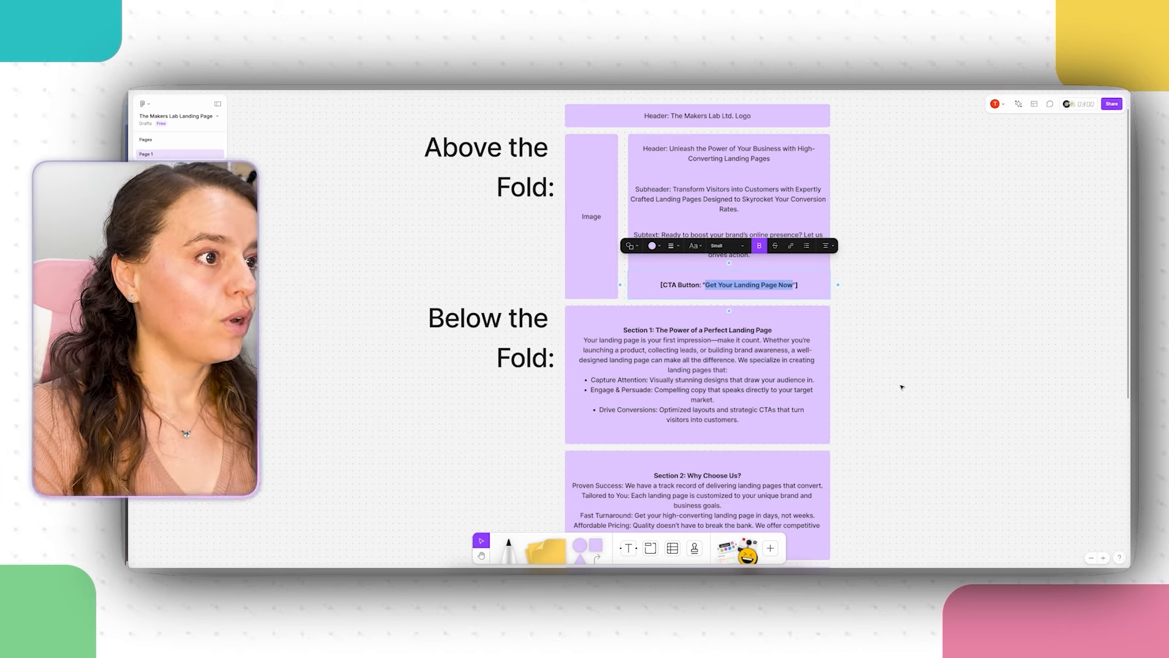
Step: Scroll the FigJam plan down past the Section 1 copy to reveal the Section 3 How It Works text
{"action": "left_click", "coordinate": [902, 387]}
{"action": "scroll", "coordinate": [910, 299], "scroll_direction": "down", "scroll_amount": 3}
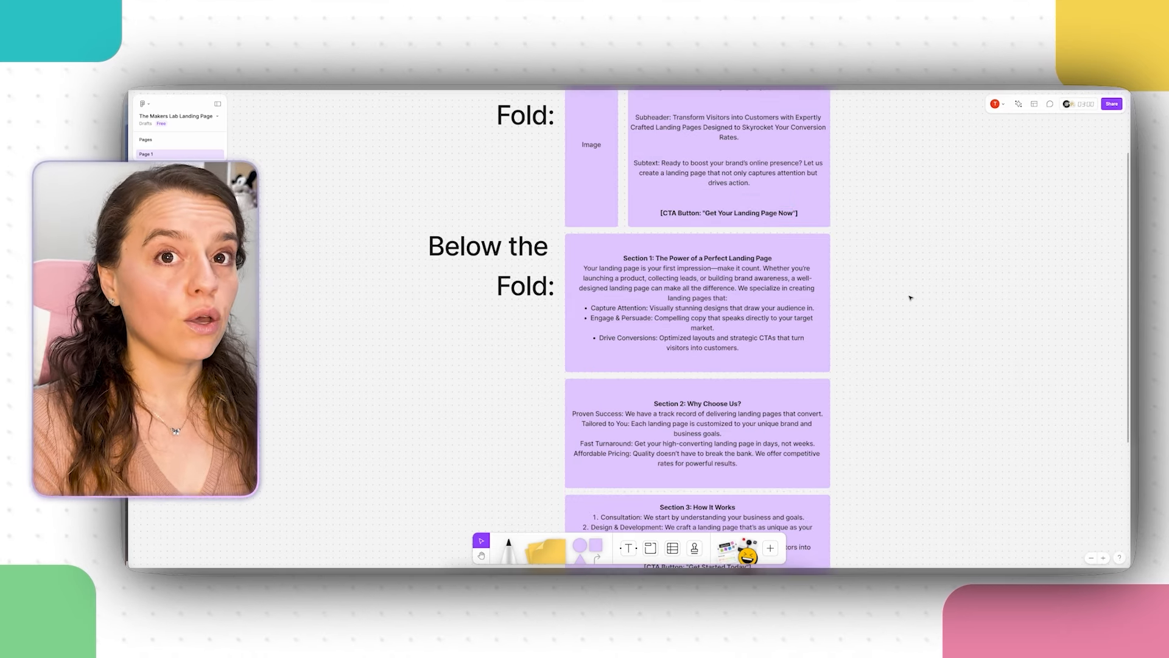
{"action": "scroll", "coordinate": [910, 298], "scroll_direction": "down", "scroll_amount": 2}
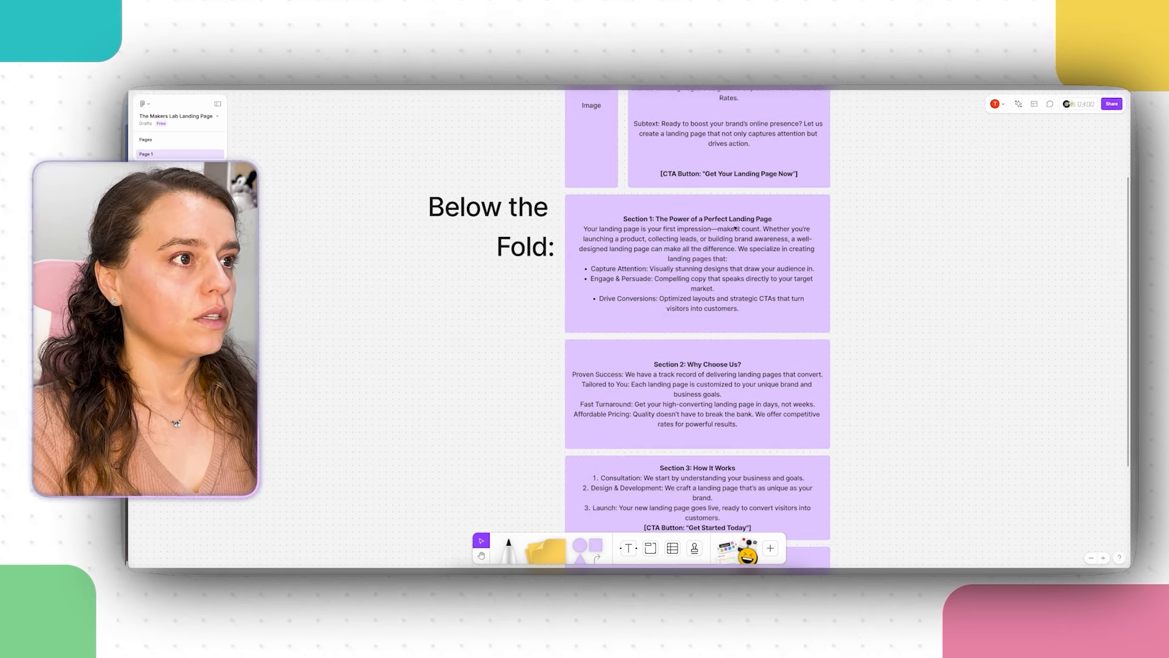
{"action": "left_click", "coordinate": [637, 225]}
{"action": "double_click", "coordinate": [636, 219]}
{"action": "left_click", "coordinate": [666, 258]}
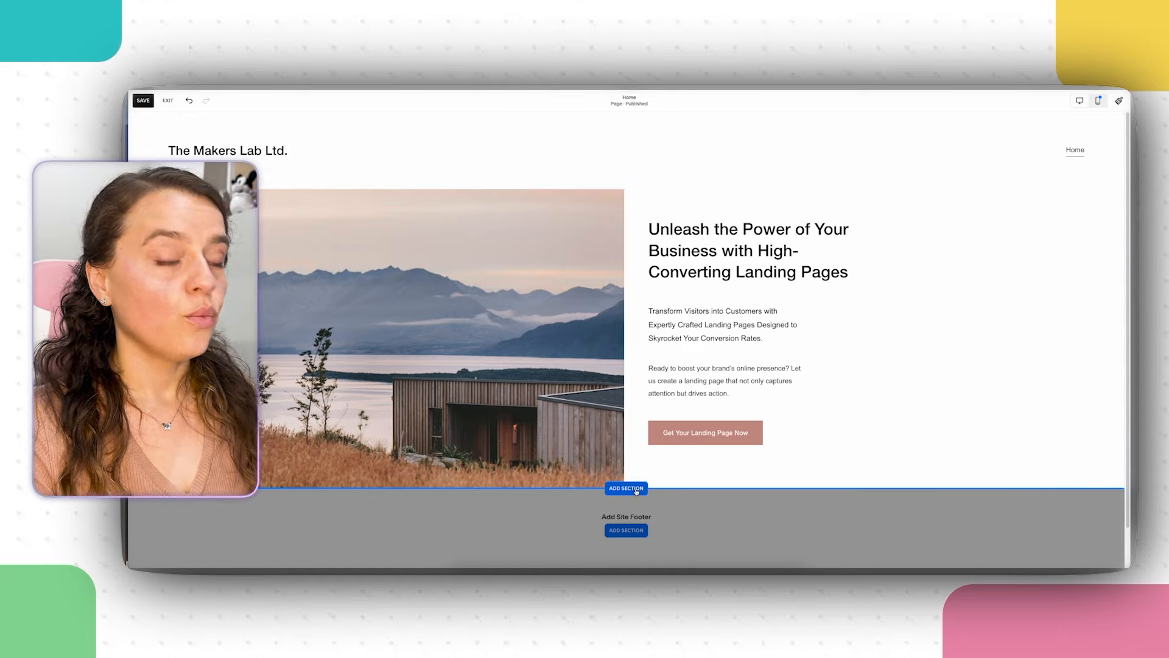
Step: Bring up the Add Section templates and browse the Contact and About layouts
{"action": "left_click", "coordinate": [637, 491]}
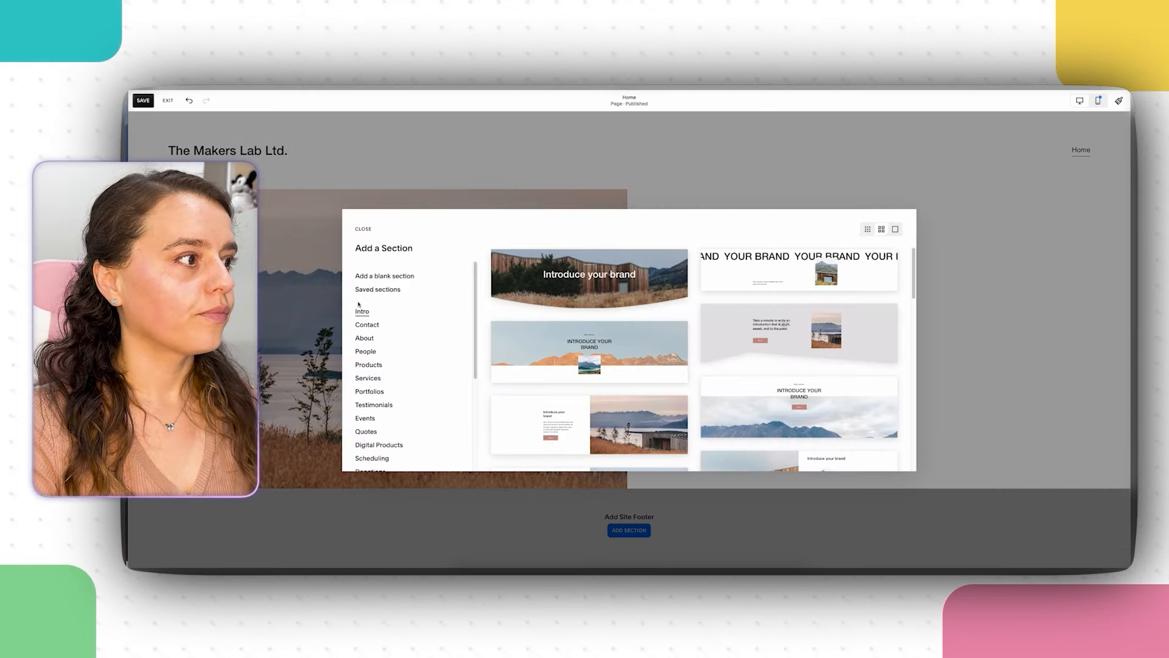
{"action": "left_click", "coordinate": [367, 325]}
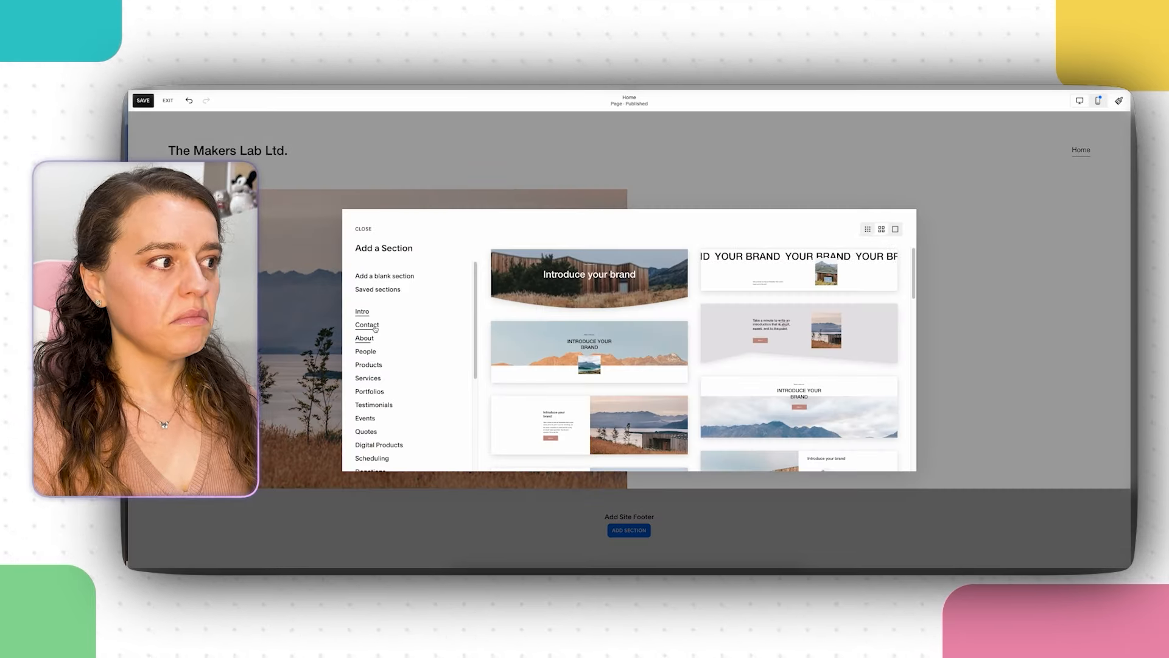
{"action": "left_click", "coordinate": [369, 338]}
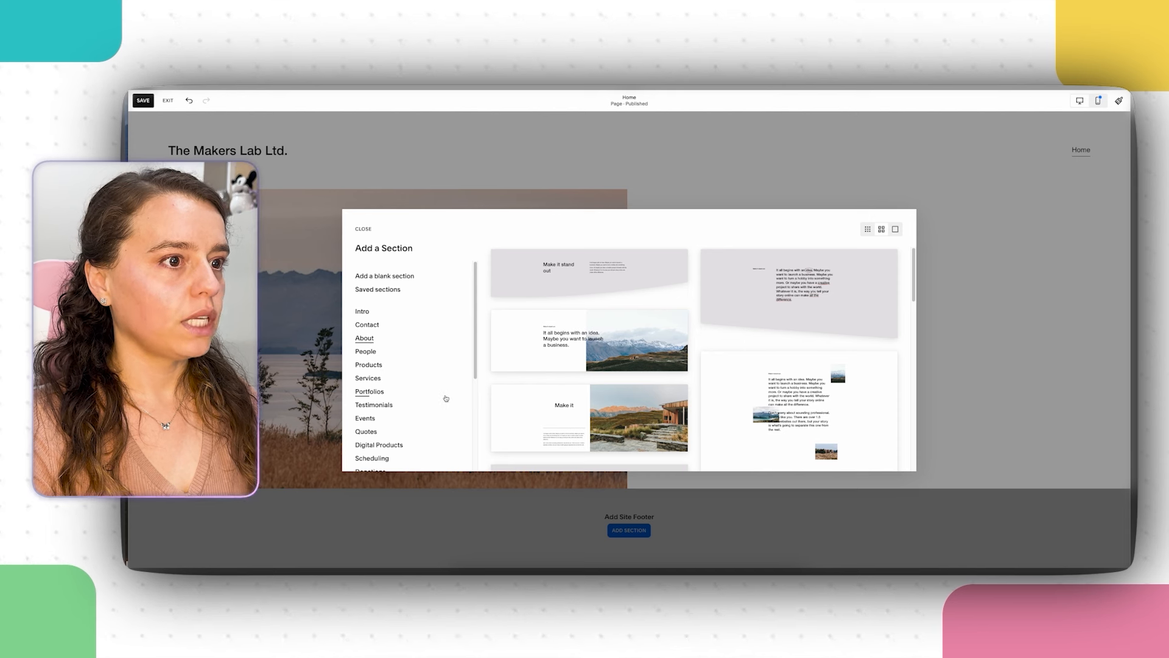
{"action": "scroll", "coordinate": [792, 371], "scroll_direction": "down", "scroll_amount": 2}
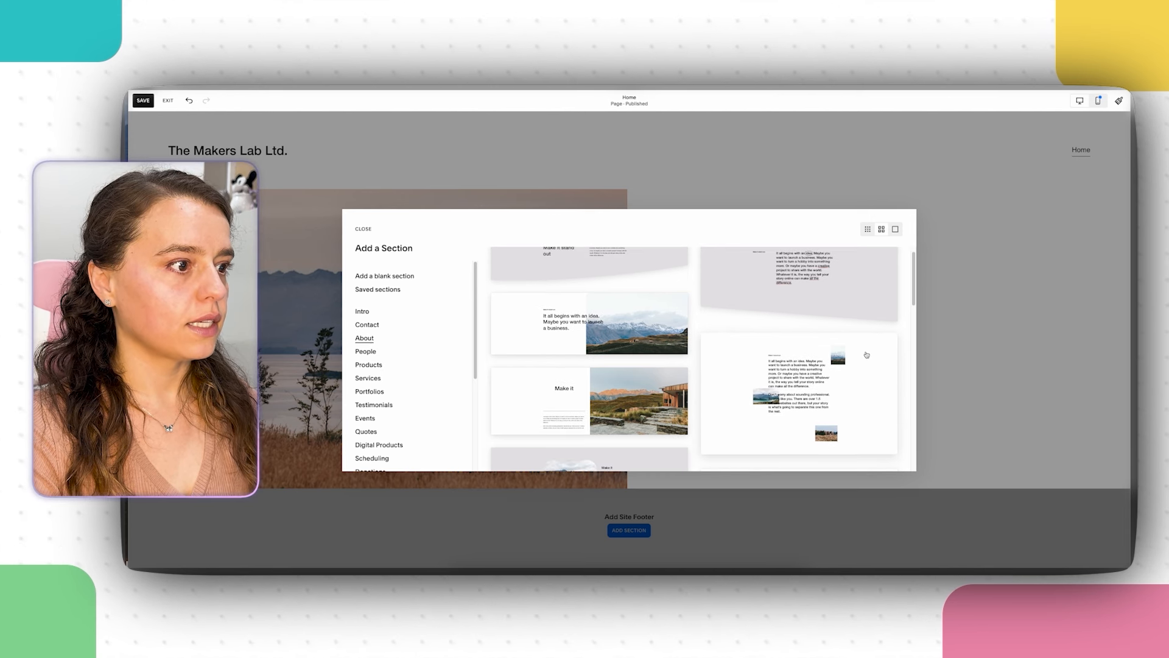
{"action": "scroll", "coordinate": [867, 355], "scroll_direction": "down", "scroll_amount": 4}
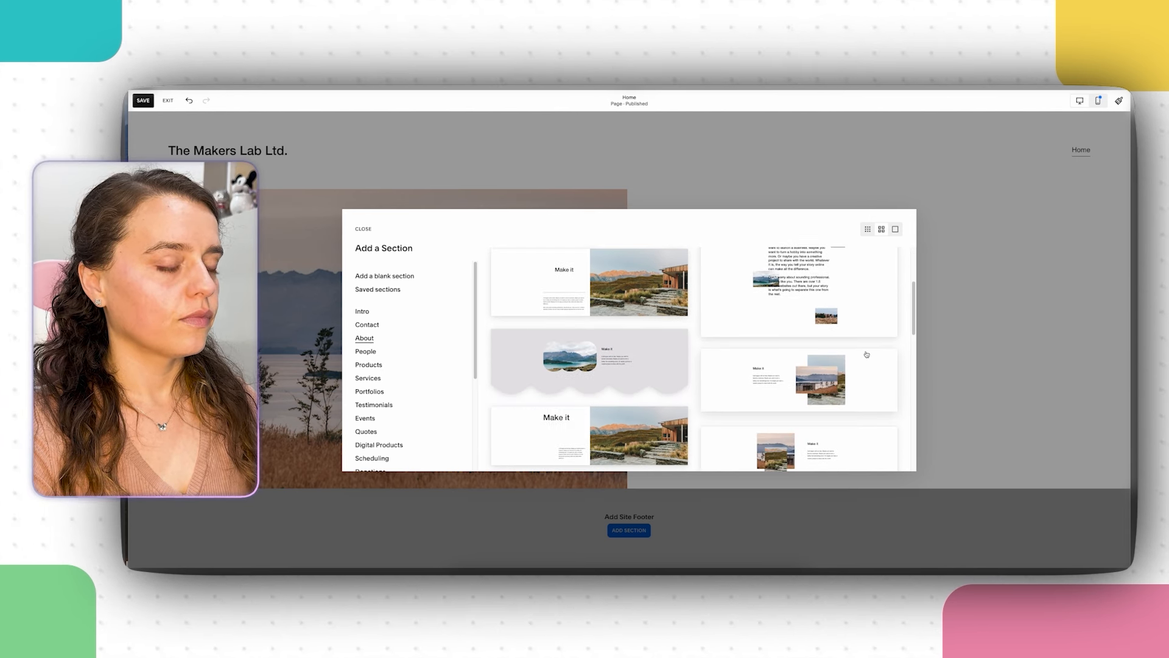
{"action": "scroll", "coordinate": [867, 354], "scroll_direction": "down", "scroll_amount": 2}
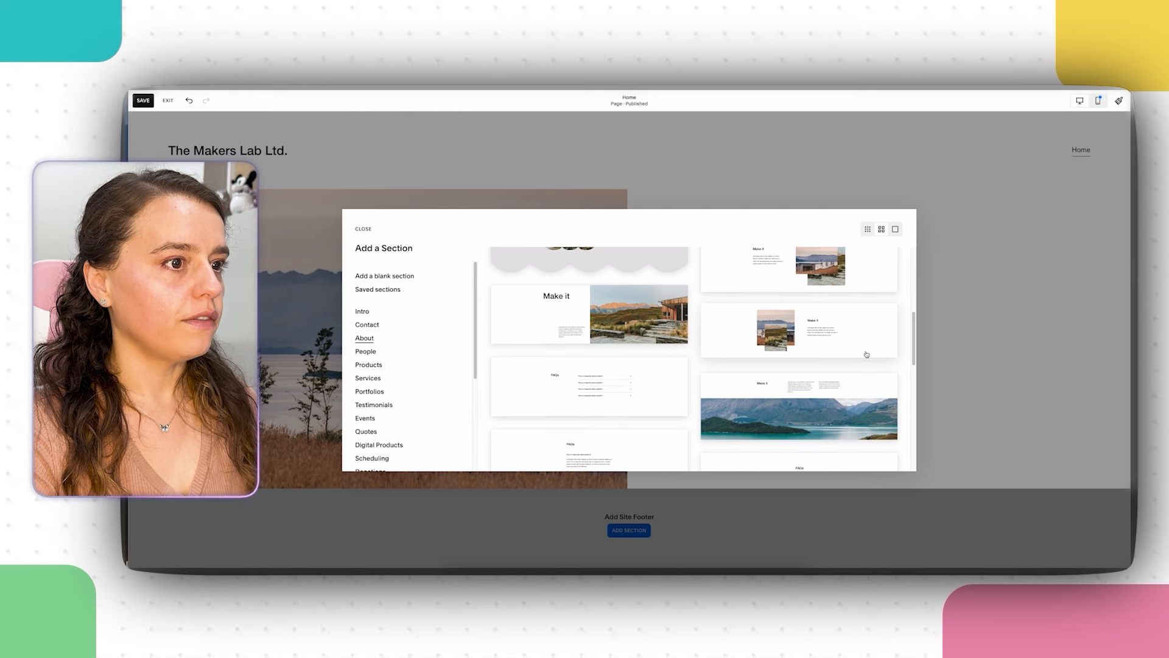
{"action": "scroll", "coordinate": [867, 354], "scroll_direction": "down", "scroll_amount": 1}
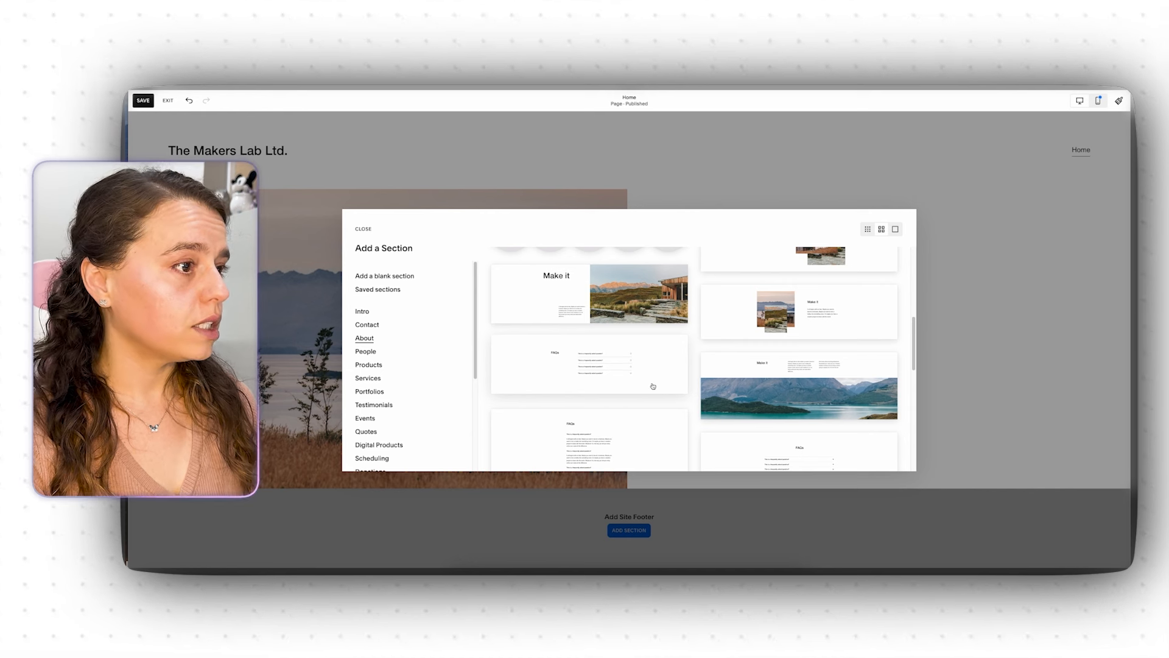
{"action": "scroll", "coordinate": [658, 384], "scroll_direction": "down", "scroll_amount": 3}
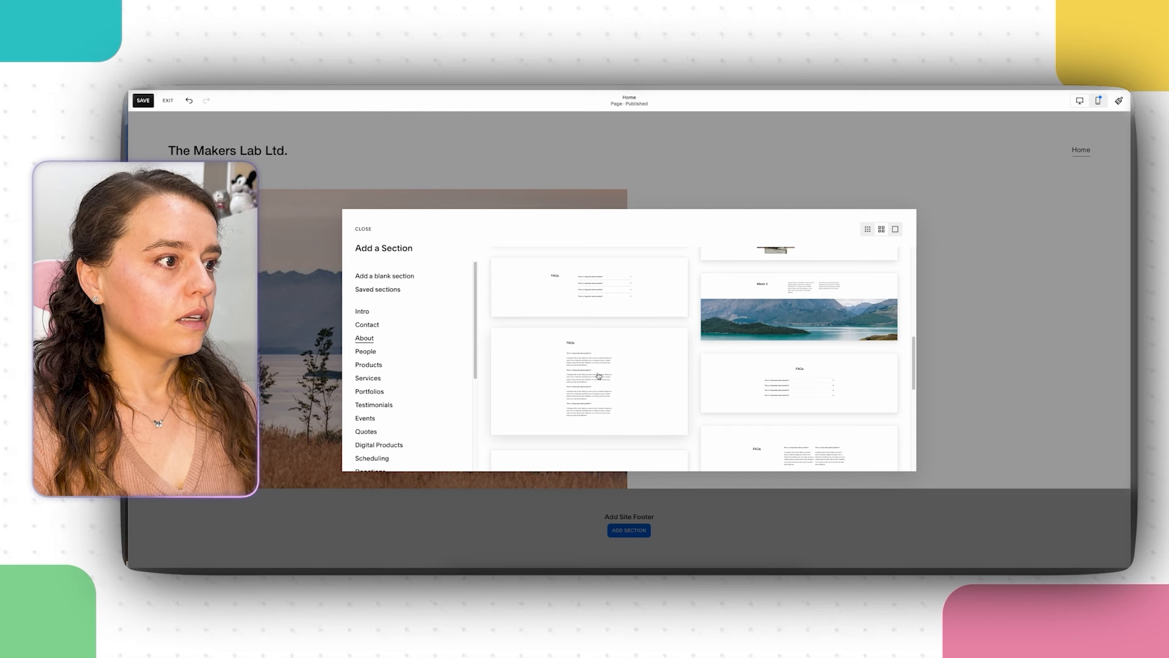
{"action": "scroll", "coordinate": [599, 375], "scroll_direction": "down", "scroll_amount": 3}
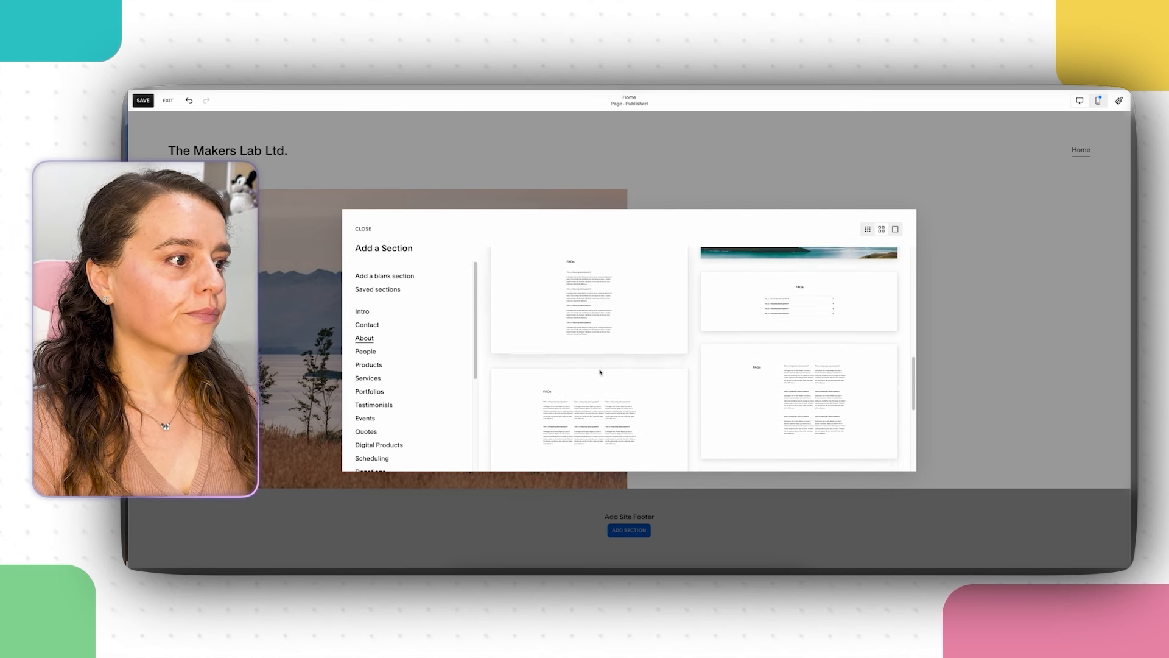
{"action": "scroll", "coordinate": [600, 372], "scroll_direction": "down", "scroll_amount": 4}
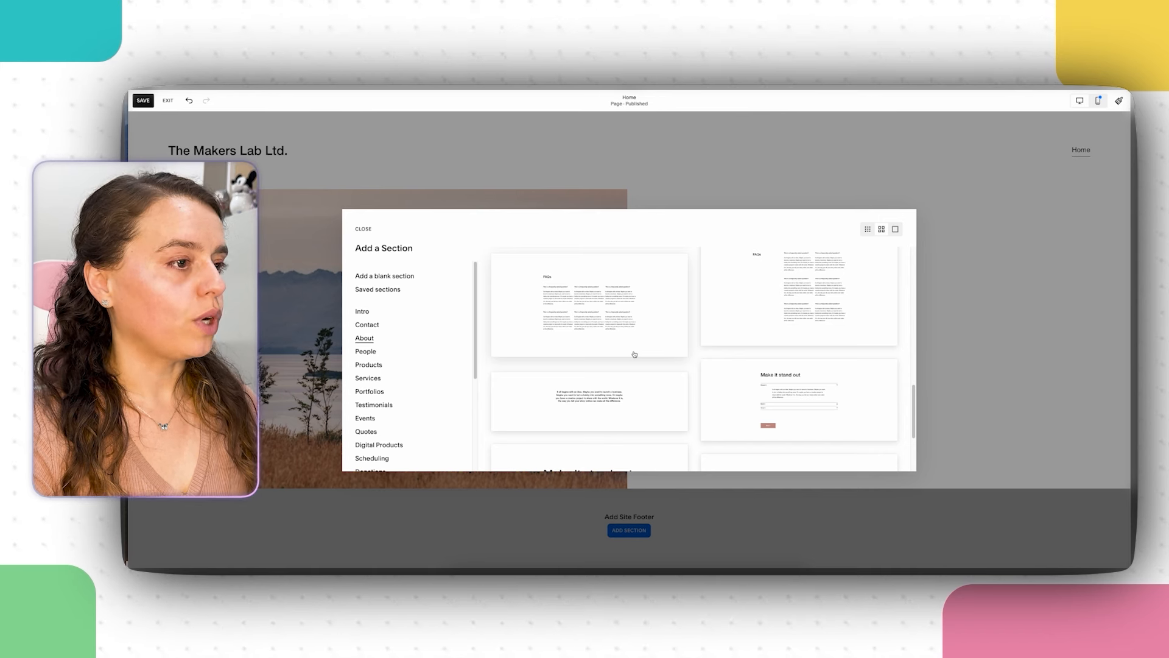
{"action": "scroll", "coordinate": [632, 353], "scroll_direction": "down", "scroll_amount": 1}
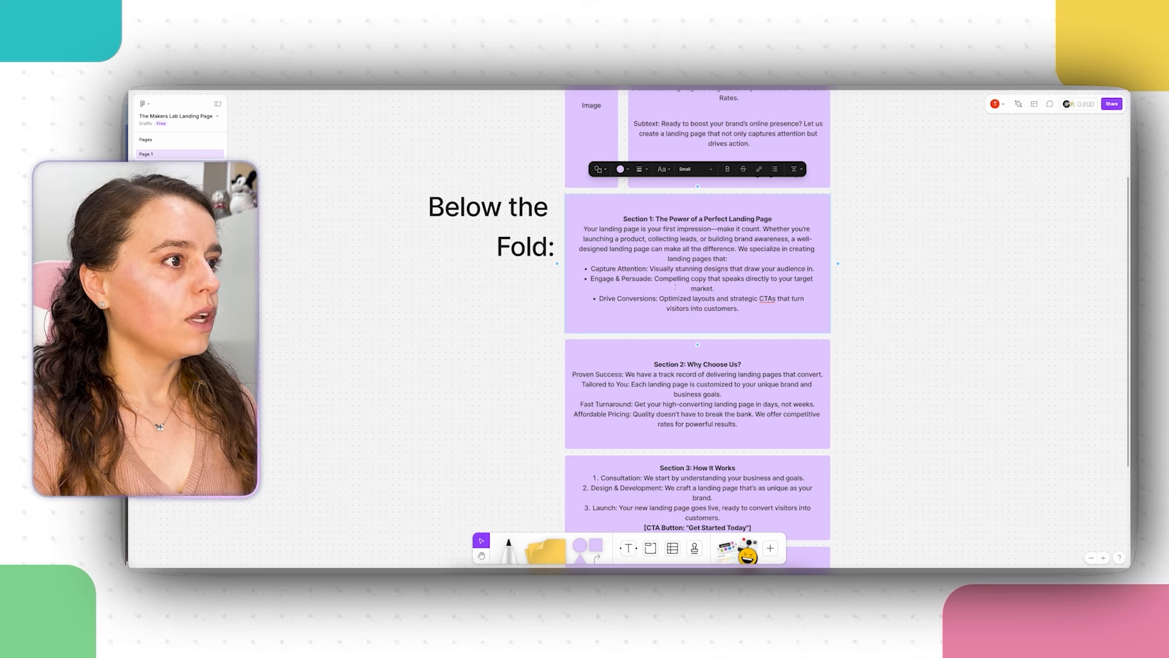
{"action": "left_click_drag", "start_coordinate": [591, 269], "coordinate": [733, 308]}
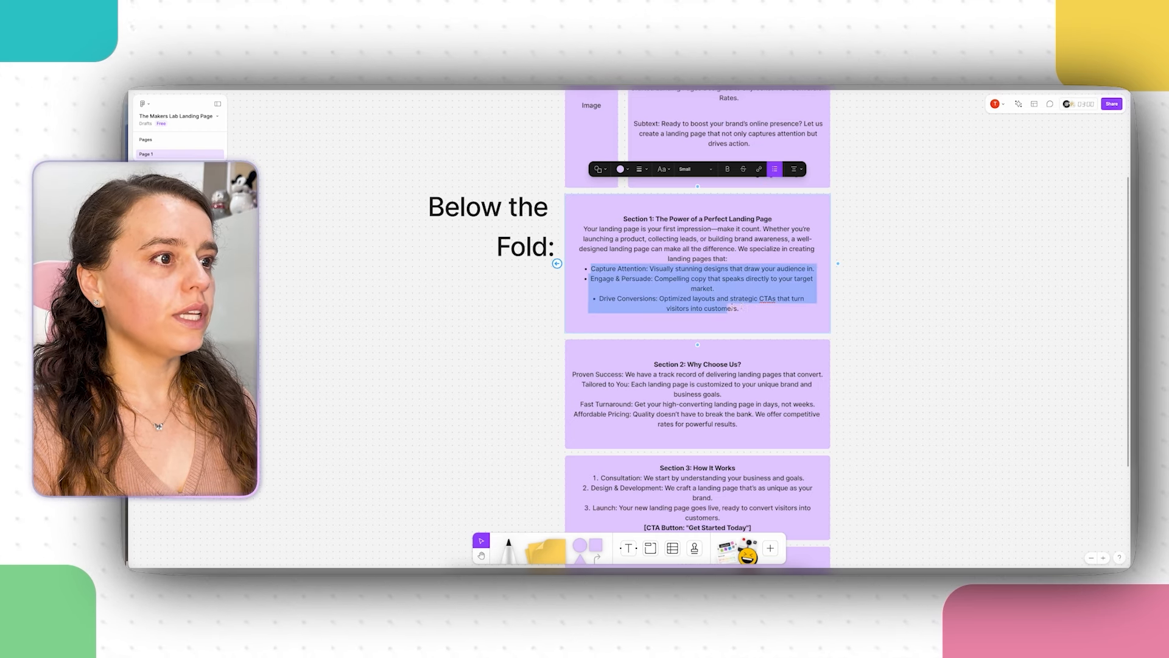
{"action": "left_click", "coordinate": [779, 321]}
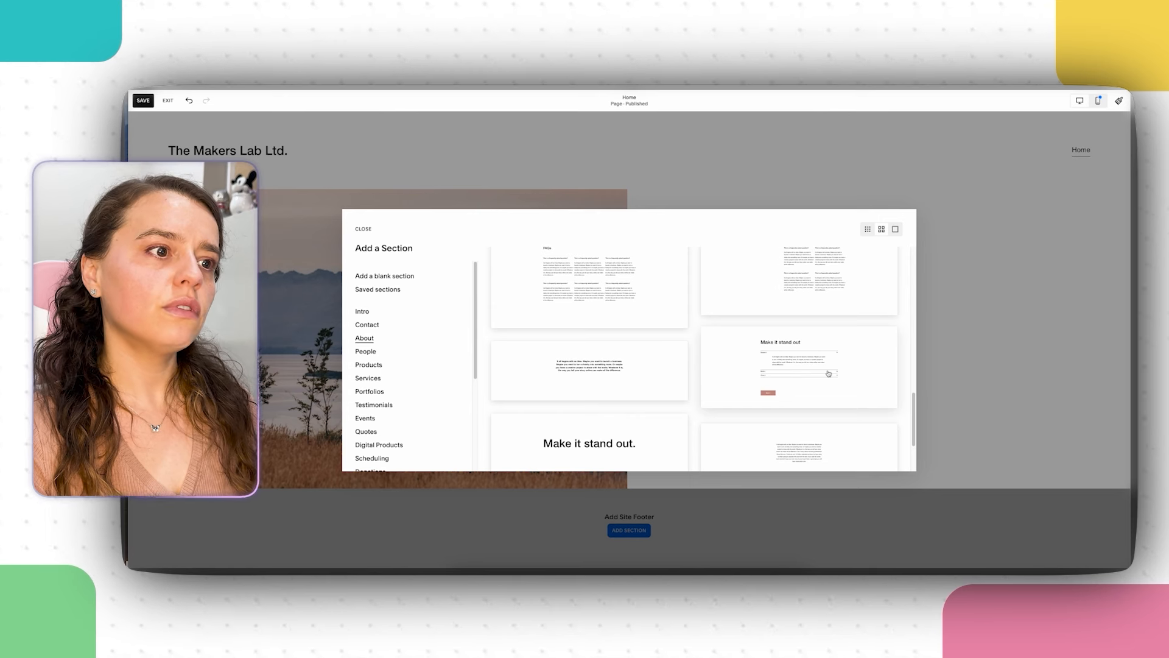
Step: Insert the 'Make it stand out' accordion layout from the About templates
{"action": "scroll", "coordinate": [828, 374], "scroll_direction": "up", "scroll_amount": 5}
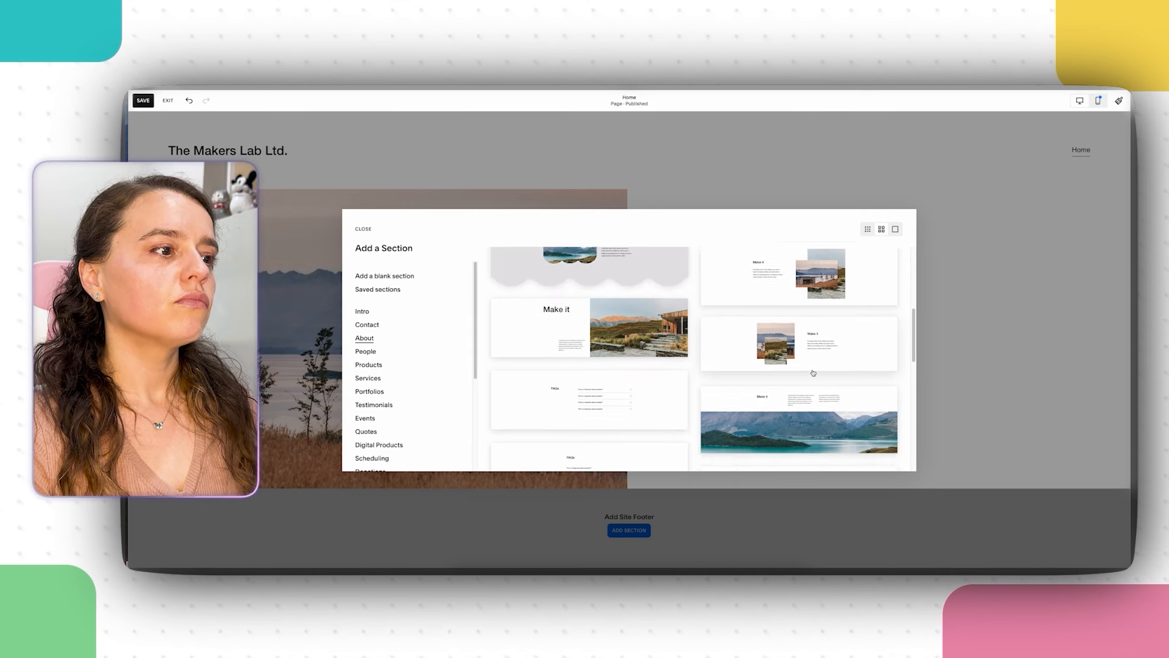
{"action": "scroll", "coordinate": [813, 373], "scroll_direction": "down", "scroll_amount": 5}
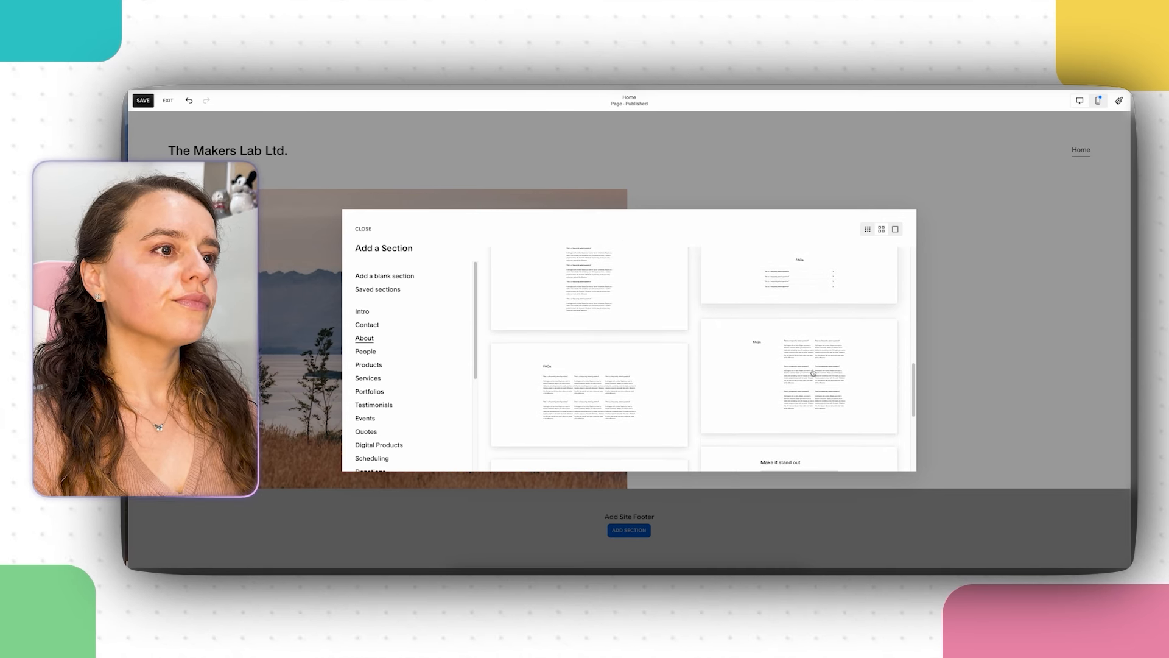
{"action": "scroll", "coordinate": [814, 372], "scroll_direction": "down", "scroll_amount": 3}
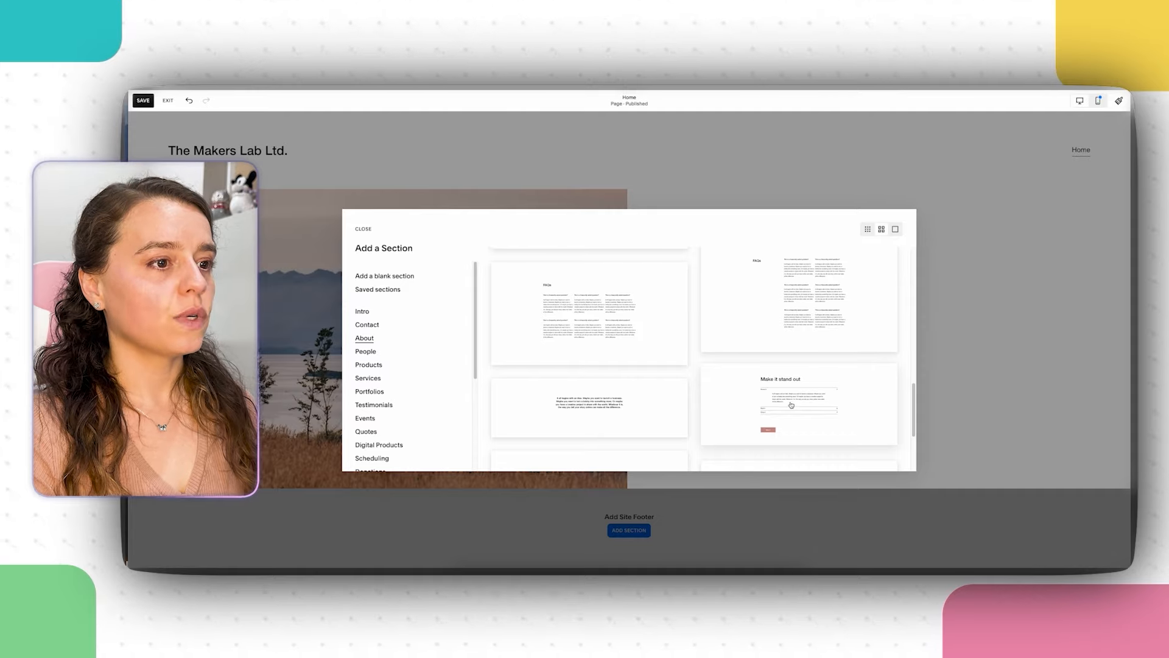
{"action": "left_click", "coordinate": [791, 405]}
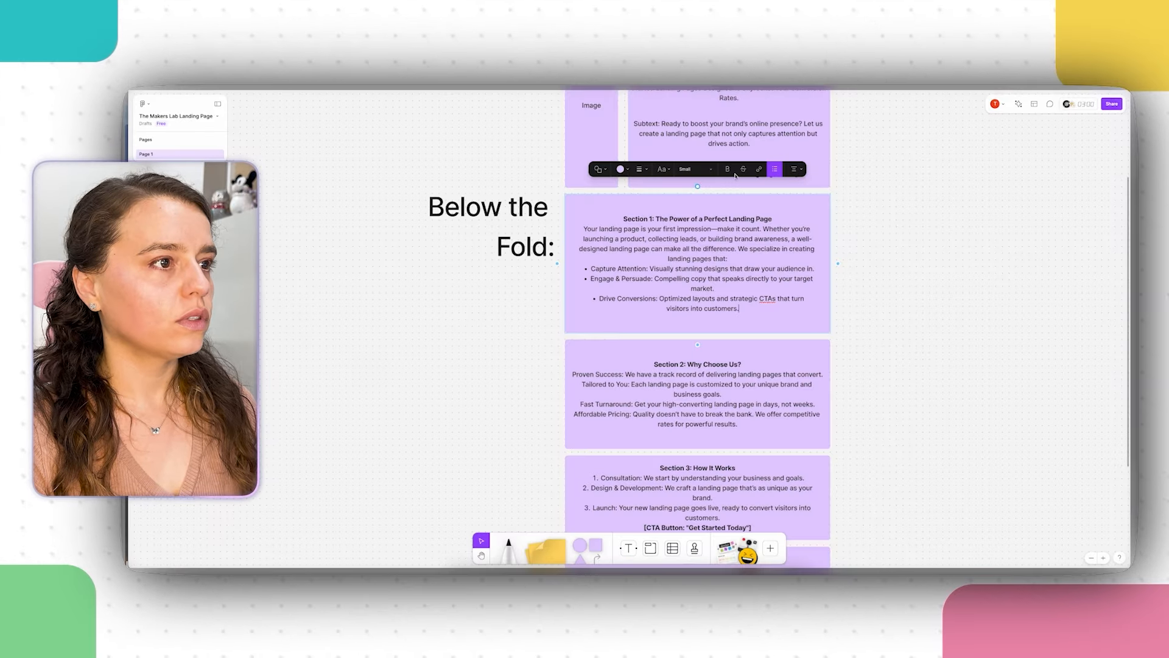
Step: Paste the FigJam Section 1 title over the 'Make it stand out' heading and narrow it to two lines
{"action": "left_click_drag", "start_coordinate": [773, 219], "coordinate": [656, 219]}
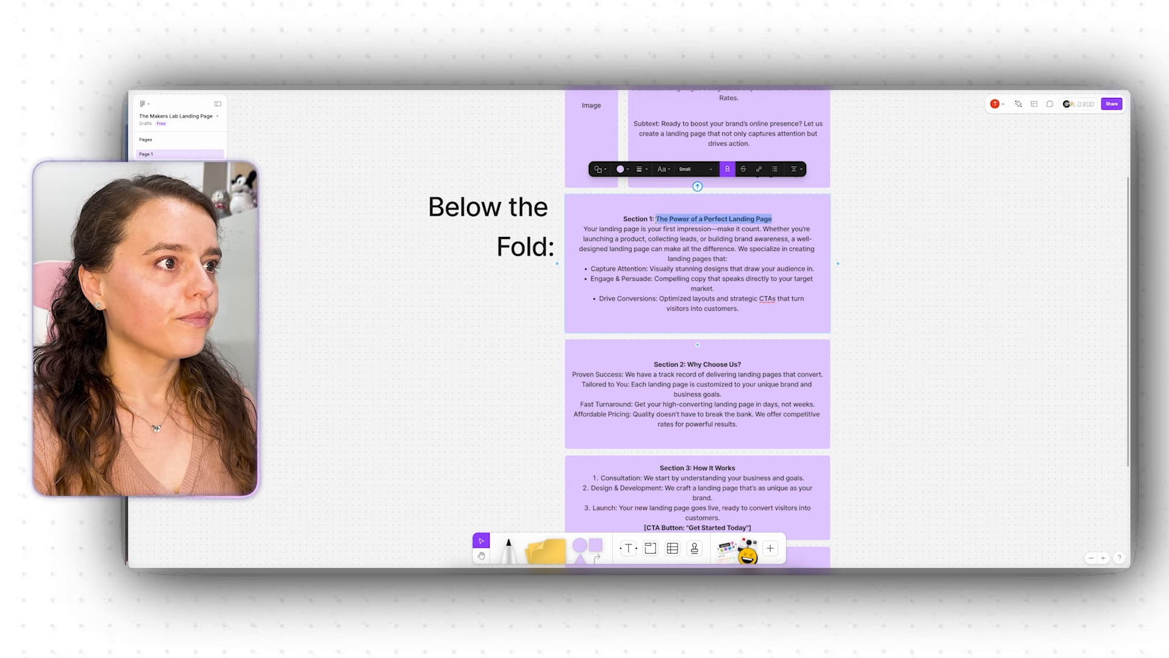
{"action": "right_click", "coordinate": [666, 219]}
{"action": "left_click", "coordinate": [689, 230]}
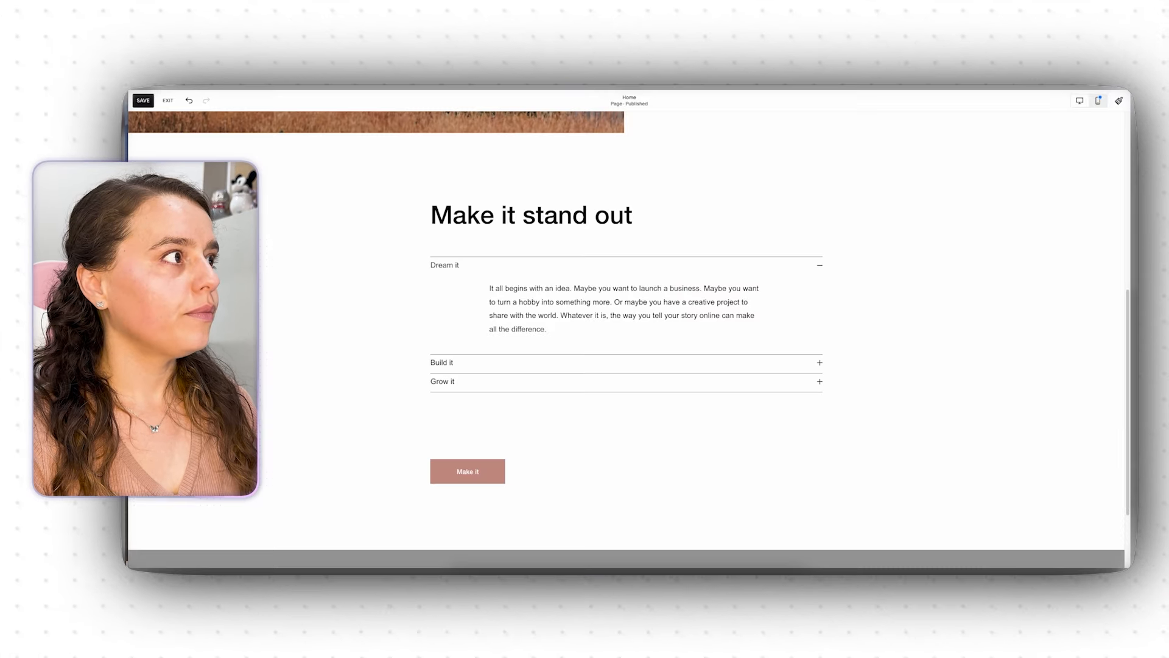
{"action": "double_click", "coordinate": [552, 215]}
{"action": "key", "text": "super+a"}
{"action": "right_click", "coordinate": [531, 217]}
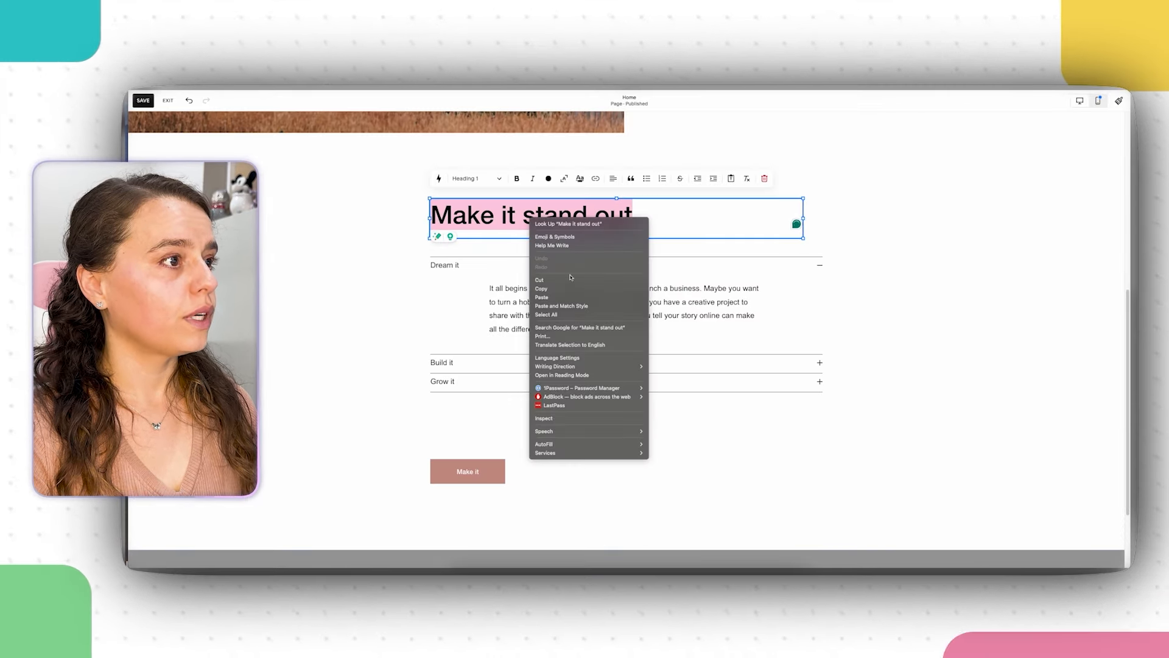
{"action": "left_click", "coordinate": [571, 298]}
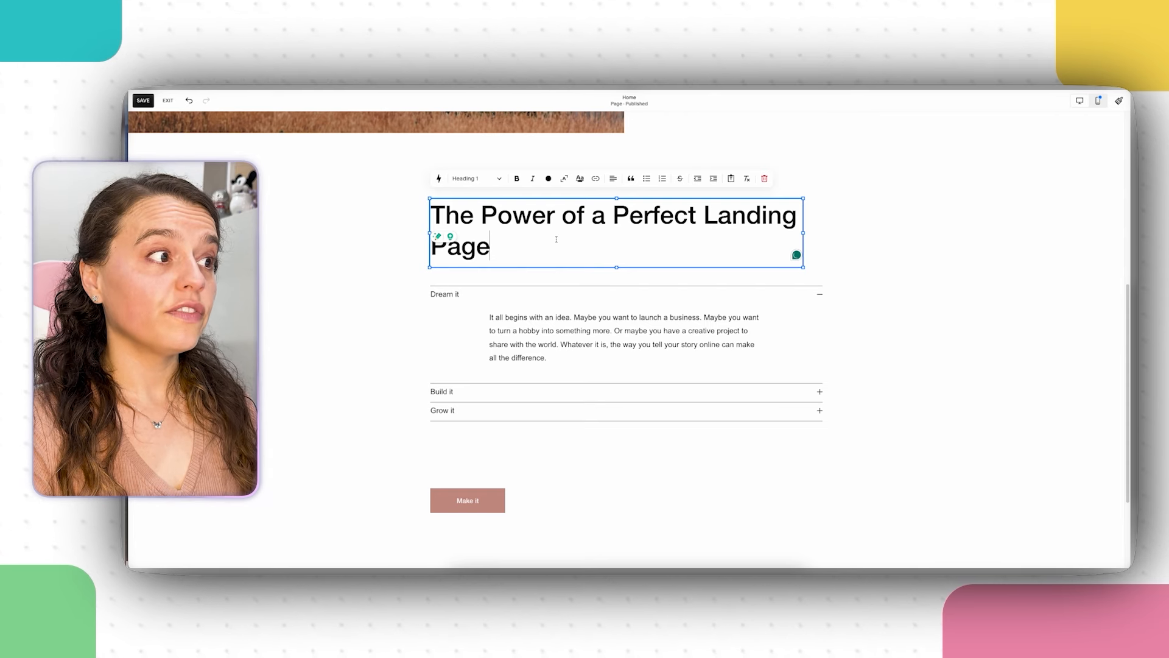
{"action": "left_click_drag", "start_coordinate": [802, 233], "coordinate": [746, 233]}
{"action": "left_click", "coordinate": [820, 232]}
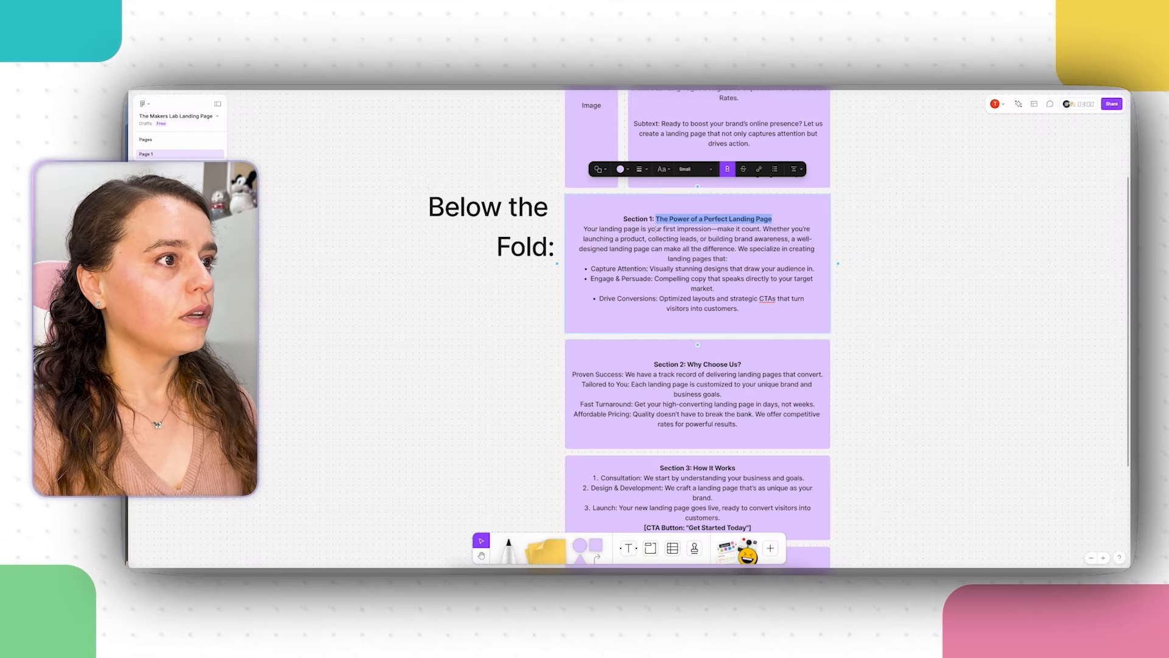
{"action": "left_click", "coordinate": [697, 239]}
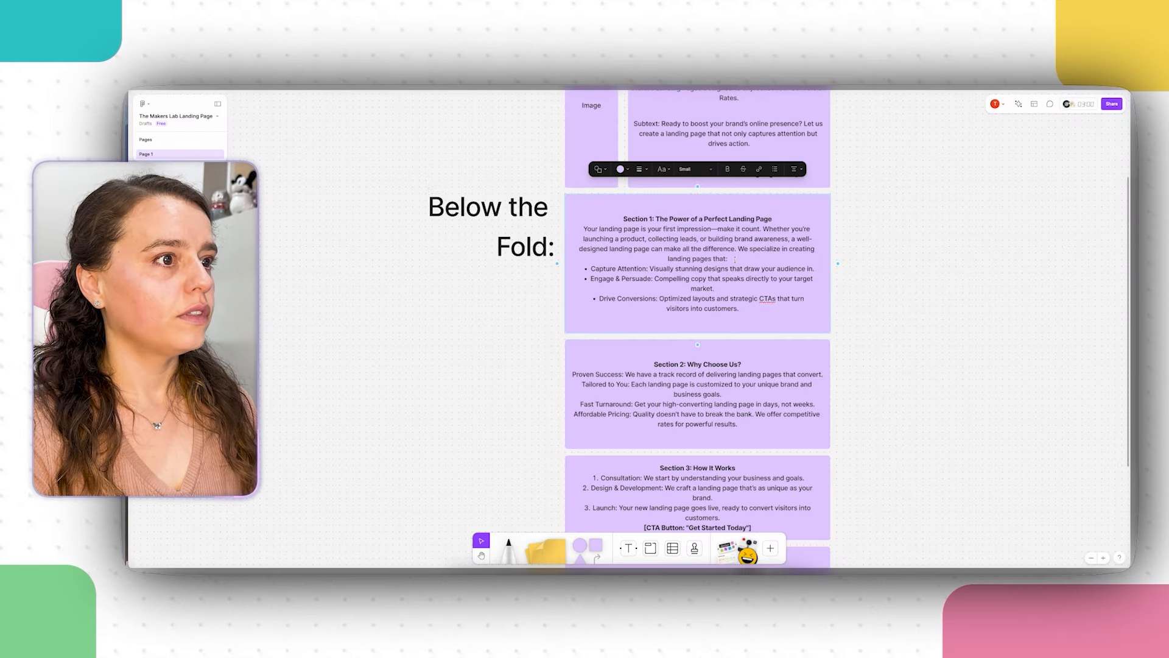
Step: Copy the Section 1 body paragraph from FigJam and duplicate the heading block
{"action": "left_click_drag", "start_coordinate": [735, 260], "coordinate": [585, 229]}
{"action": "key", "text": "super+c"}
{"action": "right_click", "coordinate": [608, 235]}
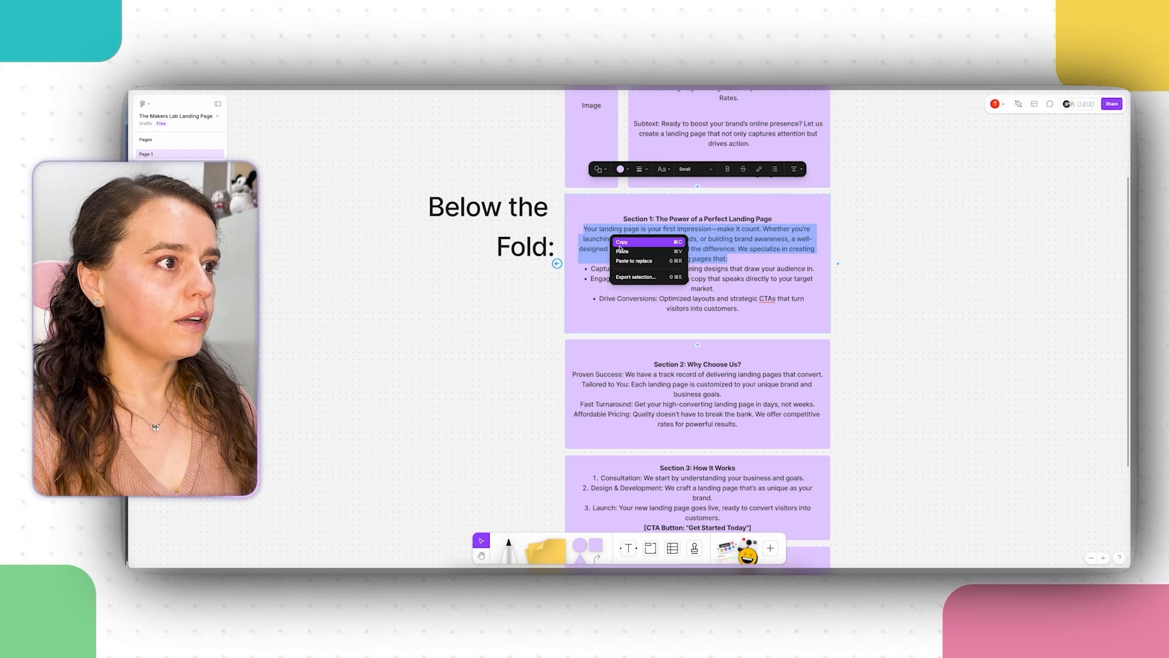
{"action": "left_click", "coordinate": [634, 242]}
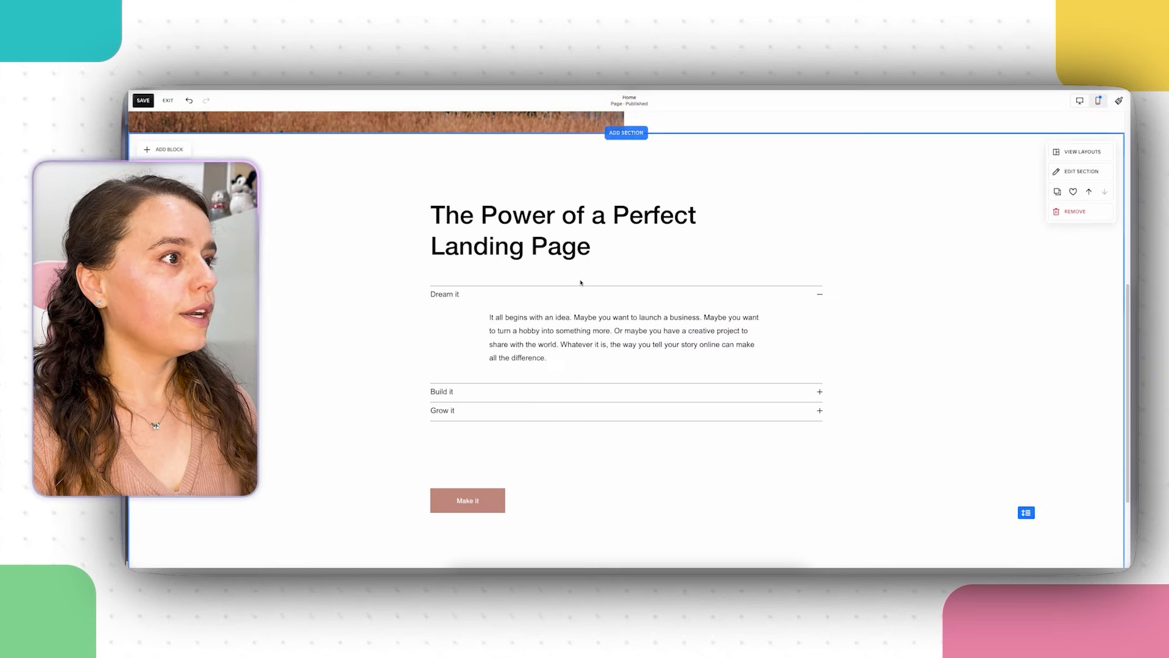
{"action": "left_click", "coordinate": [562, 234]}
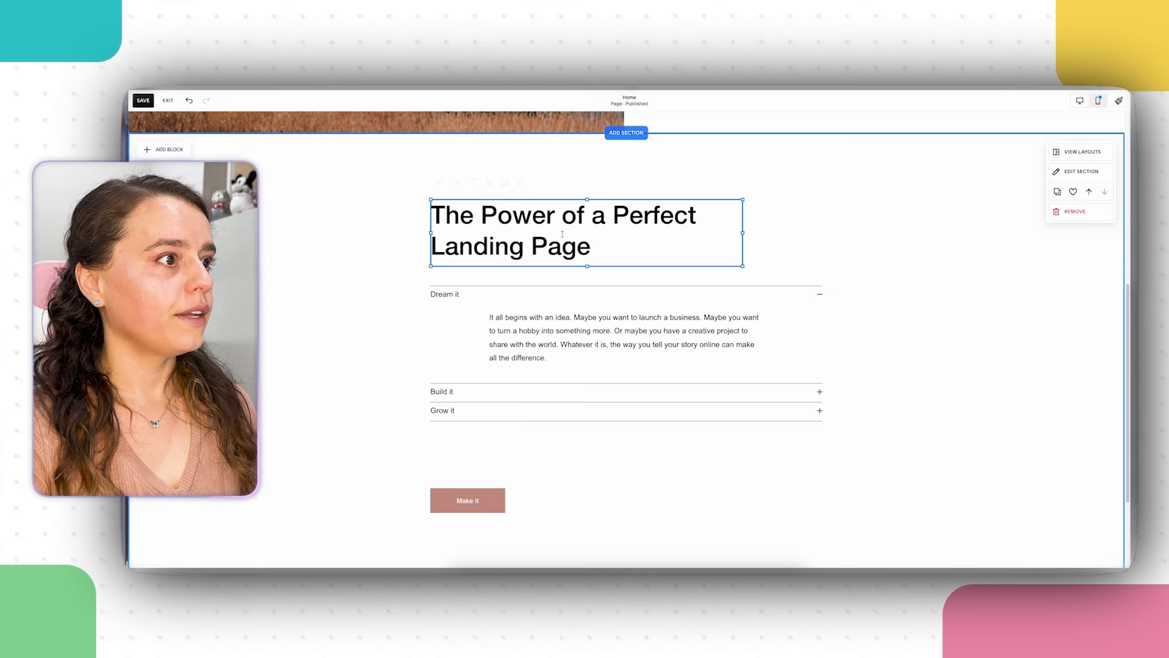
{"action": "left_click", "coordinate": [574, 295]}
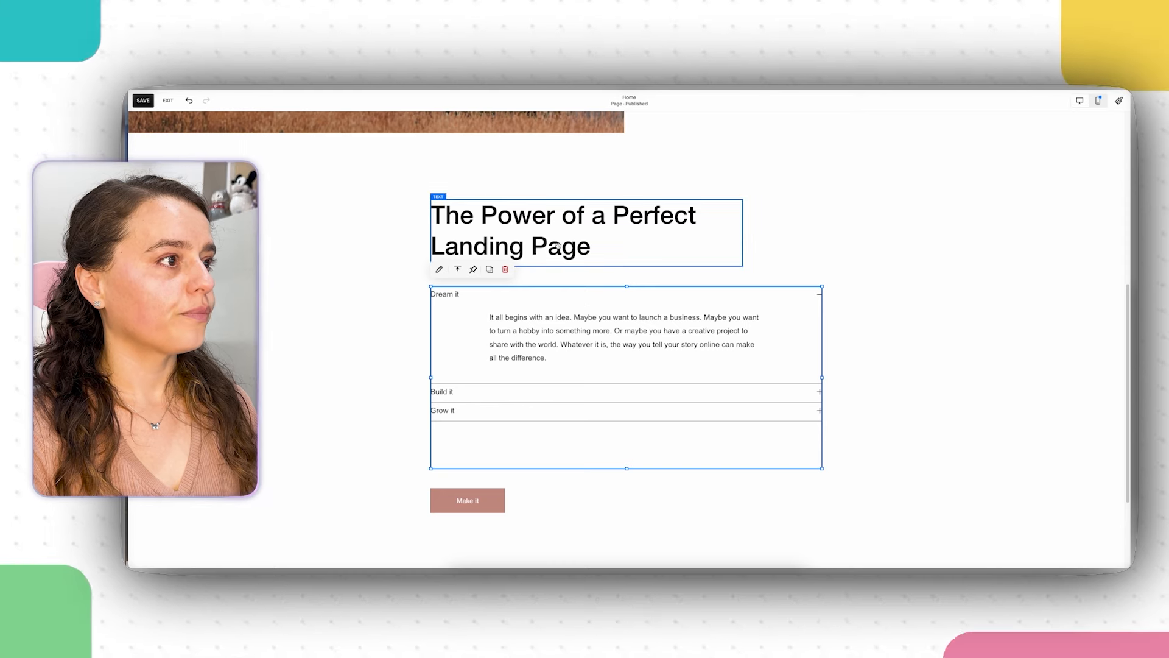
{"action": "left_click", "coordinate": [489, 232]}
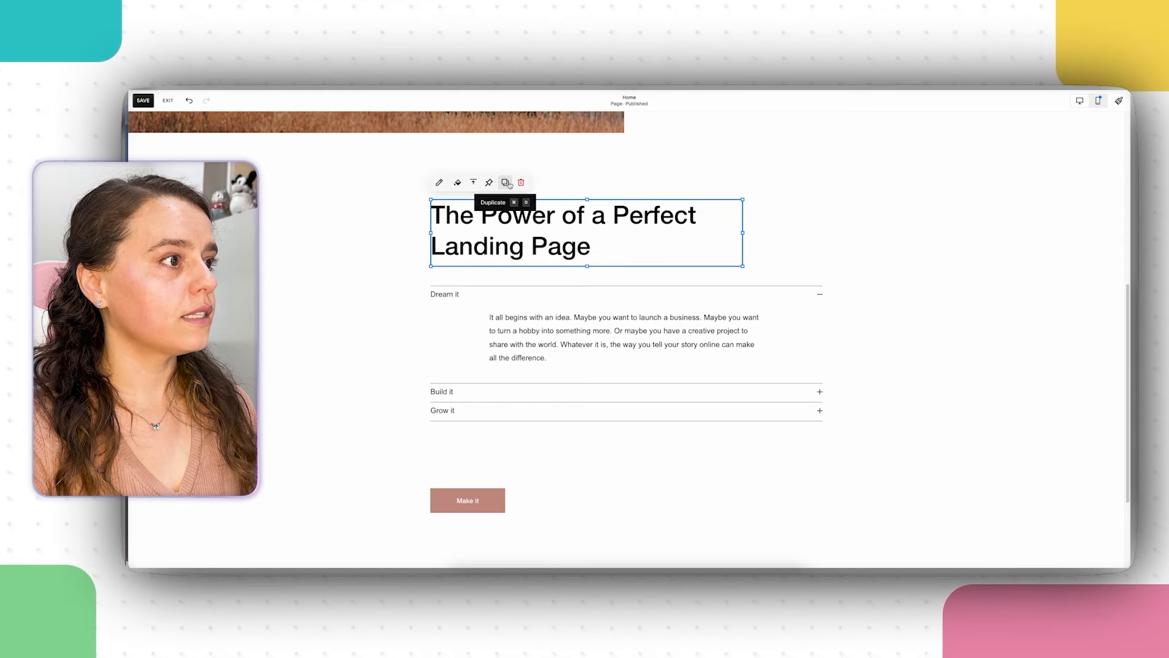
{"action": "left_click", "coordinate": [510, 184]}
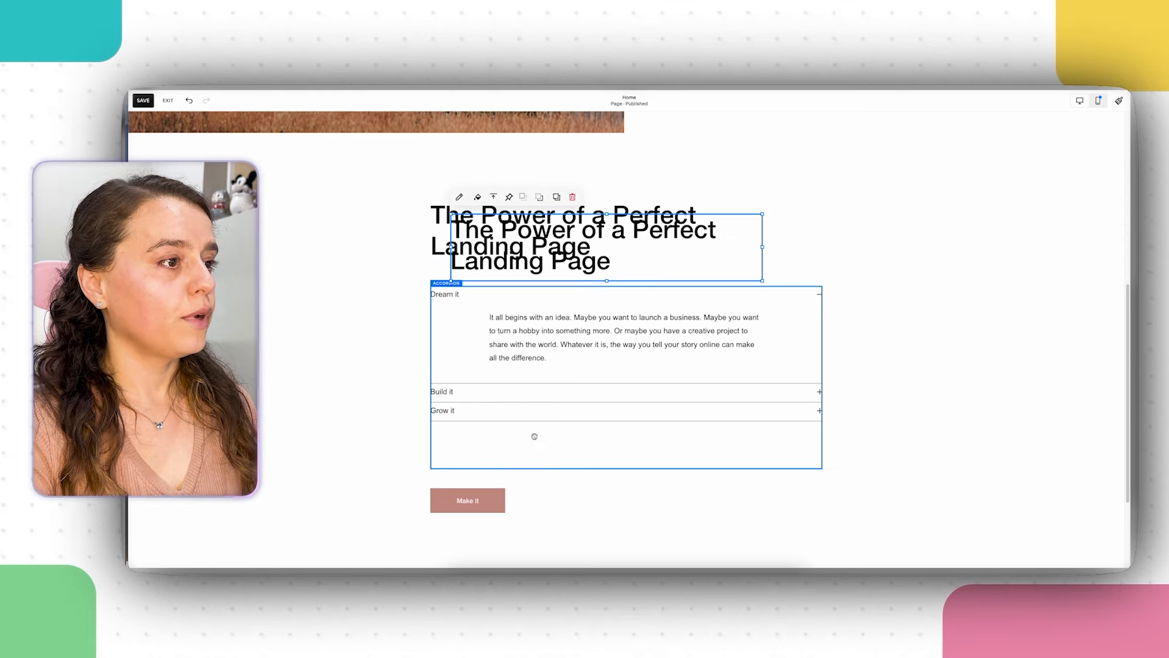
Step: Stack the duplicate heading under the first, with the accordion and Make it button below, and shorten the section
{"action": "scroll", "coordinate": [511, 410], "scroll_direction": "down", "scroll_amount": 2}
{"action": "left_click", "coordinate": [479, 342]}
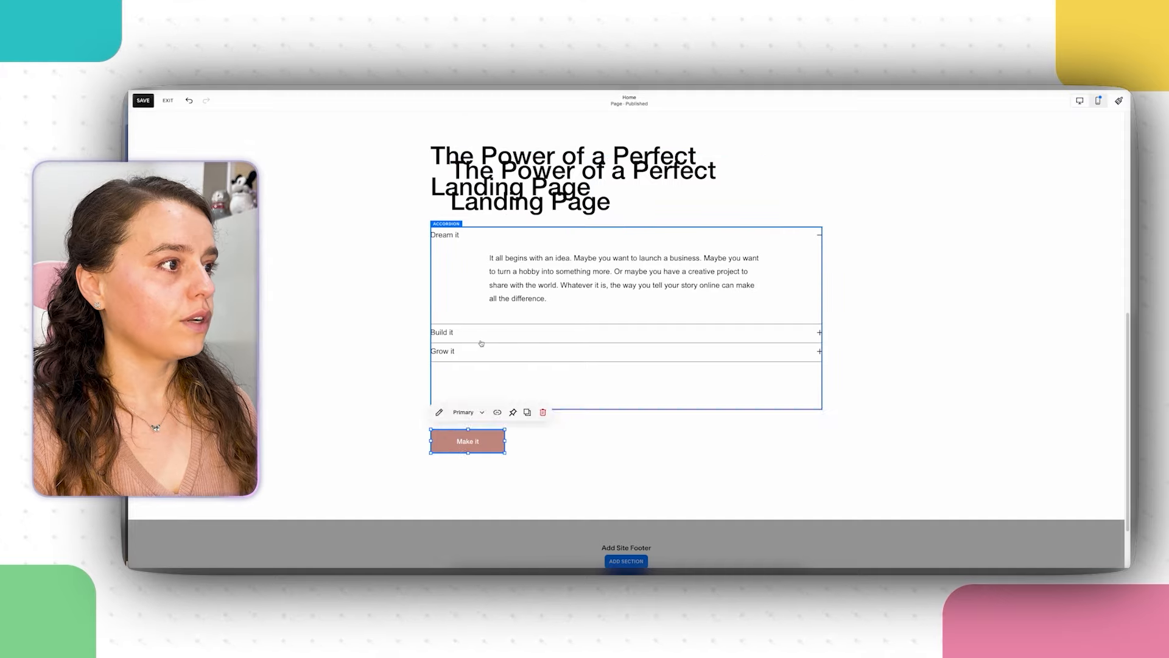
{"action": "left_click_drag", "start_coordinate": [561, 274], "coordinate": [577, 432]}
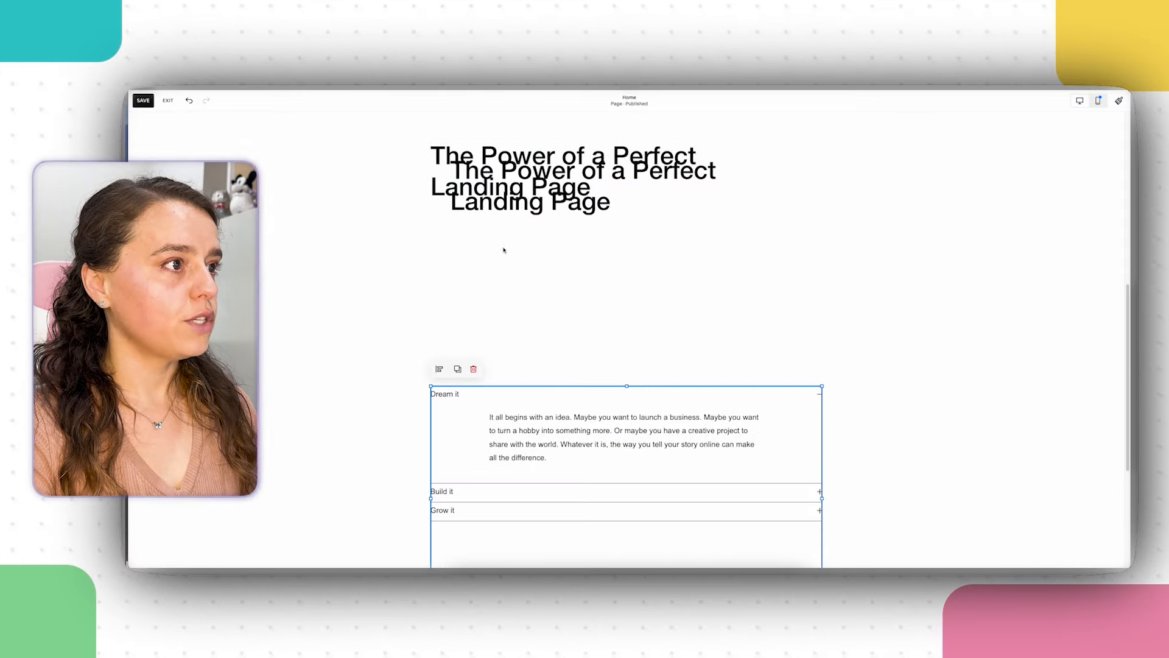
{"action": "left_click_drag", "start_coordinate": [508, 207], "coordinate": [489, 268]}
{"action": "left_click_drag", "start_coordinate": [533, 427], "coordinate": [532, 339]}
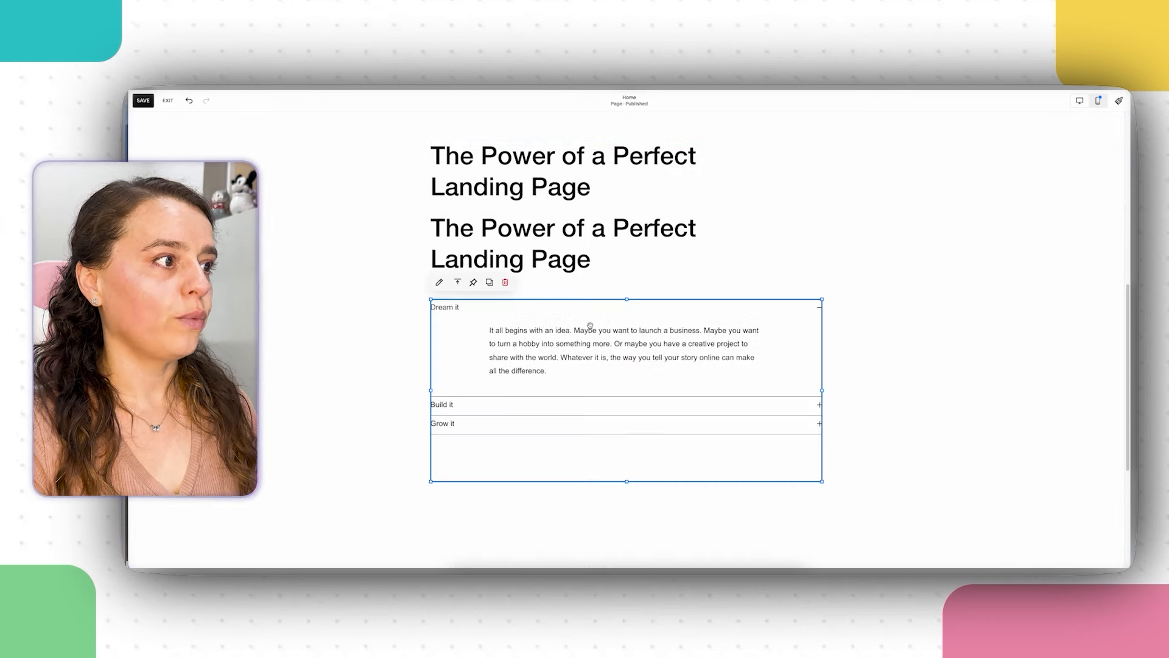
{"action": "scroll", "coordinate": [588, 326], "scroll_direction": "down", "scroll_amount": 3}
{"action": "left_click_drag", "start_coordinate": [506, 462], "coordinate": [505, 331]}
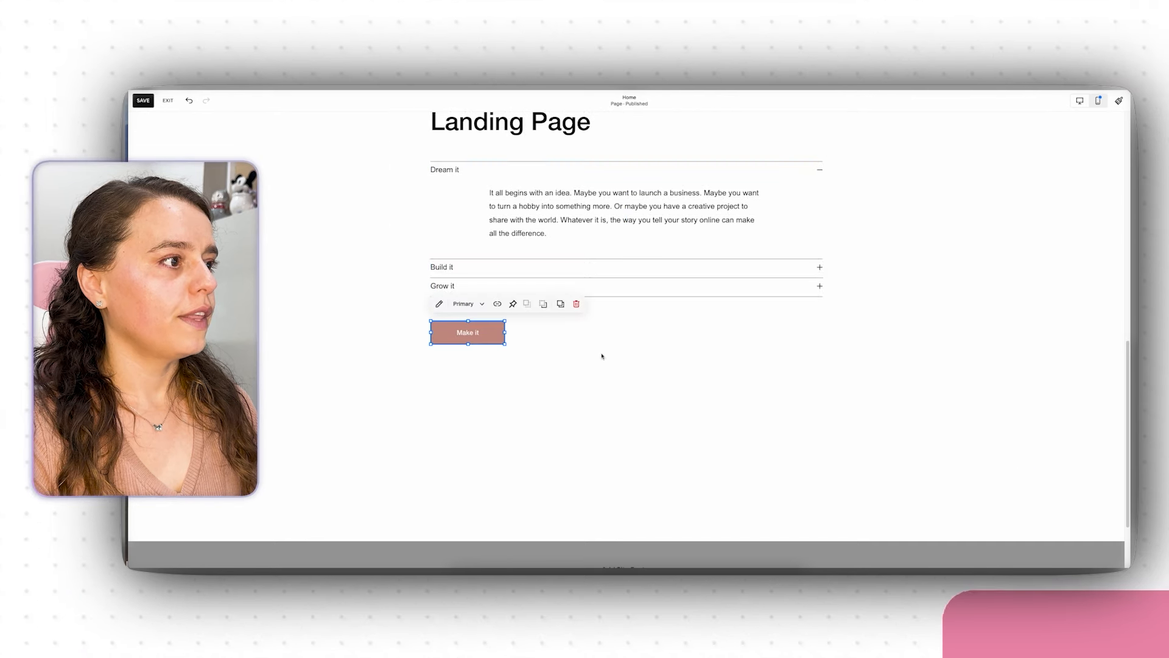
{"action": "left_click", "coordinate": [1055, 497]}
{"action": "left_click_drag", "start_coordinate": [1026, 474], "coordinate": [922, 316]}
{"action": "scroll", "coordinate": [921, 313], "scroll_direction": "up", "scroll_amount": 3}
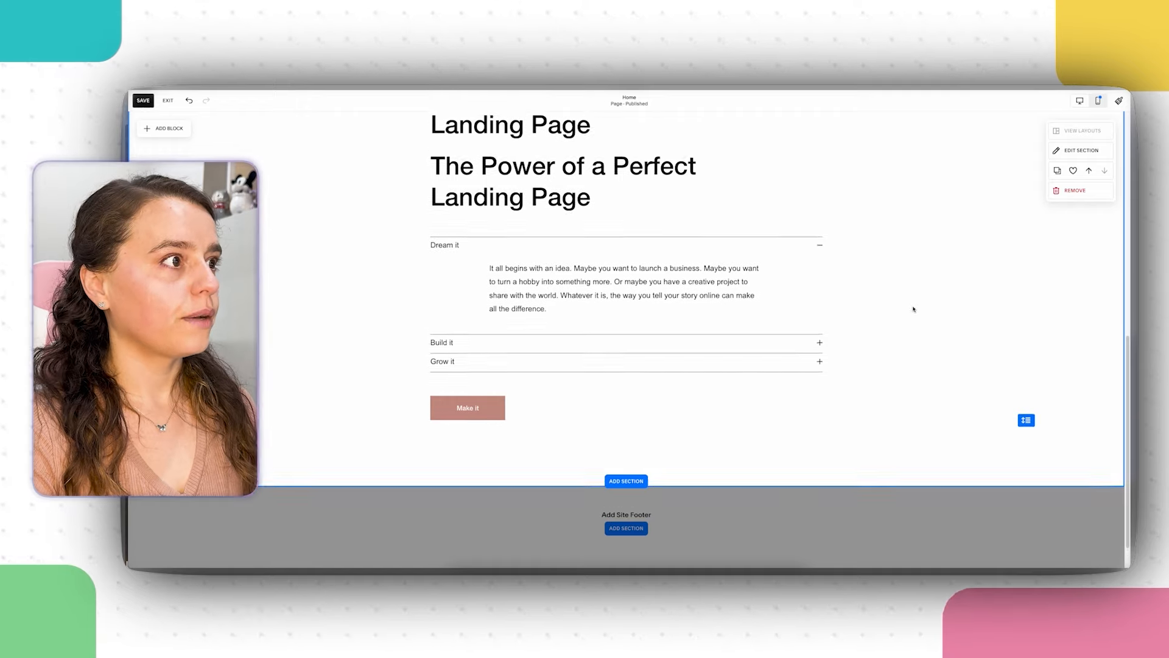
Step: Replace the duplicate heading with the 'Your landing page is your first impression…' paragraph in Paragraph 1 style
{"action": "double_click", "coordinate": [494, 316]}
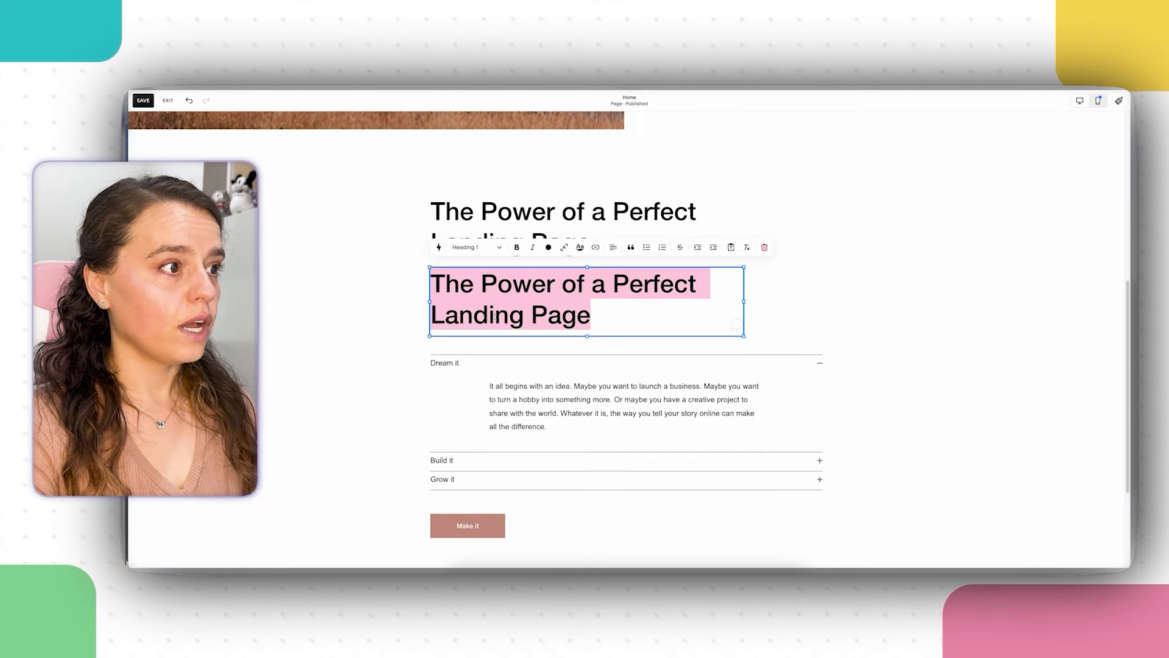
{"action": "right_click", "coordinate": [549, 310]}
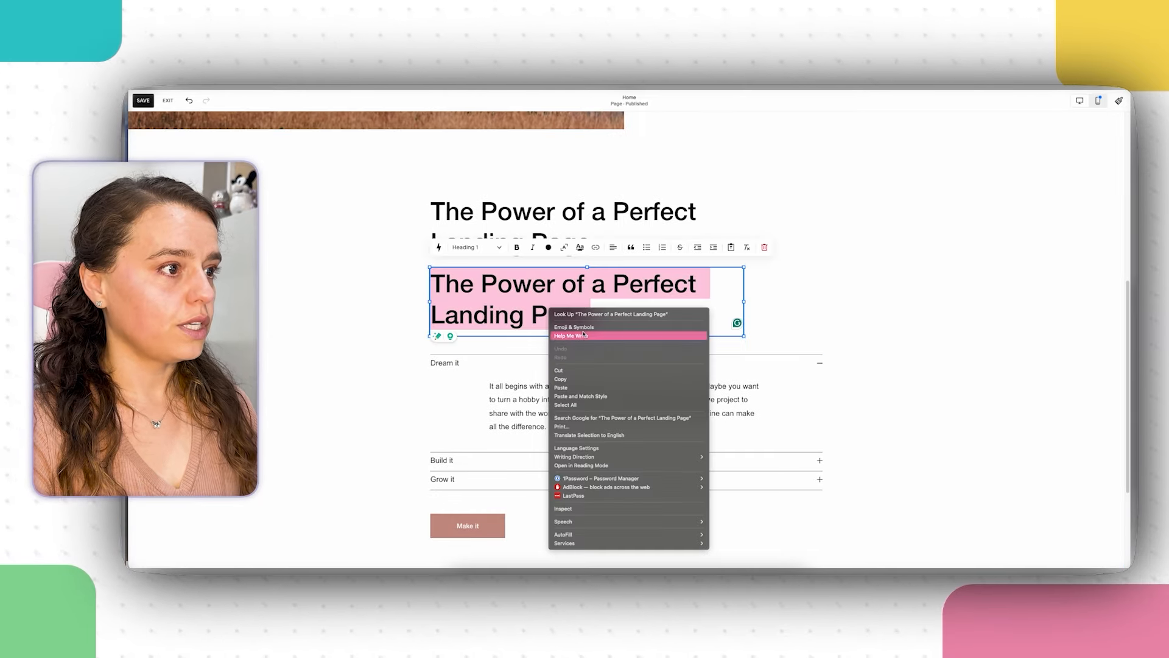
{"action": "left_click", "coordinate": [589, 388]}
{"action": "left_click", "coordinate": [562, 346]}
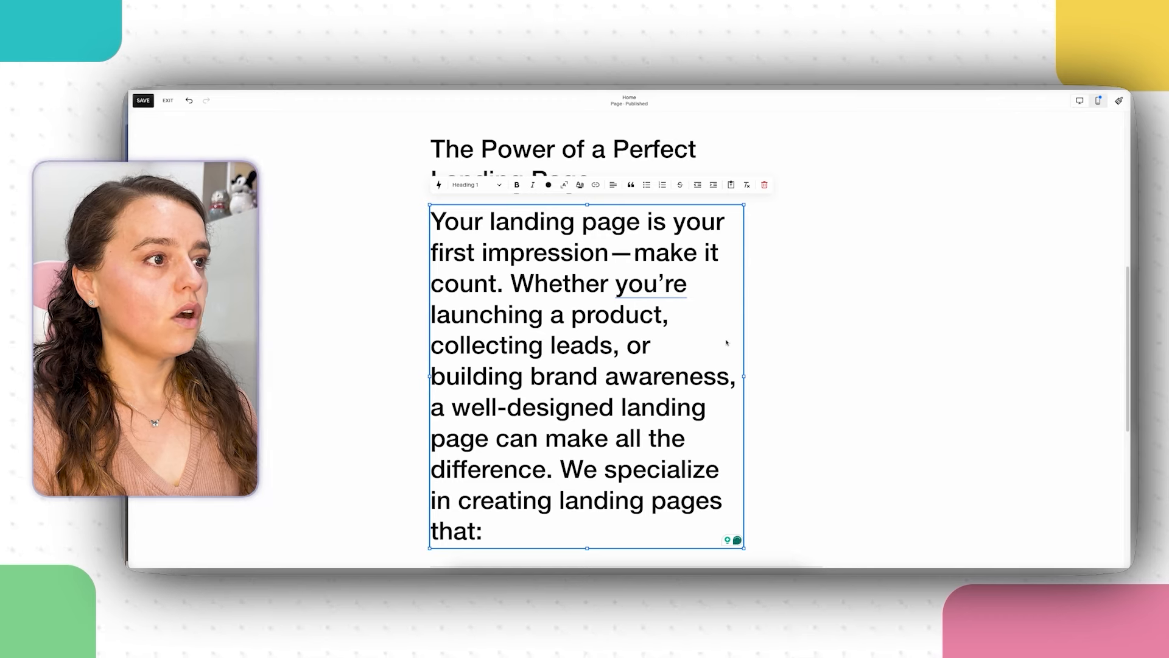
{"action": "scroll", "coordinate": [757, 299], "scroll_direction": "down", "scroll_amount": 3}
{"action": "scroll", "coordinate": [809, 296], "scroll_direction": "up", "scroll_amount": 3}
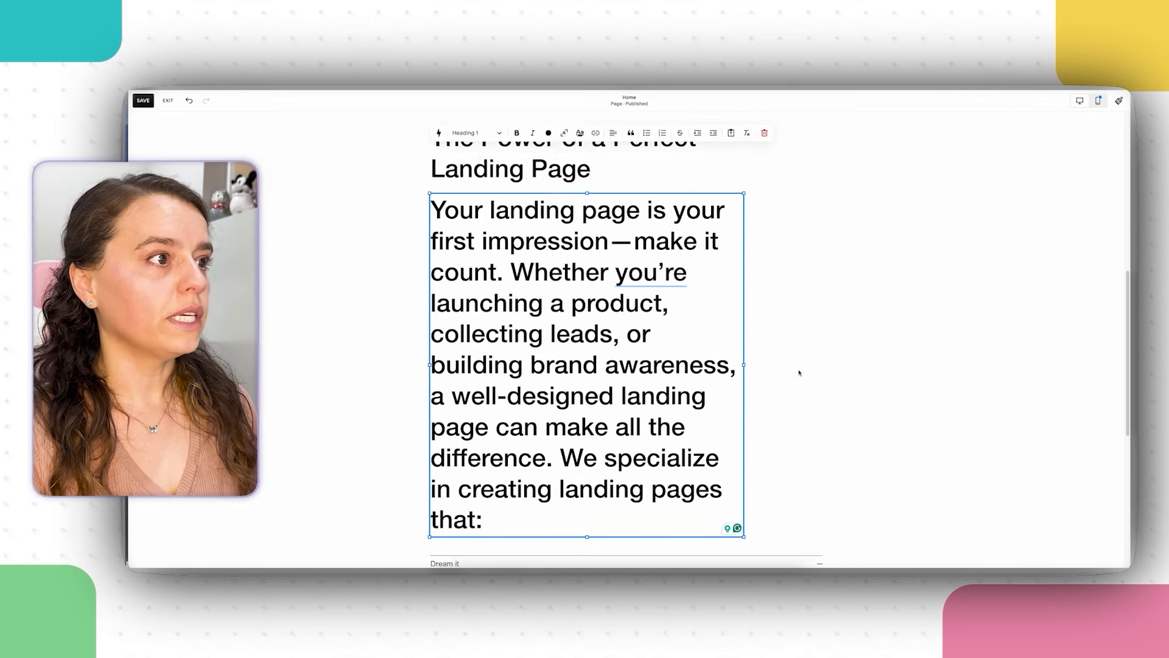
{"action": "double_click", "coordinate": [574, 332]}
{"action": "left_click_drag", "start_coordinate": [486, 523], "coordinate": [334, 183]}
{"action": "left_click", "coordinate": [500, 174]}
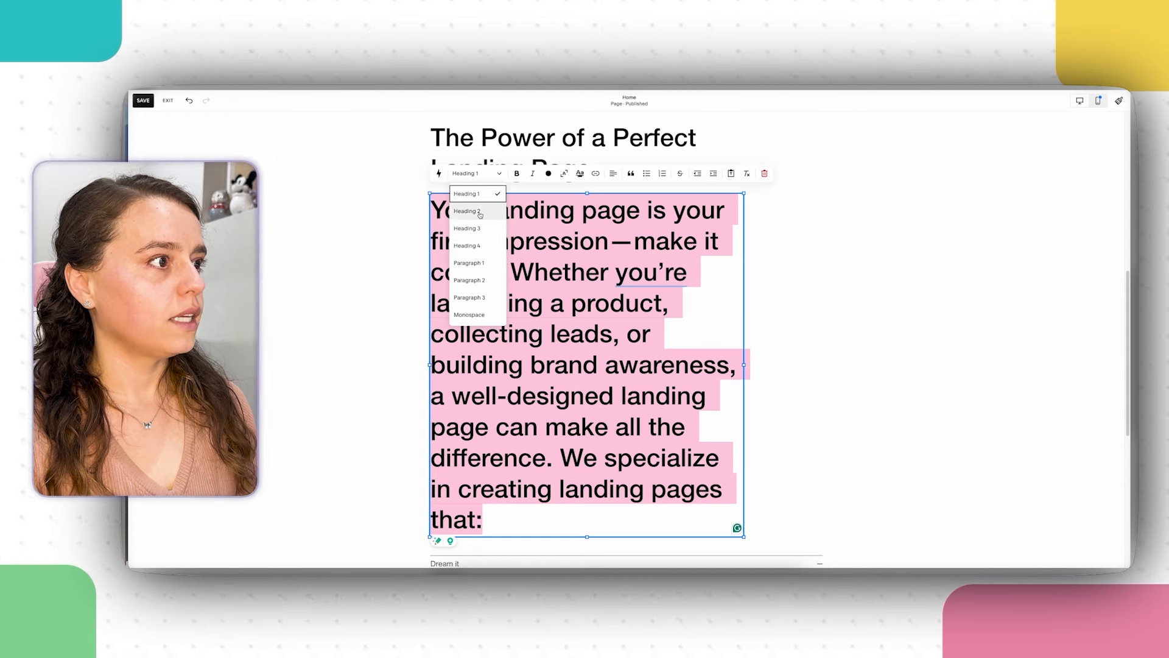
{"action": "left_click", "coordinate": [475, 262]}
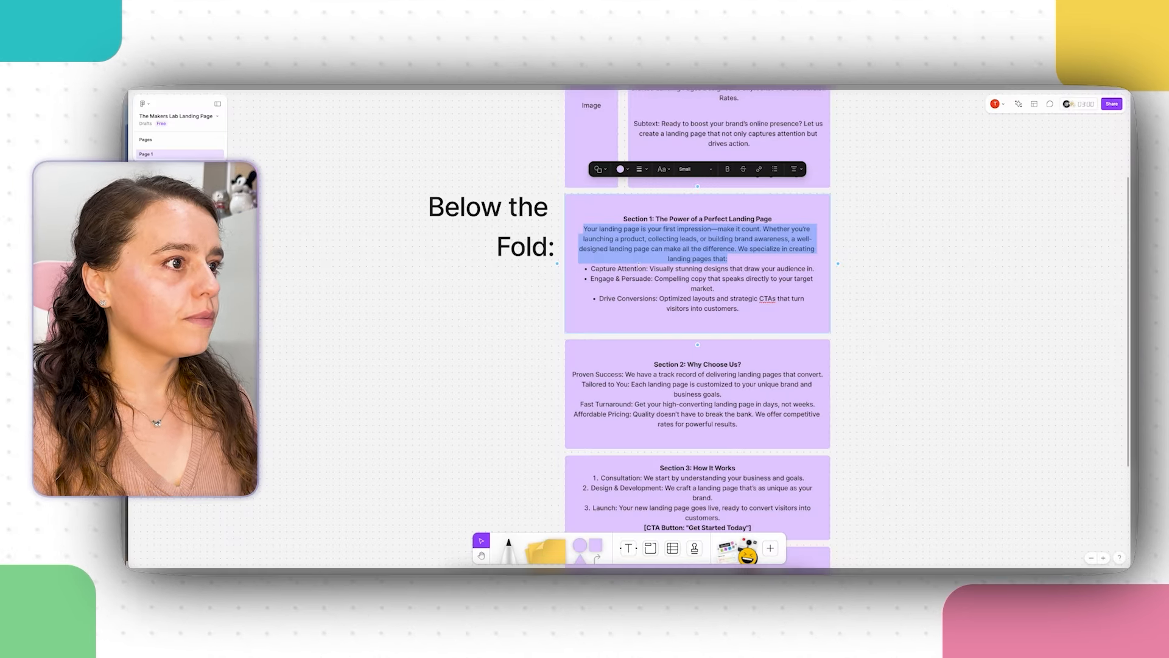
Step: Copy the Capture Attention bullet from the FigJam notes
{"action": "left_click_drag", "start_coordinate": [817, 269], "coordinate": [555, 263]}
{"action": "right_click", "coordinate": [645, 268]}
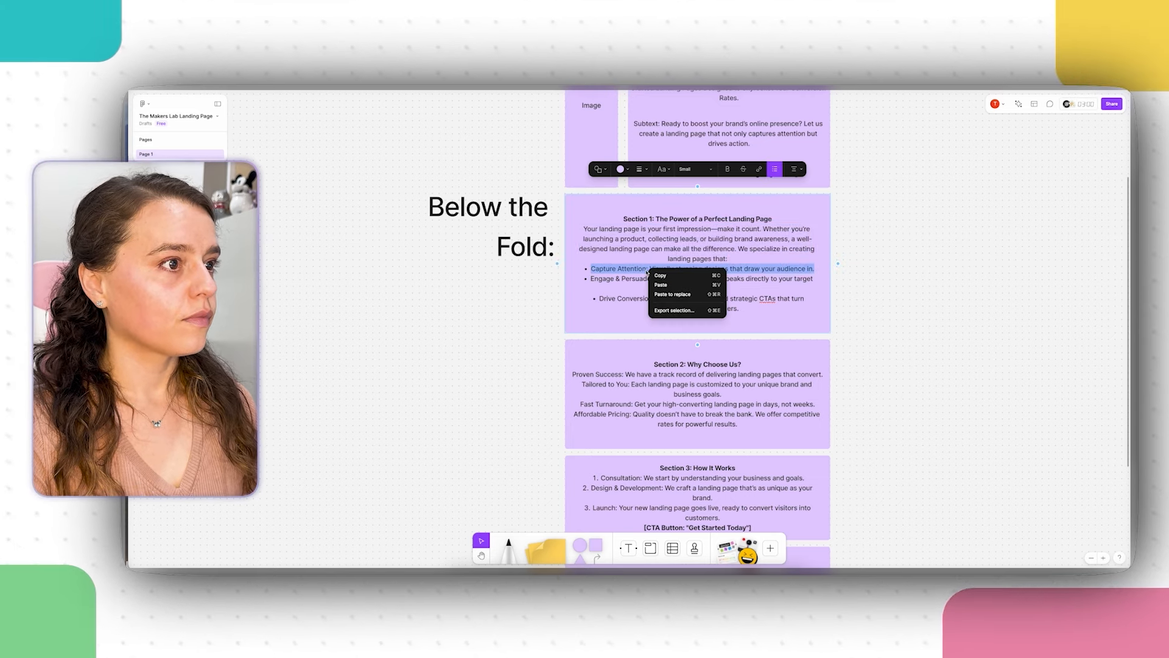
{"action": "left_click", "coordinate": [664, 277]}
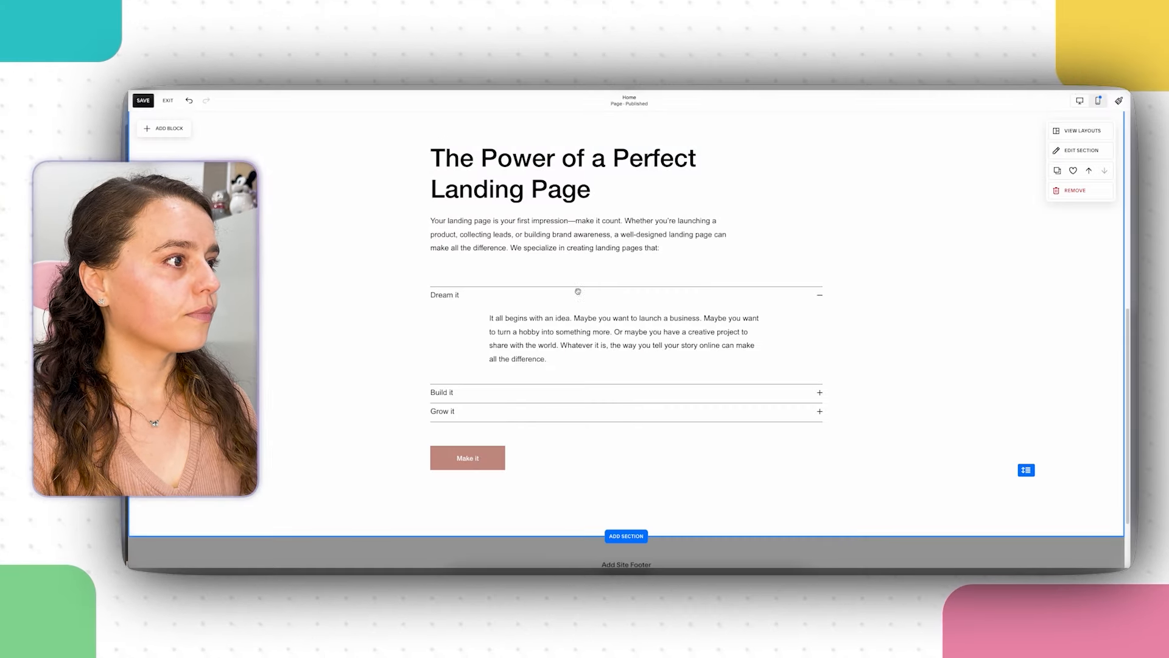
Step: Replace the Dream it item's description with the pasted Capture Attention bullet
{"action": "left_click", "coordinate": [445, 296]}
{"action": "left_click", "coordinate": [443, 275]}
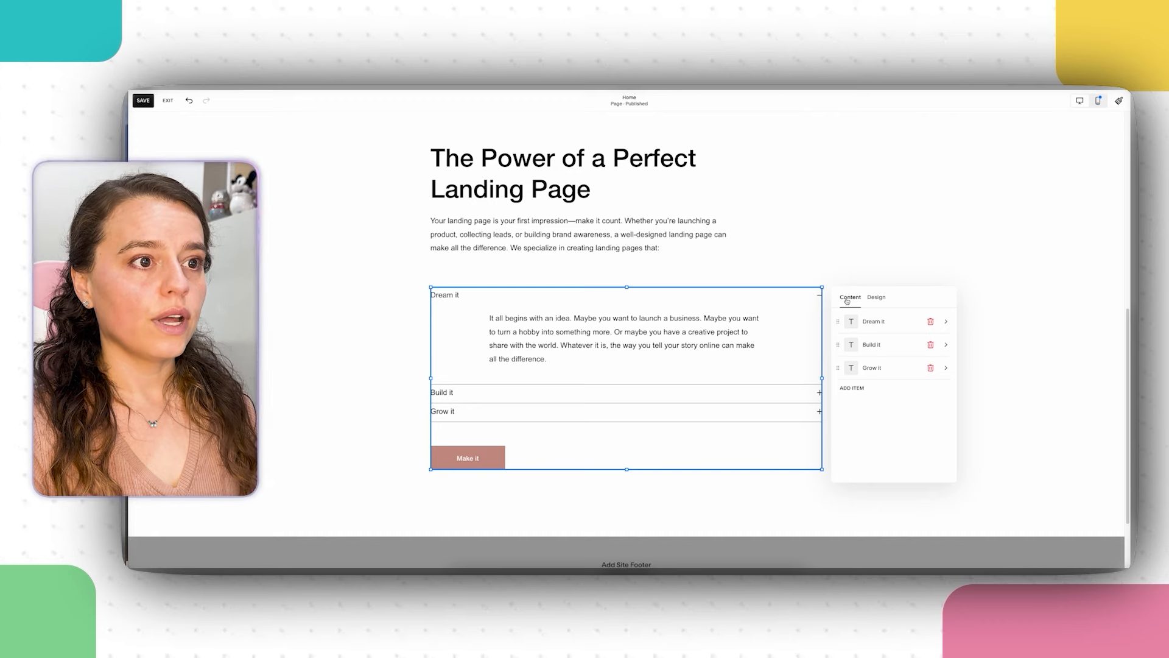
{"action": "left_click", "coordinate": [775, 203]}
{"action": "left_click", "coordinate": [771, 371]}
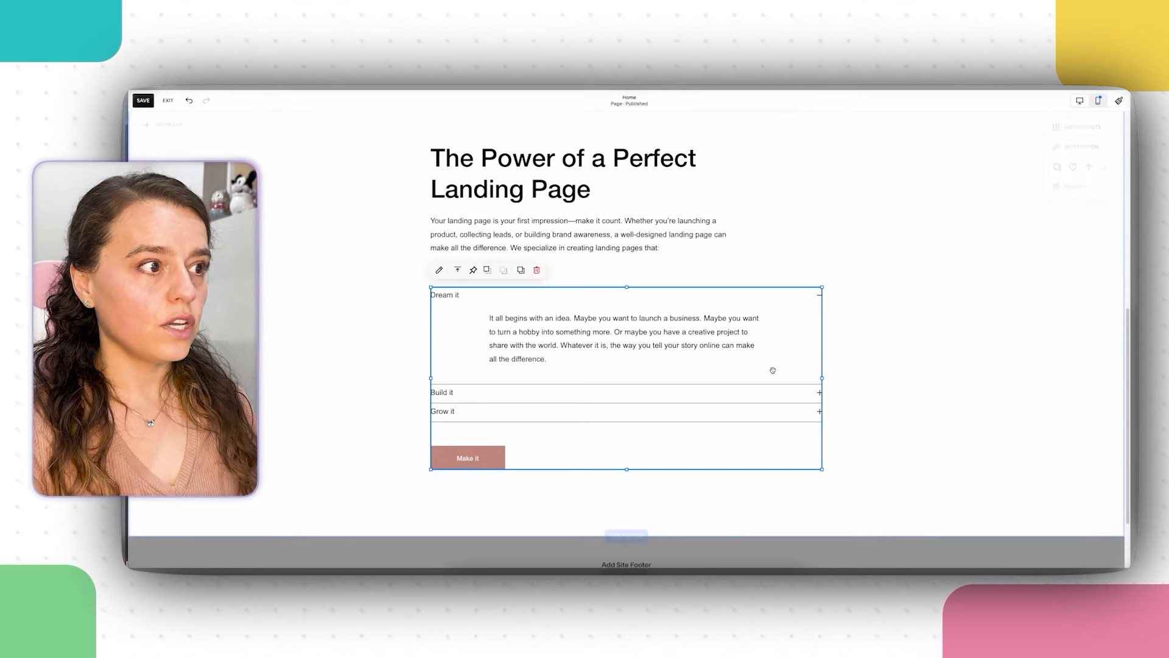
{"action": "left_click", "coordinate": [439, 270]}
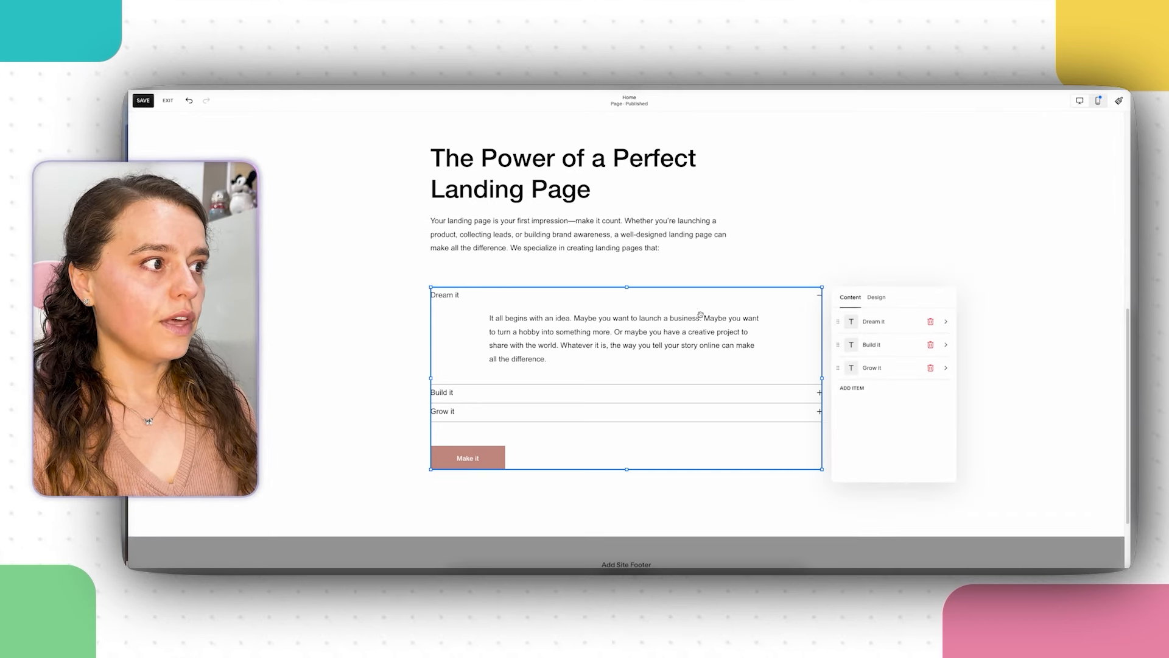
{"action": "left_click", "coordinate": [877, 322]}
{"action": "left_click", "coordinate": [882, 388]}
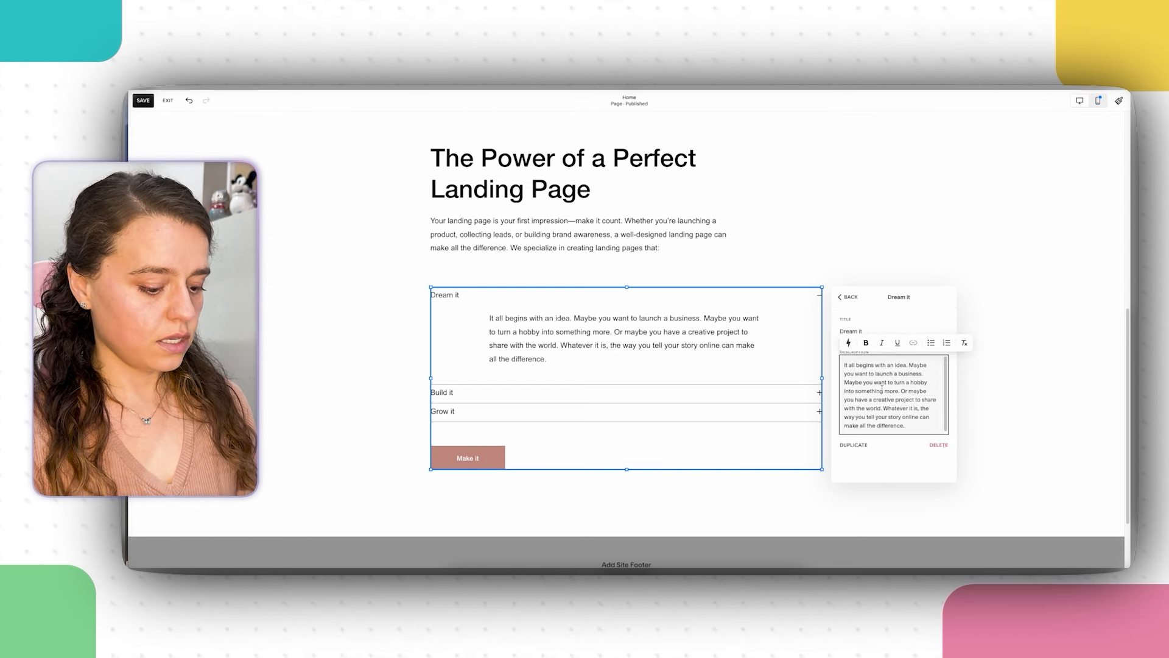
{"action": "key", "text": "ctrl+a"}
{"action": "right_click", "coordinate": [871, 405]}
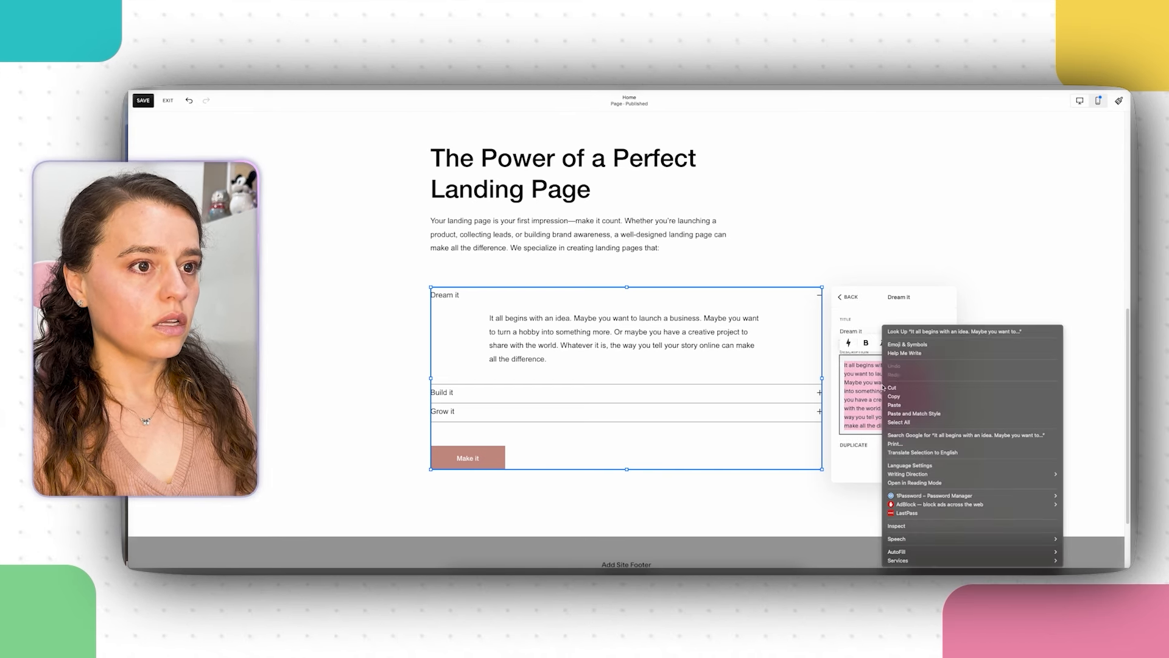
{"action": "left_click", "coordinate": [910, 412]}
{"action": "key", "text": "ctrl+v"}
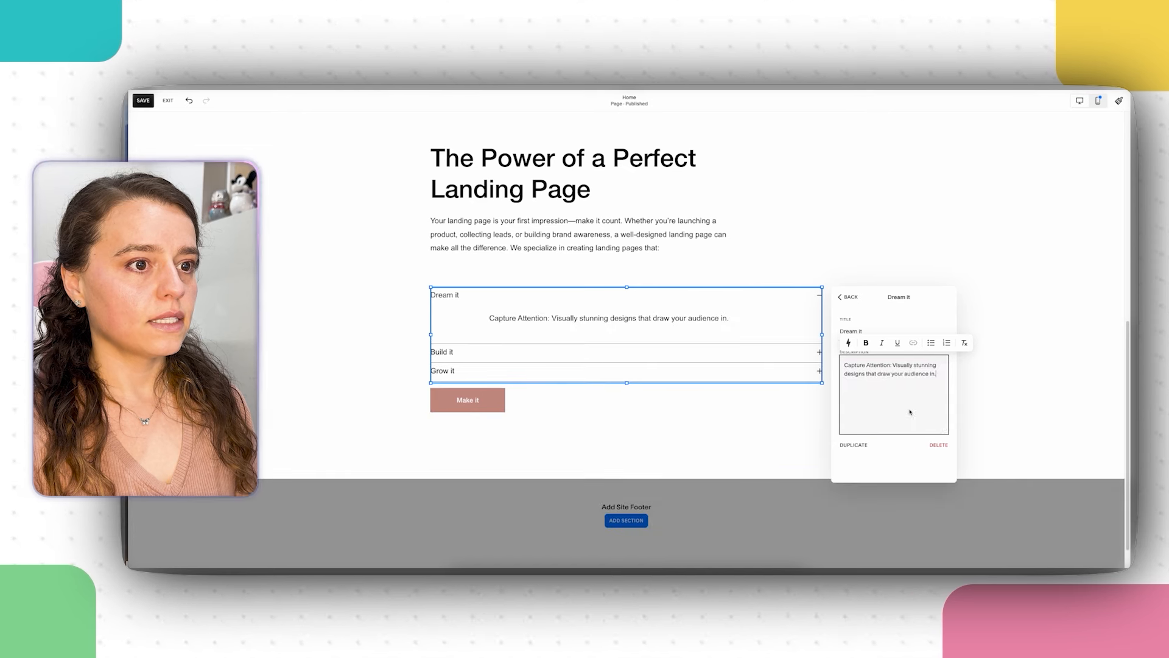
Step: Move the 'Capture Attention' label out of the description to become the item's title
{"action": "left_click_drag", "start_coordinate": [893, 366], "coordinate": [840, 367]}
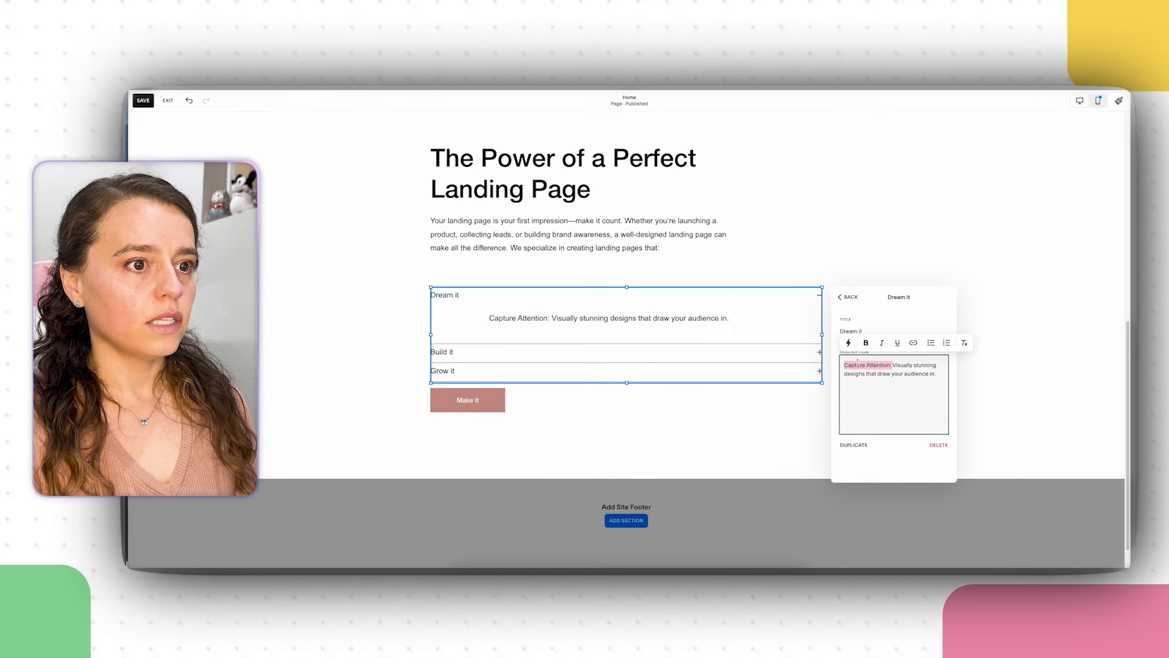
{"action": "right_click", "coordinate": [858, 362]}
{"action": "left_click", "coordinate": [885, 386]}
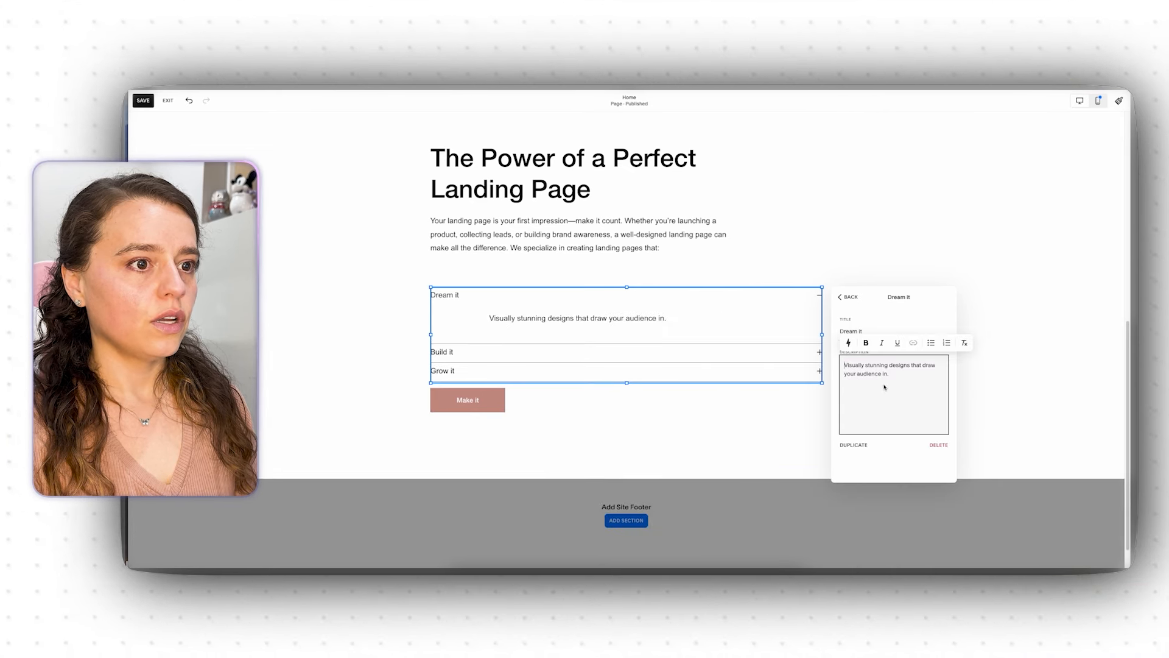
{"action": "left_click", "coordinate": [865, 332]}
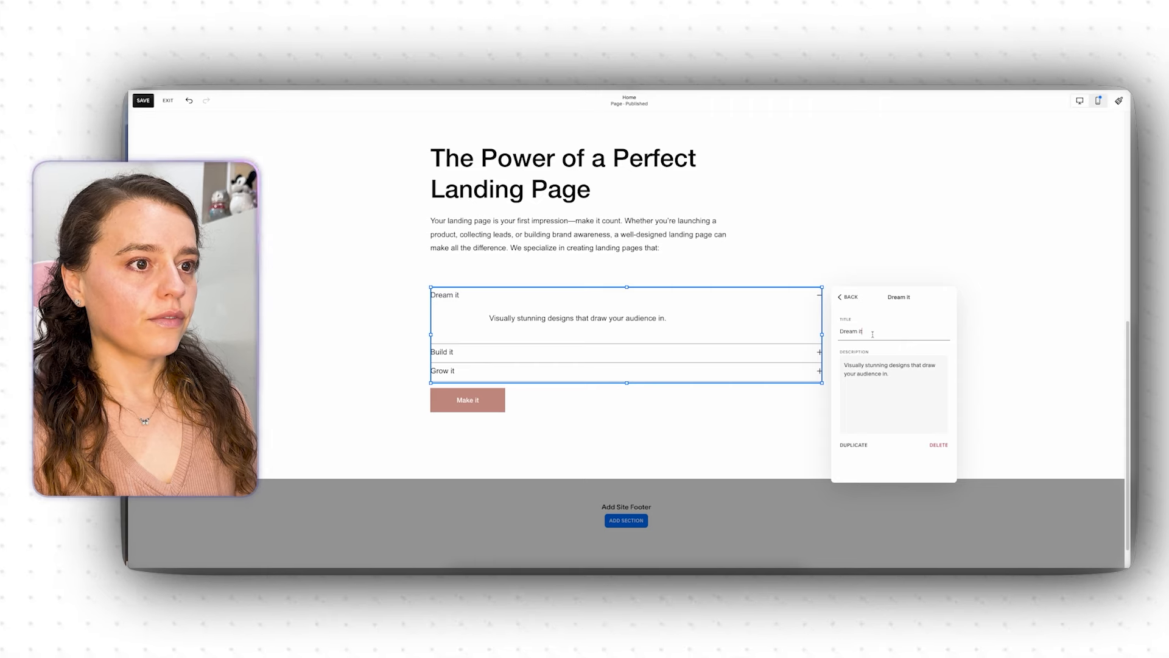
{"action": "left_click_drag", "start_coordinate": [873, 334], "coordinate": [849, 331]}
{"action": "right_click", "coordinate": [849, 332]}
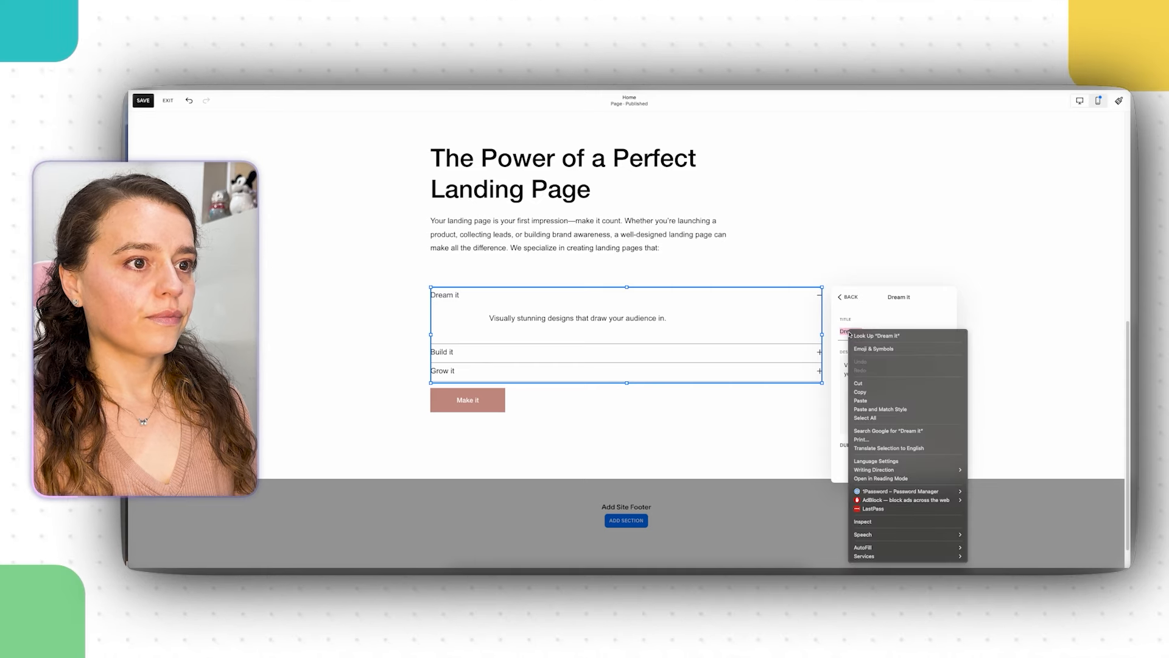
{"action": "left_click", "coordinate": [886, 400]}
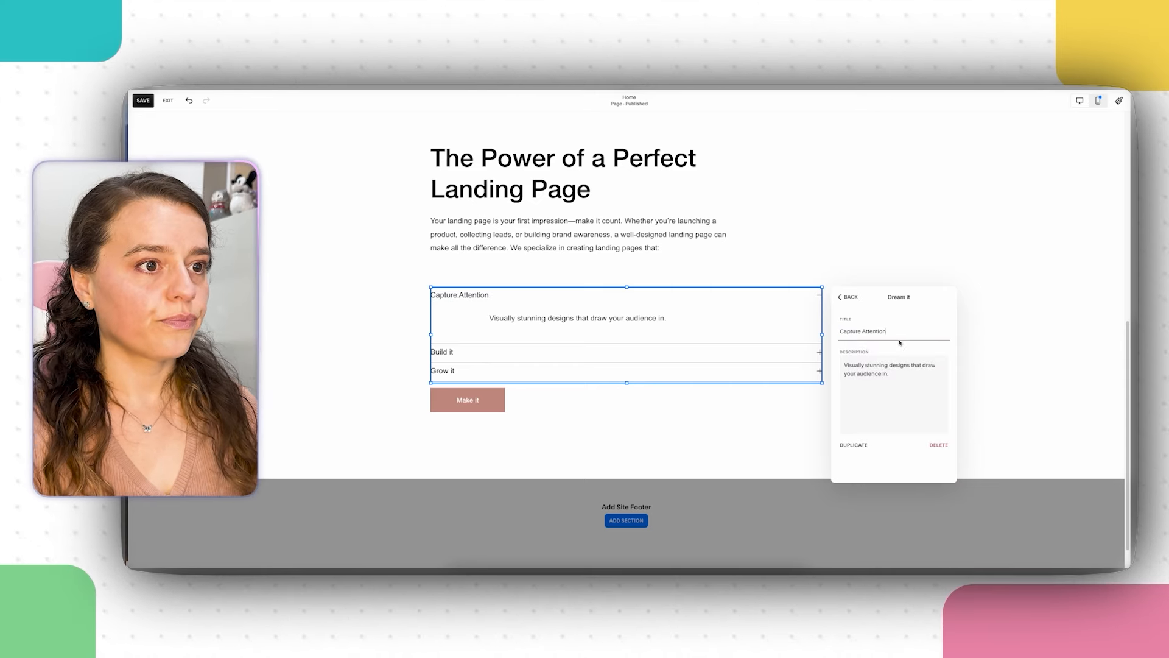
{"action": "left_click", "coordinate": [849, 298]}
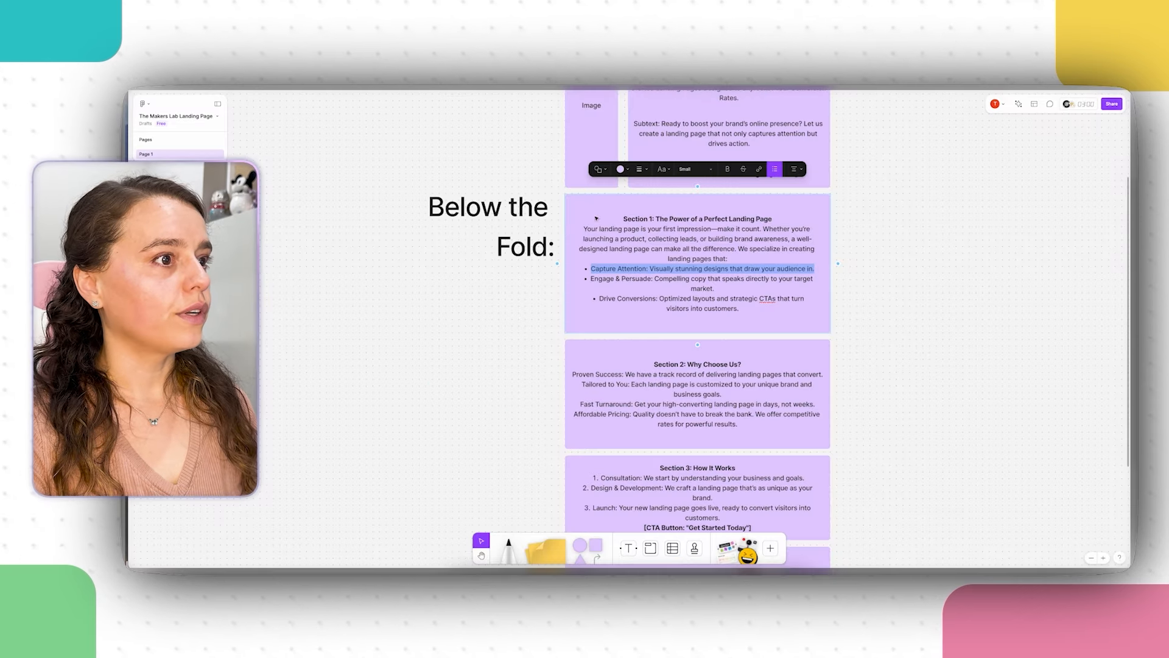
Step: Copy the Engage & Persuade bullet from the FigJam notes
{"action": "triple_click", "coordinate": [600, 280]}
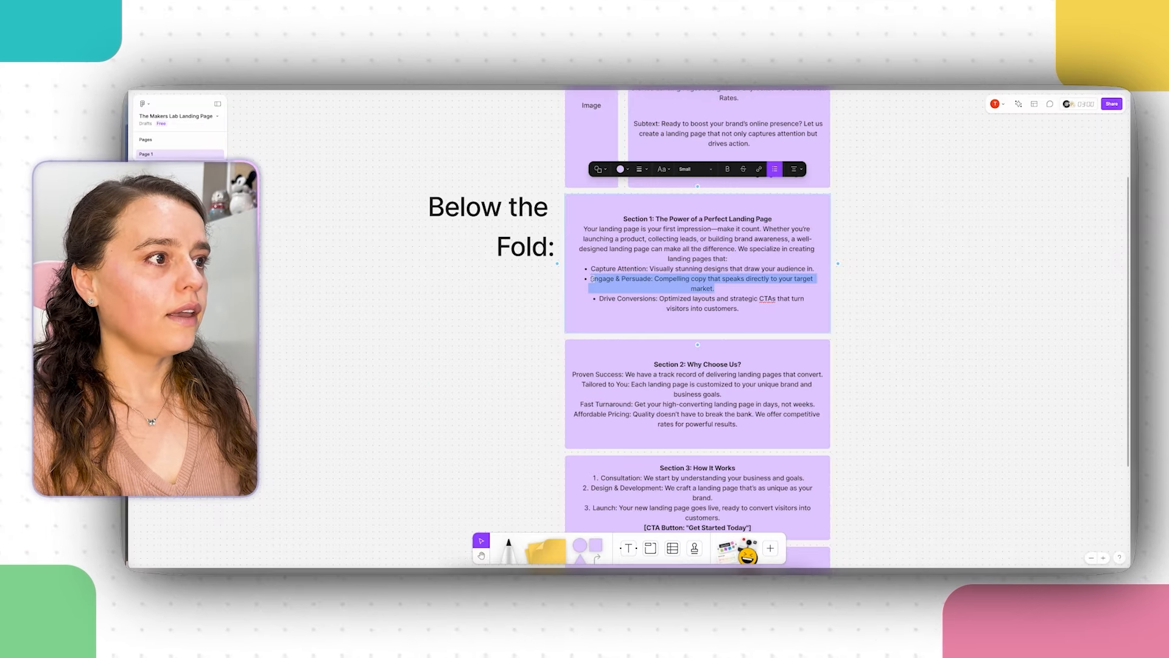
{"action": "right_click", "coordinate": [641, 277]}
{"action": "left_click", "coordinate": [664, 298]}
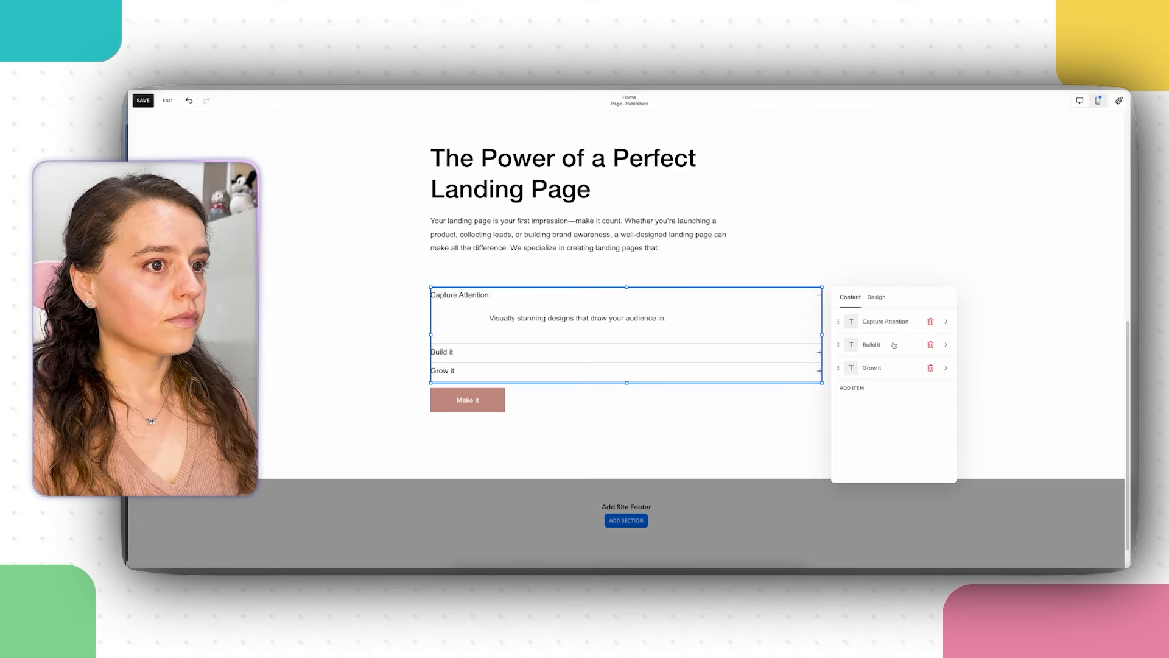
Step: Paste the Engage & Persuade bullet into the Build it item, moving its label into the title
{"action": "left_click", "coordinate": [895, 346]}
{"action": "left_click", "coordinate": [865, 390]}
{"action": "key", "text": "super+a"}
{"action": "right_click", "coordinate": [883, 396]}
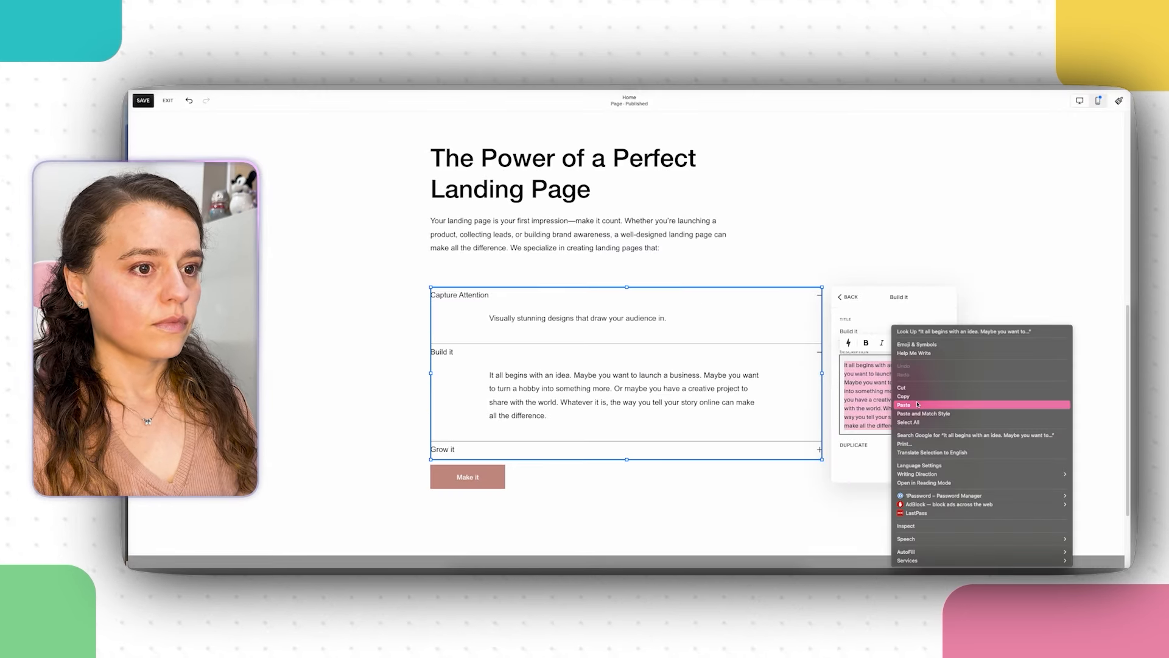
{"action": "left_click", "coordinate": [918, 403]}
{"action": "left_click_drag", "start_coordinate": [899, 365], "coordinate": [840, 332]}
{"action": "right_click", "coordinate": [869, 366]}
{"action": "left_click", "coordinate": [903, 389]}
{"action": "right_click", "coordinate": [855, 330]}
{"action": "left_click", "coordinate": [884, 399]}
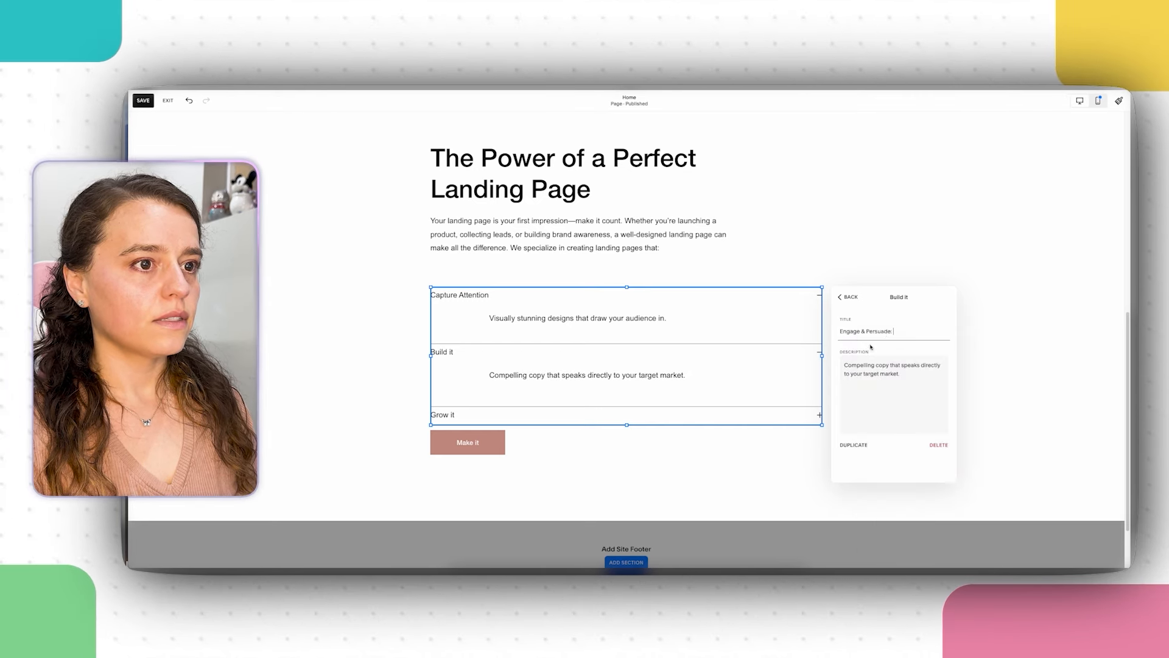
{"action": "left_click", "coordinate": [849, 297]}
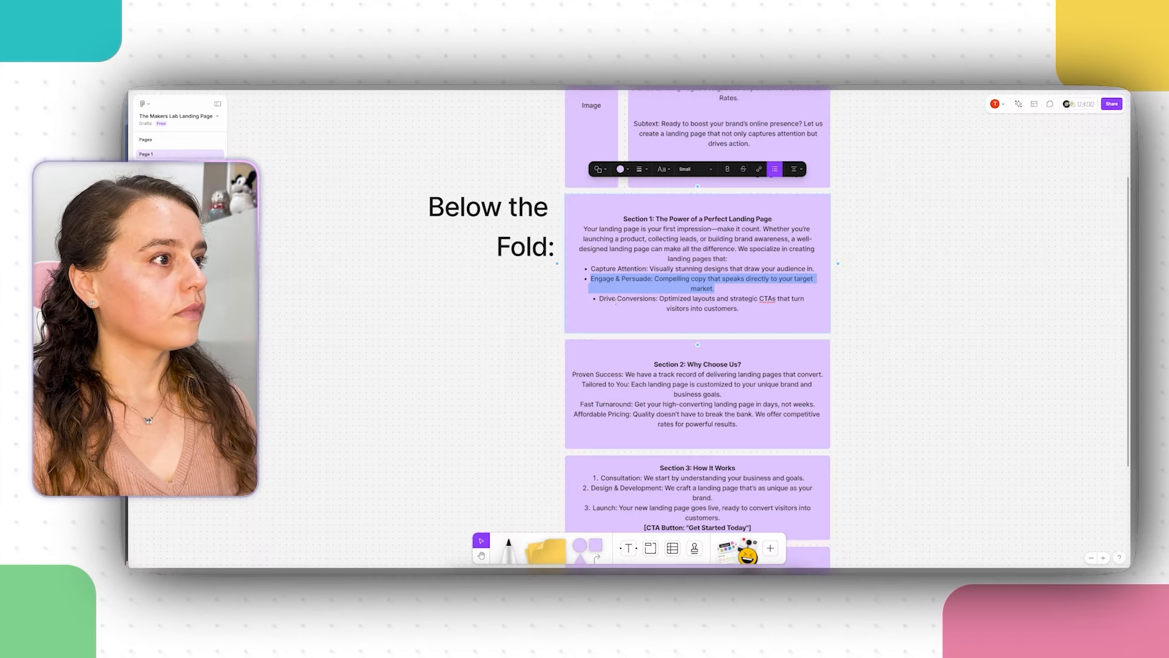
Step: Copy the Drive Conversions bullet from the Section 1 notes in FigJam
{"action": "left_click_drag", "start_coordinate": [739, 309], "coordinate": [603, 298]}
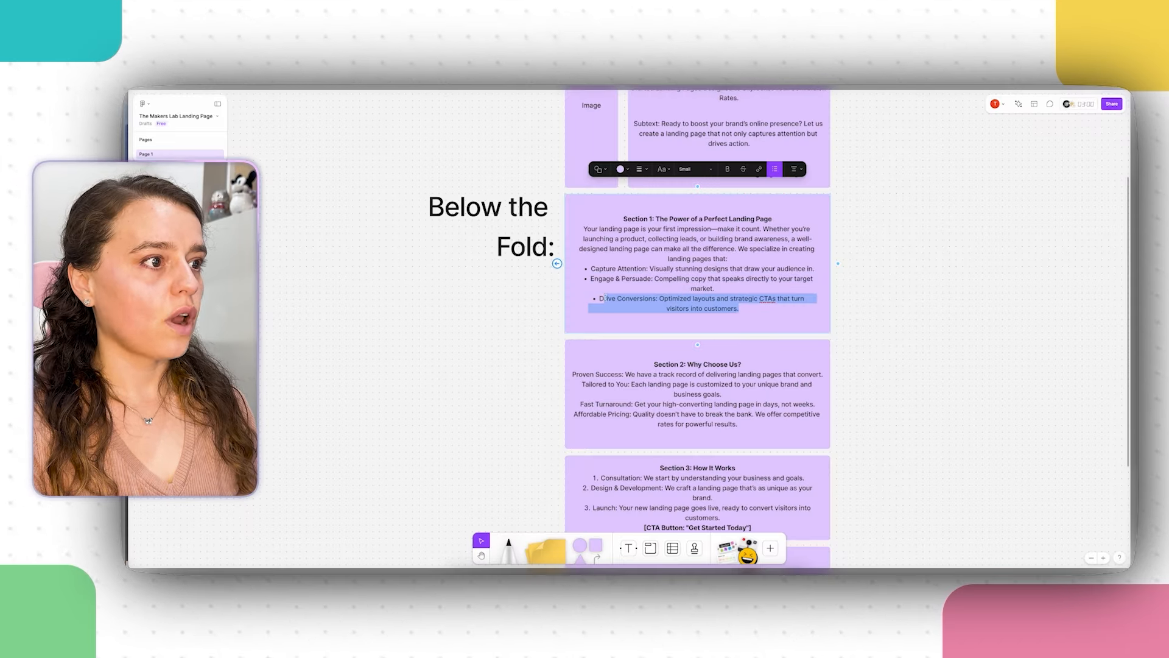
{"action": "left_click_drag", "start_coordinate": [738, 309], "coordinate": [600, 298]}
{"action": "right_click", "coordinate": [628, 306]}
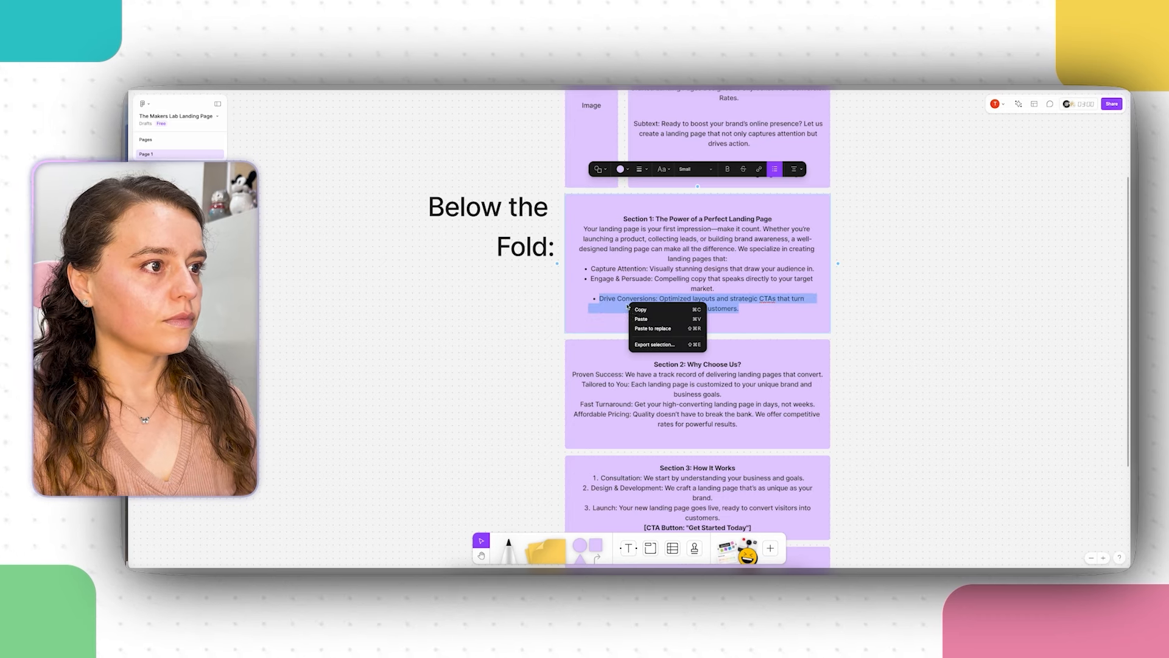
{"action": "left_click", "coordinate": [658, 310]}
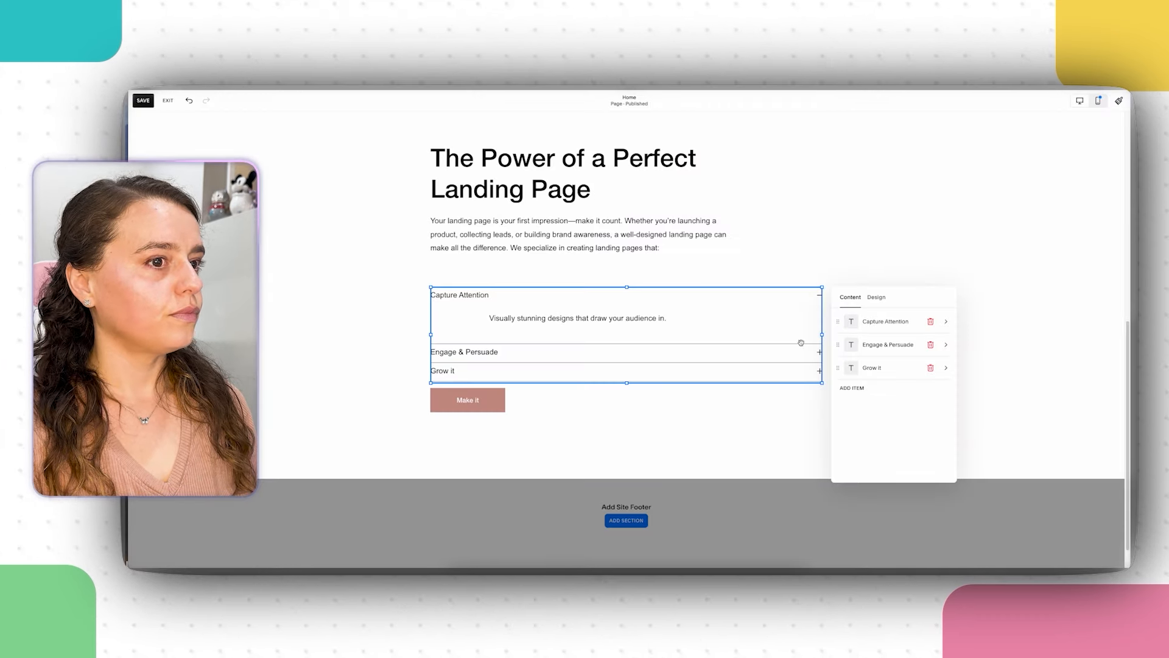
Step: Replace the Grow it item's description with the pasted Drive Conversions bullet
{"action": "left_click", "coordinate": [884, 367]}
{"action": "left_click_drag", "start_coordinate": [865, 333], "coordinate": [827, 331]}
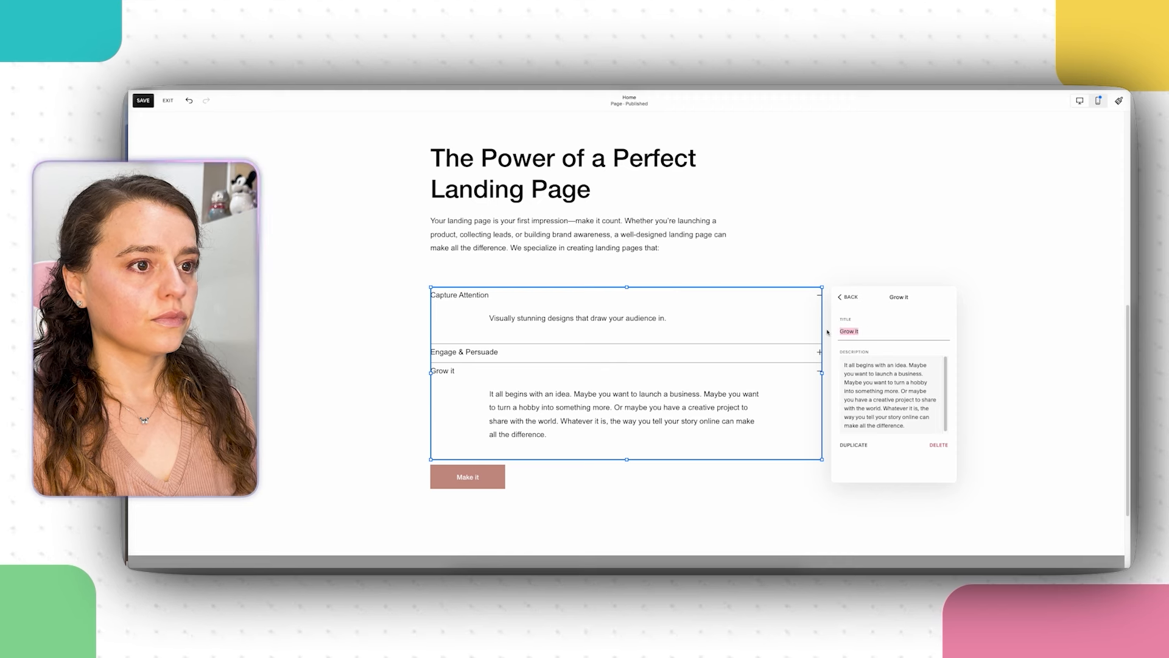
{"action": "left_click", "coordinate": [893, 361]}
{"action": "key", "text": "super+a"}
{"action": "right_click", "coordinate": [880, 399]}
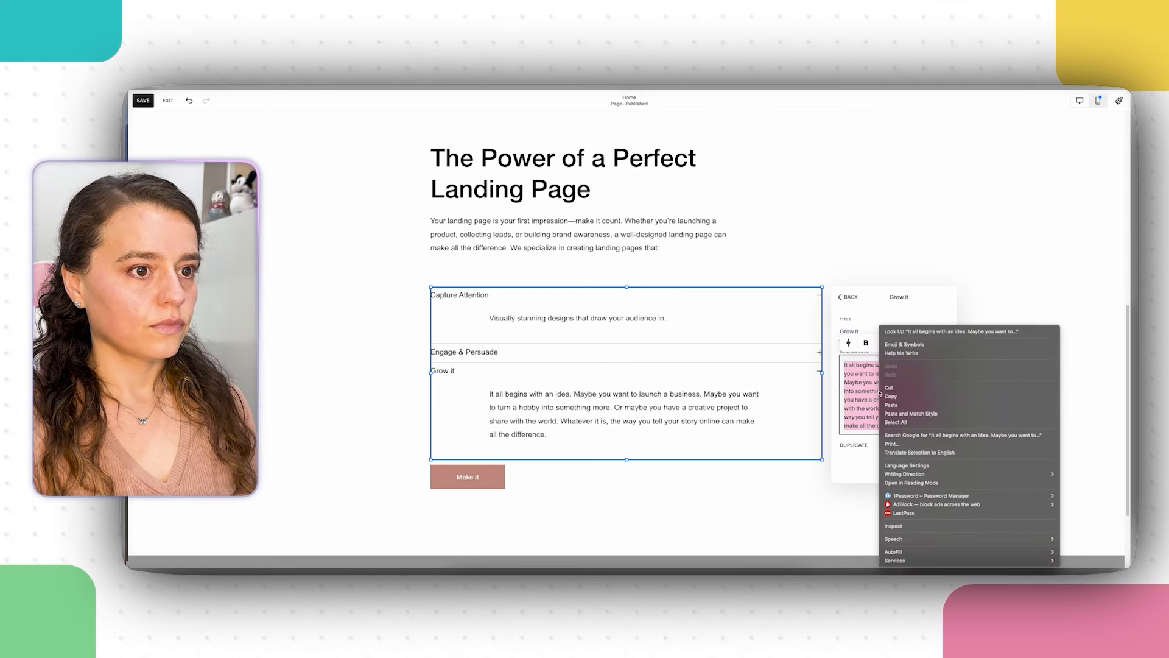
{"action": "left_click", "coordinate": [903, 406]}
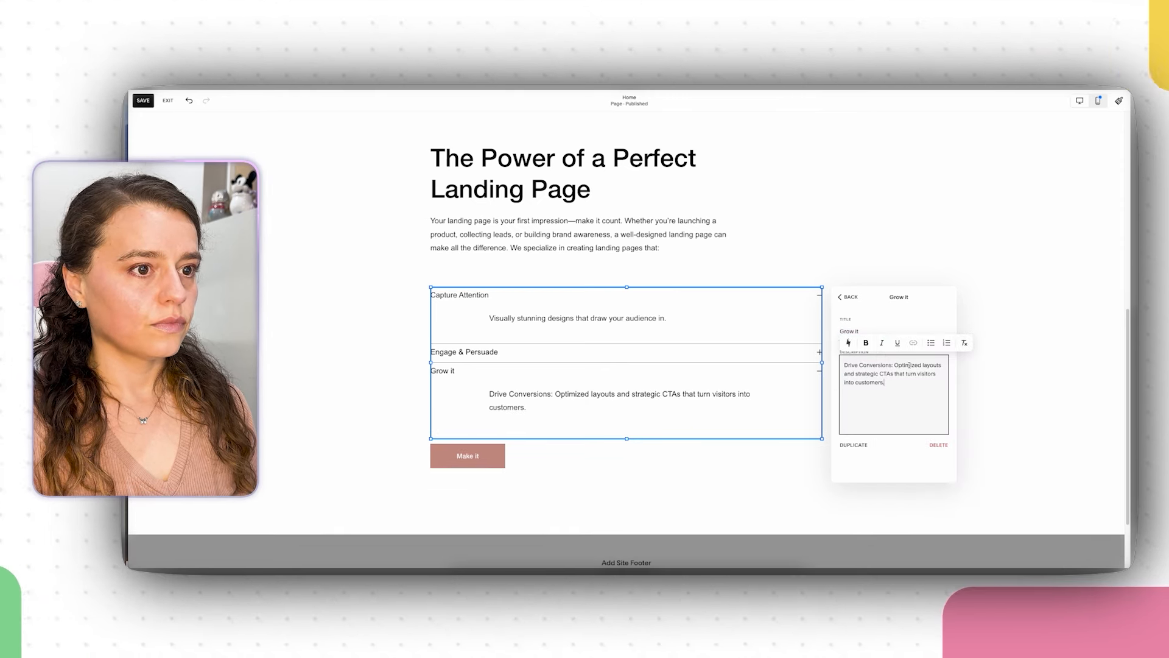
Step: Move the 'Drive Conversions:' label into the third item's title and close the accordion editor
{"action": "left_click_drag", "start_coordinate": [896, 364], "coordinate": [840, 332]}
{"action": "right_click", "coordinate": [853, 366]}
{"action": "left_click", "coordinate": [882, 388]}
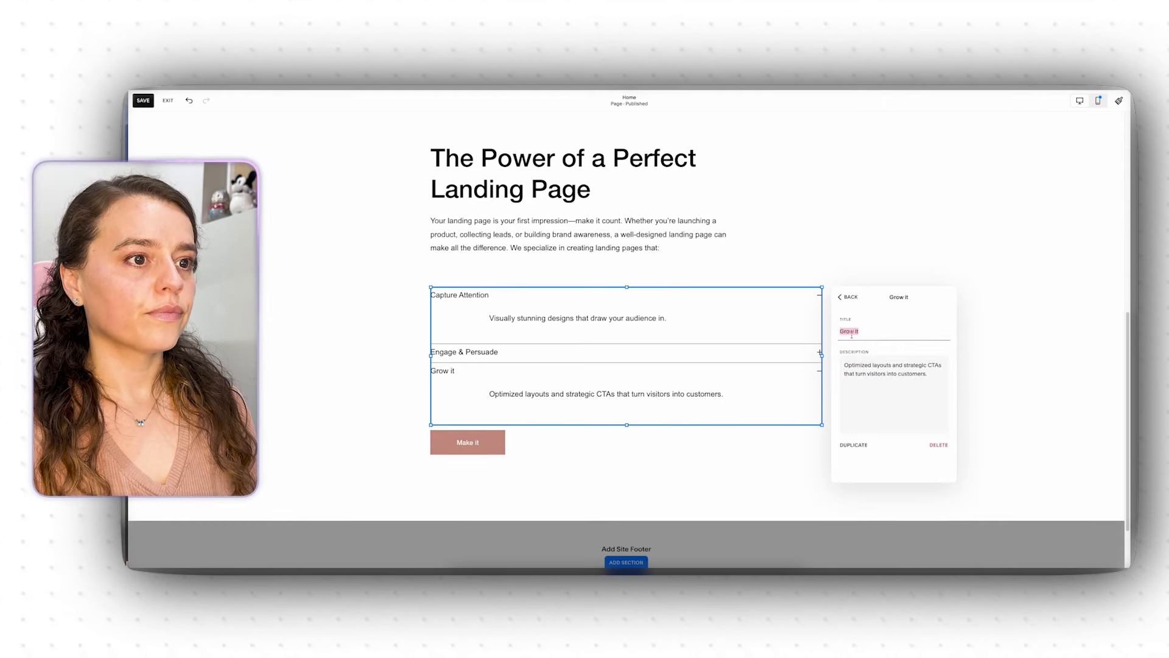
{"action": "right_click", "coordinate": [854, 335]}
{"action": "left_click", "coordinate": [891, 404]}
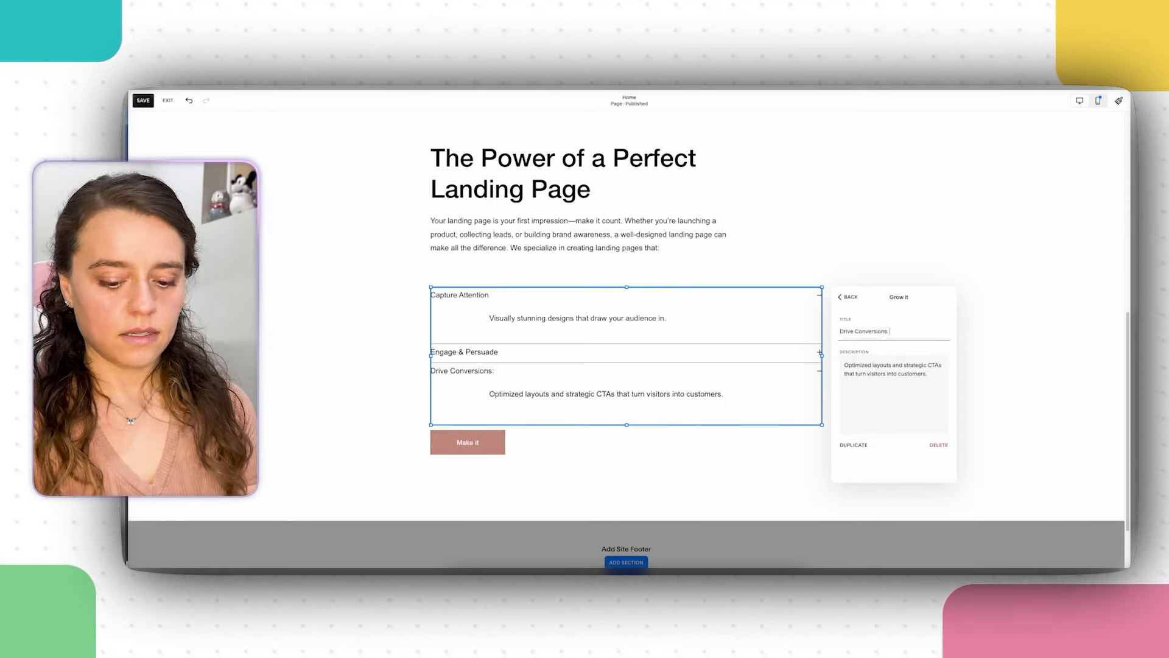
{"action": "left_click", "coordinate": [846, 297]}
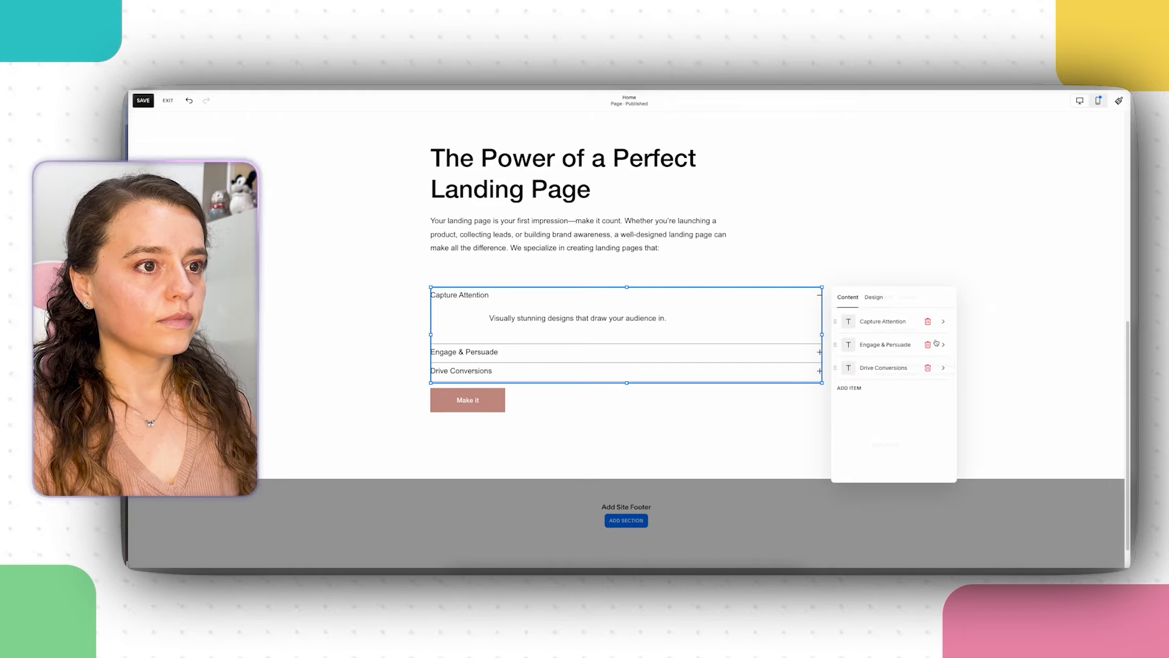
{"action": "left_click", "coordinate": [876, 254]}
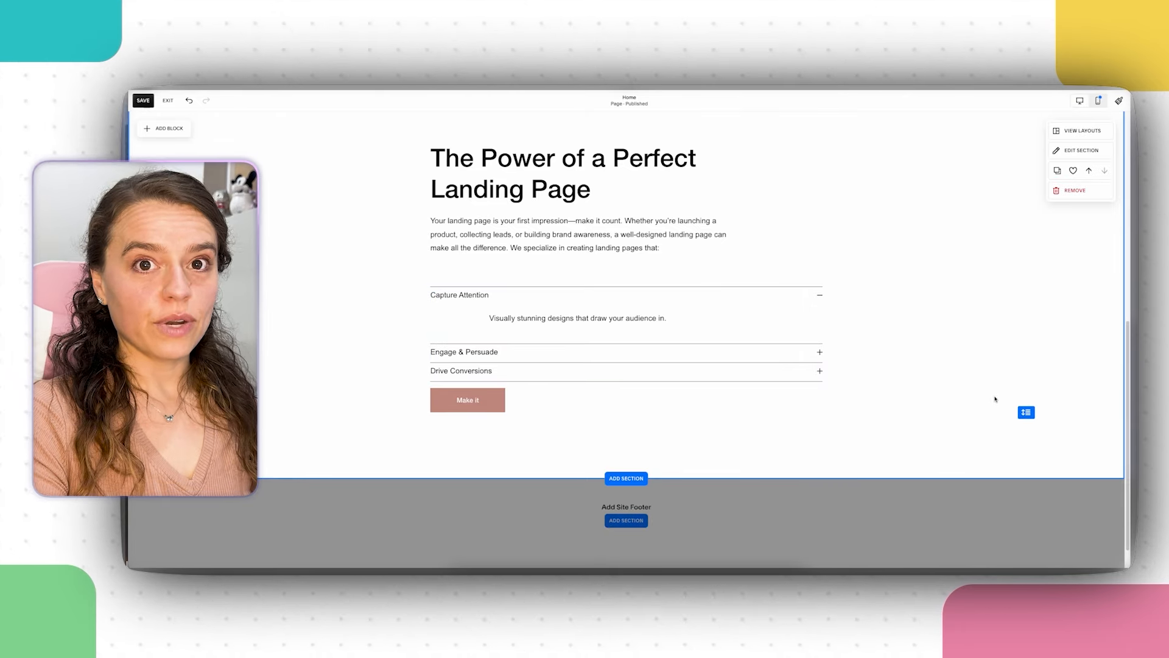
{"action": "key", "text": "super+Tab"}
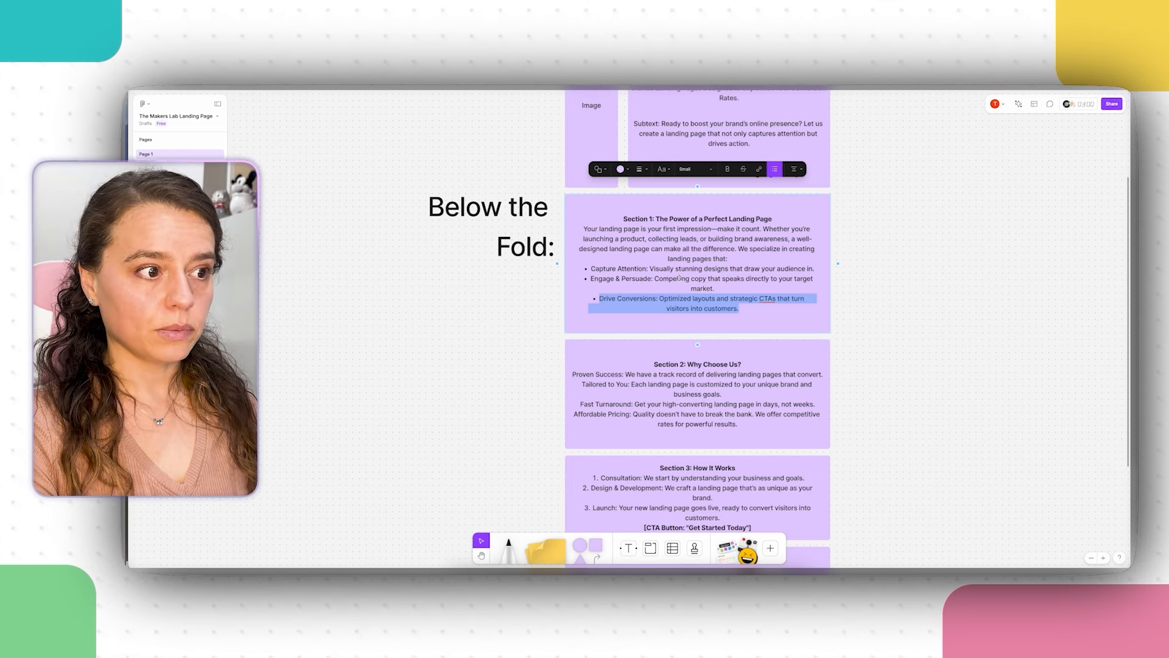
Step: Scroll the FigJam board to Section 2 and select all of its Why Choose Us? text
{"action": "scroll", "coordinate": [721, 268], "scroll_direction": "up", "scroll_amount": 2}
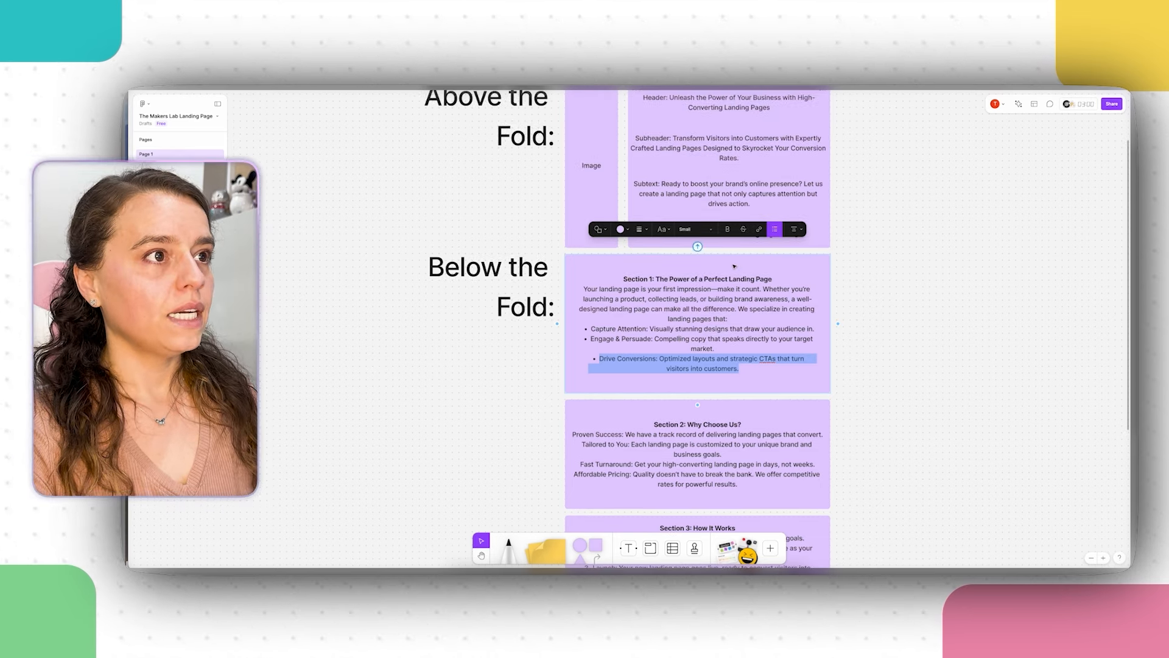
{"action": "left_click", "coordinate": [888, 232]}
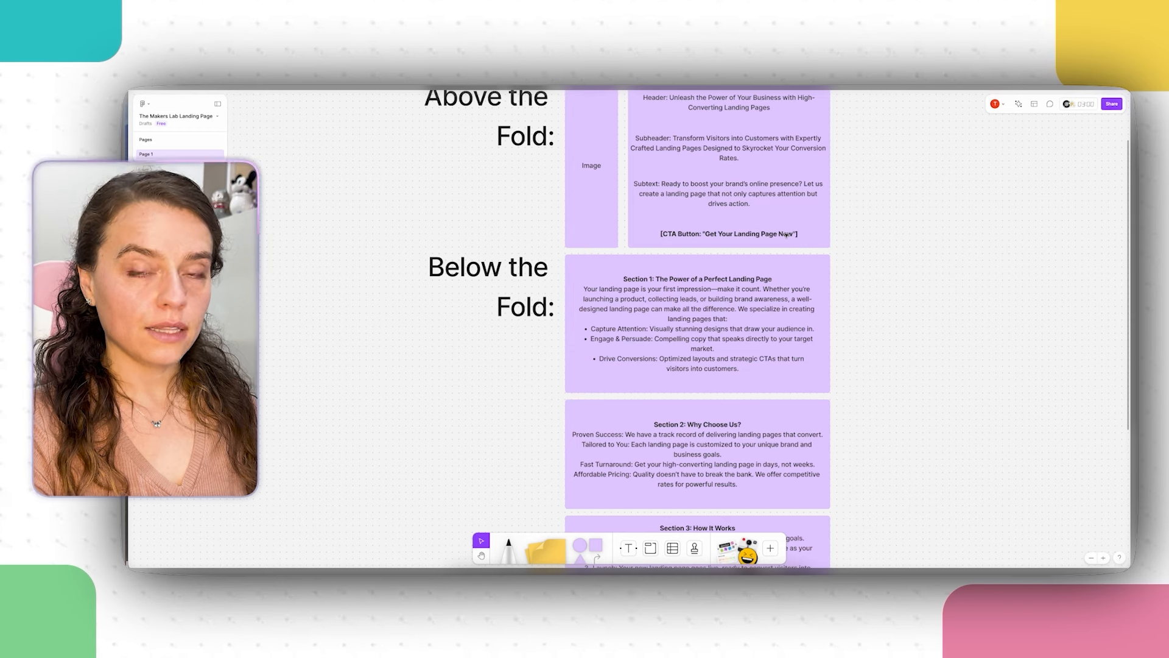
{"action": "scroll", "coordinate": [787, 234], "scroll_direction": "down", "scroll_amount": 3}
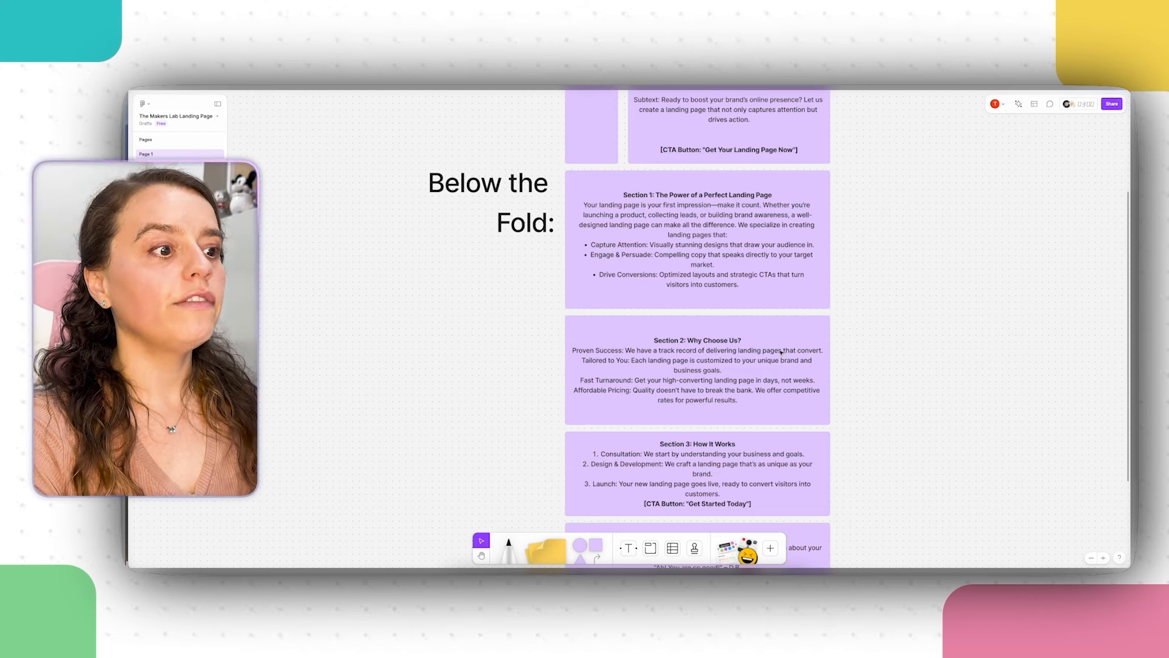
{"action": "scroll", "coordinate": [782, 352], "scroll_direction": "down", "scroll_amount": 1}
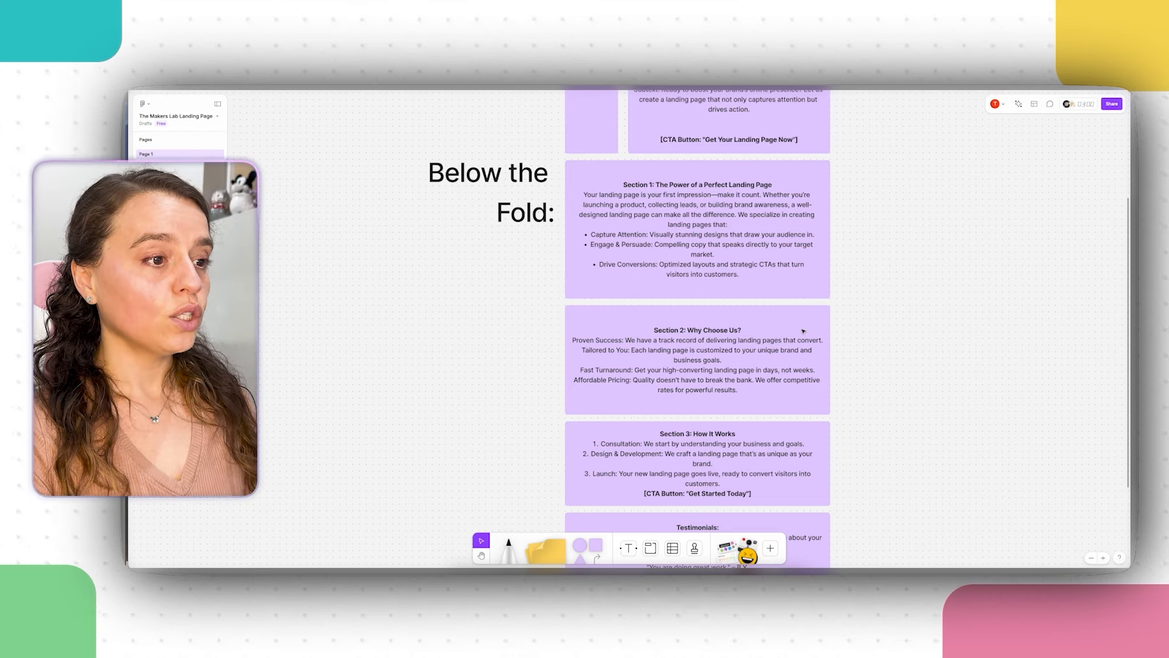
{"action": "scroll", "coordinate": [803, 331], "scroll_direction": "down", "scroll_amount": 1}
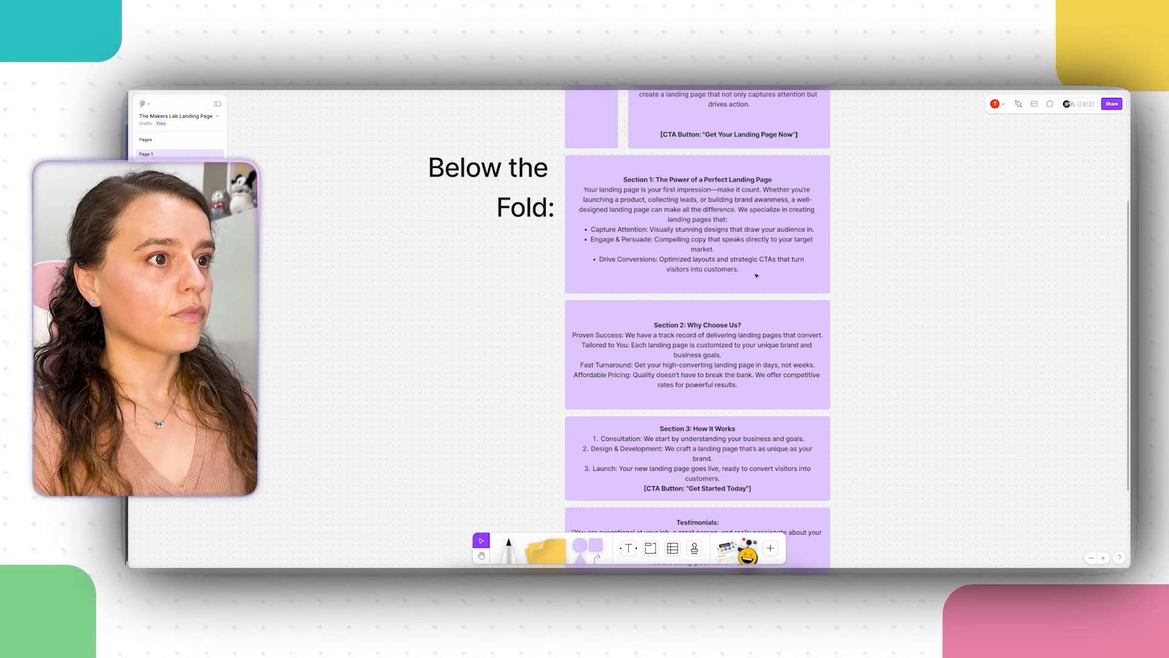
{"action": "scroll", "coordinate": [757, 276], "scroll_direction": "down", "scroll_amount": 3}
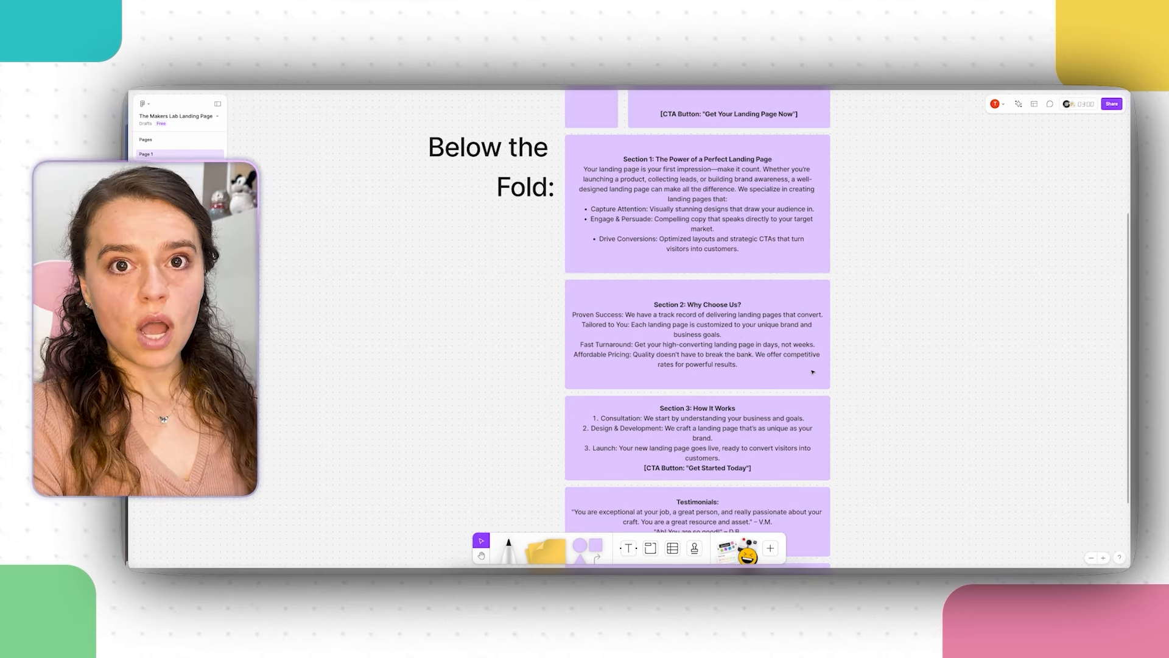
{"action": "left_click", "coordinate": [755, 364]}
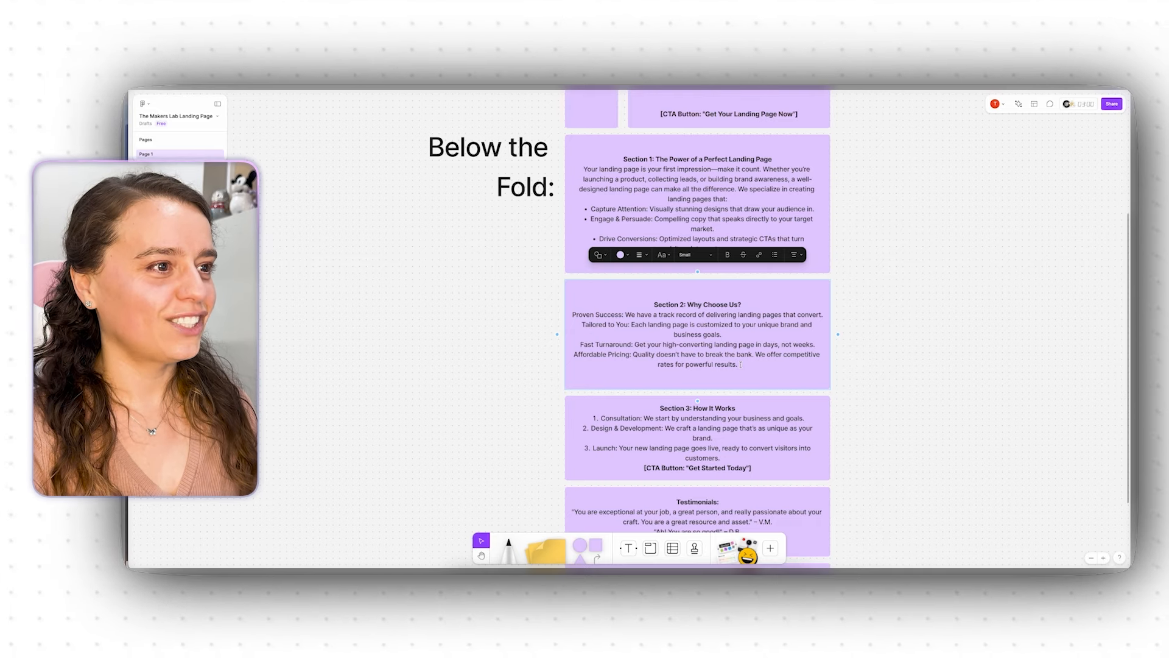
{"action": "left_click_drag", "start_coordinate": [737, 363], "coordinate": [654, 304]}
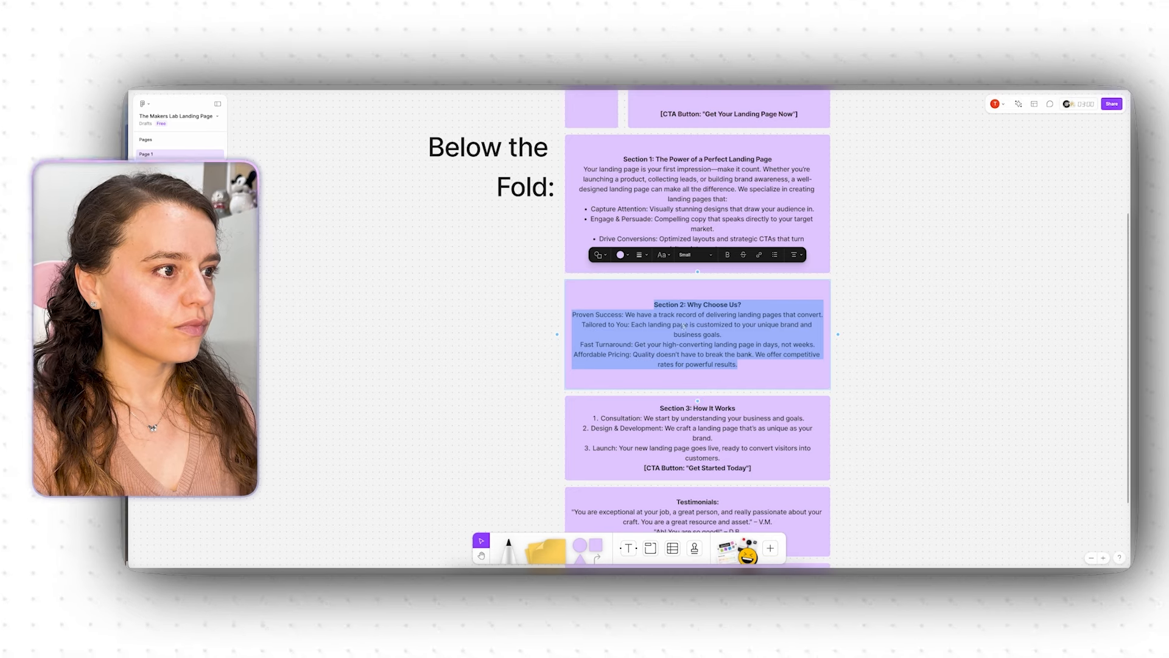
{"action": "right_click", "coordinate": [710, 334]}
Step: Copy the Section 2 text, add a section below the intro, and scroll to FAQ layouts
{"action": "left_click", "coordinate": [712, 334]}
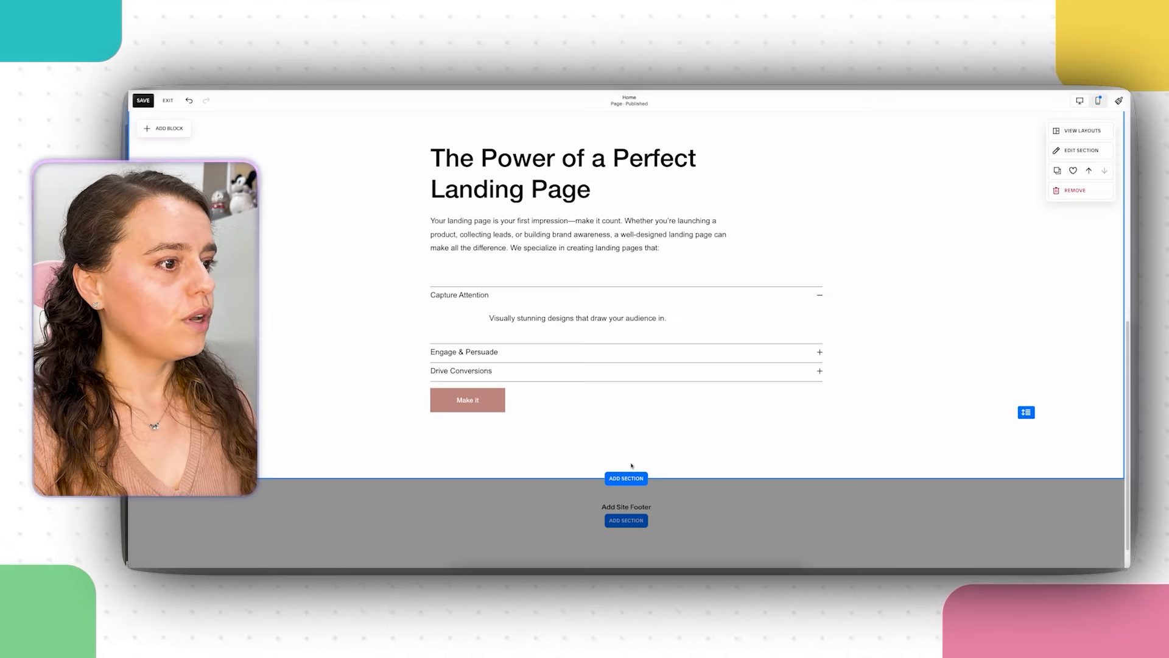
{"action": "left_click", "coordinate": [639, 481]}
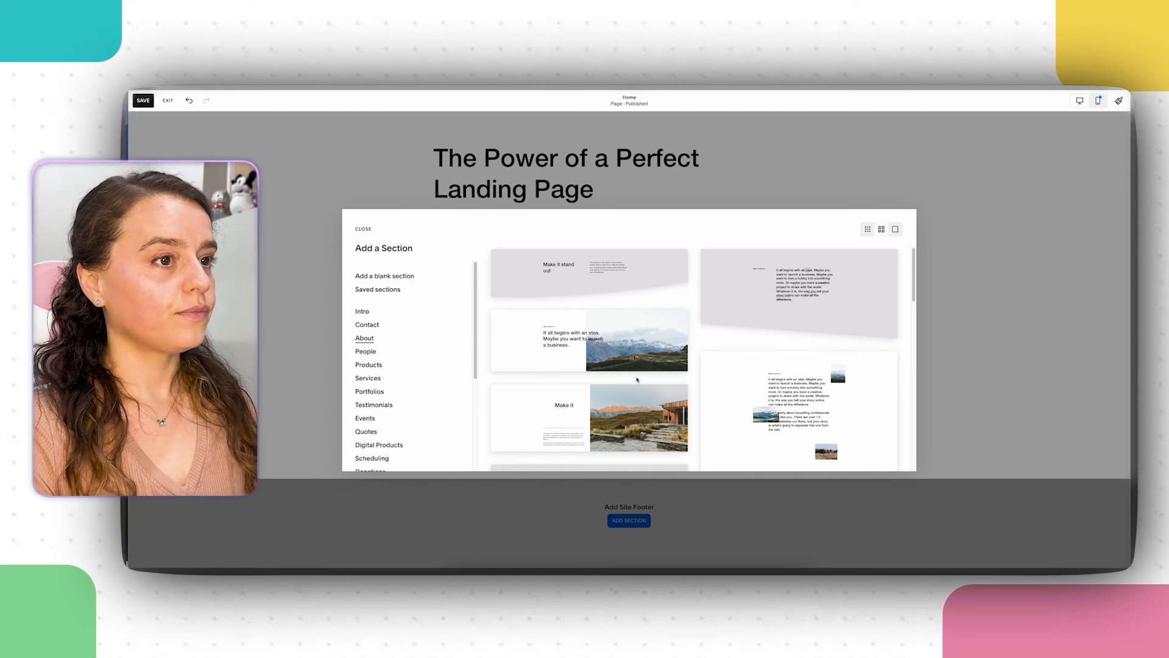
{"action": "scroll", "coordinate": [796, 341], "scroll_direction": "down", "scroll_amount": 3}
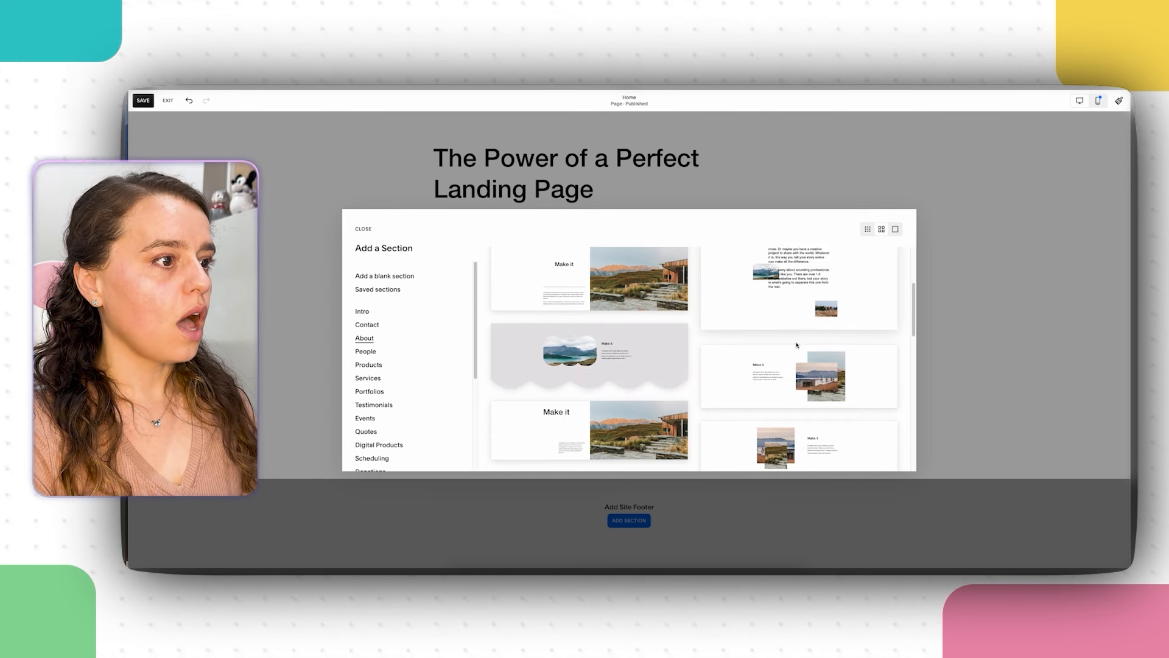
{"action": "scroll", "coordinate": [797, 344], "scroll_direction": "down", "scroll_amount": 5}
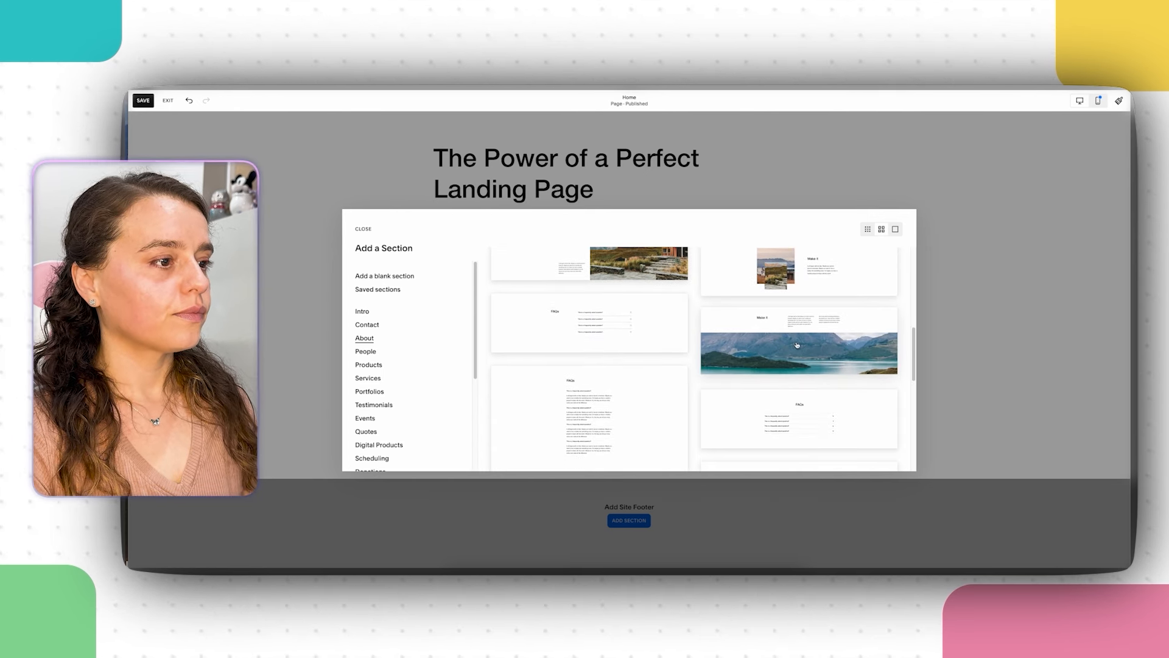
{"action": "scroll", "coordinate": [797, 345], "scroll_direction": "down", "scroll_amount": 4}
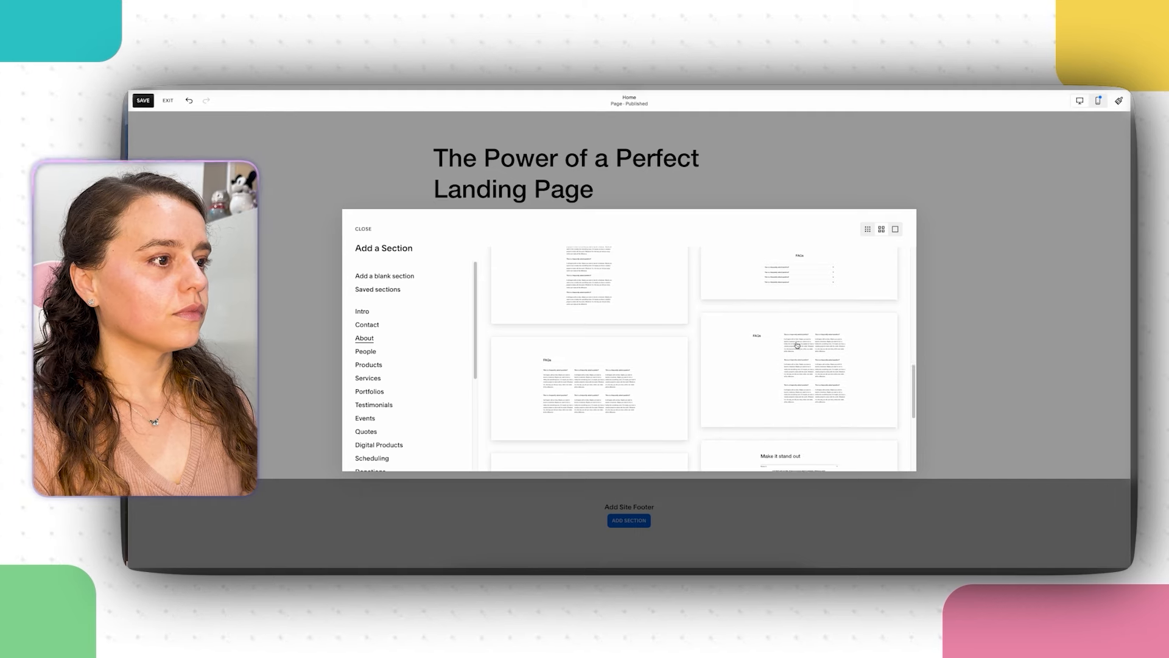
{"action": "scroll", "coordinate": [797, 344], "scroll_direction": "down", "scroll_amount": 1}
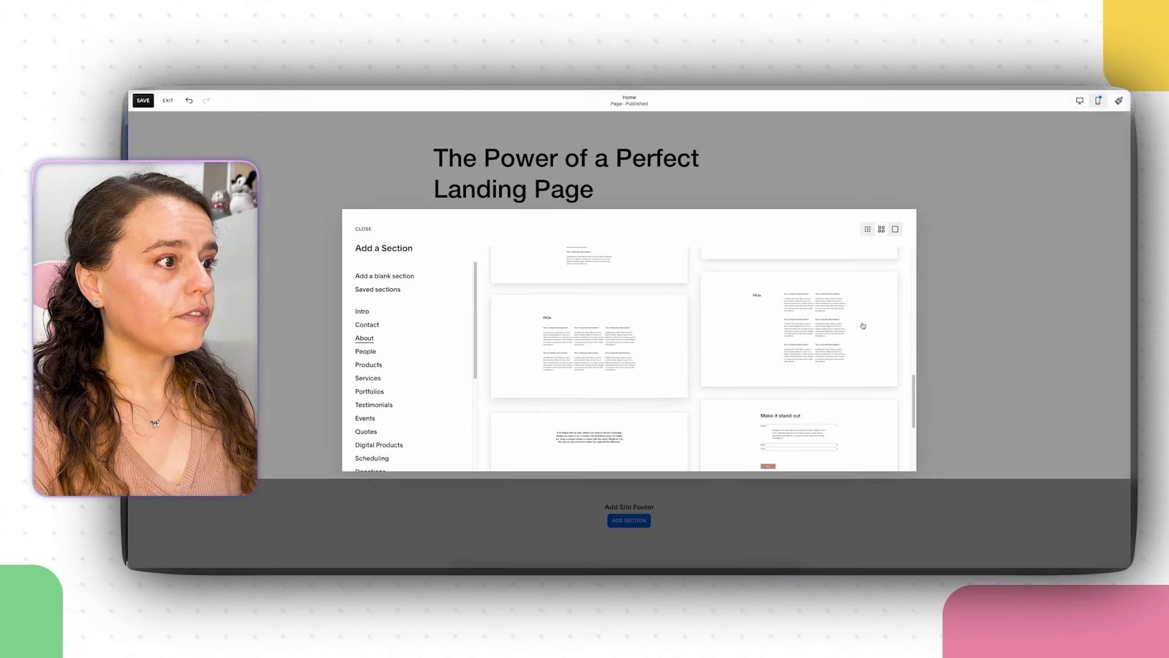
Step: Add the two-column FAQ layout, drop a third placeholder question, and paste the Section 2 text
{"action": "left_click", "coordinate": [795, 314]}
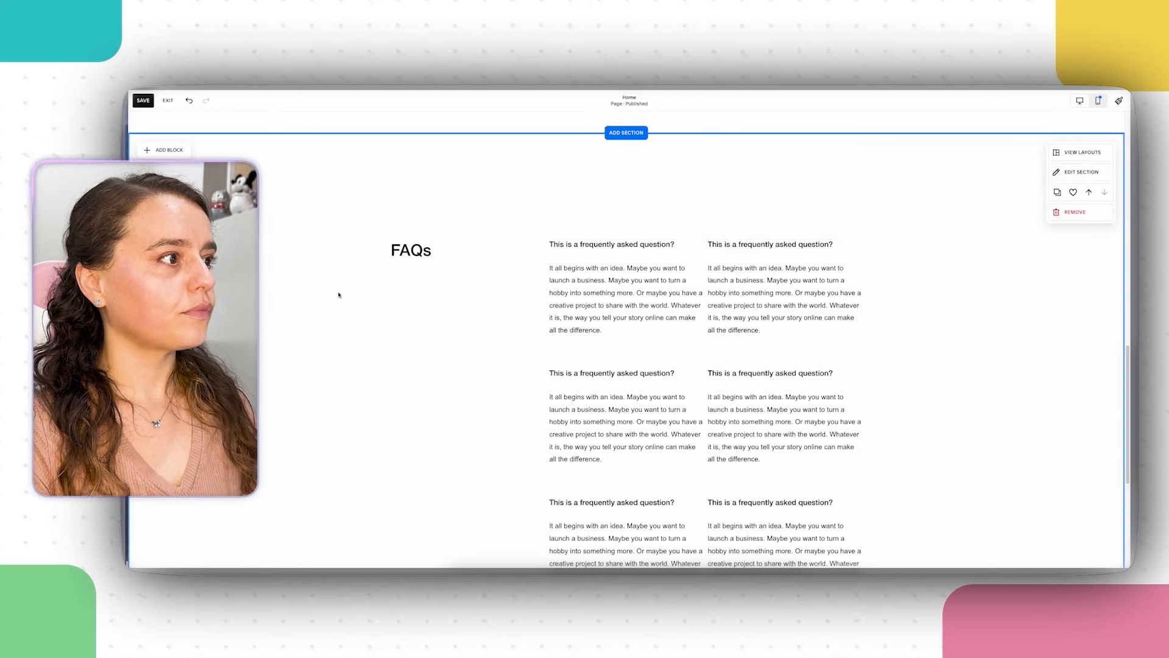
{"action": "left_click", "coordinate": [627, 287]}
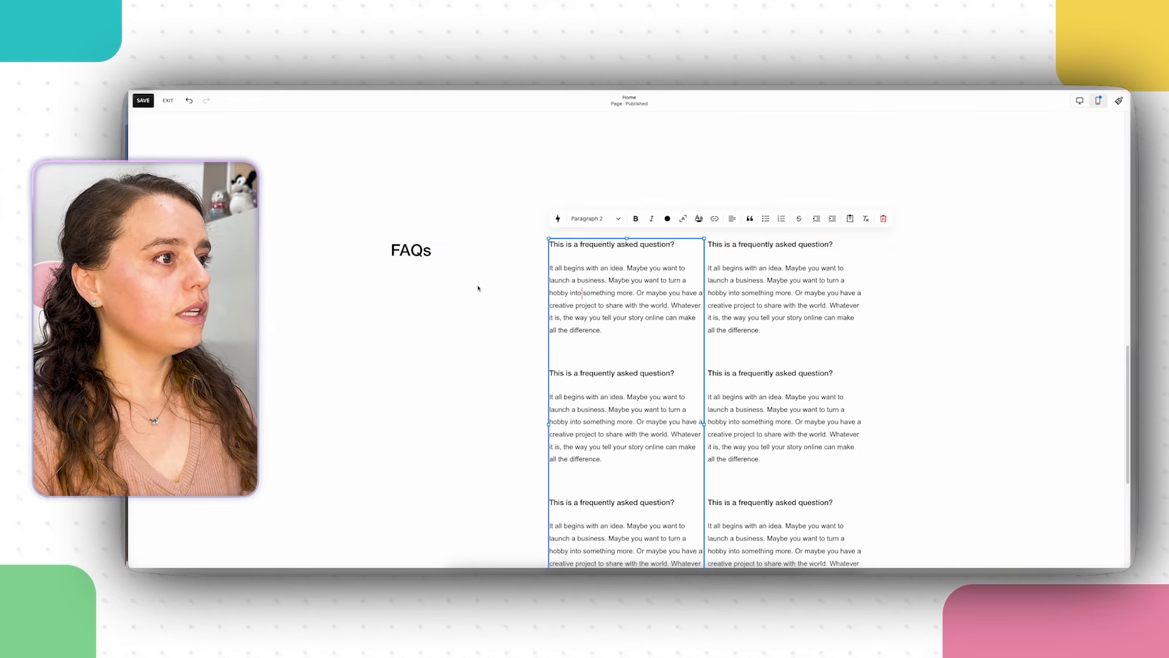
{"action": "left_click", "coordinate": [478, 290]}
{"action": "scroll", "coordinate": [771, 426], "scroll_direction": "down", "scroll_amount": 1}
{"action": "left_click", "coordinate": [768, 500]}
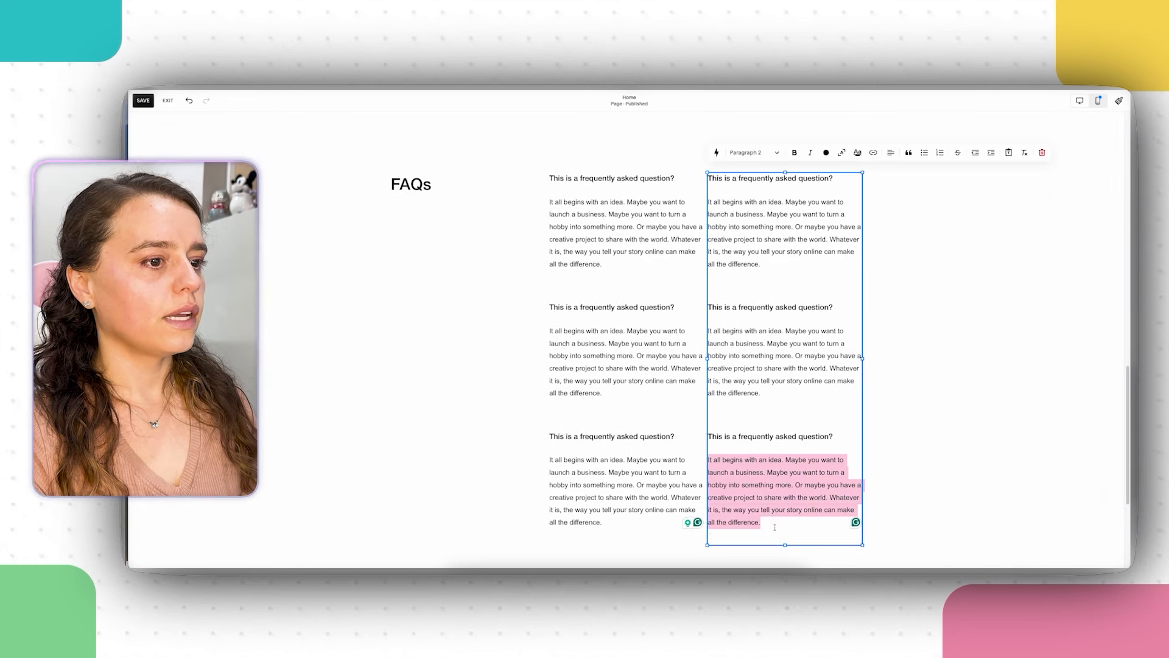
{"action": "left_click_drag", "start_coordinate": [771, 522], "coordinate": [675, 434]}
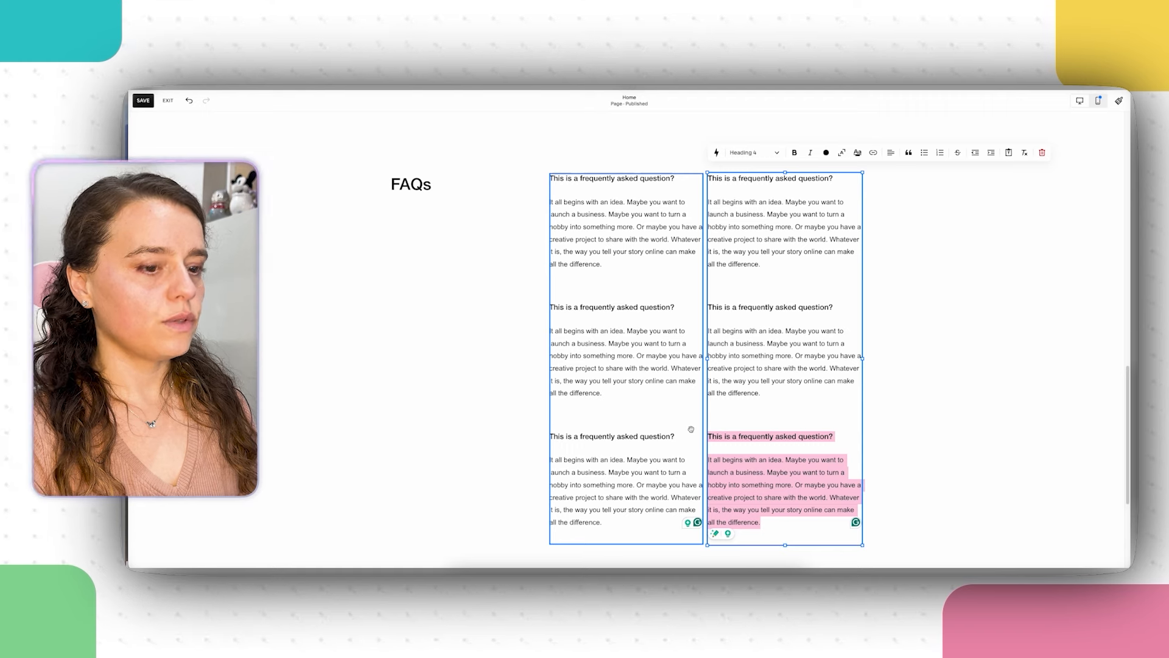
{"action": "left_click", "coordinate": [691, 430]}
{"action": "left_click_drag", "start_coordinate": [603, 523], "coordinate": [523, 435]}
{"action": "key", "text": "BackSpace"}
{"action": "right_click", "coordinate": [669, 437]}
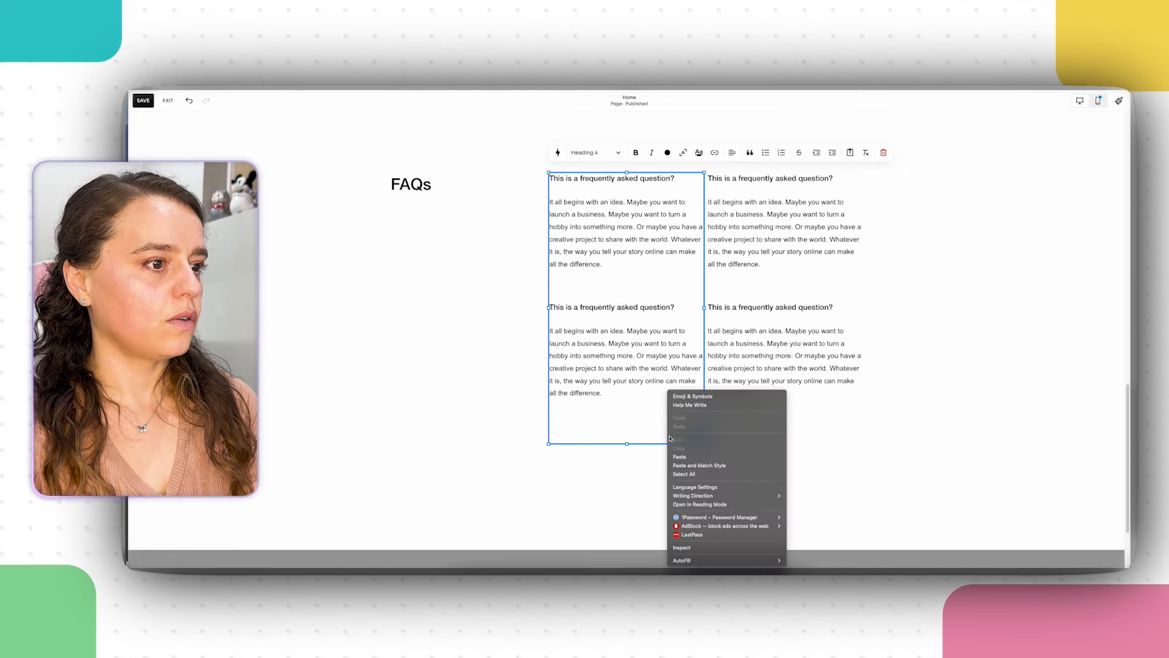
{"action": "left_click", "coordinate": [698, 457]}
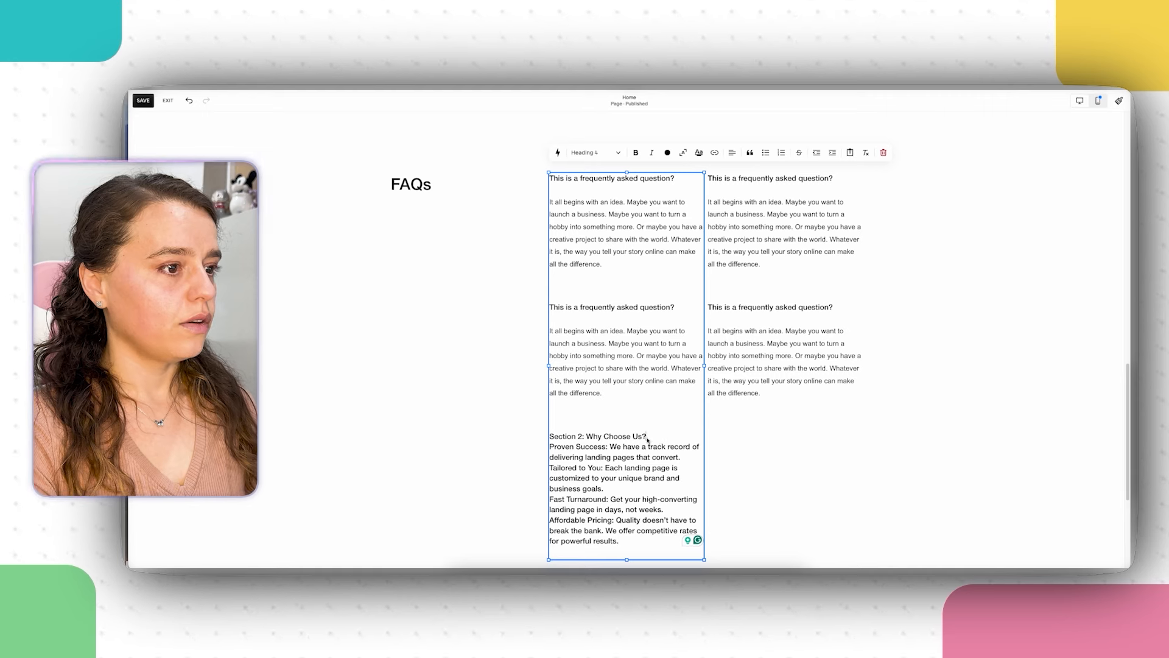
Step: Move 'Why Choose Us?' from the pasted text into the section heading, replacing FAQs
{"action": "left_click_drag", "start_coordinate": [647, 440], "coordinate": [586, 437]}
{"action": "key", "text": "super+c"}
{"action": "right_click", "coordinate": [614, 436]}
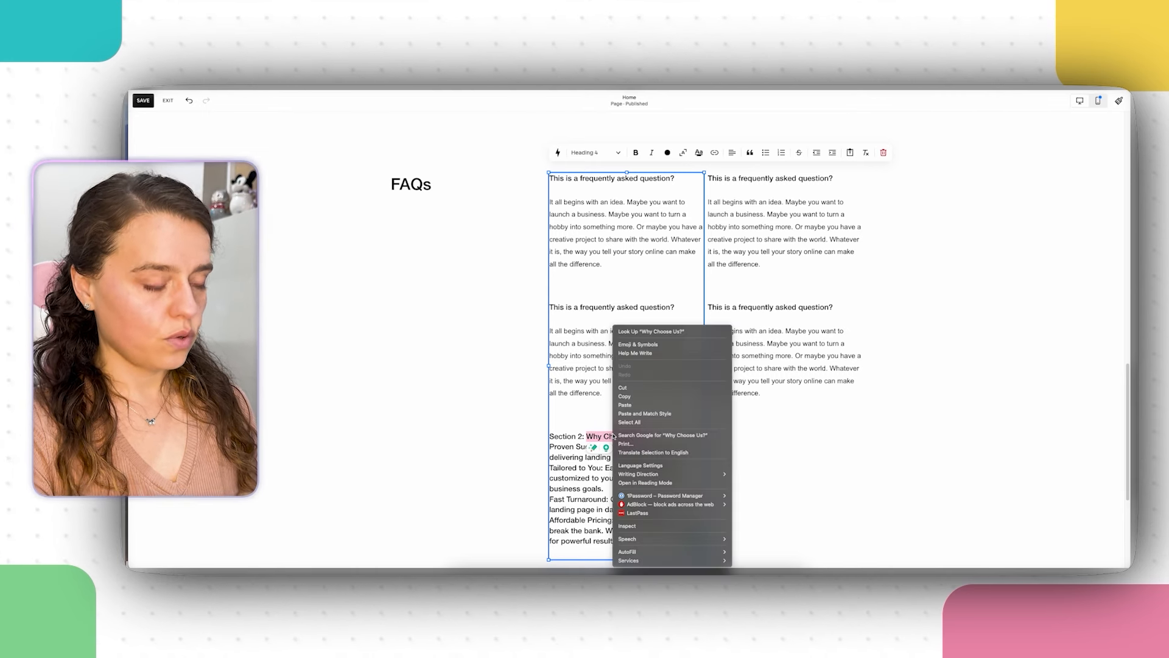
{"action": "left_click", "coordinate": [628, 388]}
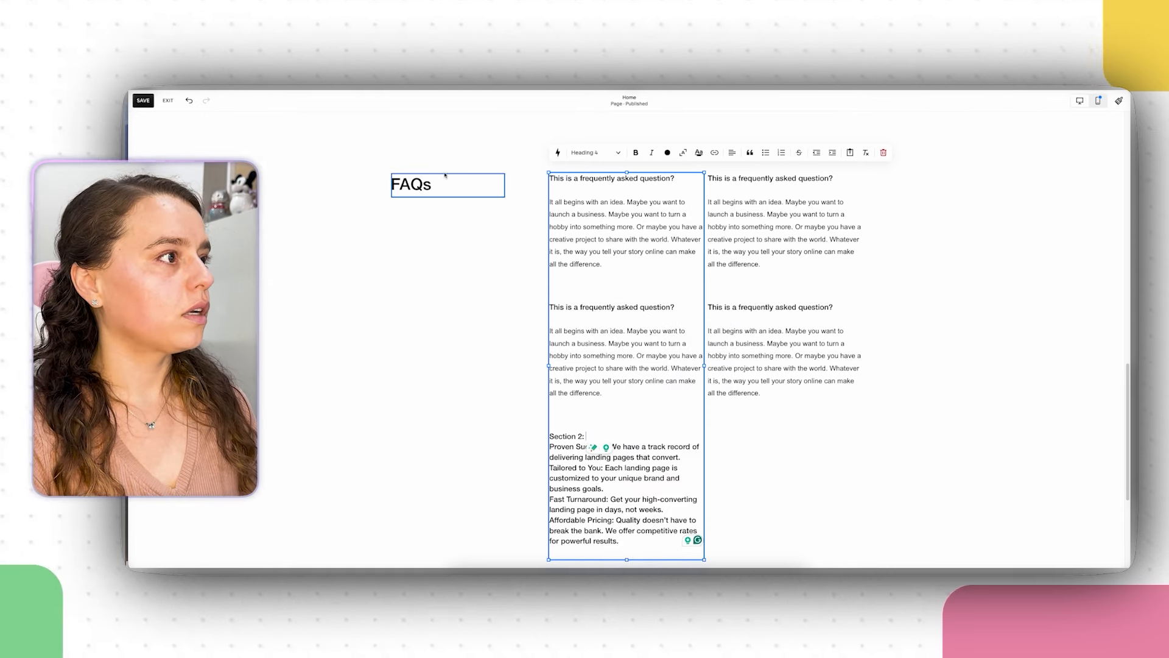
{"action": "double_click", "coordinate": [412, 185]}
{"action": "right_click", "coordinate": [412, 189]}
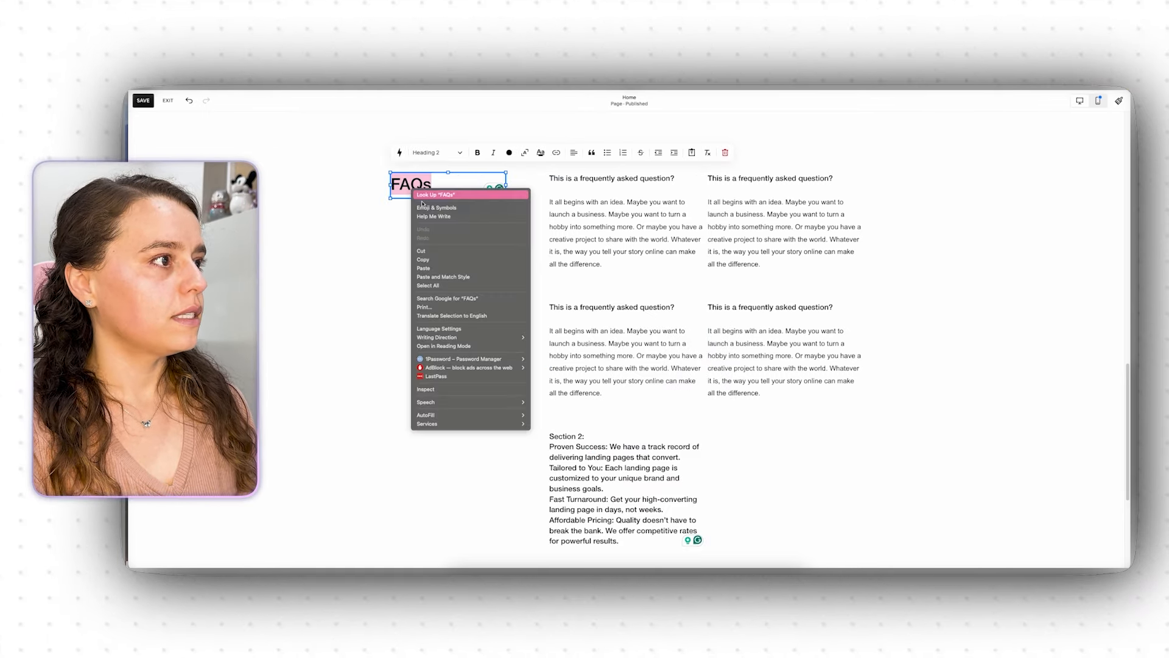
{"action": "left_click", "coordinate": [443, 269]}
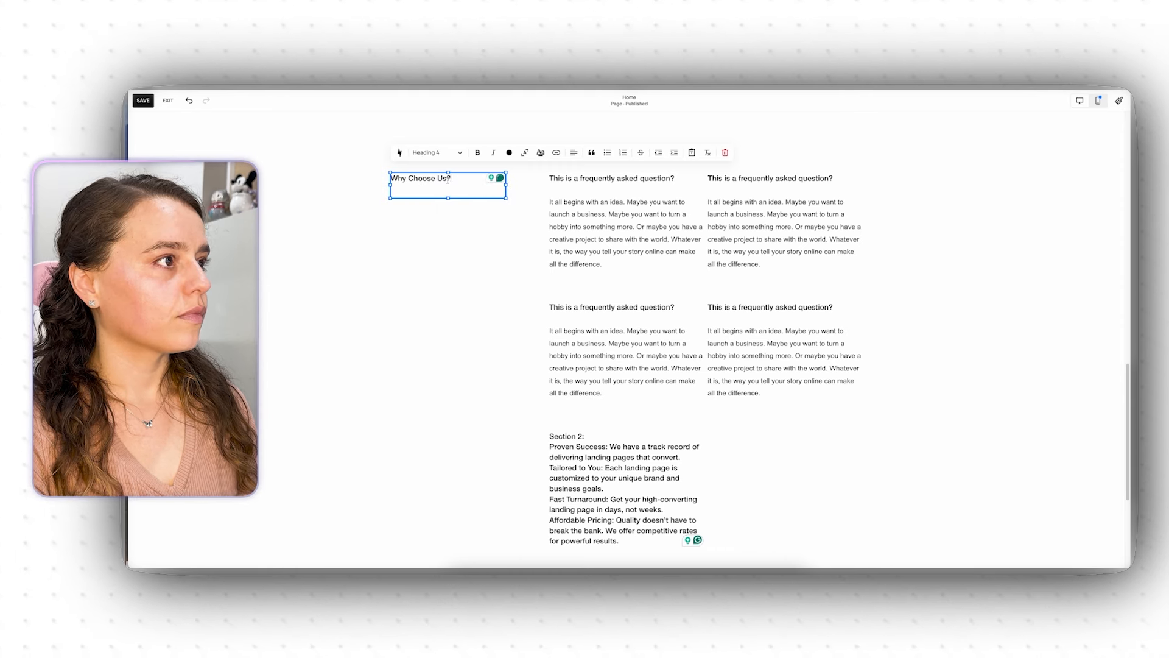
{"action": "left_click", "coordinate": [188, 100]}
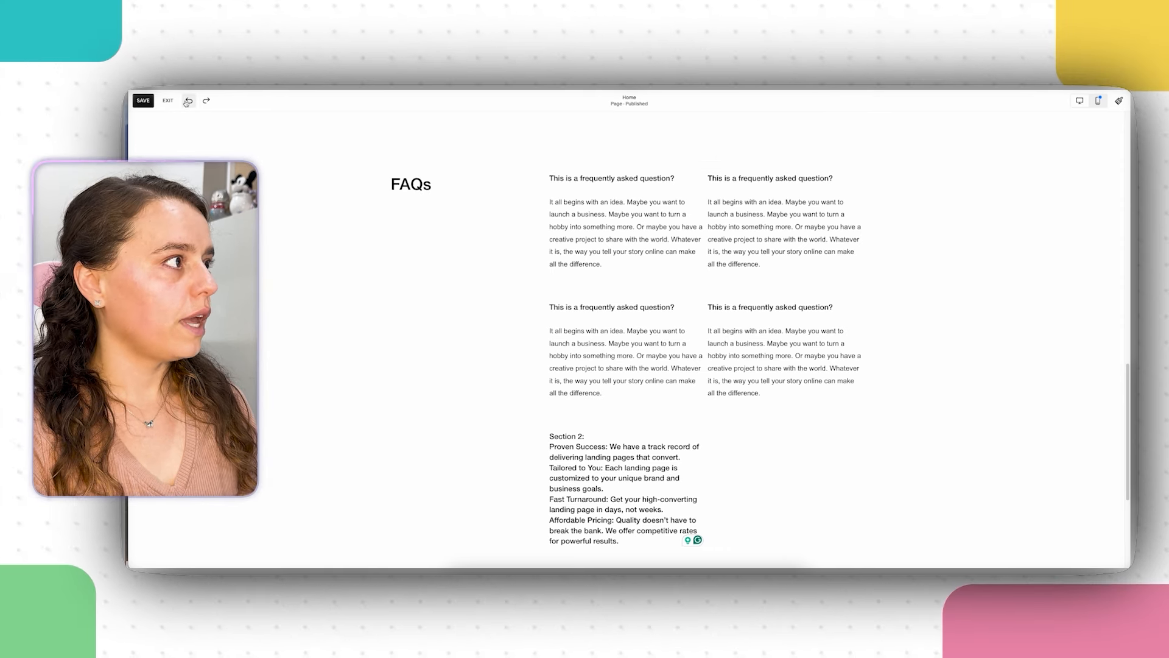
{"action": "left_click", "coordinate": [412, 184]}
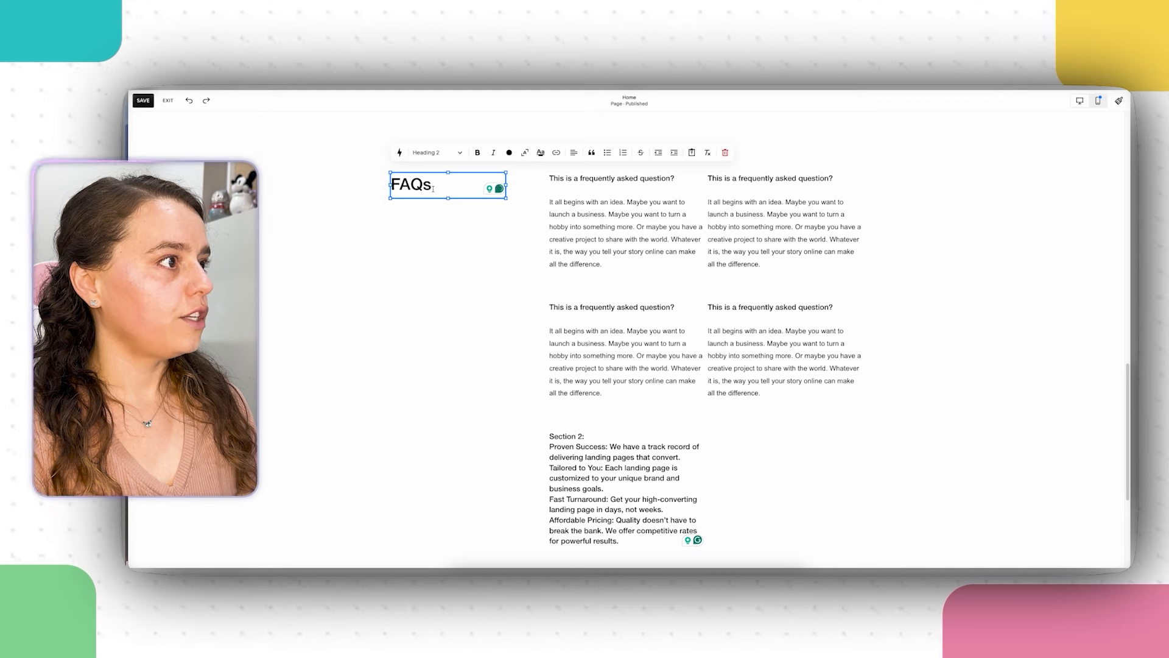
{"action": "double_click", "coordinate": [433, 187]}
{"action": "right_click", "coordinate": [407, 182]}
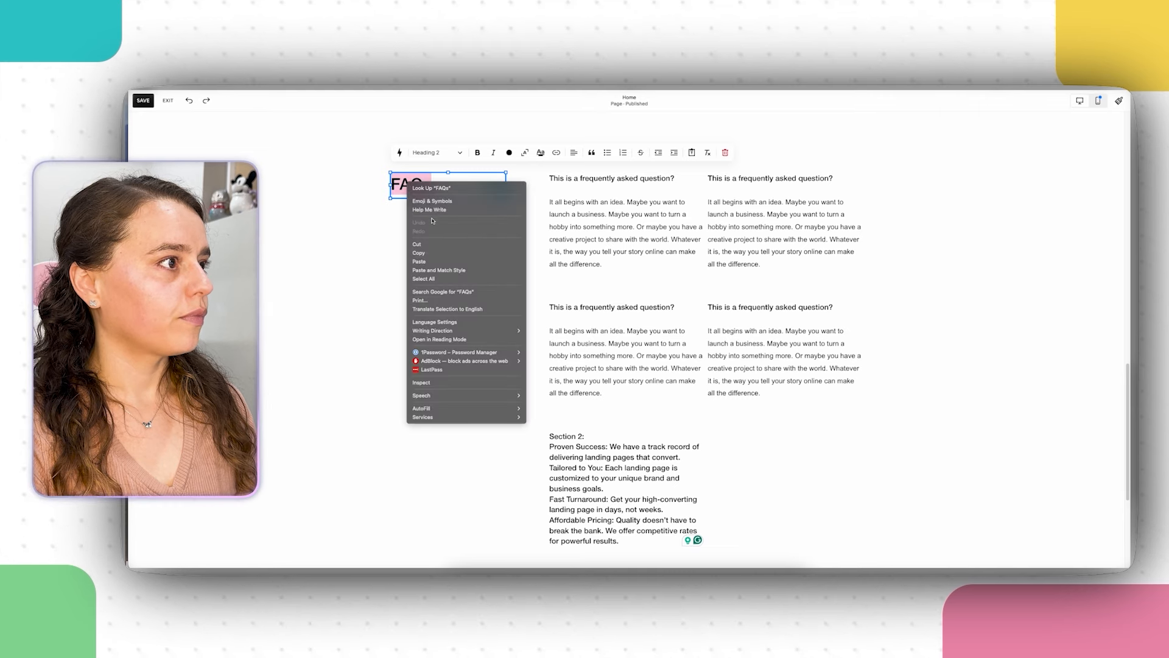
{"action": "left_click", "coordinate": [435, 270]}
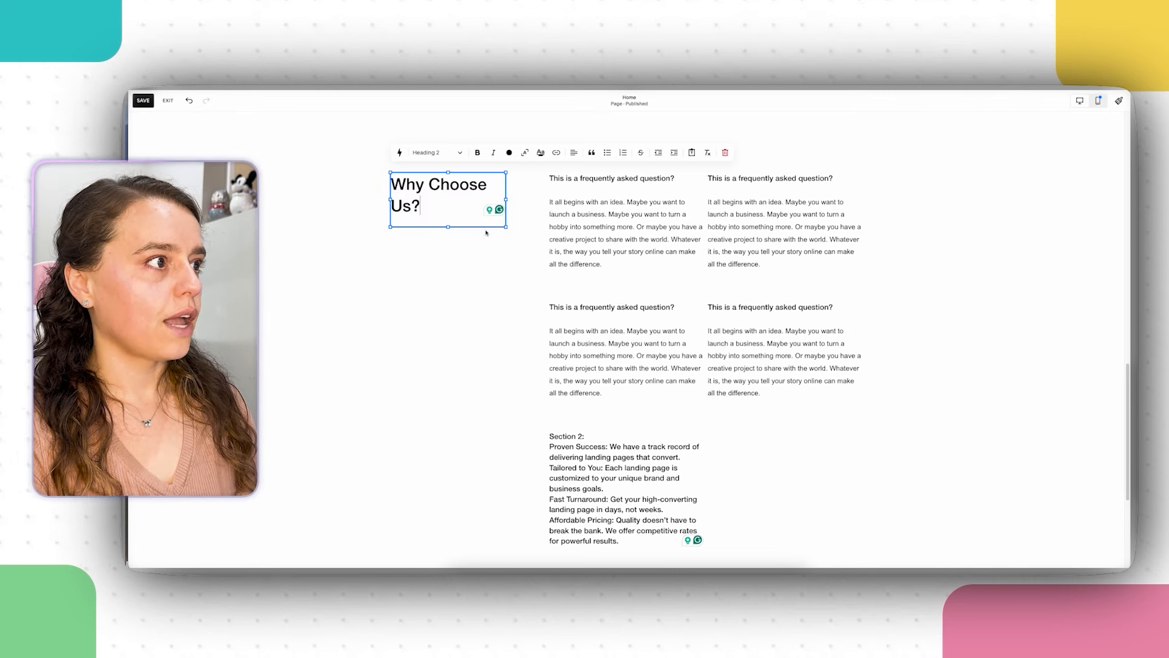
{"action": "left_click", "coordinate": [607, 449]}
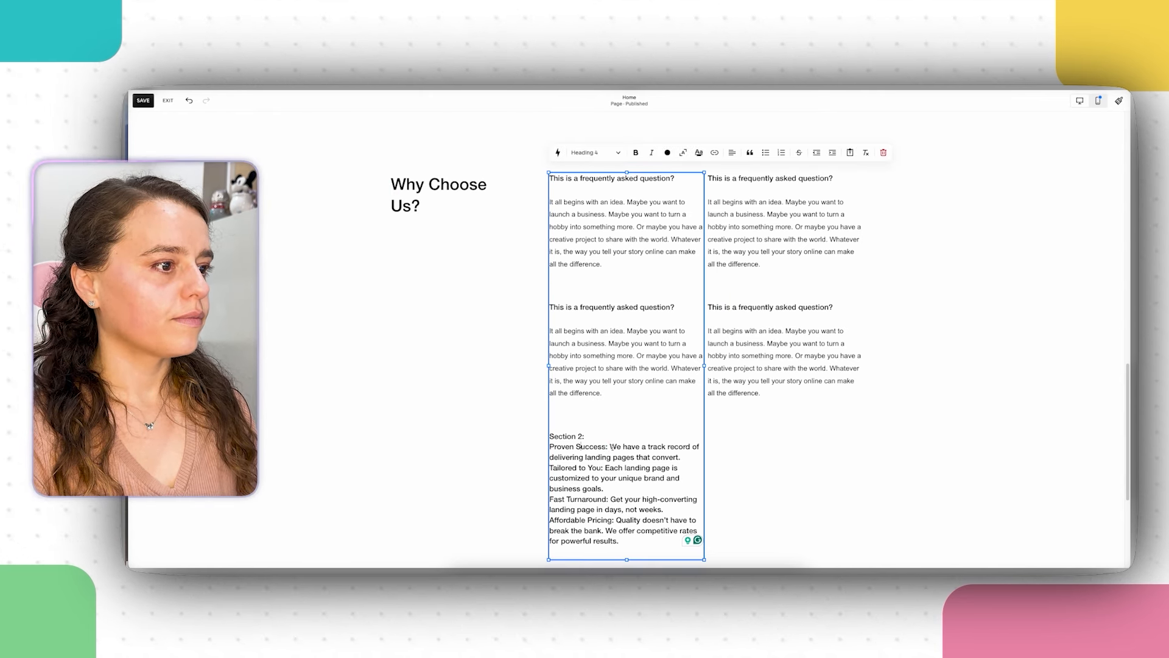
Step: Fill the first left FAQ slot with the Proven Success heading and description
{"action": "left_click_drag", "start_coordinate": [606, 446], "coordinate": [563, 447]}
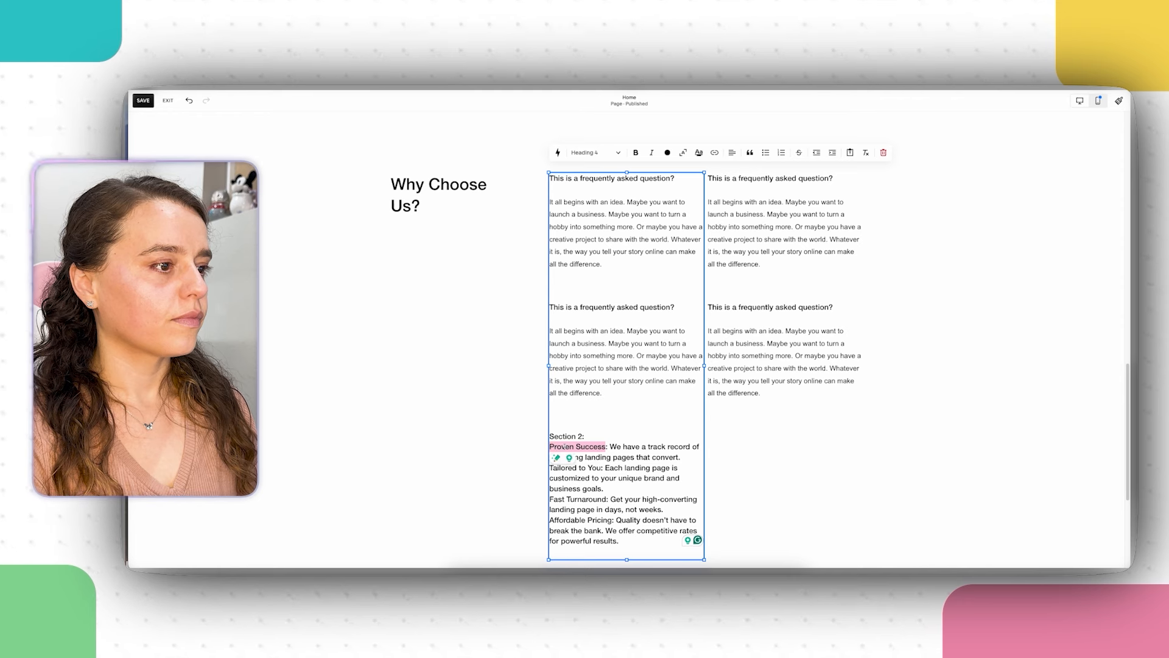
{"action": "right_click", "coordinate": [565, 447]}
{"action": "left_click", "coordinate": [584, 397]}
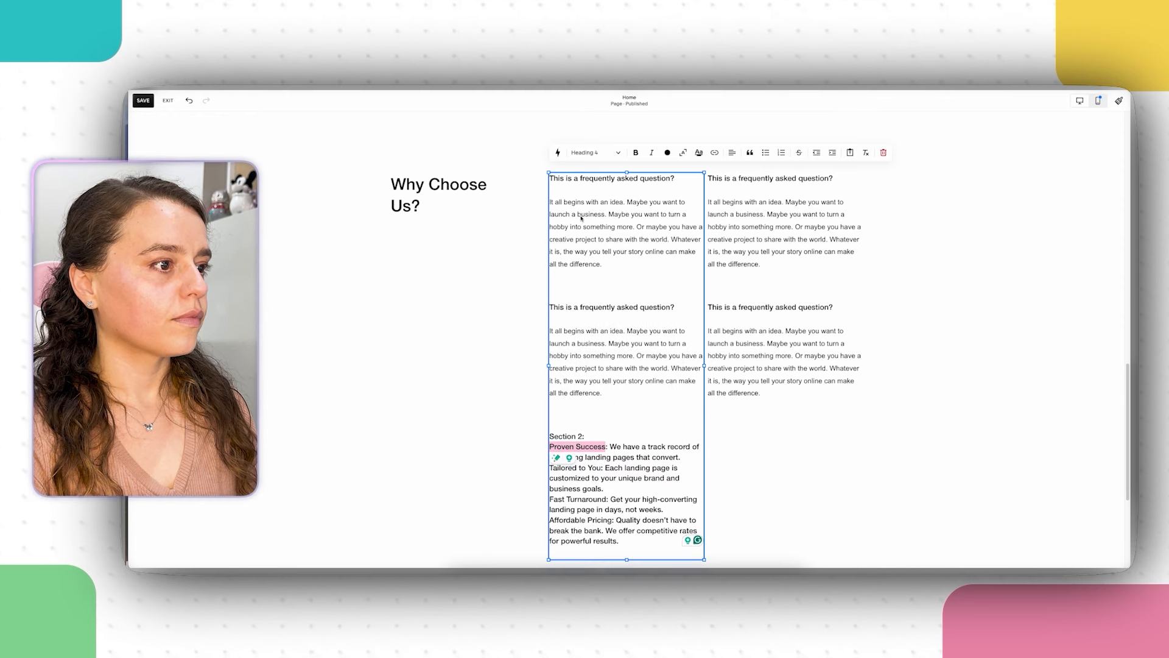
{"action": "triple_click", "coordinate": [586, 178]}
{"action": "right_click", "coordinate": [586, 177]}
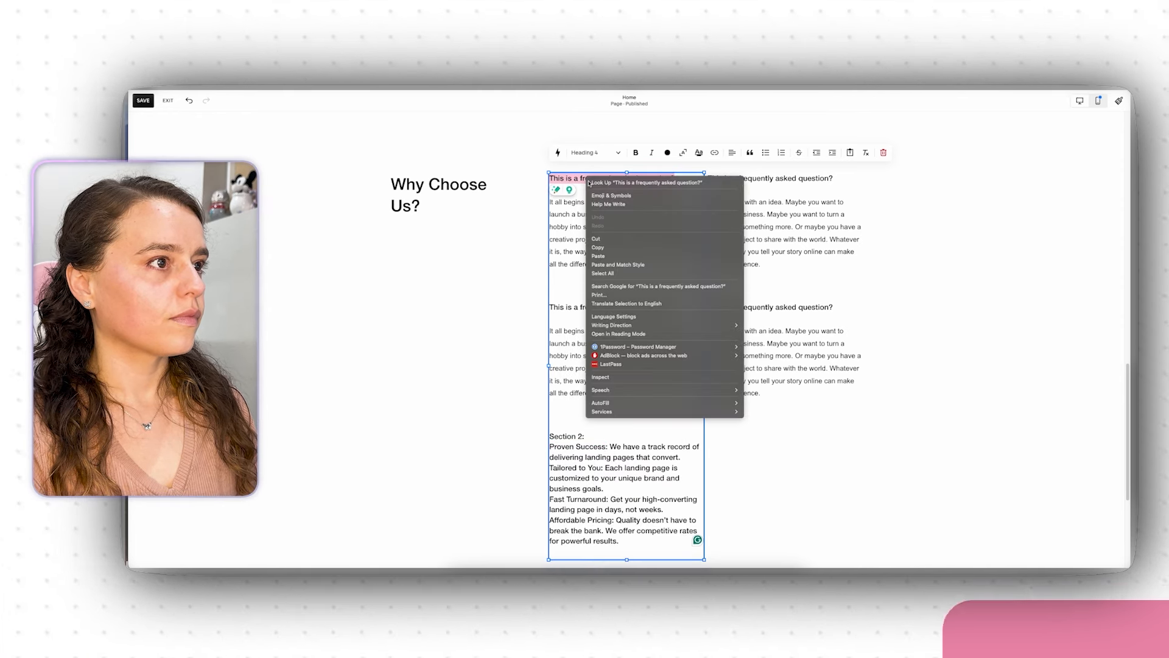
{"action": "left_click", "coordinate": [633, 264]}
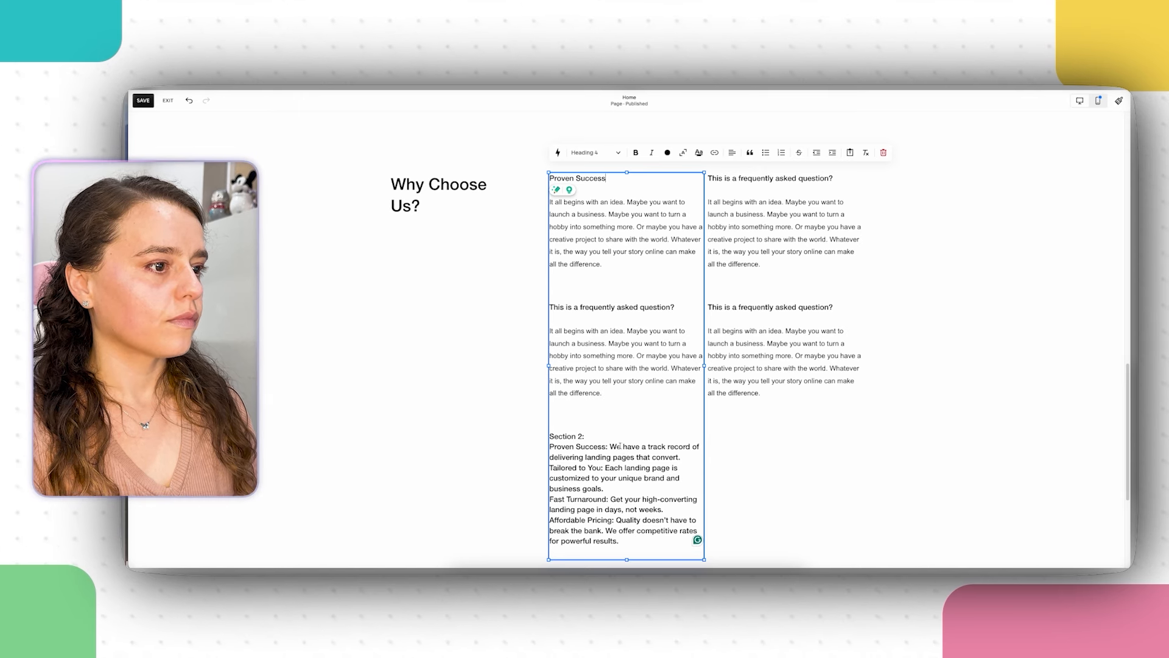
{"action": "left_click_drag", "start_coordinate": [610, 446], "coordinate": [681, 456]}
{"action": "right_click", "coordinate": [673, 457]}
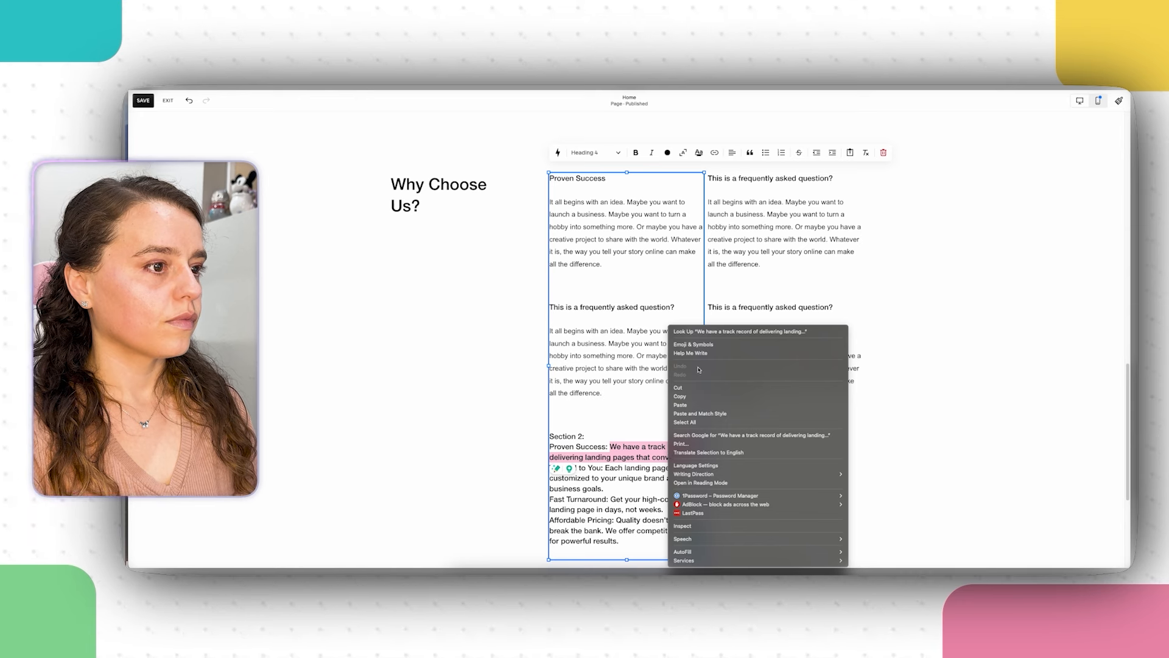
{"action": "left_click", "coordinate": [684, 397]}
{"action": "left_click_drag", "start_coordinate": [603, 265], "coordinate": [550, 201]}
{"action": "right_click", "coordinate": [572, 226]}
{"action": "left_click", "coordinate": [603, 305]}
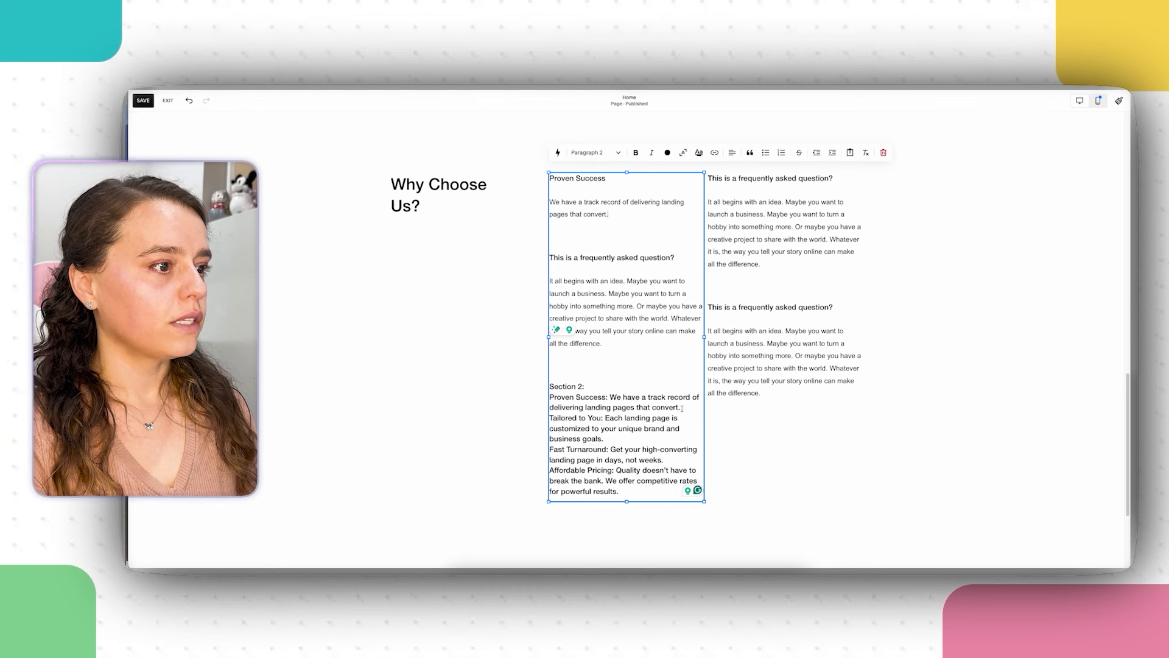
{"action": "left_click_drag", "start_coordinate": [682, 408], "coordinate": [550, 397]}
{"action": "key", "text": "BackSpace"}
Step: Move Tailored to You and its description into the right column's first slot
{"action": "left_click", "coordinate": [601, 397]}
{"action": "right_click", "coordinate": [564, 398]}
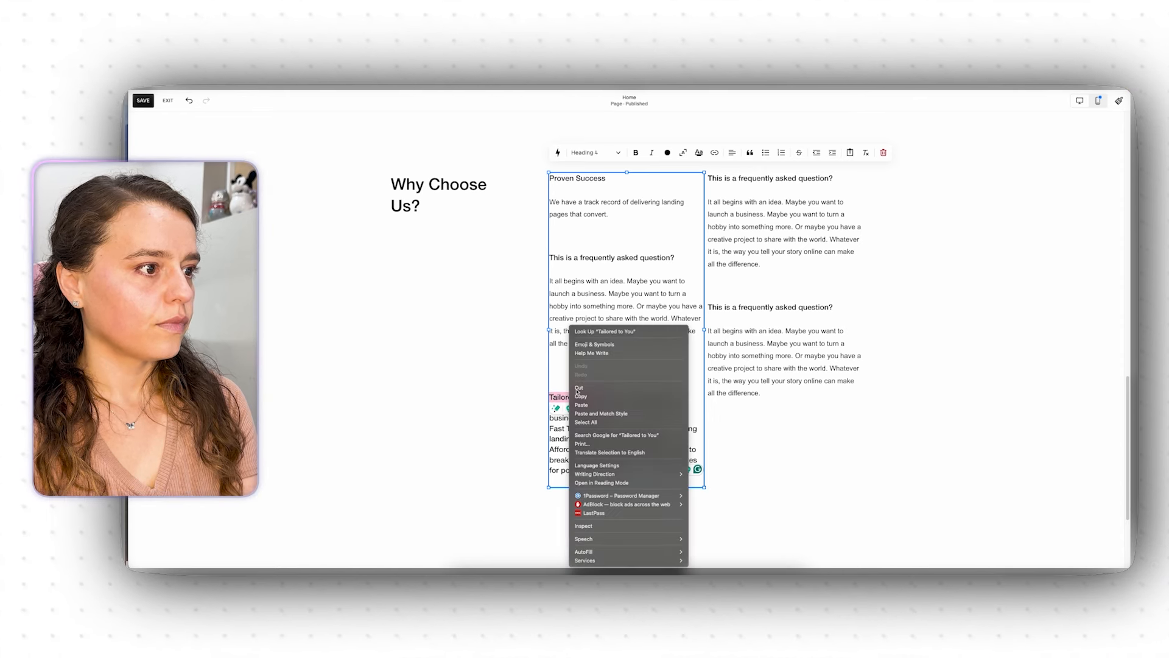
{"action": "left_click", "coordinate": [585, 395]}
{"action": "left_click", "coordinate": [760, 178]}
{"action": "triple_click", "coordinate": [761, 179]}
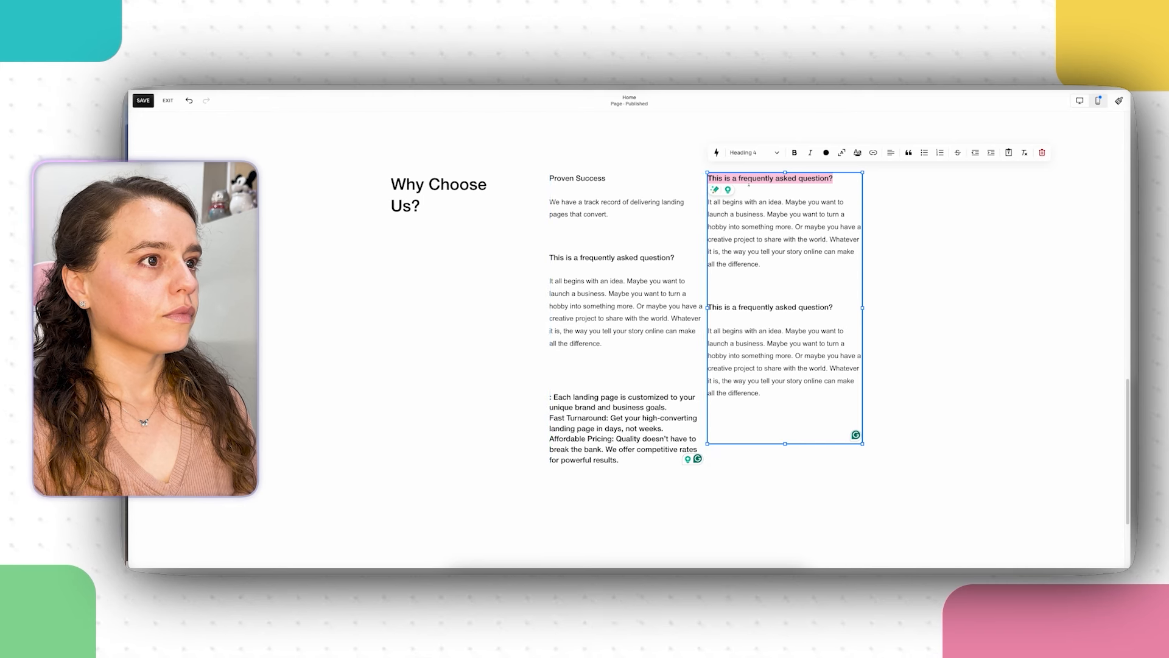
{"action": "right_click", "coordinate": [749, 179]}
{"action": "left_click", "coordinate": [785, 261]}
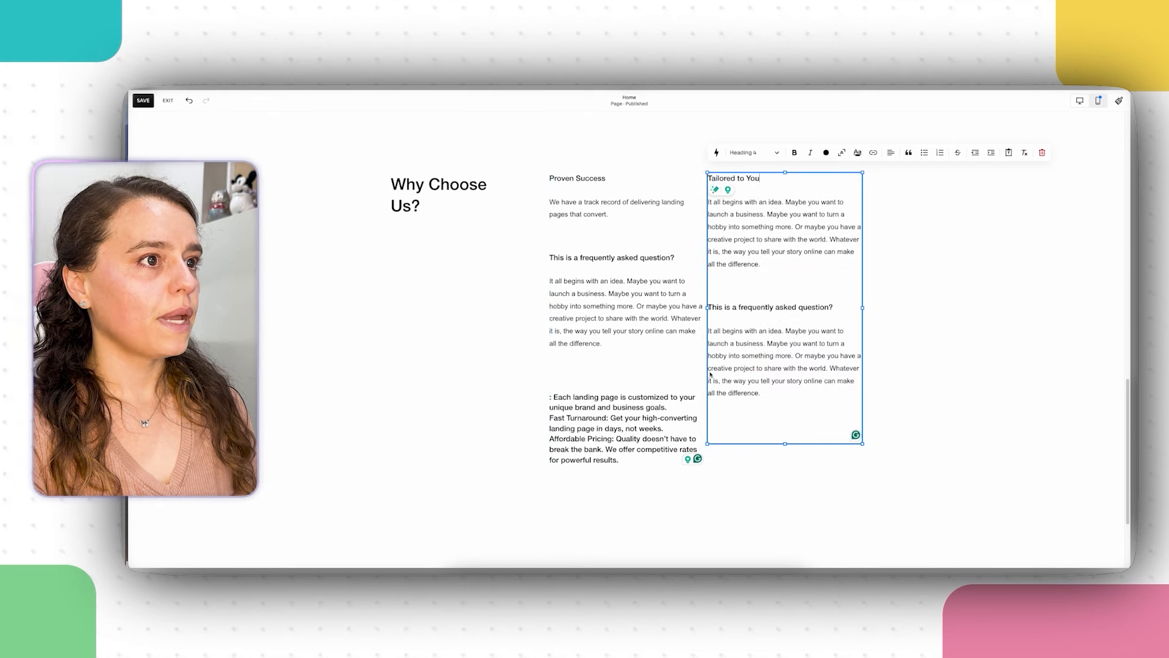
{"action": "left_click", "coordinate": [662, 412]}
{"action": "left_click_drag", "start_coordinate": [668, 407], "coordinate": [555, 398]}
{"action": "right_click", "coordinate": [555, 398]}
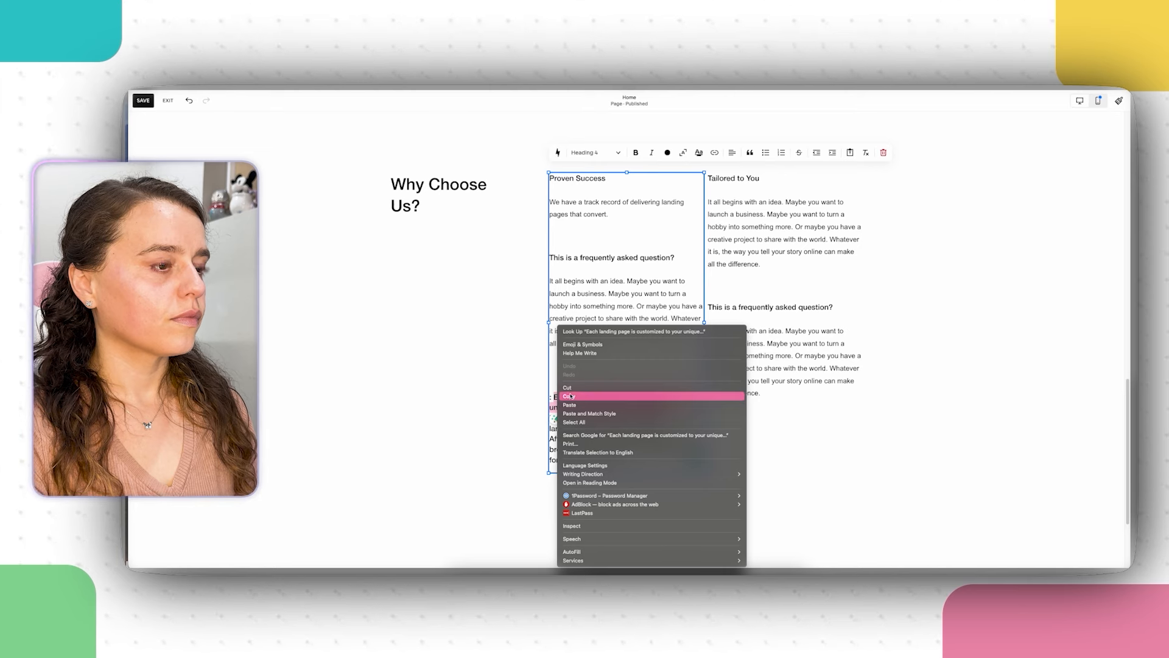
{"action": "left_click", "coordinate": [585, 388]}
{"action": "triple_click", "coordinate": [742, 212]}
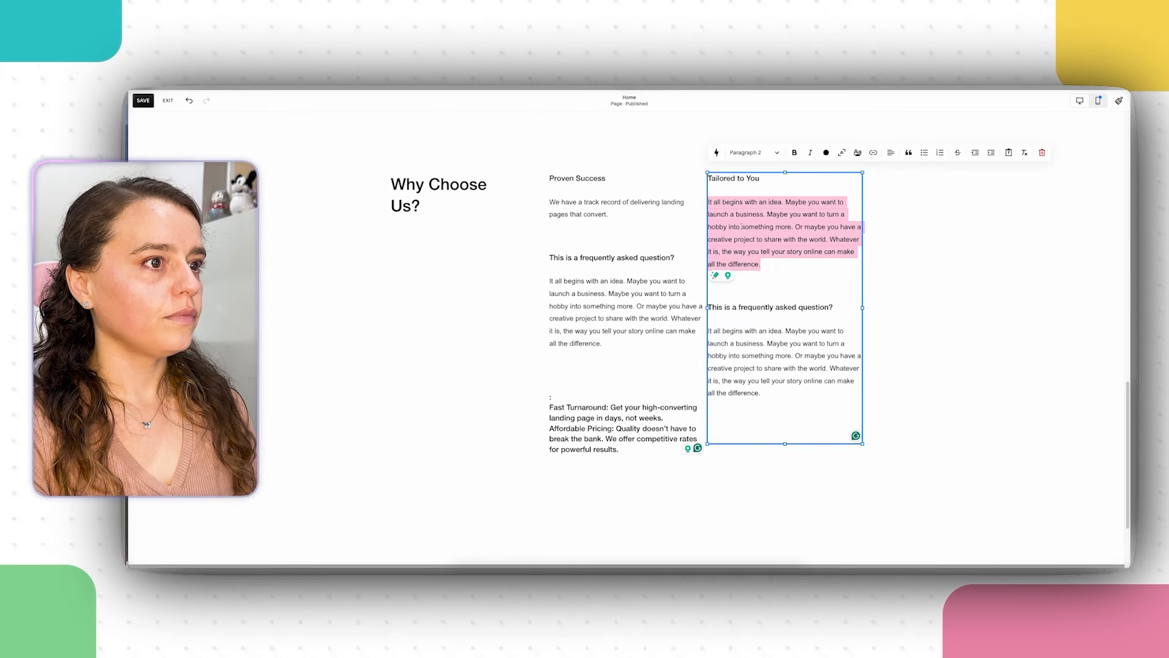
{"action": "right_click", "coordinate": [742, 224]}
{"action": "left_click", "coordinate": [774, 313]}
Step: Move Fast Turnaround and its description into the left column's second slot
{"action": "left_click", "coordinate": [606, 408]}
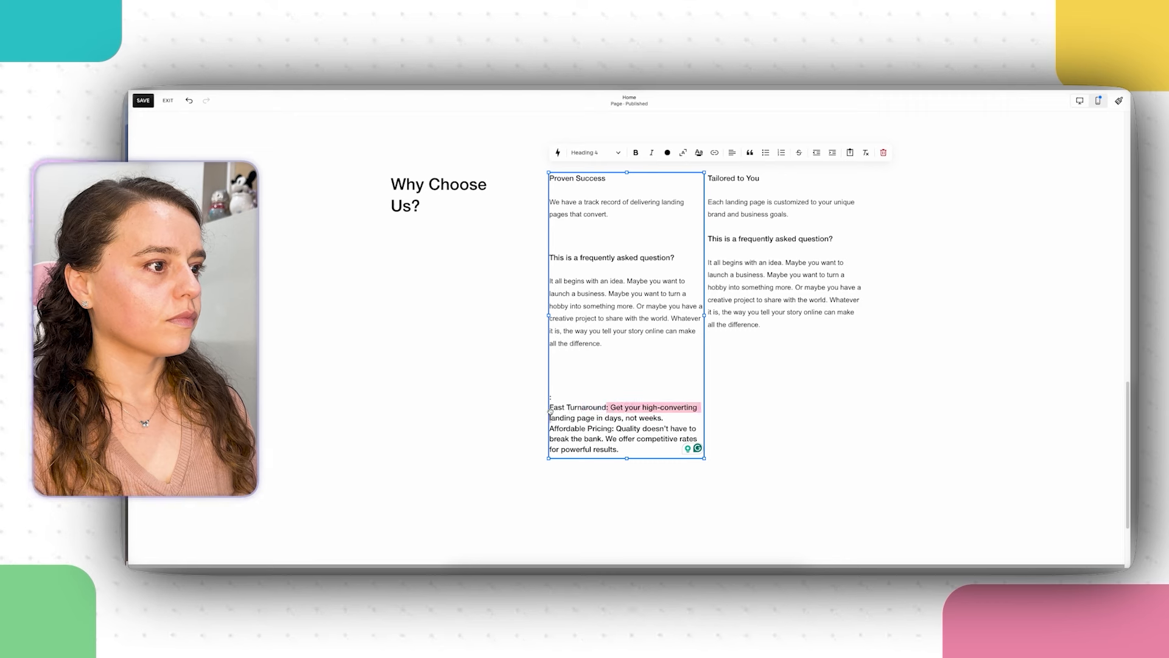
{"action": "left_click_drag", "start_coordinate": [608, 407], "coordinate": [550, 407]}
{"action": "right_click", "coordinate": [566, 408]}
{"action": "left_click", "coordinate": [575, 388]}
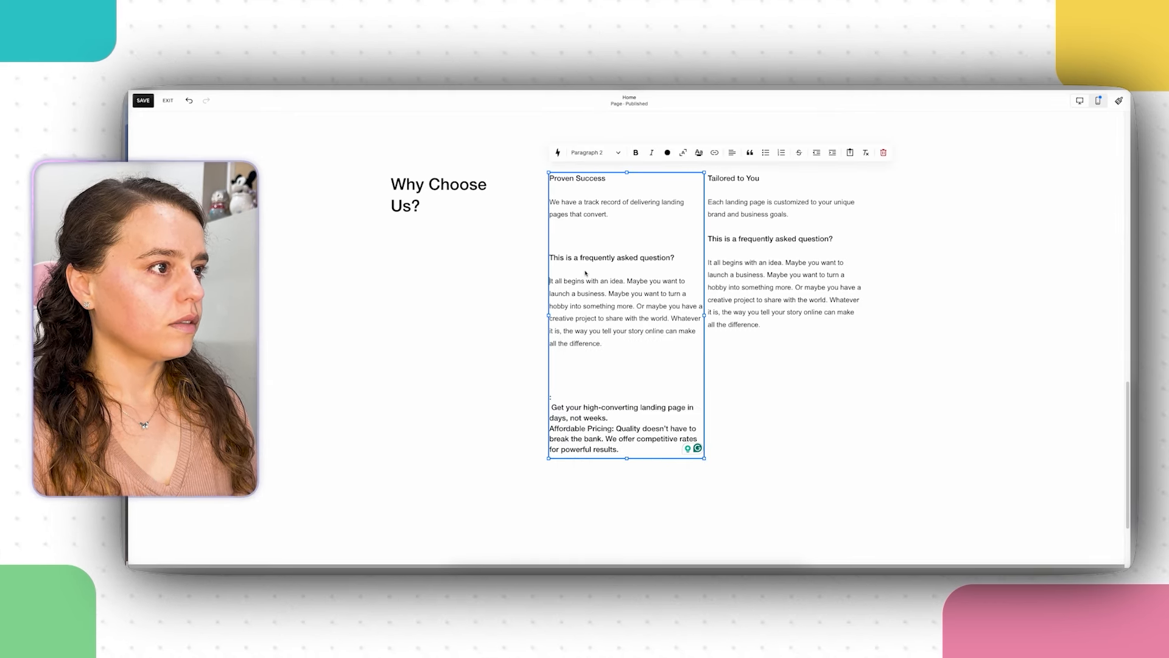
{"action": "left_click_drag", "start_coordinate": [676, 260], "coordinate": [550, 259]}
{"action": "right_click", "coordinate": [568, 260]}
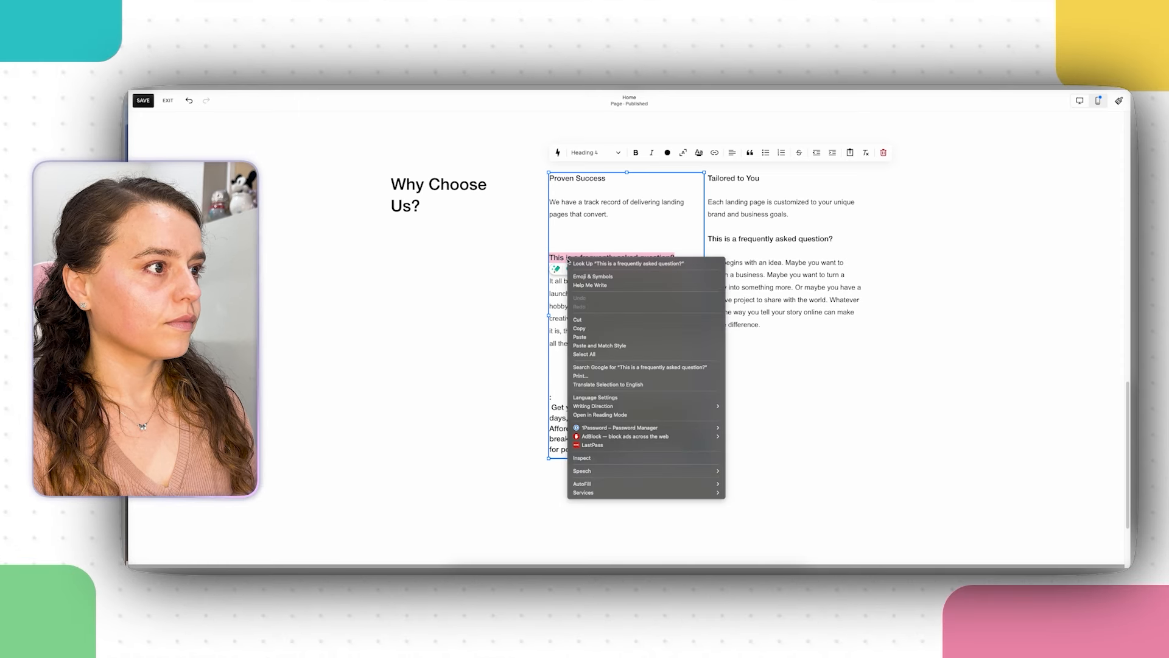
{"action": "left_click", "coordinate": [607, 336]}
{"action": "left_click_drag", "start_coordinate": [607, 418], "coordinate": [550, 407]}
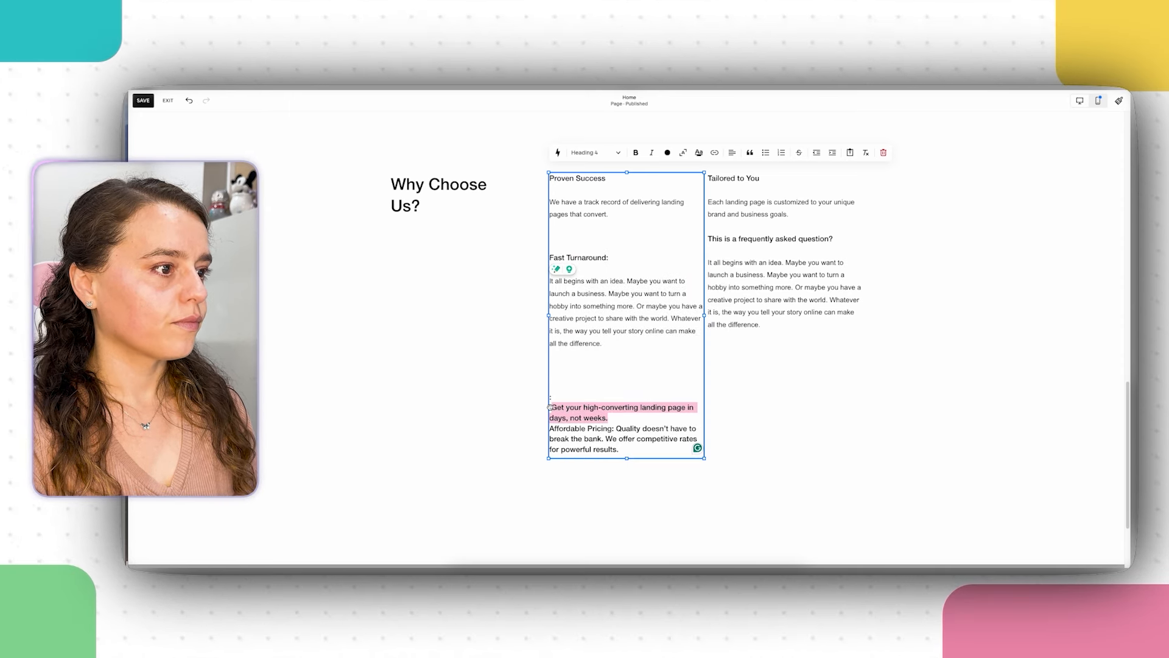
{"action": "right_click", "coordinate": [552, 408]}
{"action": "left_click", "coordinate": [582, 390]}
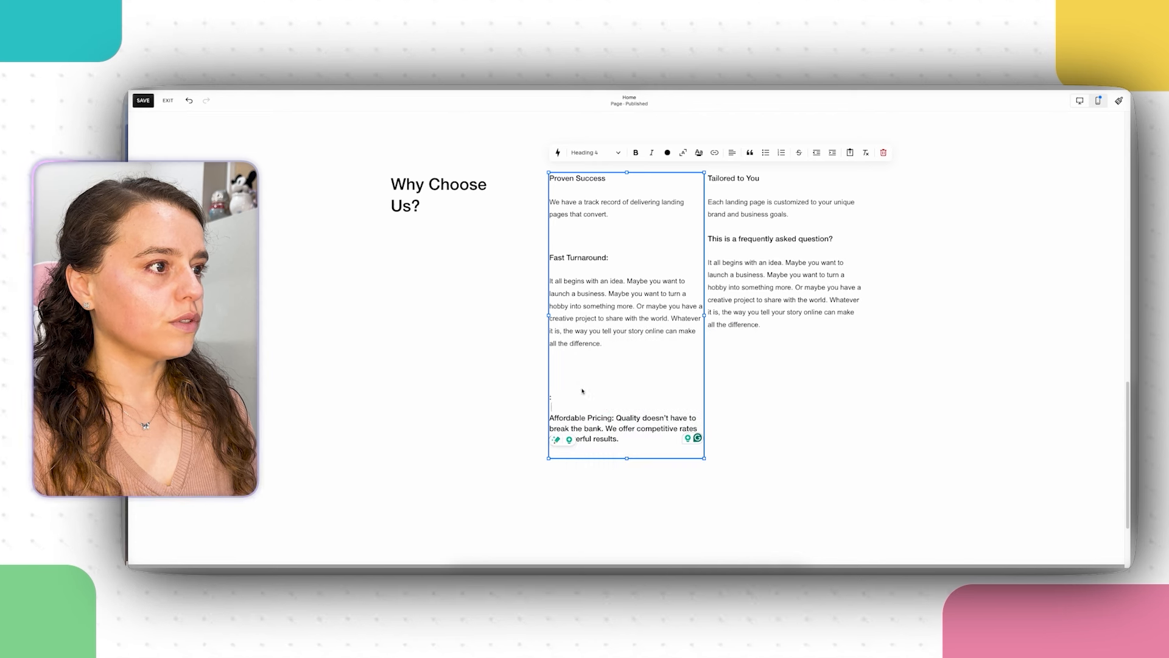
{"action": "triple_click", "coordinate": [571, 280]}
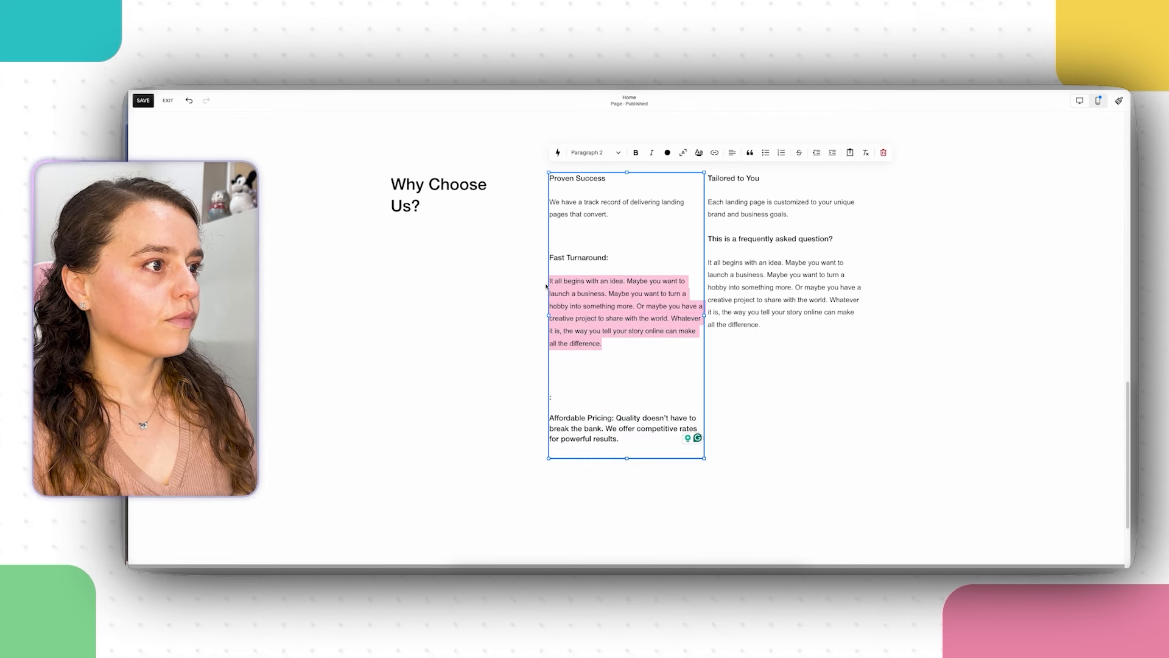
{"action": "right_click", "coordinate": [573, 297]}
{"action": "left_click", "coordinate": [603, 380]}
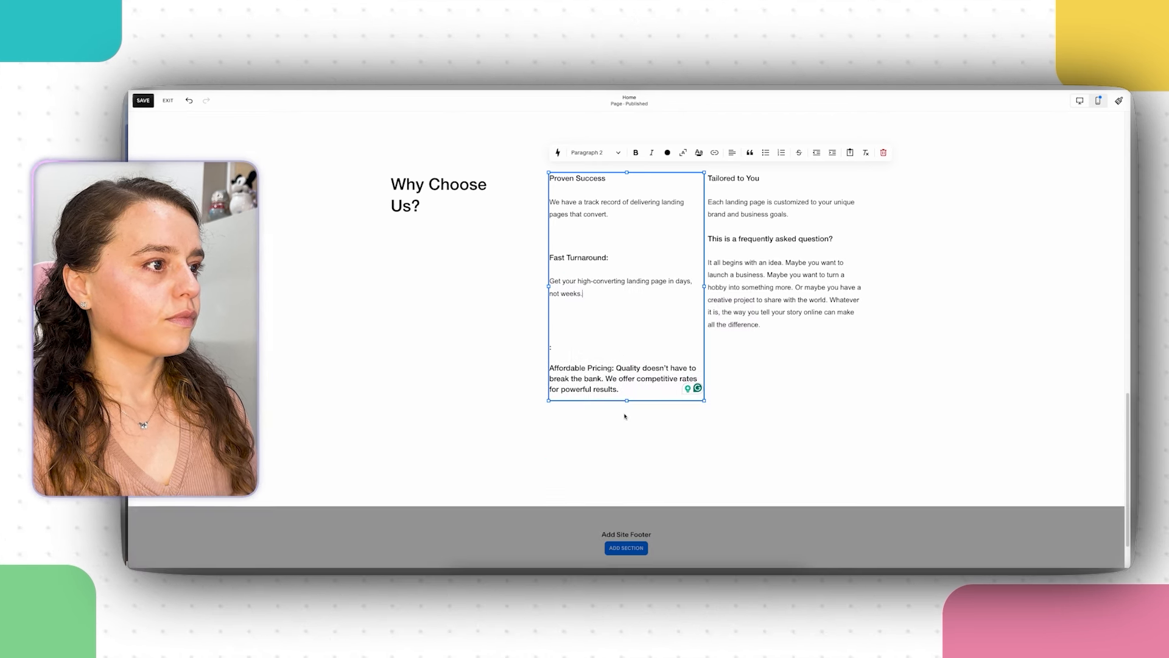
Step: Move Affordable Pricing and its description into the right column's second slot
{"action": "left_click_drag", "start_coordinate": [634, 392], "coordinate": [614, 368]}
{"action": "right_click", "coordinate": [634, 382]}
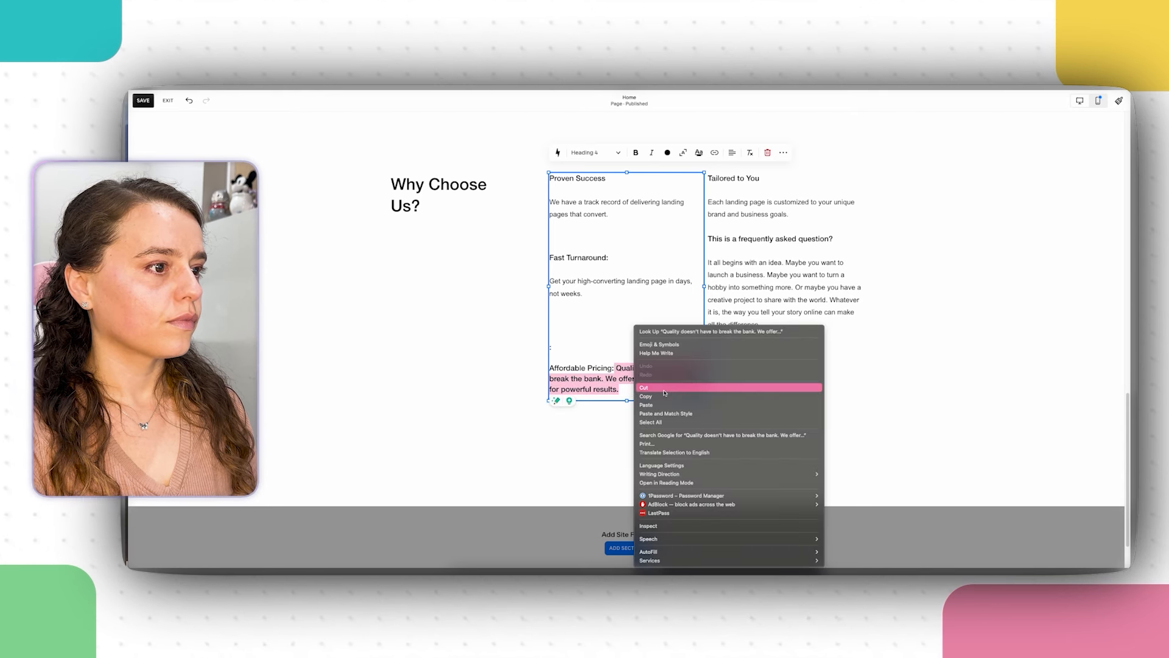
{"action": "left_click", "coordinate": [649, 388]}
{"action": "double_click", "coordinate": [760, 301]}
{"action": "left_click_drag", "start_coordinate": [761, 325], "coordinate": [708, 262]}
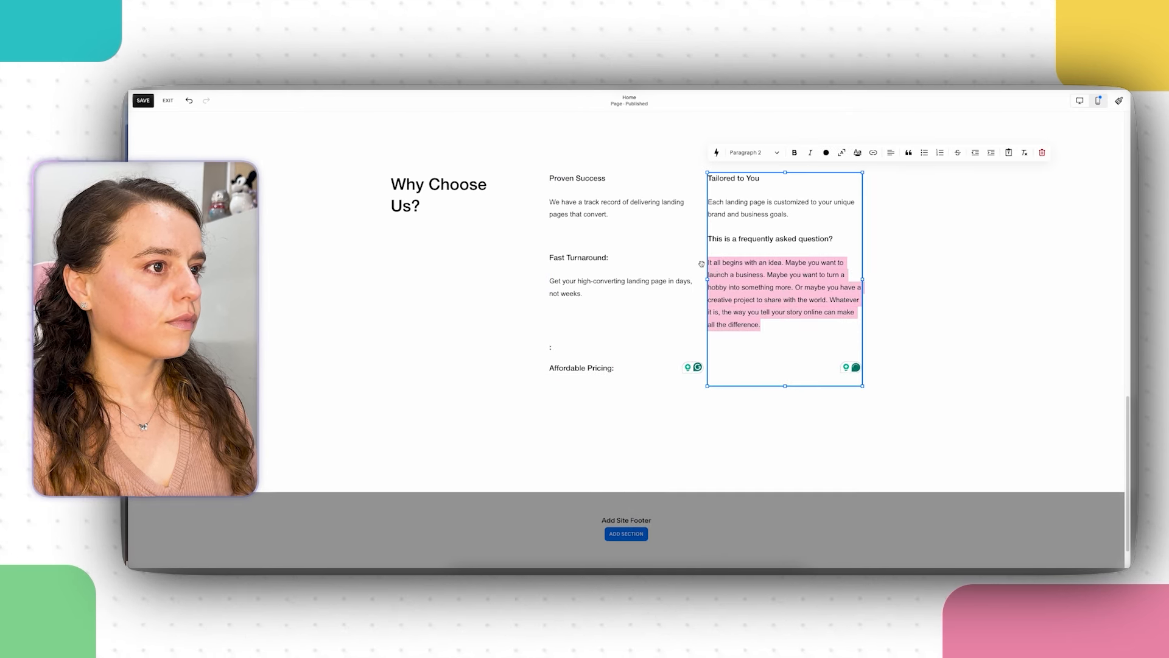
{"action": "right_click", "coordinate": [733, 279]}
{"action": "left_click", "coordinate": [773, 367]}
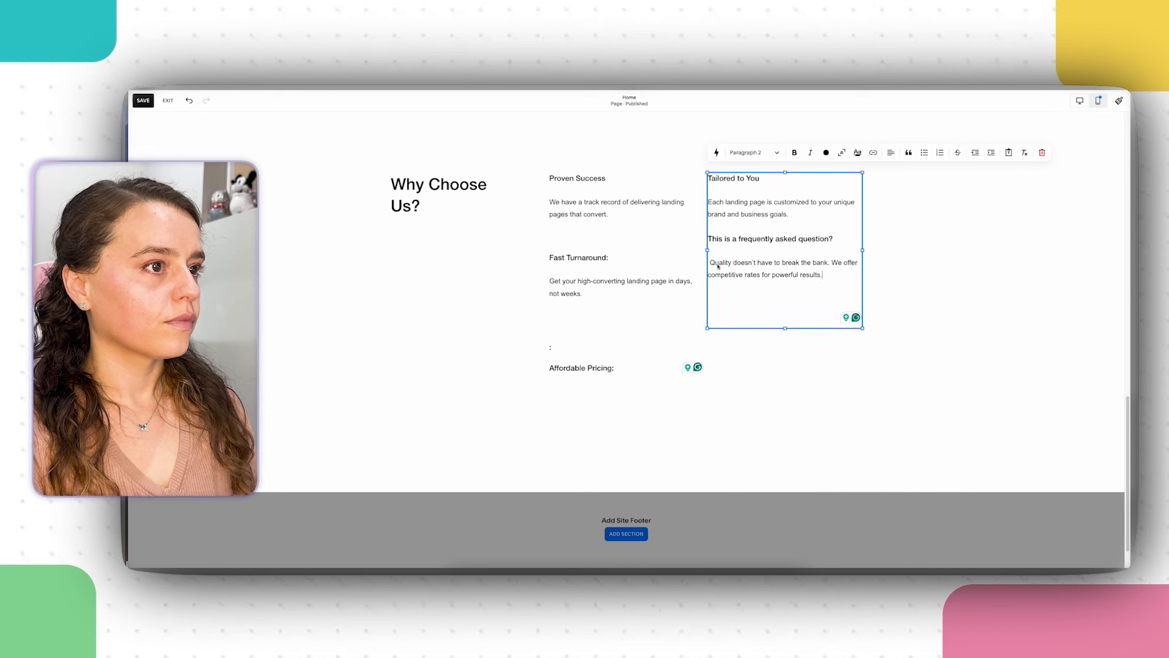
{"action": "left_click", "coordinate": [614, 369]}
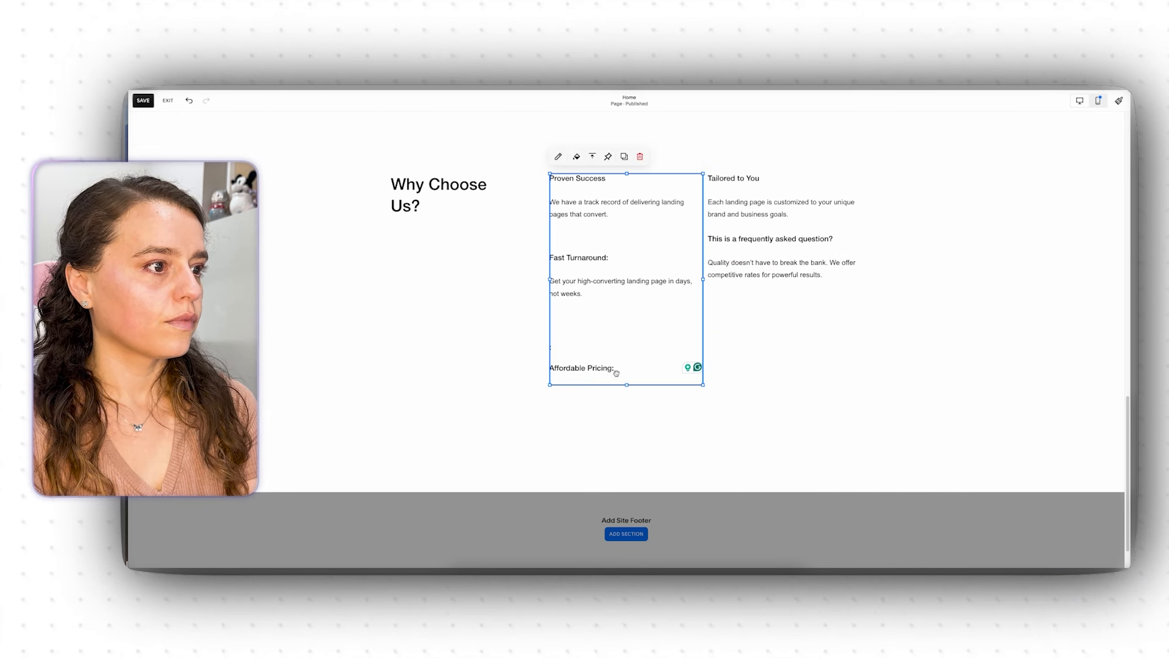
{"action": "left_click", "coordinate": [614, 369]}
{"action": "left_click_drag", "start_coordinate": [614, 369], "coordinate": [562, 365]}
{"action": "right_click", "coordinate": [573, 368]}
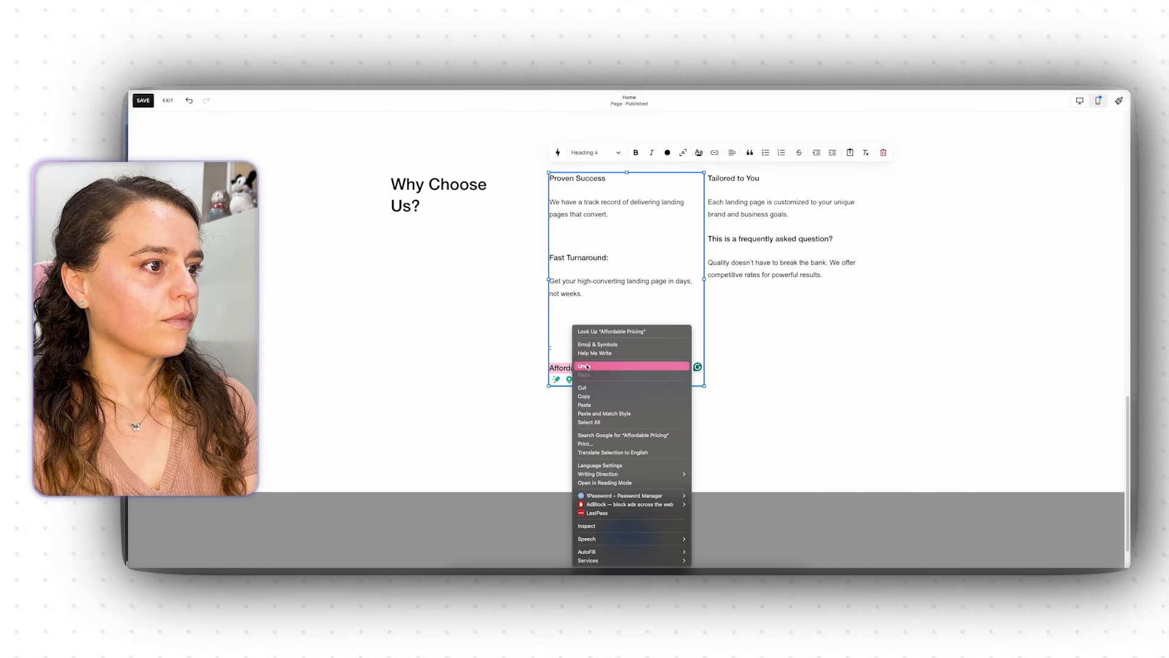
{"action": "left_click", "coordinate": [584, 388]}
{"action": "left_click", "coordinate": [730, 239]}
{"action": "left_click", "coordinate": [731, 239]}
{"action": "triple_click", "coordinate": [731, 239]}
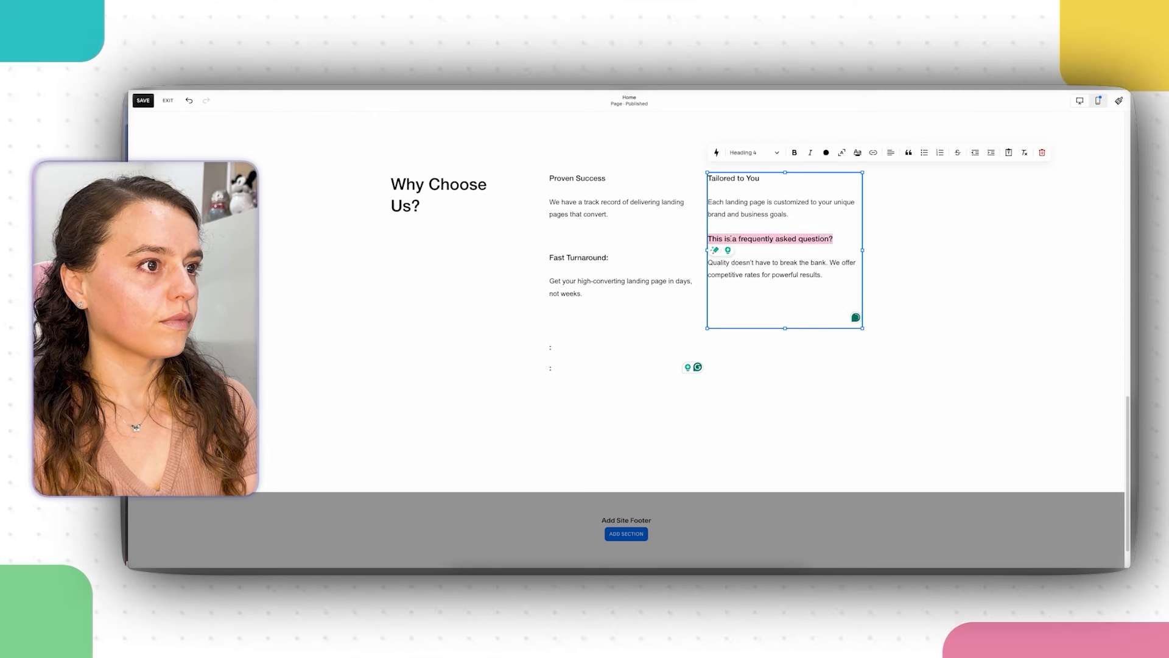
{"action": "right_click", "coordinate": [730, 238]}
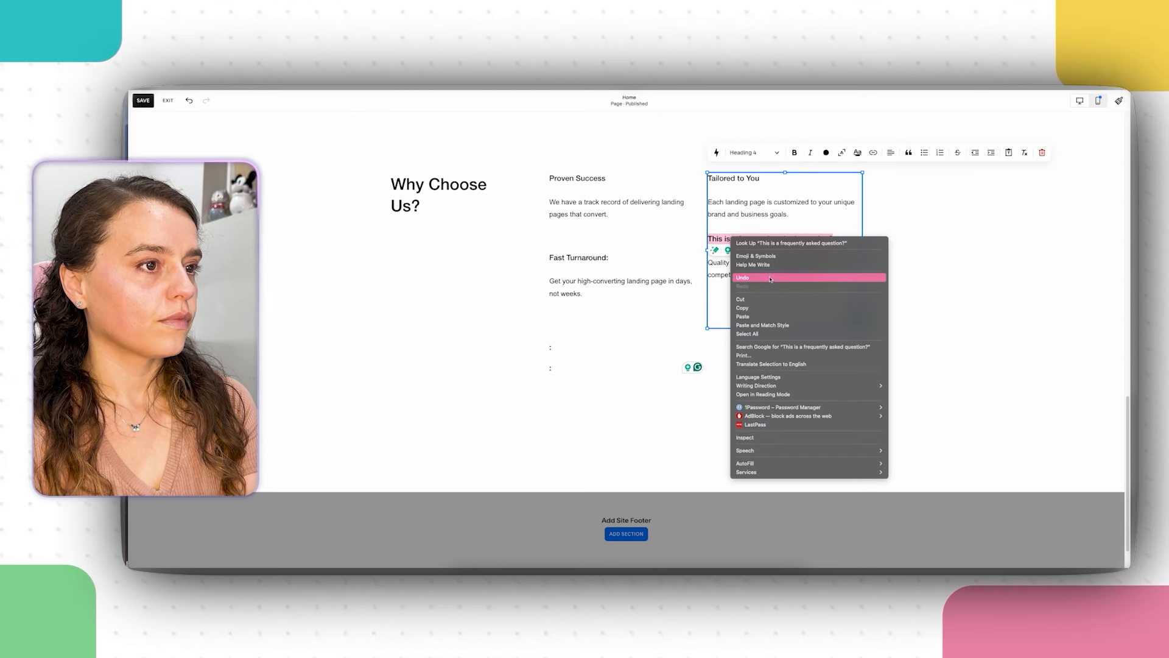
{"action": "left_click", "coordinate": [765, 316]}
Step: Delete the leftover empty lines below the left column's benefits
{"action": "left_click", "coordinate": [582, 358]}
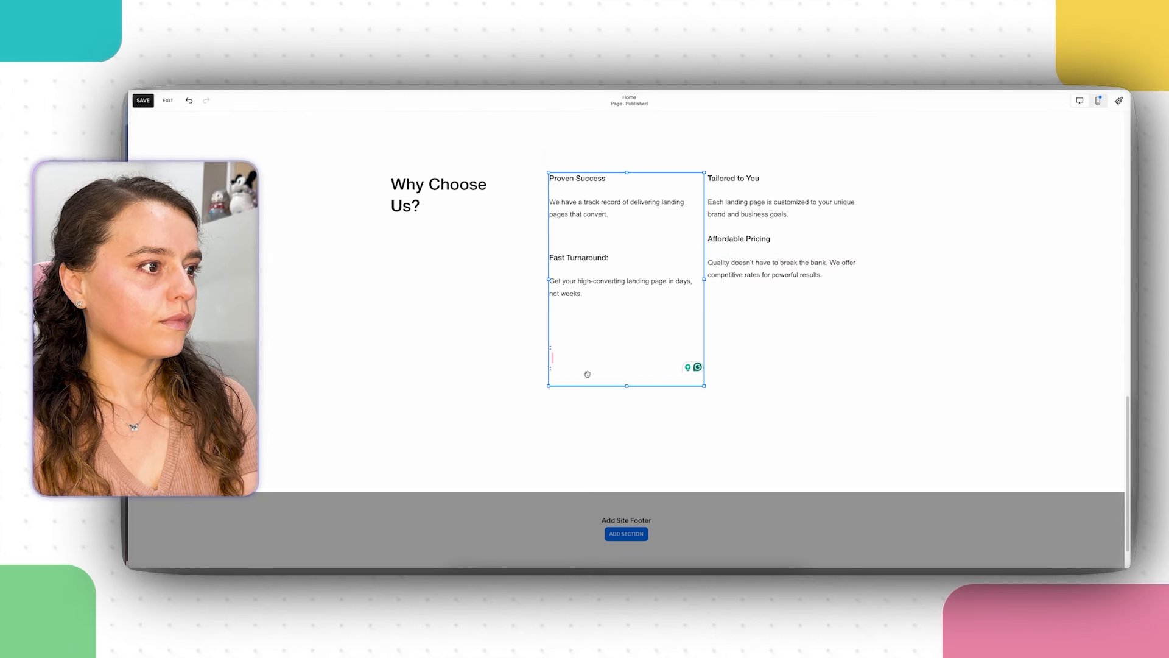
{"action": "key", "text": "BackSpace"}
{"action": "key", "text": "BackSpace"}
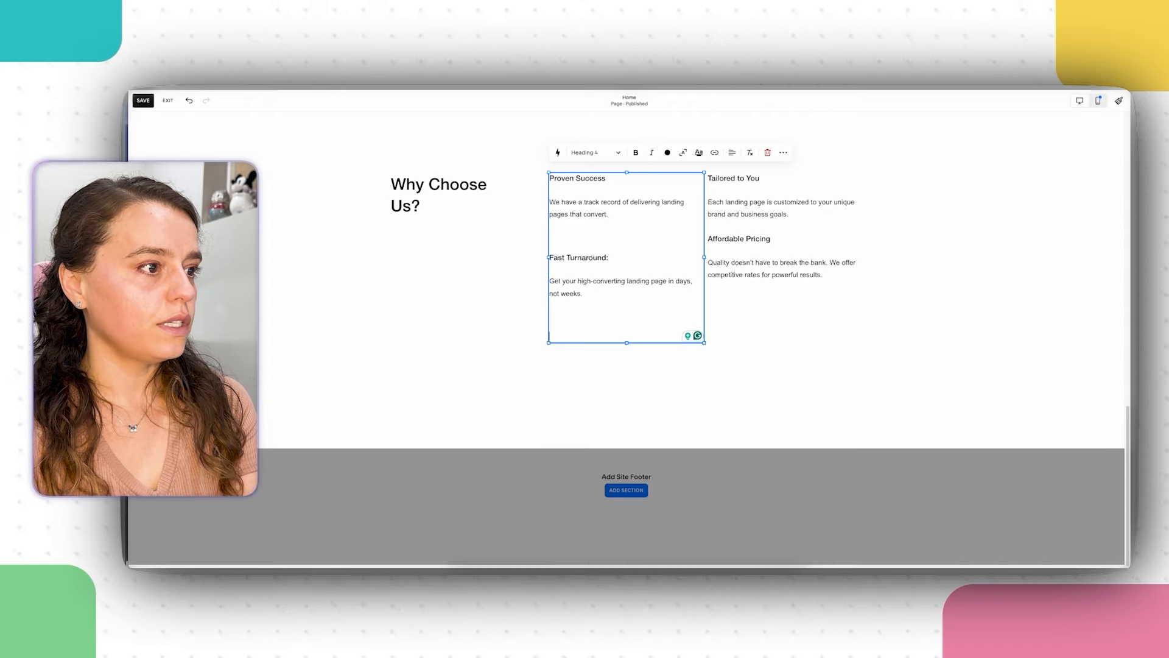
{"action": "key", "text": "BackSpace"}
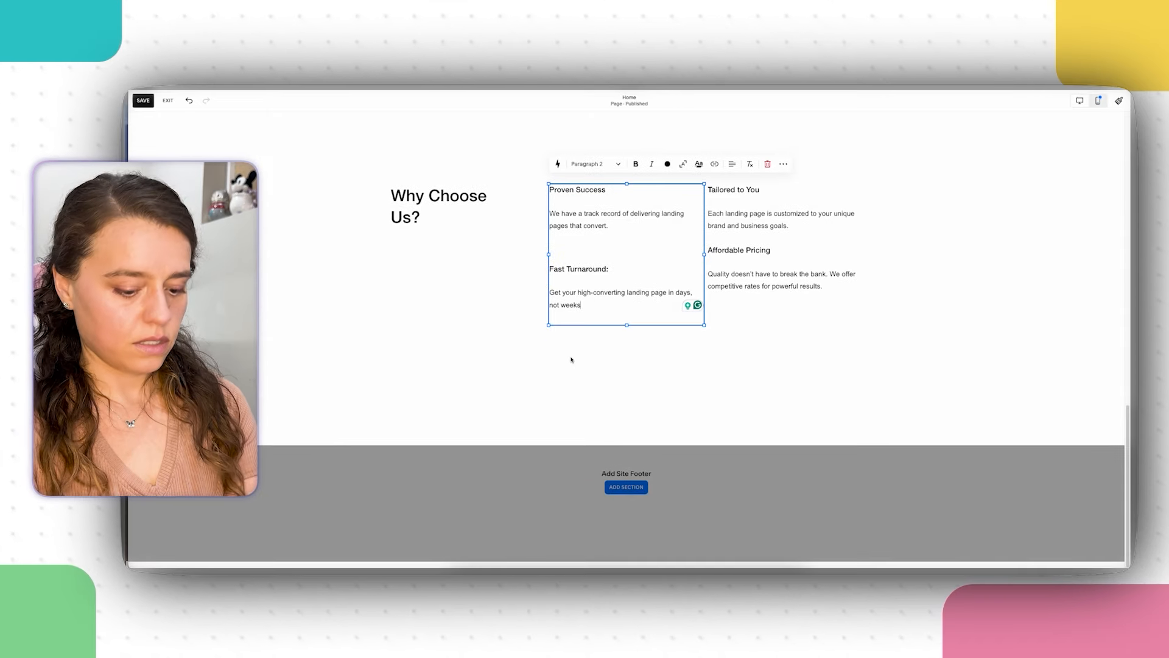
Step: Delete the colon after 'Fast Turnaround' so the four benefits form an even two-by-two grid
{"action": "left_click", "coordinate": [690, 421]}
{"action": "scroll", "coordinate": [611, 399], "scroll_direction": "up", "scroll_amount": 2}
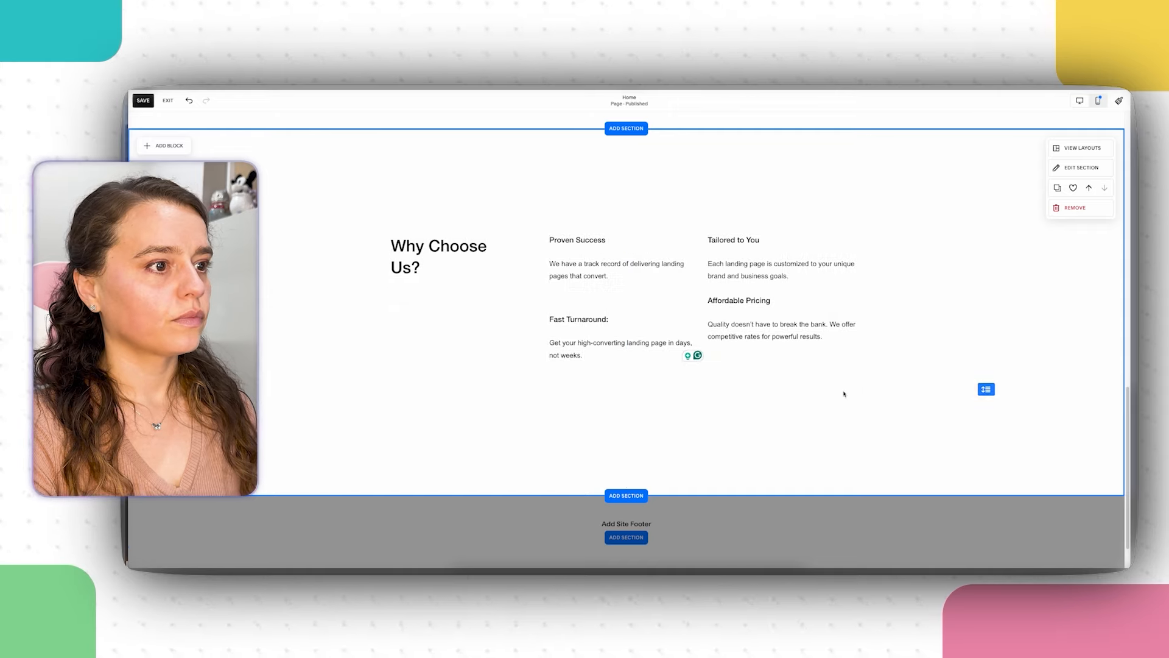
{"action": "scroll", "coordinate": [517, 397], "scroll_direction": "up", "scroll_amount": 7}
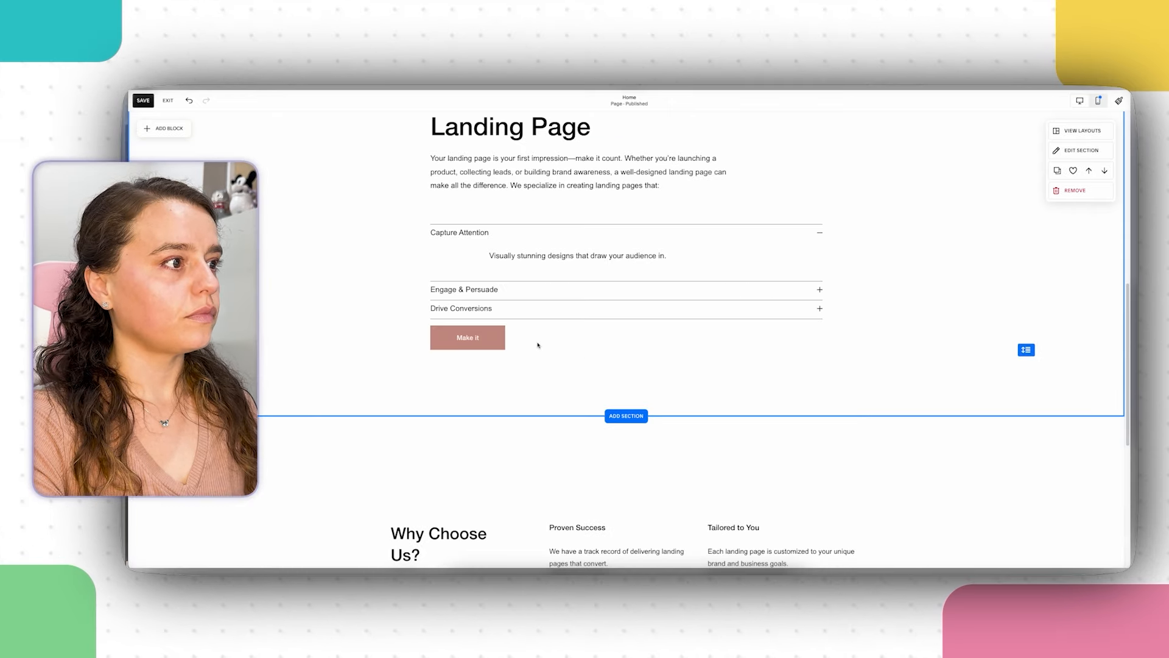
{"action": "scroll", "coordinate": [902, 290], "scroll_direction": "down", "scroll_amount": 7}
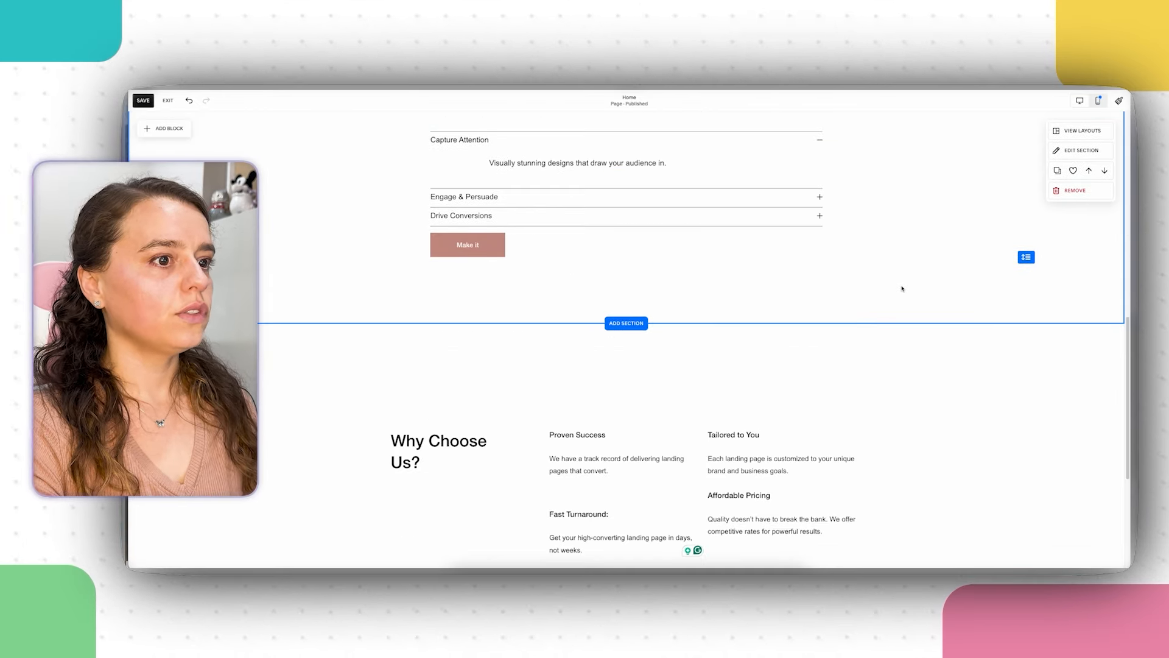
{"action": "scroll", "coordinate": [902, 289], "scroll_direction": "down", "scroll_amount": 1}
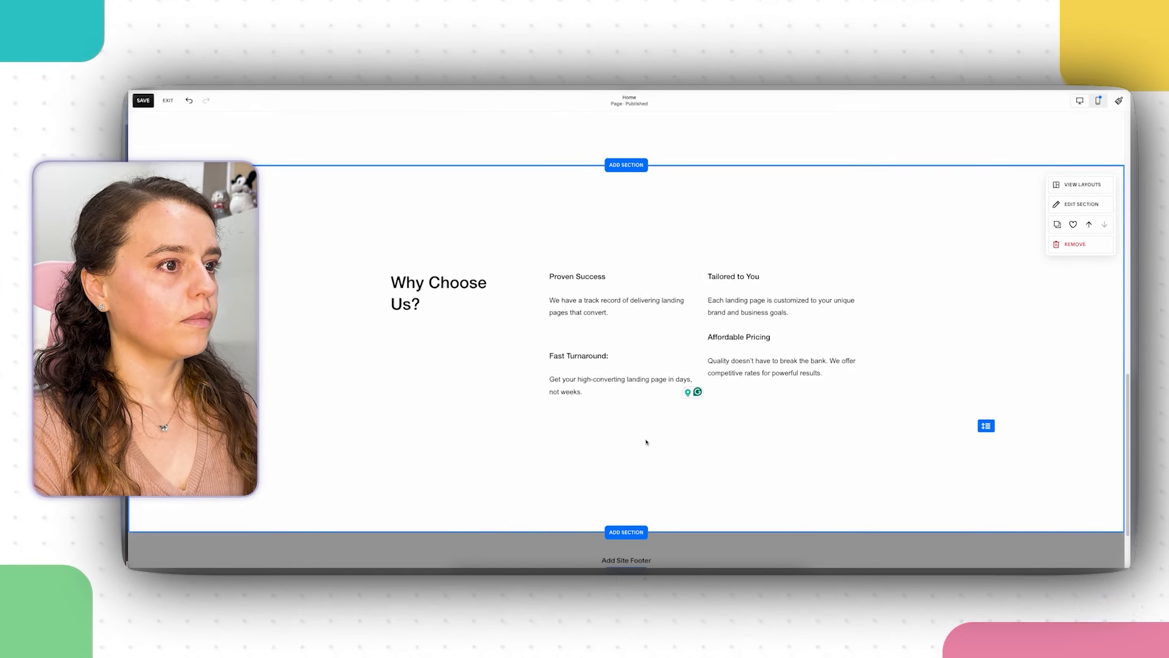
{"action": "left_click", "coordinate": [792, 329]}
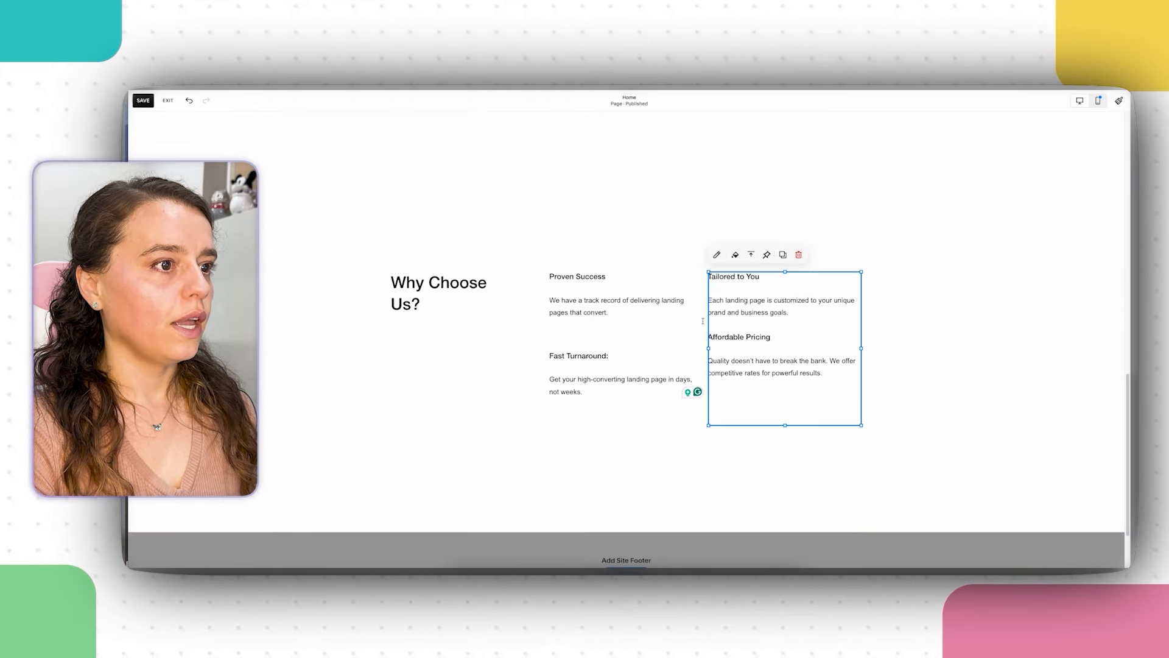
{"action": "left_click", "coordinate": [806, 327]}
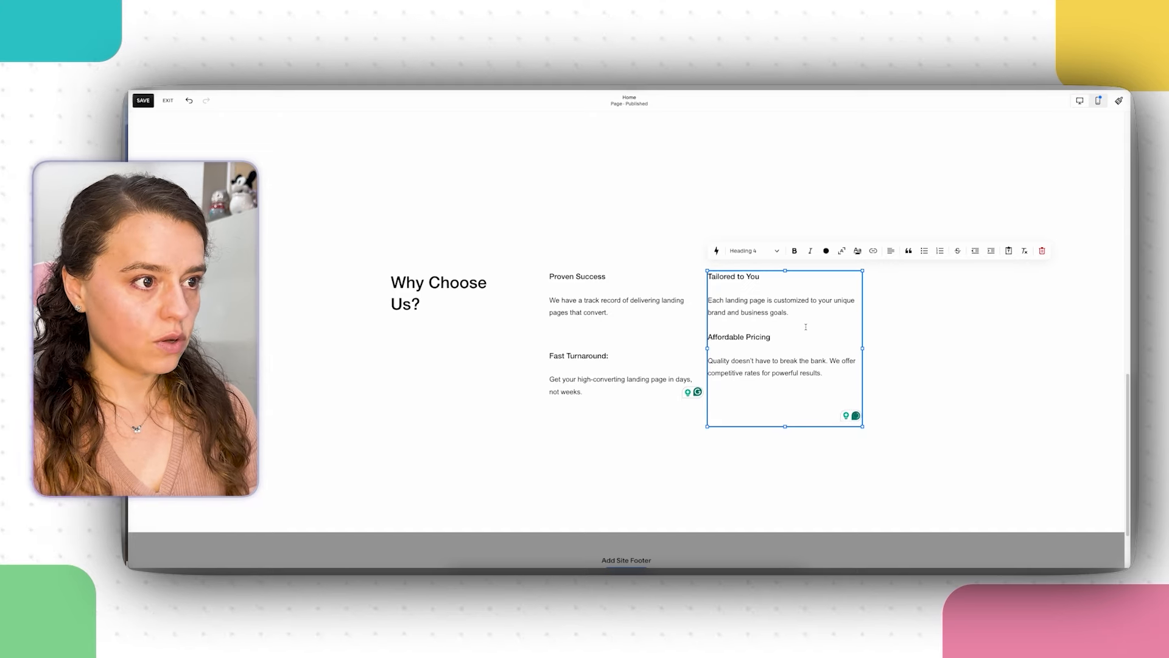
{"action": "left_click", "coordinate": [592, 325]}
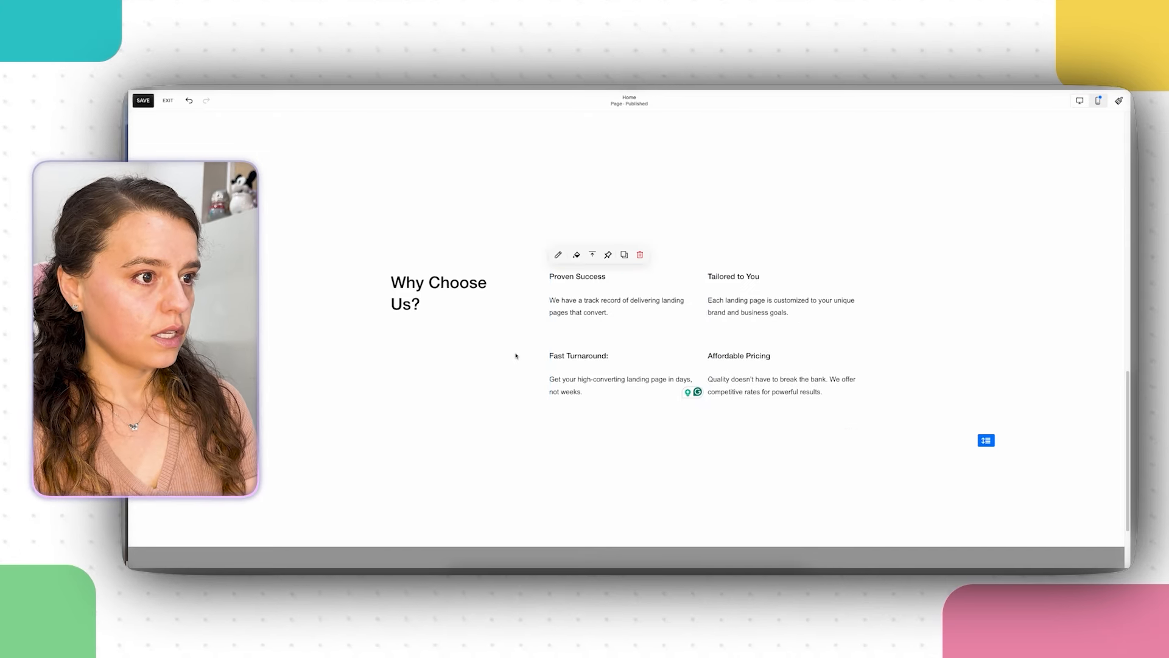
{"action": "left_click", "coordinate": [614, 358]}
{"action": "key", "text": "Delete"}
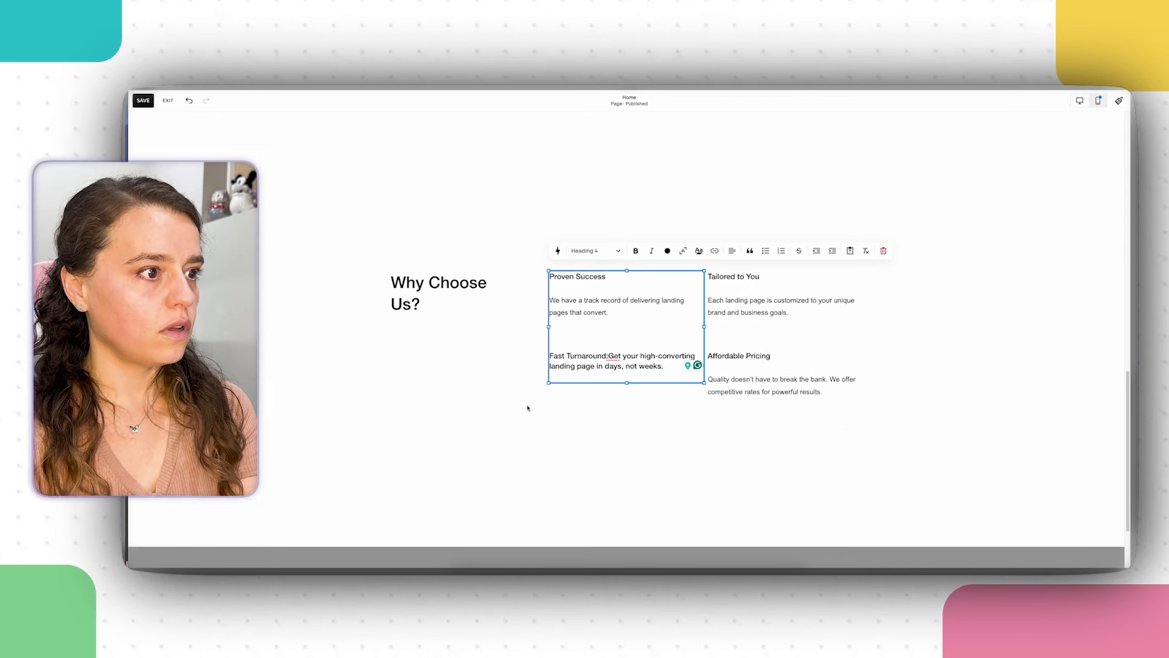
{"action": "left_click", "coordinate": [501, 397]}
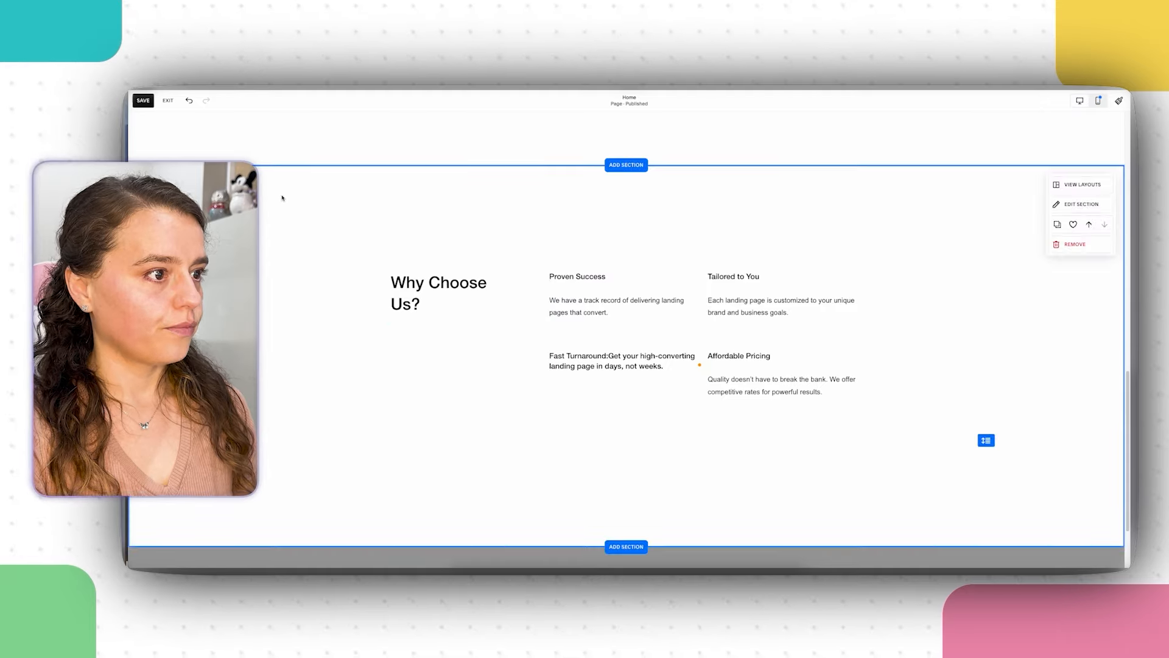
{"action": "key", "text": "ctrl+z"}
{"action": "left_click", "coordinate": [624, 358]}
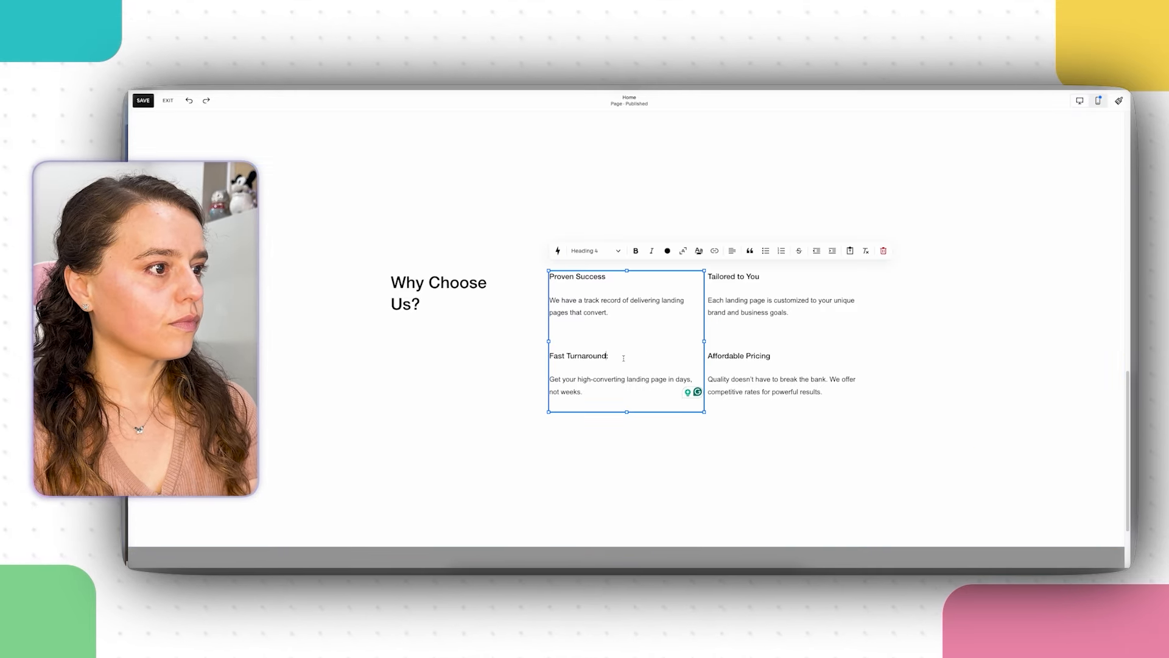
{"action": "key", "text": "BackSpace"}
{"action": "left_click", "coordinate": [501, 473]}
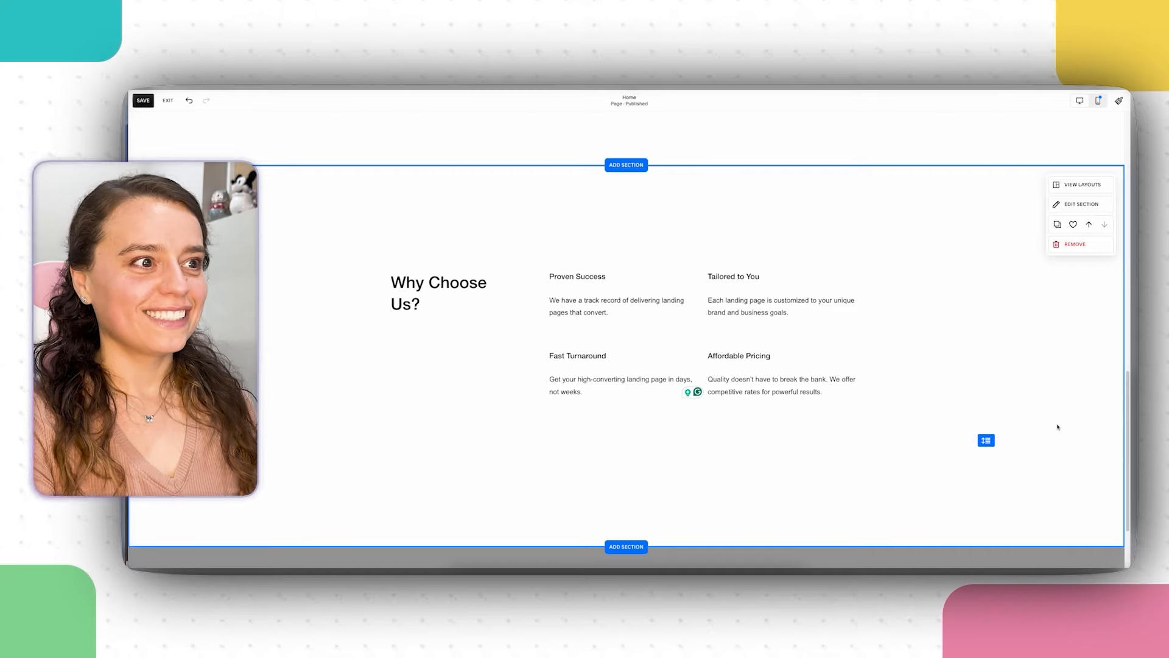
Step: Scroll the FigJam board down to the Section 3 How It Works copy
{"action": "scroll", "coordinate": [871, 371], "scroll_direction": "down", "scroll_amount": 2}
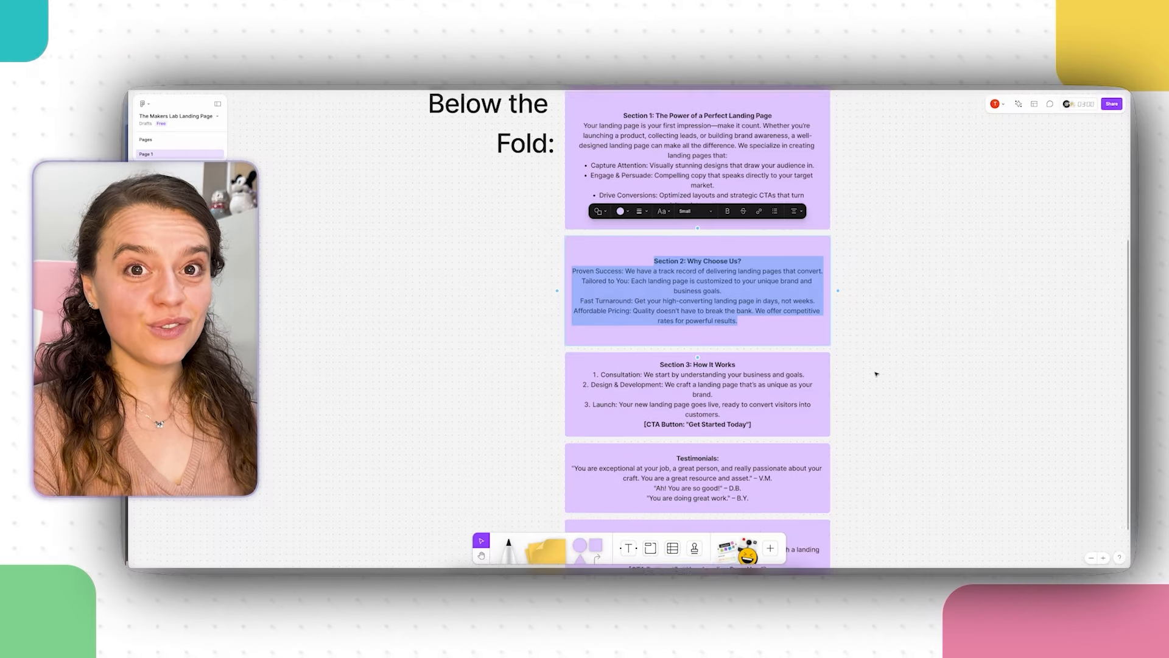
{"action": "scroll", "coordinate": [870, 371], "scroll_direction": "down", "scroll_amount": 1}
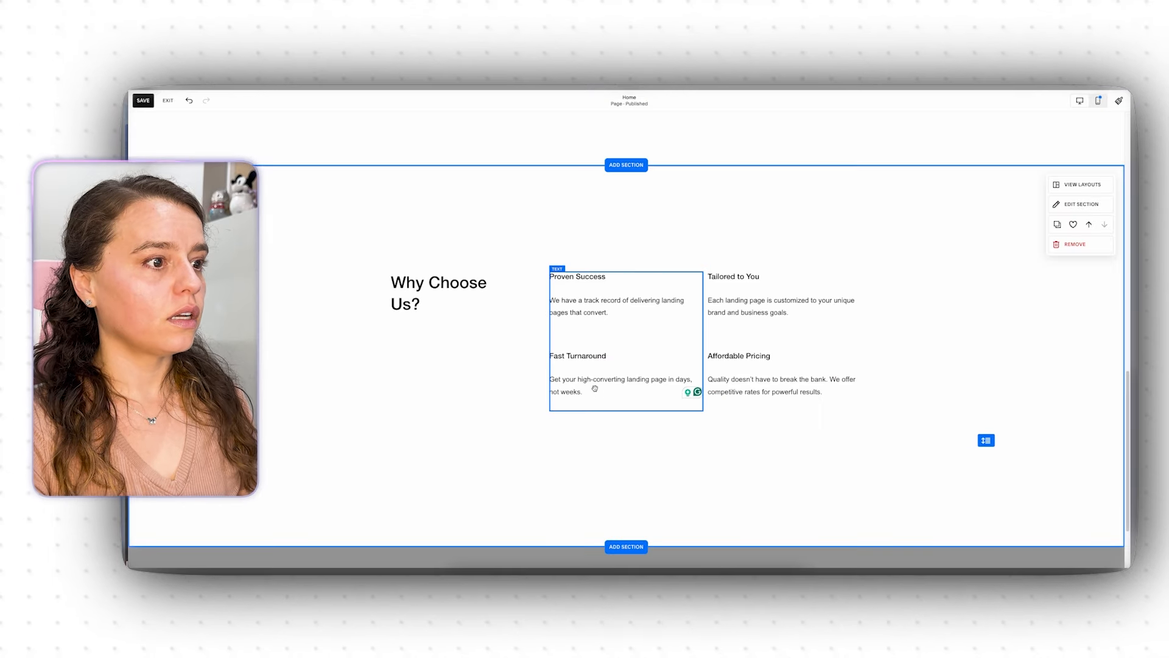
Step: Open the Add a Section gallery below Why Choose Us? and view the Products layouts
{"action": "scroll", "coordinate": [600, 395], "scroll_direction": "down", "scroll_amount": 2}
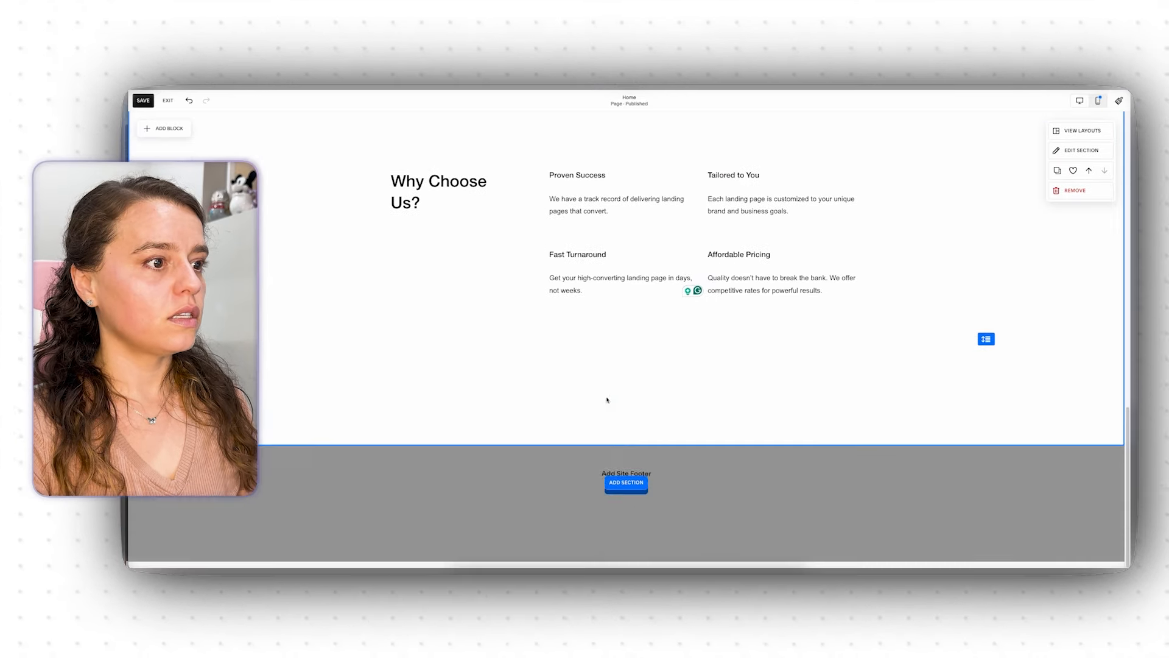
{"action": "left_click", "coordinate": [626, 445]}
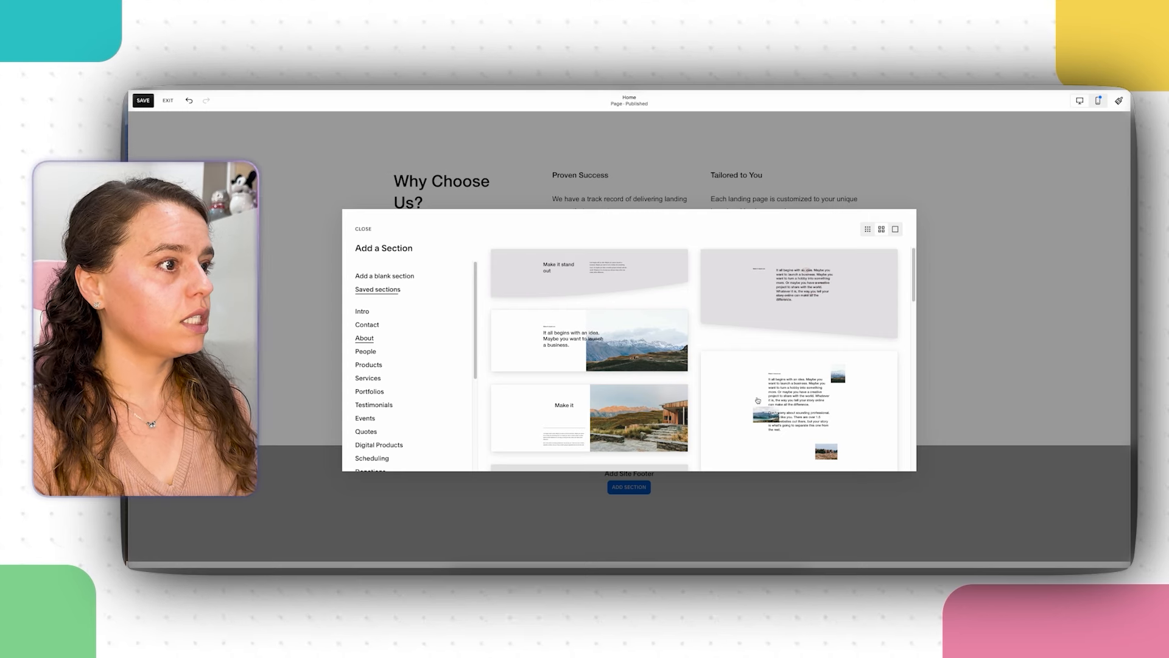
{"action": "scroll", "coordinate": [575, 322], "scroll_direction": "down", "scroll_amount": 2}
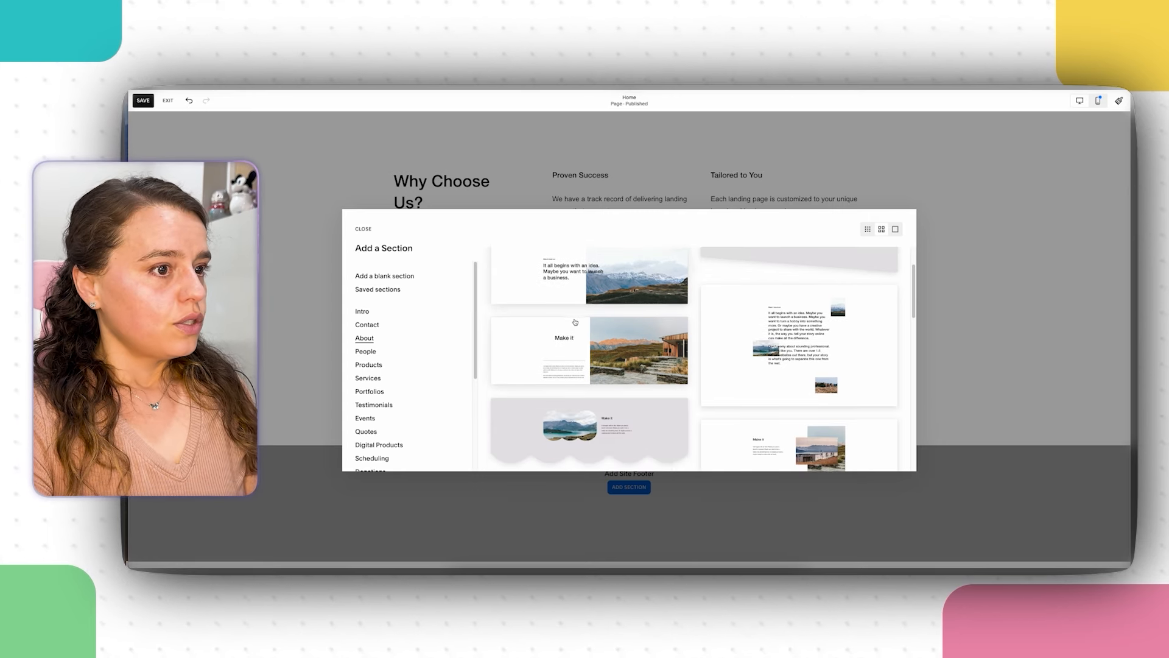
{"action": "scroll", "coordinate": [575, 322], "scroll_direction": "down", "scroll_amount": 4}
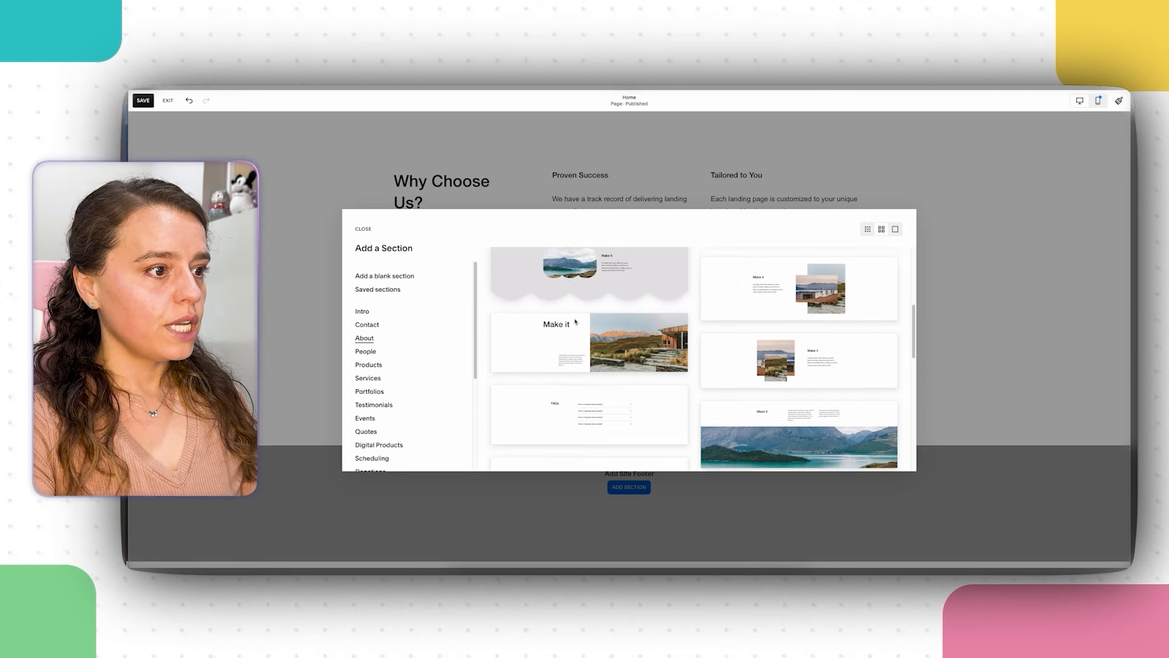
{"action": "scroll", "coordinate": [575, 322], "scroll_direction": "down", "scroll_amount": 6}
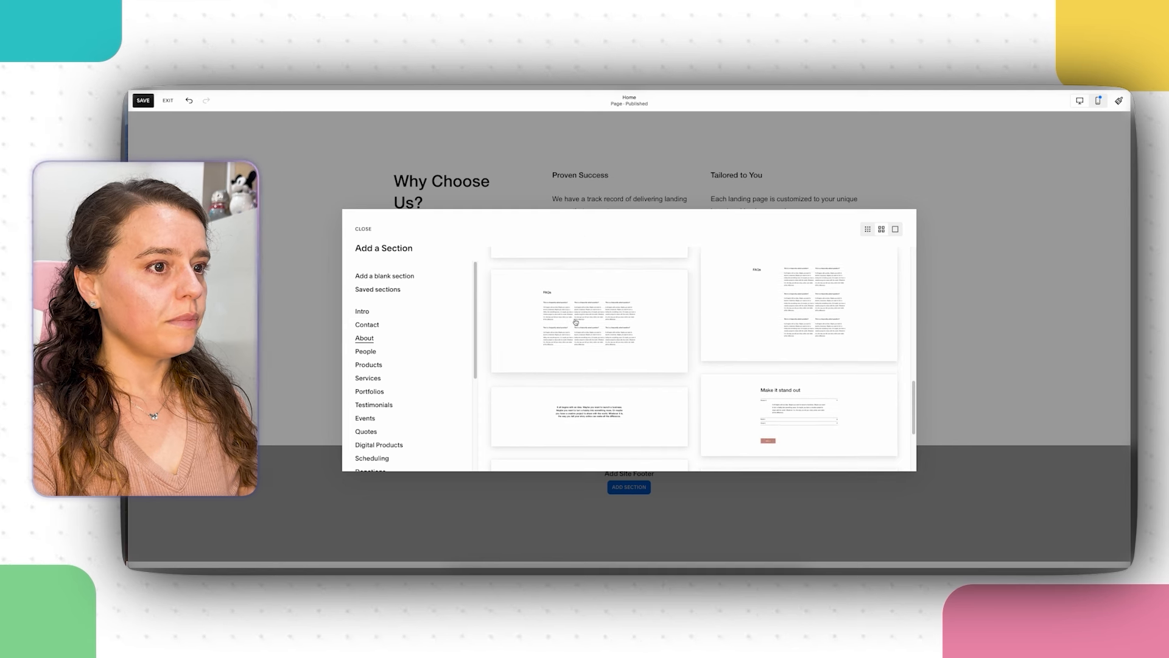
{"action": "scroll", "coordinate": [575, 323], "scroll_direction": "down", "scroll_amount": 5}
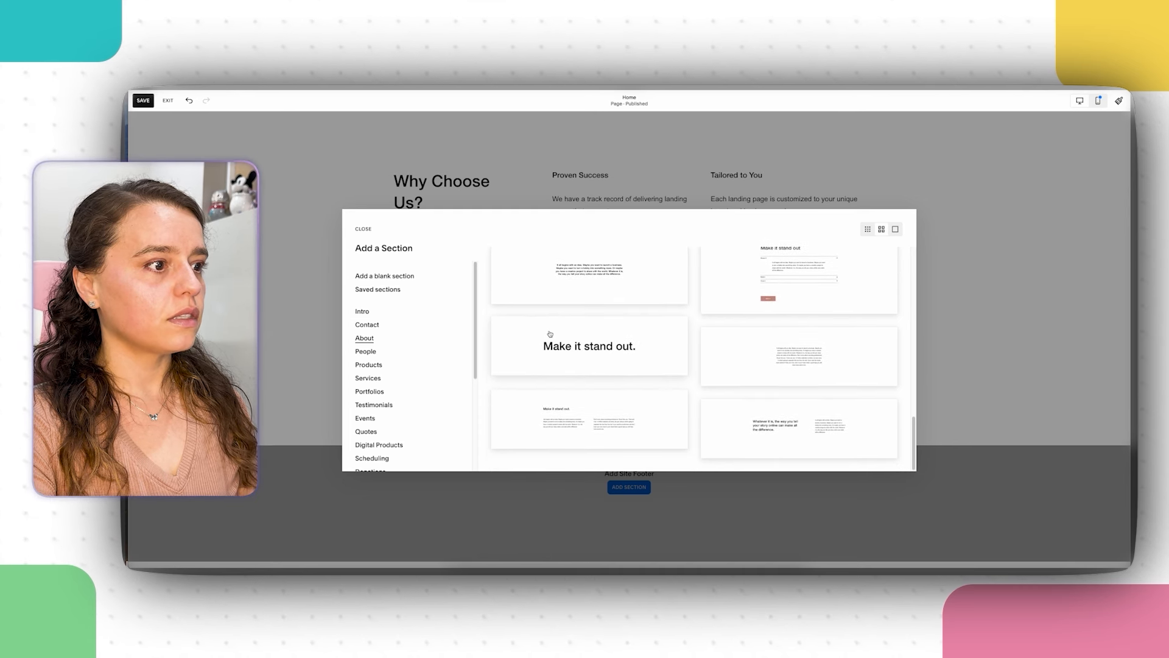
{"action": "left_click", "coordinate": [372, 366]}
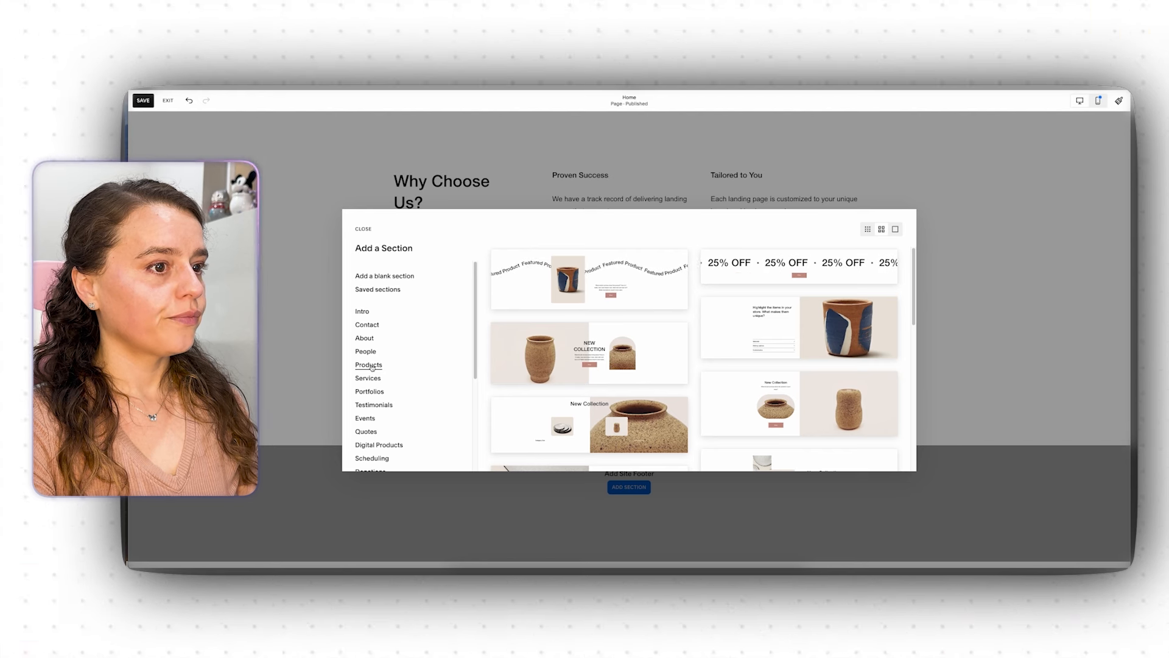
Step: Browse further down the category list and switch to the Services layouts
{"action": "scroll", "coordinate": [671, 345], "scroll_direction": "down", "scroll_amount": 1}
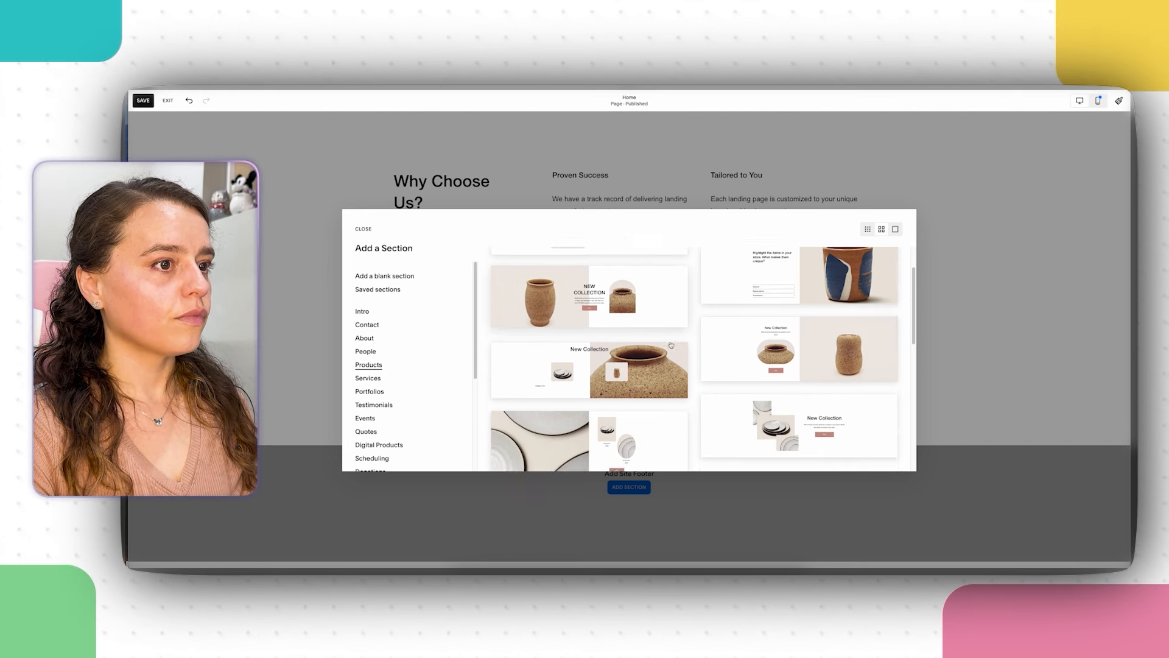
{"action": "scroll", "coordinate": [672, 345], "scroll_direction": "down", "scroll_amount": 3}
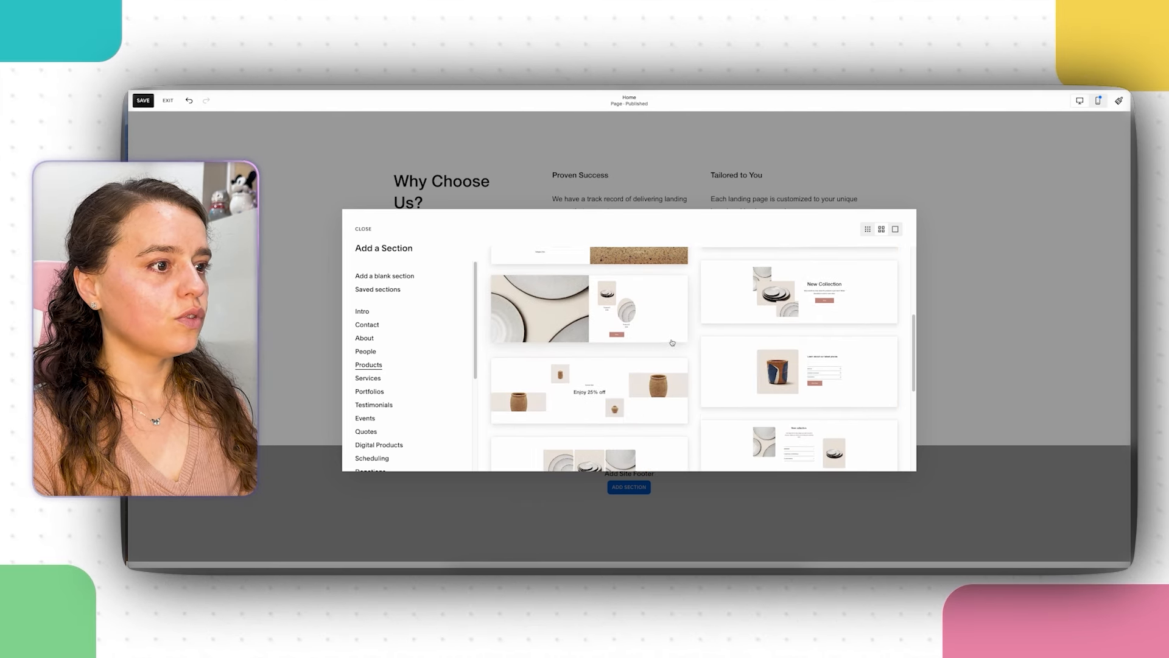
{"action": "scroll", "coordinate": [673, 342], "scroll_direction": "down", "scroll_amount": 3}
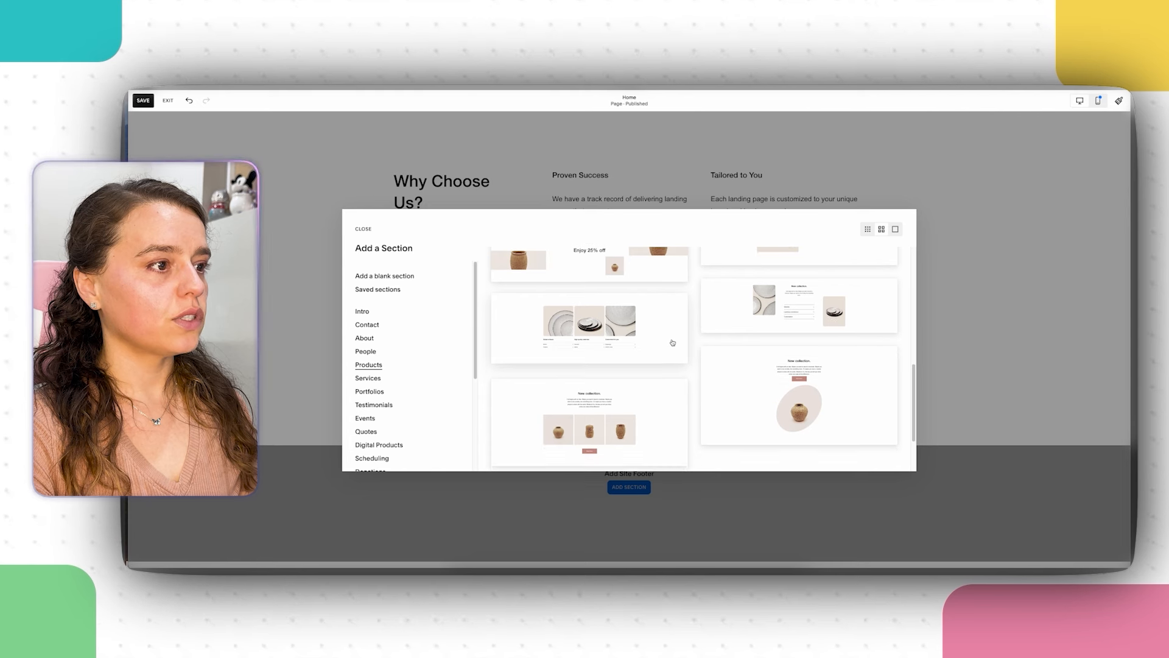
{"action": "scroll", "coordinate": [673, 342], "scroll_direction": "down", "scroll_amount": 1}
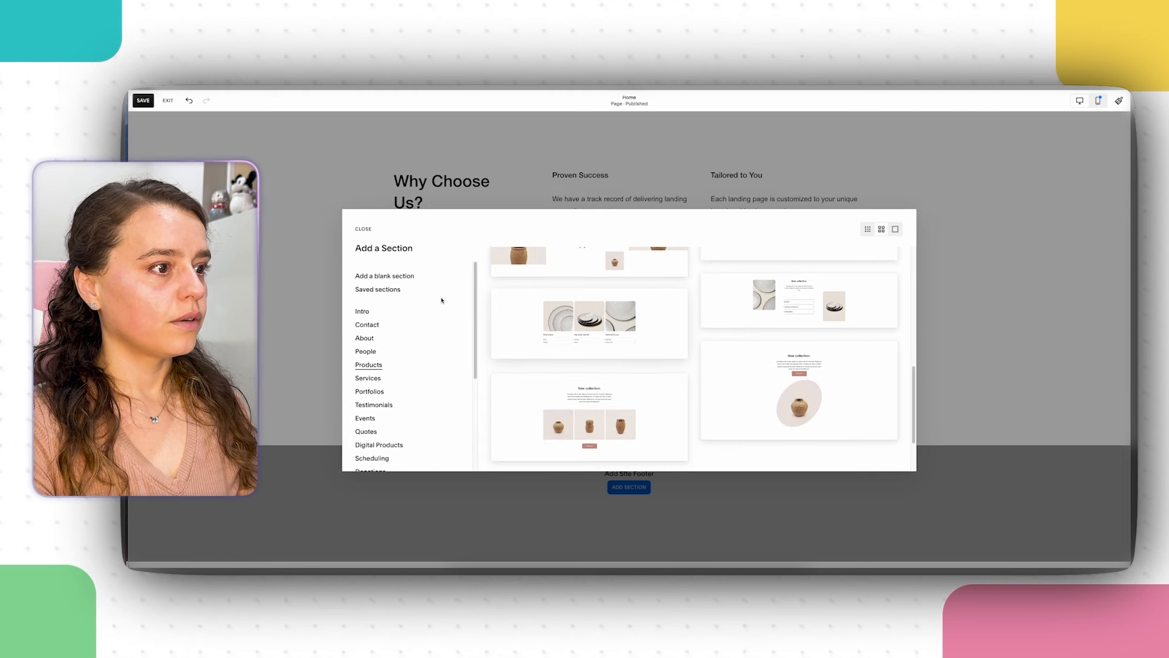
{"action": "left_click", "coordinate": [371, 377]}
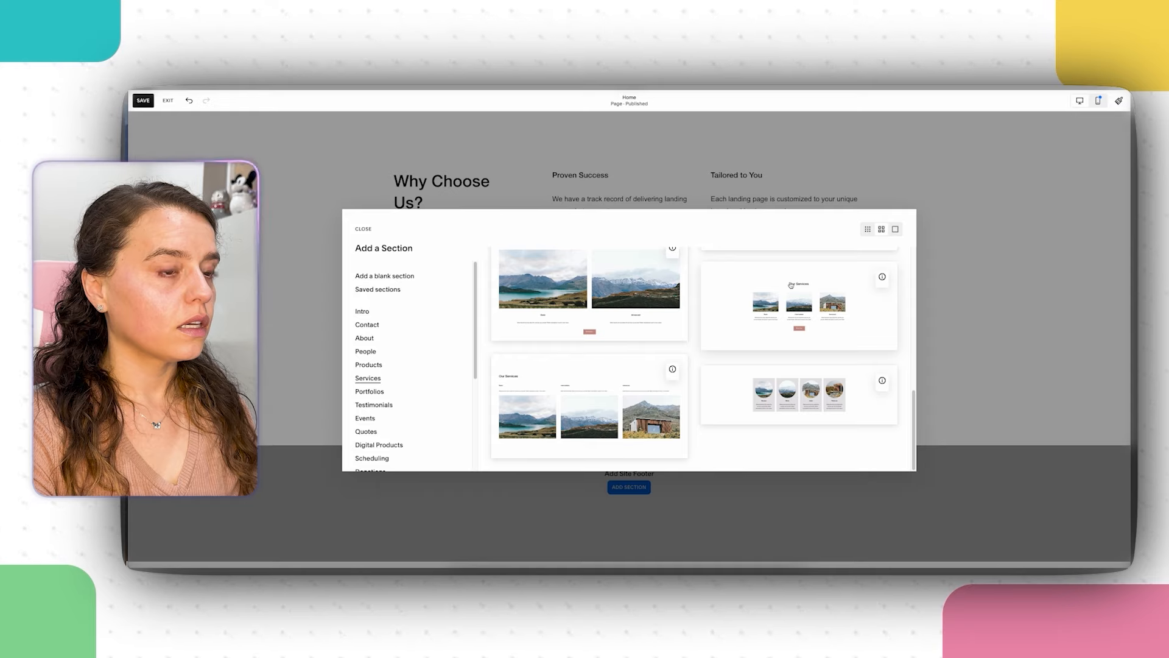
Step: Add the centred Our Services layout, then copy all Section 3 How It Works text in FigJam
{"action": "left_click", "coordinate": [790, 333]}
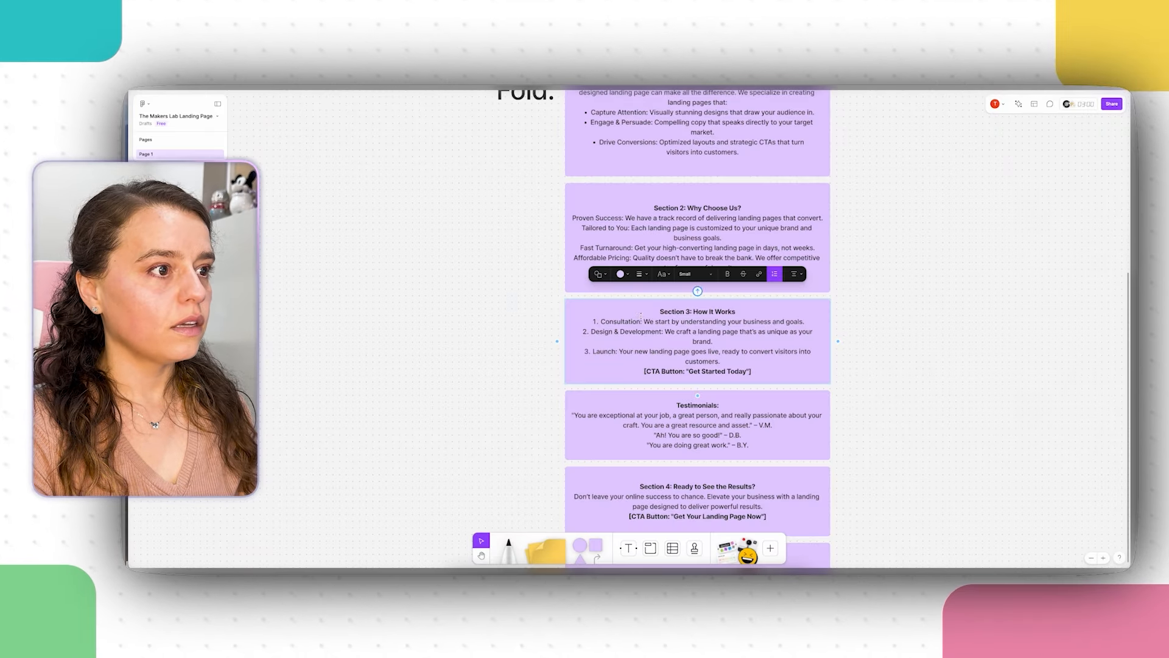
{"action": "left_click_drag", "start_coordinate": [733, 311], "coordinate": [694, 312]}
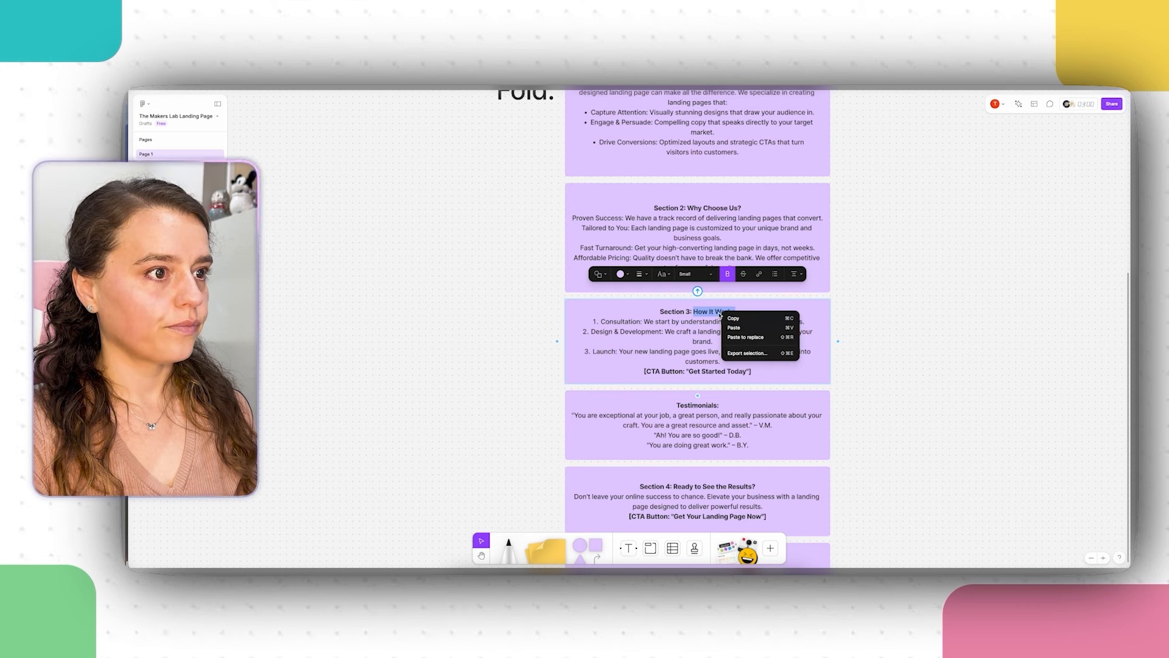
{"action": "key", "text": "ctrl+a"}
{"action": "right_click", "coordinate": [700, 337]}
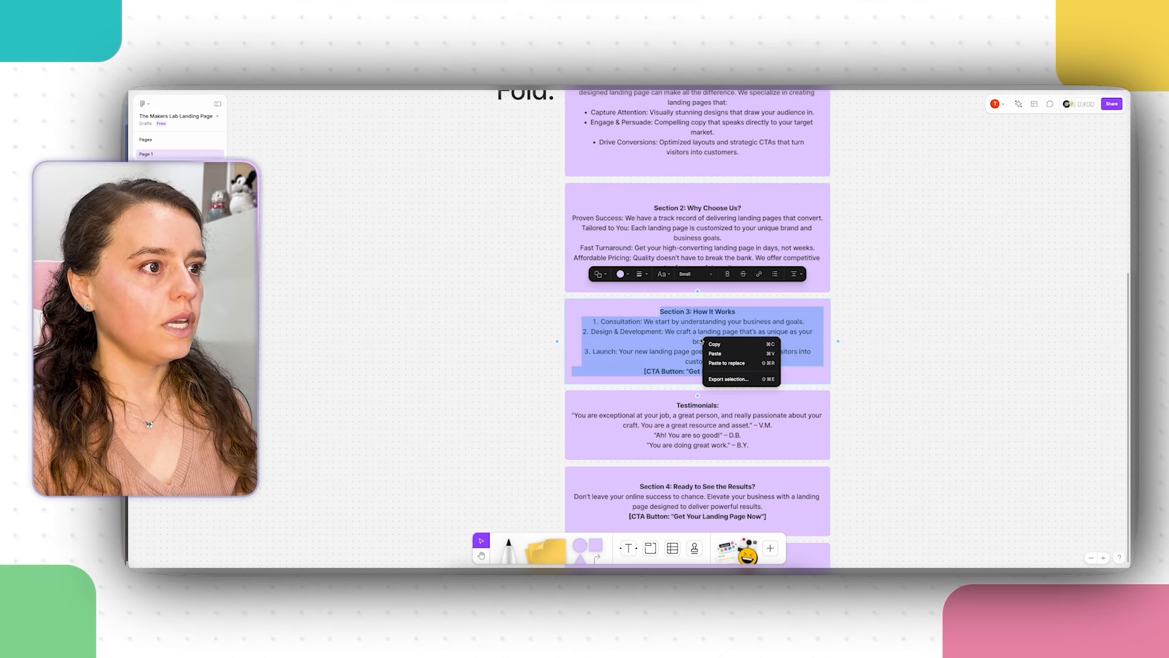
{"action": "left_click", "coordinate": [713, 346]}
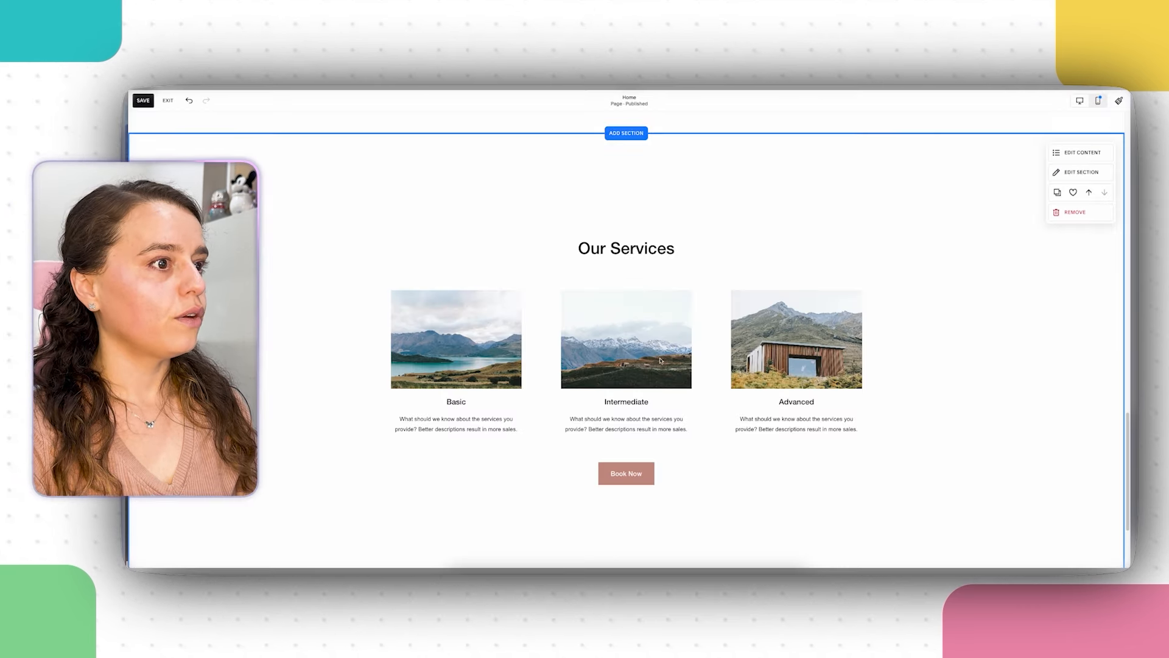
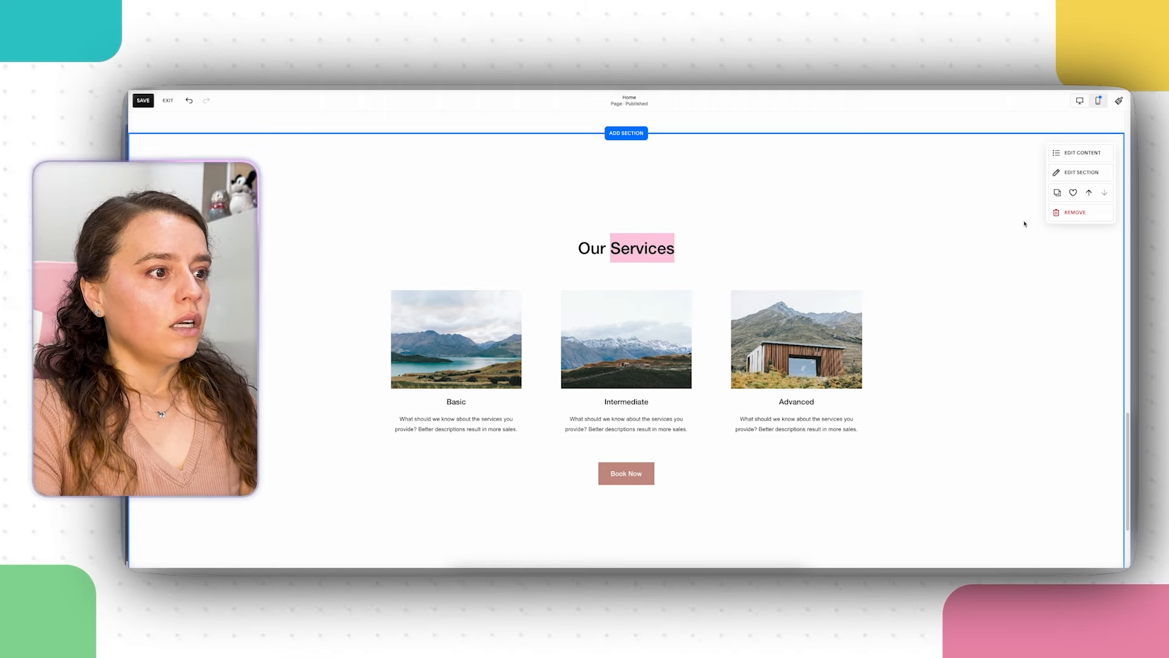
Step: Duplicate the Tailored to You text block and drag the copy below the original
{"action": "left_click", "coordinate": [1078, 153]}
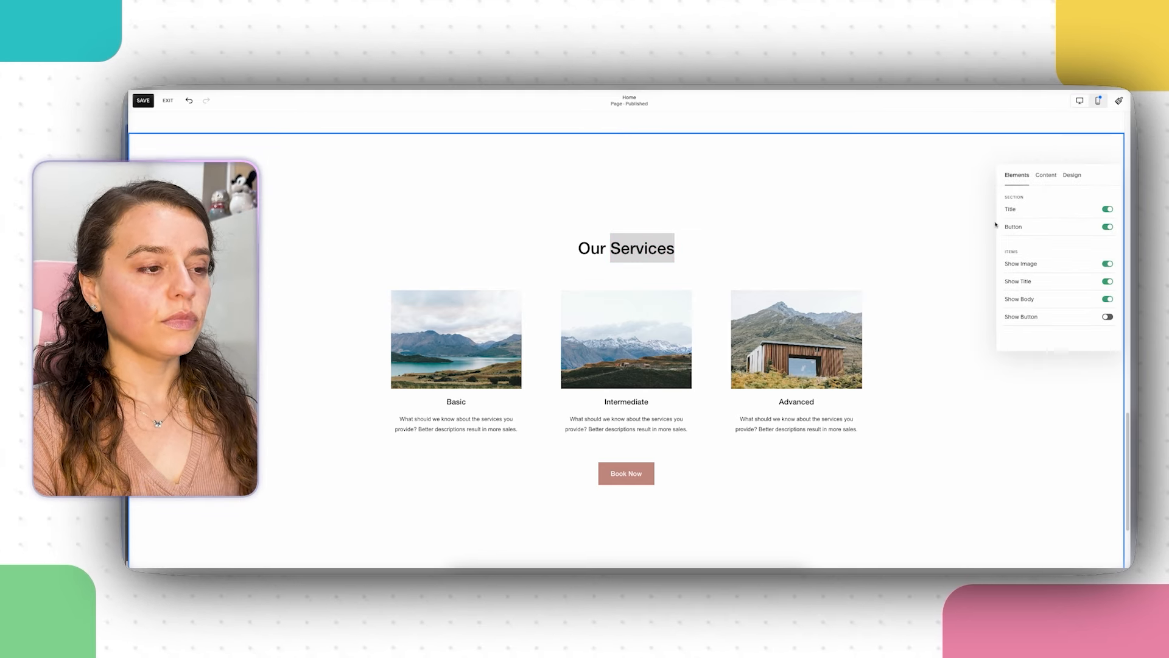
{"action": "left_click", "coordinate": [971, 242]}
{"action": "scroll", "coordinate": [942, 261], "scroll_direction": "up", "scroll_amount": 5}
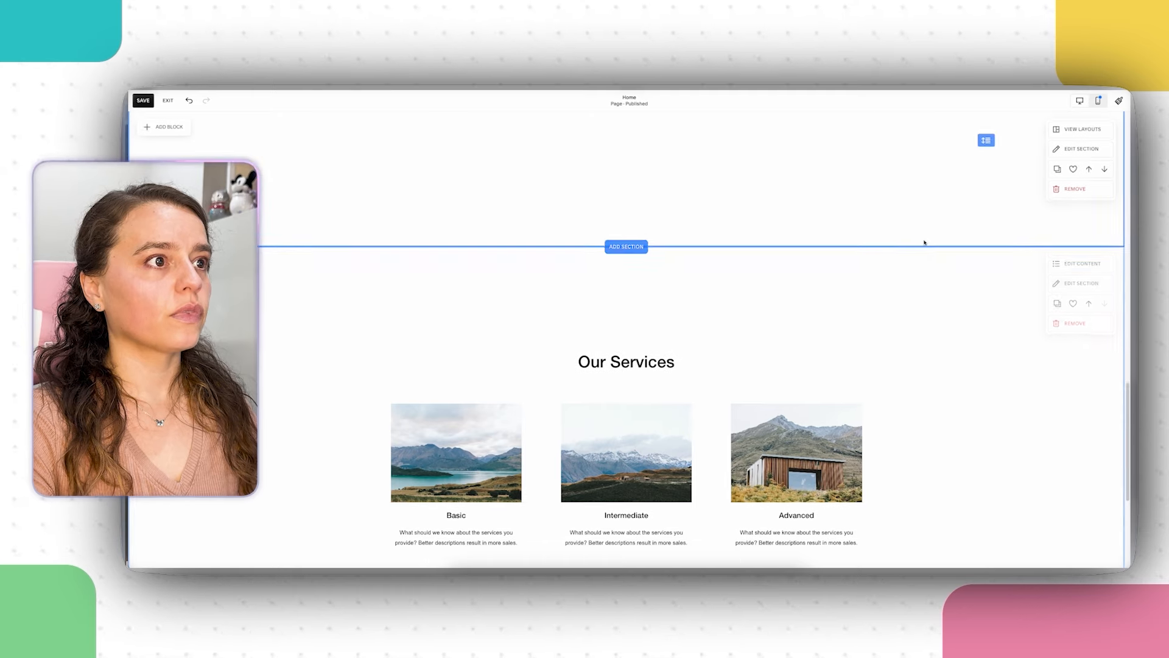
{"action": "left_click", "coordinate": [736, 419]}
{"action": "scroll", "coordinate": [735, 274], "scroll_direction": "down", "scroll_amount": 3}
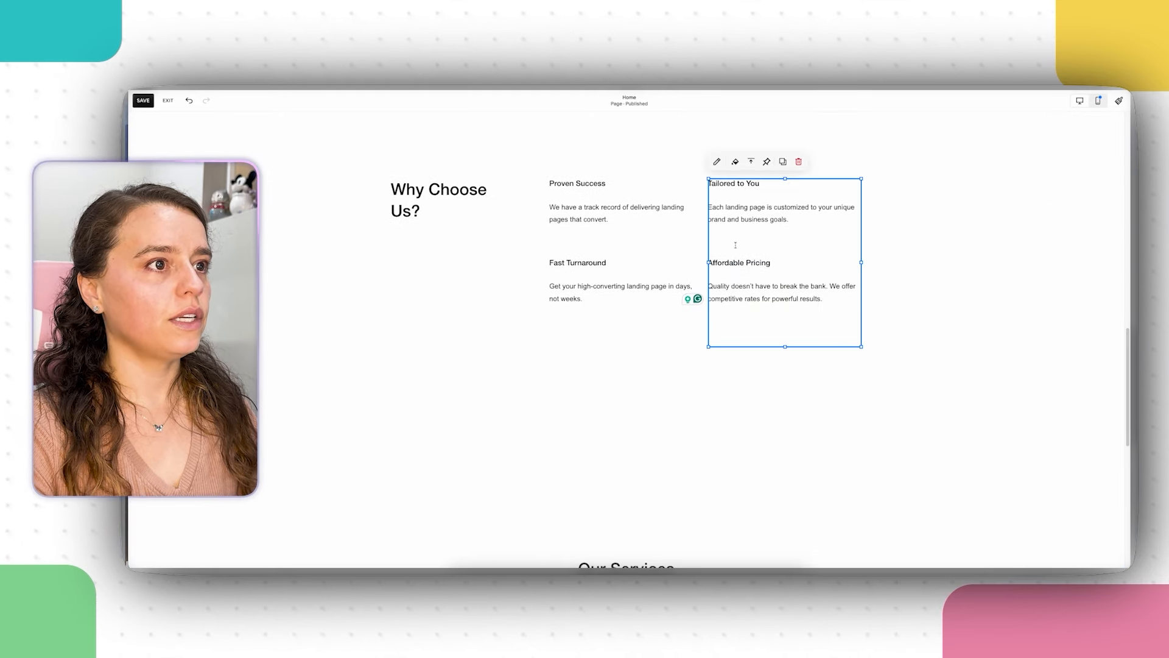
{"action": "left_click", "coordinate": [719, 162]}
{"action": "left_click", "coordinate": [995, 282]}
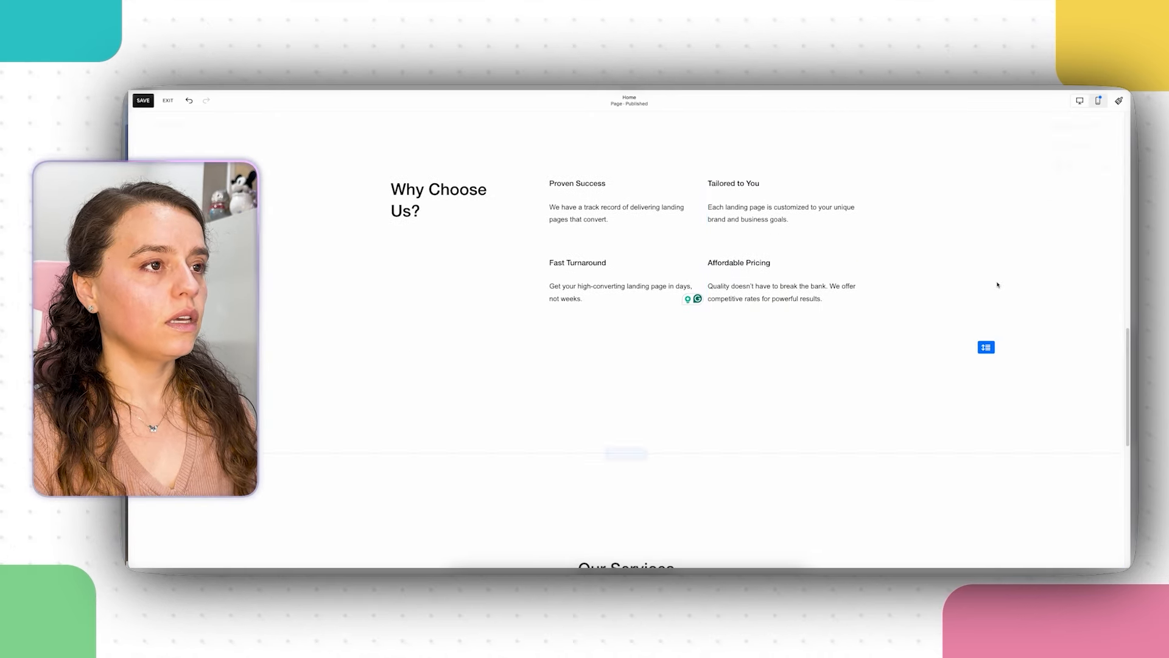
{"action": "left_click", "coordinate": [790, 173]}
{"action": "left_click", "coordinate": [783, 161]}
{"action": "left_click_drag", "start_coordinate": [797, 288], "coordinate": [566, 308]}
Step: Paste the Section 3 How It Works draft into the copy and cut 'How It Works' from line one
{"action": "left_click", "coordinate": [656, 449]}
{"action": "scroll", "coordinate": [655, 448], "scroll_direction": "down", "scroll_amount": 2}
{"action": "right_click", "coordinate": [711, 376]}
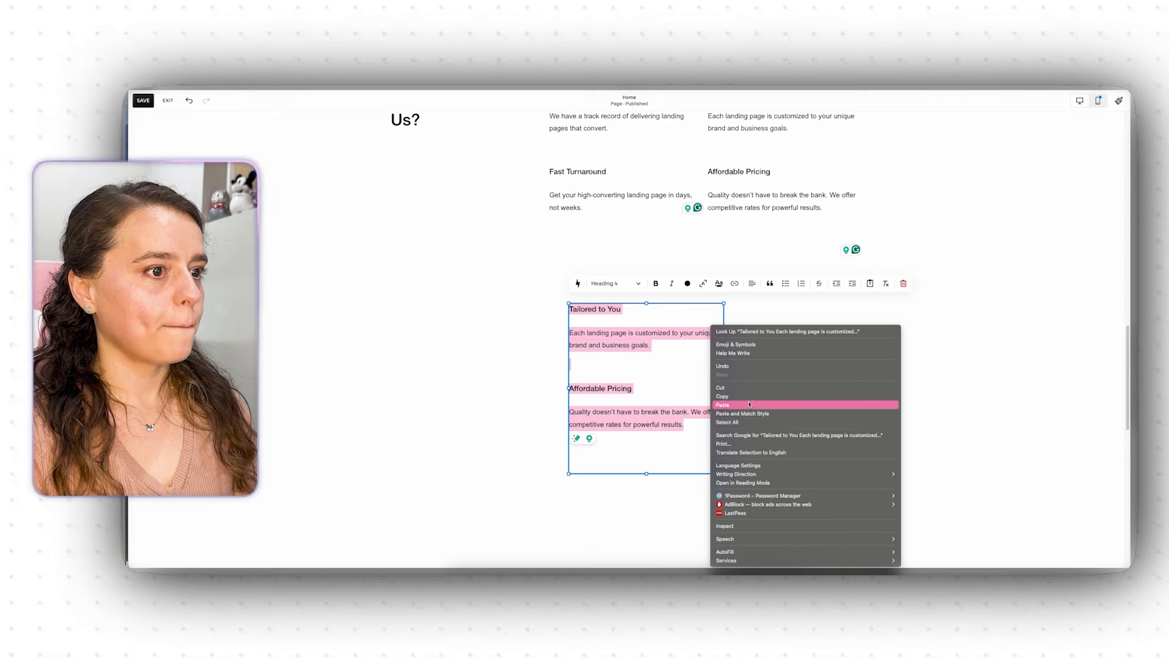
{"action": "left_click", "coordinate": [722, 405]}
{"action": "left_click_drag", "start_coordinate": [654, 309], "coordinate": [607, 309]}
{"action": "right_click", "coordinate": [625, 310]}
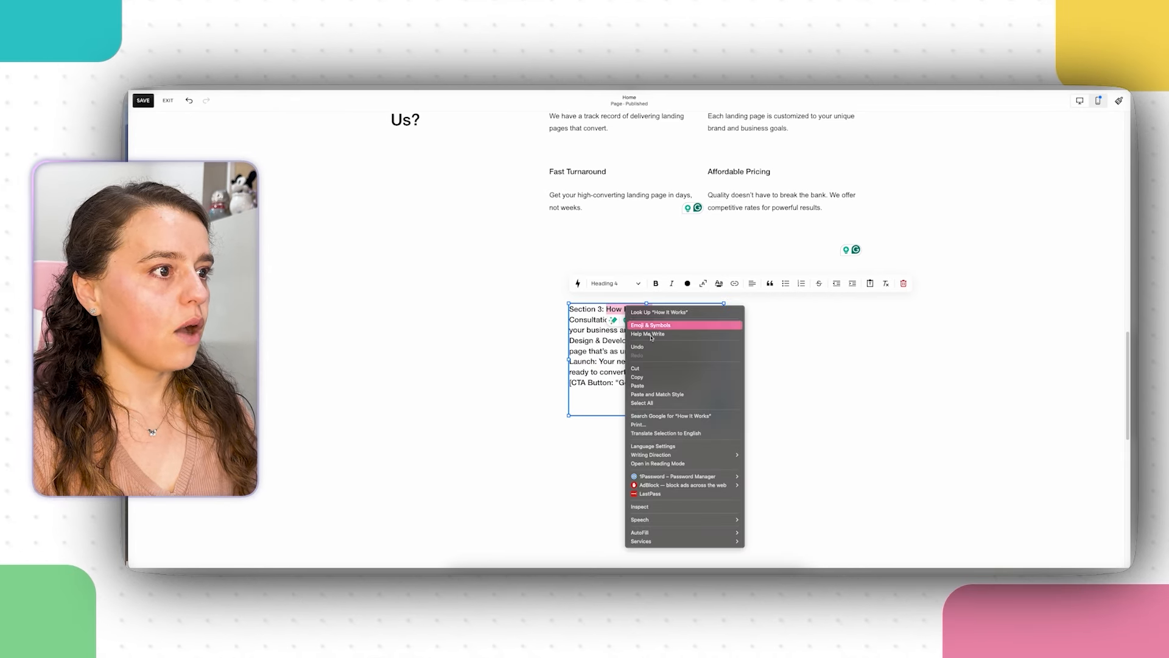
{"action": "left_click", "coordinate": [652, 365]}
{"action": "scroll", "coordinate": [774, 250], "scroll_direction": "down", "scroll_amount": 5}
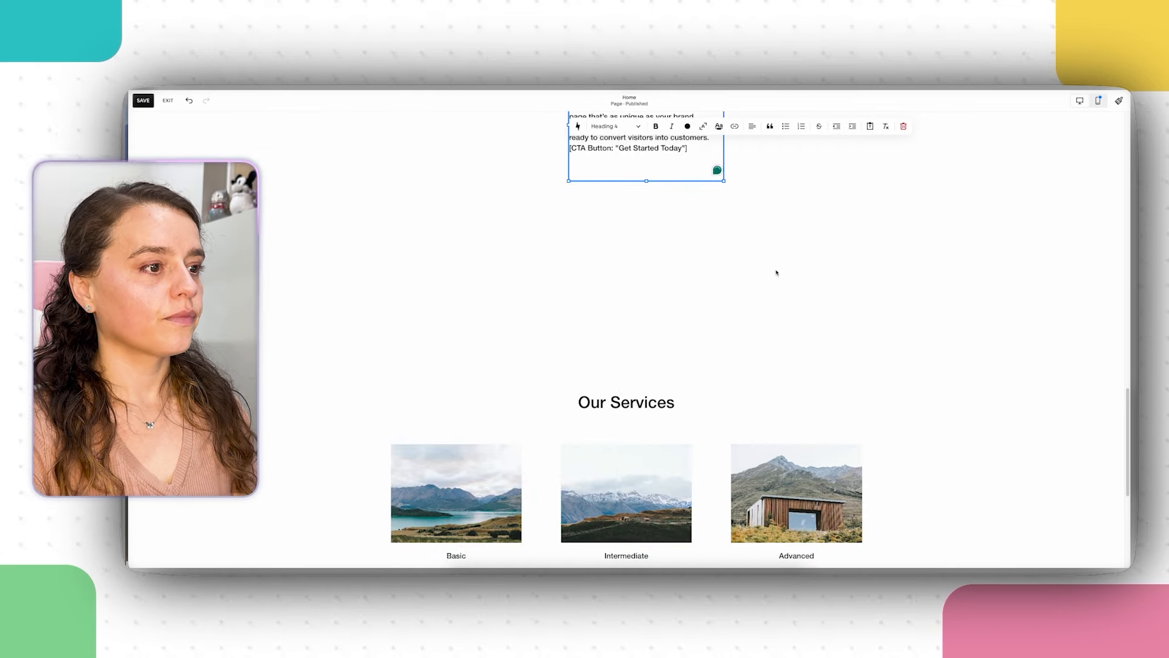
Step: Replace the section title 'Our Services' with the pasted 'How It Works'
{"action": "left_click", "coordinate": [1072, 326]}
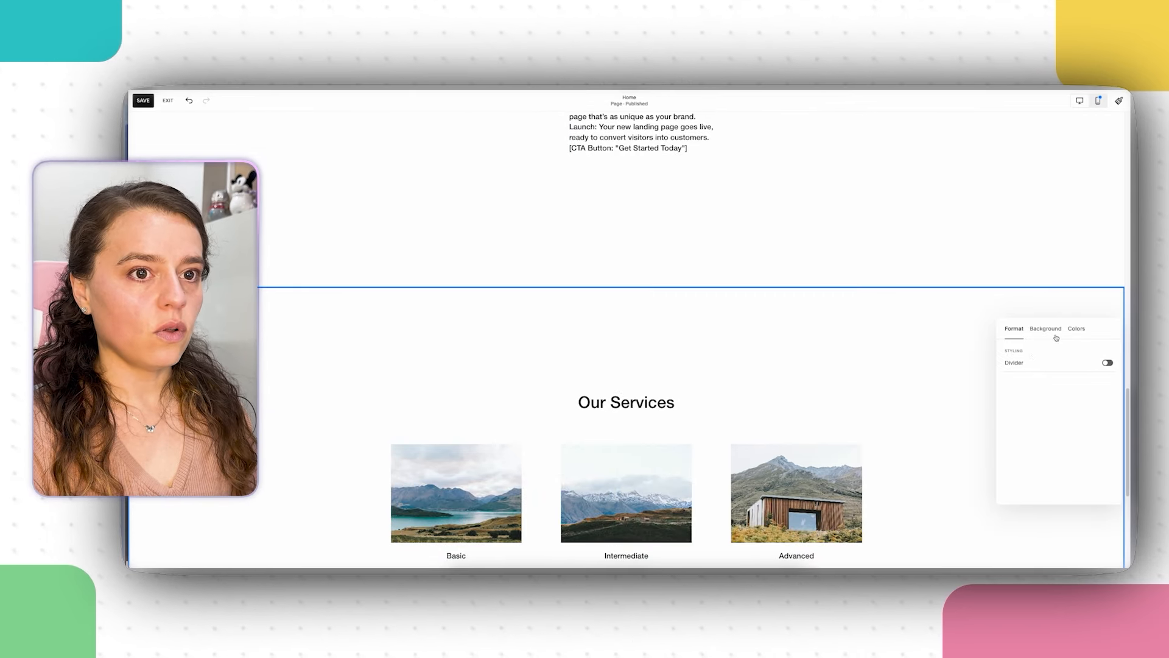
{"action": "left_click", "coordinate": [1023, 309]}
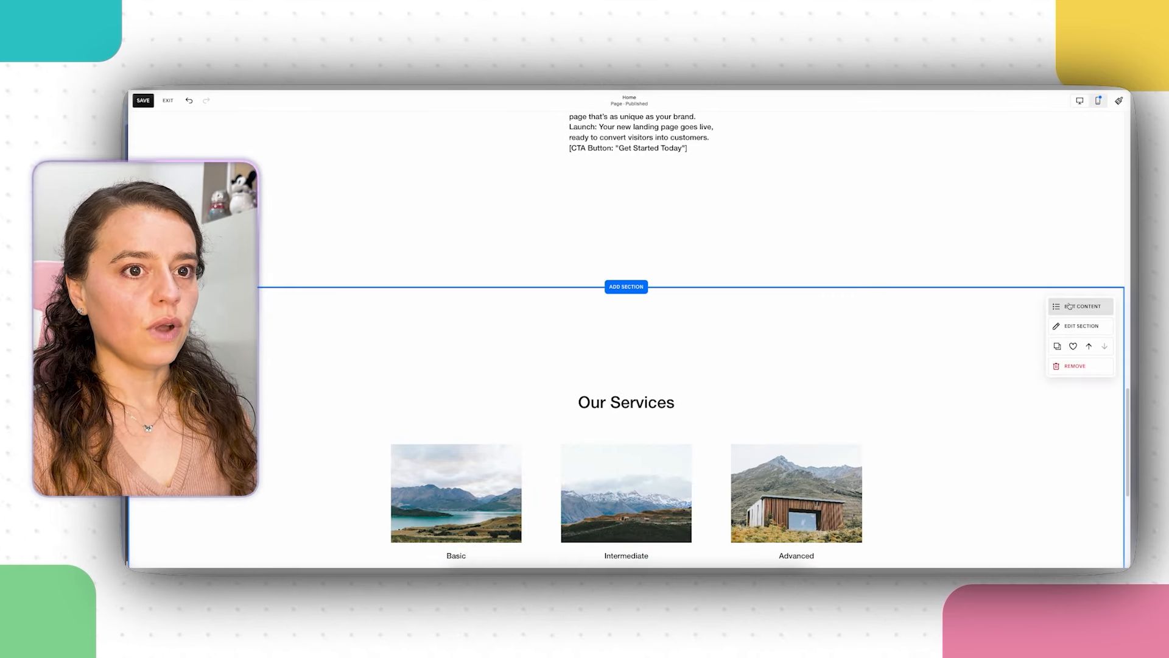
{"action": "left_click", "coordinate": [1070, 305]}
{"action": "left_click", "coordinate": [1059, 365]}
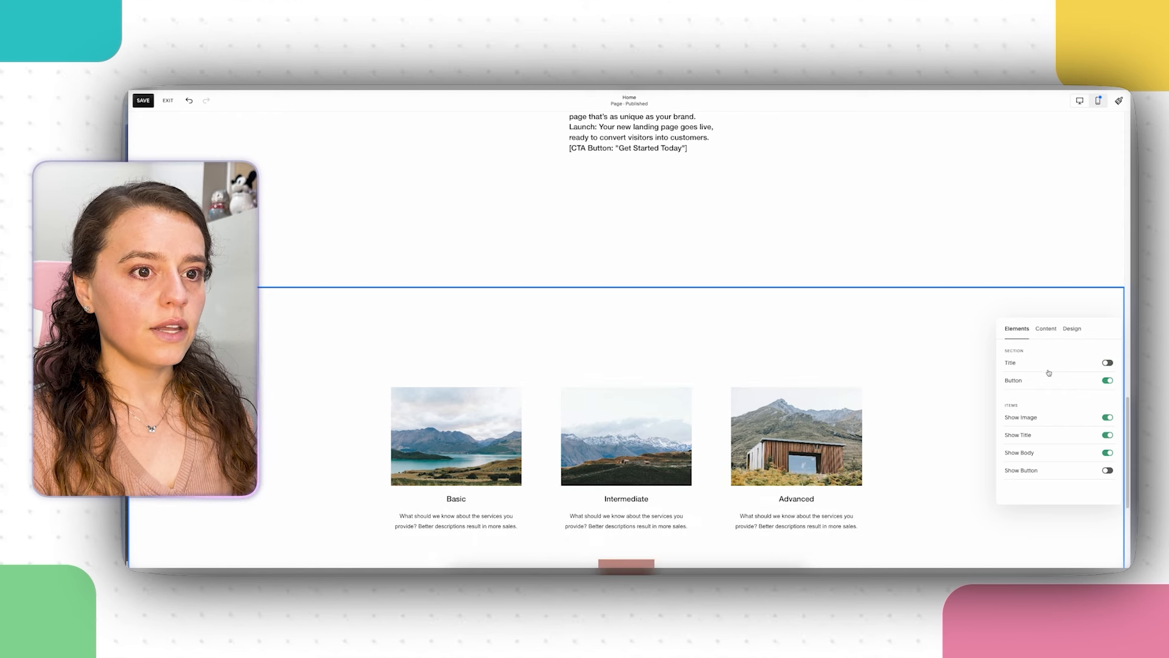
{"action": "left_click", "coordinate": [1108, 363]}
{"action": "left_click", "coordinate": [1049, 329]}
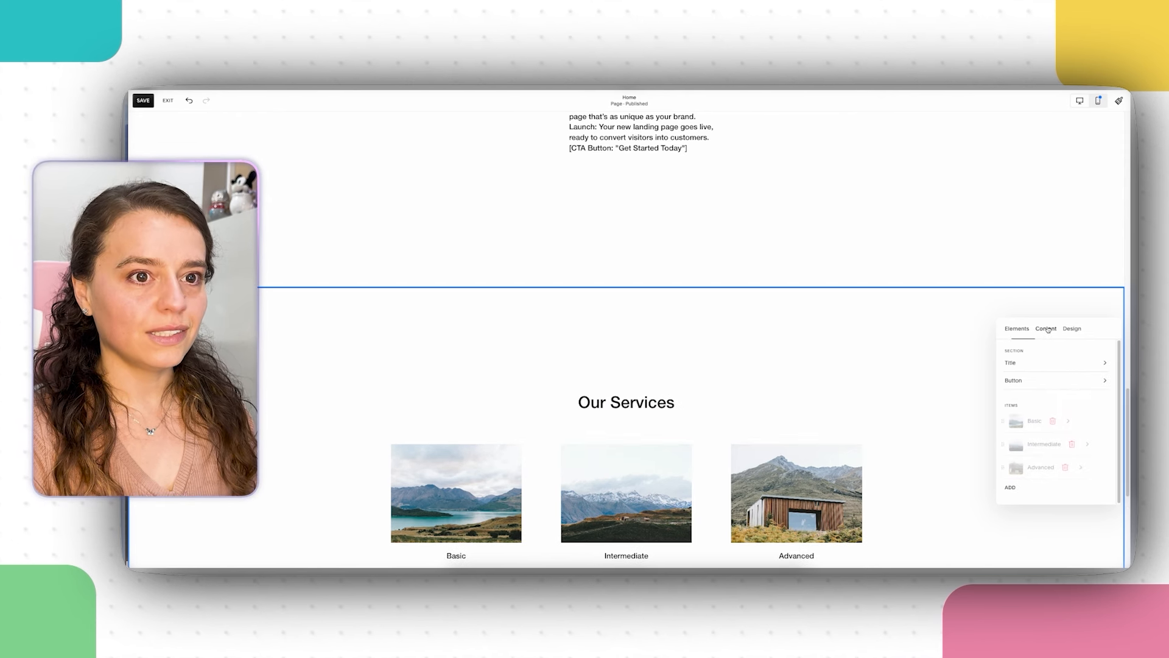
{"action": "left_click", "coordinate": [1044, 366]}
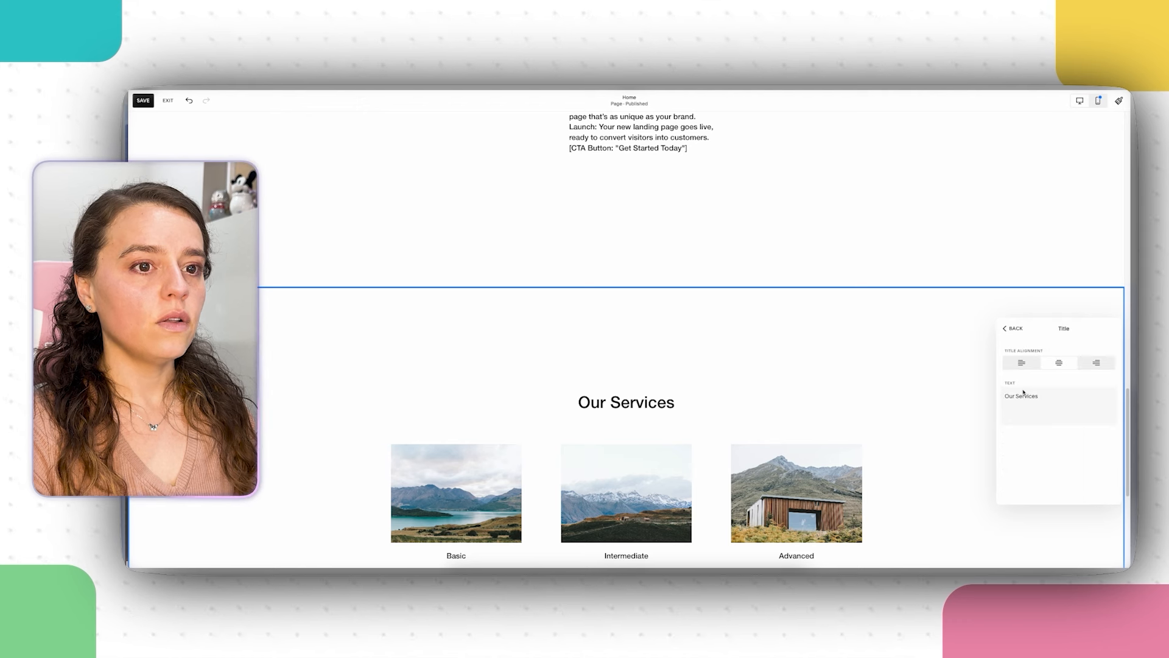
{"action": "triple_click", "coordinate": [1052, 397]}
{"action": "right_click", "coordinate": [1034, 396]}
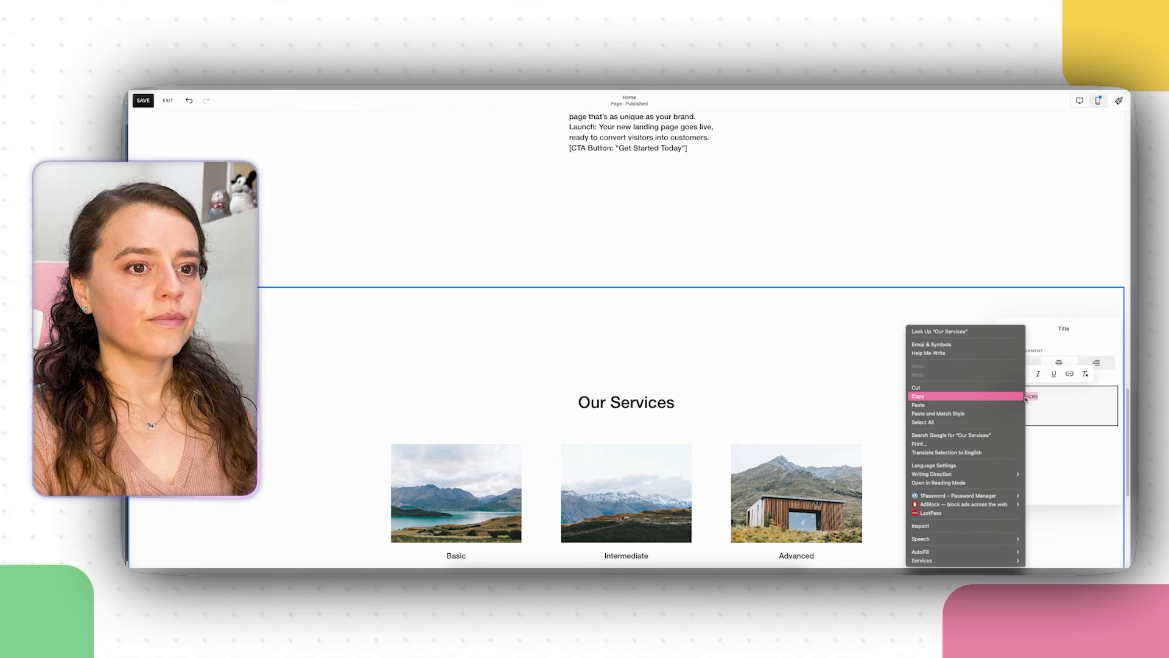
{"action": "left_click", "coordinate": [975, 407]}
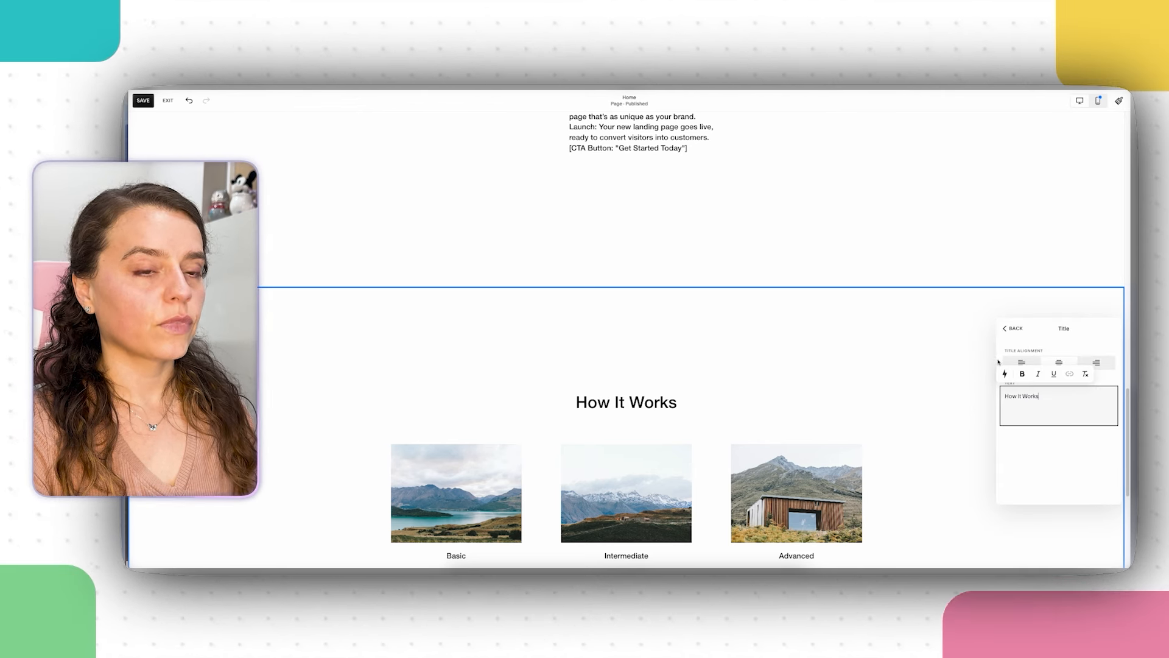
Step: Copy the Consultation paragraph from the Section 3 text block
{"action": "scroll", "coordinate": [716, 258], "scroll_direction": "up", "scroll_amount": 3}
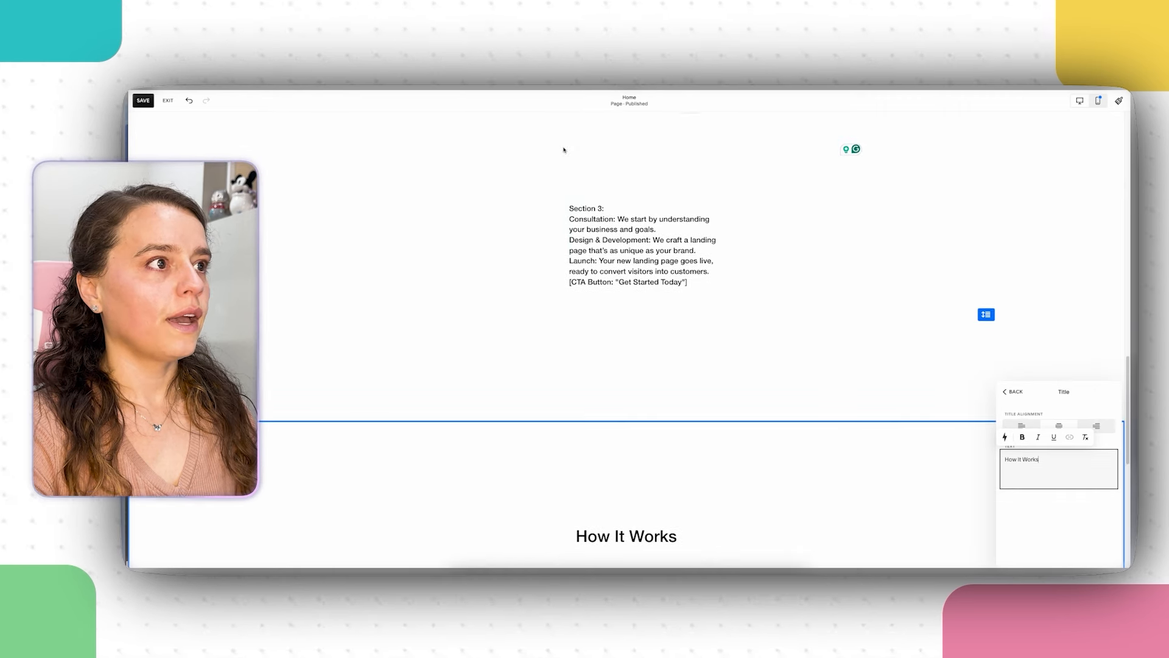
{"action": "double_click", "coordinate": [644, 239]}
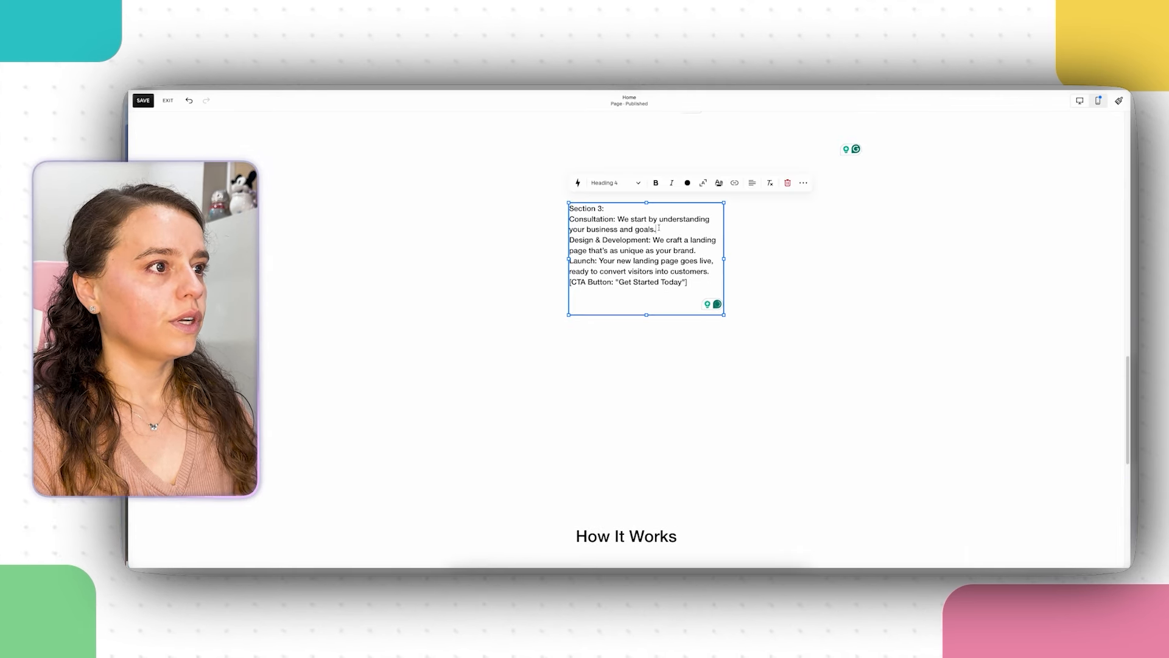
{"action": "triple_click", "coordinate": [634, 229]}
{"action": "right_click", "coordinate": [616, 232]}
{"action": "left_click", "coordinate": [629, 300]}
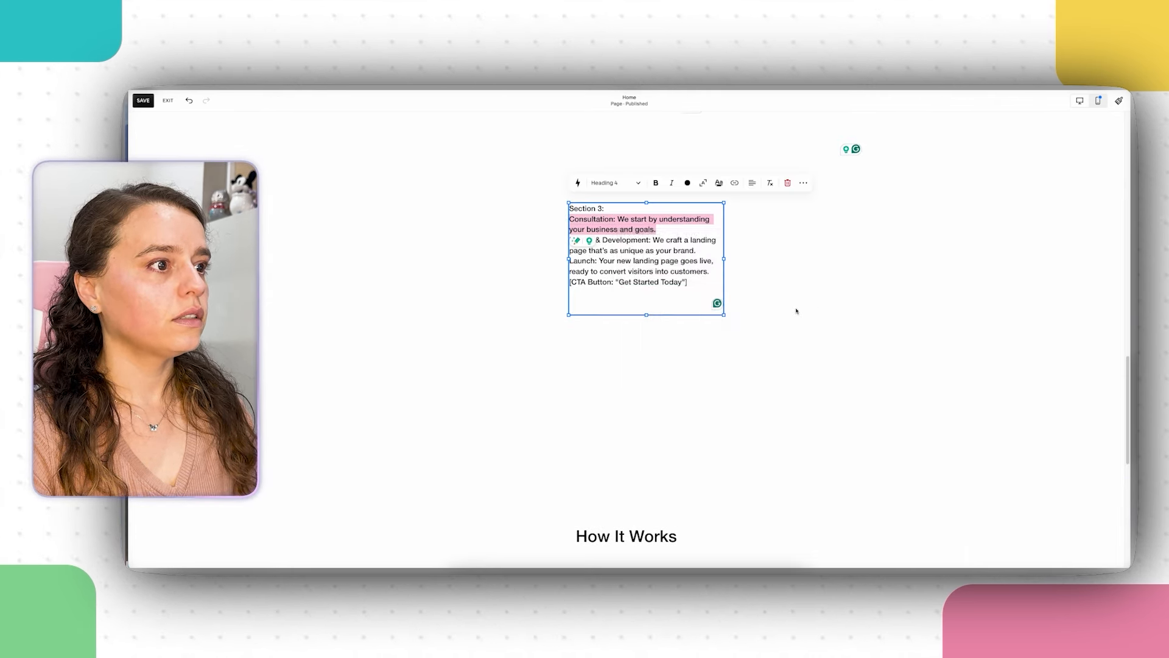
{"action": "scroll", "coordinate": [798, 311], "scroll_direction": "down", "scroll_amount": 5}
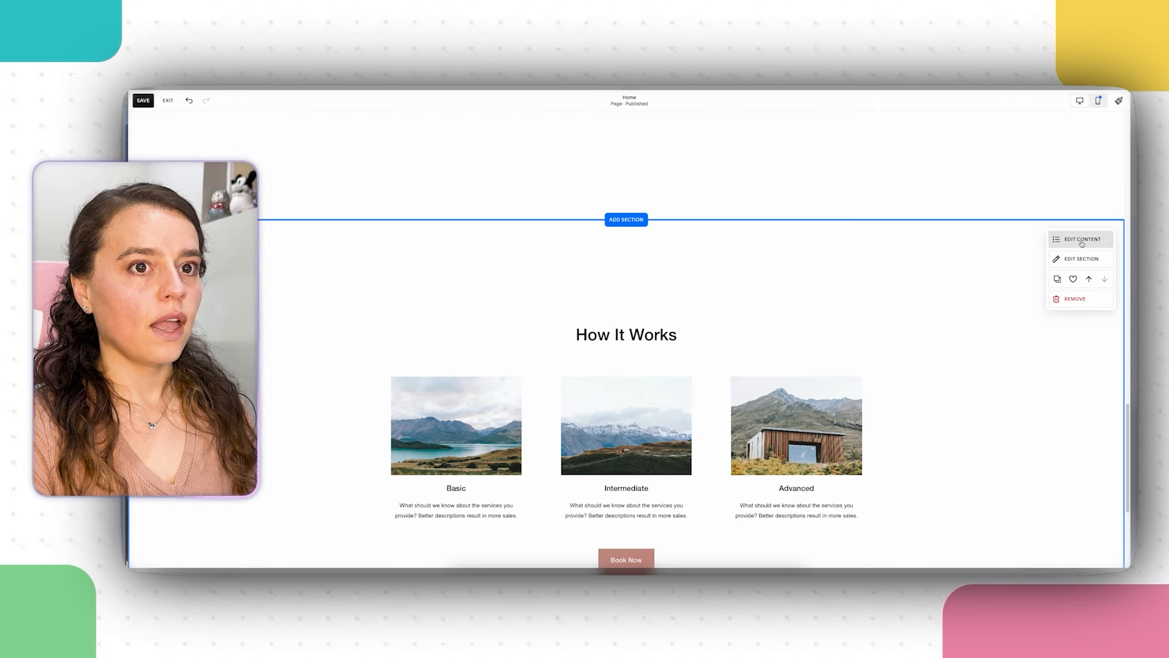
Step: Paste the Consultation text as the Basic card's description
{"action": "left_click", "coordinate": [1077, 240]}
{"action": "left_click", "coordinate": [1045, 261]}
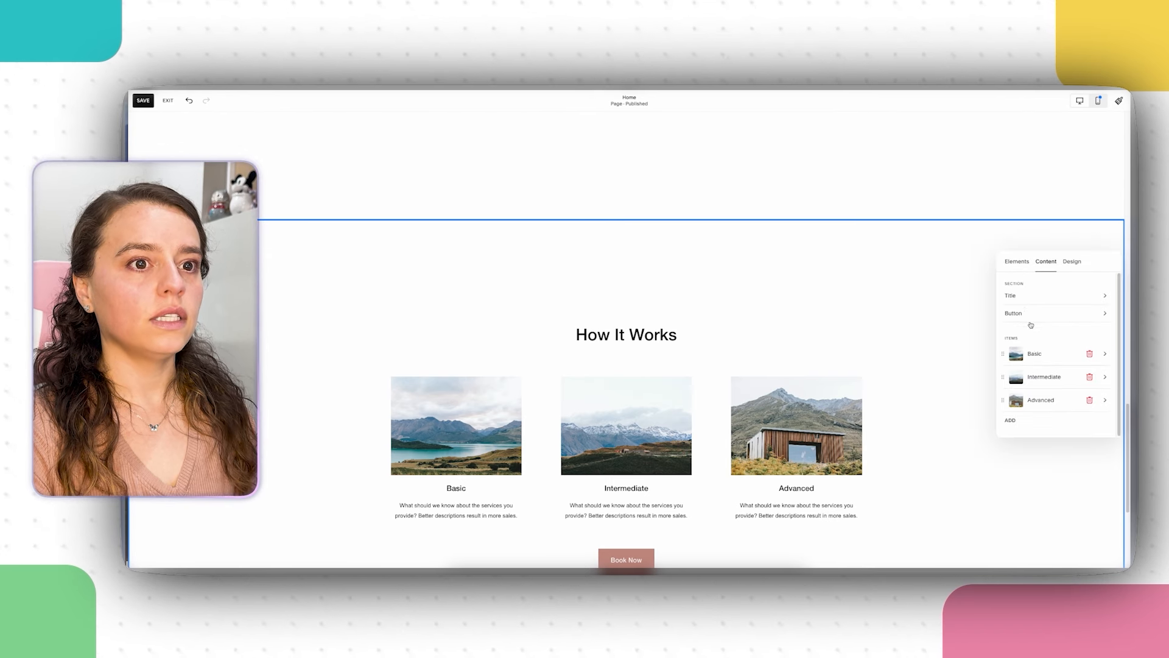
{"action": "left_click", "coordinate": [1038, 356]}
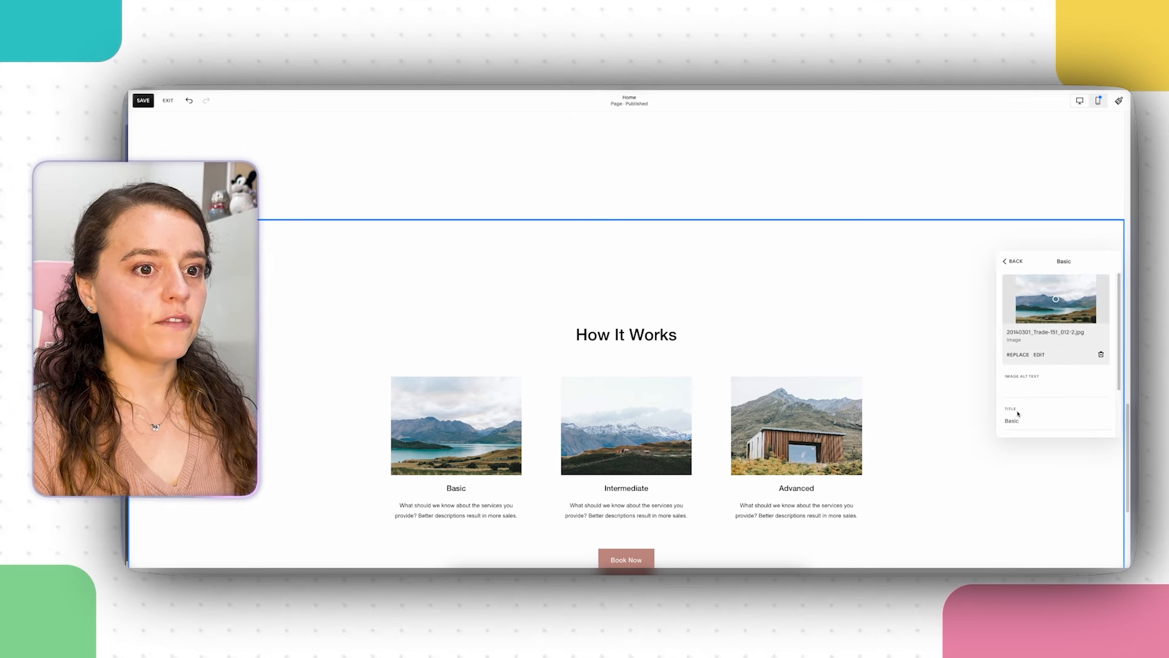
{"action": "scroll", "coordinate": [1019, 414], "scroll_direction": "down", "scroll_amount": 1}
{"action": "left_click", "coordinate": [1028, 390]}
{"action": "triple_click", "coordinate": [1033, 397]}
{"action": "right_click", "coordinate": [1033, 397]}
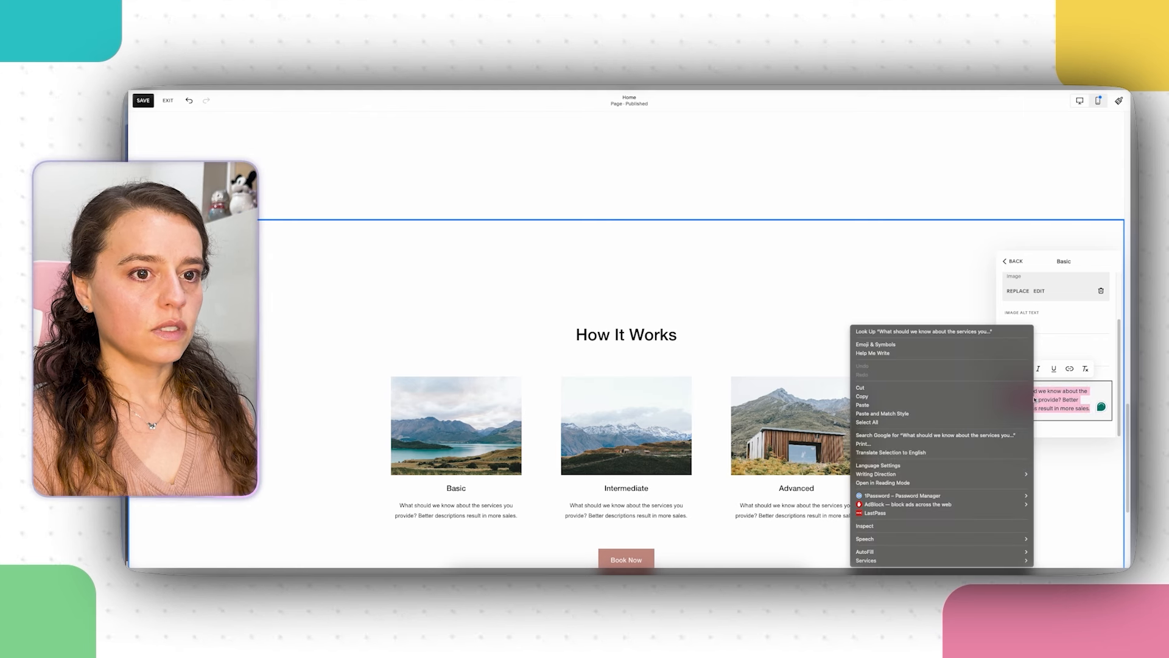
{"action": "left_click", "coordinate": [945, 417]}
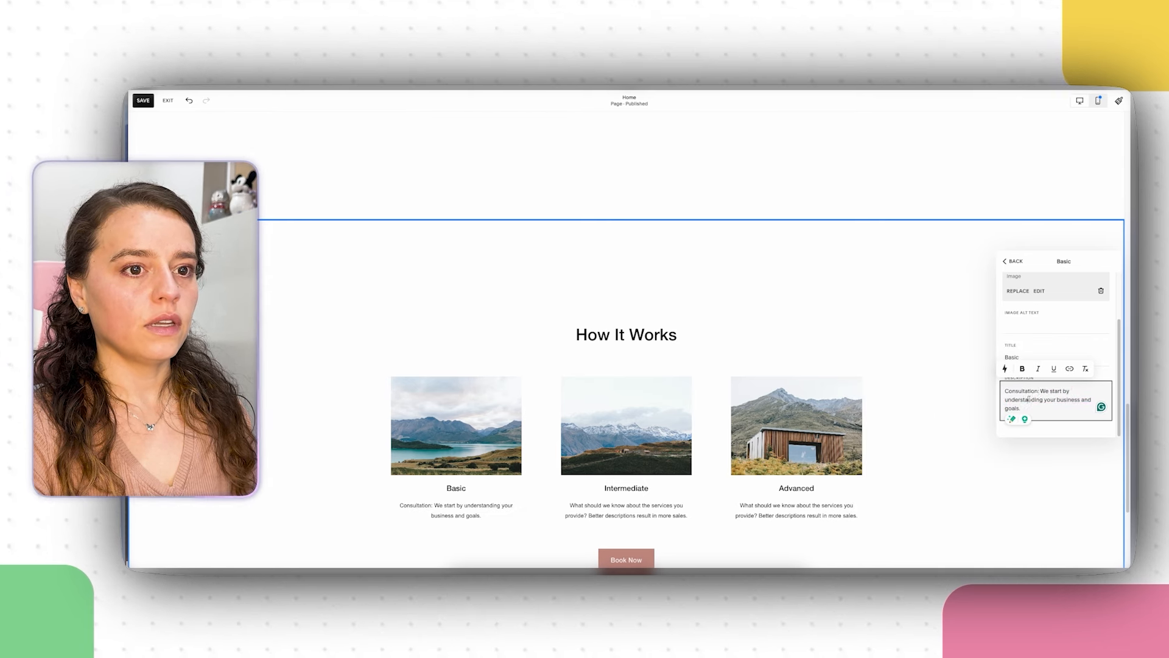
Step: Cut the 'Consultation:' prefix from the description and use it as the card title instead of Basic
{"action": "left_click_drag", "start_coordinate": [1040, 392], "coordinate": [1001, 389]}
{"action": "right_click", "coordinate": [1023, 390]}
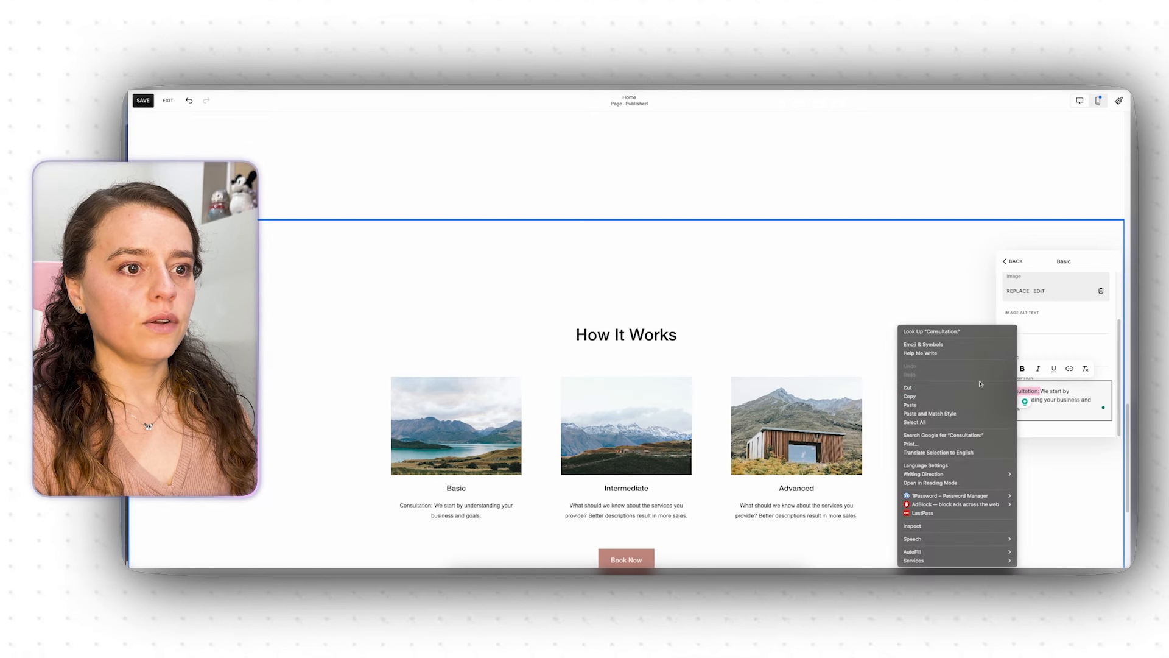
{"action": "left_click", "coordinate": [1013, 384]}
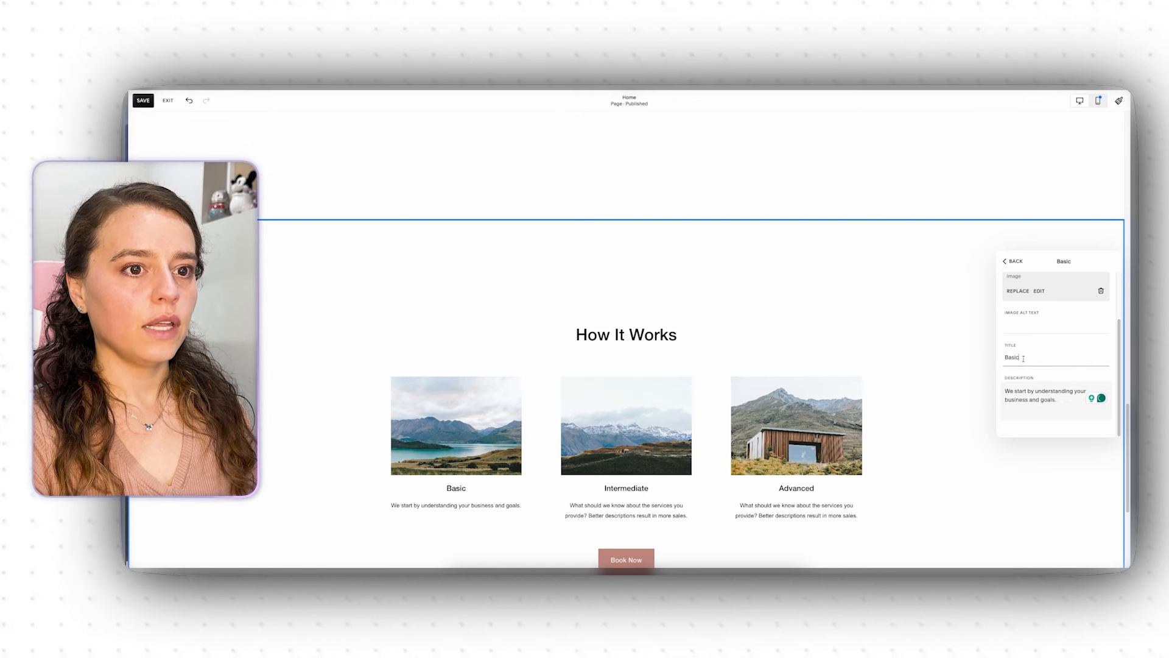
{"action": "right_click", "coordinate": [1012, 357]}
{"action": "left_click", "coordinate": [950, 406]}
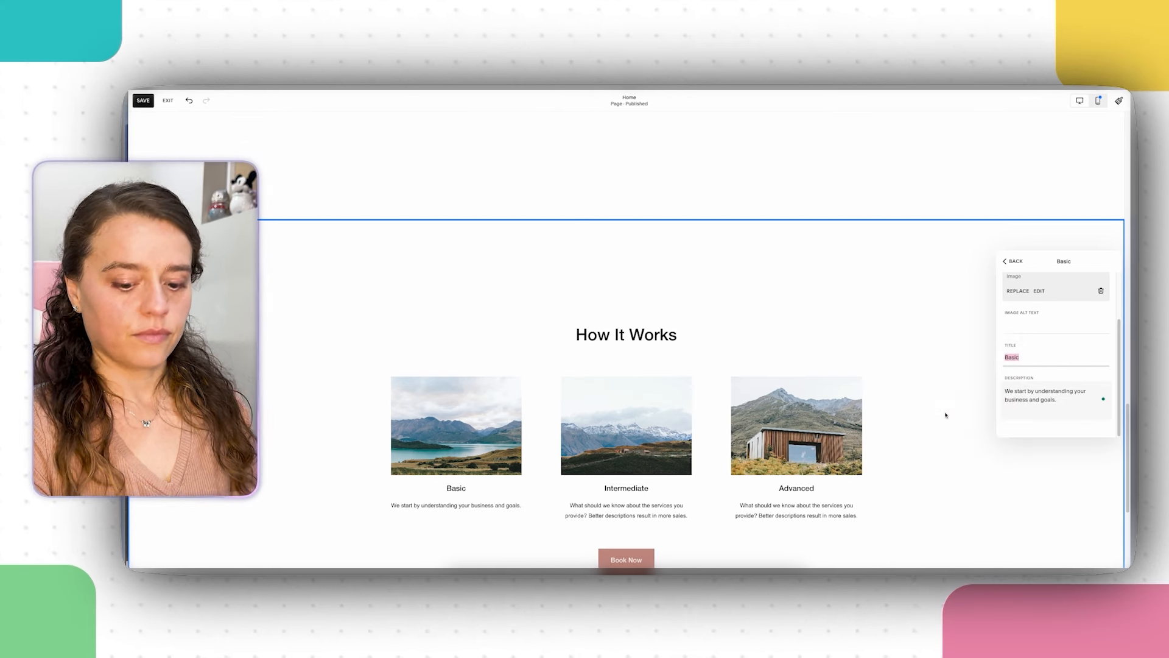
{"action": "left_click", "coordinate": [1011, 261]}
Step: Cut the Design & Development paragraph from the Section 3 text block
{"action": "scroll", "coordinate": [820, 321], "scroll_direction": "up", "scroll_amount": 3}
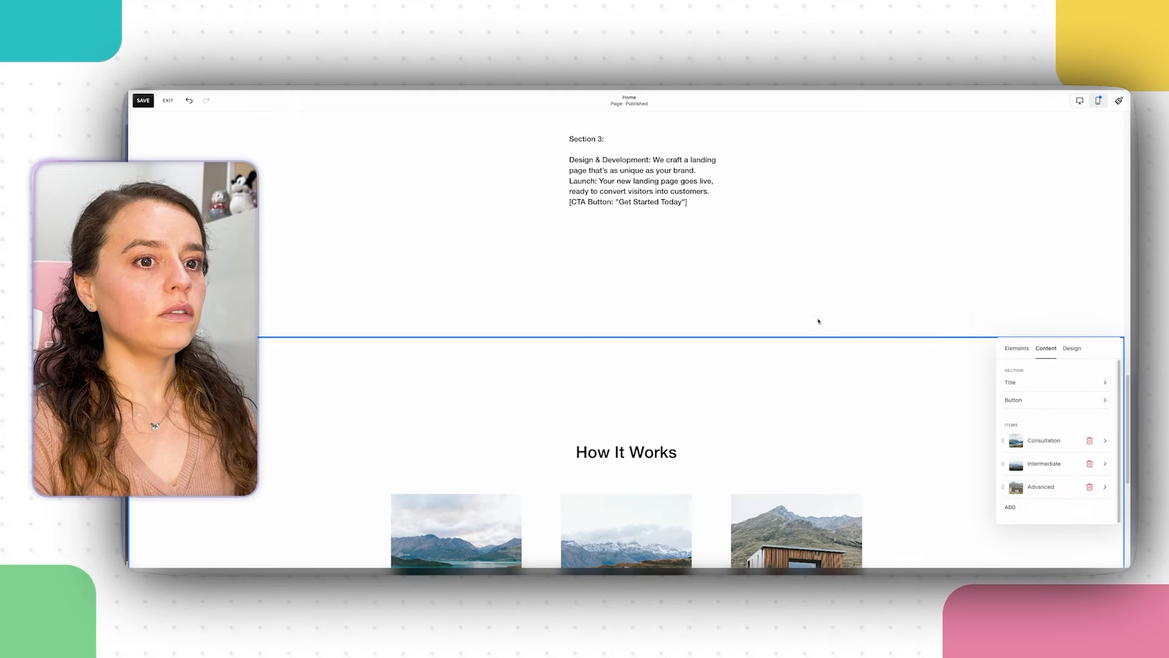
{"action": "left_click", "coordinate": [636, 229]}
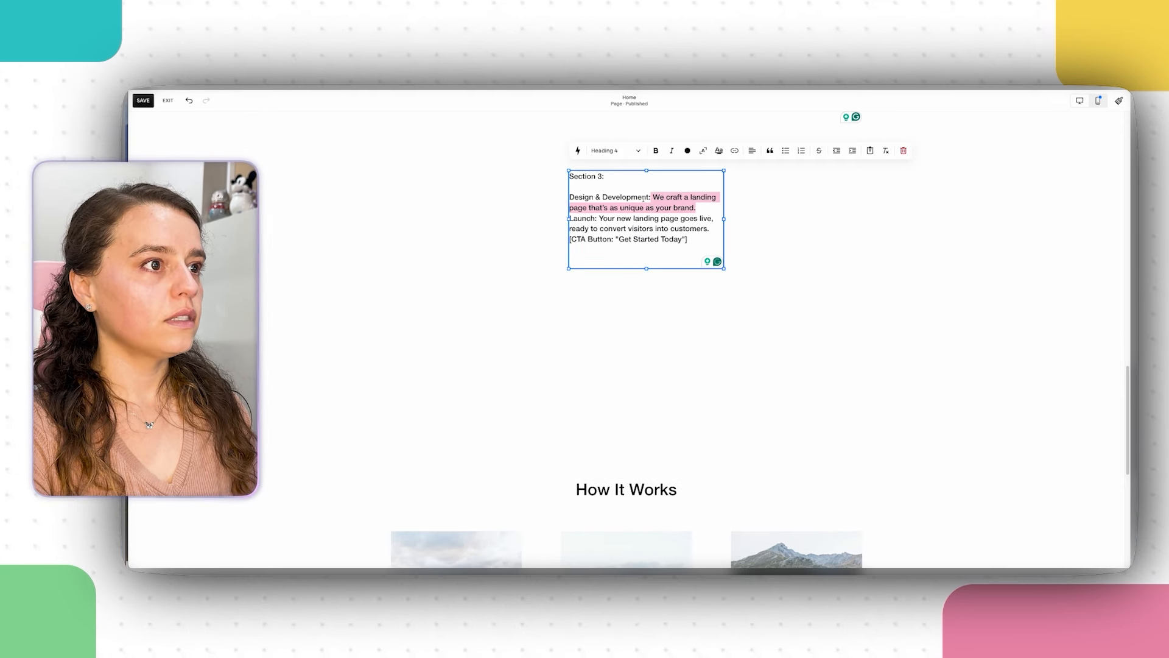
{"action": "triple_click", "coordinate": [643, 198]}
{"action": "key", "text": "super+c"}
{"action": "right_click", "coordinate": [605, 197]}
{"action": "left_click", "coordinate": [634, 261]}
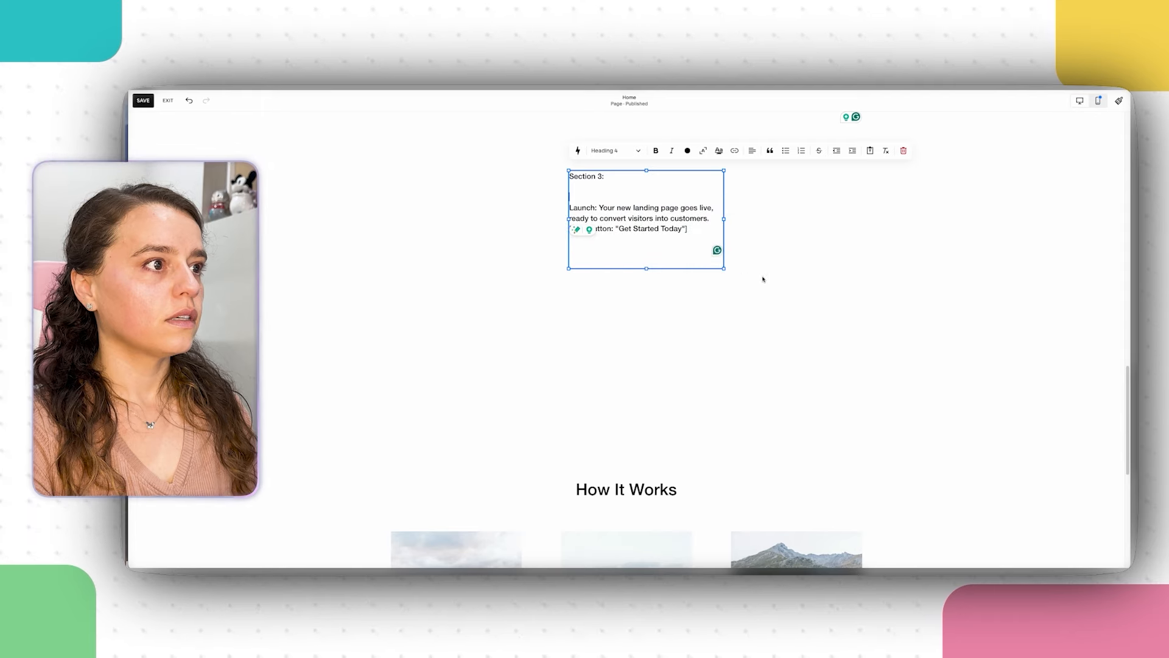
{"action": "scroll", "coordinate": [822, 305], "scroll_direction": "down", "scroll_amount": 3}
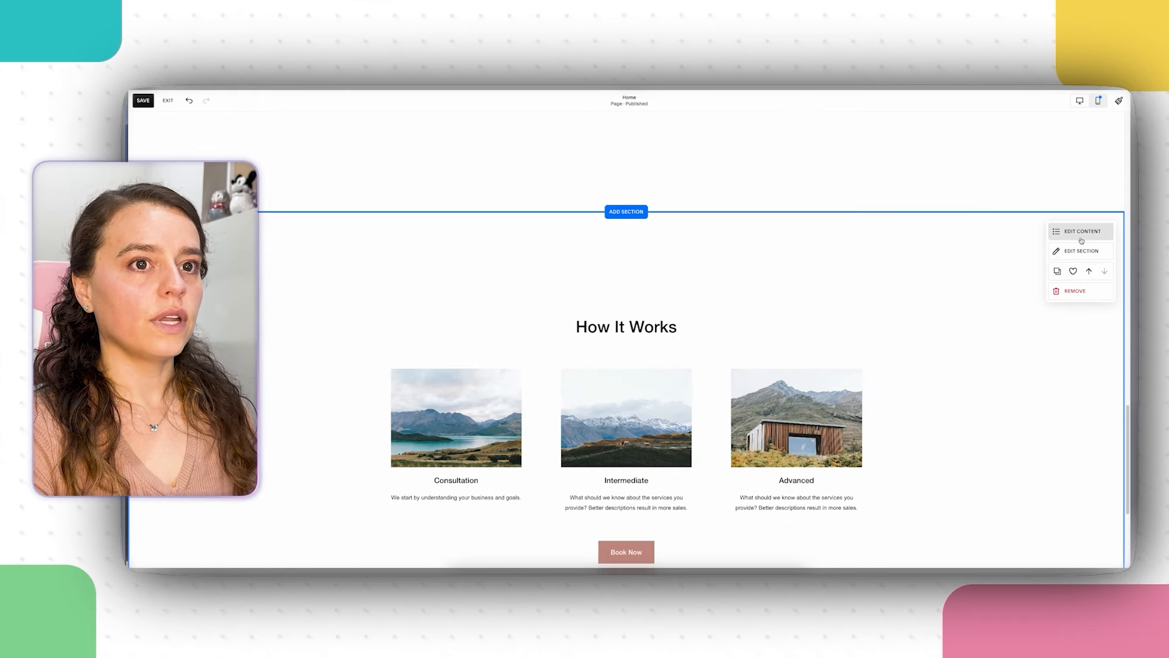
Step: Paste the new copy into the Intermediate card's description and cut 'Design & Development:' from it
{"action": "left_click", "coordinate": [1082, 232]}
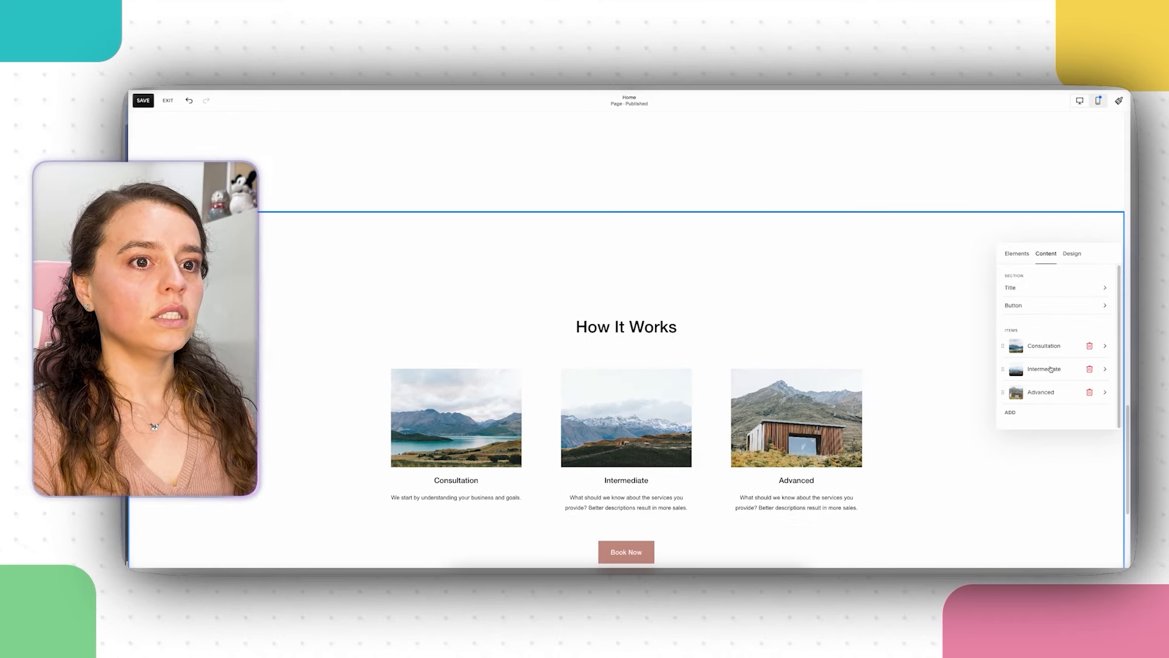
{"action": "left_click", "coordinate": [1044, 369]}
{"action": "scroll", "coordinate": [1045, 377], "scroll_direction": "down", "scroll_amount": 3}
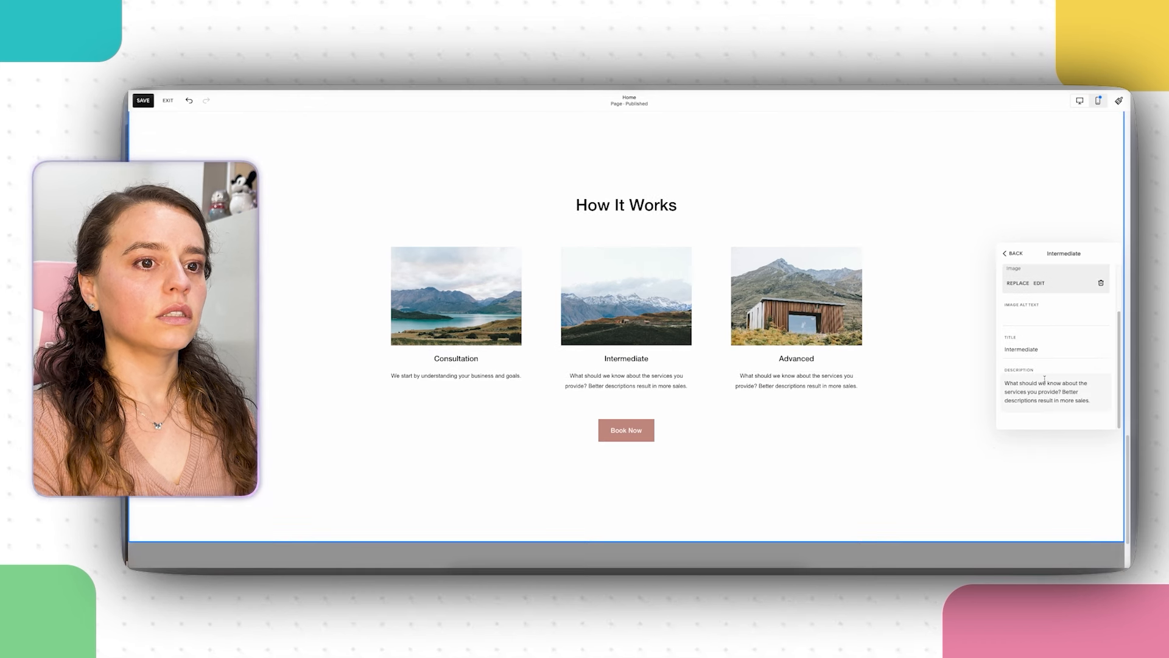
{"action": "left_click", "coordinate": [1045, 379]}
{"action": "key", "text": "ctrl+a"}
{"action": "right_click", "coordinate": [1045, 379]}
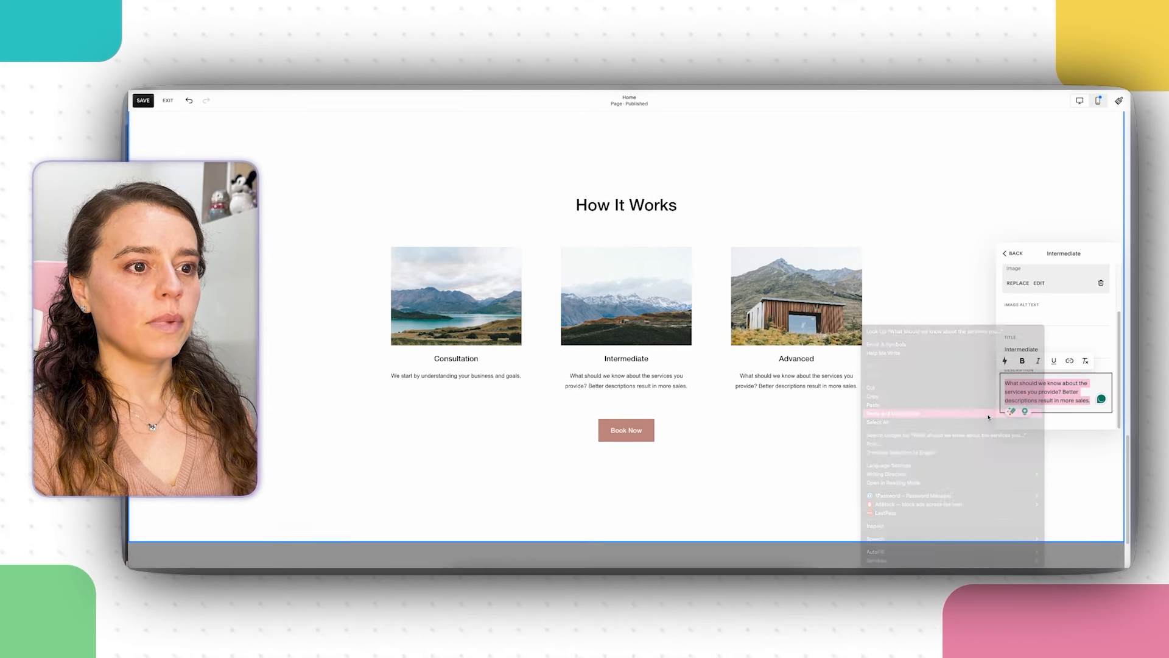
{"action": "left_click", "coordinate": [989, 418]}
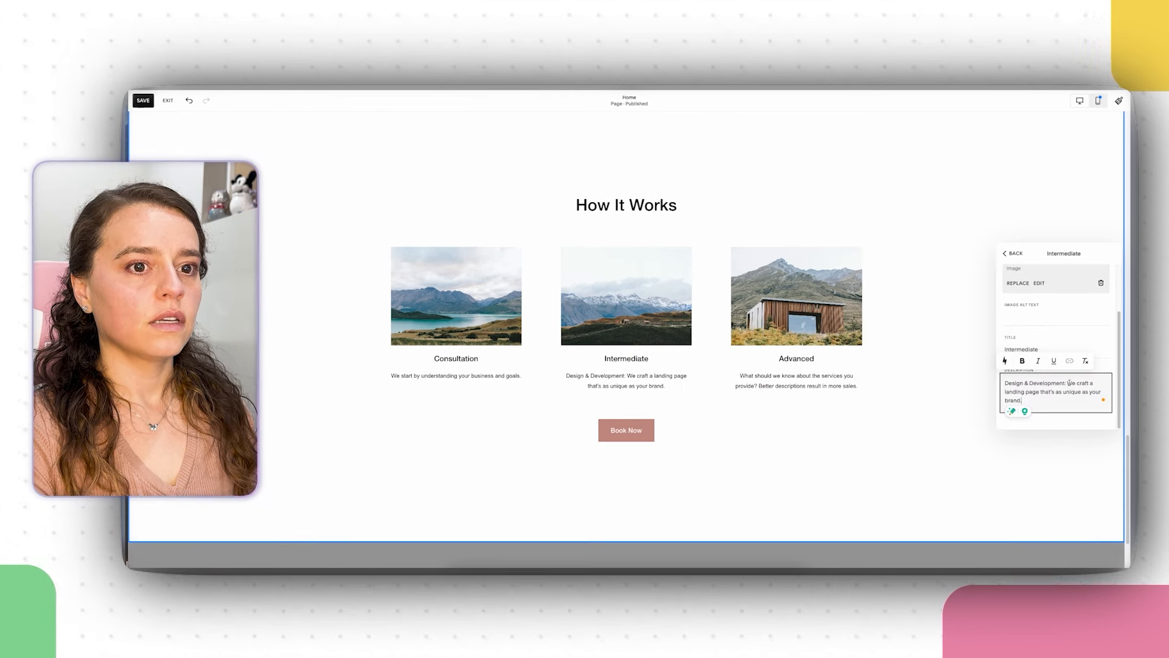
{"action": "left_click_drag", "start_coordinate": [1068, 382], "coordinate": [1005, 383]}
{"action": "right_click", "coordinate": [1021, 384]}
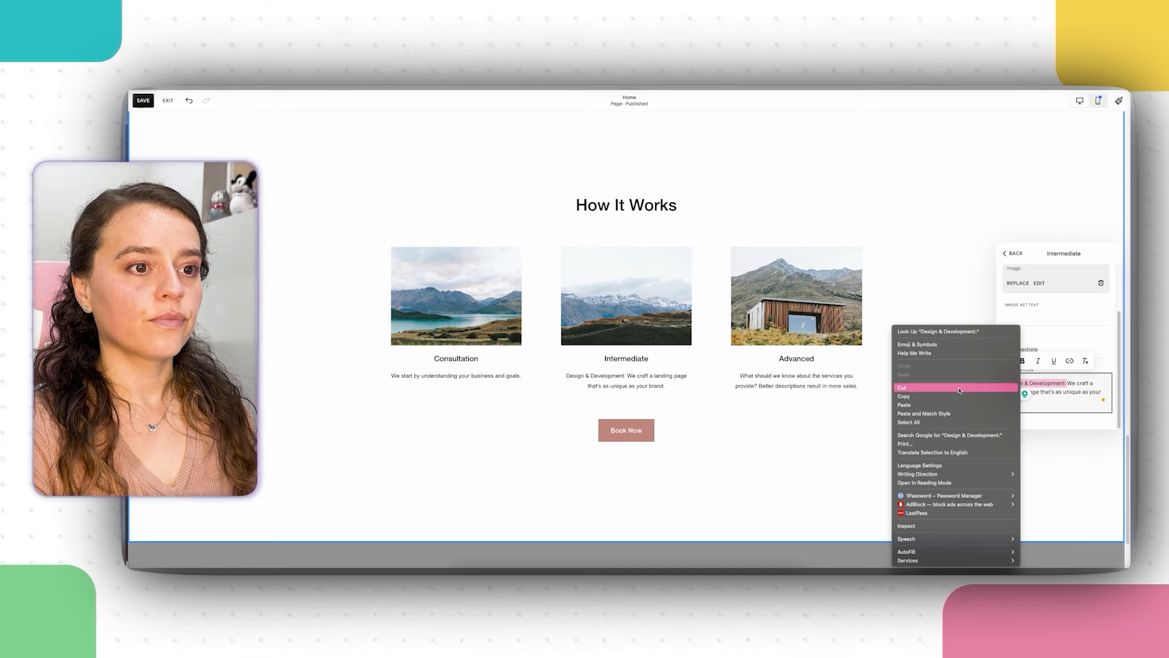
{"action": "left_click", "coordinate": [907, 388]}
Step: Replace the Intermediate card title with 'Design & Development'
{"action": "left_click", "coordinate": [988, 352]}
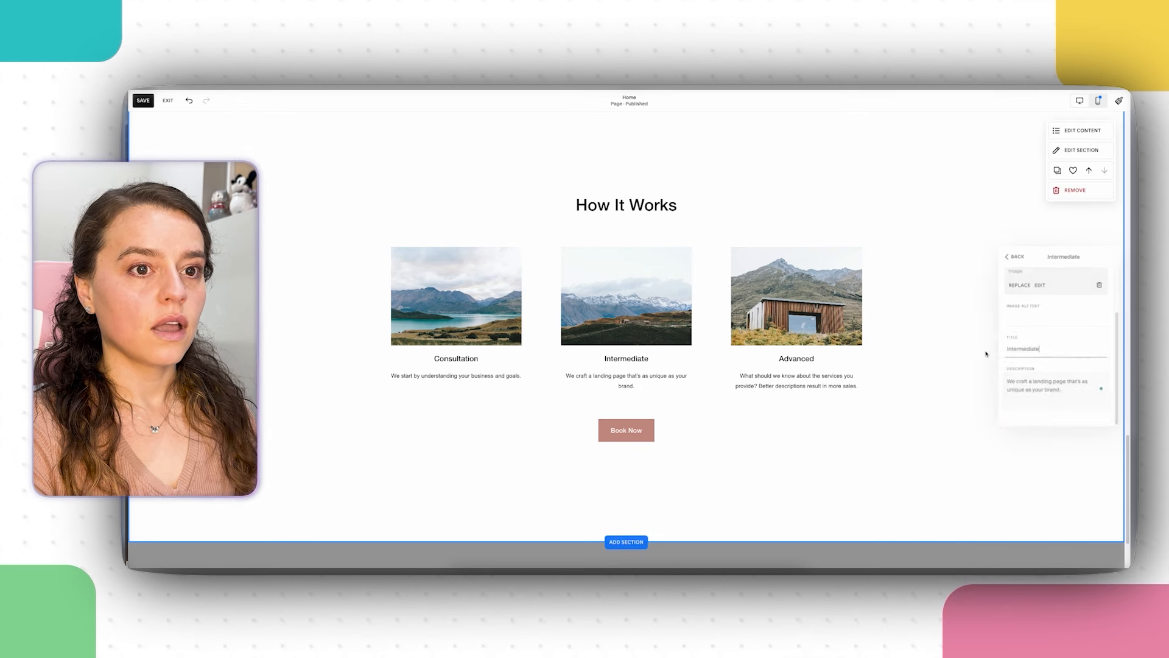
{"action": "left_click", "coordinate": [1069, 131]}
{"action": "left_click", "coordinate": [1047, 154]}
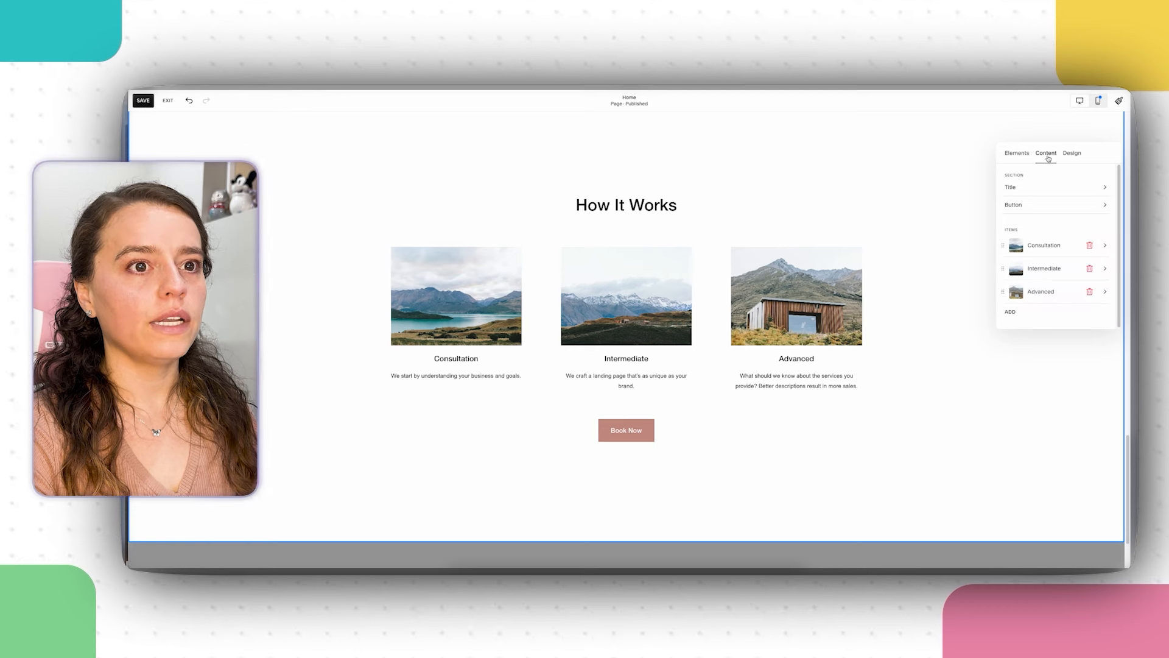
{"action": "left_click", "coordinate": [1052, 294]}
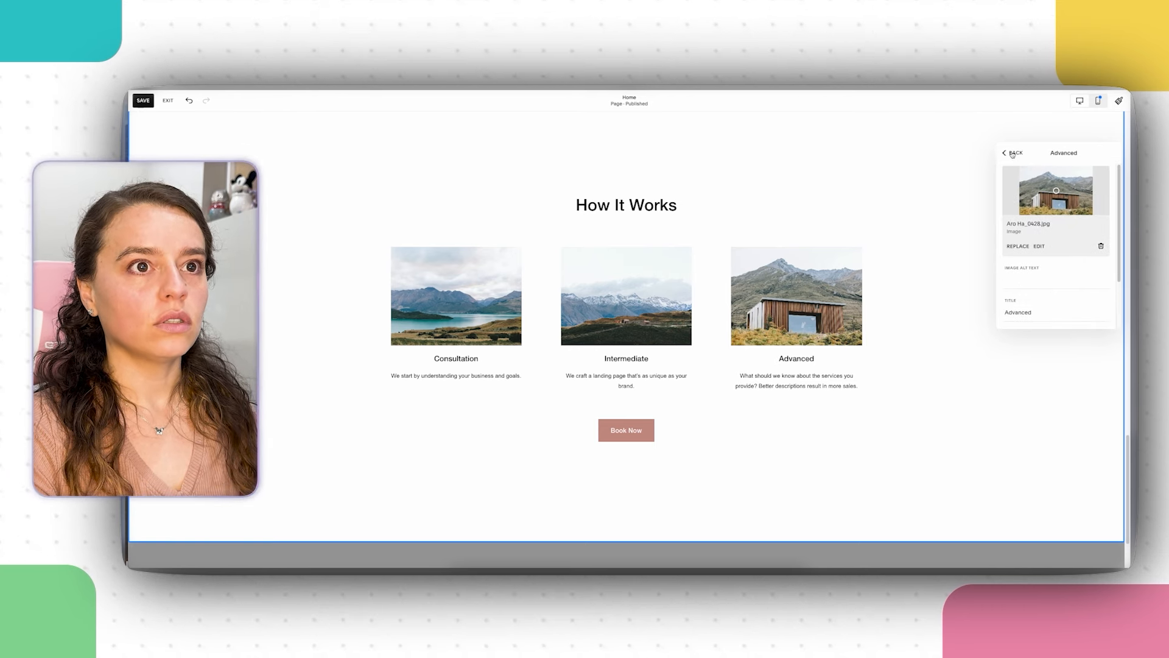
{"action": "left_click", "coordinate": [1012, 154]}
{"action": "left_click", "coordinate": [1052, 268]}
{"action": "scroll", "coordinate": [1032, 327], "scroll_direction": "down", "scroll_amount": 3}
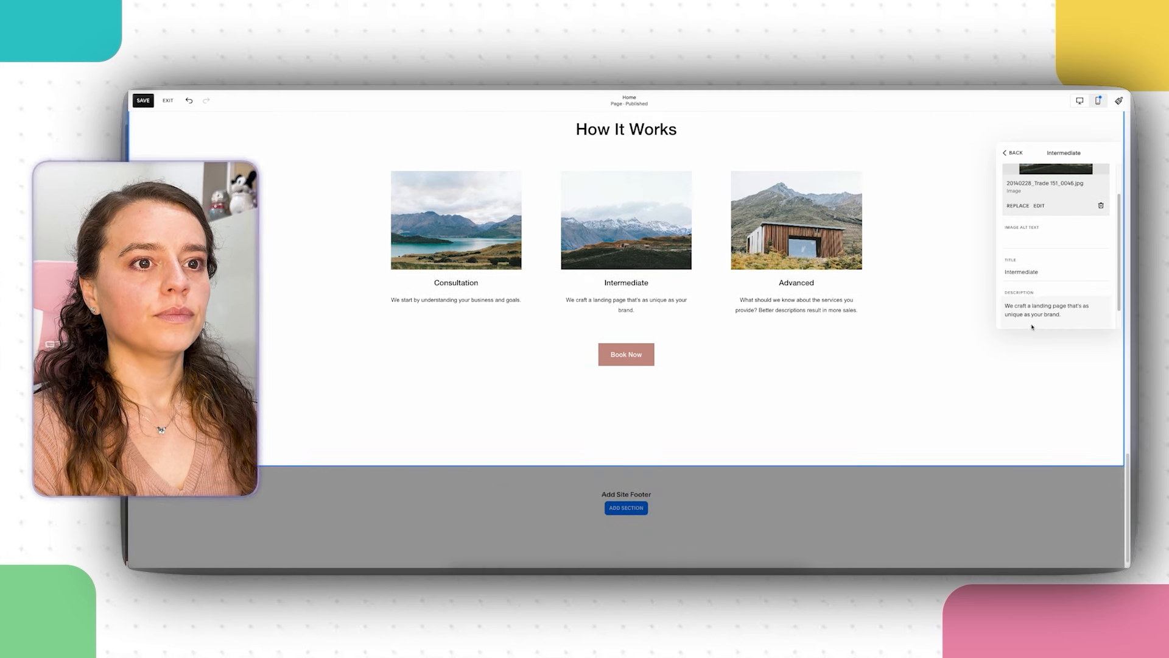
{"action": "scroll", "coordinate": [1033, 299], "scroll_direction": "down", "scroll_amount": 1}
{"action": "left_click_drag", "start_coordinate": [1052, 264], "coordinate": [1003, 262]}
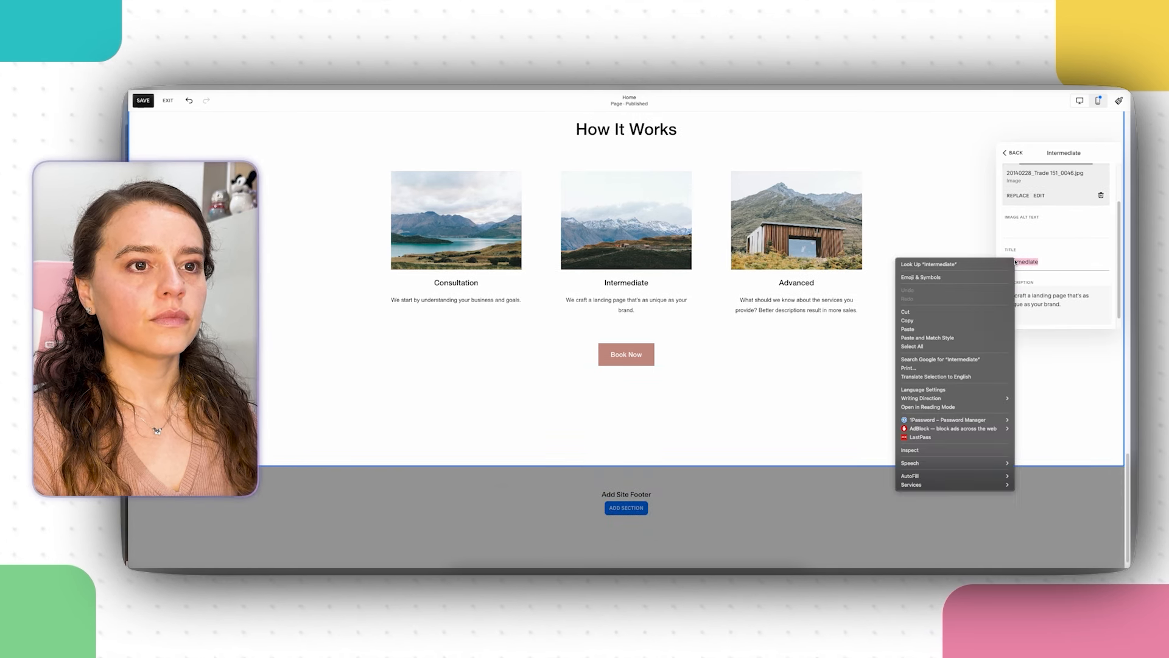
{"action": "right_click", "coordinate": [1015, 259]}
{"action": "left_click", "coordinate": [962, 331]}
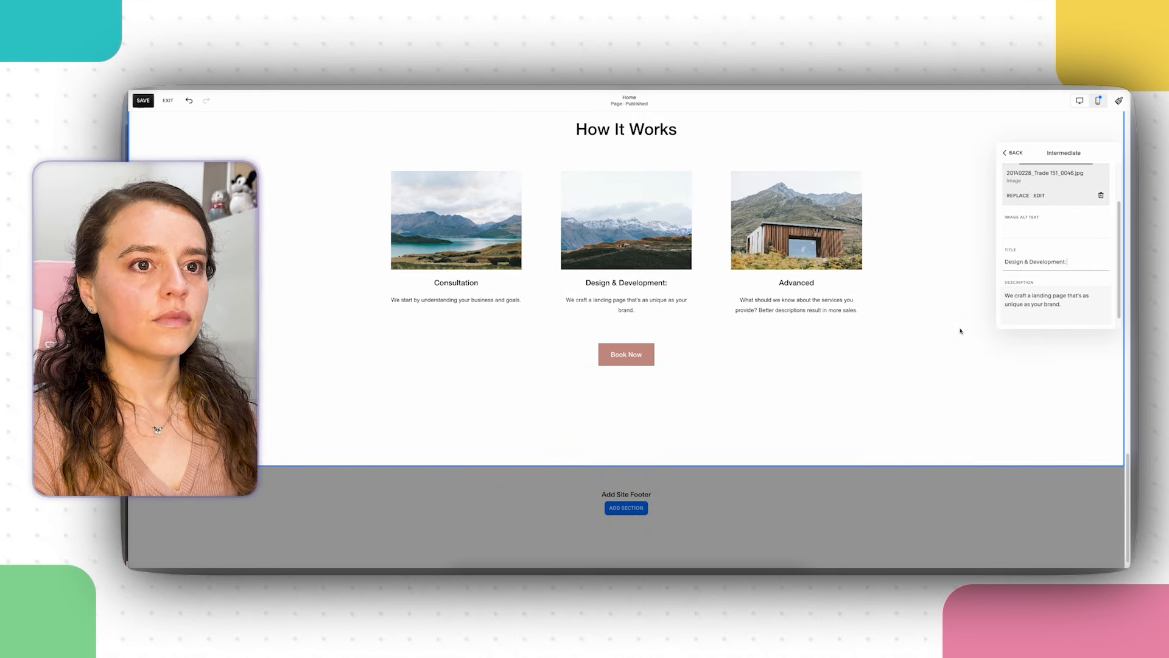
{"action": "left_click", "coordinate": [1006, 150]}
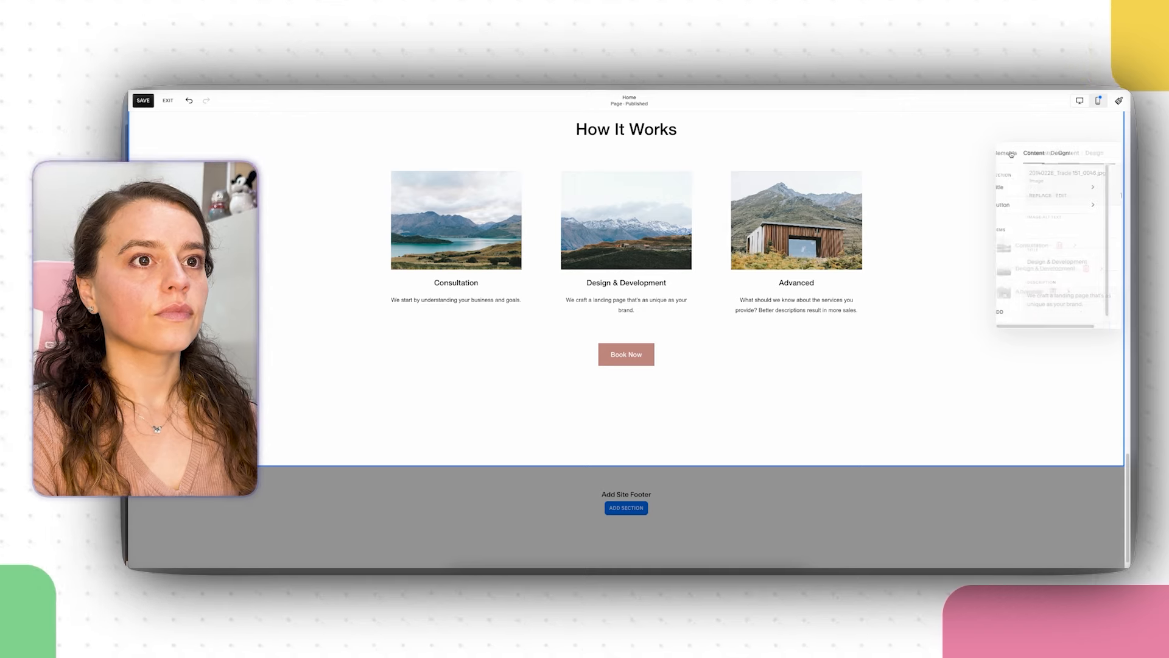
Step: Cut the Launch copy from the Section 3 text block and delete the leftover block
{"action": "scroll", "coordinate": [517, 327], "scroll_direction": "up", "scroll_amount": 5}
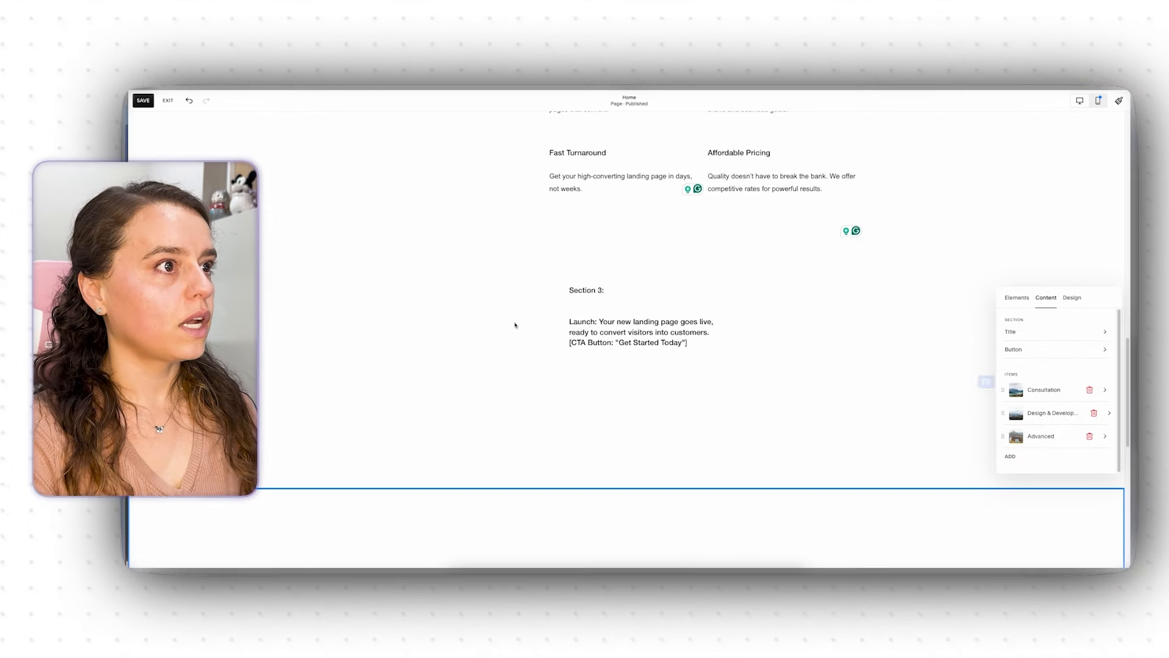
{"action": "left_click", "coordinate": [661, 341]}
{"action": "left_click", "coordinate": [663, 343]}
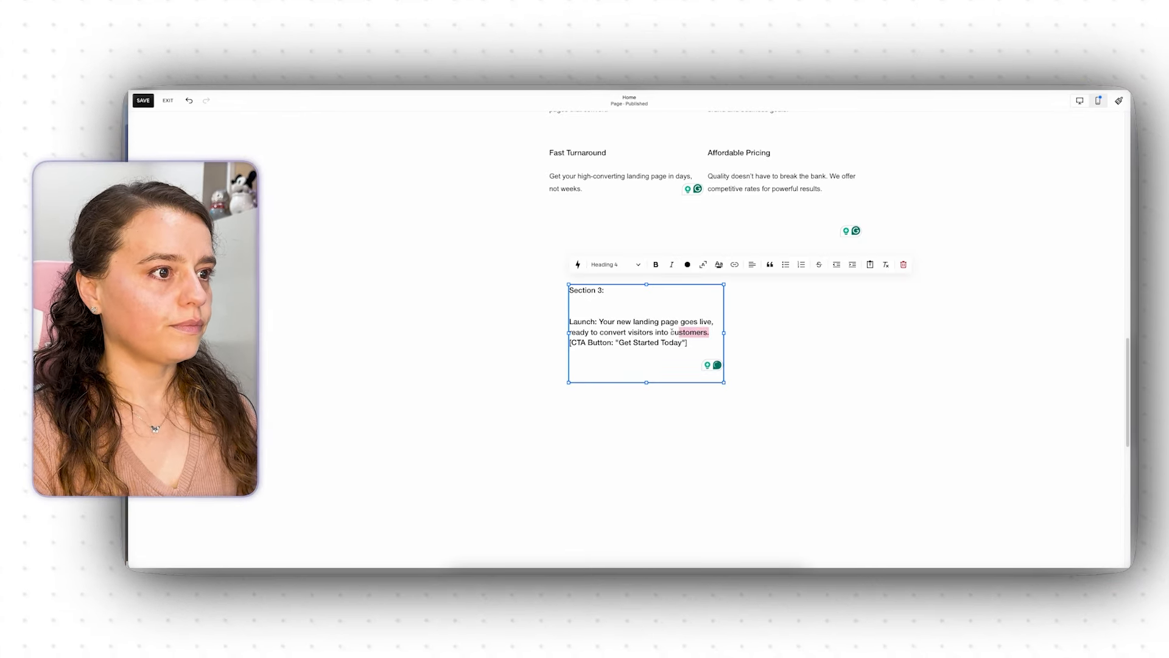
{"action": "left_click_drag", "start_coordinate": [672, 332], "coordinate": [570, 333]}
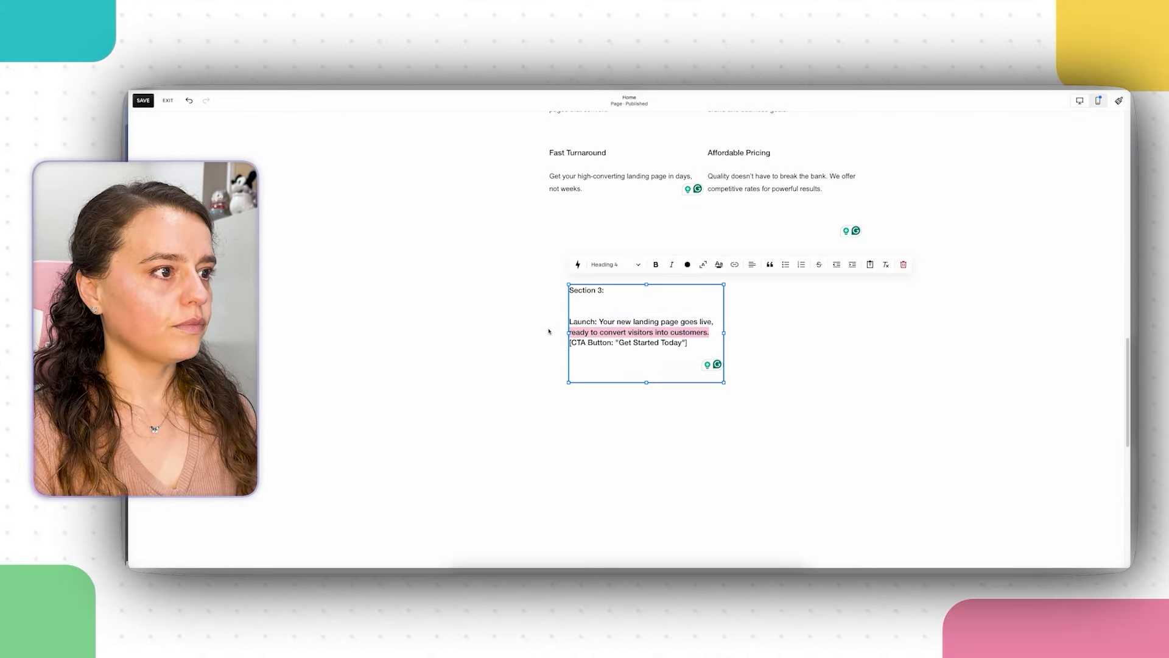
{"action": "left_click_drag", "start_coordinate": [715, 321], "coordinate": [570, 311]}
{"action": "key", "text": "super+c"}
{"action": "right_click", "coordinate": [625, 332]}
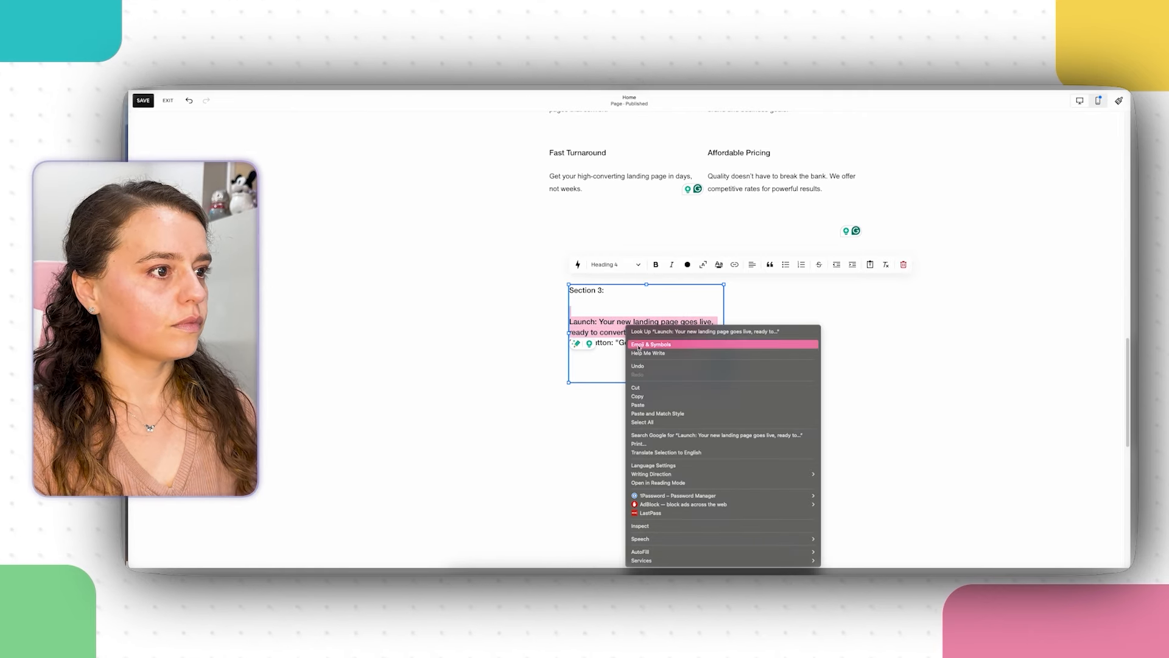
{"action": "left_click", "coordinate": [664, 384]}
{"action": "left_click", "coordinate": [904, 264]}
{"action": "scroll", "coordinate": [973, 363], "scroll_direction": "down", "scroll_amount": 2}
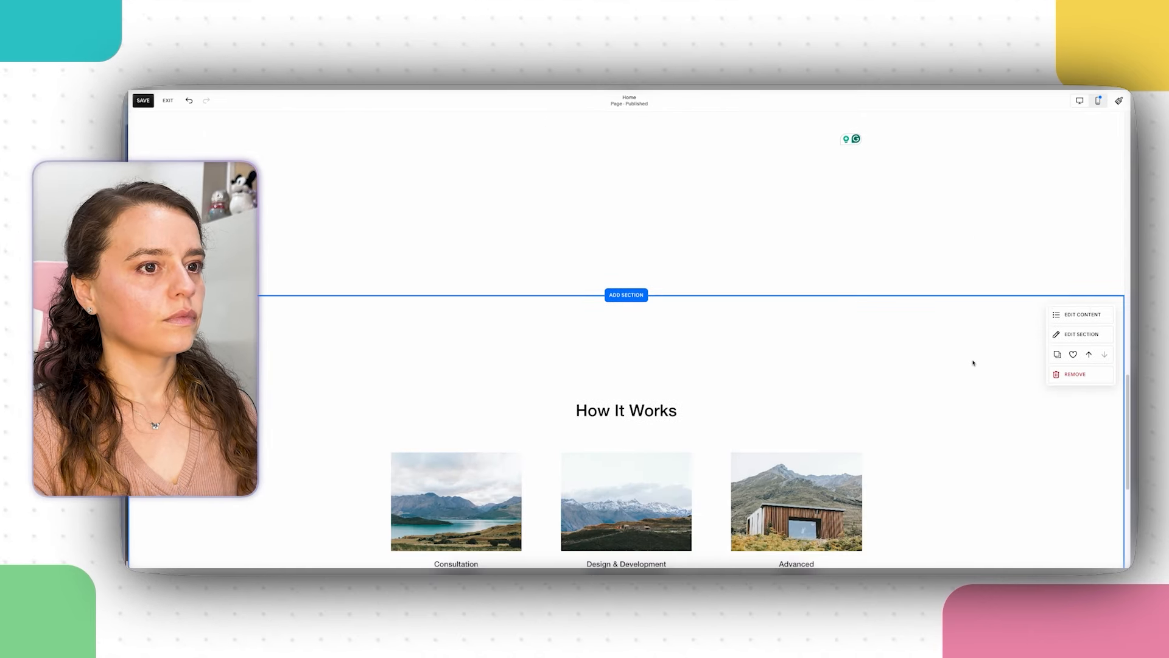
Step: Paste the Launch copy as the Advanced card's description
{"action": "left_click", "coordinate": [1080, 333]}
{"action": "left_click", "coordinate": [1045, 376]}
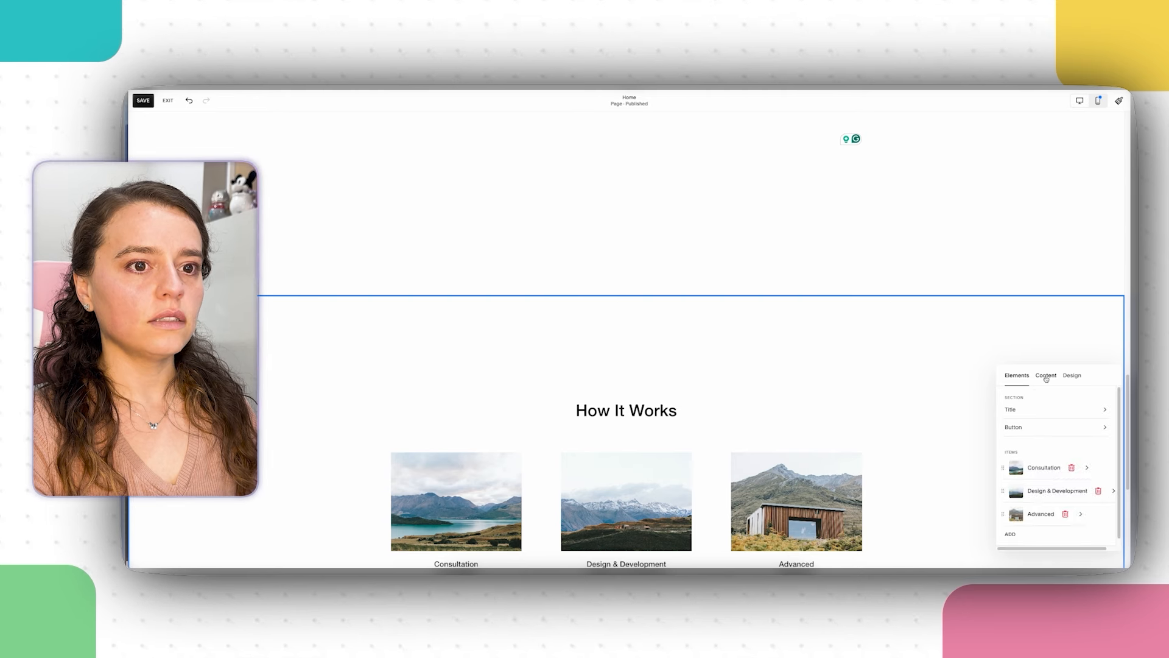
{"action": "scroll", "coordinate": [1008, 368], "scroll_direction": "down", "scroll_amount": 1}
{"action": "scroll", "coordinate": [918, 382], "scroll_direction": "down", "scroll_amount": 1}
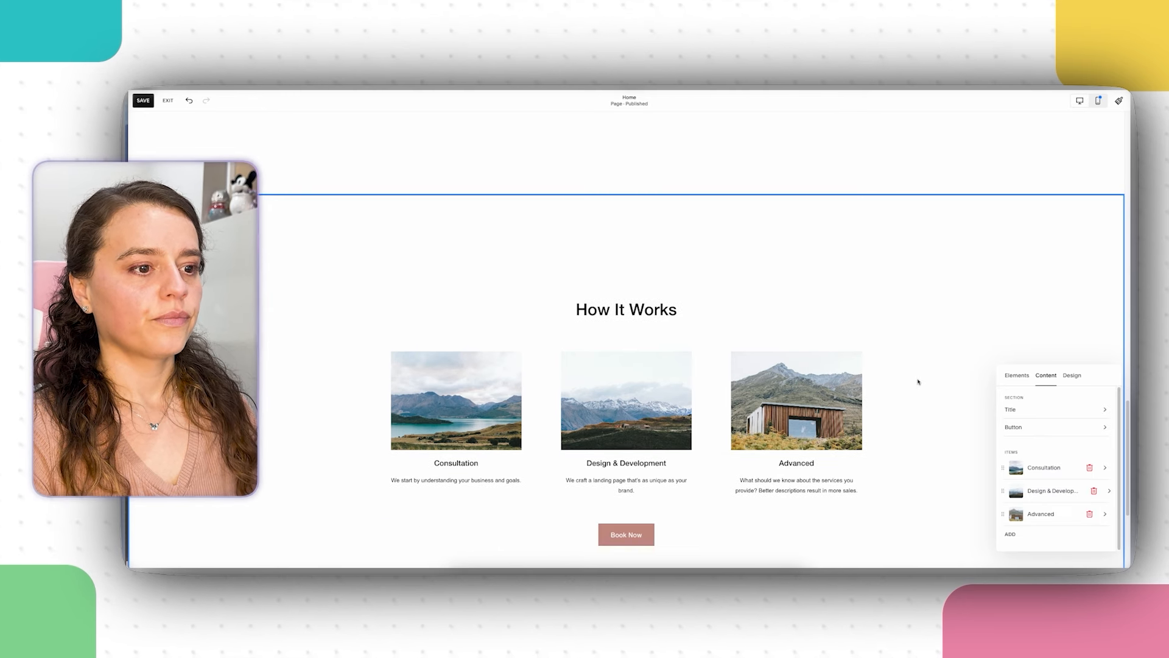
{"action": "left_click", "coordinate": [1036, 513]}
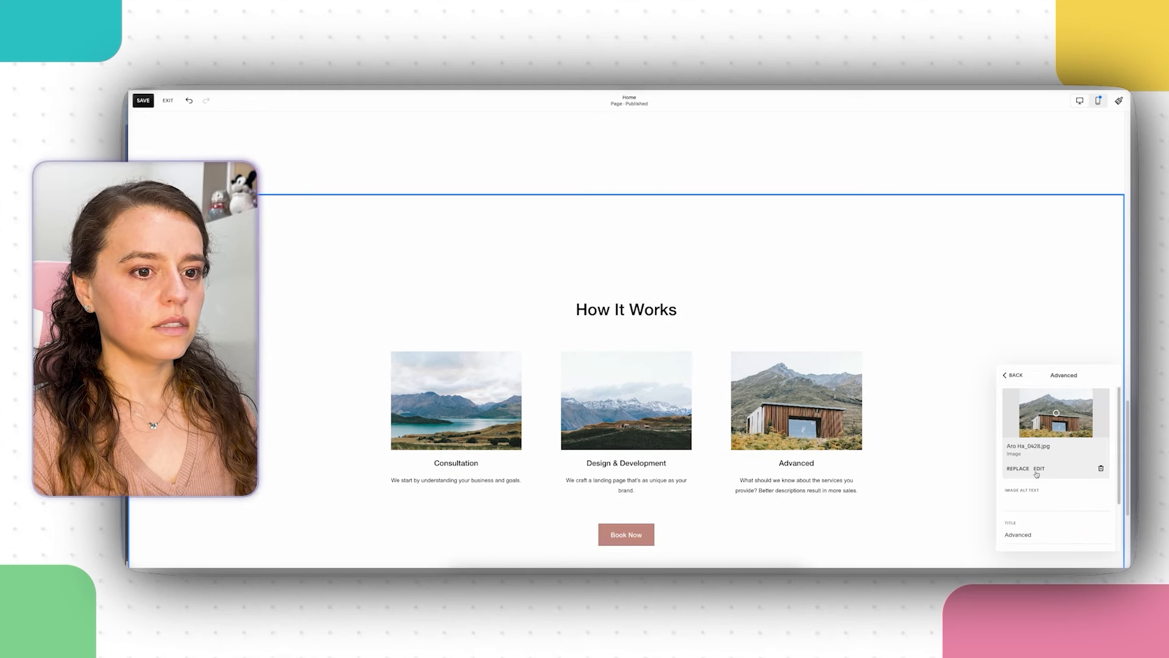
{"action": "scroll", "coordinate": [1023, 516], "scroll_direction": "down", "scroll_amount": 3}
{"action": "left_click", "coordinate": [1035, 514]}
{"action": "left_click_drag", "start_coordinate": [1006, 504], "coordinate": [1090, 522]}
{"action": "right_click", "coordinate": [1063, 518]}
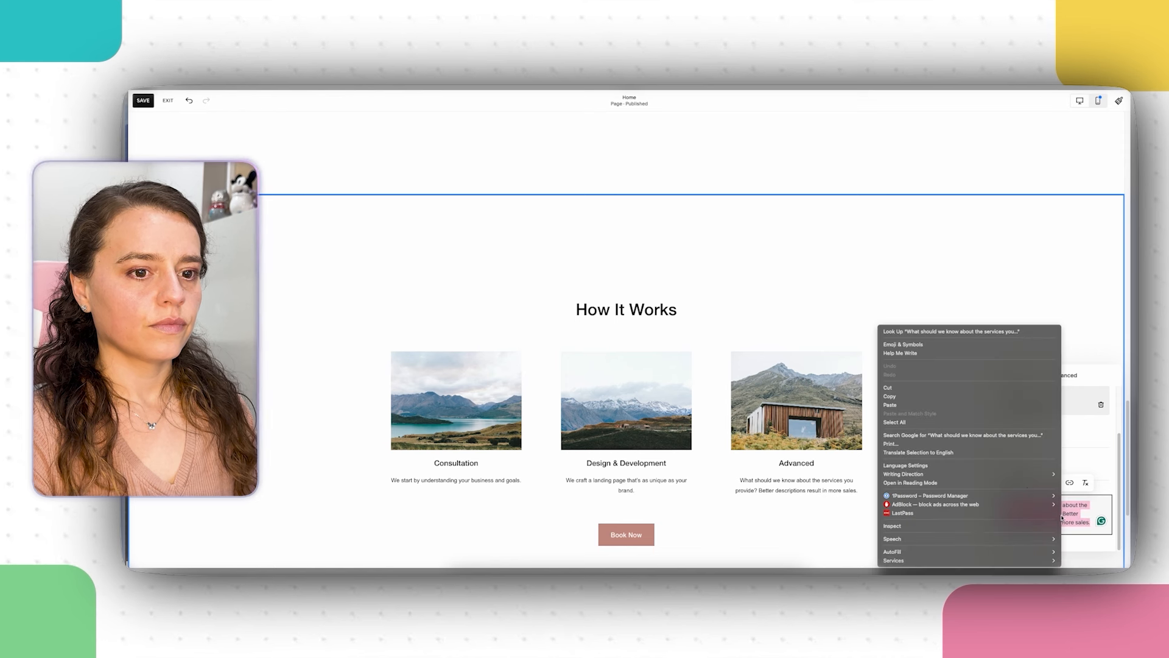
{"action": "left_click", "coordinate": [968, 404]}
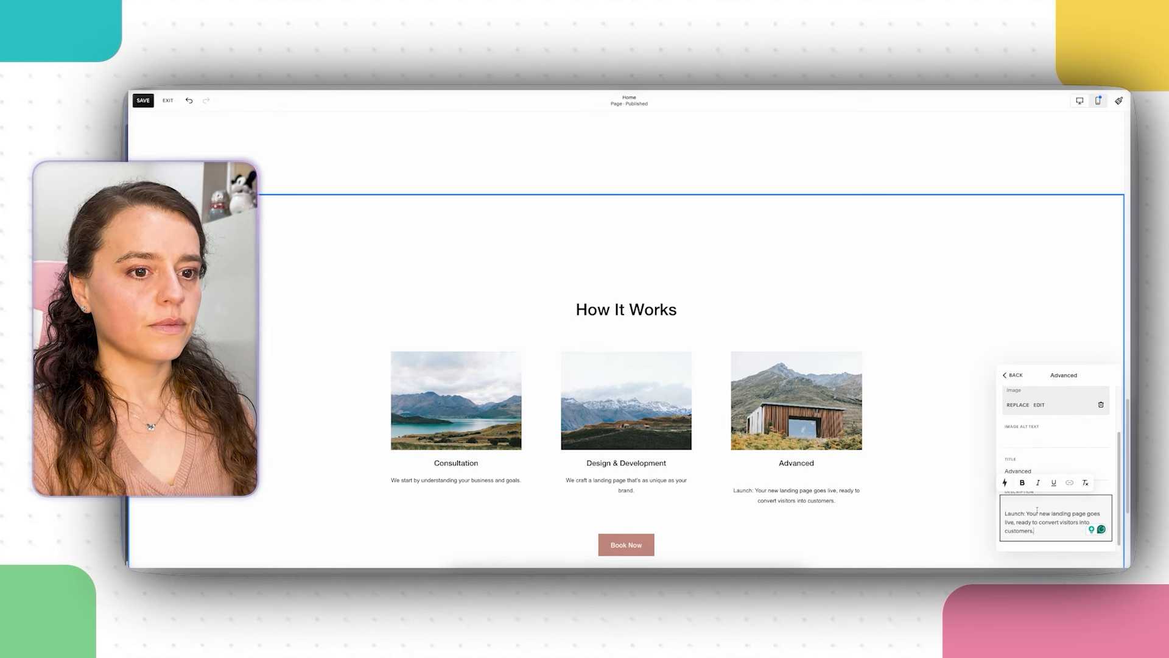
{"action": "key", "text": "ctrl+a"}
{"action": "key", "text": "ctrl+v"}
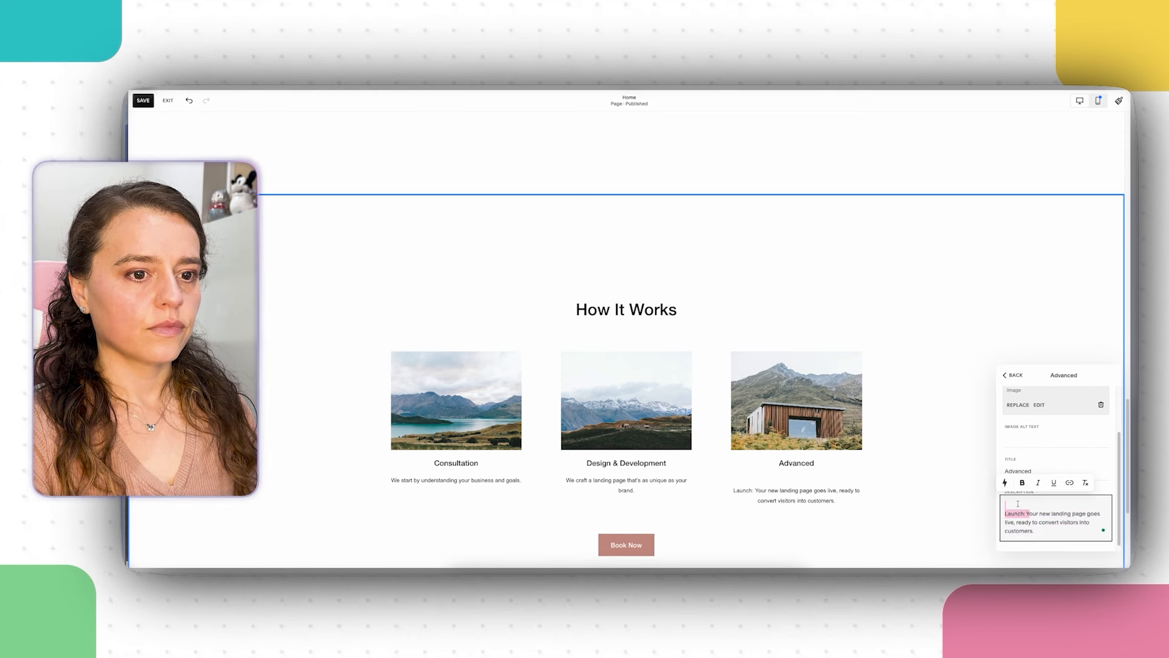
Step: Cut 'Launch:' from the description and paste it as the card's image alt text
{"action": "right_click", "coordinate": [1019, 507]}
{"action": "left_click", "coordinate": [968, 389]}
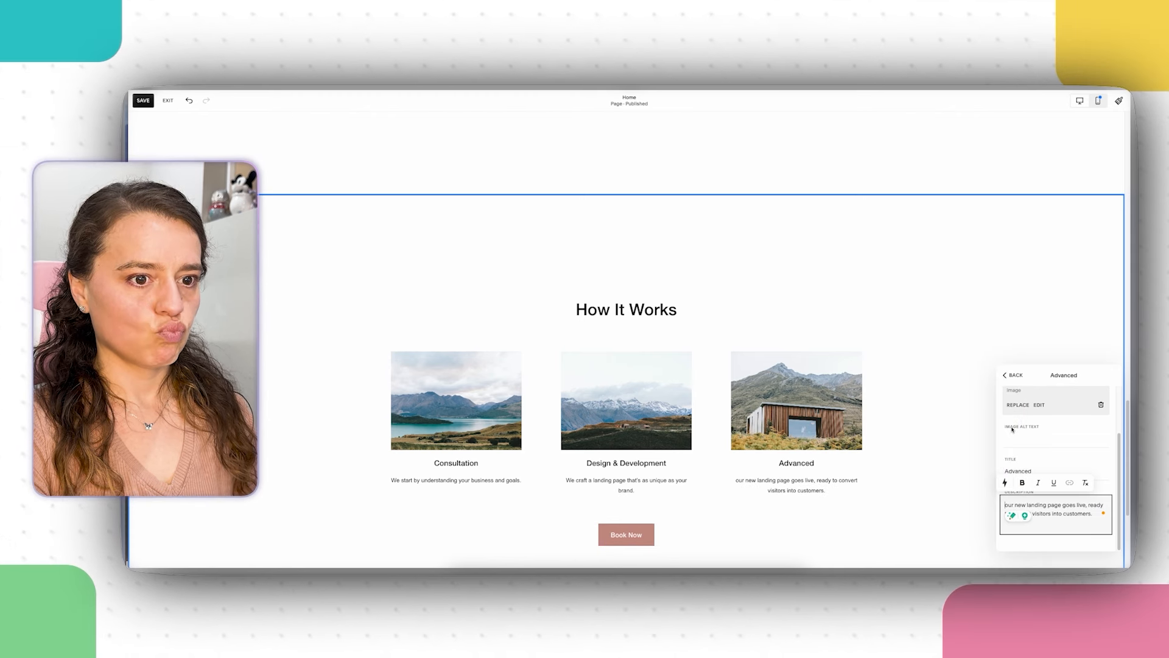
{"action": "left_click", "coordinate": [189, 102]}
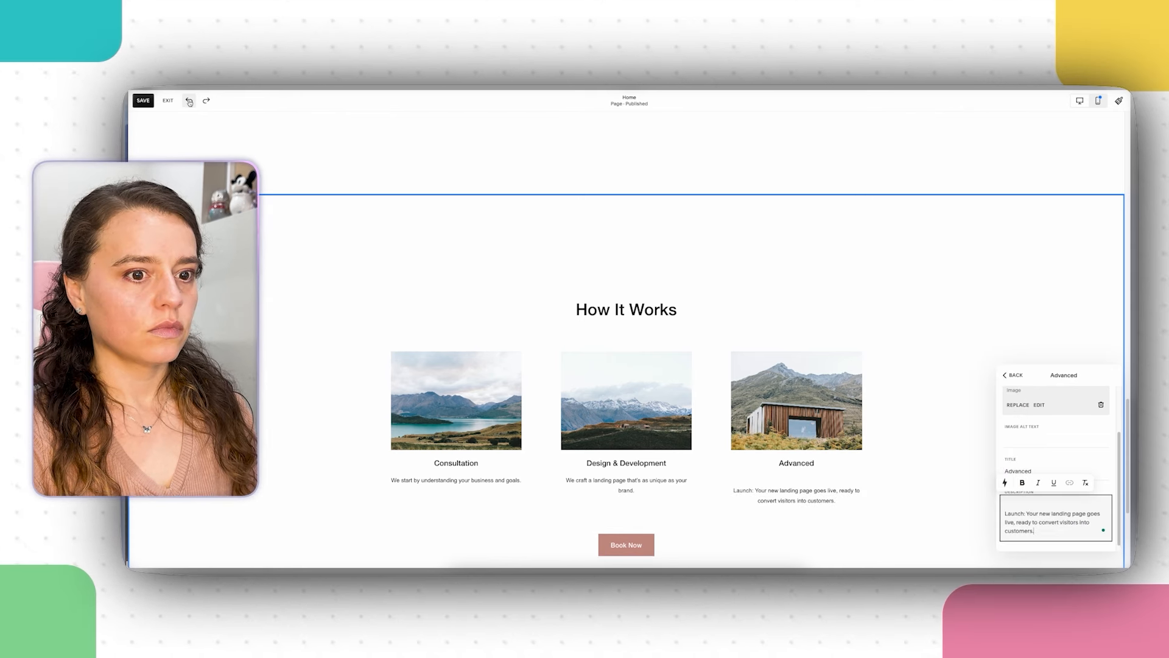
{"action": "triple_click", "coordinate": [1026, 513]}
{"action": "left_click_drag", "start_coordinate": [1026, 514], "coordinate": [1004, 514]}
{"action": "right_click", "coordinate": [1015, 508]}
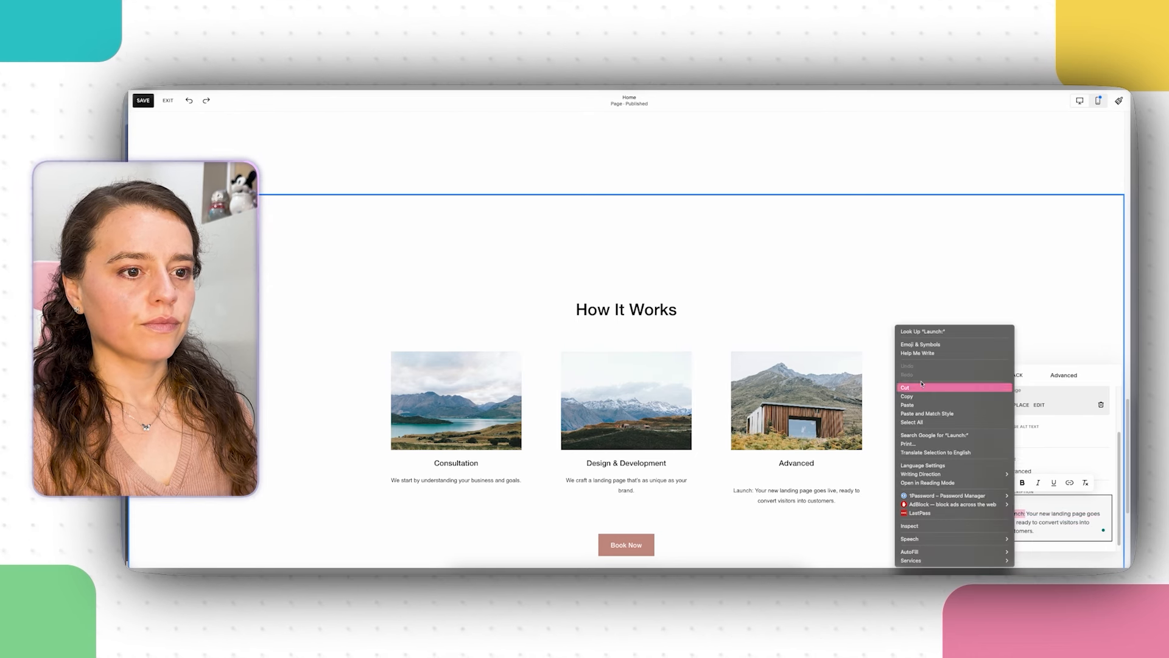
{"action": "left_click", "coordinate": [993, 388]}
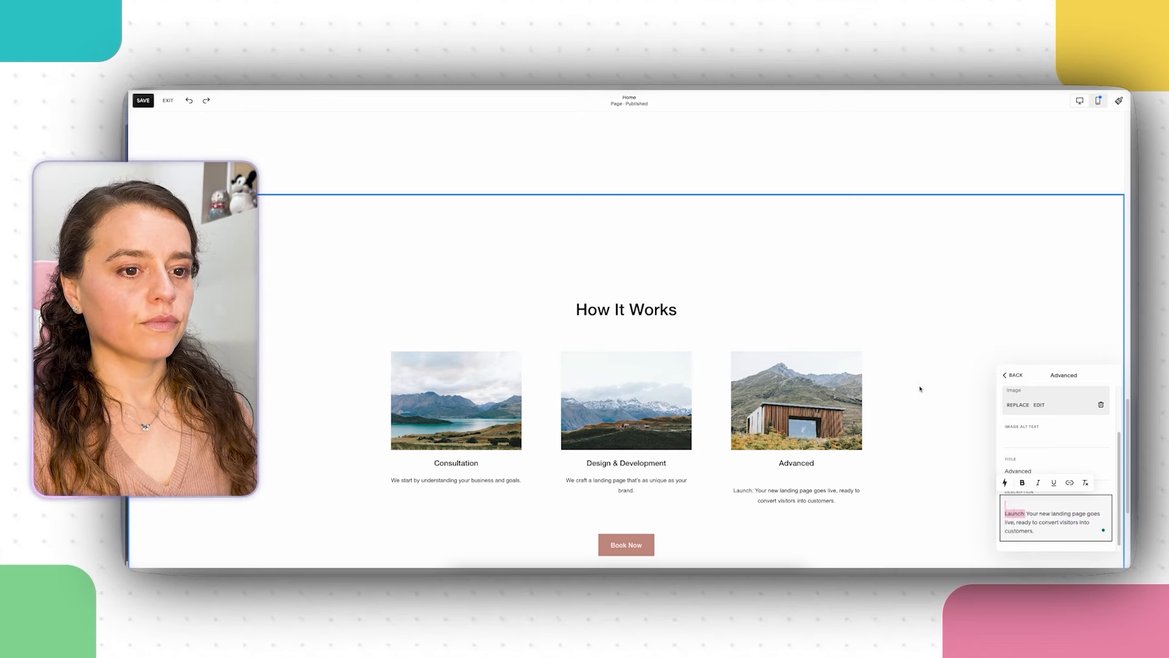
{"action": "right_click", "coordinate": [1016, 438]}
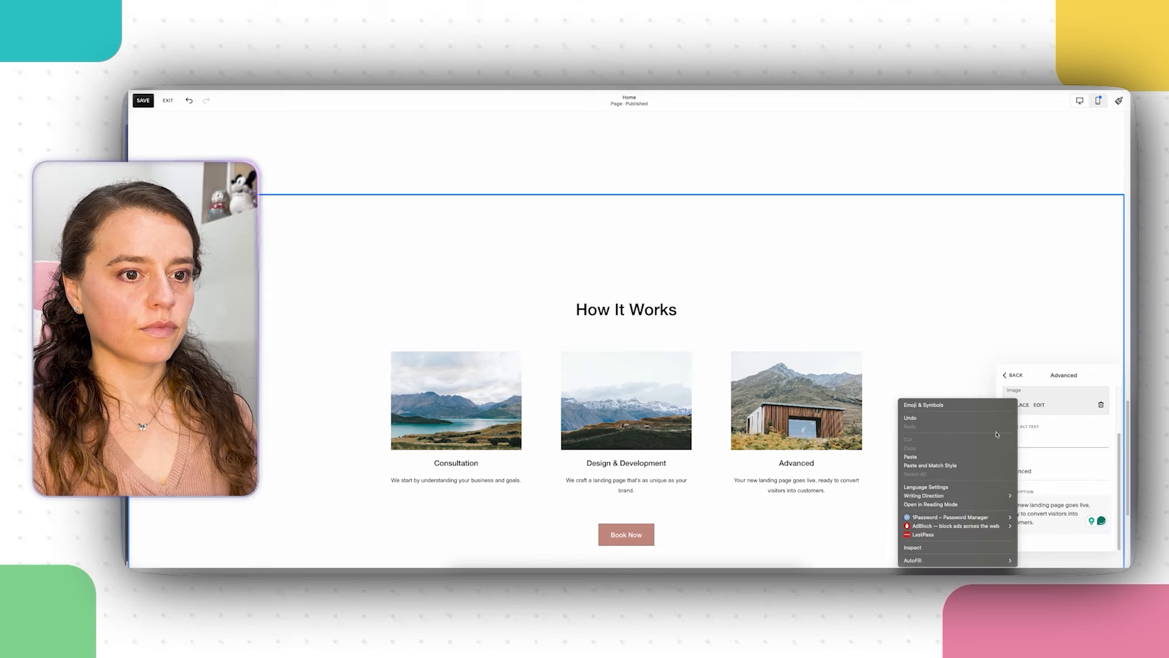
{"action": "left_click", "coordinate": [946, 461]}
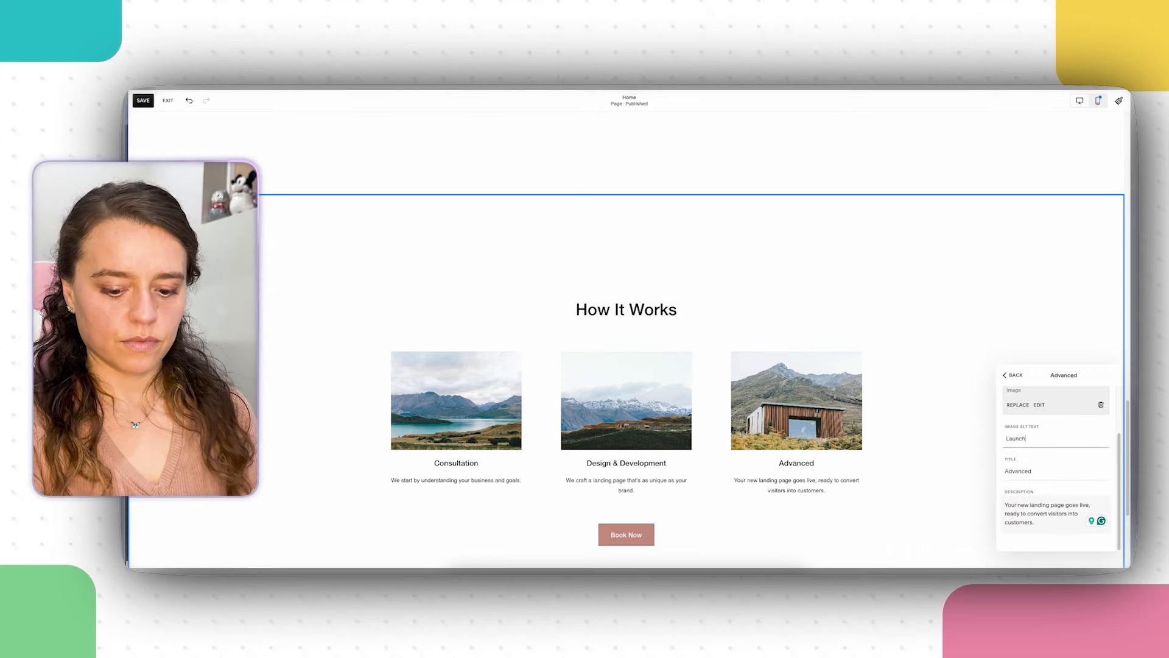
{"action": "left_click", "coordinate": [1012, 375]}
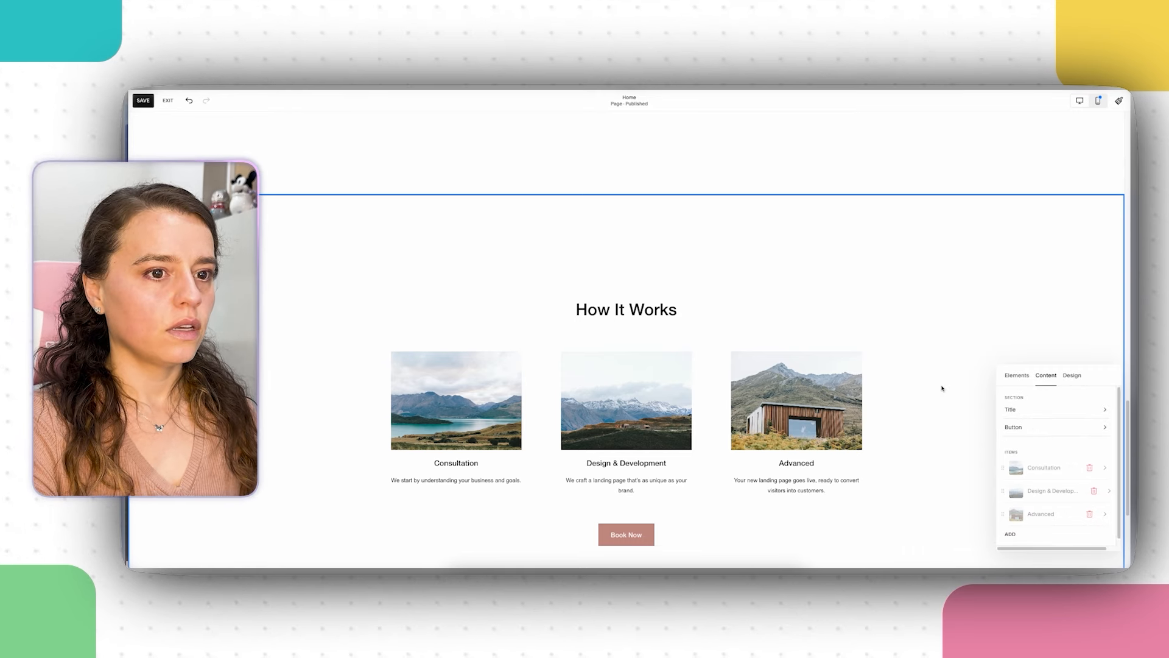
Step: Drag the Why Choose Us section's bottom edge up to shorten it
{"action": "left_click", "coordinate": [943, 389]}
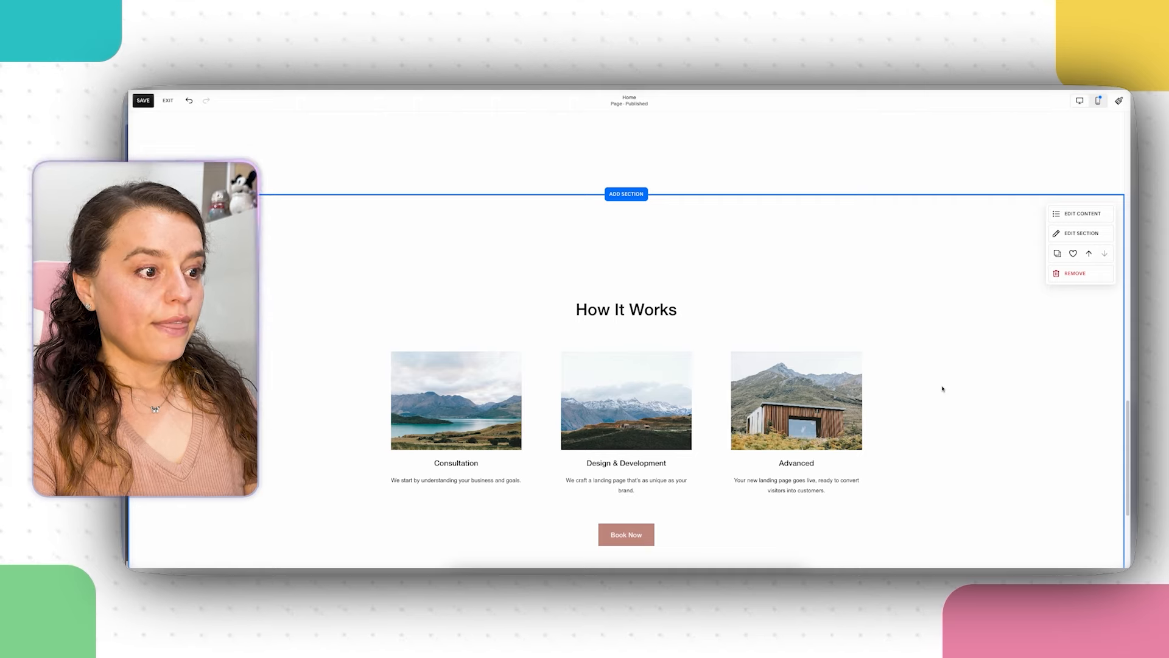
{"action": "scroll", "coordinate": [652, 326], "scroll_direction": "up", "scroll_amount": 6}
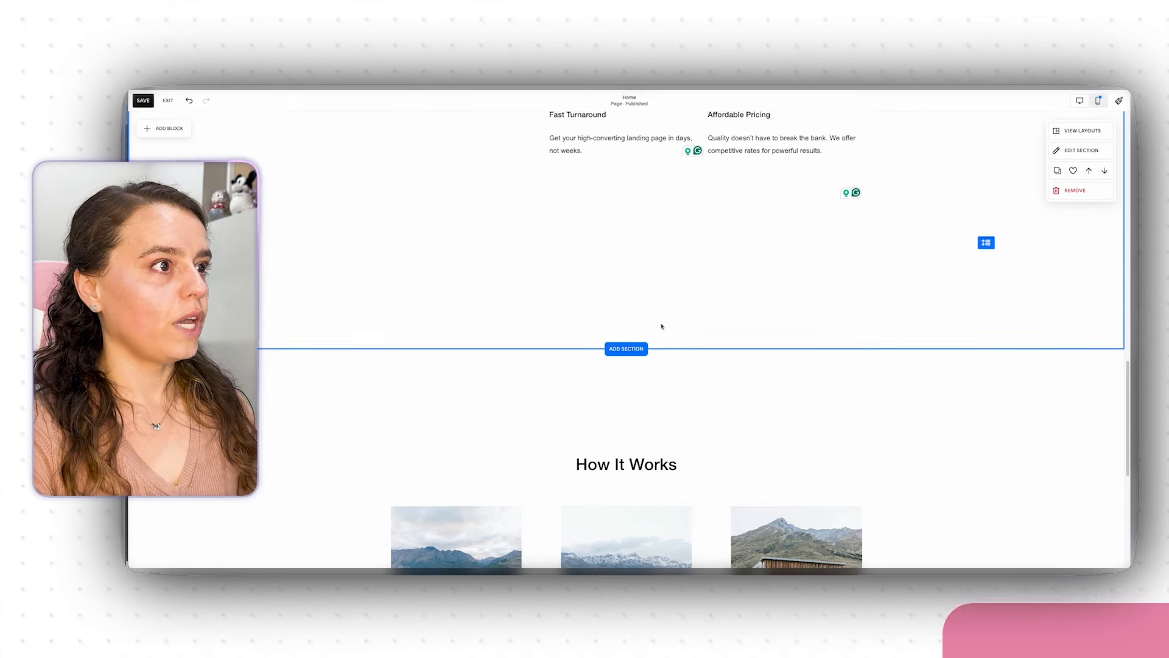
{"action": "scroll", "coordinate": [682, 337], "scroll_direction": "down", "scroll_amount": 2}
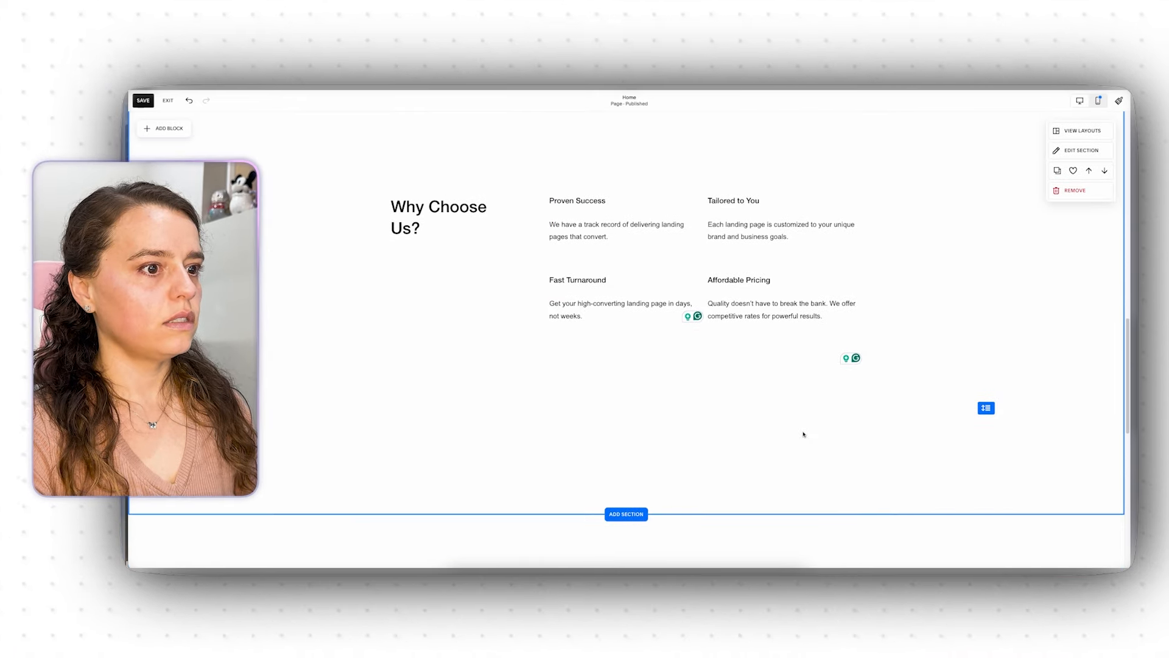
{"action": "left_click_drag", "start_coordinate": [986, 410], "coordinate": [986, 363]}
Step: Delete the empty lines after the Affordable Pricing text in the Tailored to You block
{"action": "left_click", "coordinate": [824, 342]}
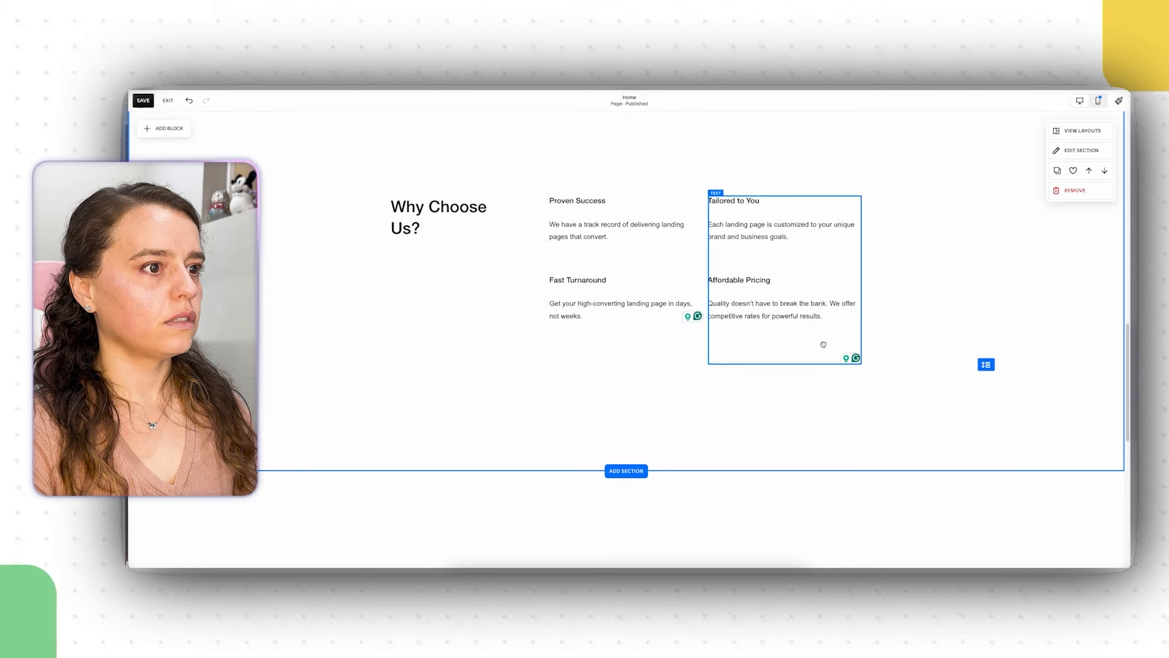
{"action": "left_click", "coordinate": [786, 341]}
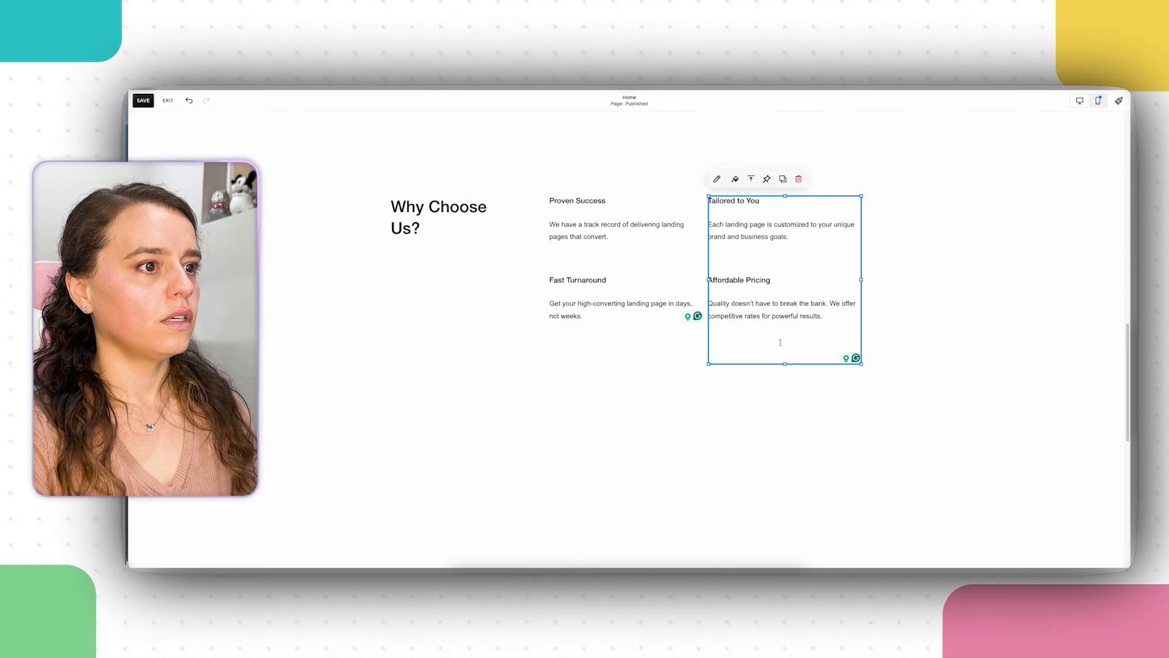
{"action": "key", "text": "BackSpace"}
{"action": "key", "text": "BackSpace"}
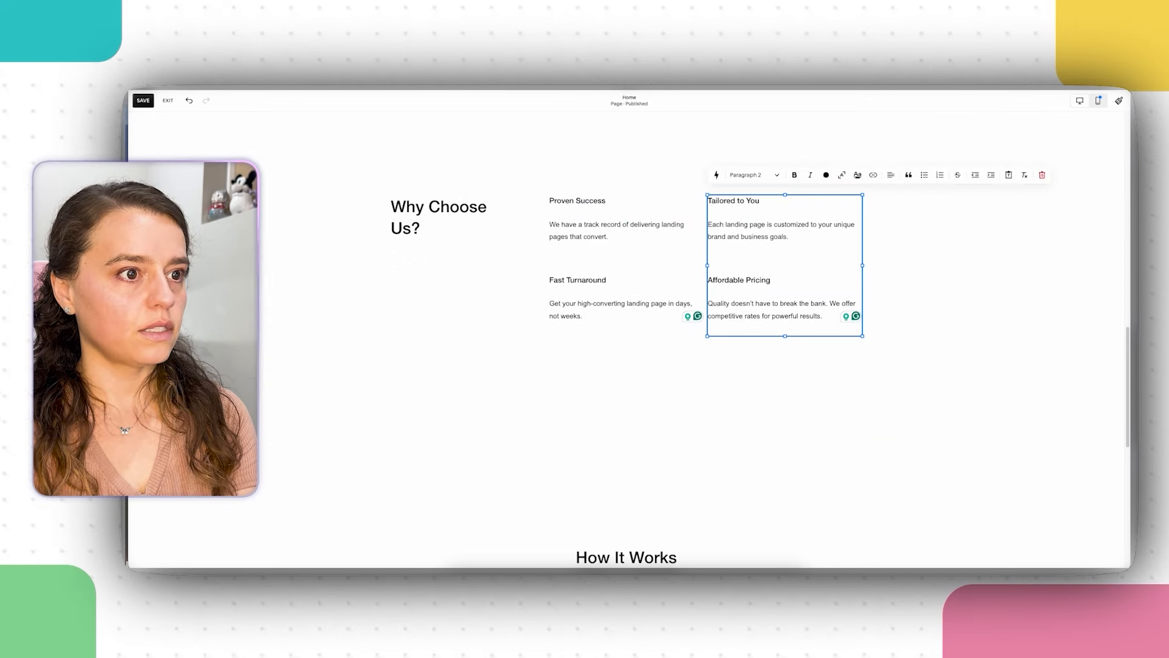
{"action": "left_click", "coordinate": [795, 368]}
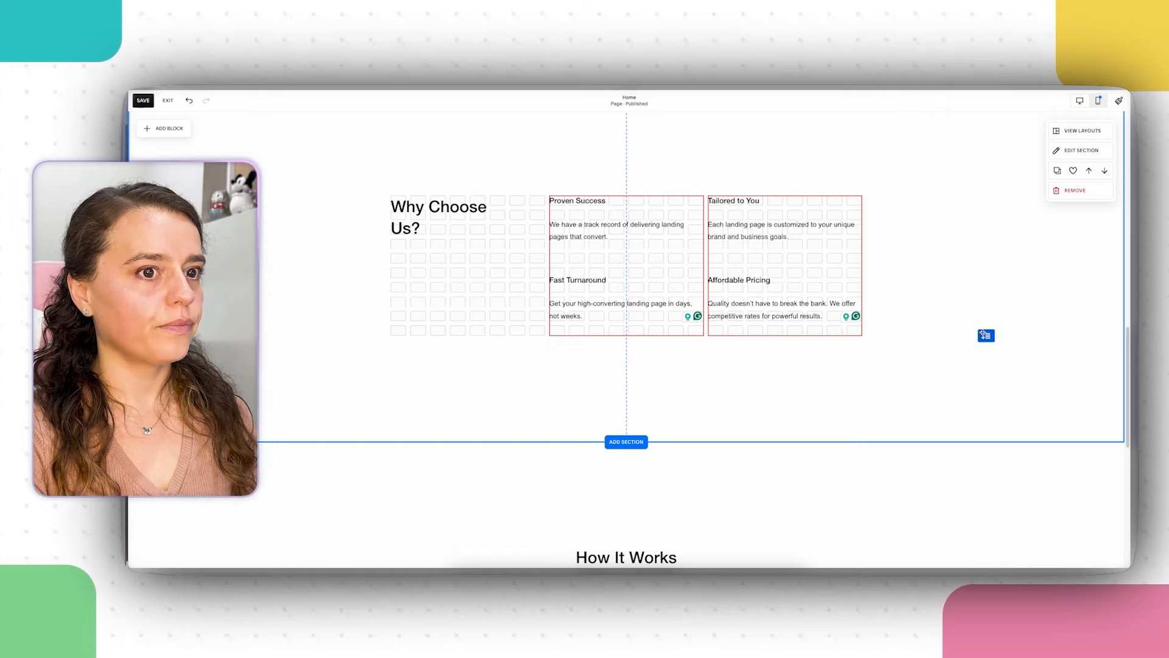
{"action": "scroll", "coordinate": [777, 374], "scroll_direction": "down", "scroll_amount": 5}
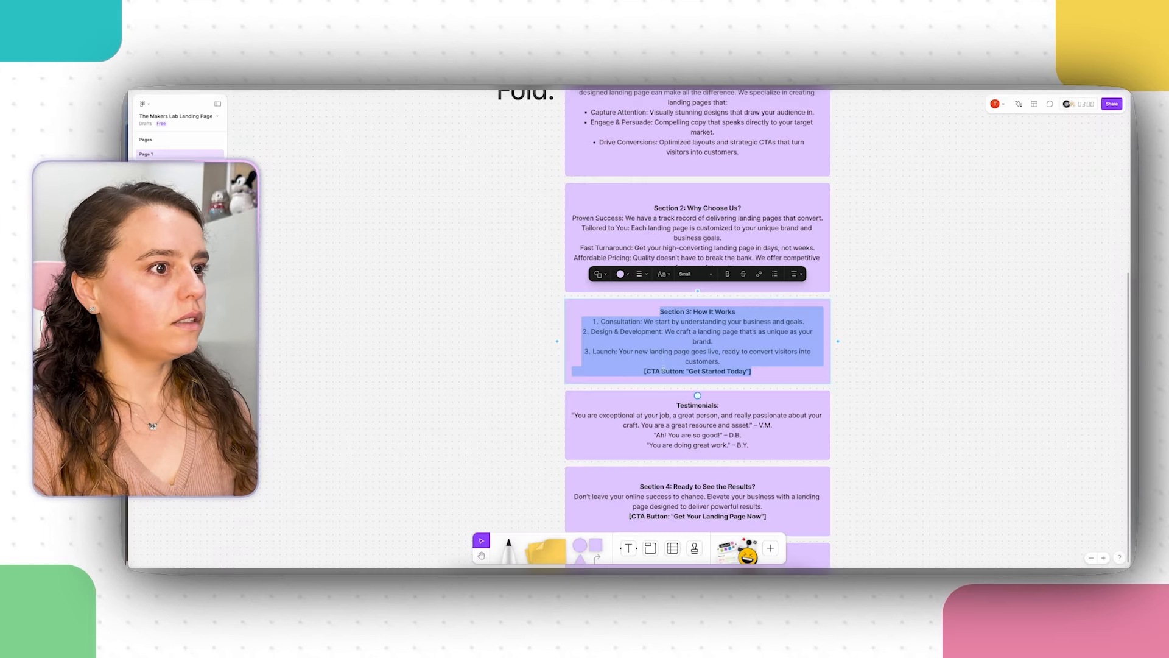
Step: Copy 'Get Started Today' from the Section 3 sticky in FigJam
{"action": "left_click_drag", "start_coordinate": [690, 373], "coordinate": [743, 371]}
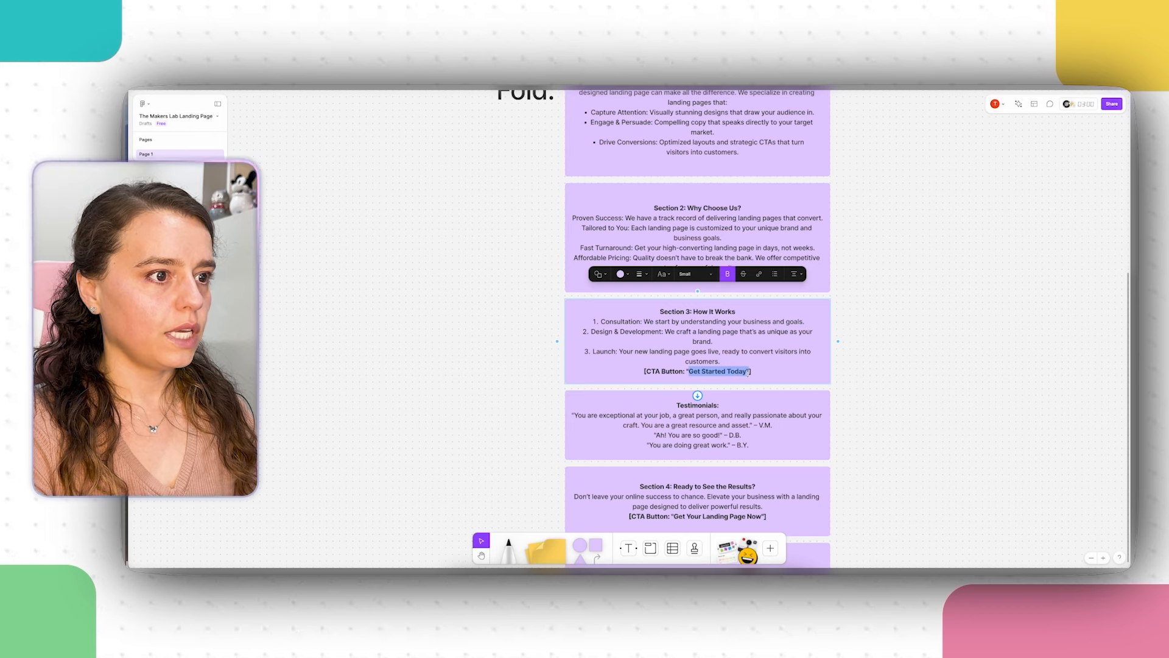
{"action": "right_click", "coordinate": [738, 369]}
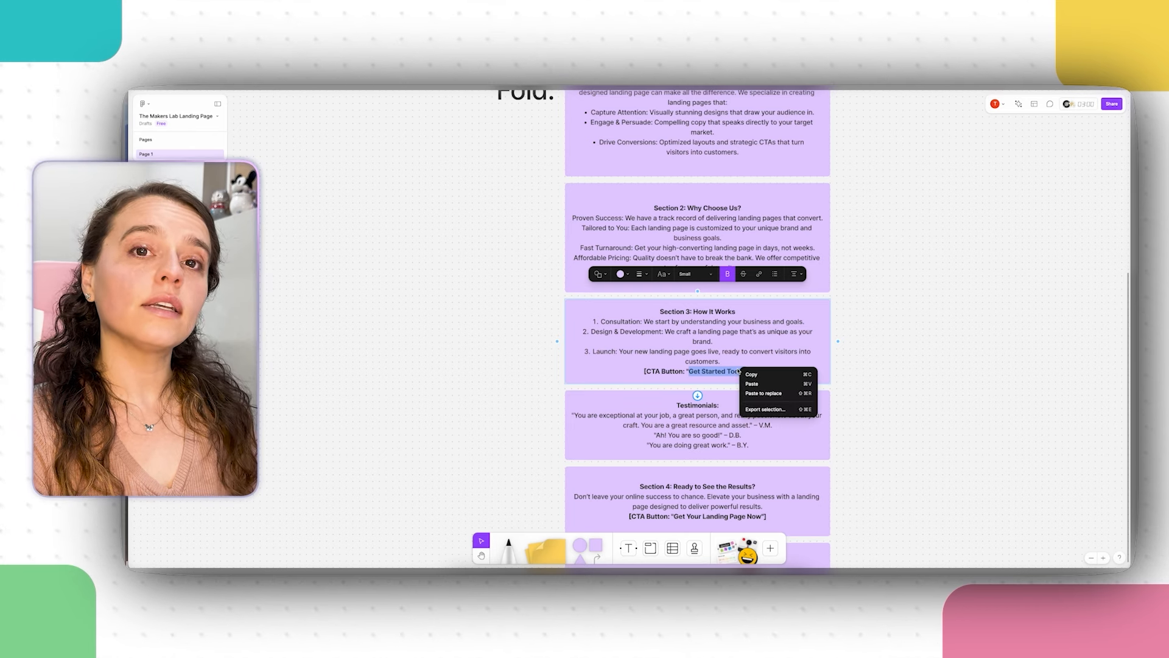
{"action": "left_click", "coordinate": [765, 375]}
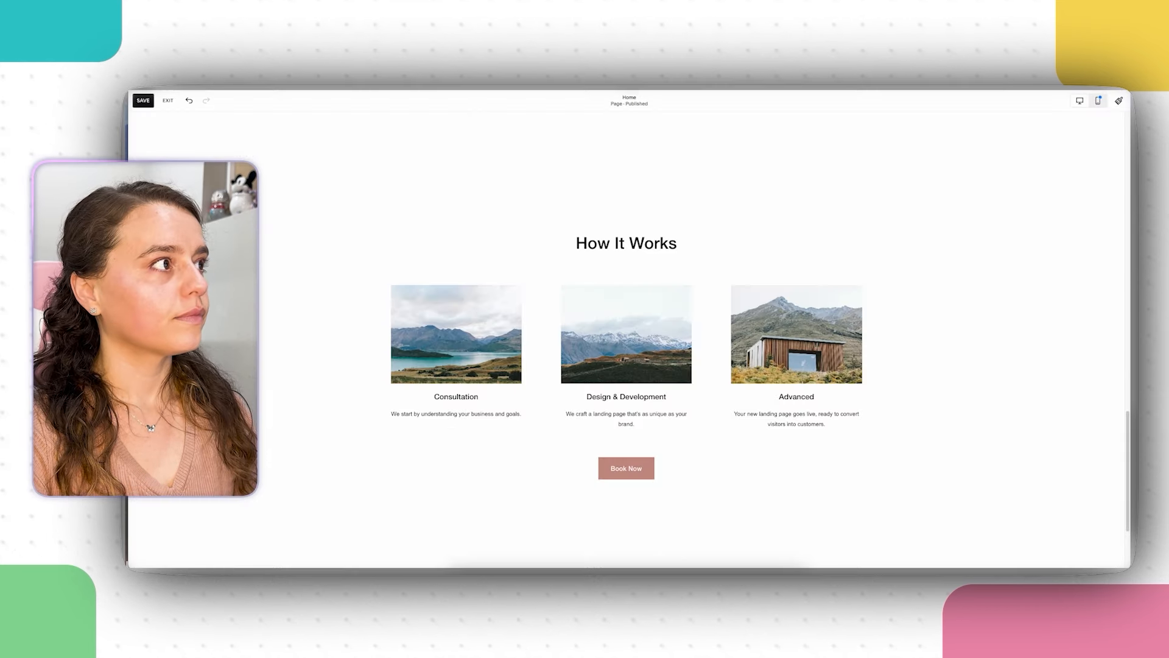
Step: Paste 'Get Started Today' over the Book Now label of the How It Works button
{"action": "mouse_move", "coordinate": [772, 371]}
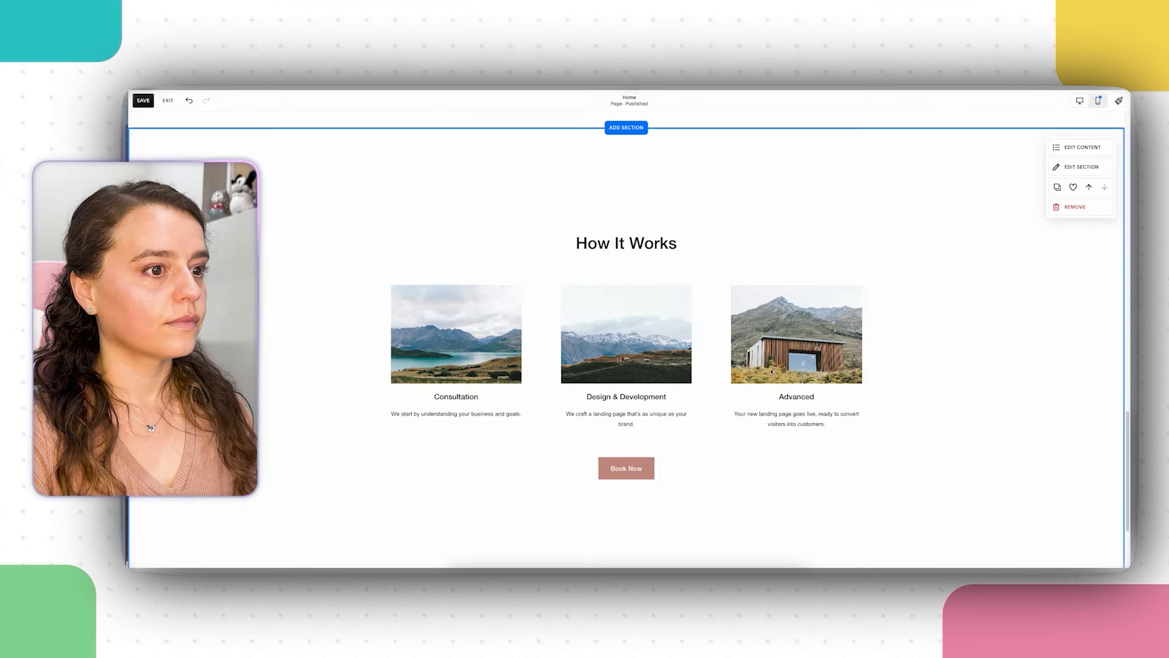
{"action": "left_click", "coordinate": [1081, 147]}
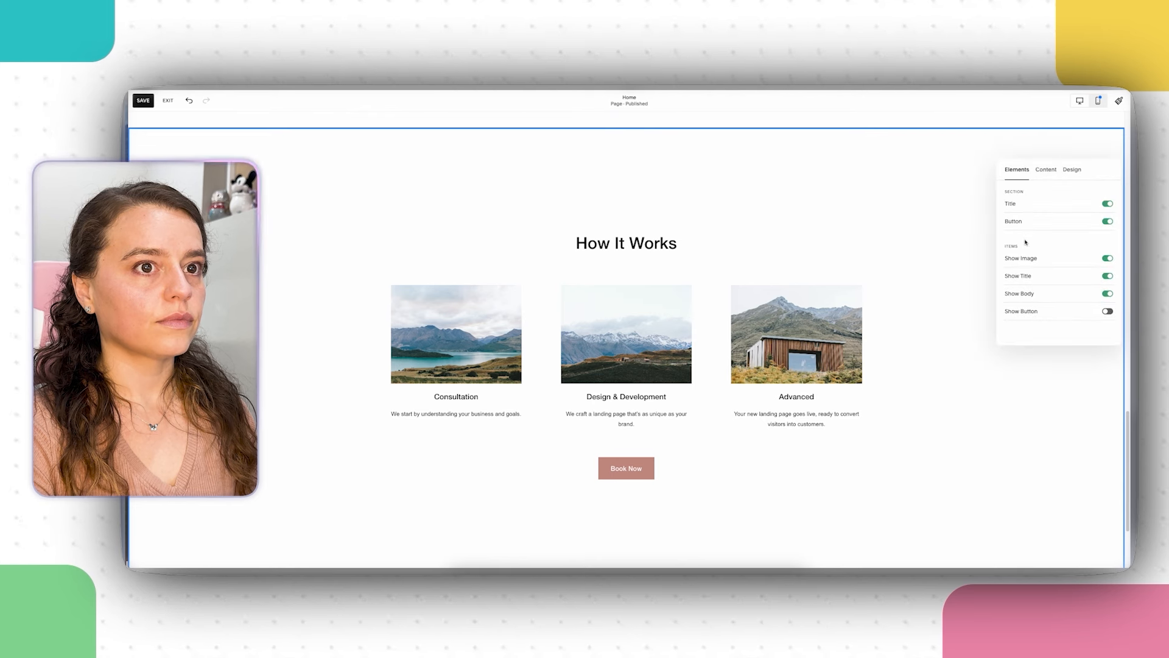
{"action": "left_click", "coordinate": [1046, 170]}
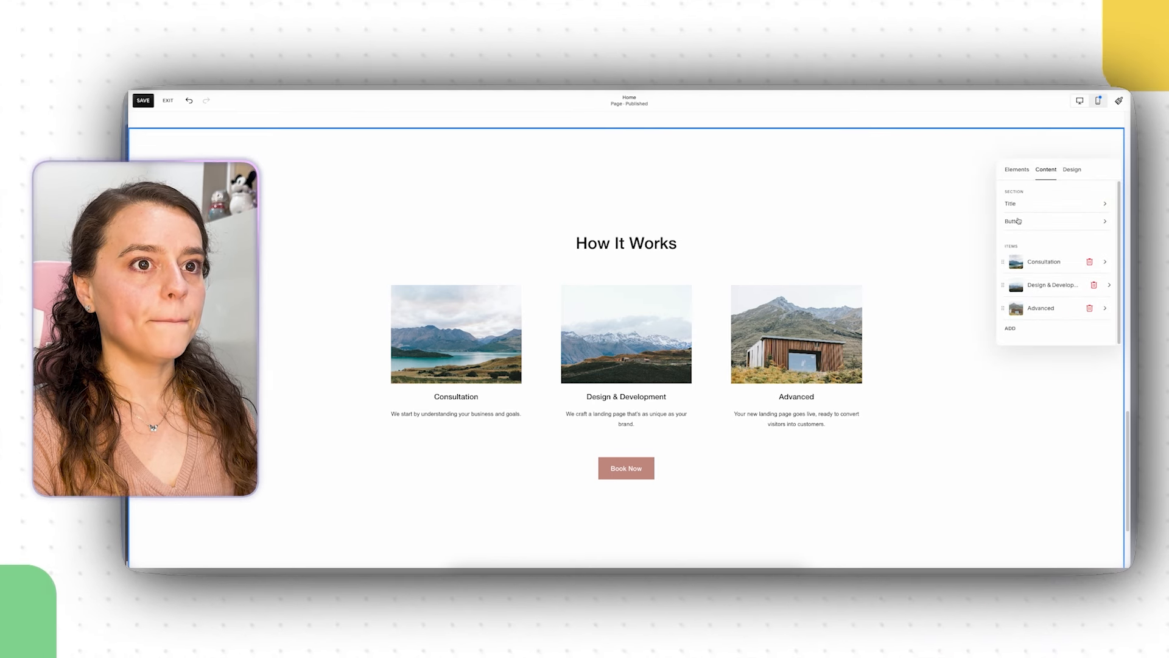
{"action": "left_click", "coordinate": [1029, 222]}
{"action": "left_click_drag", "start_coordinate": [1034, 204], "coordinate": [1004, 205]}
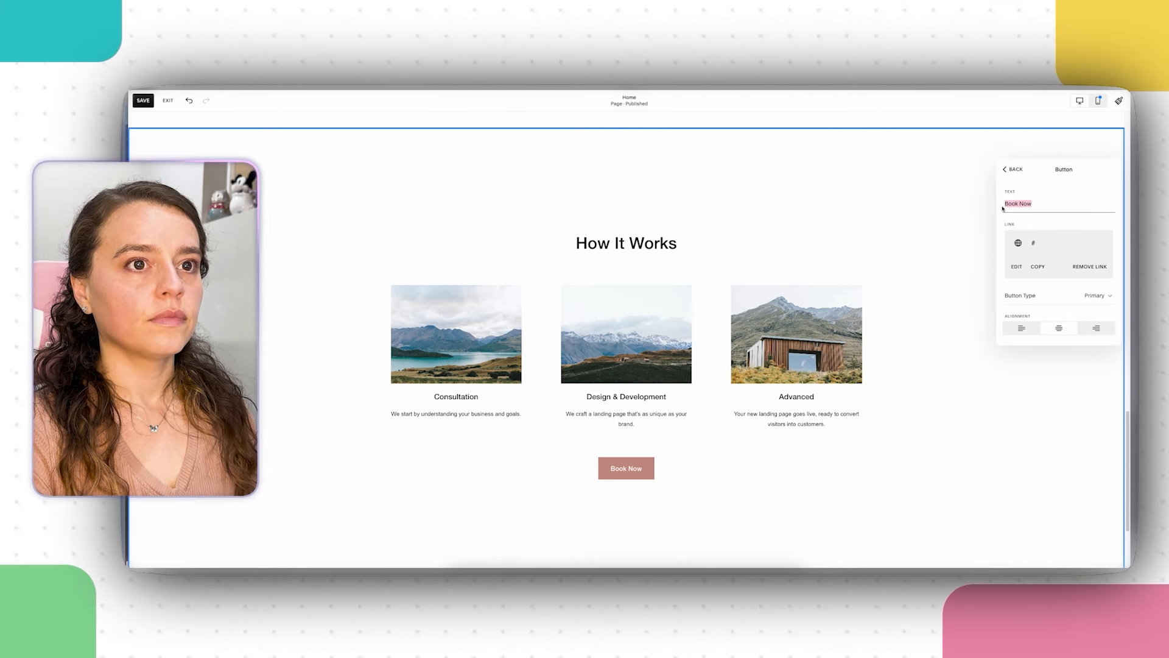
{"action": "right_click", "coordinate": [1012, 207]}
{"action": "left_click", "coordinate": [953, 273]}
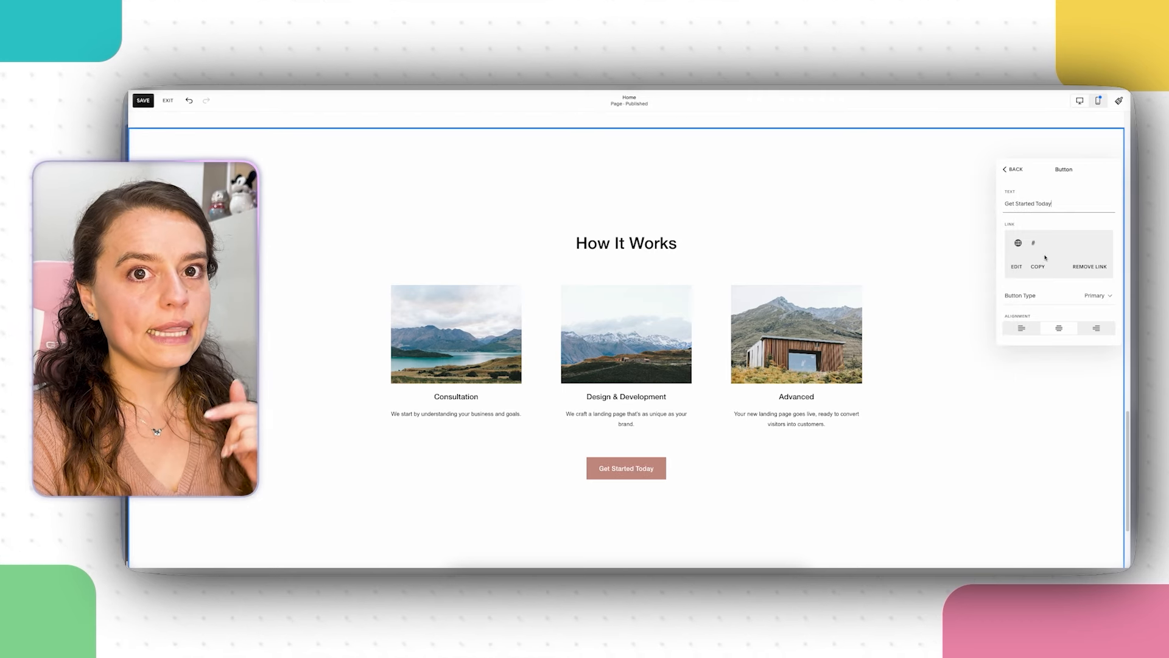
{"action": "left_click", "coordinate": [1012, 171]}
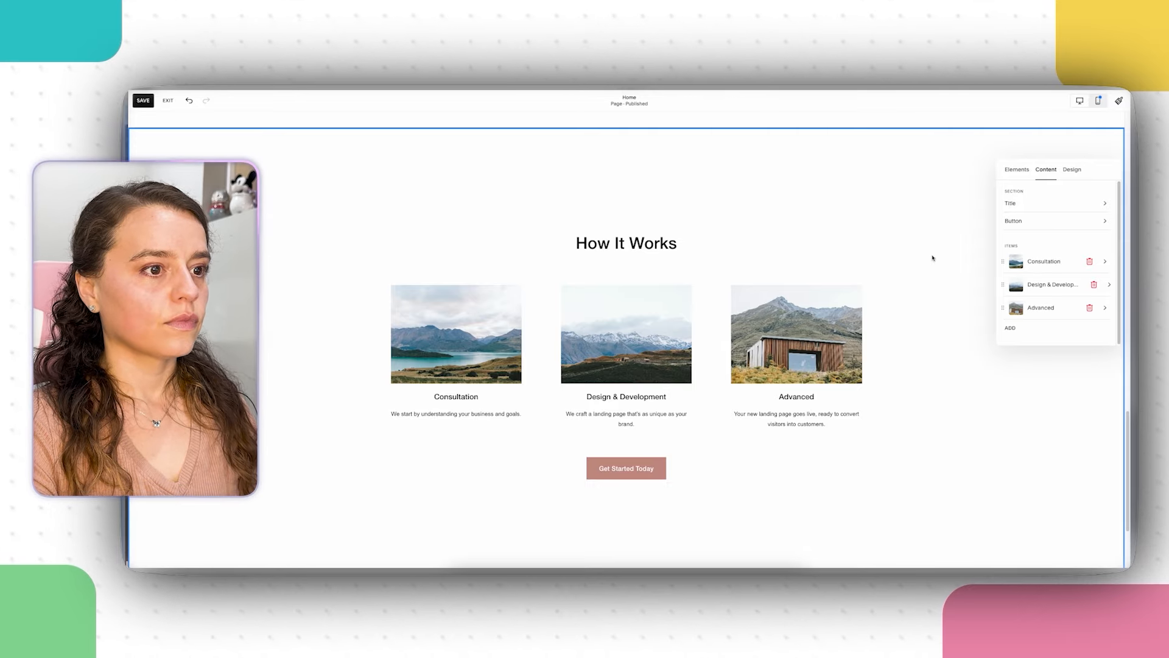
{"action": "scroll", "coordinate": [932, 258], "scroll_direction": "up", "scroll_amount": 15}
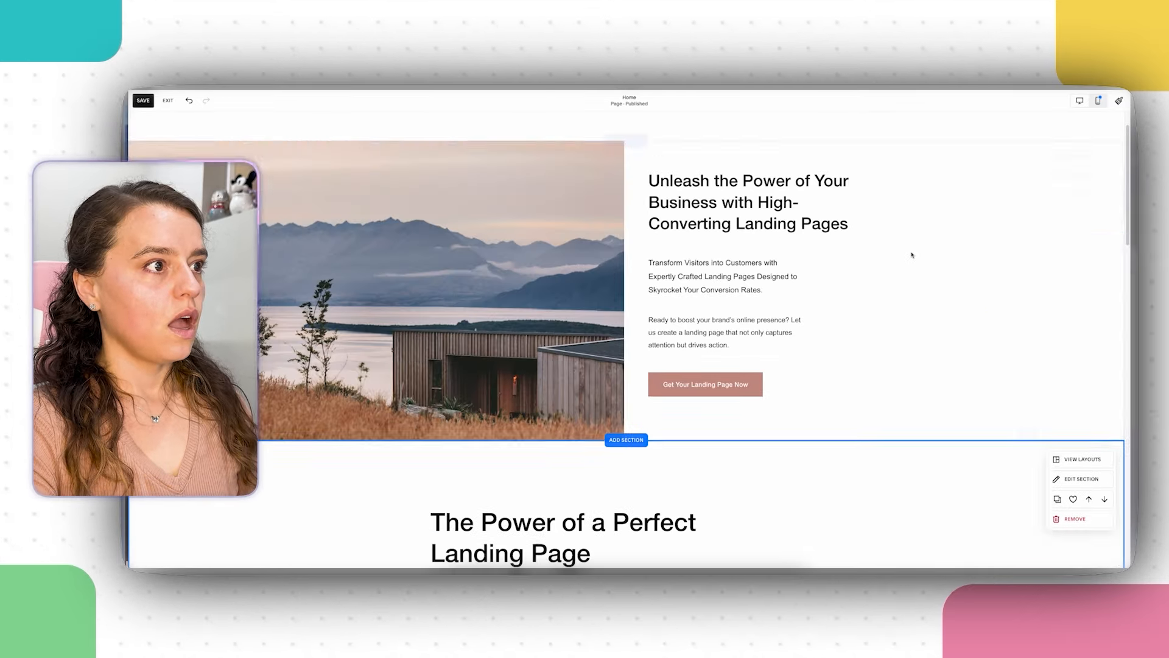
{"action": "scroll", "coordinate": [963, 269], "scroll_direction": "up", "scroll_amount": 2}
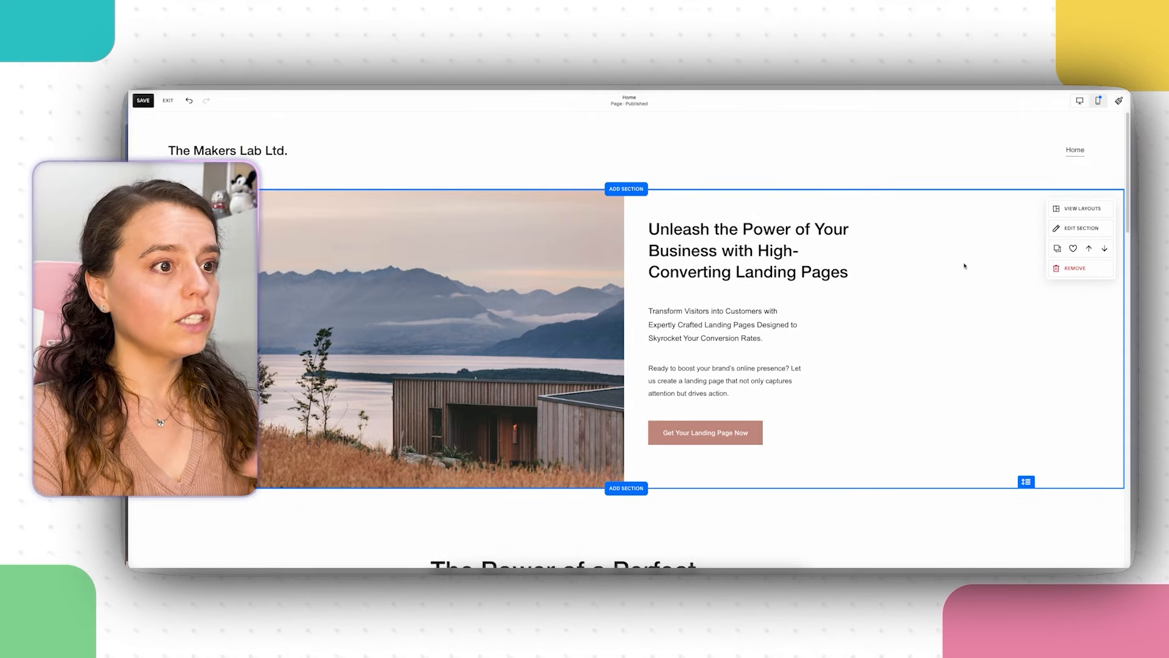
{"action": "scroll", "coordinate": [965, 266], "scroll_direction": "down", "scroll_amount": 3}
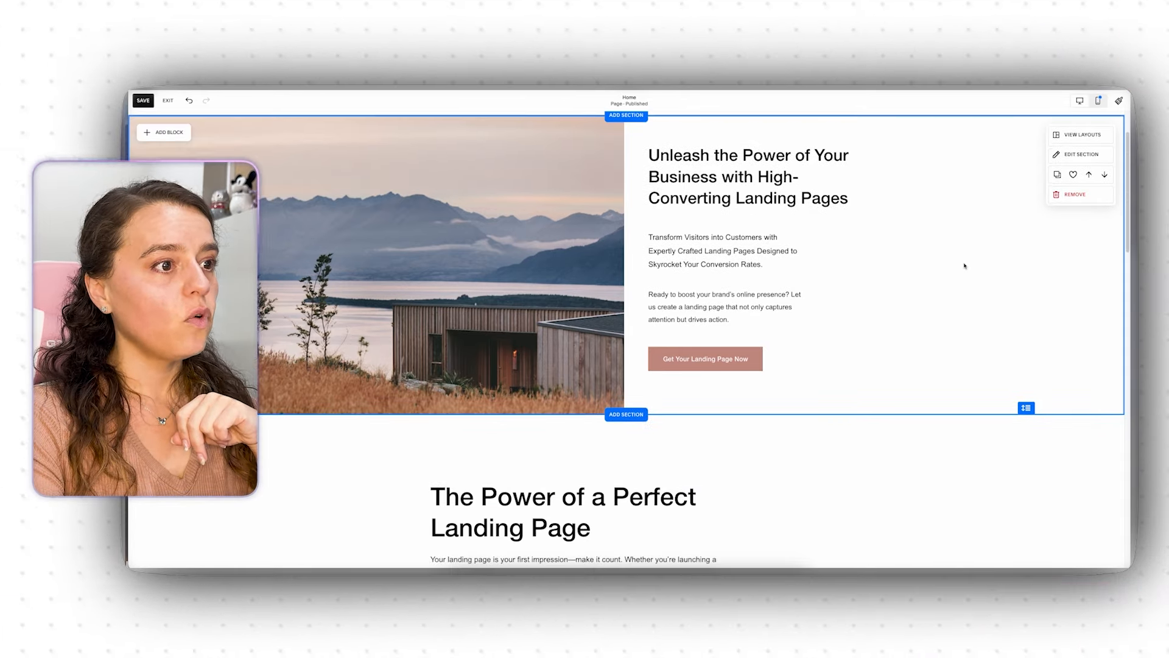
{"action": "scroll", "coordinate": [965, 265], "scroll_direction": "down", "scroll_amount": 3}
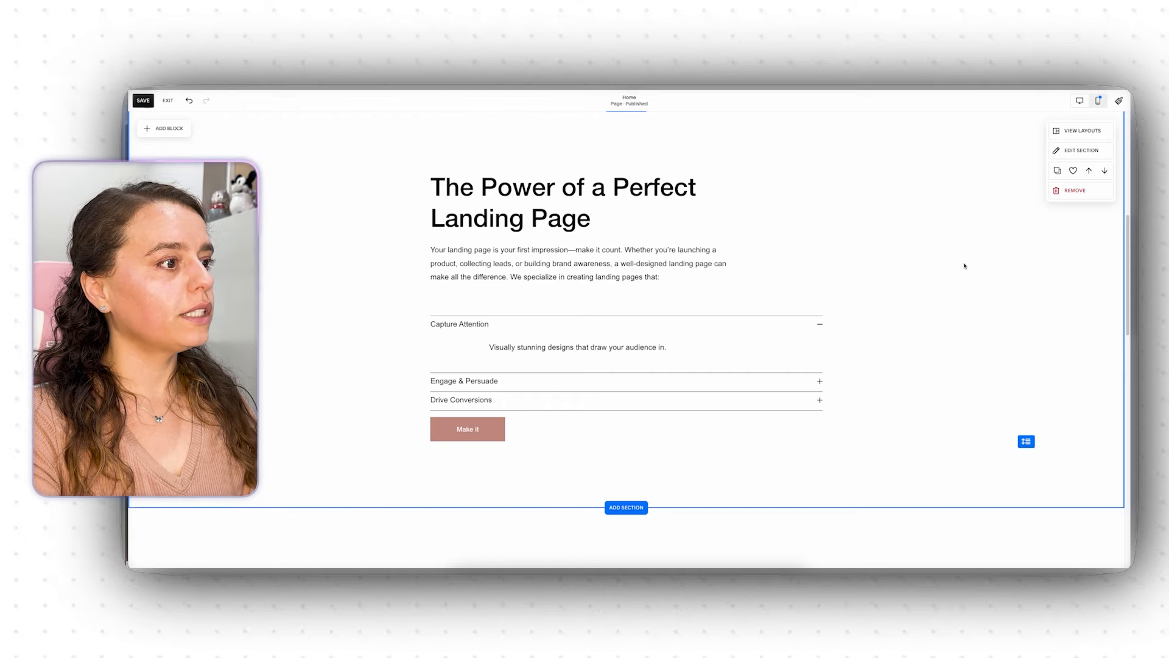
{"action": "scroll", "coordinate": [965, 266], "scroll_direction": "down", "scroll_amount": 5}
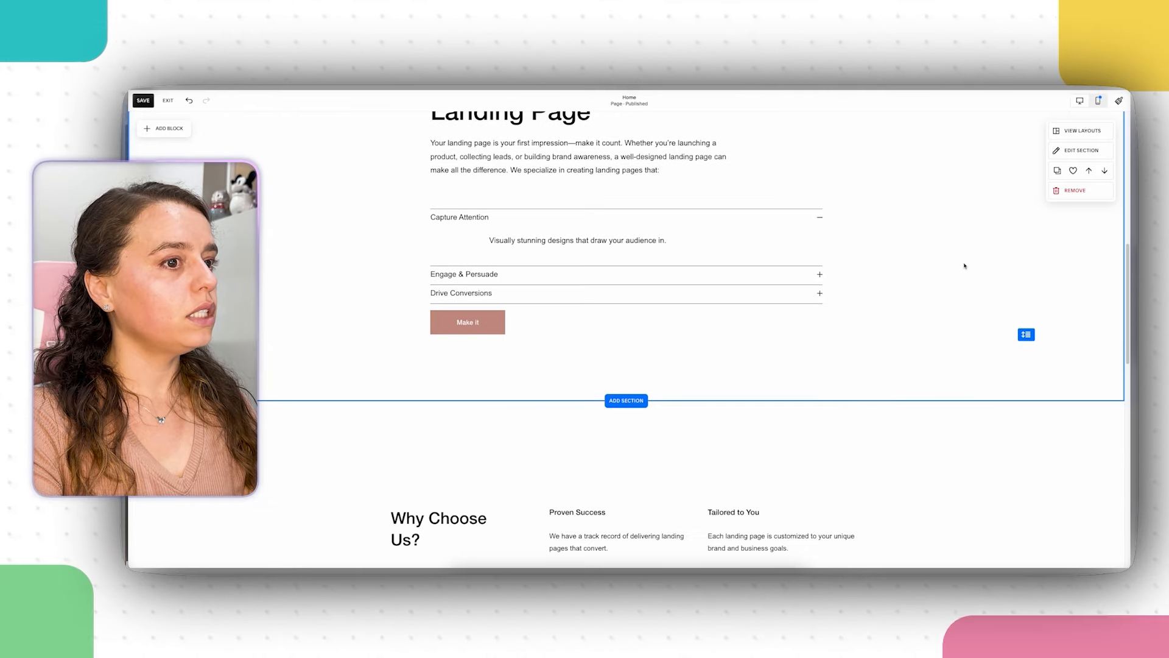
{"action": "scroll", "coordinate": [965, 265], "scroll_direction": "down", "scroll_amount": 2}
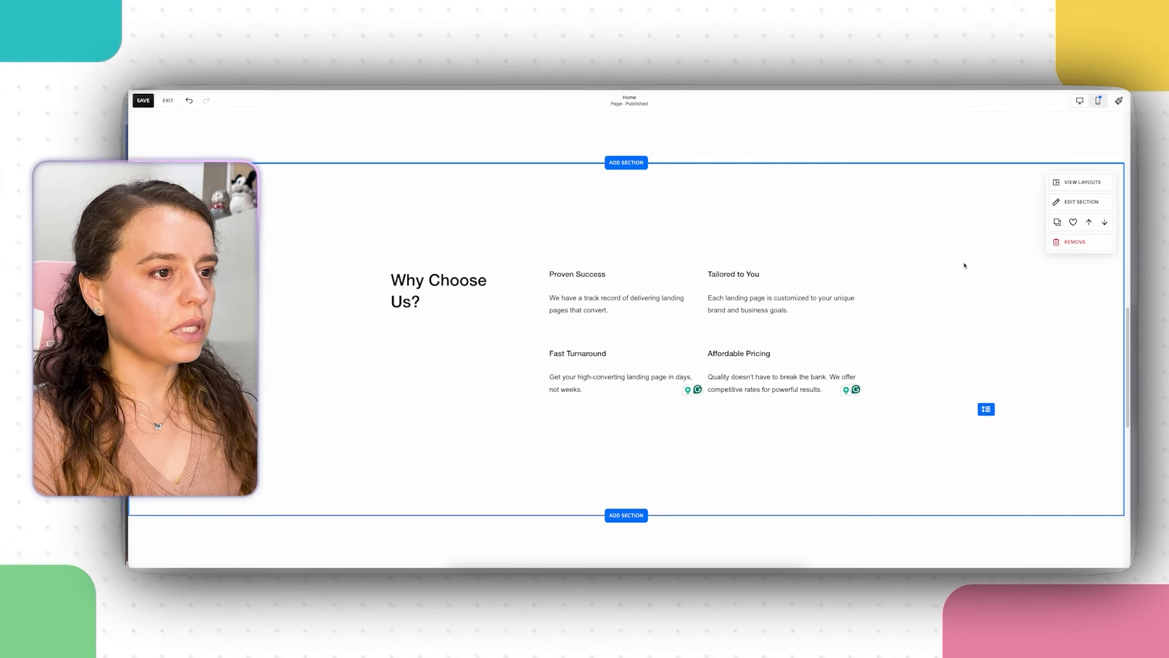
{"action": "scroll", "coordinate": [965, 266], "scroll_direction": "down", "scroll_amount": 6}
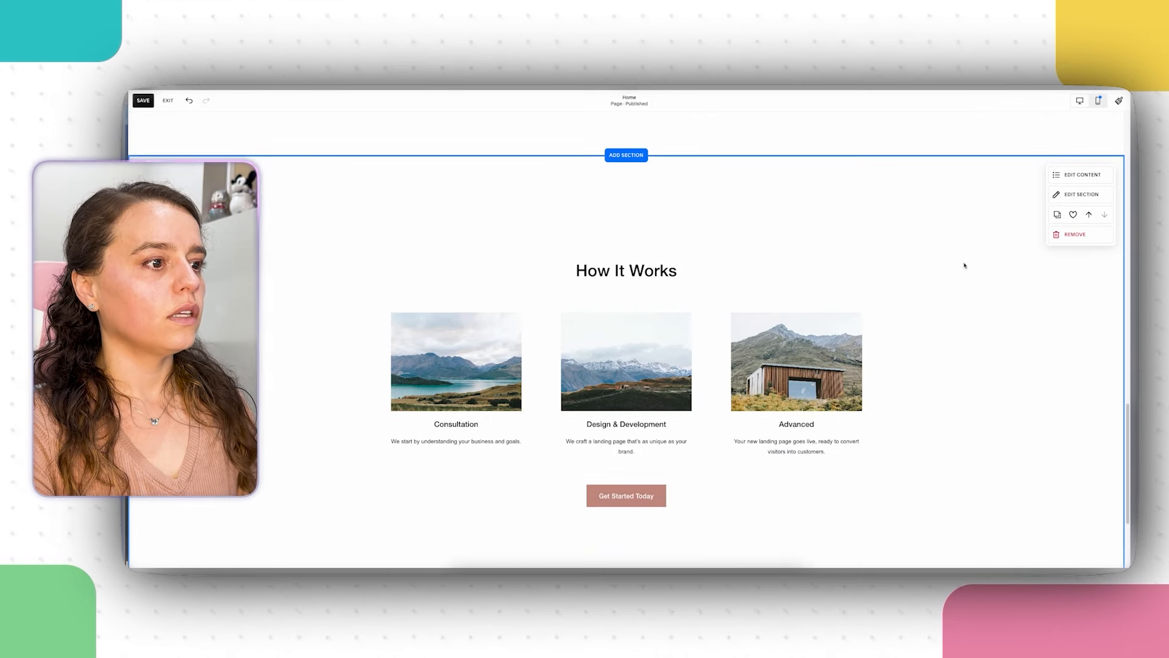
{"action": "scroll", "coordinate": [965, 266], "scroll_direction": "down", "scroll_amount": 1}
{"action": "scroll", "coordinate": [965, 266], "scroll_direction": "down", "scroll_amount": 2}
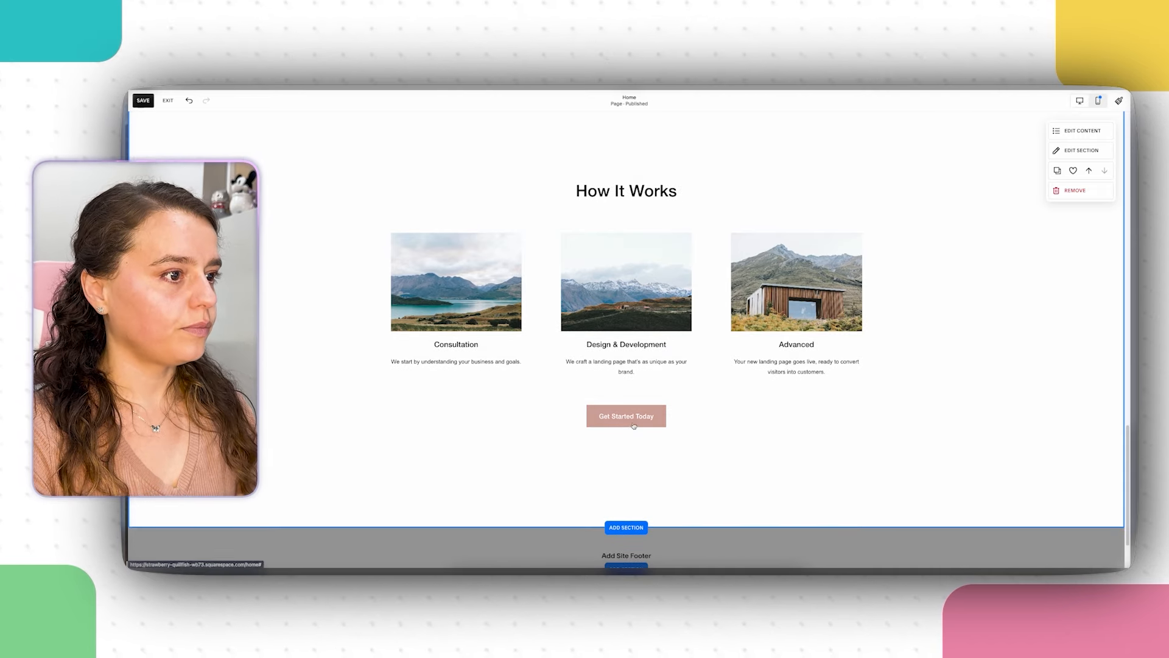
{"action": "scroll", "coordinate": [628, 420], "scroll_direction": "down", "scroll_amount": 3}
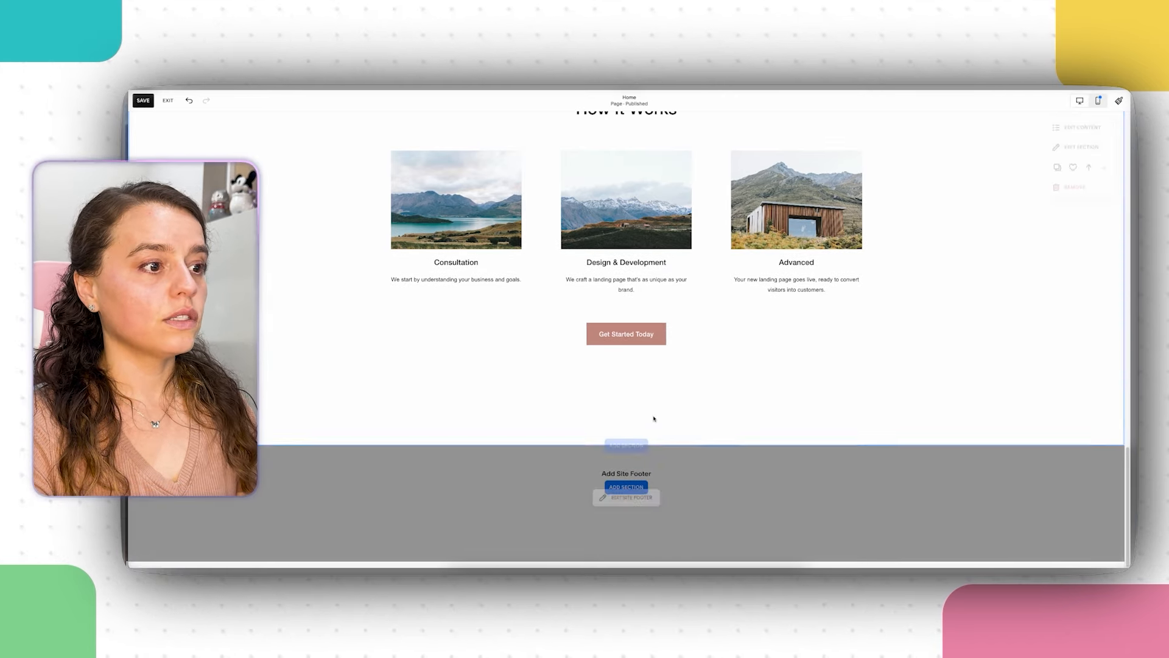
Step: Add a section below How It Works and scroll through the Testimonials layout previews
{"action": "left_click", "coordinate": [627, 445]}
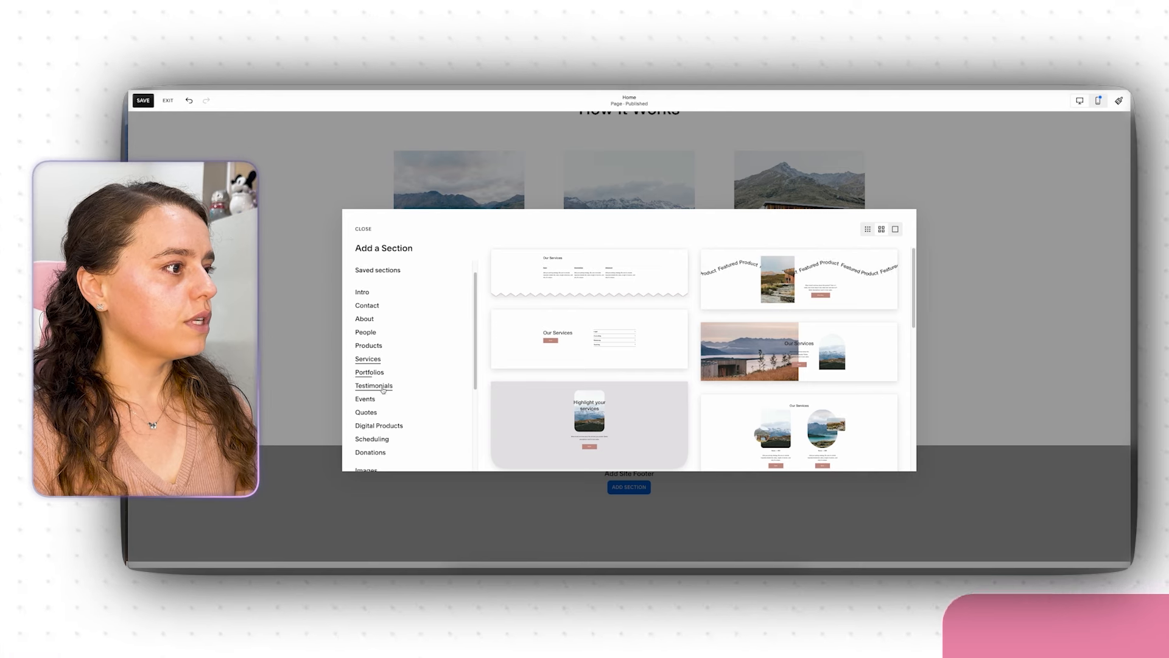
{"action": "left_click", "coordinate": [373, 386]}
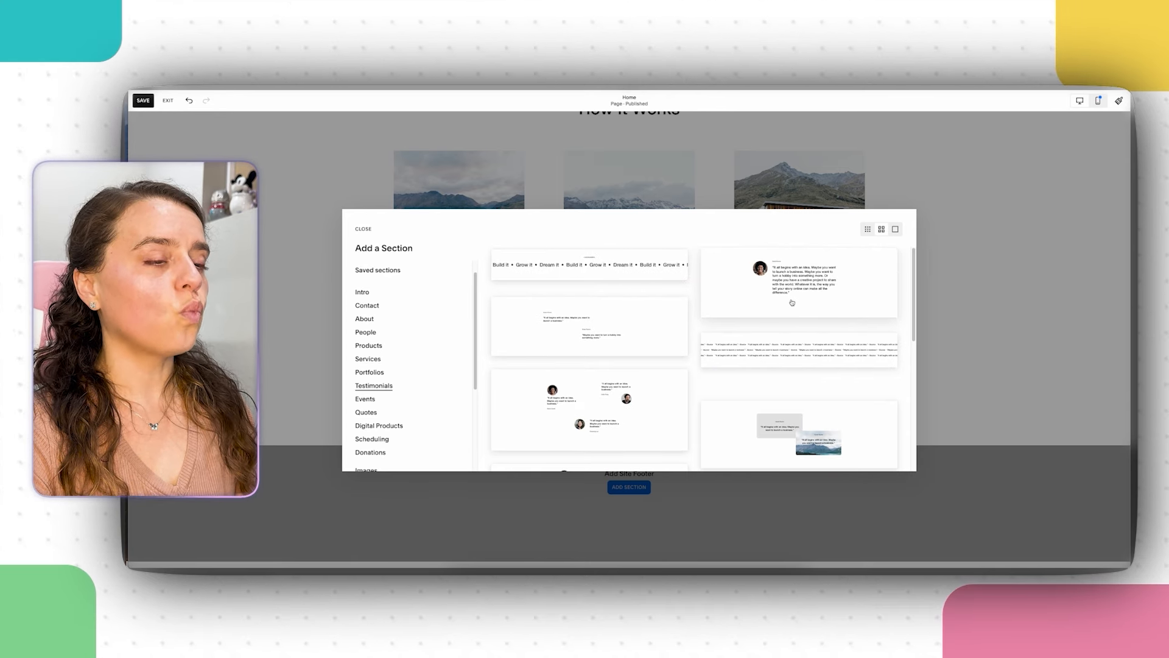
{"action": "scroll", "coordinate": [795, 301], "scroll_direction": "down", "scroll_amount": 2}
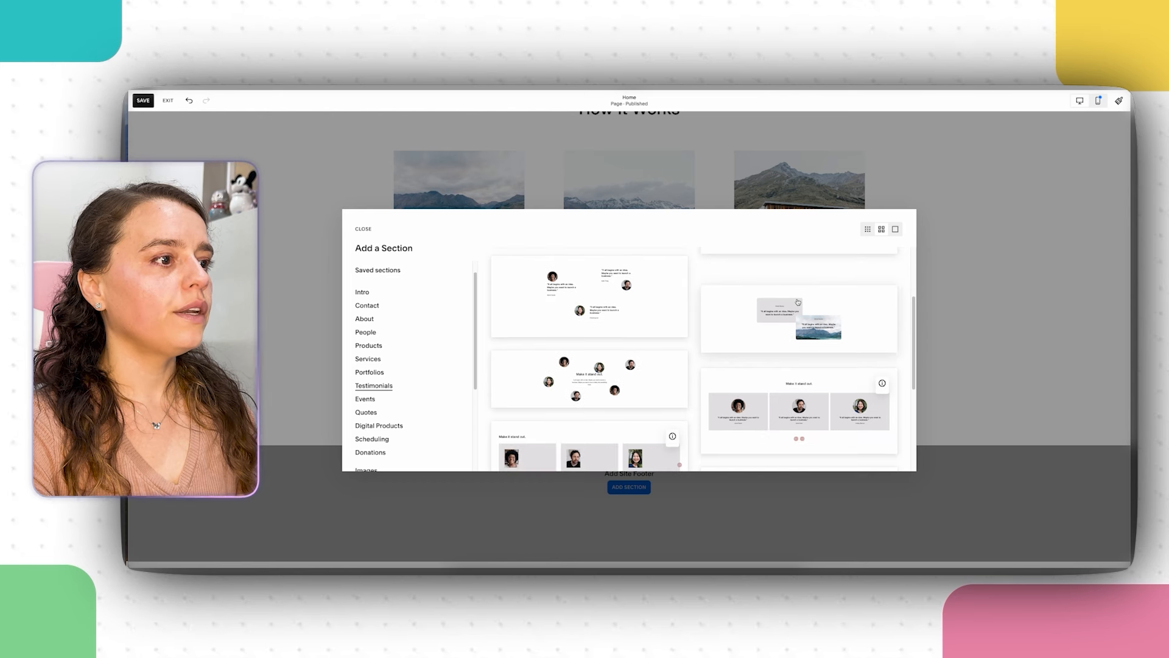
{"action": "scroll", "coordinate": [798, 302], "scroll_direction": "down", "scroll_amount": 3}
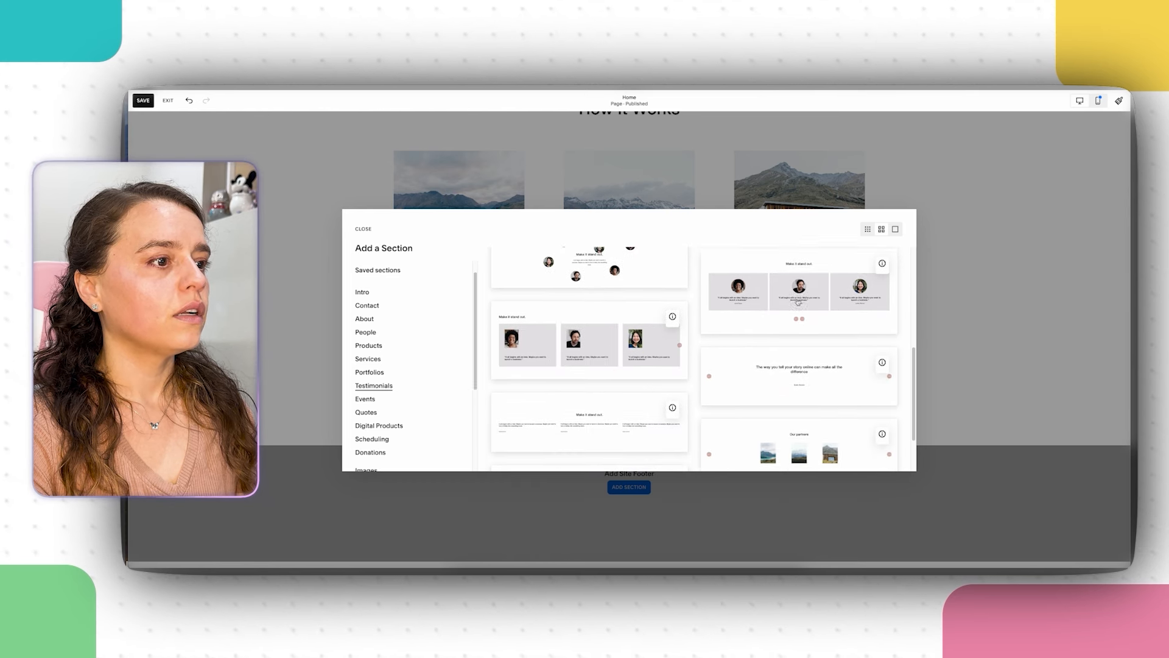
{"action": "scroll", "coordinate": [798, 301], "scroll_direction": "up", "scroll_amount": 5}
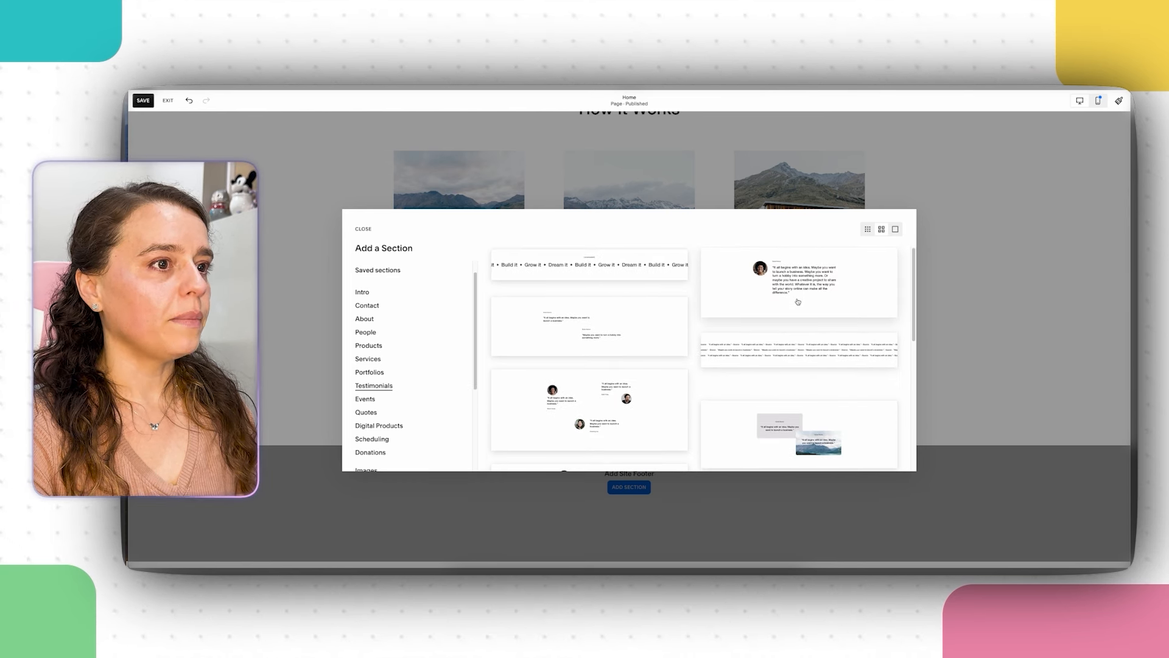
{"action": "scroll", "coordinate": [798, 302], "scroll_direction": "down", "scroll_amount": 10}
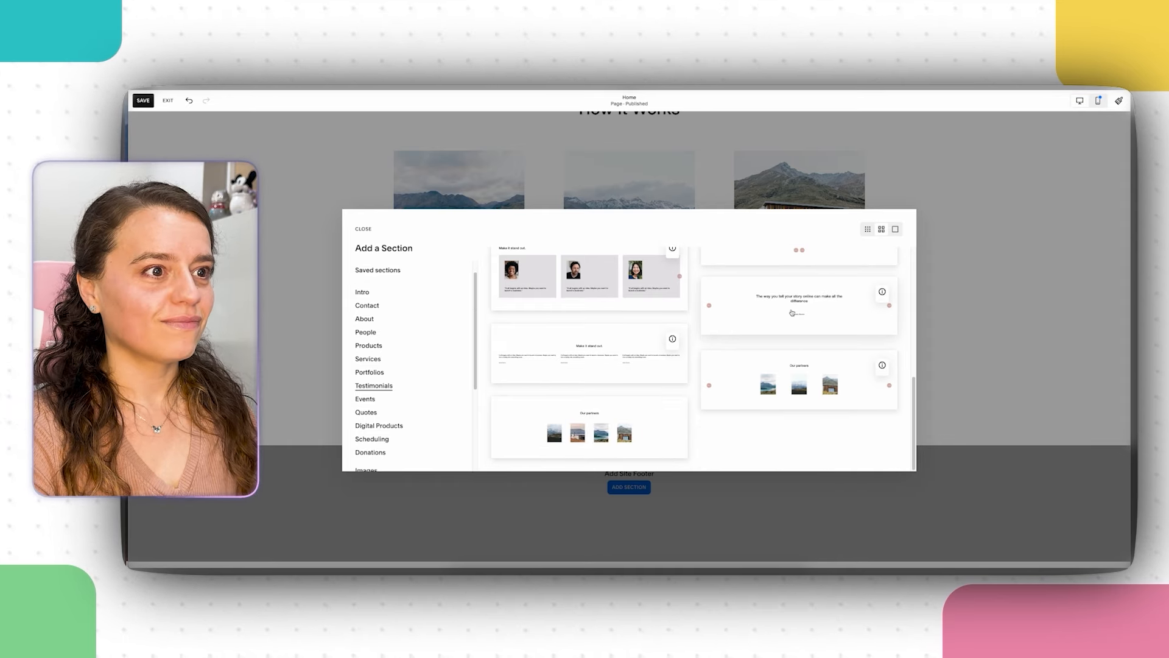
Step: Add a single-quote testimonial section and delete its fourth quote item
{"action": "left_click", "coordinate": [791, 312]}
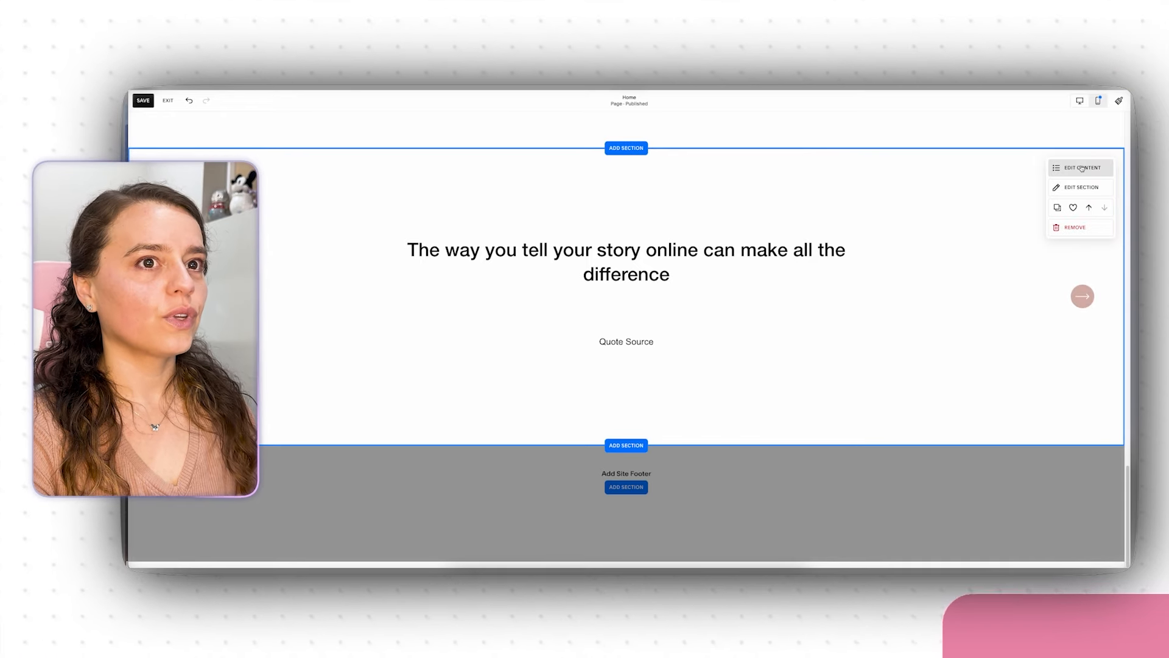
{"action": "left_click", "coordinate": [1051, 187]}
{"action": "left_click", "coordinate": [1048, 190]}
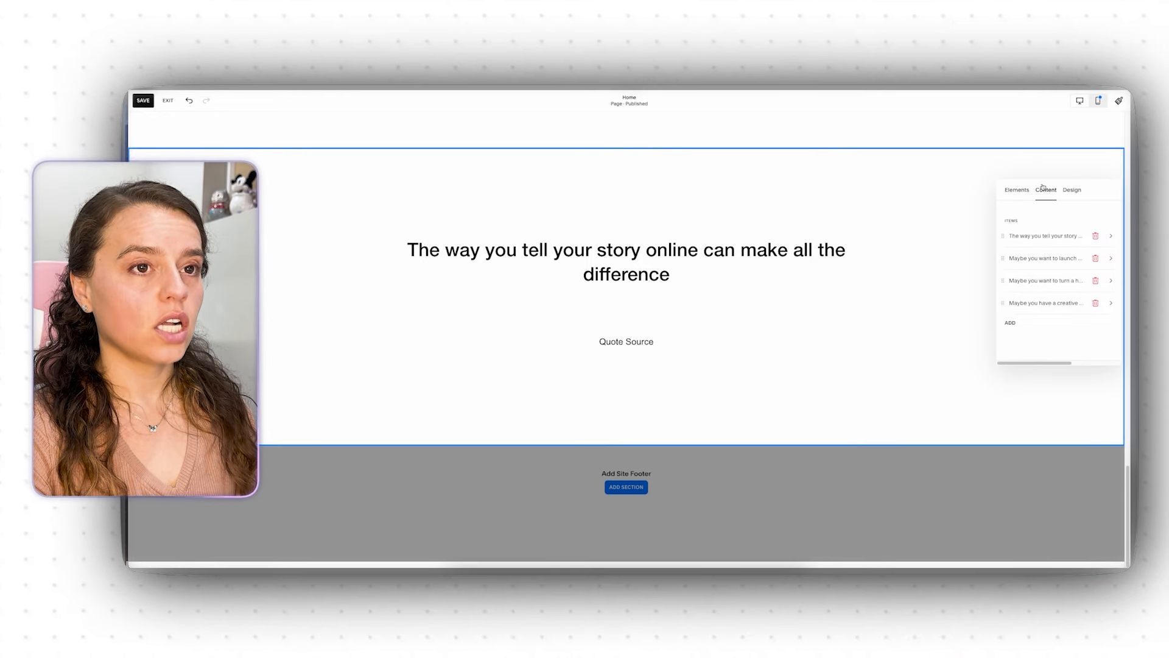
{"action": "left_click", "coordinate": [1096, 303]}
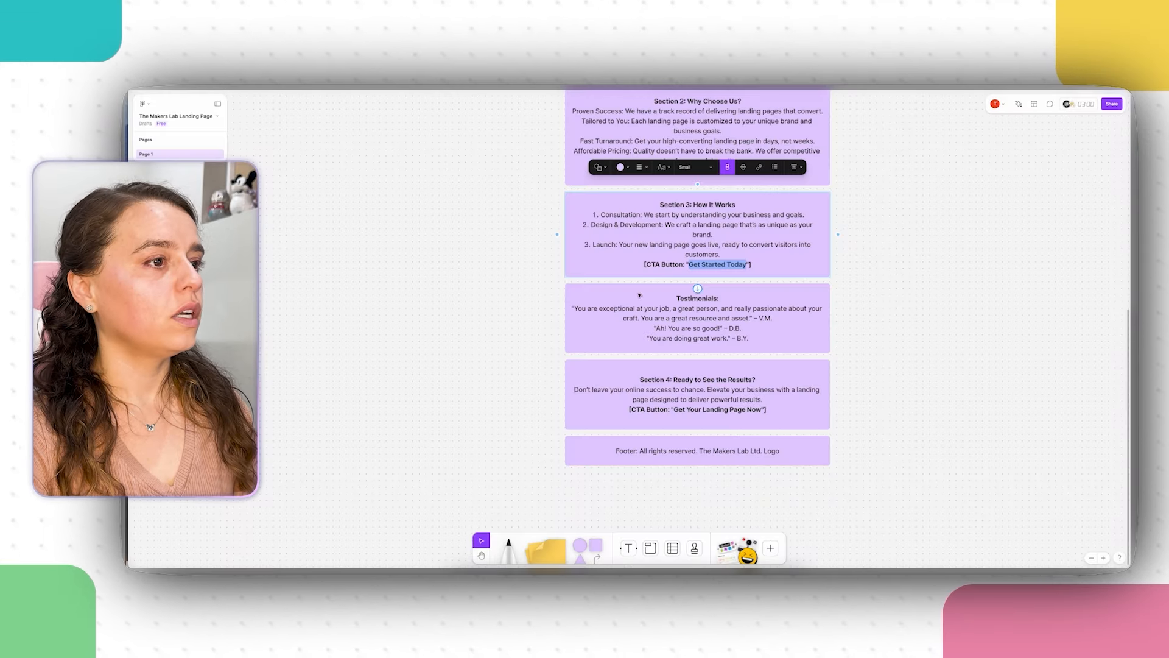
Step: In FigJam, copy the three testimonial quotes from the Testimonials box
{"action": "double_click", "coordinate": [721, 308]}
{"action": "left_click_drag", "start_coordinate": [760, 338], "coordinate": [563, 307]}
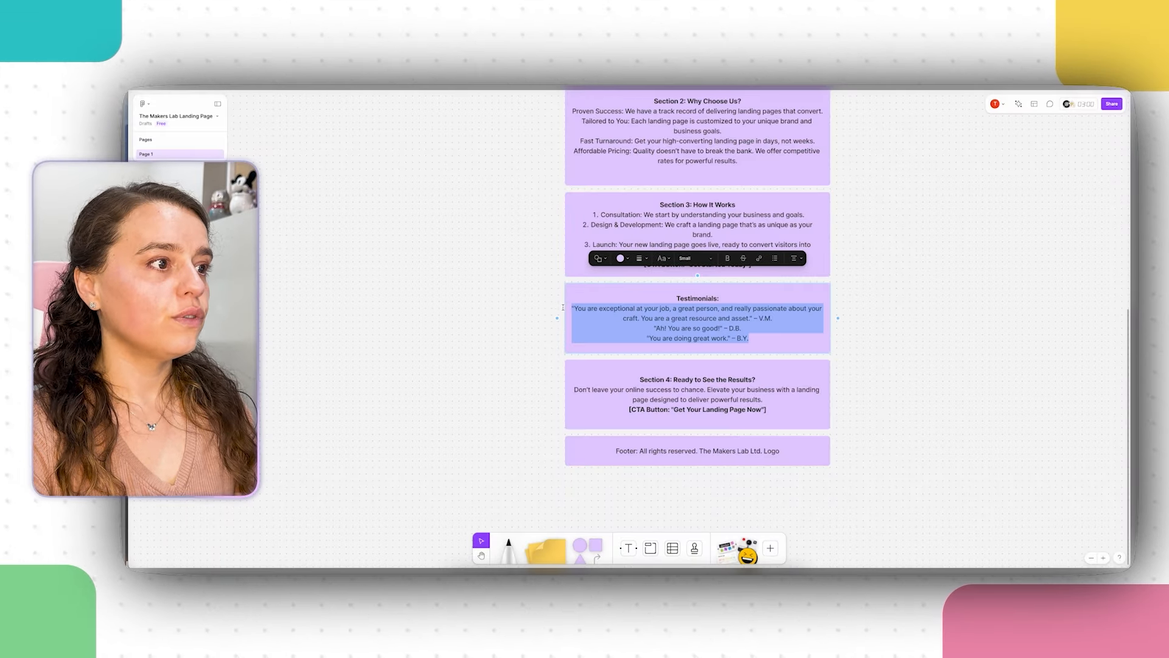
{"action": "right_click", "coordinate": [636, 314]}
{"action": "left_click", "coordinate": [658, 321]}
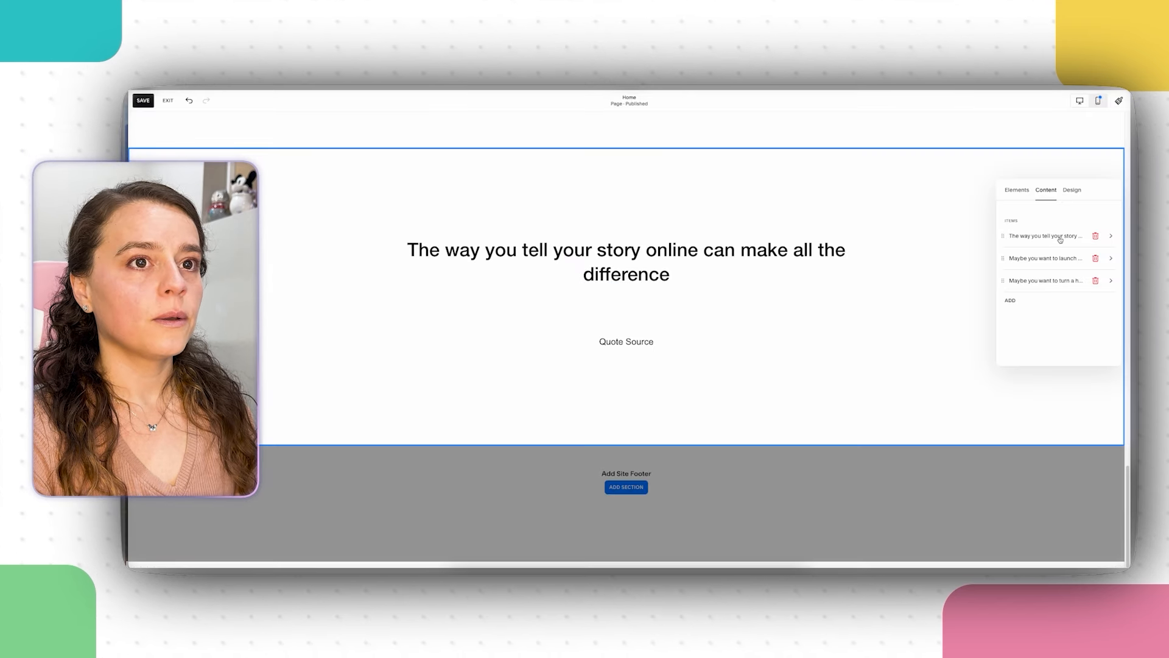
Step: Paste the copied testimonials over the first quote item's Quote Source placeholder
{"action": "left_click", "coordinate": [1059, 238]}
{"action": "left_click", "coordinate": [1047, 267]}
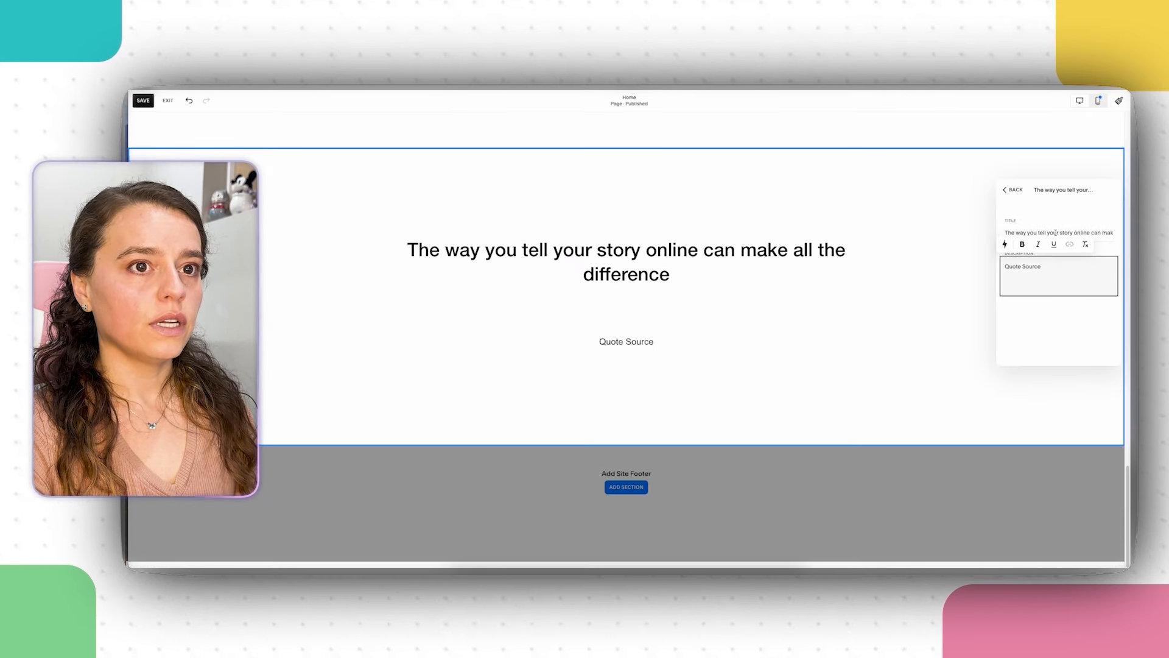
{"action": "left_click", "coordinate": [1060, 274]}
{"action": "triple_click", "coordinate": [1036, 268]}
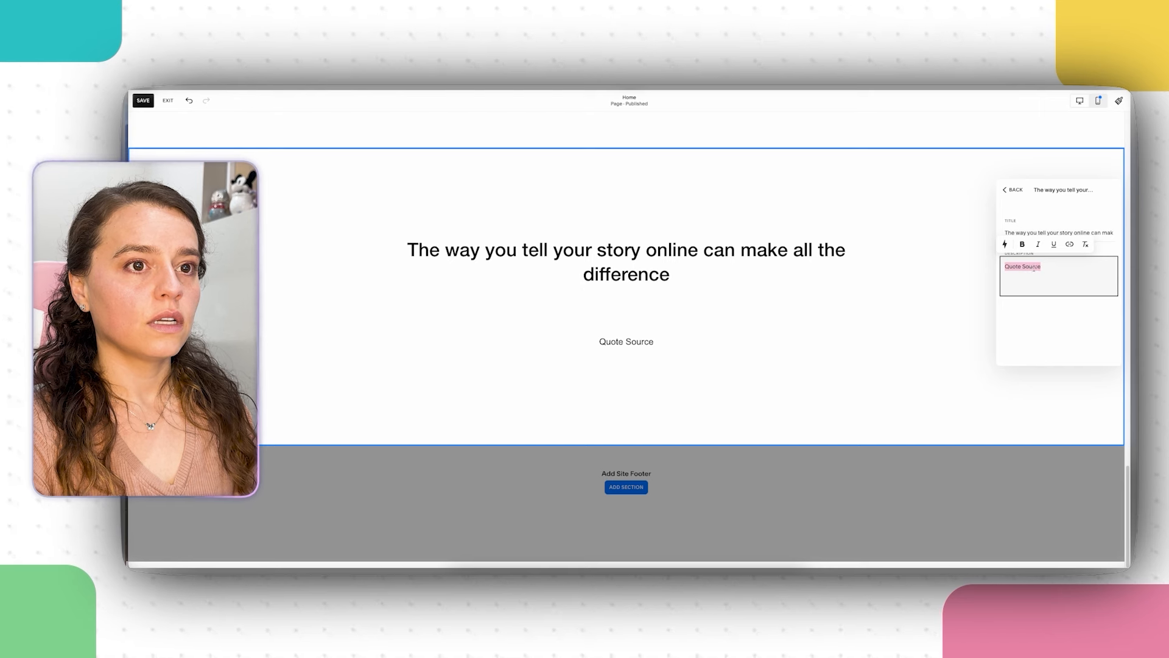
{"action": "right_click", "coordinate": [1032, 268]}
{"action": "left_click", "coordinate": [947, 346]}
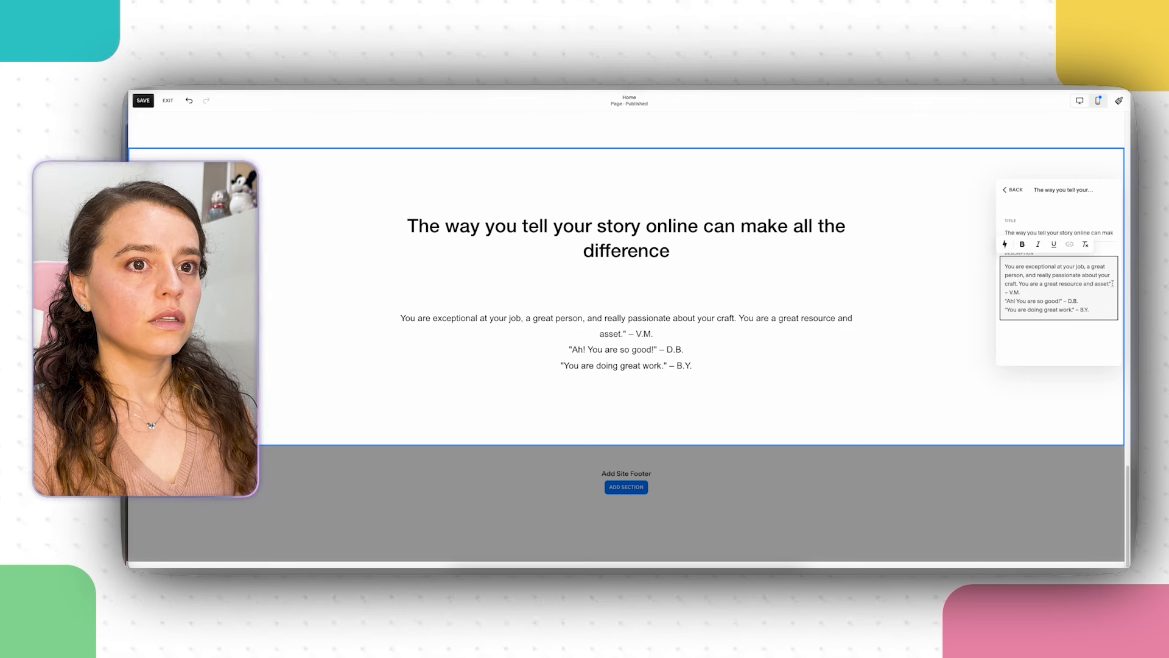
Step: Move the V.M. quote from the description into the first item's title
{"action": "left_click_drag", "start_coordinate": [1113, 283], "coordinate": [1027, 266]}
{"action": "right_click", "coordinate": [1039, 268]}
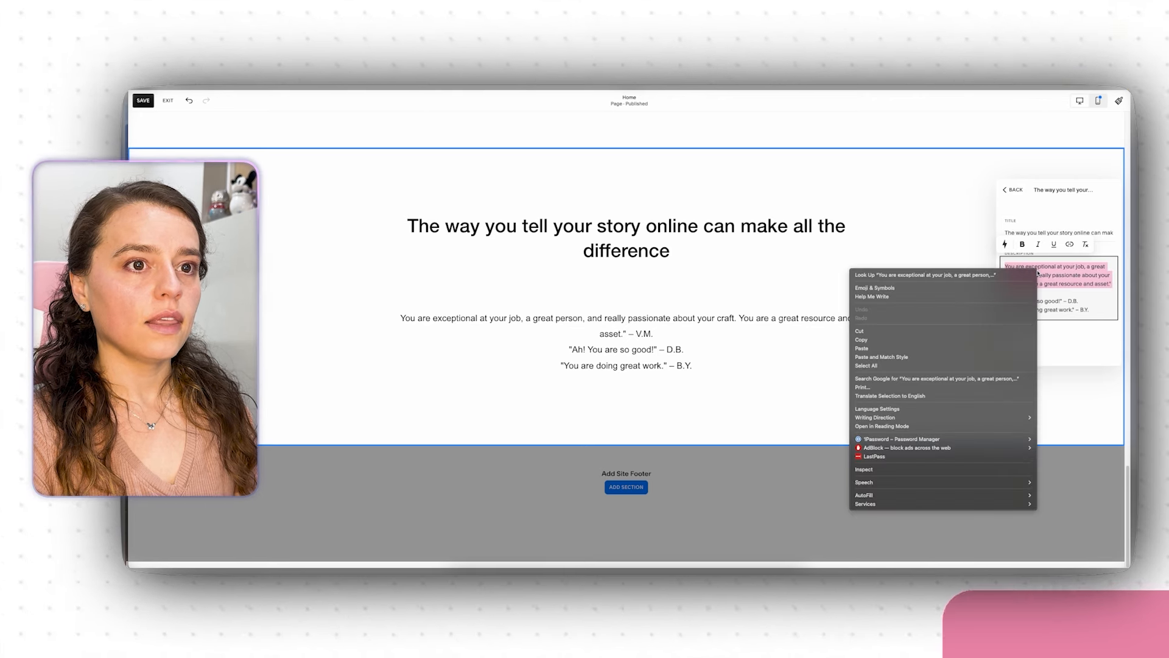
{"action": "left_click", "coordinate": [998, 332]}
{"action": "triple_click", "coordinate": [1046, 232]}
{"action": "right_click", "coordinate": [1047, 232]}
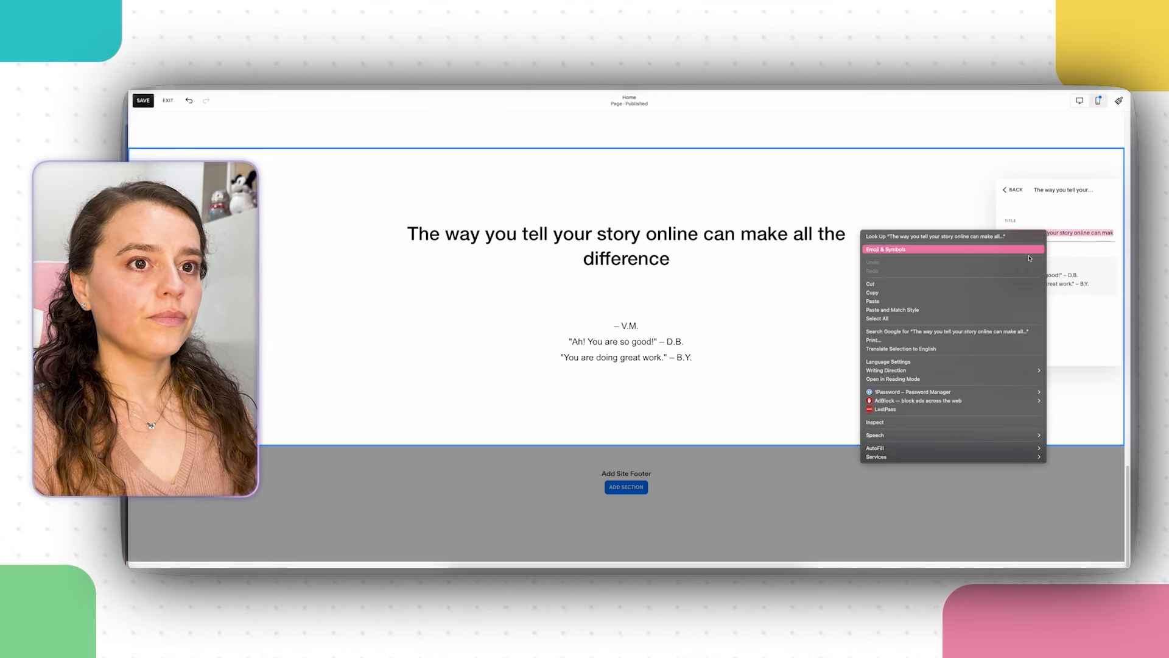
{"action": "left_click", "coordinate": [942, 295]}
Step: Cut the D.B. and B.Y. quotes out of the first item's description
{"action": "left_click", "coordinate": [1022, 268]}
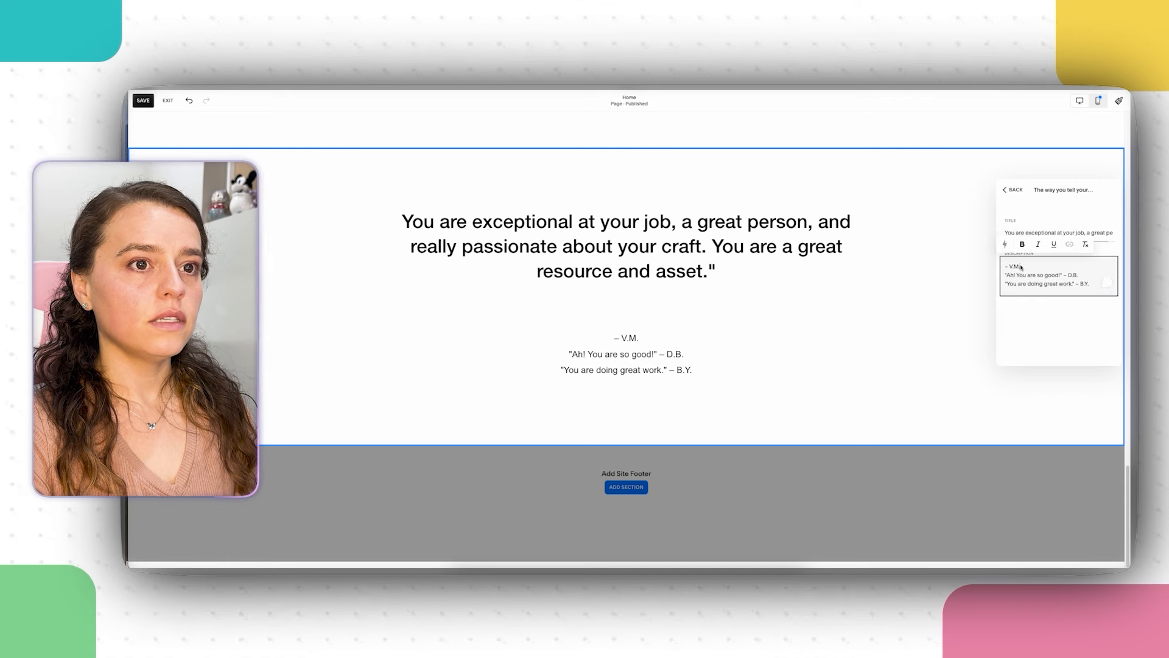
{"action": "left_click_drag", "start_coordinate": [1060, 281], "coordinate": [1006, 274]}
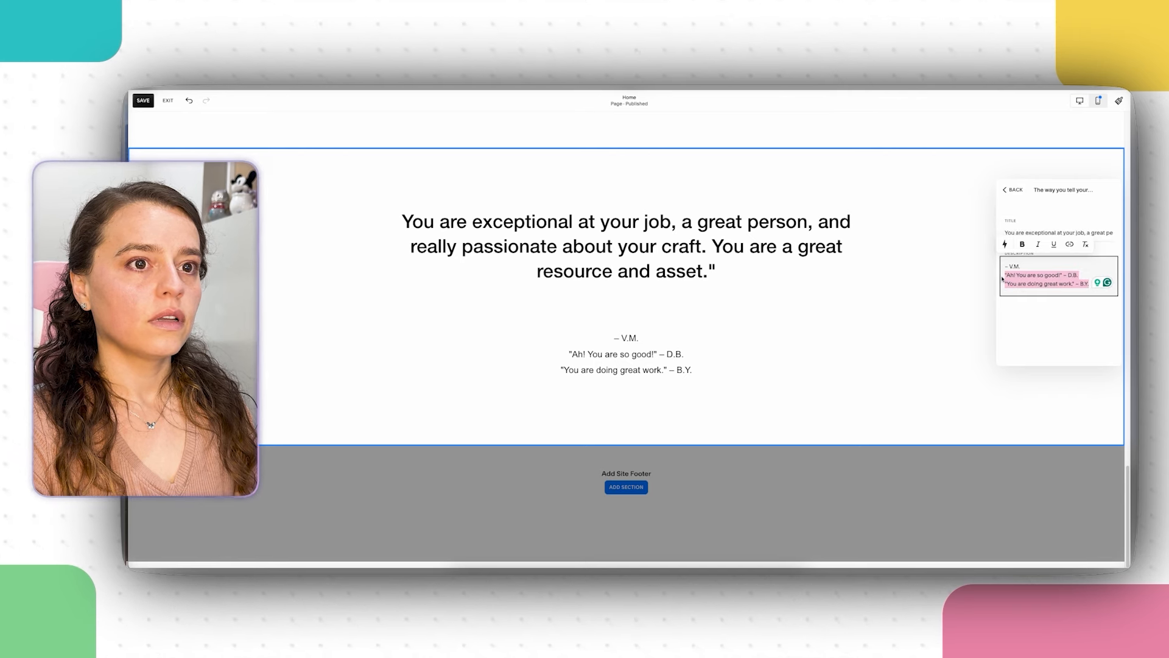
{"action": "right_click", "coordinate": [1010, 275]}
{"action": "left_click", "coordinate": [894, 338]}
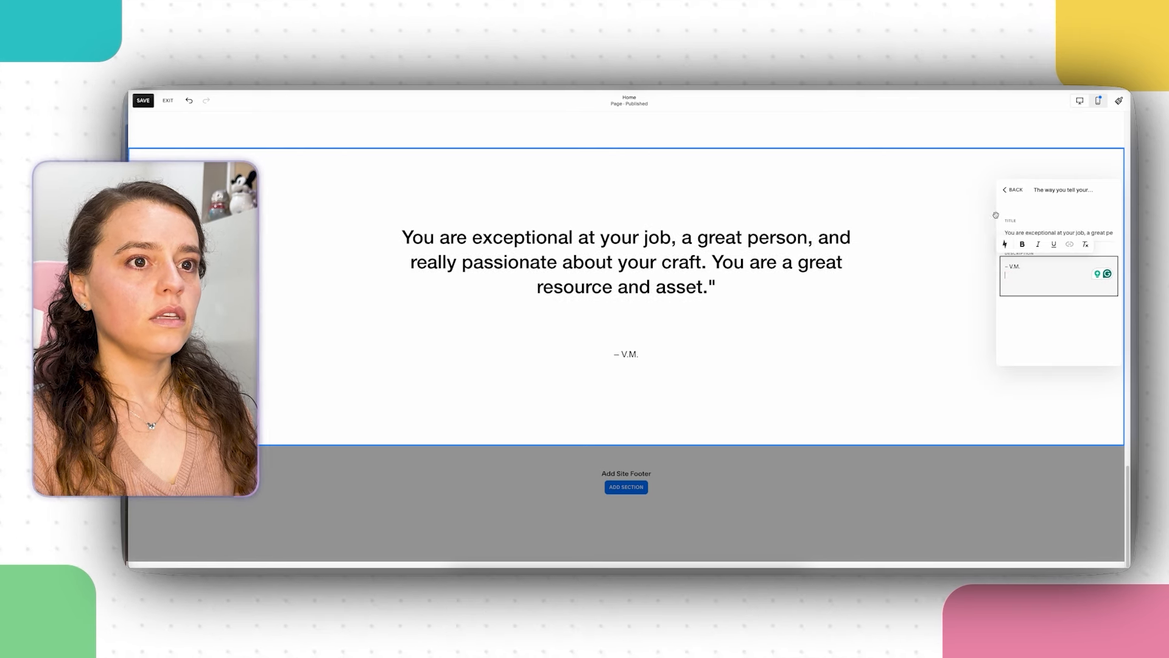
Step: Paste the D.B. and B.Y. quotes over the second item's Quote Source placeholder
{"action": "left_click", "coordinate": [1008, 192]}
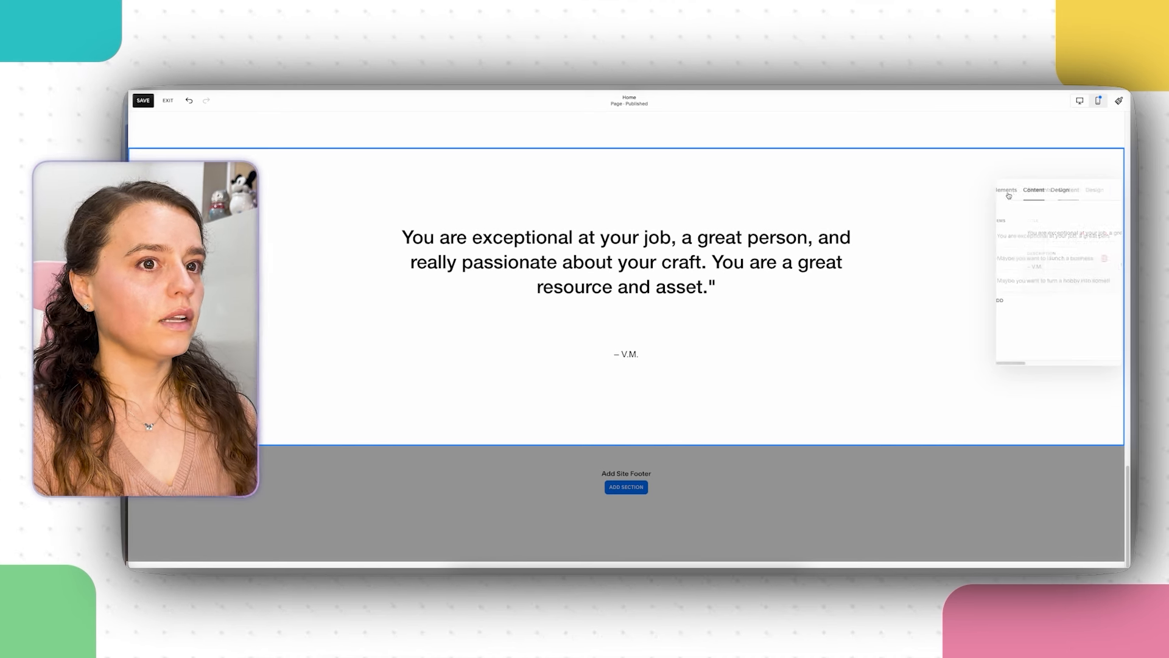
{"action": "left_click", "coordinate": [1029, 263]}
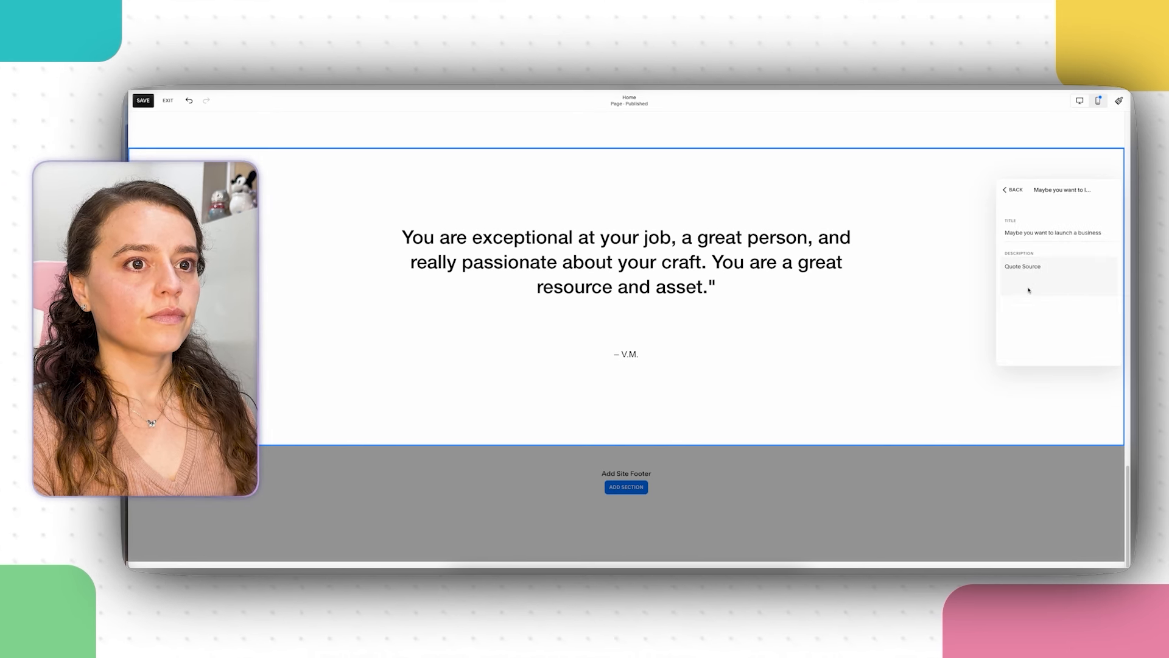
{"action": "left_click_drag", "start_coordinate": [1043, 267], "coordinate": [954, 273]}
{"action": "right_click", "coordinate": [993, 273]}
{"action": "left_click", "coordinate": [1015, 273]}
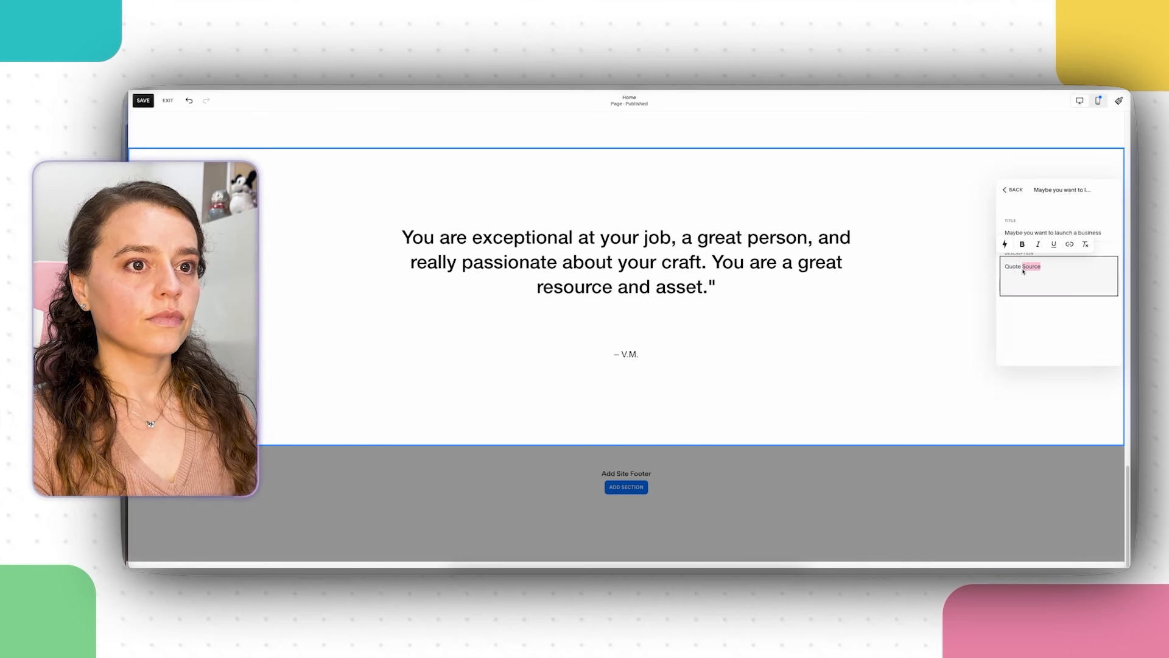
{"action": "right_click", "coordinate": [1030, 266]}
{"action": "left_click", "coordinate": [1037, 270]}
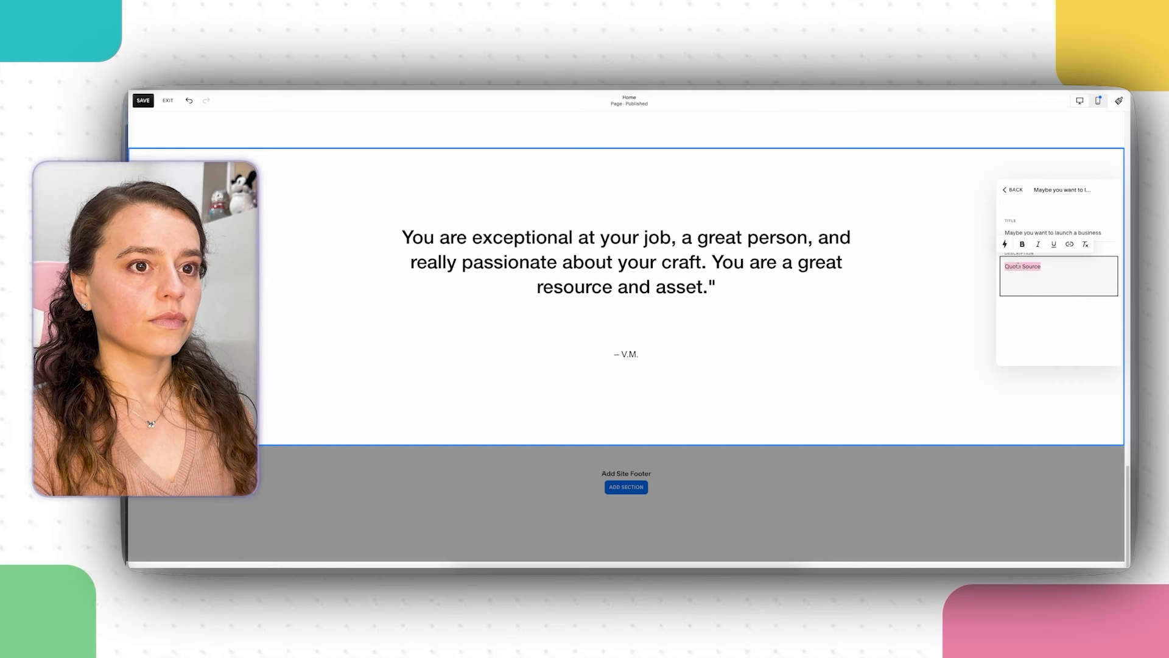
{"action": "right_click", "coordinate": [1019, 266]}
{"action": "left_click", "coordinate": [932, 346]}
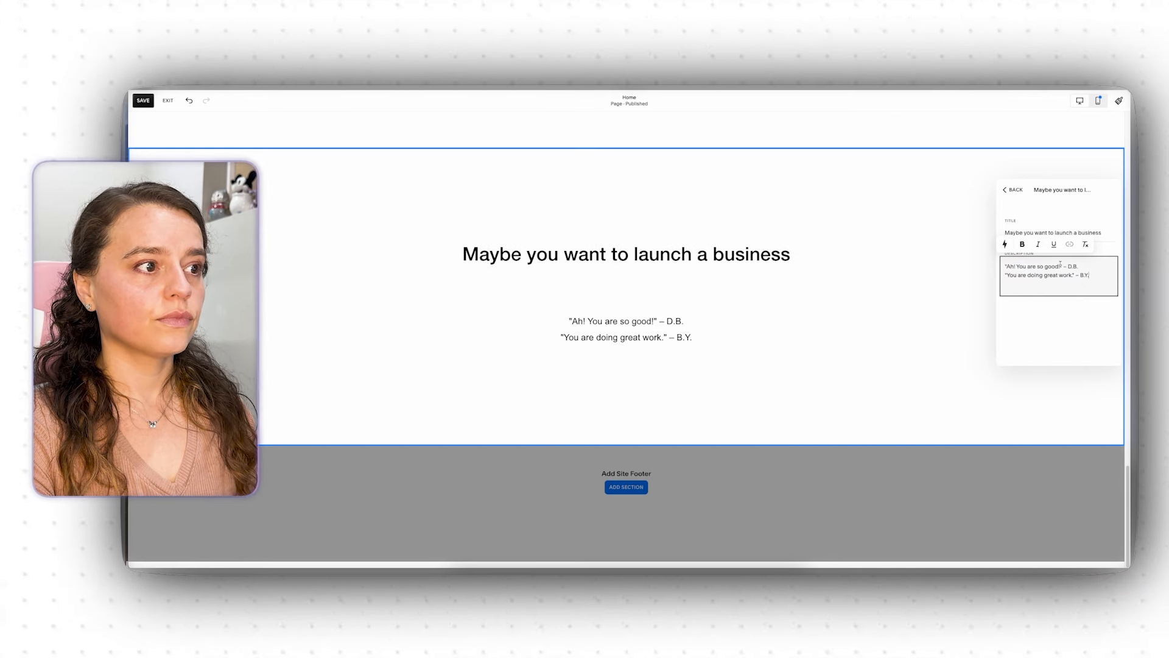
Step: Move "Ah! You are so good!" into the second item's title
{"action": "right_click", "coordinate": [997, 268]}
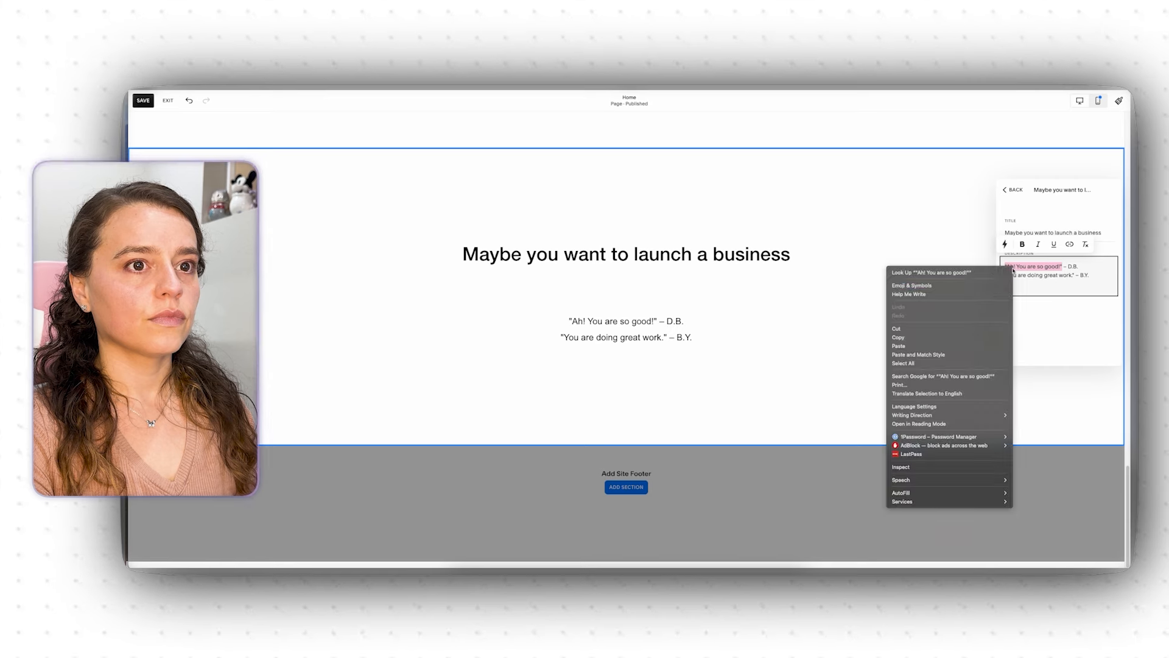
{"action": "left_click", "coordinate": [926, 328]}
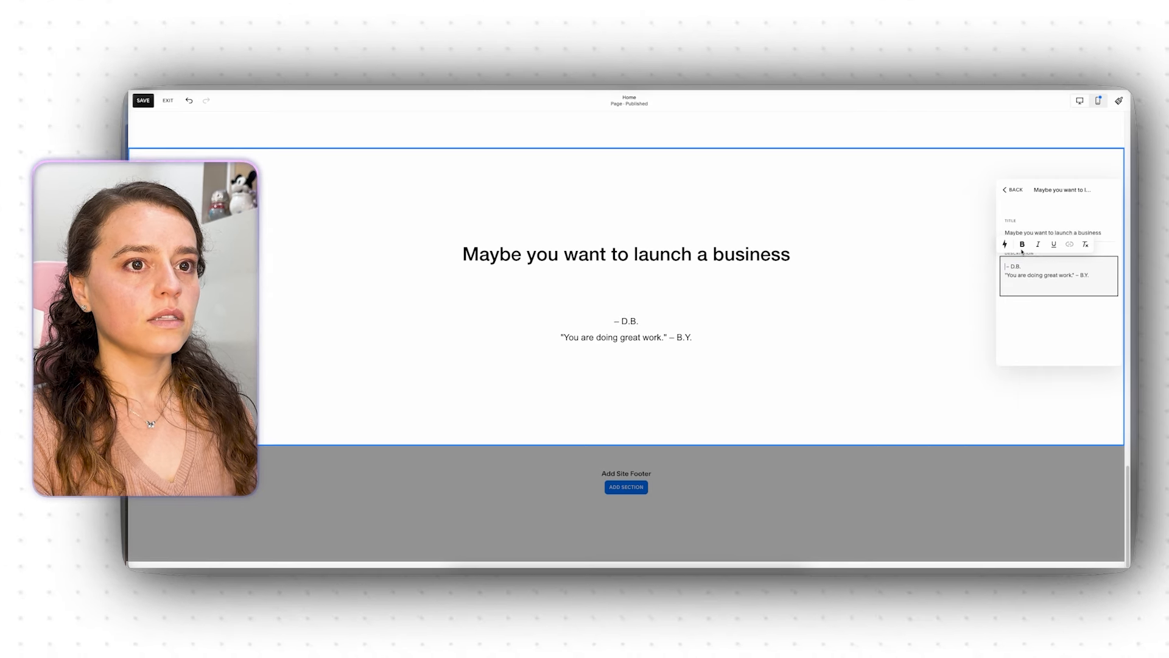
{"action": "triple_click", "coordinate": [1052, 232]}
{"action": "right_click", "coordinate": [1051, 233]}
{"action": "left_click", "coordinate": [983, 303]}
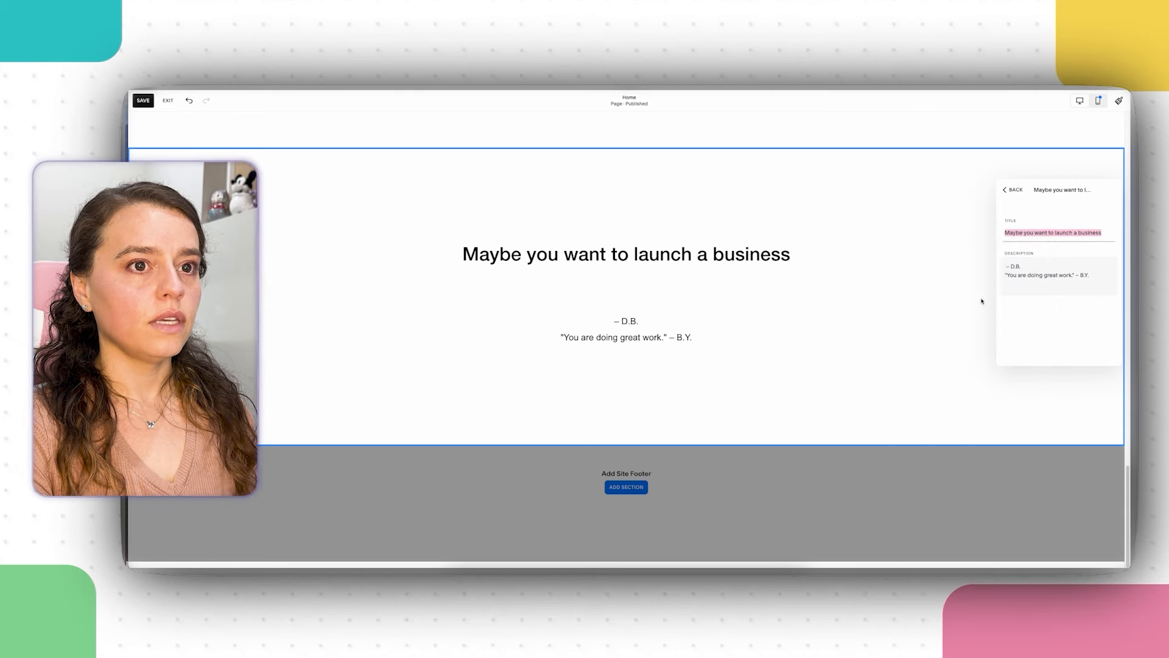
Step: Cut the B.Y. line from the second item and verify its description
{"action": "left_click_drag", "start_coordinate": [1088, 275], "coordinate": [1010, 274]}
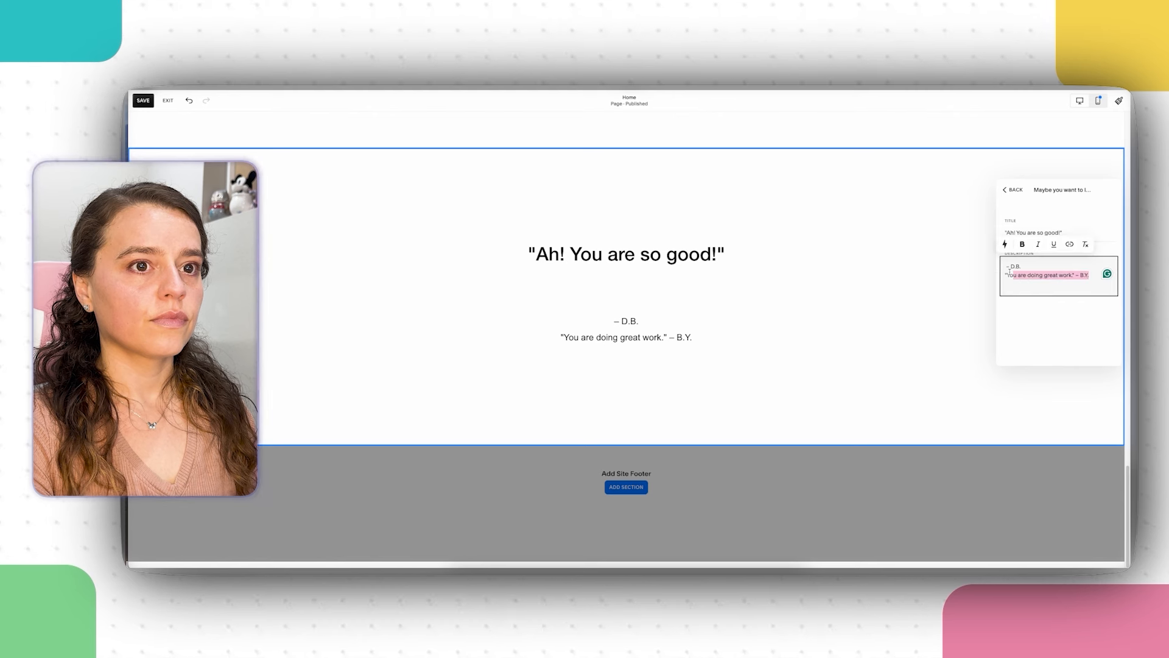
{"action": "right_click", "coordinate": [1016, 275]}
{"action": "left_click", "coordinate": [896, 334]}
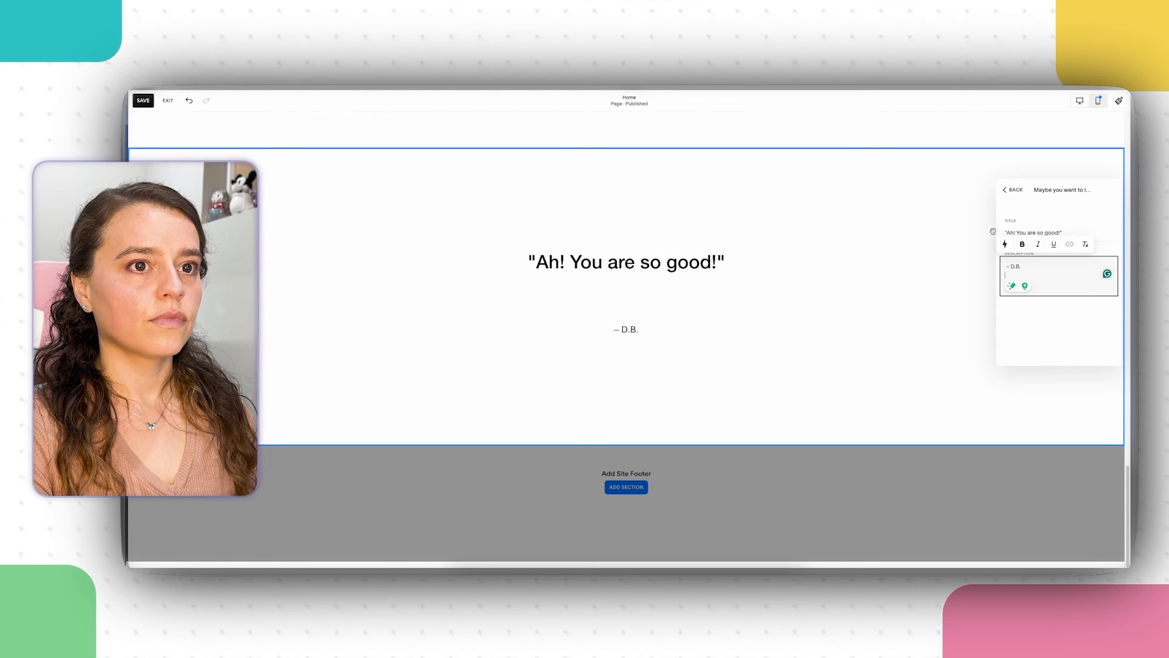
{"action": "left_click", "coordinate": [1013, 190]}
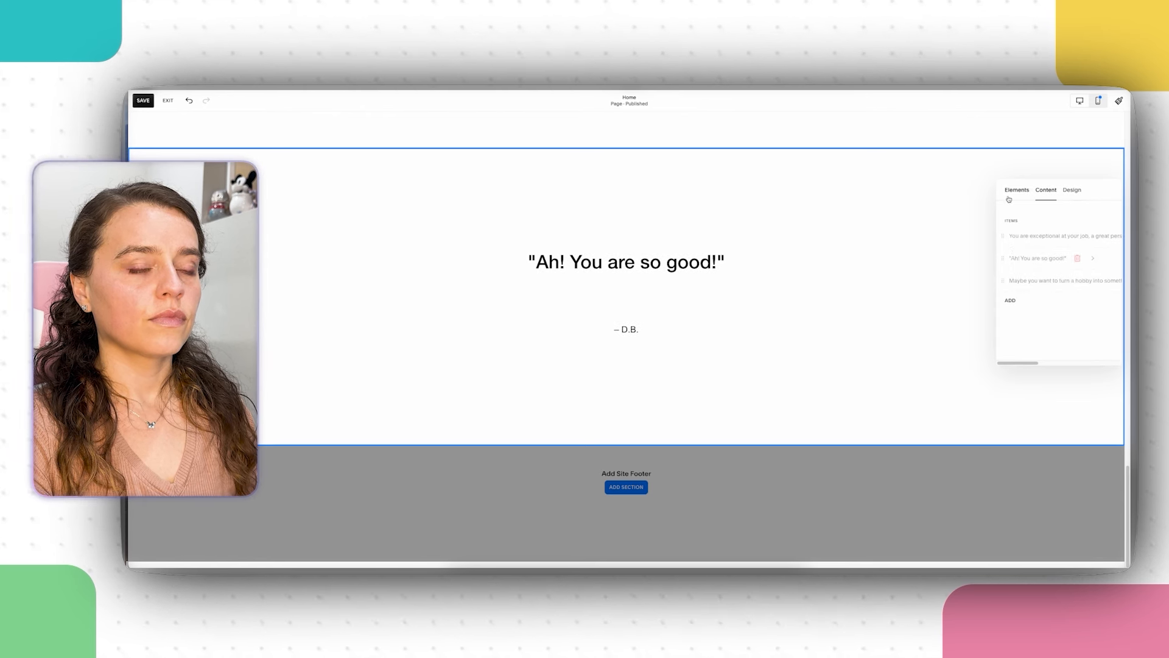
{"action": "left_click", "coordinate": [1036, 267]}
{"action": "left_click", "coordinate": [1023, 278]}
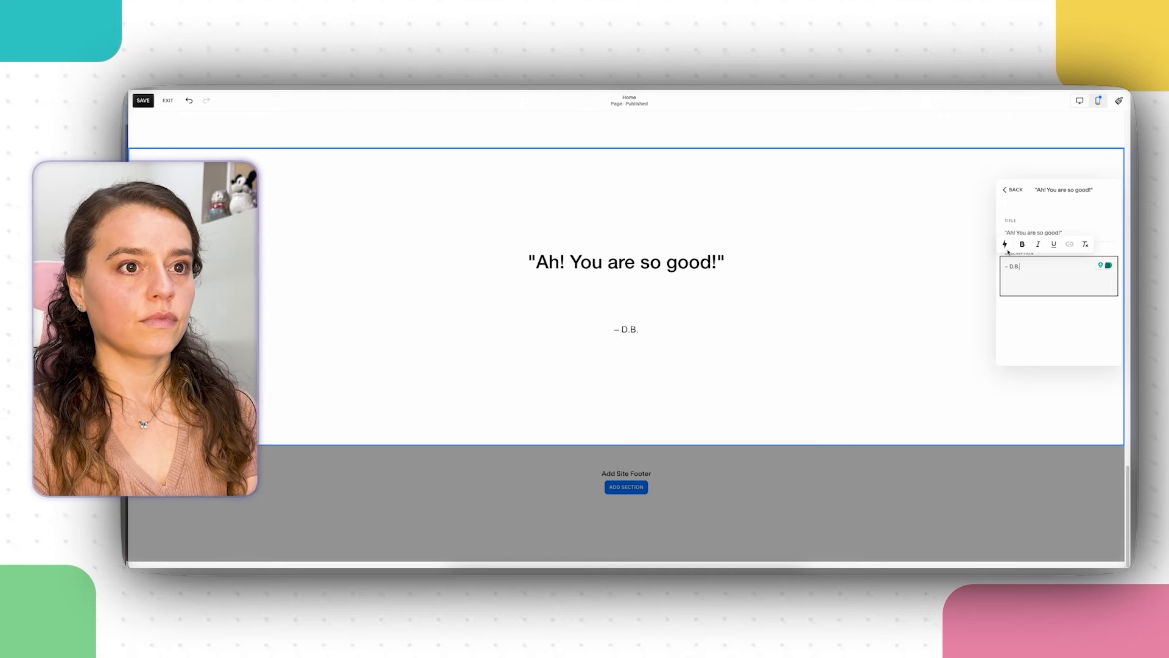
{"action": "left_click", "coordinate": [1005, 189]}
Step: Paste the B.Y. quote into the third item and cut "You are doing great work."
{"action": "left_click", "coordinate": [1033, 291]}
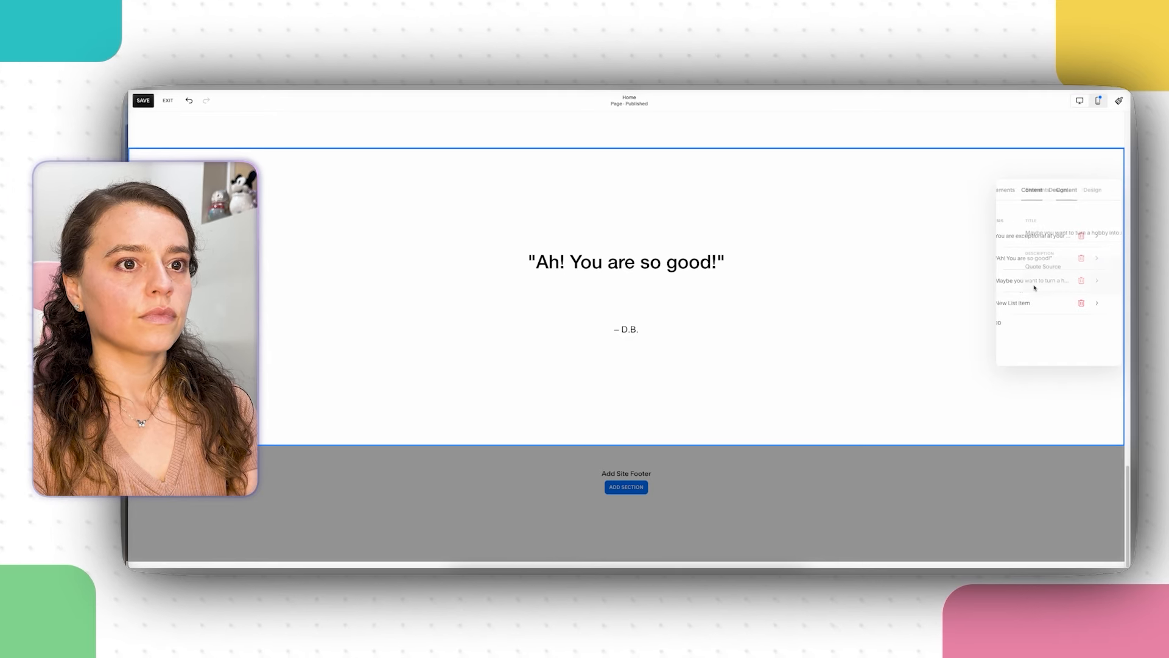
{"action": "left_click", "coordinate": [1040, 275]}
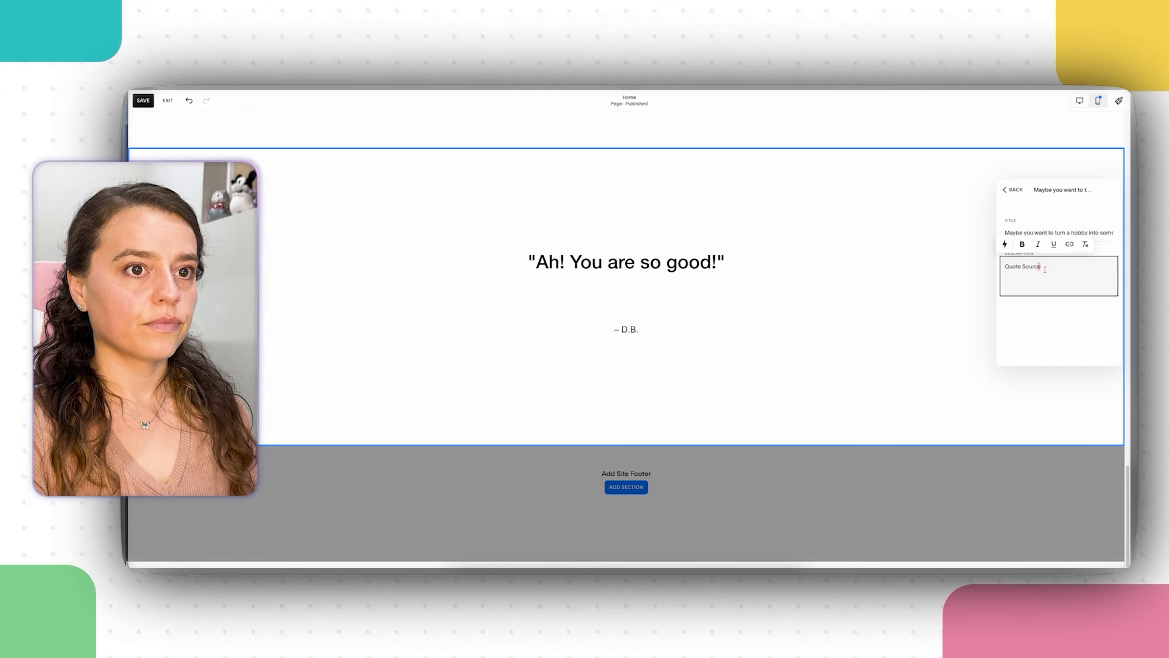
{"action": "right_click", "coordinate": [1024, 266]}
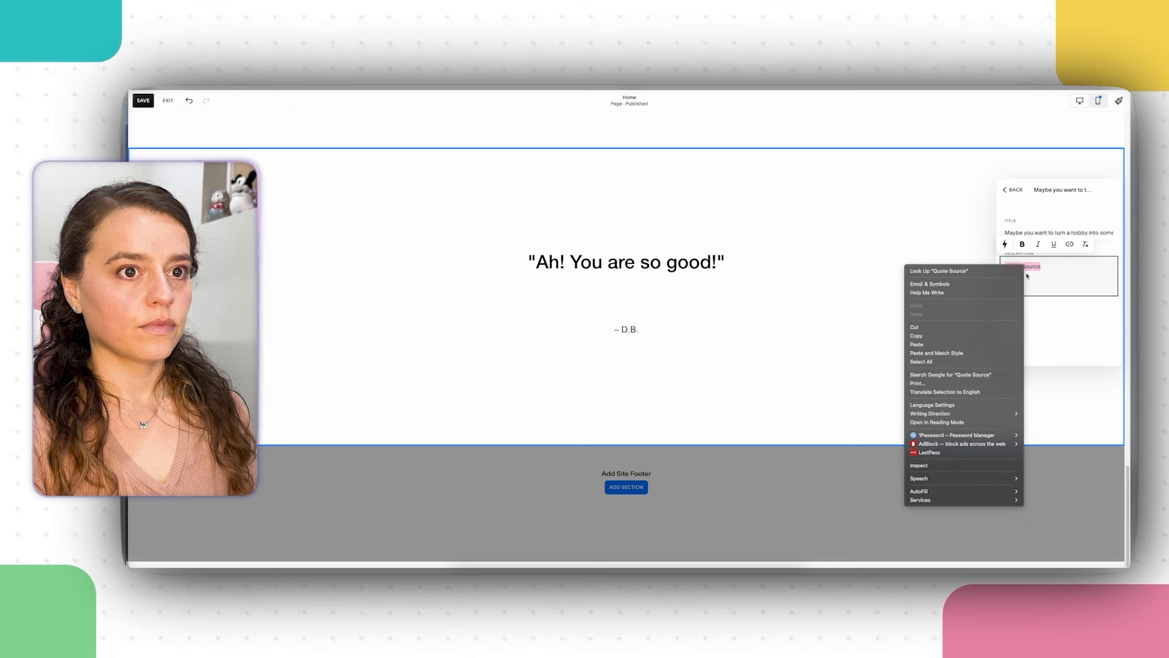
{"action": "left_click", "coordinate": [932, 346]}
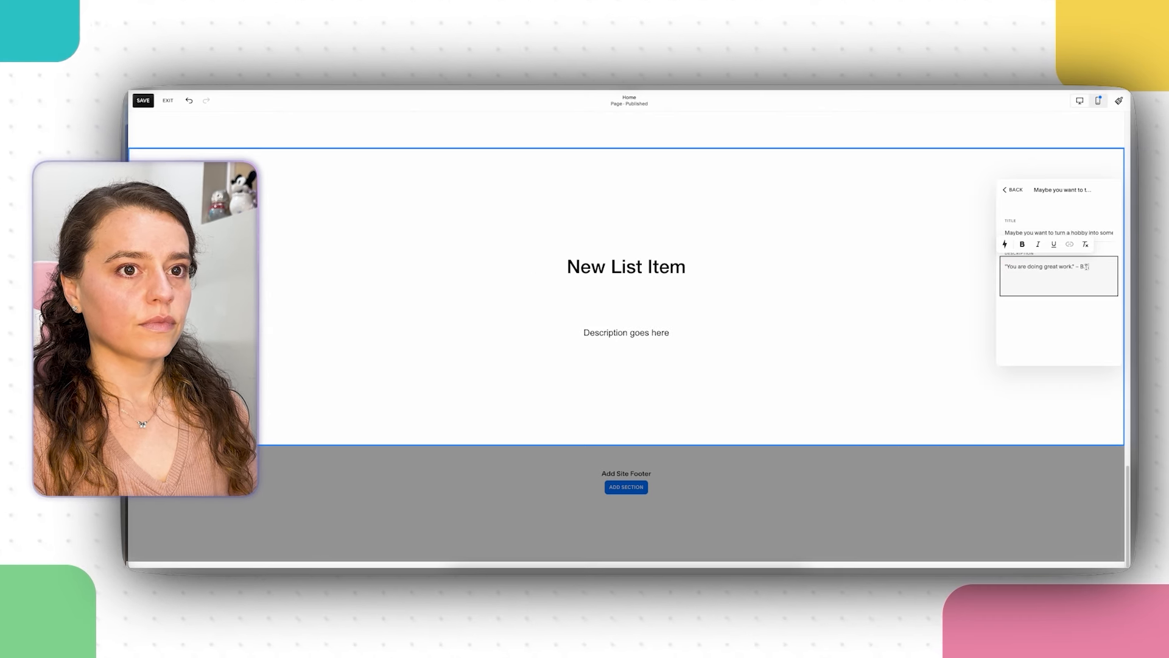
{"action": "left_click_drag", "start_coordinate": [1075, 266], "coordinate": [1003, 266]}
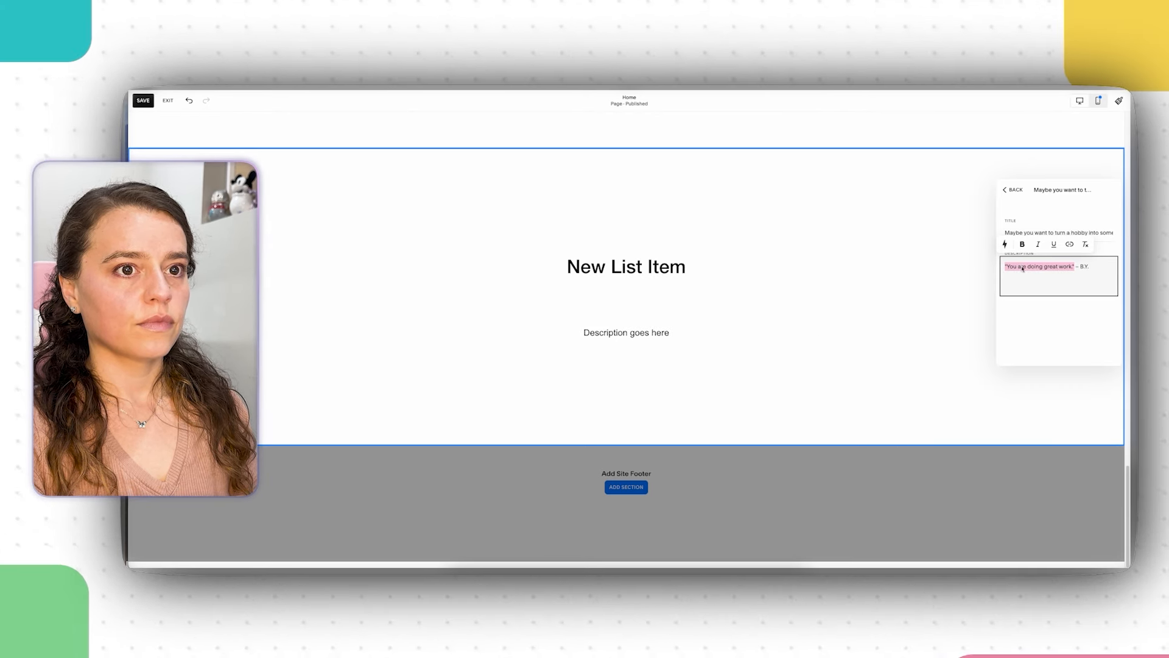
{"action": "right_click", "coordinate": [1023, 266]}
{"action": "left_click", "coordinate": [914, 327]}
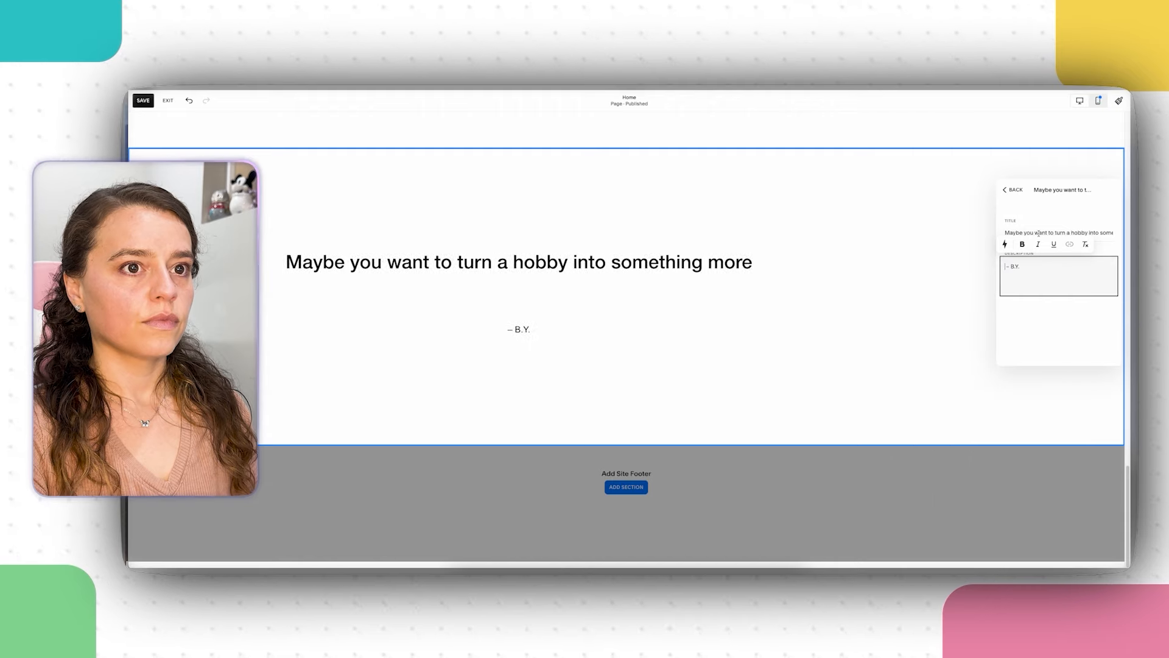
Step: Set the third item's title to "You are doing great work." and close the editor
{"action": "left_click", "coordinate": [1031, 273]}
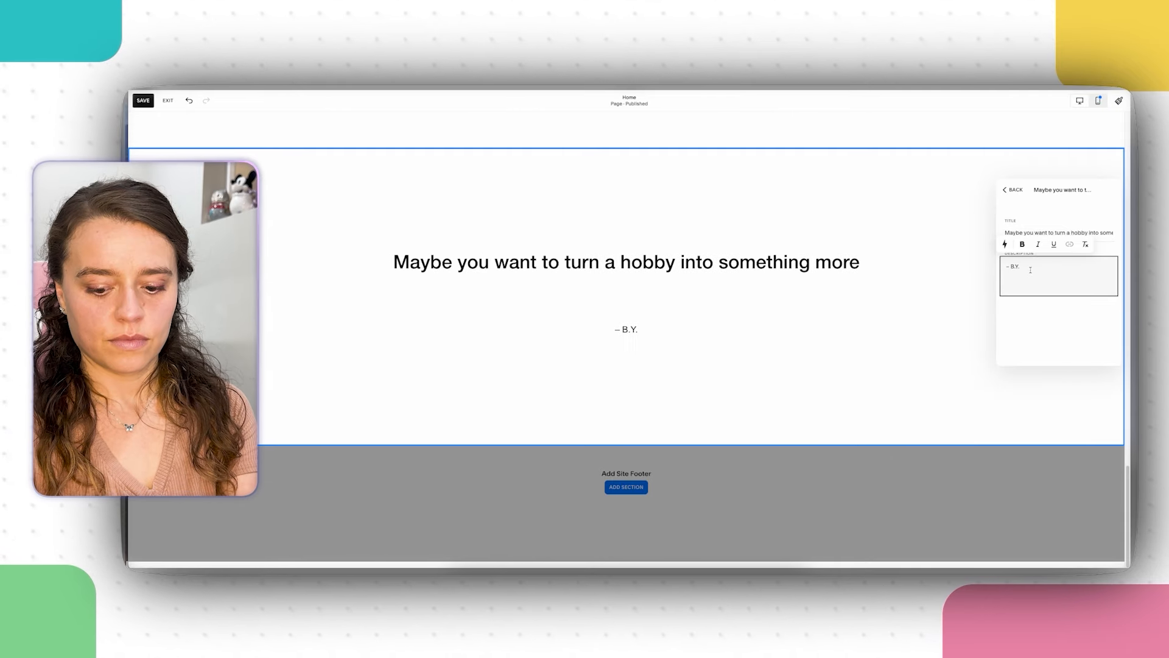
{"action": "triple_click", "coordinate": [1030, 233]}
{"action": "right_click", "coordinate": [1031, 233]}
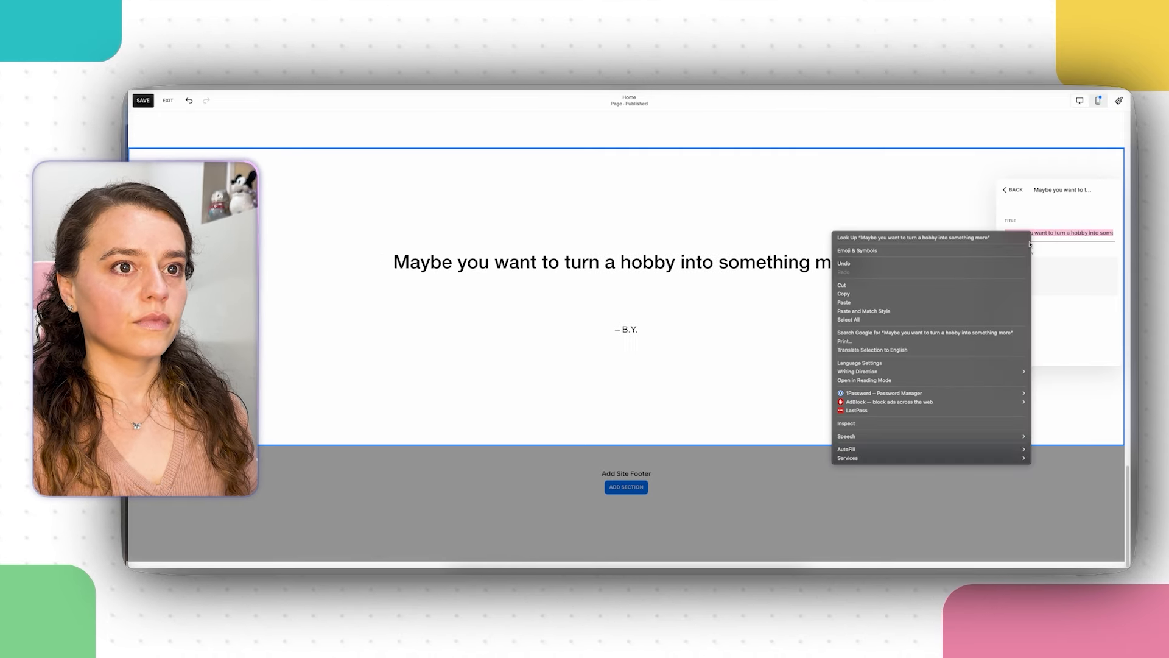
{"action": "left_click", "coordinate": [925, 310]}
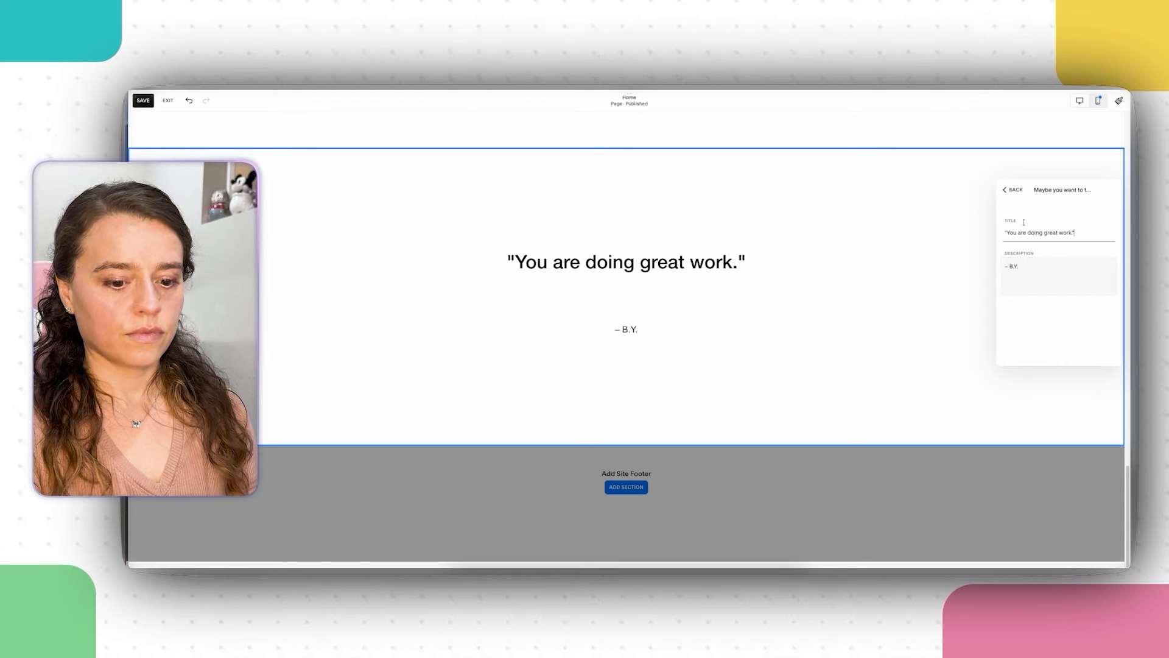
{"action": "left_click", "coordinate": [1005, 191]}
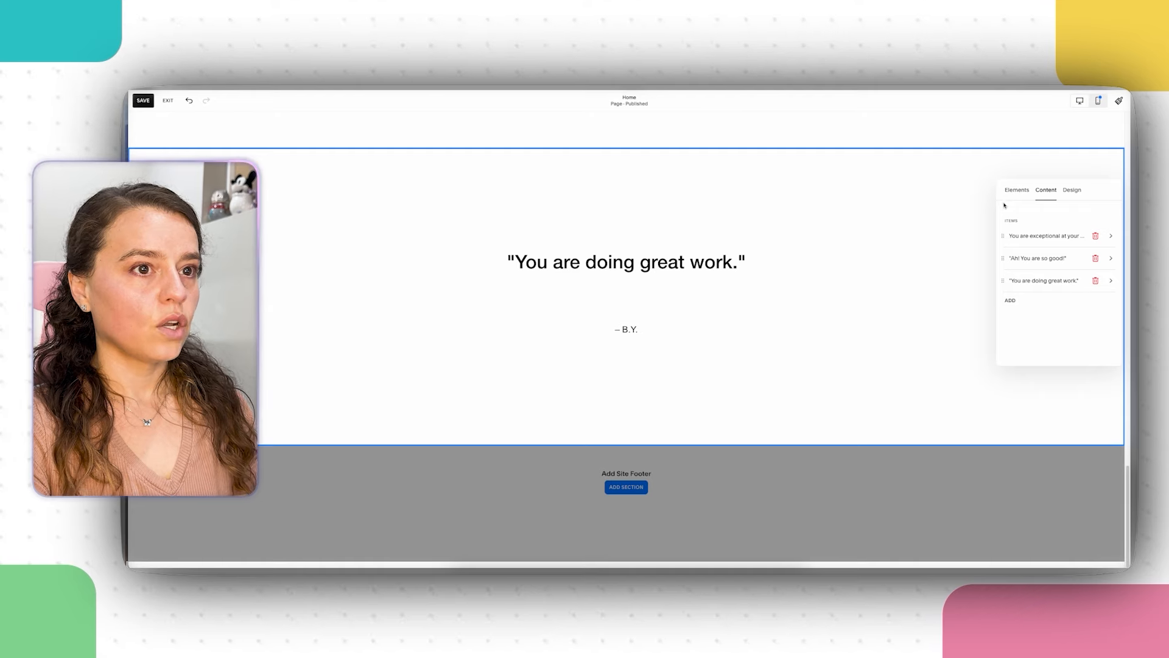
{"action": "left_click", "coordinate": [957, 237]}
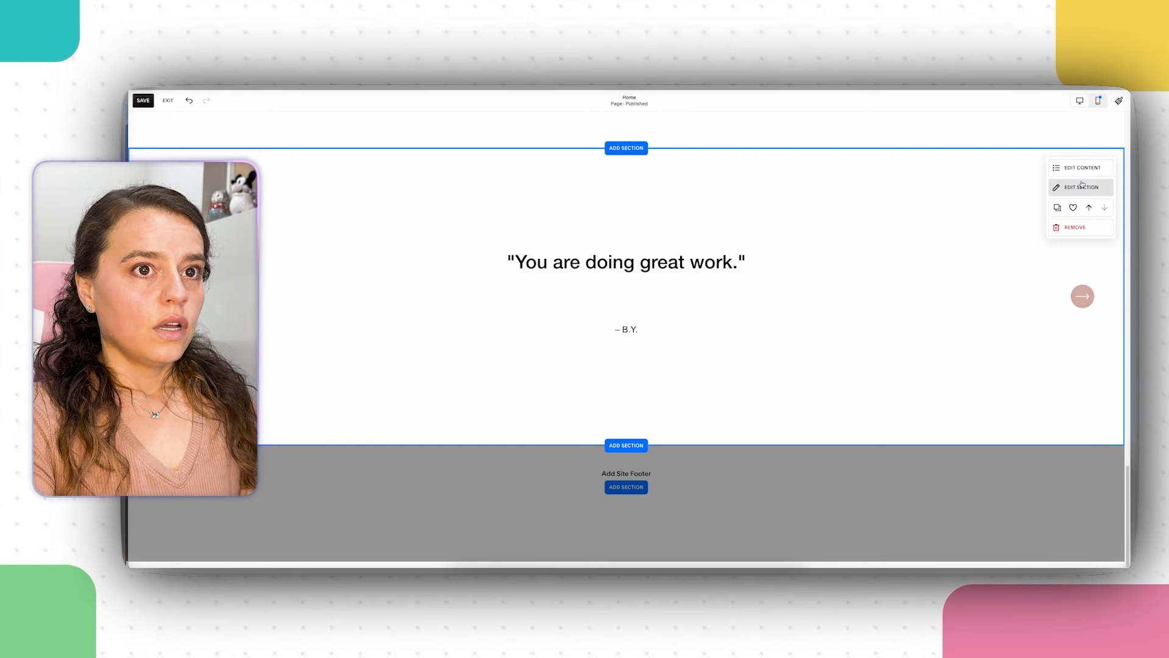
Step: Browse the testimonial section's colour themes without changing them, then start adding a section below
{"action": "left_click", "coordinate": [1081, 187]}
{"action": "left_click", "coordinate": [1076, 190]}
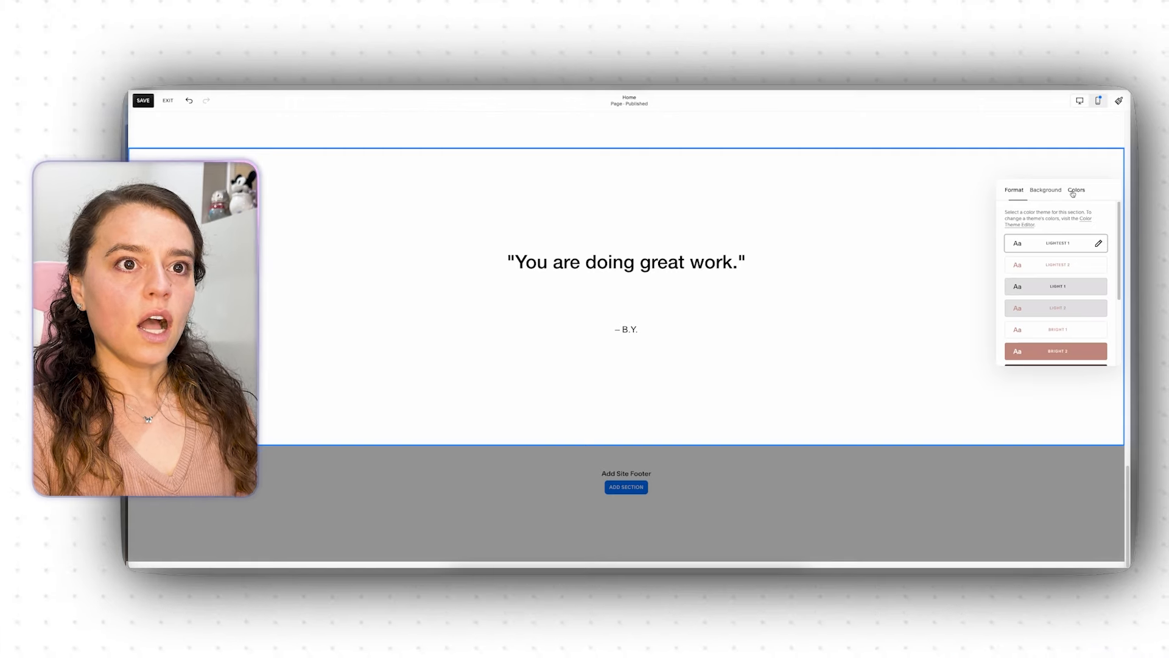
{"action": "scroll", "coordinate": [1054, 314], "scroll_direction": "down", "scroll_amount": 3}
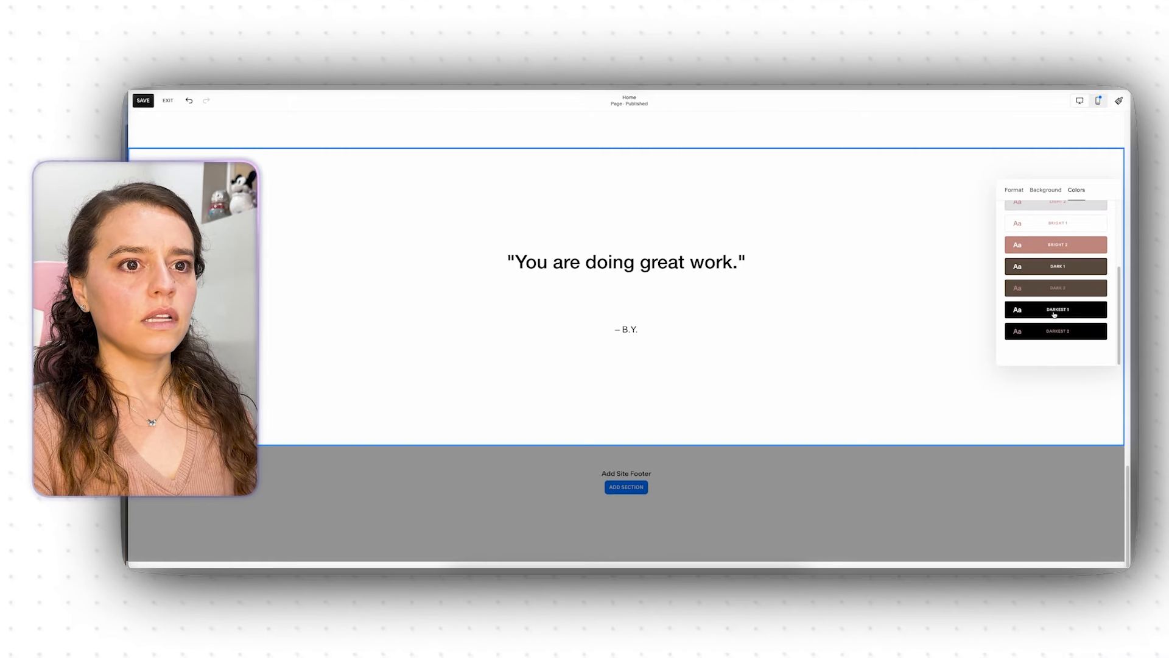
{"action": "scroll", "coordinate": [1055, 315], "scroll_direction": "up", "scroll_amount": 3}
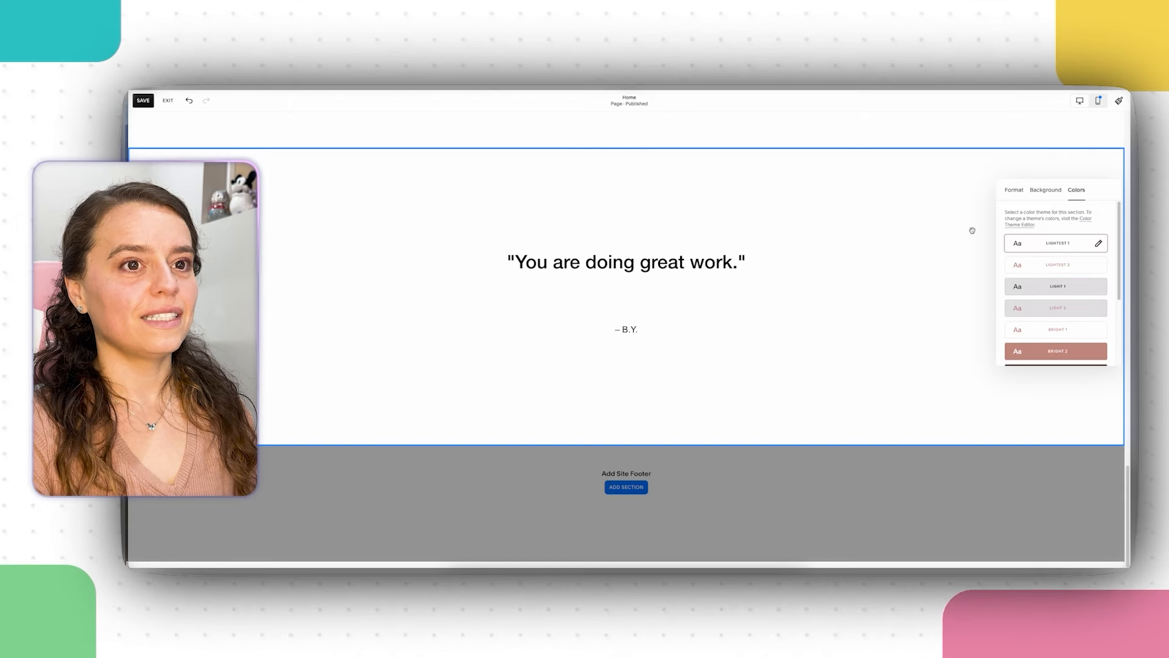
{"action": "left_click", "coordinate": [949, 279]}
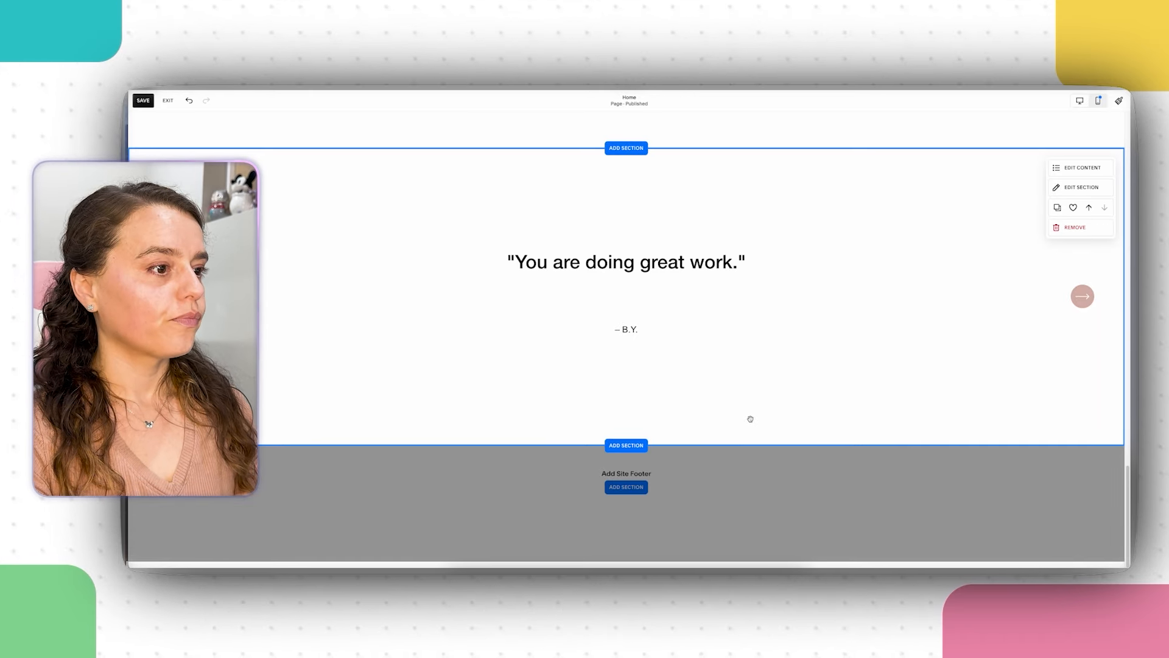
{"action": "left_click", "coordinate": [640, 447]}
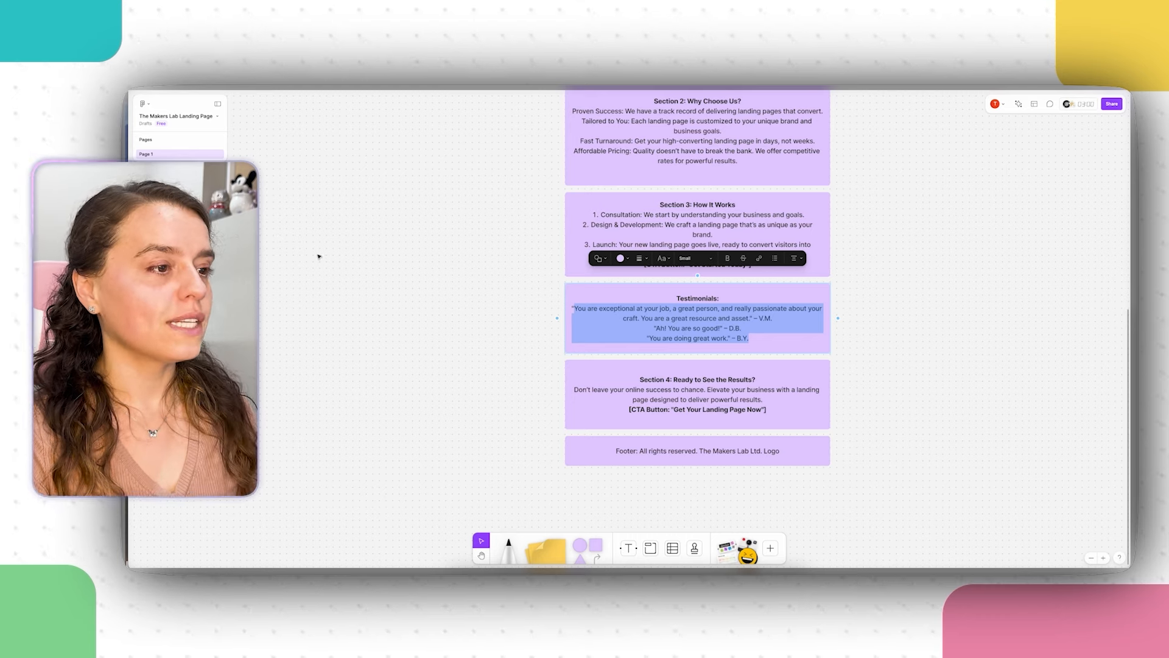
Step: Copy all the text from FigJam's Section 4 "Ready to See the Results?" box
{"action": "left_click", "coordinate": [713, 378]}
{"action": "left_click_drag", "start_coordinate": [766, 409], "coordinate": [673, 379]}
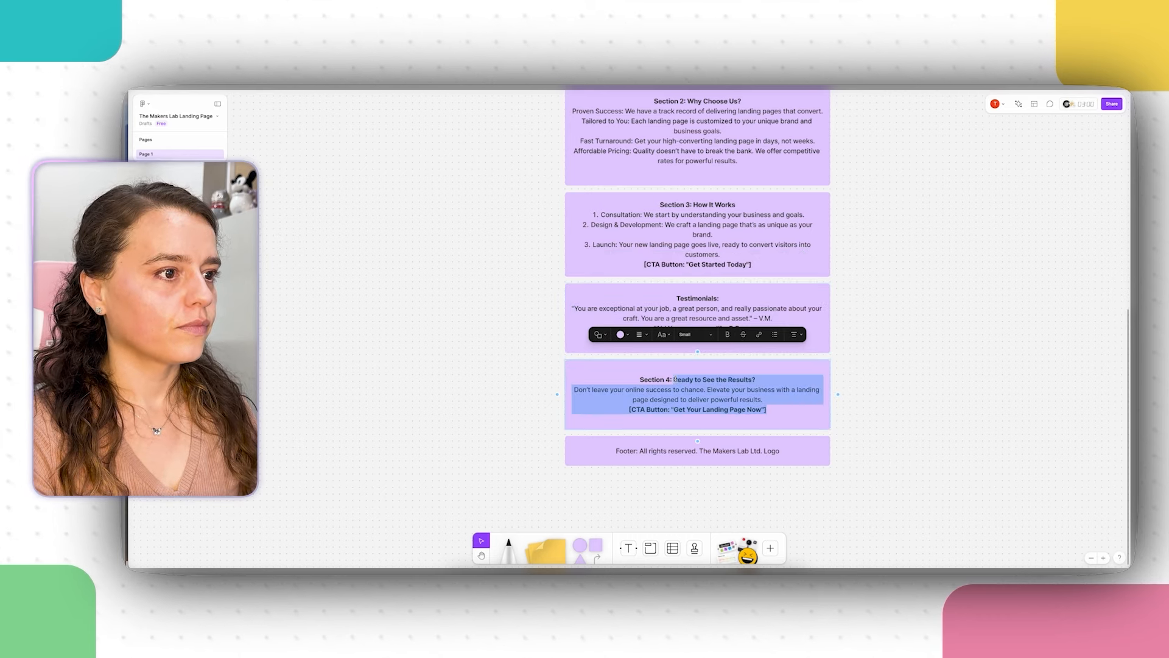
{"action": "right_click", "coordinate": [687, 393]}
{"action": "left_click", "coordinate": [691, 394]}
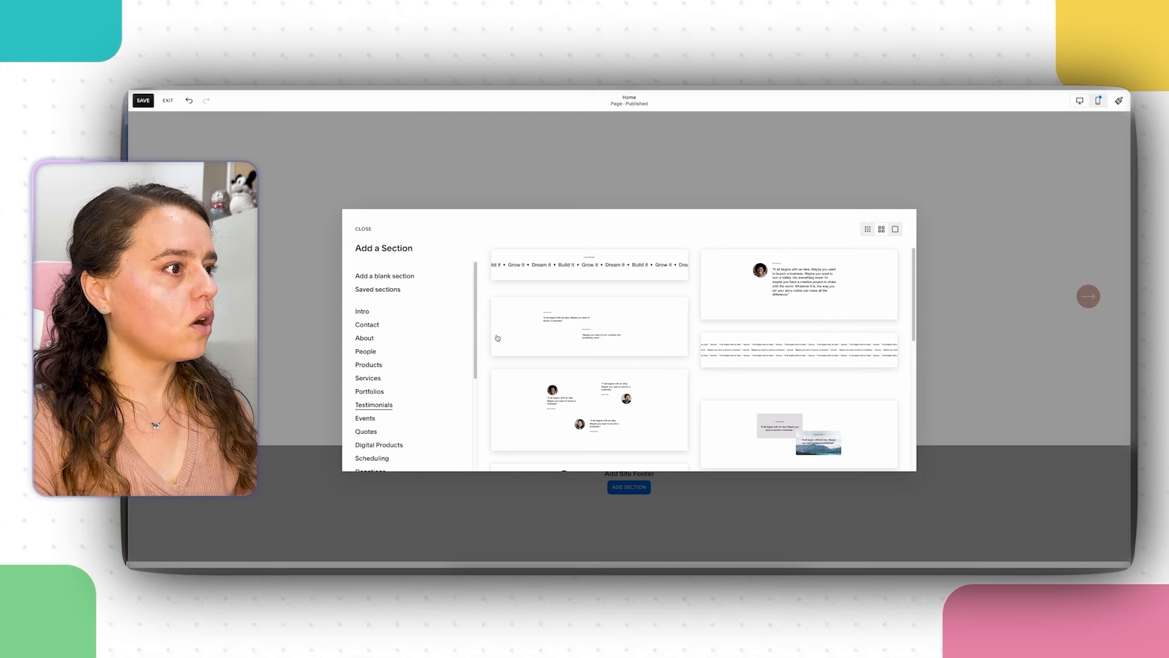
Step: Browse Quotes, Digital Products, Scheduling, Donations and Images layouts, then add the About mountain-lake layout
{"action": "scroll", "coordinate": [423, 362], "scroll_direction": "down", "scroll_amount": 1}
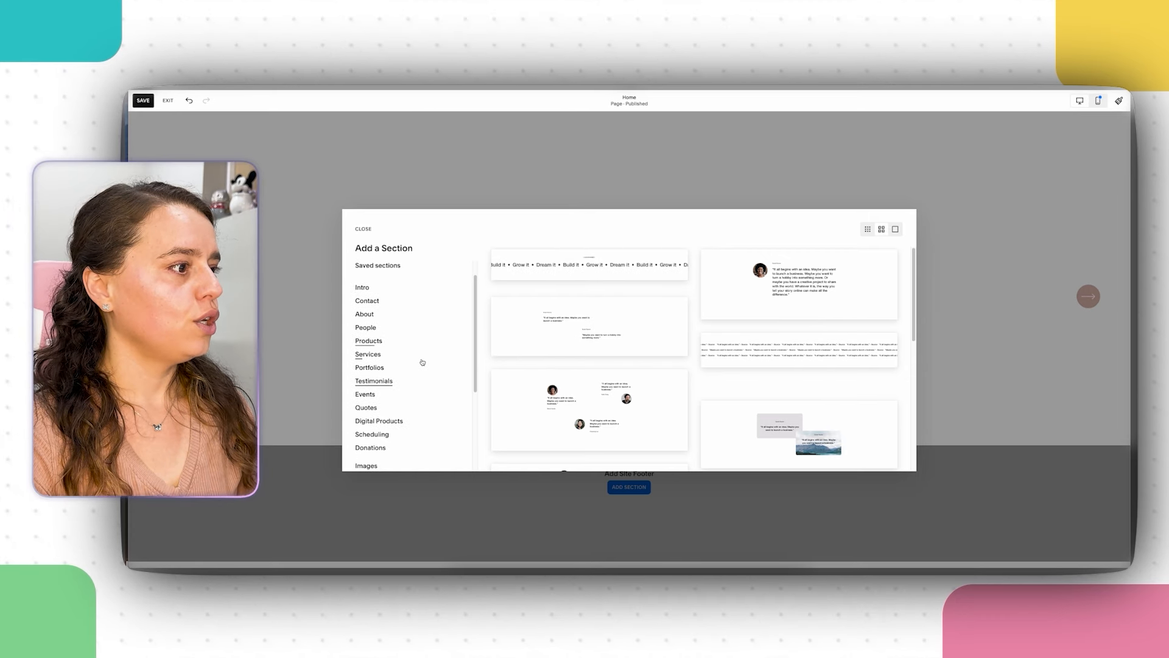
{"action": "left_click", "coordinate": [367, 404]}
{"action": "scroll", "coordinate": [609, 348], "scroll_direction": "down", "scroll_amount": 3}
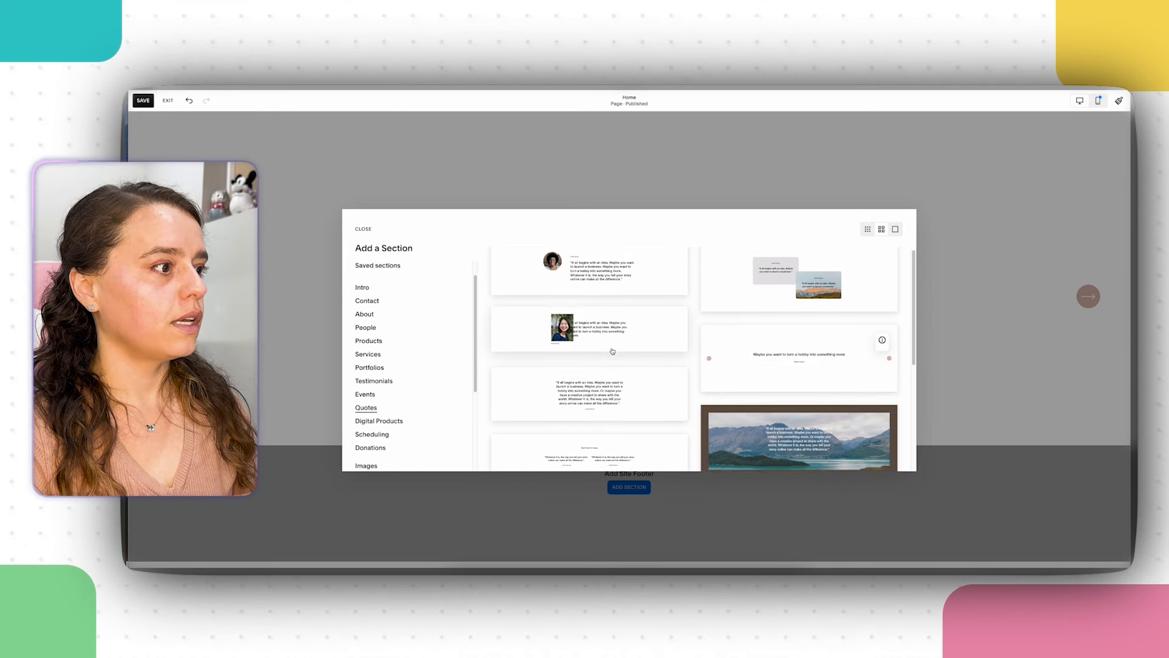
{"action": "scroll", "coordinate": [612, 350], "scroll_direction": "down", "scroll_amount": 5}
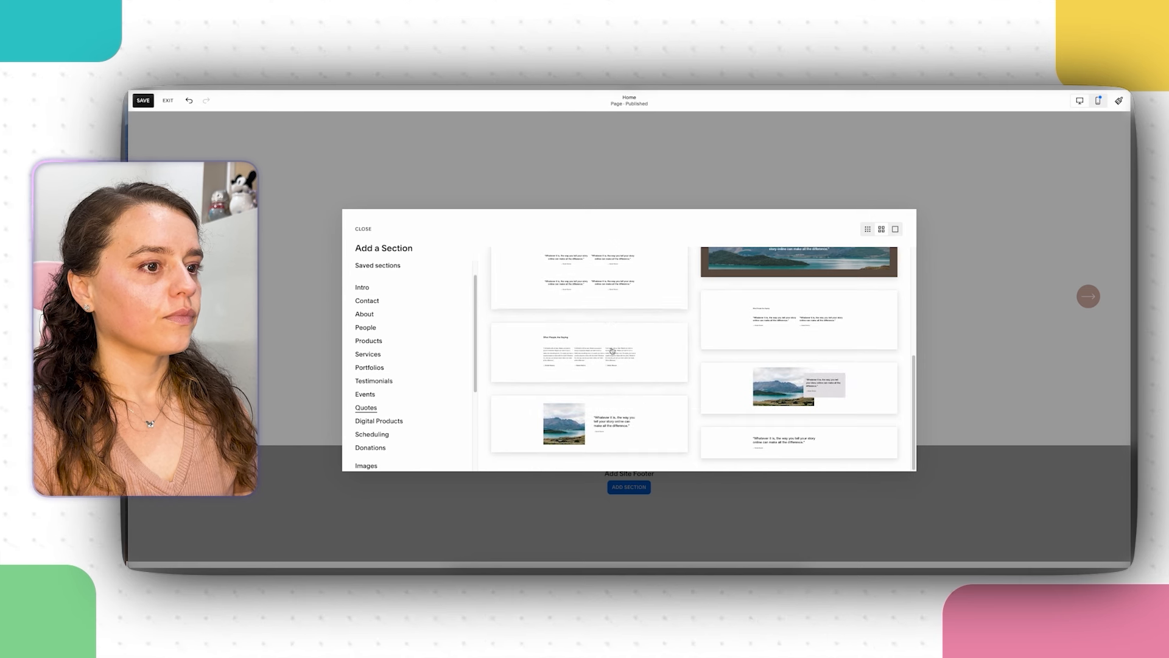
{"action": "left_click", "coordinate": [383, 422]}
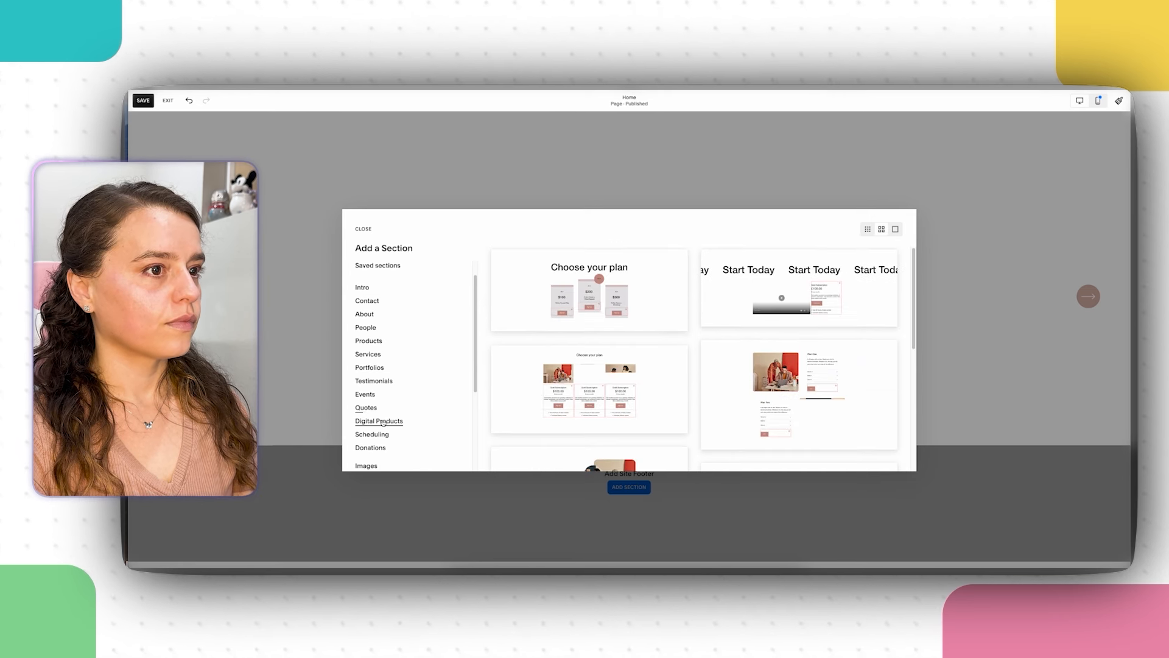
{"action": "left_click", "coordinate": [384, 434]}
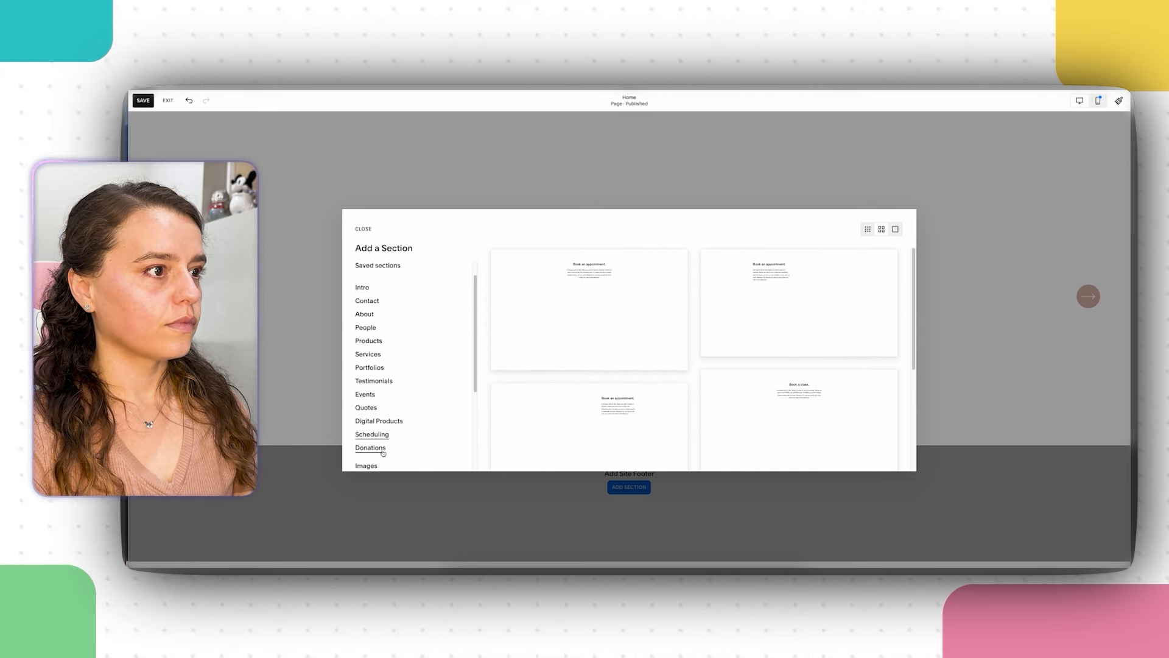
{"action": "left_click", "coordinate": [383, 449]}
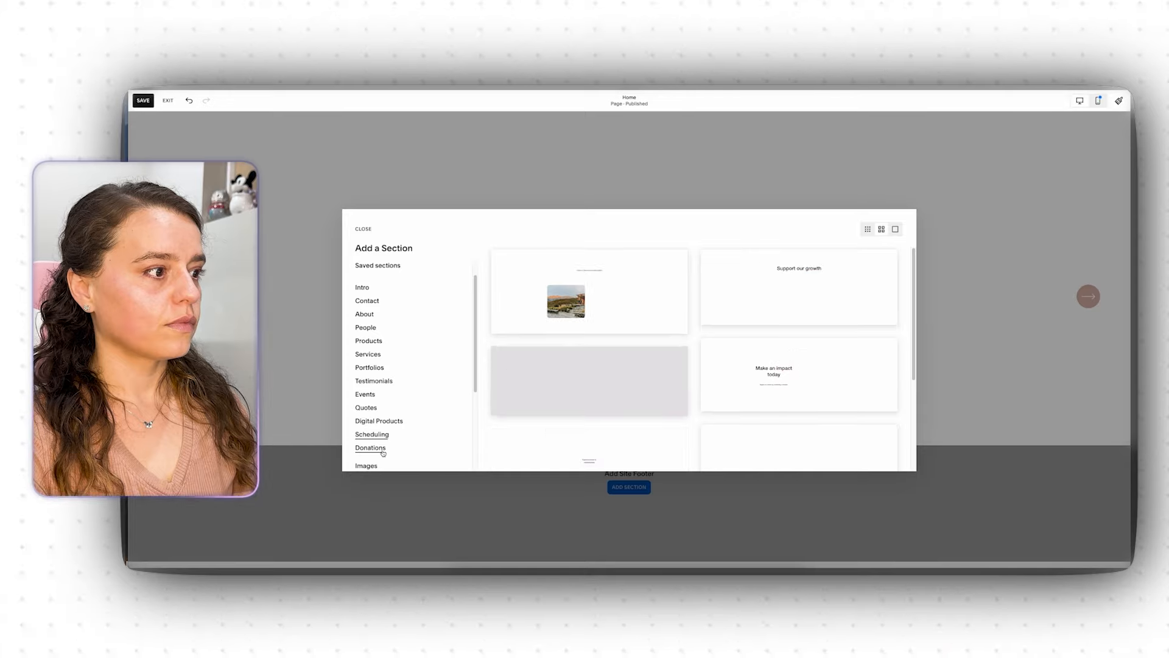
{"action": "left_click", "coordinate": [366, 426]}
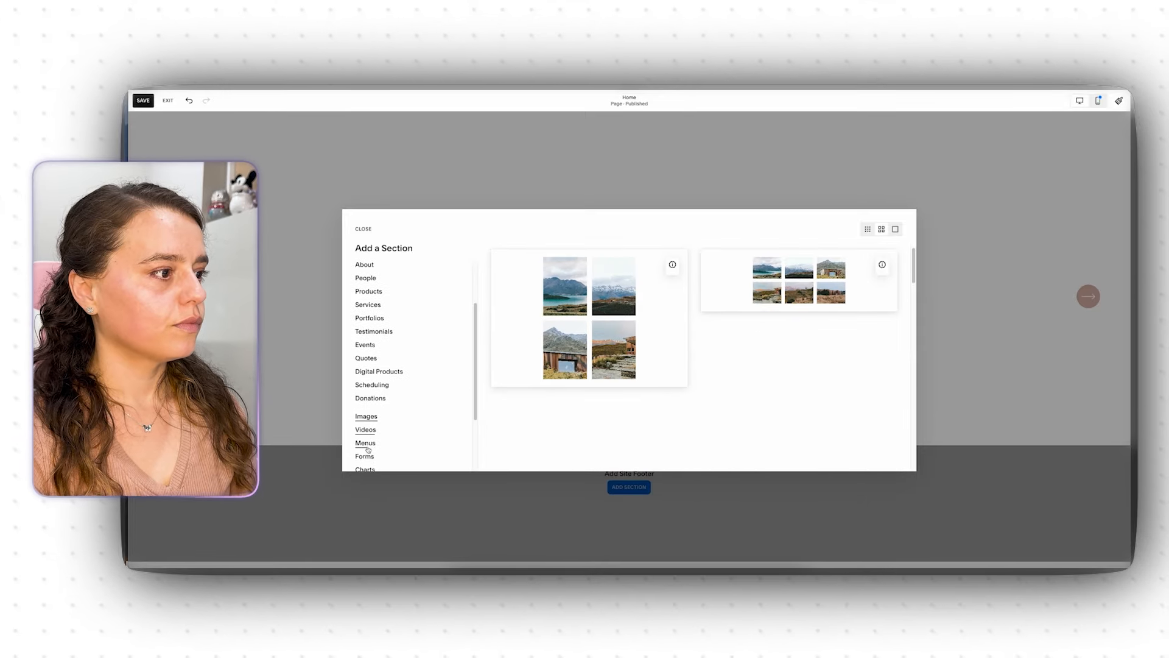
{"action": "left_click", "coordinate": [368, 262]}
{"action": "scroll", "coordinate": [694, 360], "scroll_direction": "down", "scroll_amount": 5}
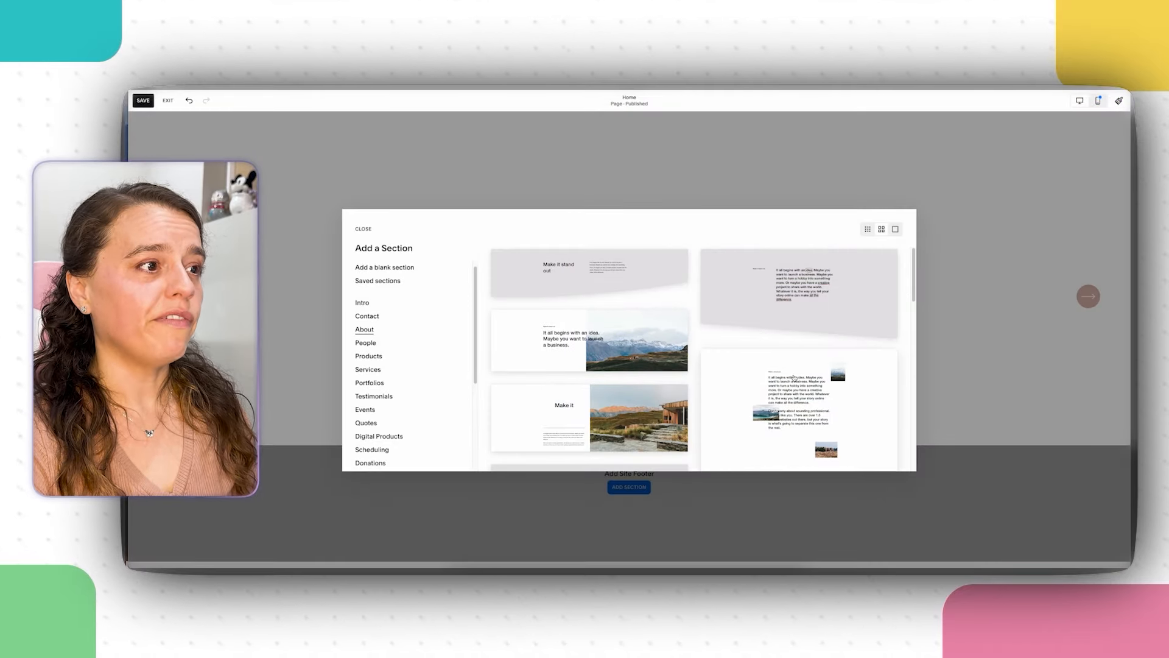
{"action": "scroll", "coordinate": [786, 376], "scroll_direction": "down", "scroll_amount": 3}
{"action": "scroll", "coordinate": [795, 378], "scroll_direction": "down", "scroll_amount": 3}
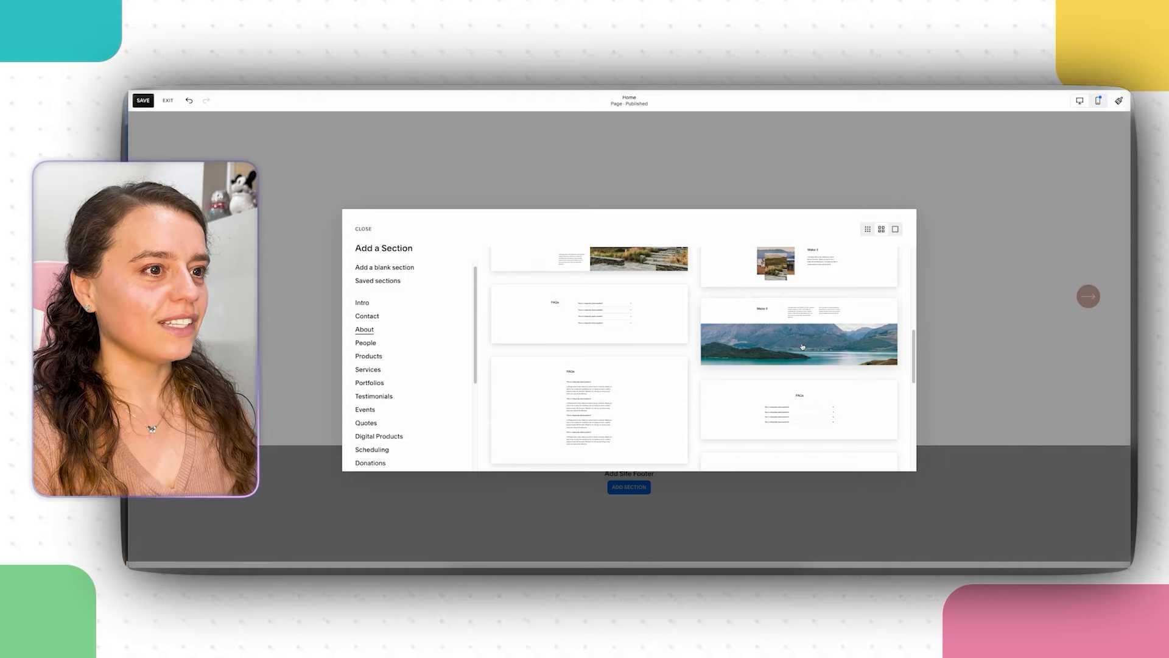
{"action": "left_click", "coordinate": [803, 347]}
Step: Replace the new section's placeholder paragraph with the copied Section 4 text
{"action": "scroll", "coordinate": [705, 379], "scroll_direction": "down", "scroll_amount": 2}
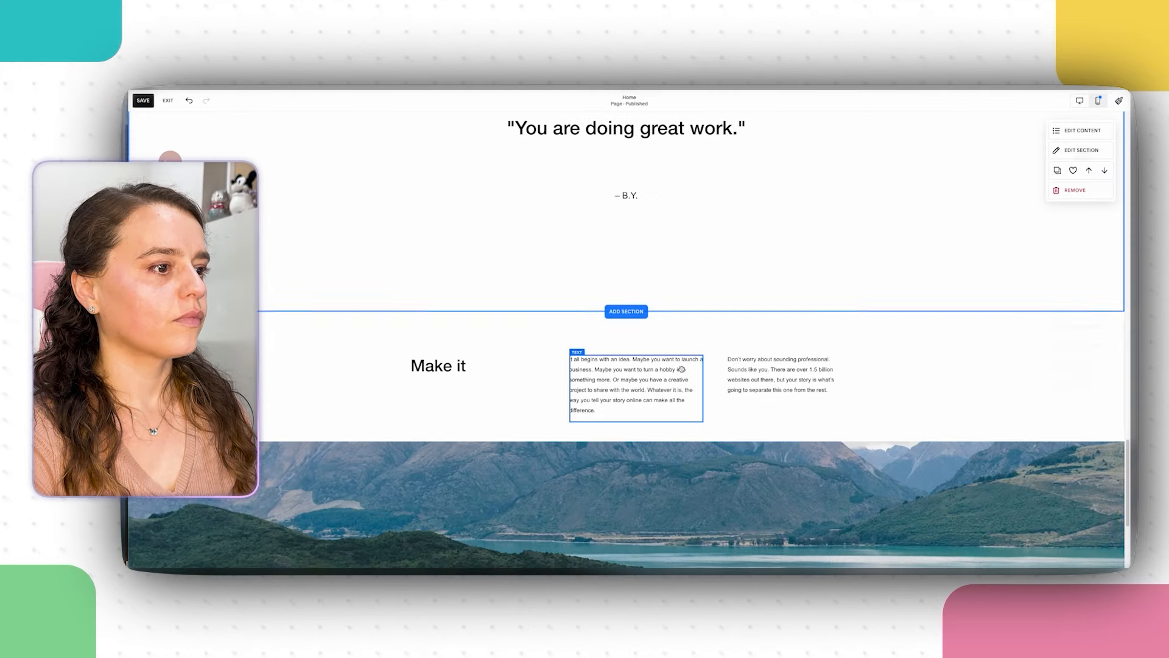
{"action": "scroll", "coordinate": [614, 403], "scroll_direction": "down", "scroll_amount": 3}
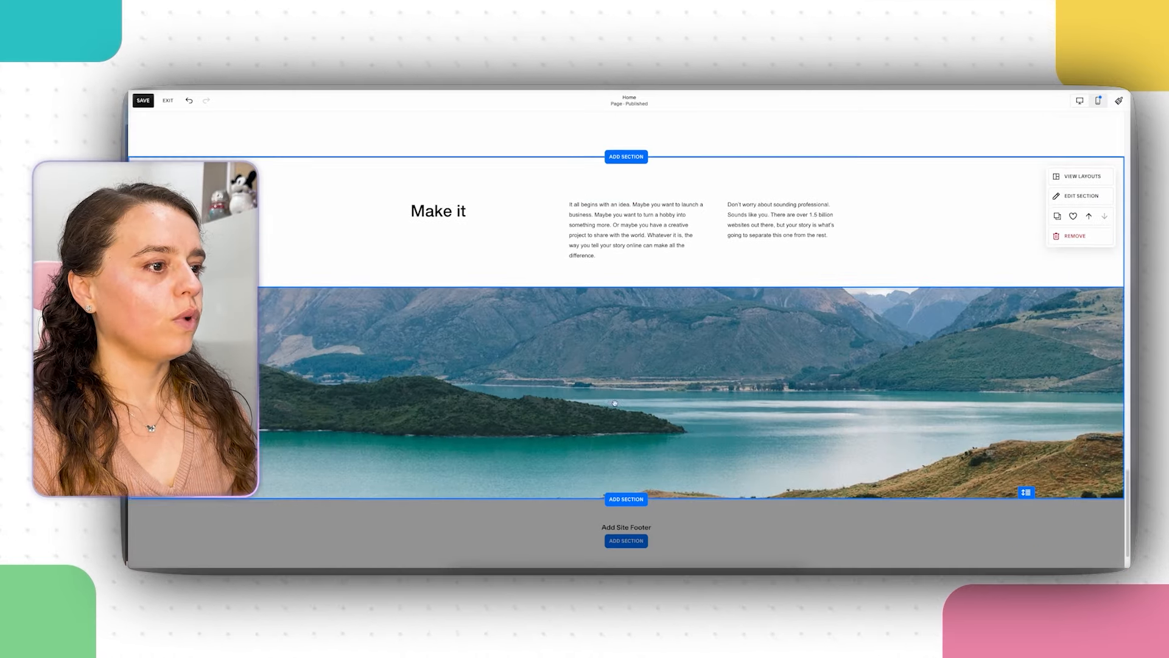
{"action": "scroll", "coordinate": [698, 405], "scroll_direction": "up", "scroll_amount": 1}
{"action": "scroll", "coordinate": [781, 407], "scroll_direction": "up", "scroll_amount": 2}
{"action": "left_click", "coordinate": [628, 345]}
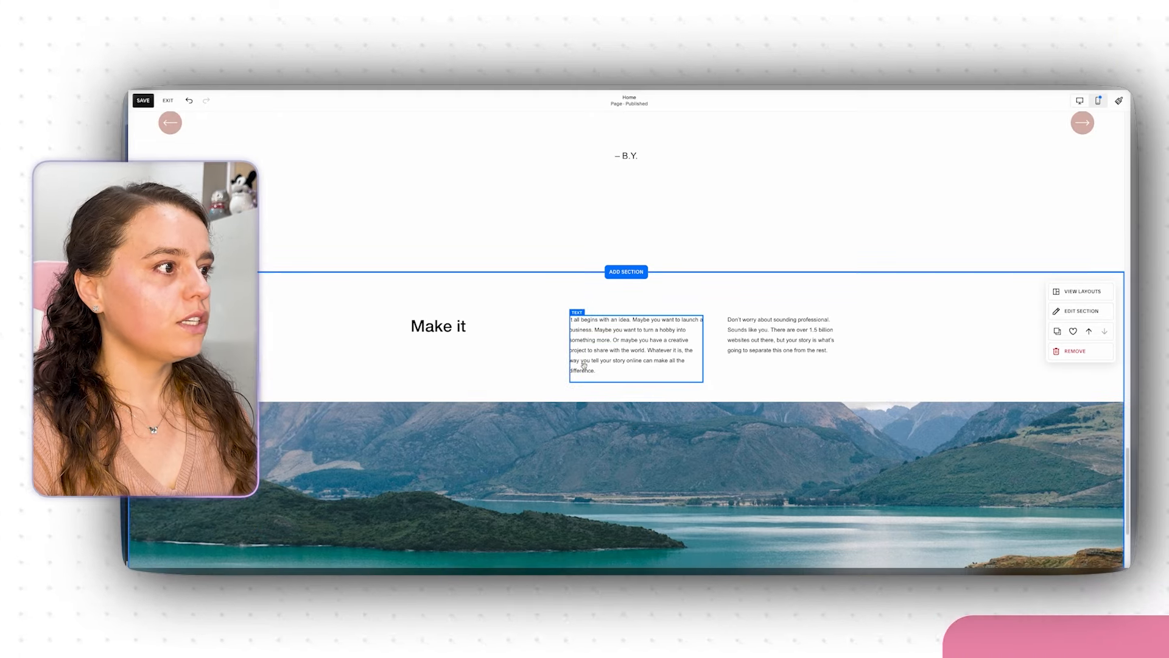
{"action": "triple_click", "coordinate": [628, 346]}
{"action": "right_click", "coordinate": [627, 345]}
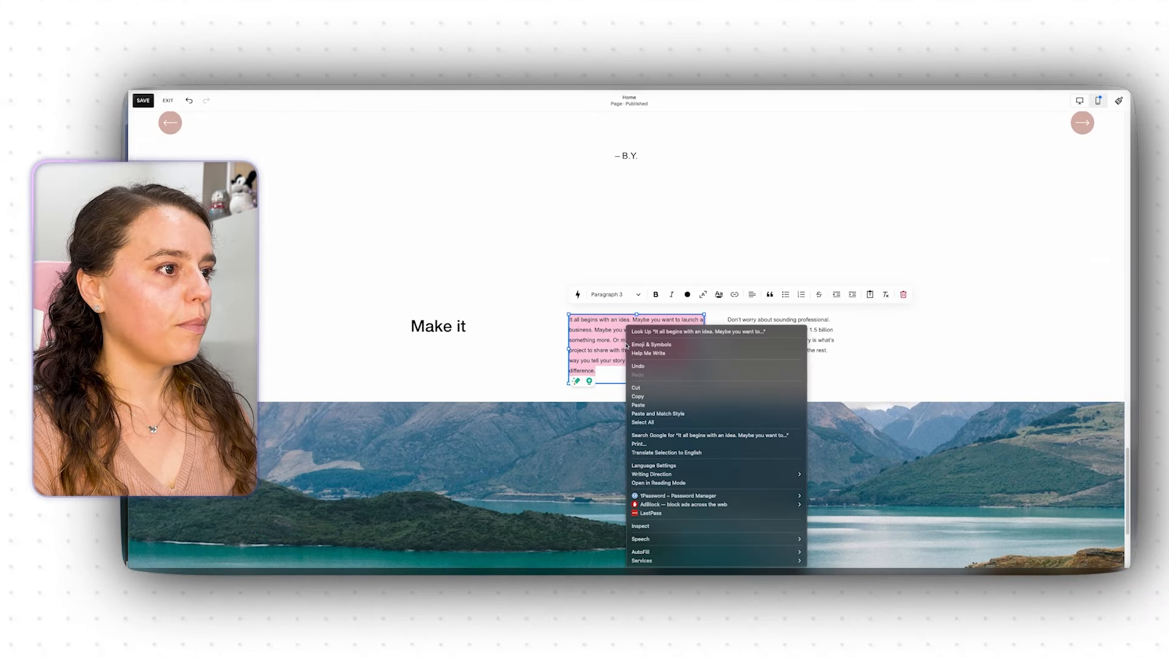
{"action": "left_click", "coordinate": [676, 413]}
Step: Move "Ready to See the Results?" into the Make it heading and widen it to two lines
{"action": "left_click_drag", "start_coordinate": [641, 319], "coordinate": [569, 320]}
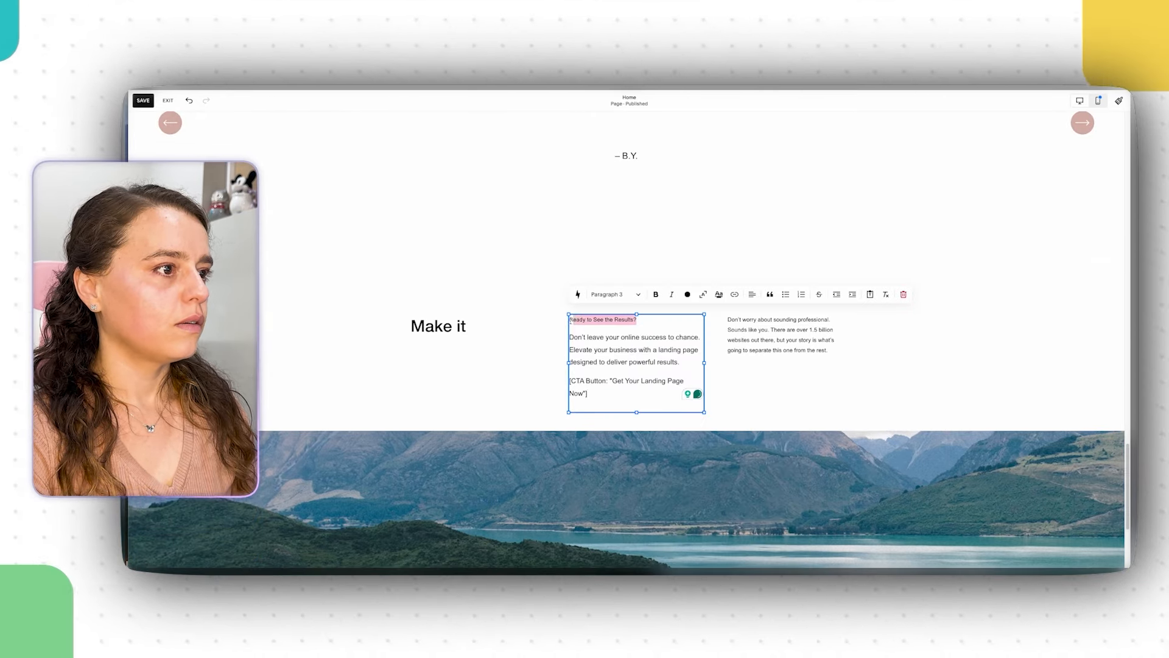
{"action": "right_click", "coordinate": [589, 321]}
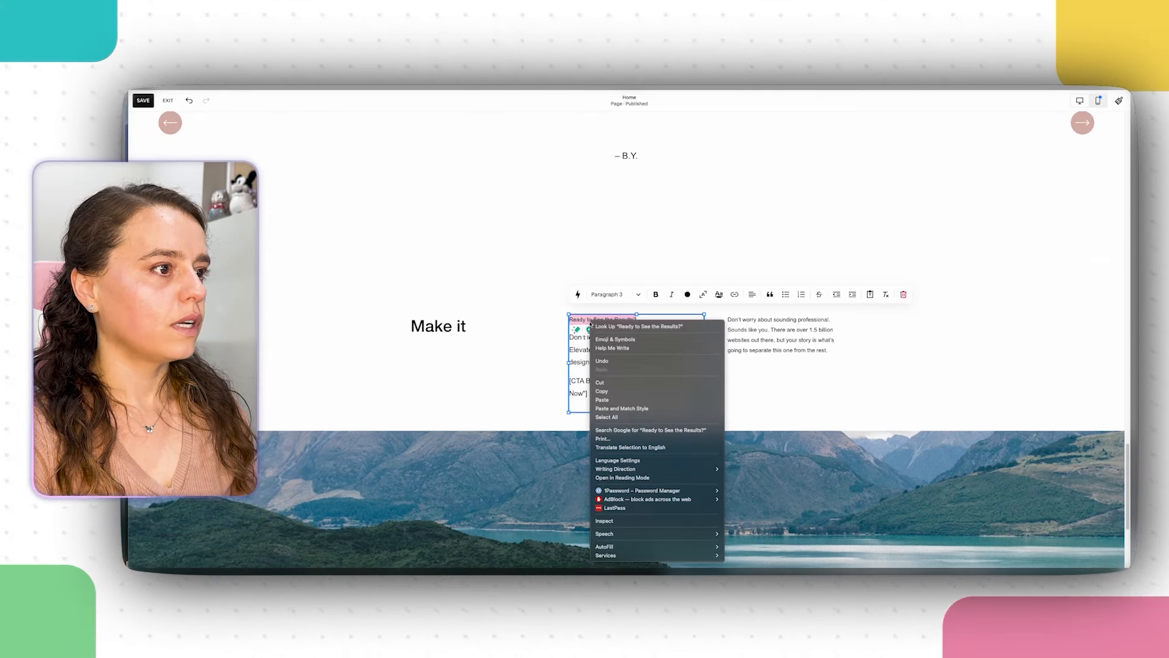
{"action": "left_click", "coordinate": [622, 382]}
{"action": "left_click", "coordinate": [457, 329]}
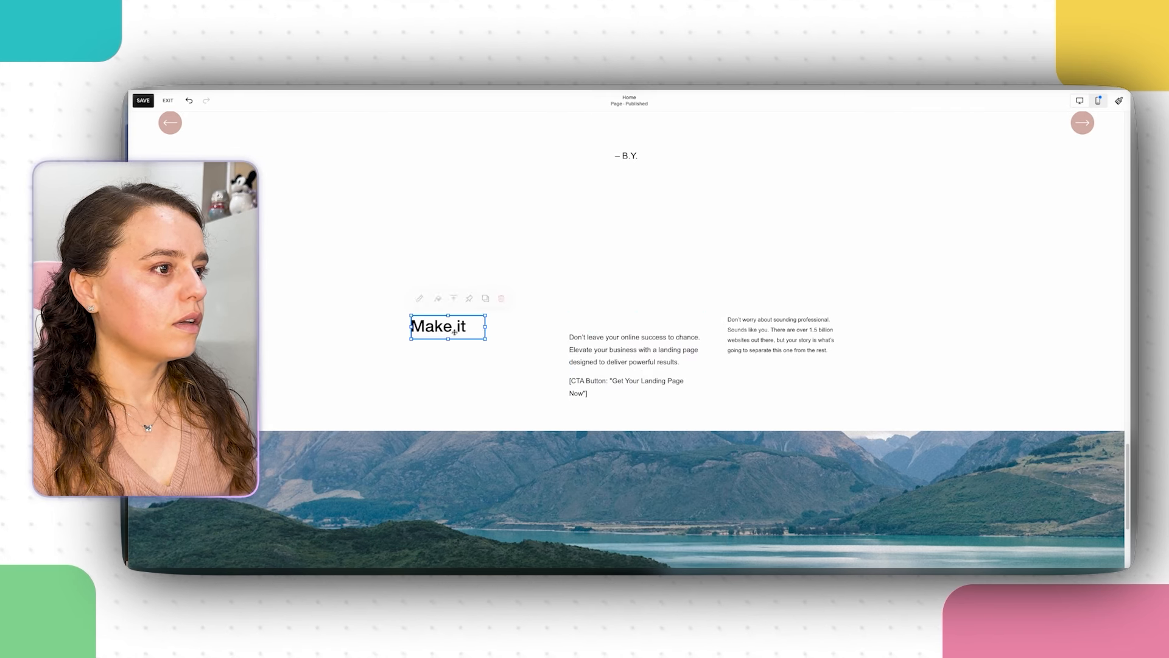
{"action": "triple_click", "coordinate": [456, 329]}
{"action": "right_click", "coordinate": [456, 328]}
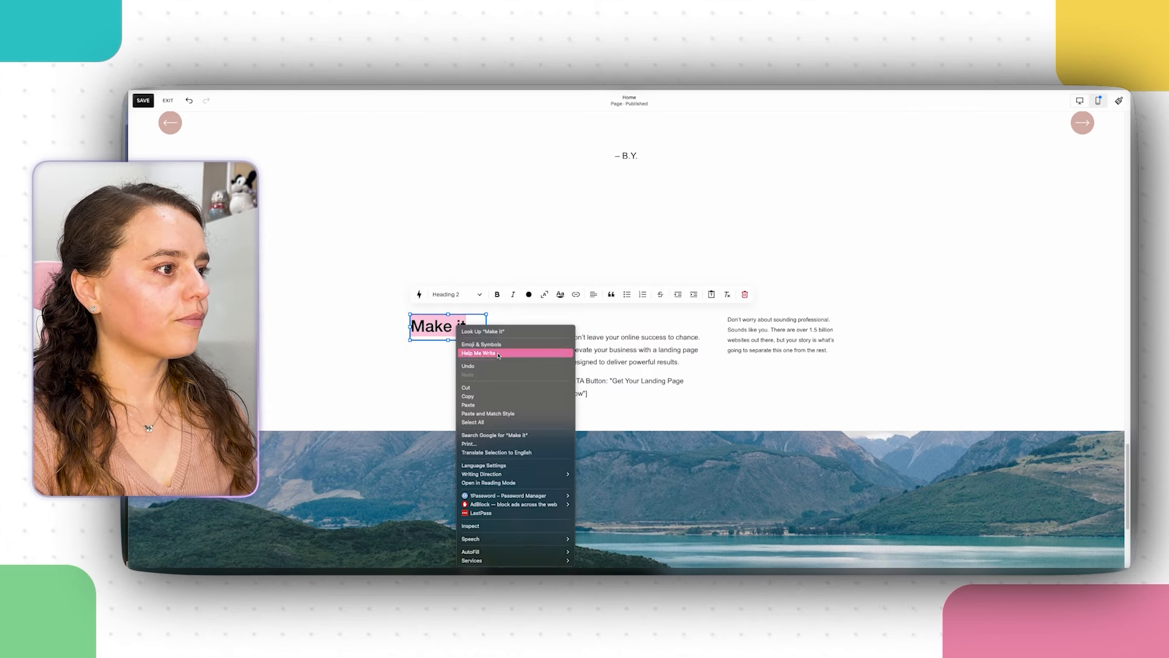
{"action": "left_click", "coordinate": [501, 405]}
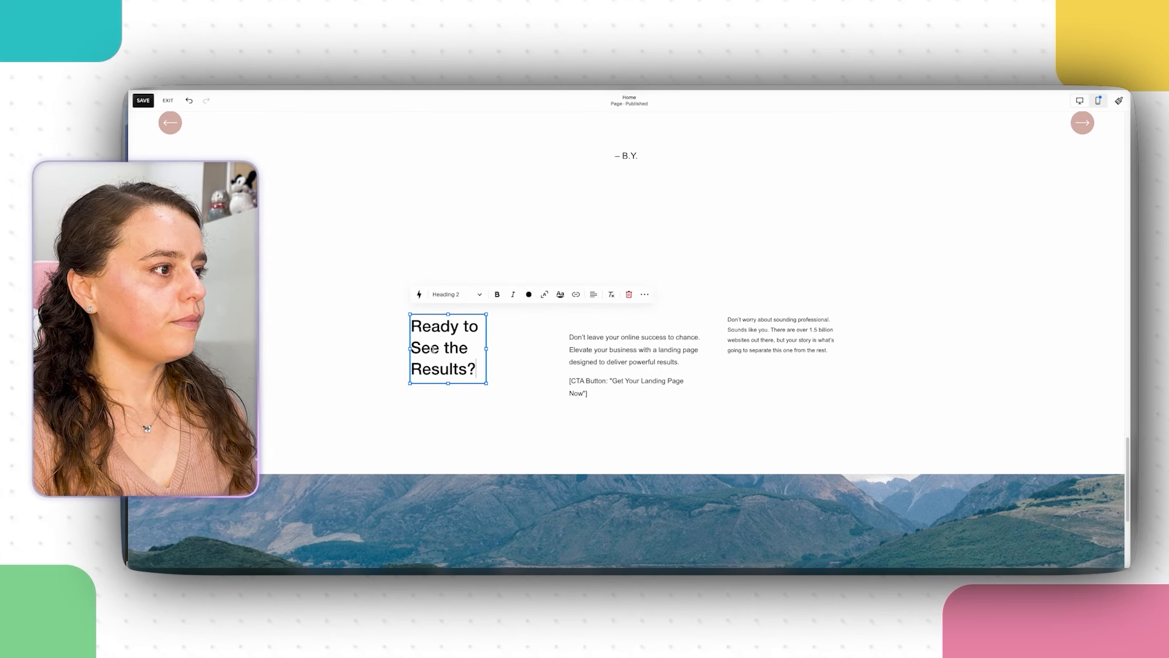
{"action": "left_click_drag", "start_coordinate": [490, 349], "coordinate": [525, 345]}
Step: Remove the paragraph's empty first line and move the elevate-your-business sentence into the right paragraph
{"action": "left_click", "coordinate": [588, 334]}
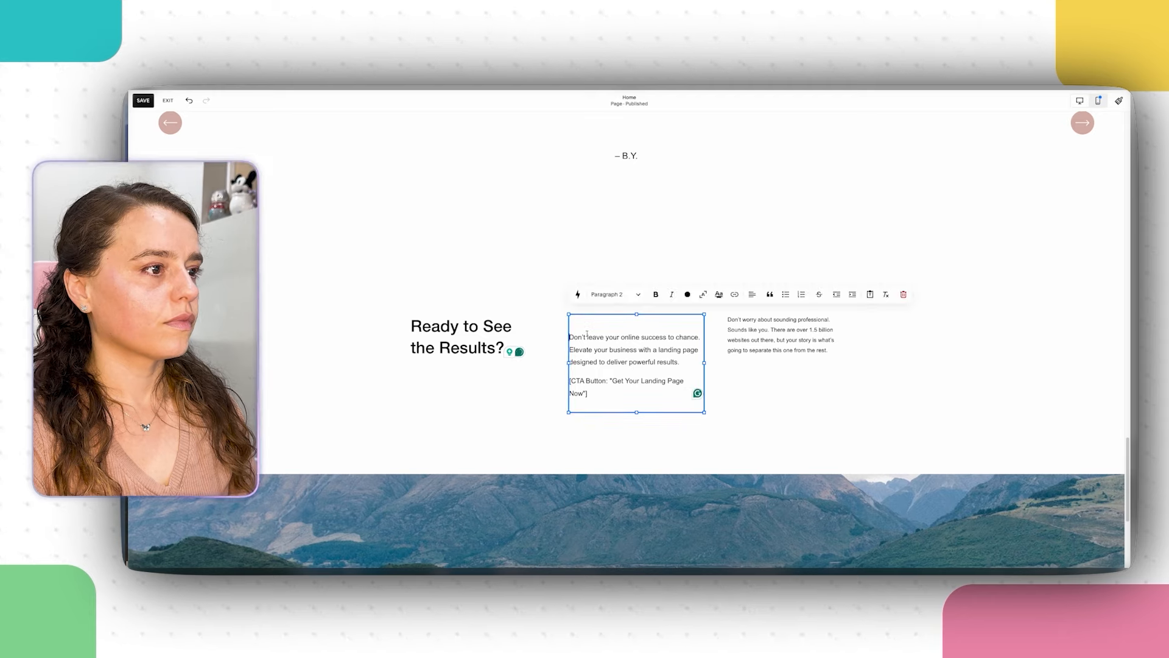
{"action": "key", "text": "BackSpace"}
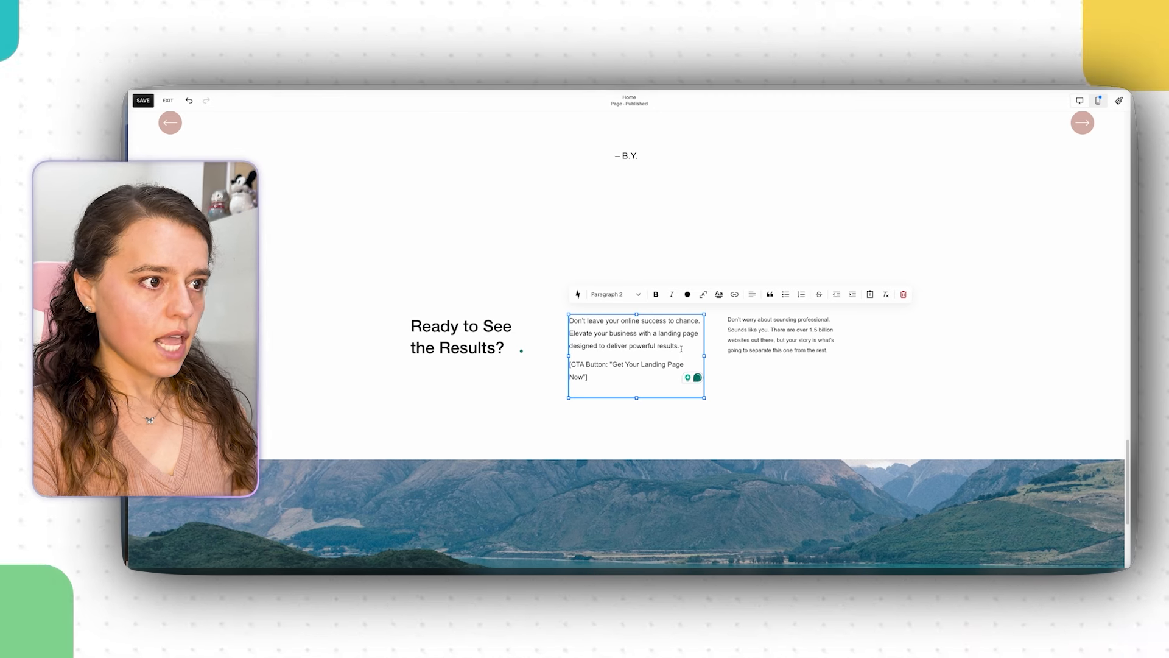
{"action": "left_click_drag", "start_coordinate": [682, 348], "coordinate": [571, 335]}
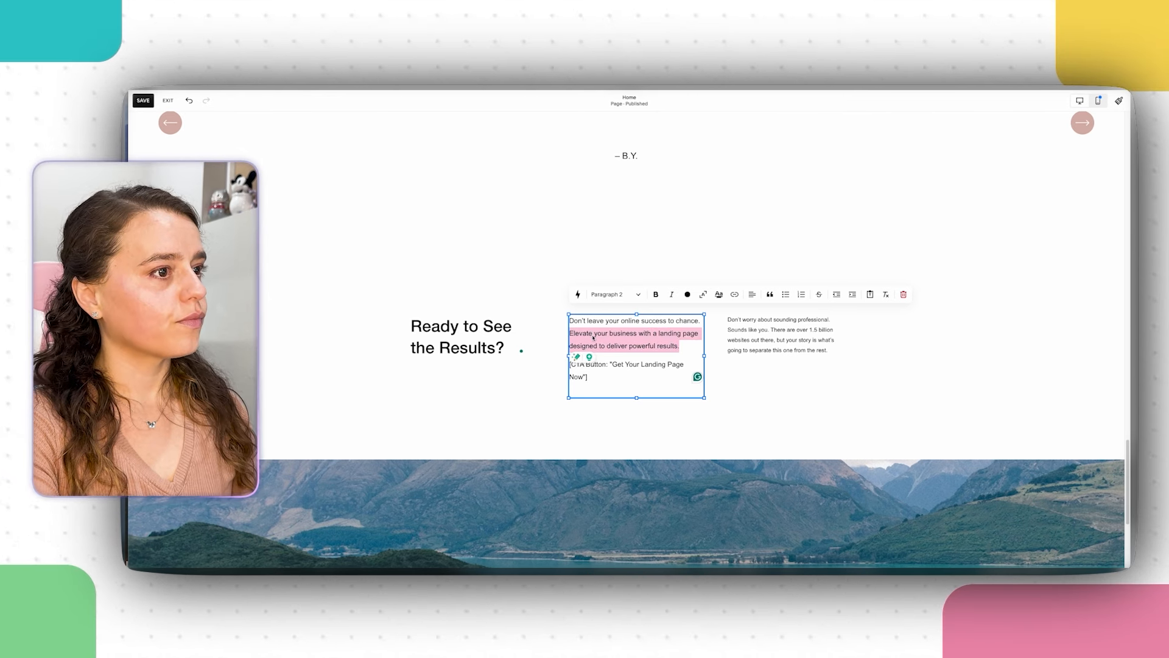
{"action": "right_click", "coordinate": [594, 337]}
{"action": "left_click", "coordinate": [658, 388]}
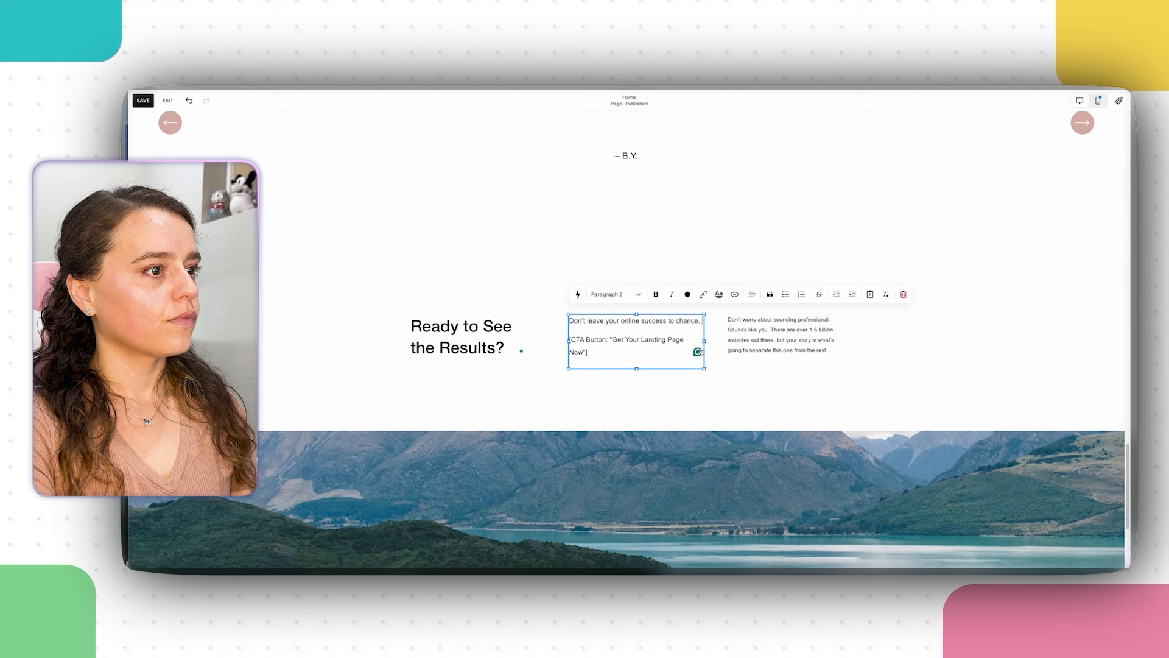
{"action": "triple_click", "coordinate": [764, 329]}
{"action": "right_click", "coordinate": [764, 326]}
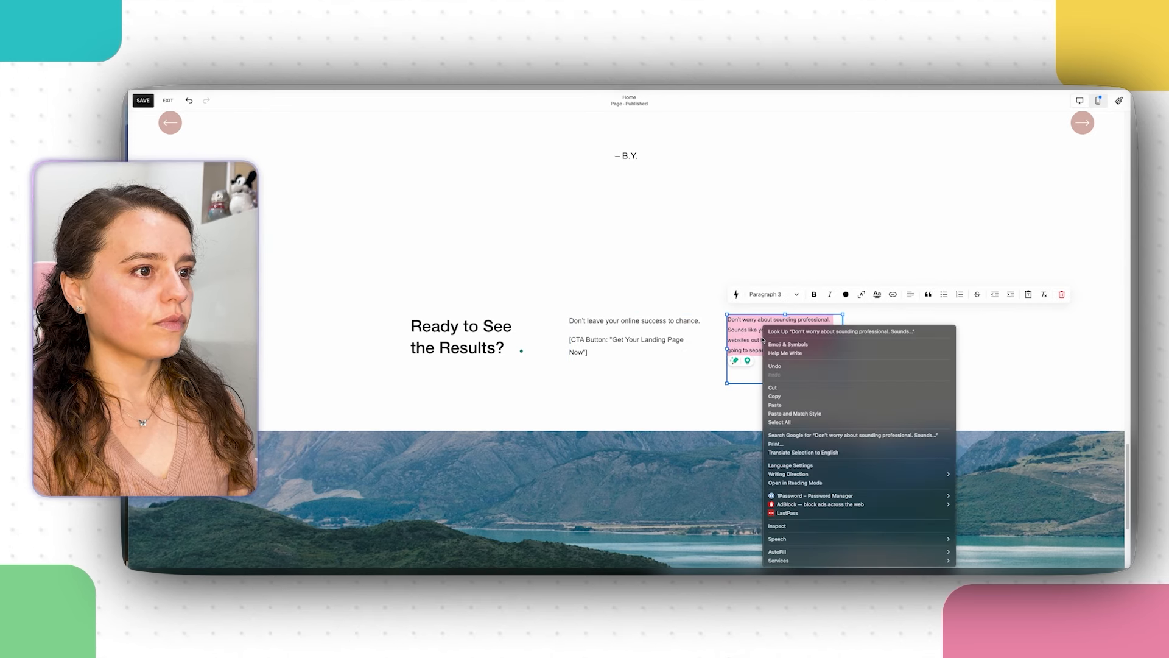
{"action": "left_click", "coordinate": [785, 405]}
{"action": "left_click", "coordinate": [648, 339]}
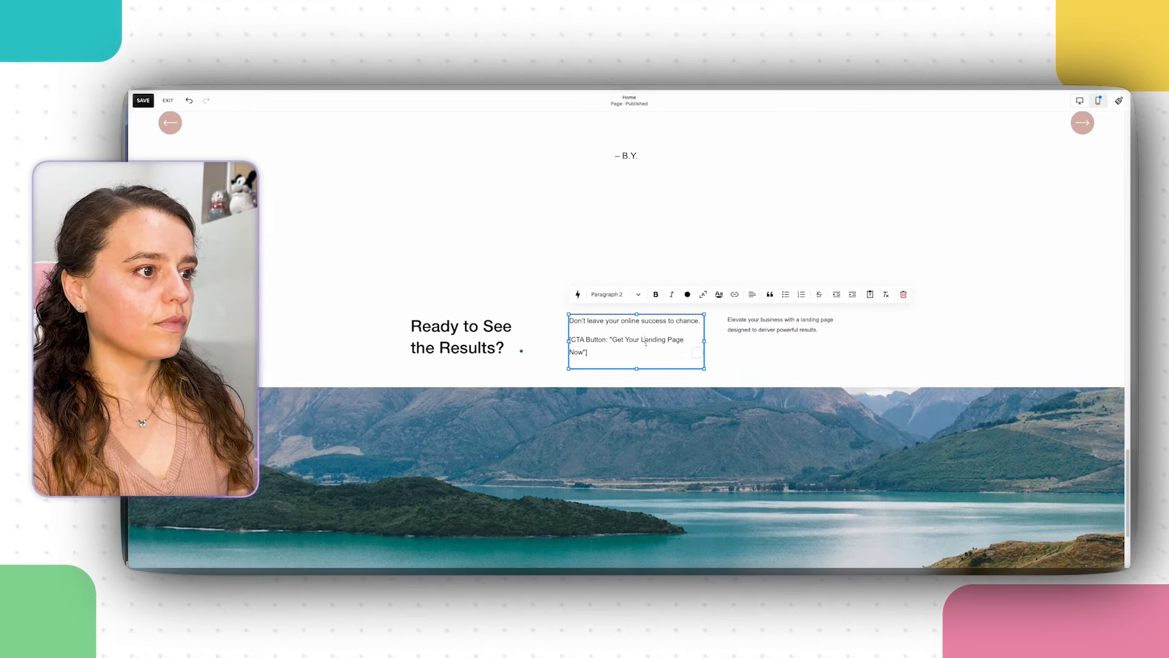
{"action": "key", "text": "Escape"}
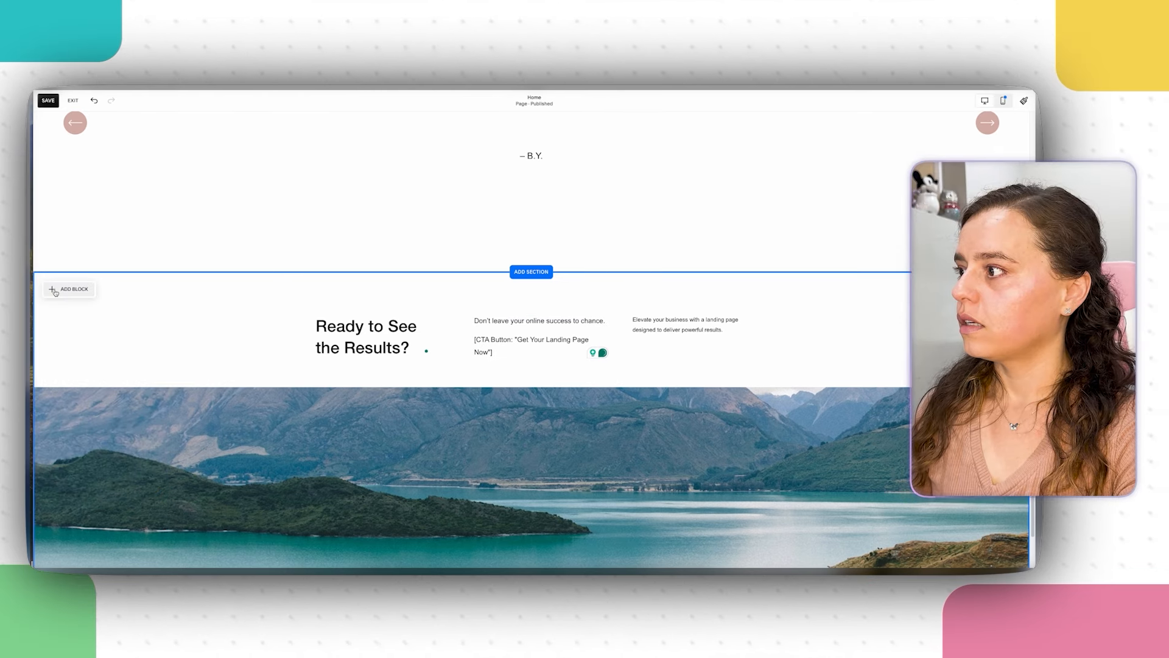
Step: Add a Learn more button block and place it under the right-hand paragraph
{"action": "left_click", "coordinate": [67, 287]}
{"action": "left_click", "coordinate": [78, 356]}
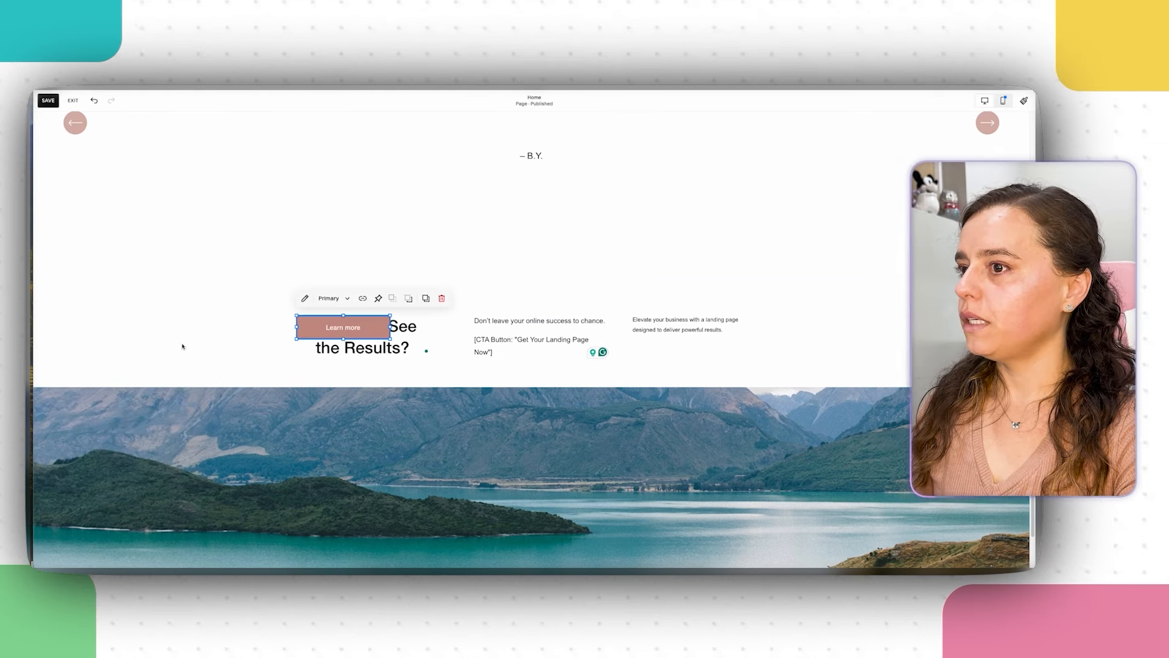
{"action": "left_click_drag", "start_coordinate": [351, 329], "coordinate": [729, 332]}
{"action": "left_click_drag", "start_coordinate": [825, 330], "coordinate": [779, 370]}
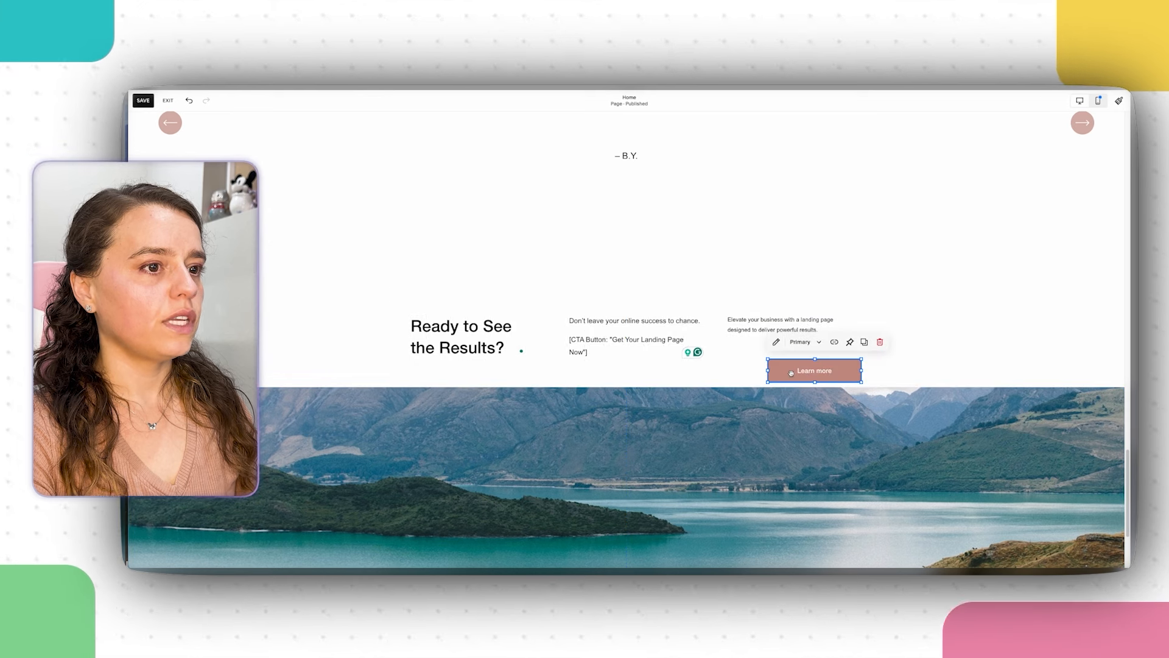
{"action": "left_click", "coordinate": [779, 369]}
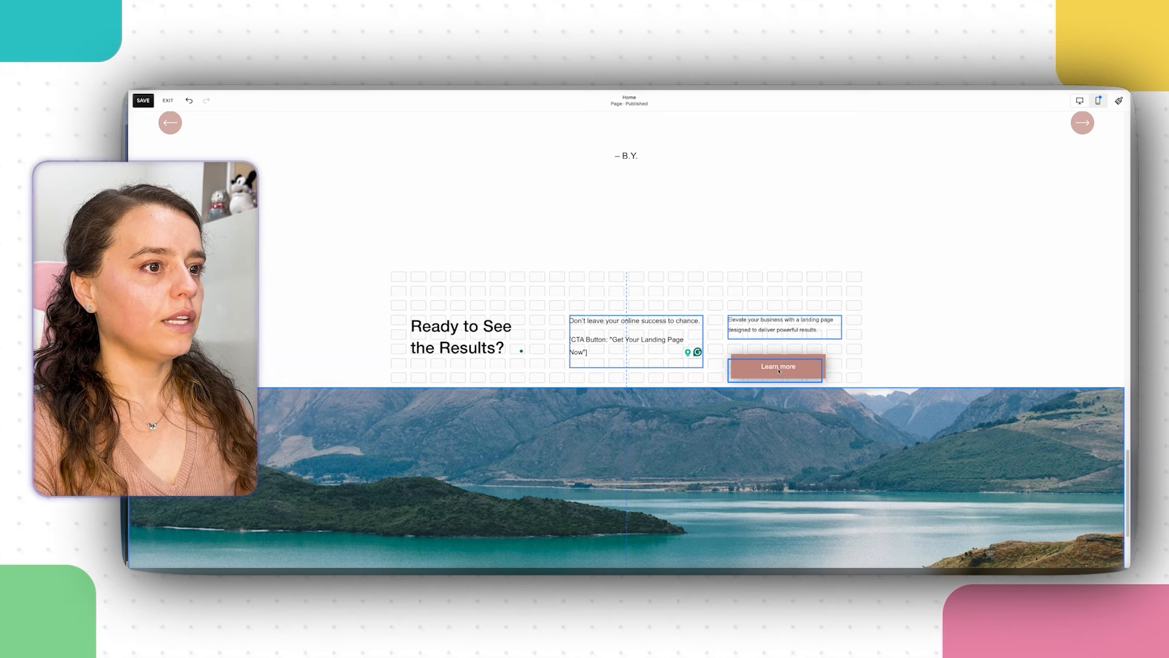
{"action": "left_click_drag", "start_coordinate": [445, 341], "coordinate": [429, 339]}
{"action": "left_click", "coordinate": [551, 330]}
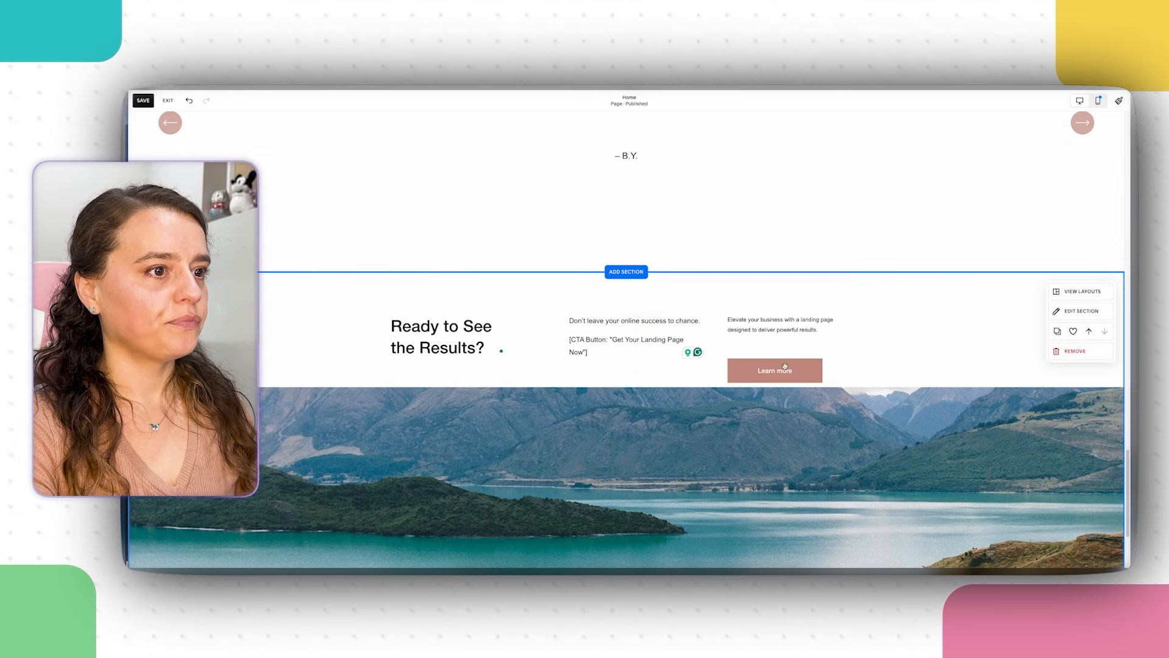
{"action": "left_click_drag", "start_coordinate": [779, 373], "coordinate": [783, 370]}
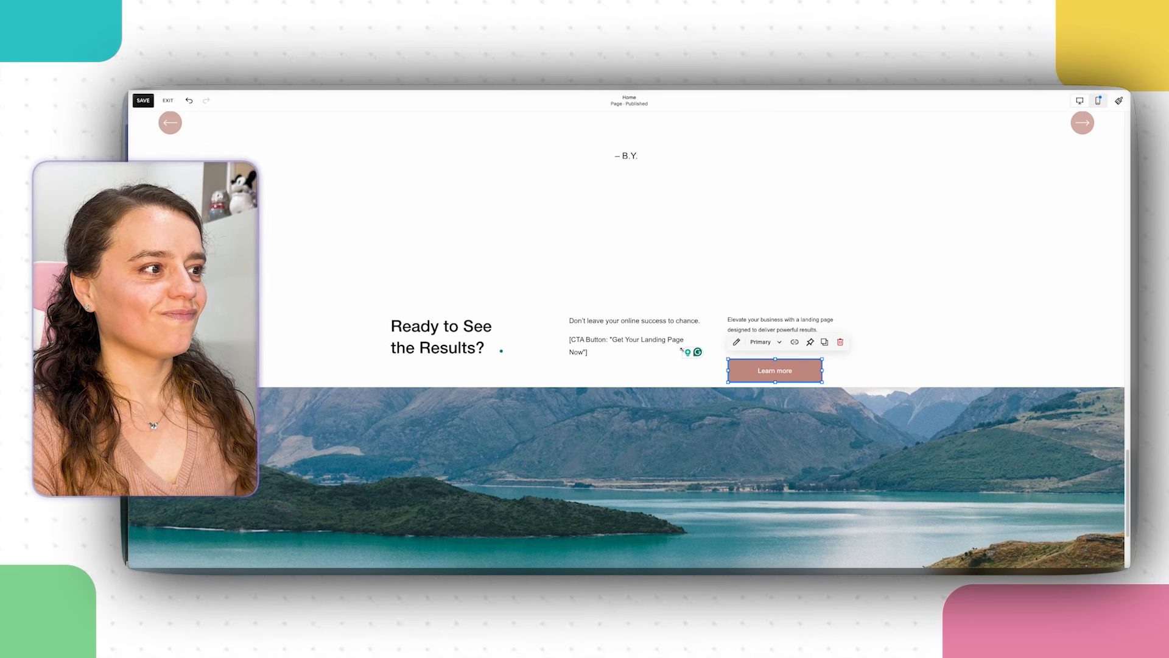
Step: Cut the CTA button placeholder text from the middle text block and remove its empty line
{"action": "left_click", "coordinate": [492, 338]}
{"action": "left_click", "coordinate": [780, 324]}
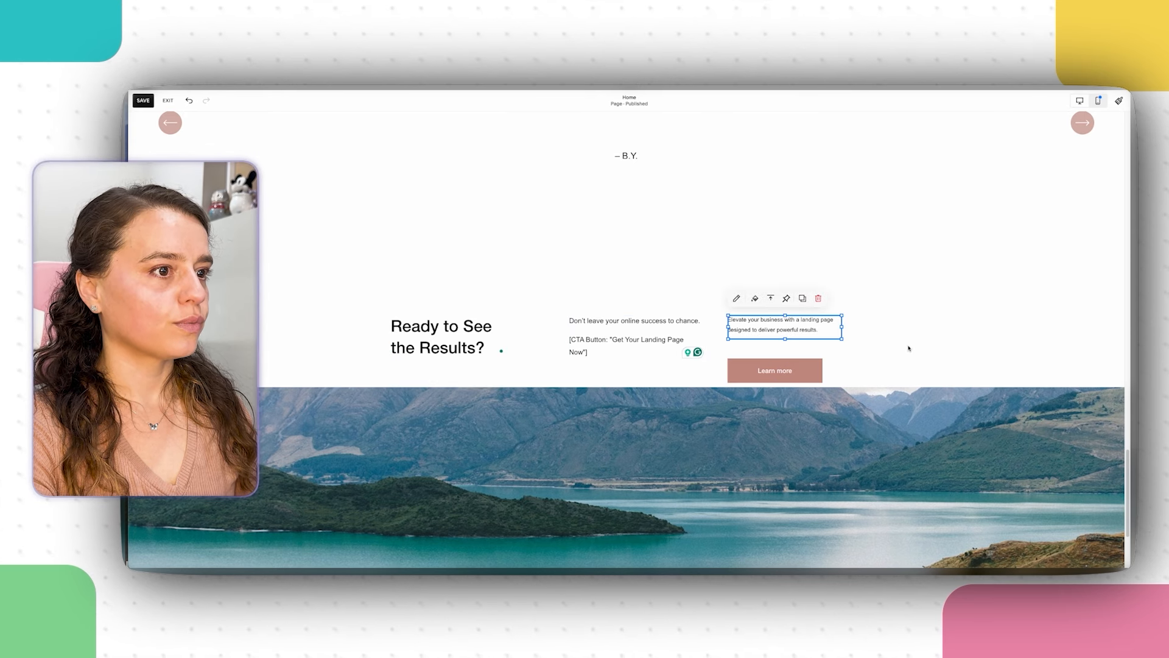
{"action": "left_click", "coordinate": [908, 347]}
{"action": "left_click", "coordinate": [641, 344]}
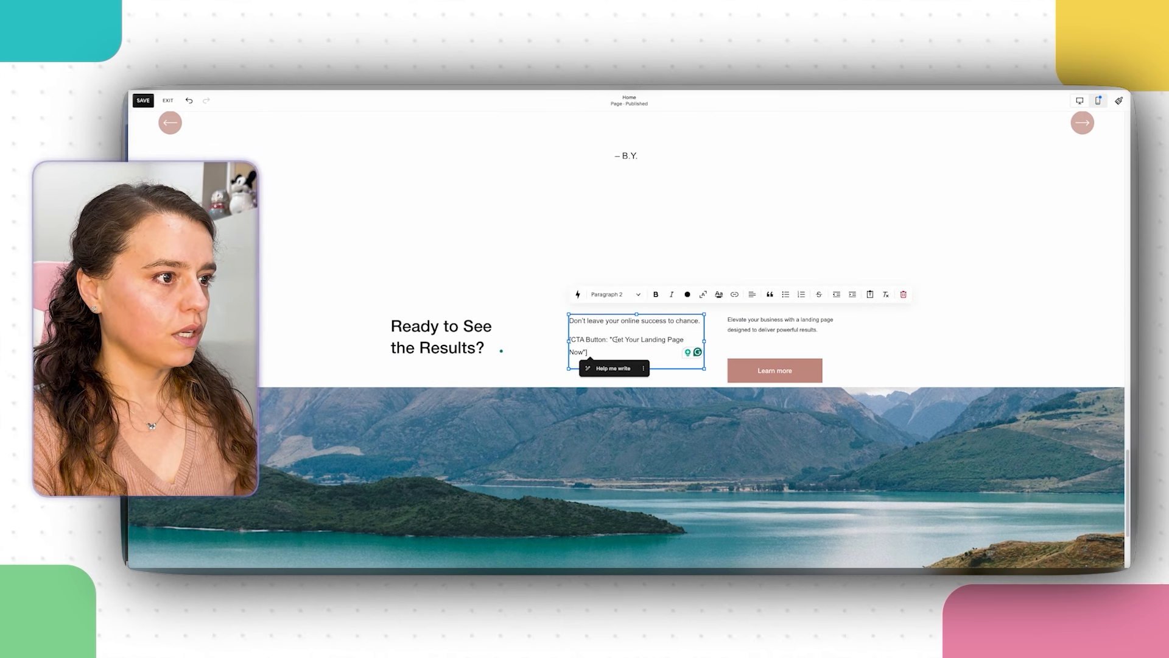
{"action": "left_click_drag", "start_coordinate": [613, 339], "coordinate": [670, 338]}
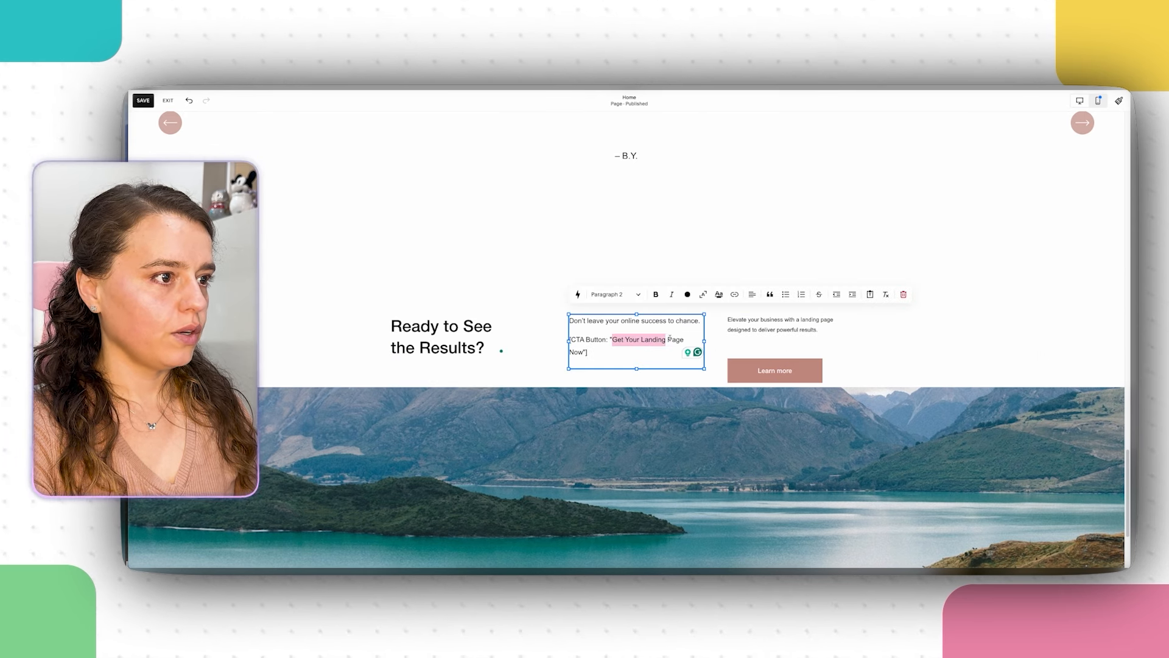
{"action": "right_click", "coordinate": [583, 356]}
{"action": "left_click", "coordinate": [600, 385]}
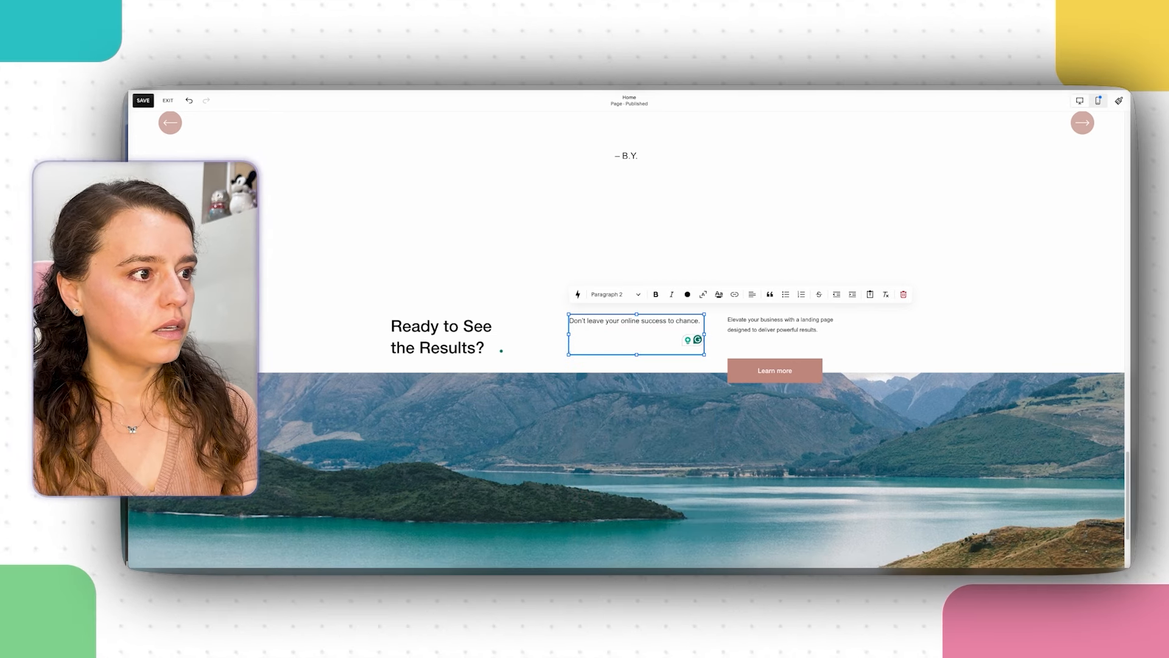
{"action": "key", "text": "BackSpace"}
{"action": "left_click", "coordinate": [817, 409]}
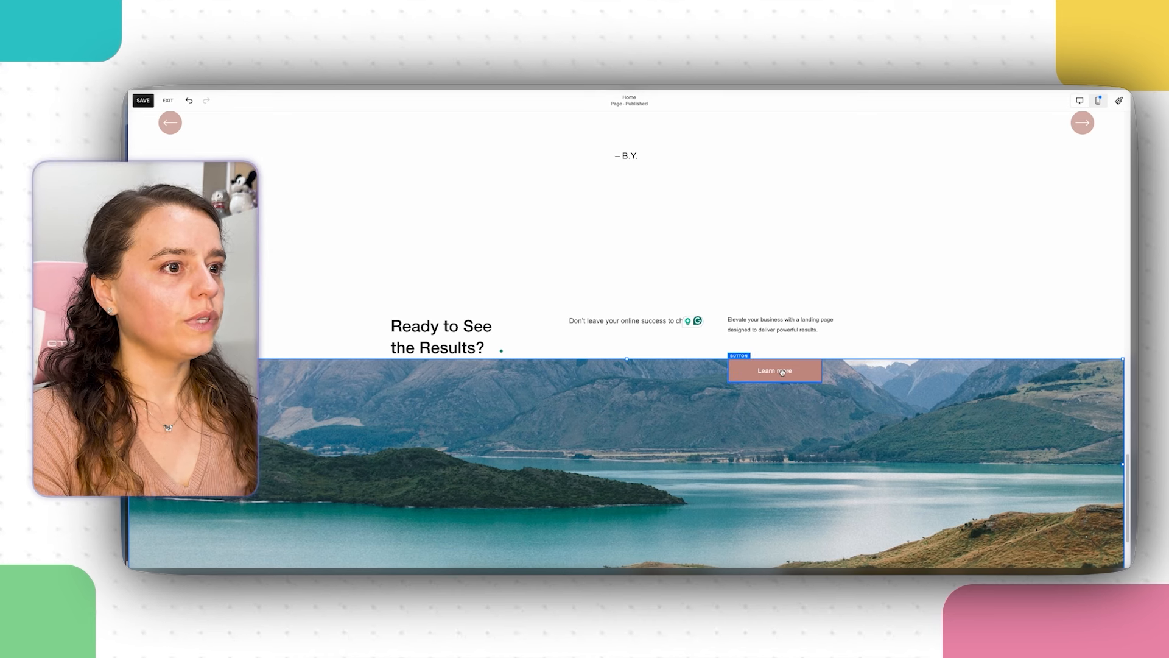
Step: Move the Learn more button, heading and both text blocks up into one row
{"action": "left_click_drag", "start_coordinate": [782, 372], "coordinate": [784, 347]}
{"action": "left_click", "coordinate": [741, 326]}
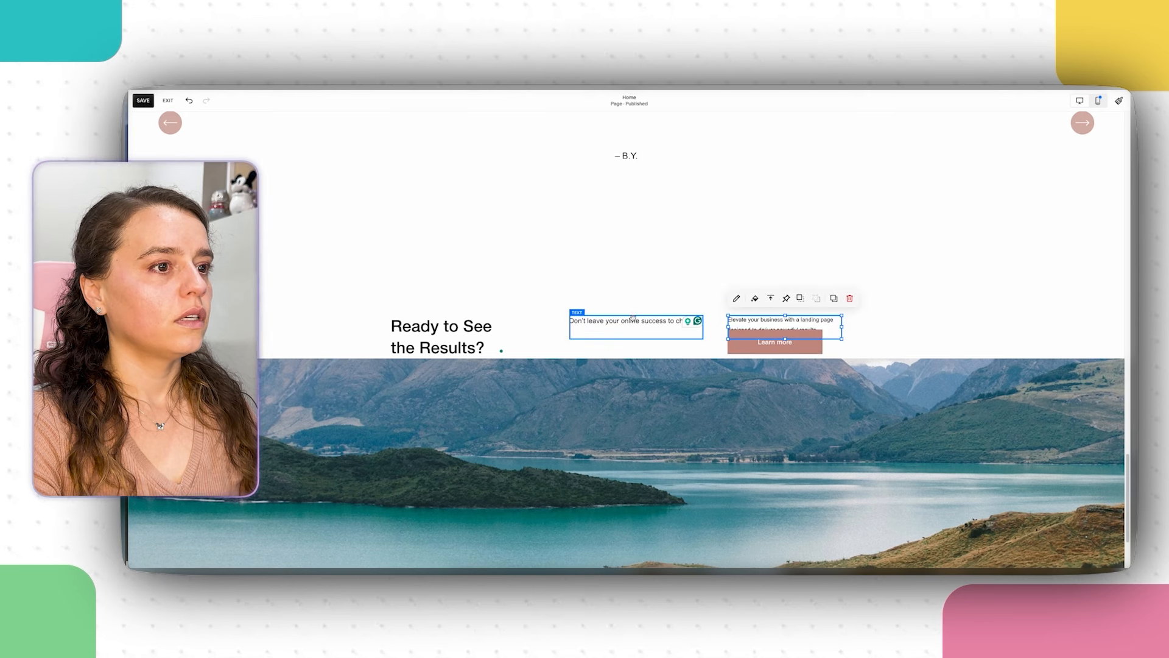
{"action": "left_click_drag", "start_coordinate": [634, 318], "coordinate": [614, 275]}
{"action": "left_click_drag", "start_coordinate": [456, 346], "coordinate": [455, 302]}
{"action": "left_click_drag", "start_coordinate": [786, 326], "coordinate": [790, 299]}
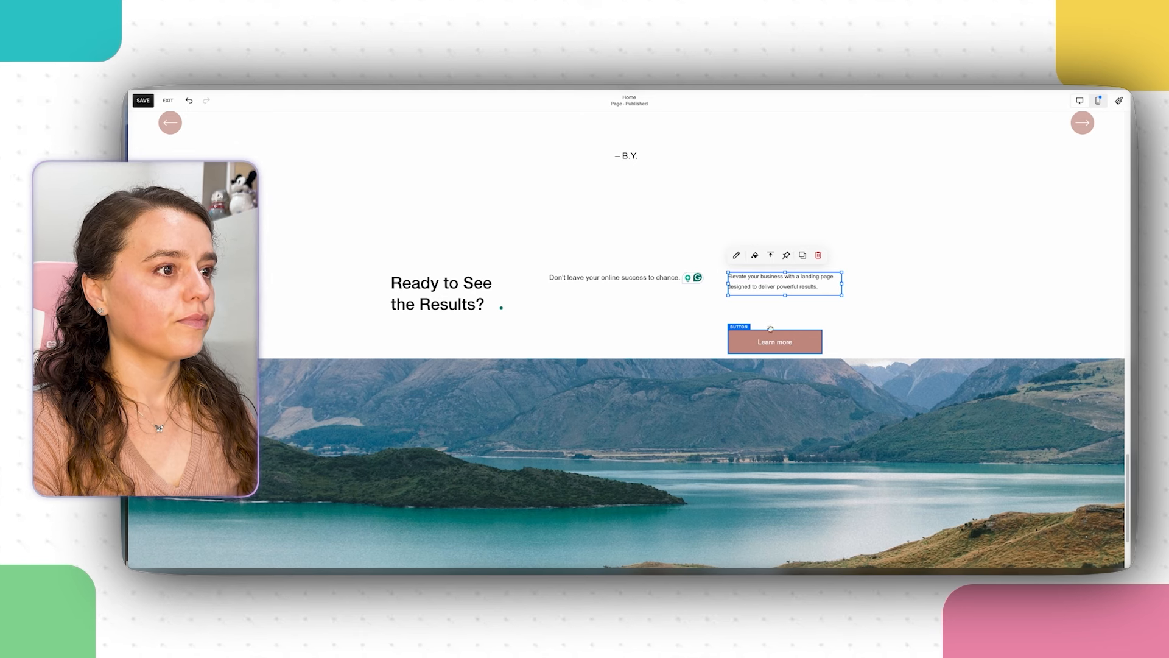
{"action": "double_click", "coordinate": [647, 279]}
{"action": "left_click", "coordinate": [786, 280]}
{"action": "triple_click", "coordinate": [788, 272]}
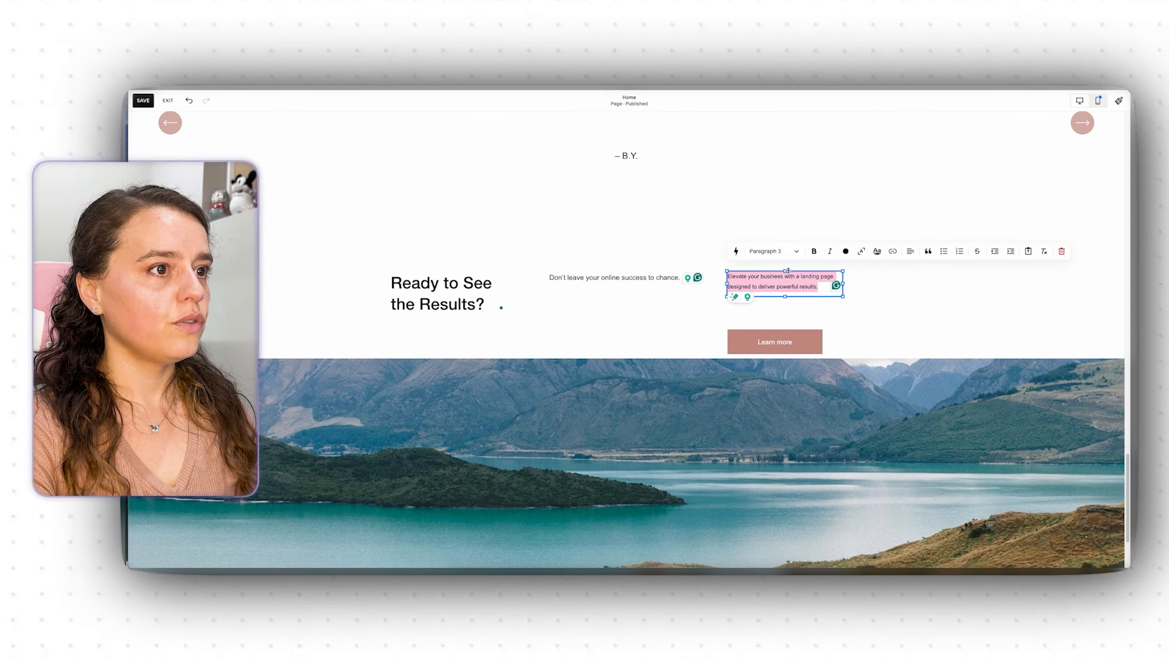
{"action": "left_click", "coordinate": [657, 279]}
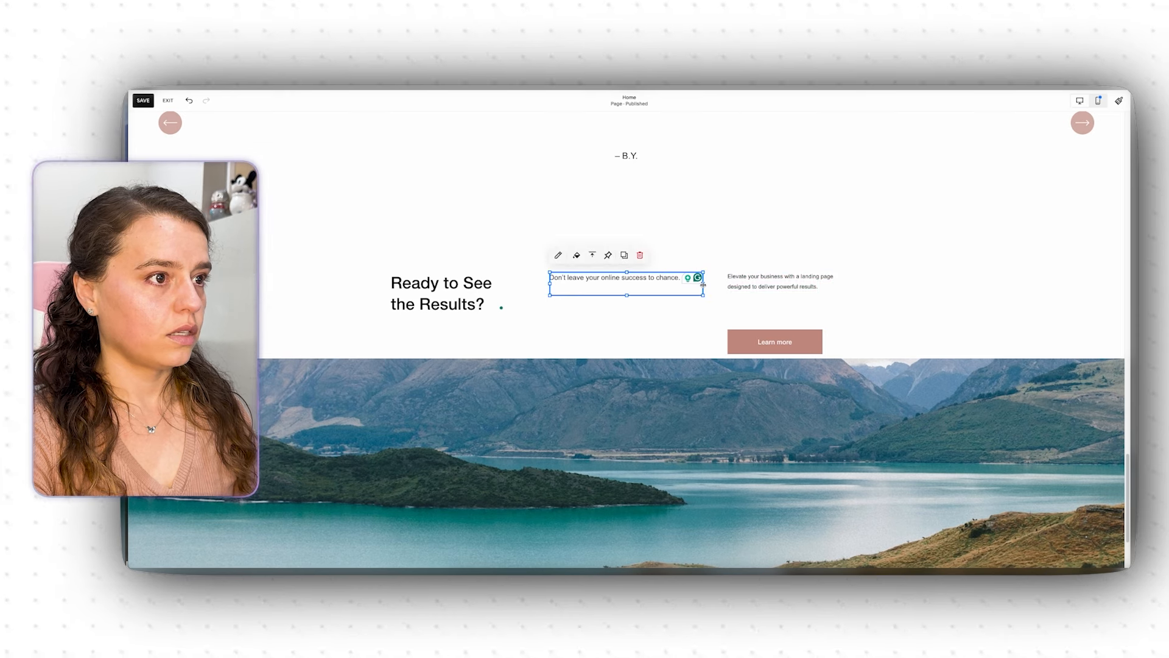
Step: Narrow the Don't leave block, shift both text blocks left, and set the Learn more button beside them
{"action": "left_click_drag", "start_coordinate": [705, 280], "coordinate": [634, 286]}
{"action": "left_click", "coordinate": [792, 281]}
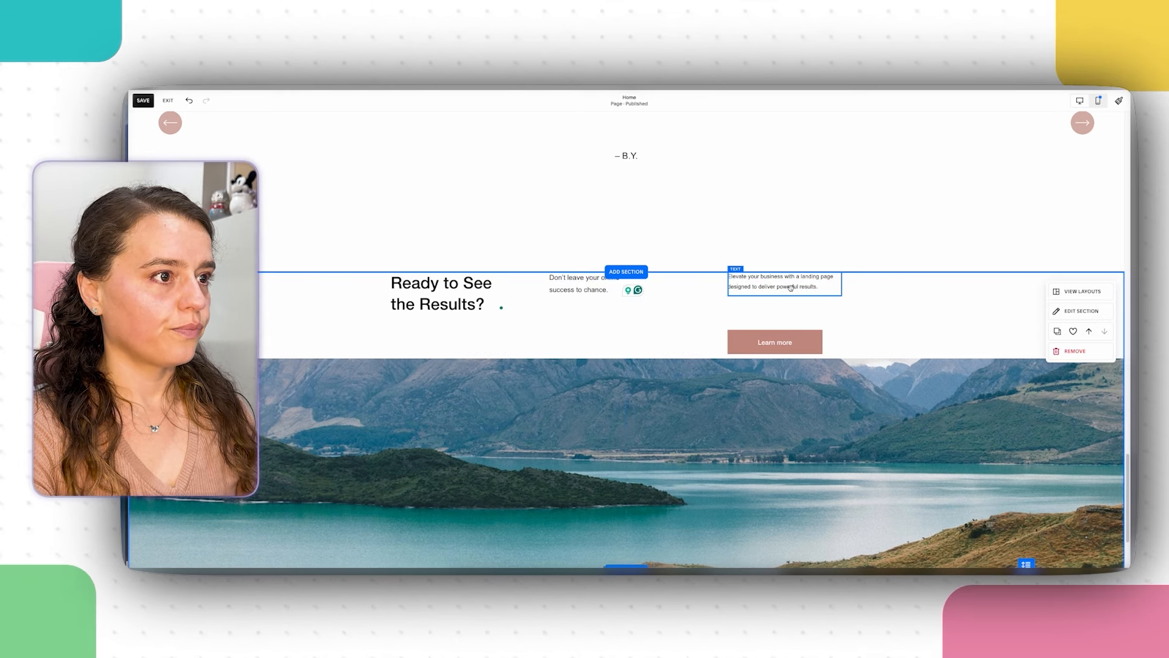
{"action": "left_click_drag", "start_coordinate": [791, 281], "coordinate": [738, 284]}
{"action": "left_click_drag", "start_coordinate": [597, 284], "coordinate": [577, 284]}
{"action": "left_click", "coordinate": [696, 279]}
{"action": "left_click_drag", "start_coordinate": [696, 279], "coordinate": [676, 279]}
{"action": "left_click_drag", "start_coordinate": [742, 343], "coordinate": [782, 288]}
{"action": "left_click", "coordinate": [780, 353]}
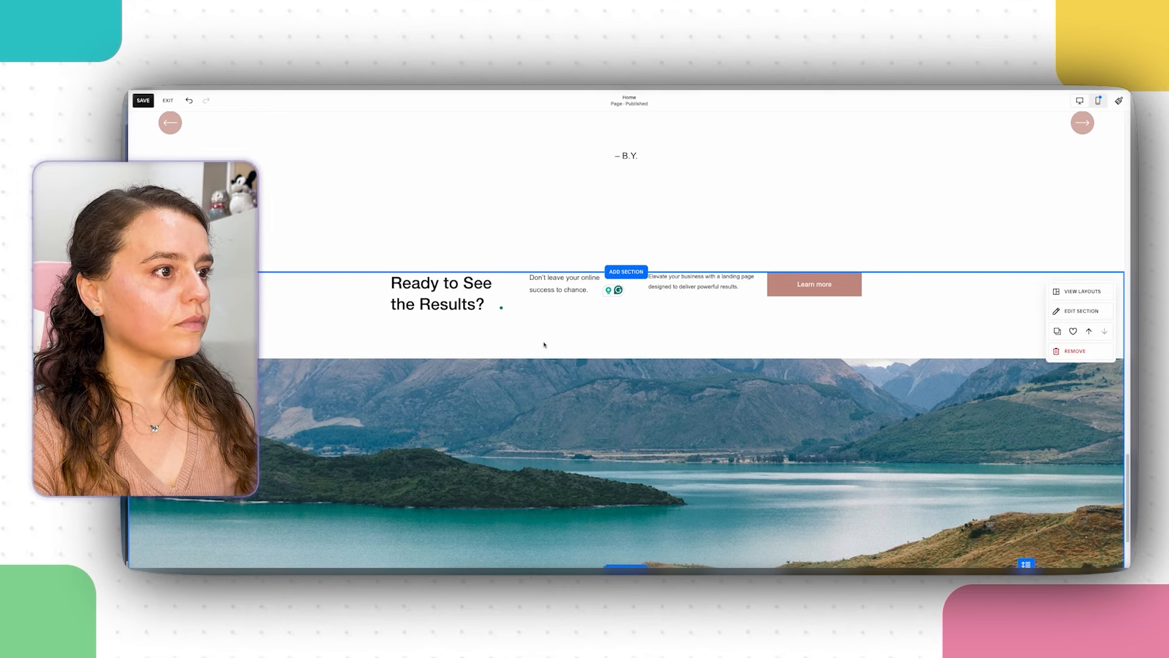
Step: Readjust the landscape image, then lower both text blocks and the Learn more button one grid row
{"action": "left_click_drag", "start_coordinate": [792, 402], "coordinate": [793, 383]}
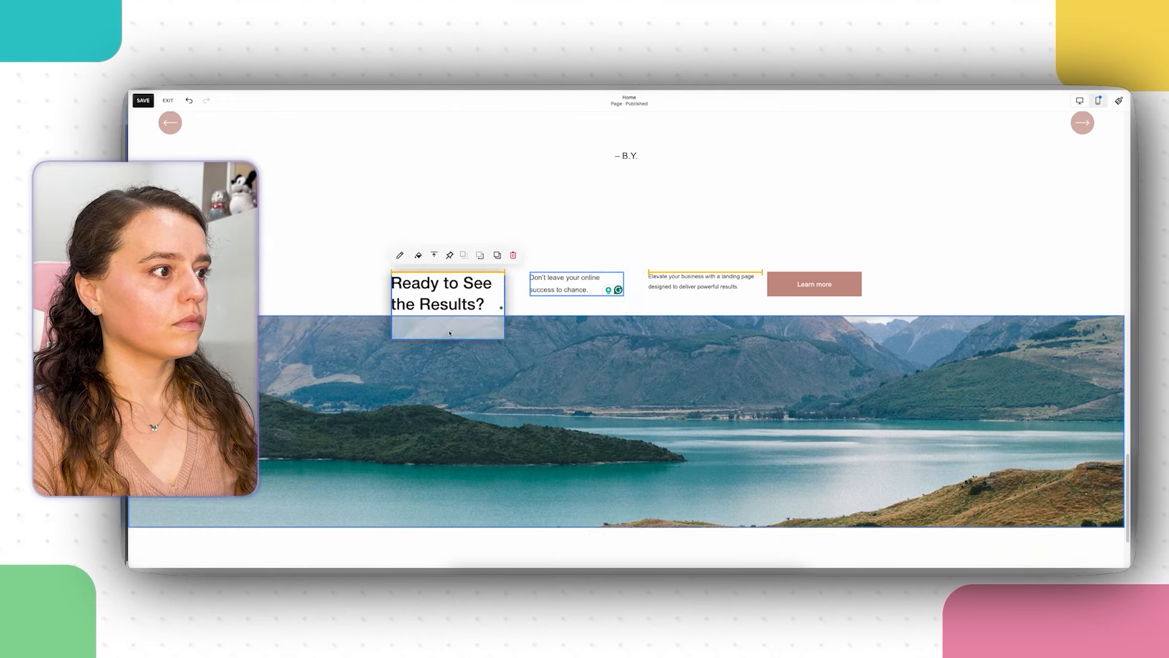
{"action": "left_click_drag", "start_coordinate": [656, 367], "coordinate": [700, 388]}
{"action": "left_click", "coordinate": [895, 304]}
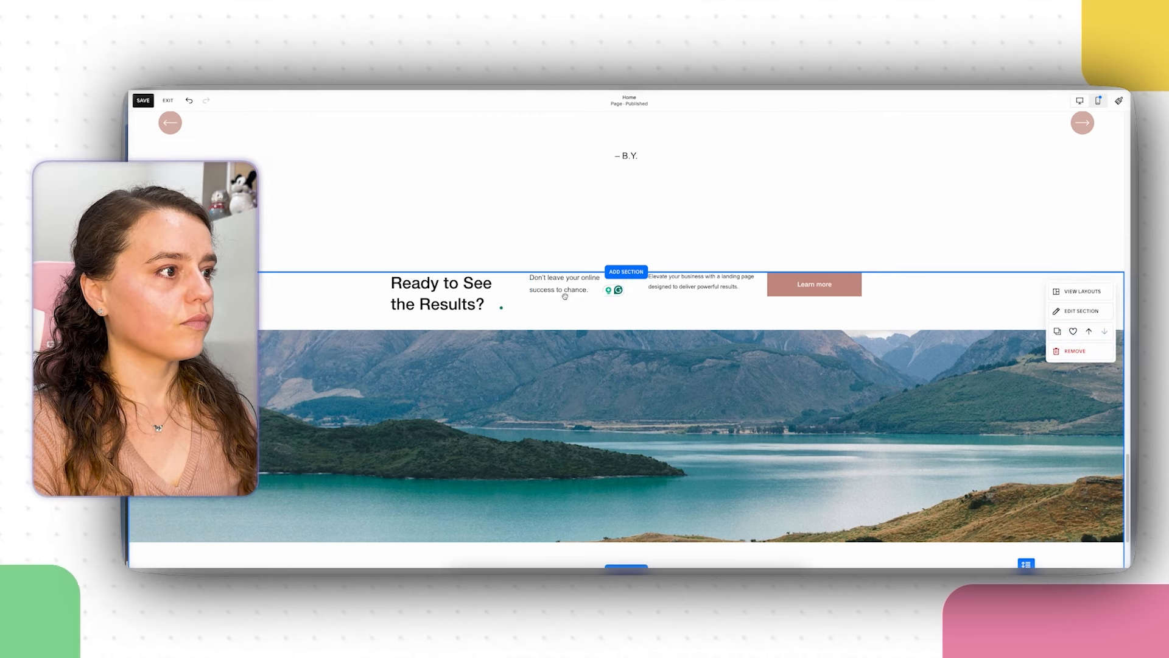
{"action": "left_click_drag", "start_coordinate": [567, 297], "coordinate": [564, 308]}
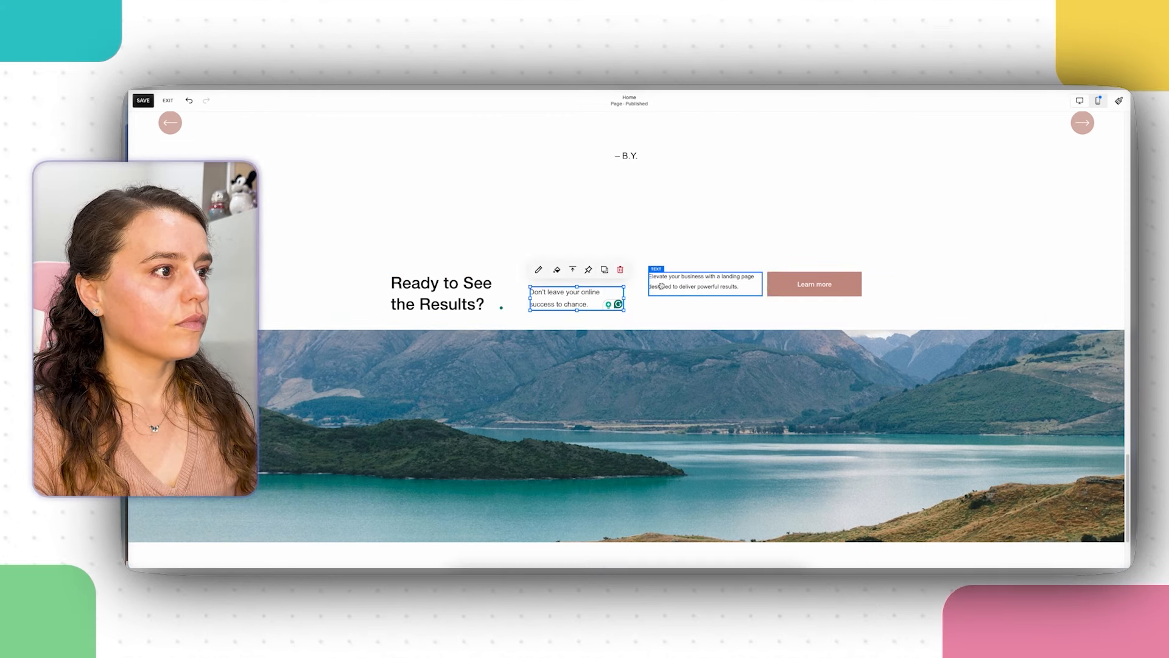
{"action": "left_click_drag", "start_coordinate": [674, 284], "coordinate": [673, 301]}
{"action": "left_click_drag", "start_coordinate": [814, 284], "coordinate": [814, 299]}
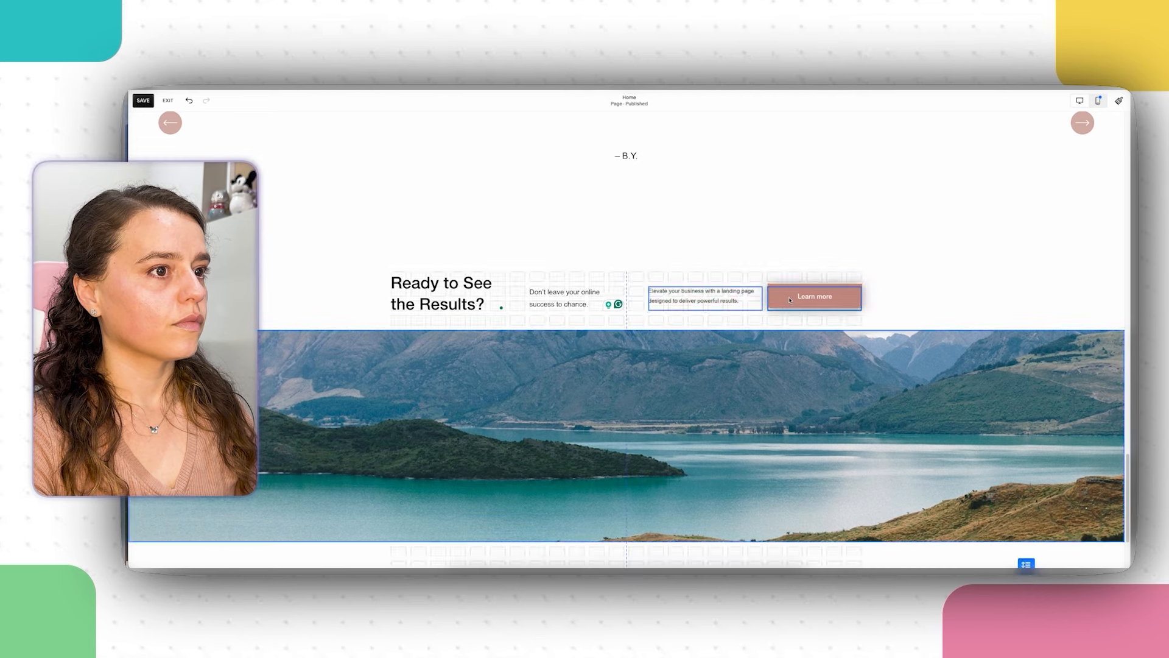
{"action": "left_click", "coordinate": [771, 245]}
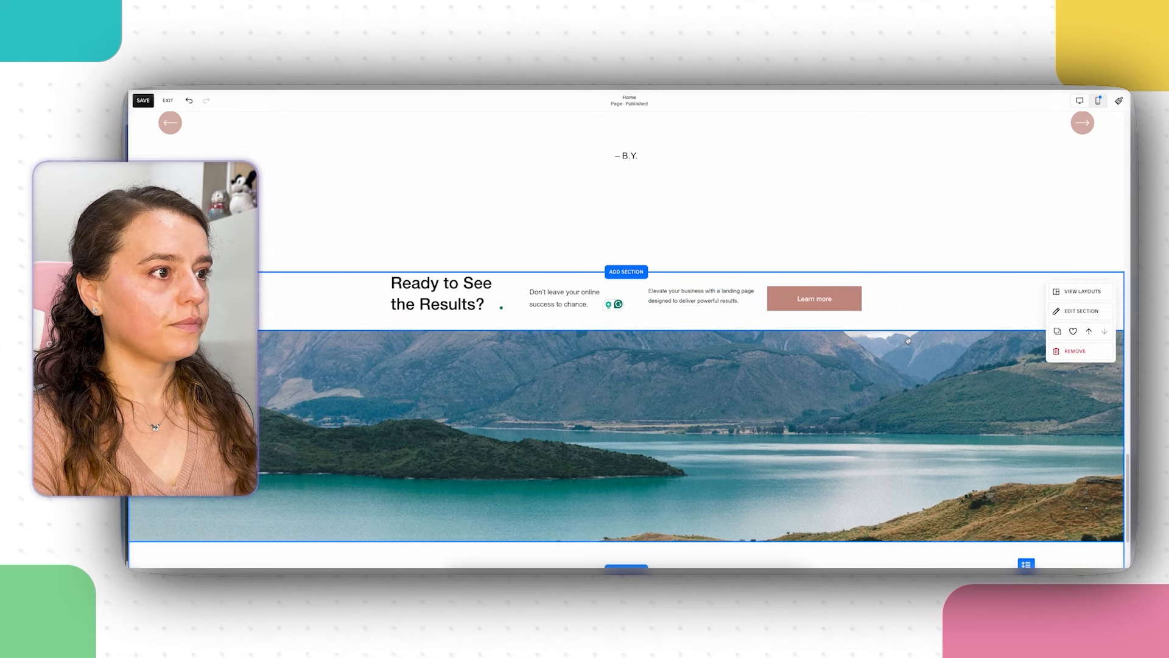
Step: Check the Results section, then scroll back up to the top of the landing page
{"action": "scroll", "coordinate": [818, 413], "scroll_direction": "down", "scroll_amount": 3}
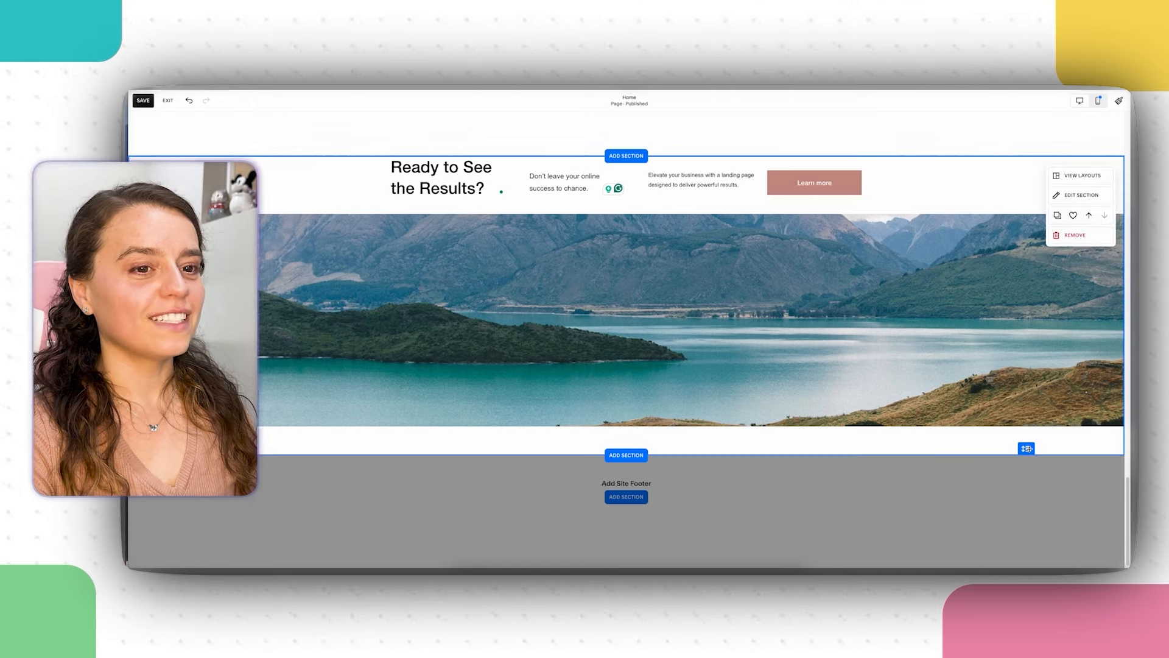
{"action": "scroll", "coordinate": [1035, 463], "scroll_direction": "up", "scroll_amount": 1}
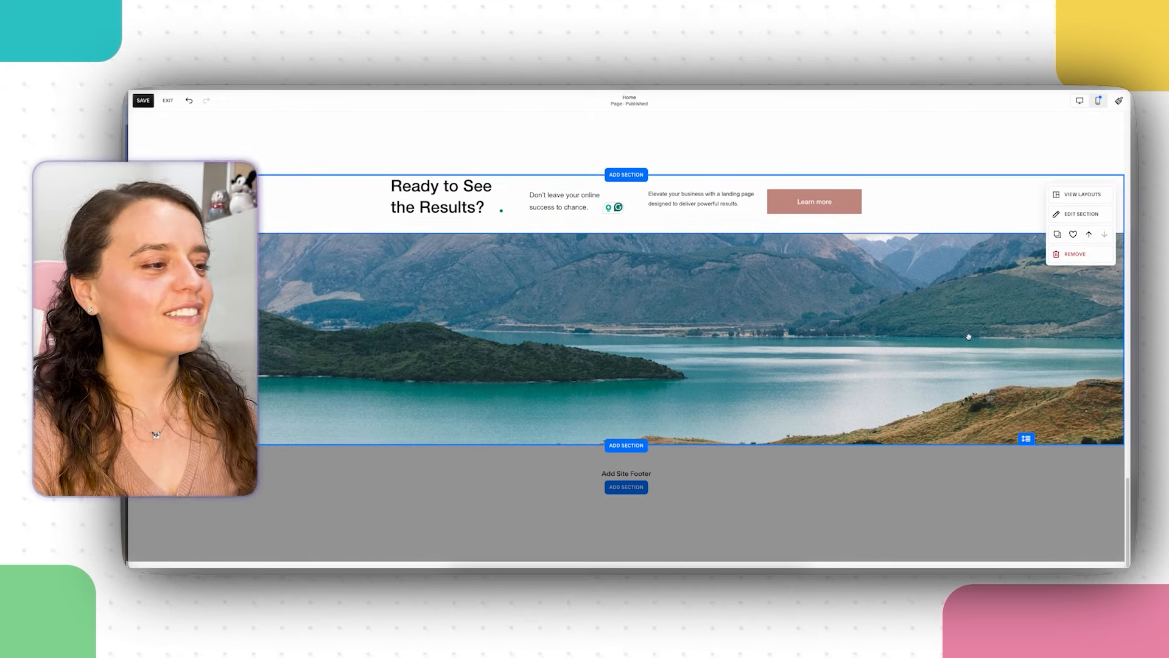
{"action": "scroll", "coordinate": [744, 428], "scroll_direction": "up", "scroll_amount": 1}
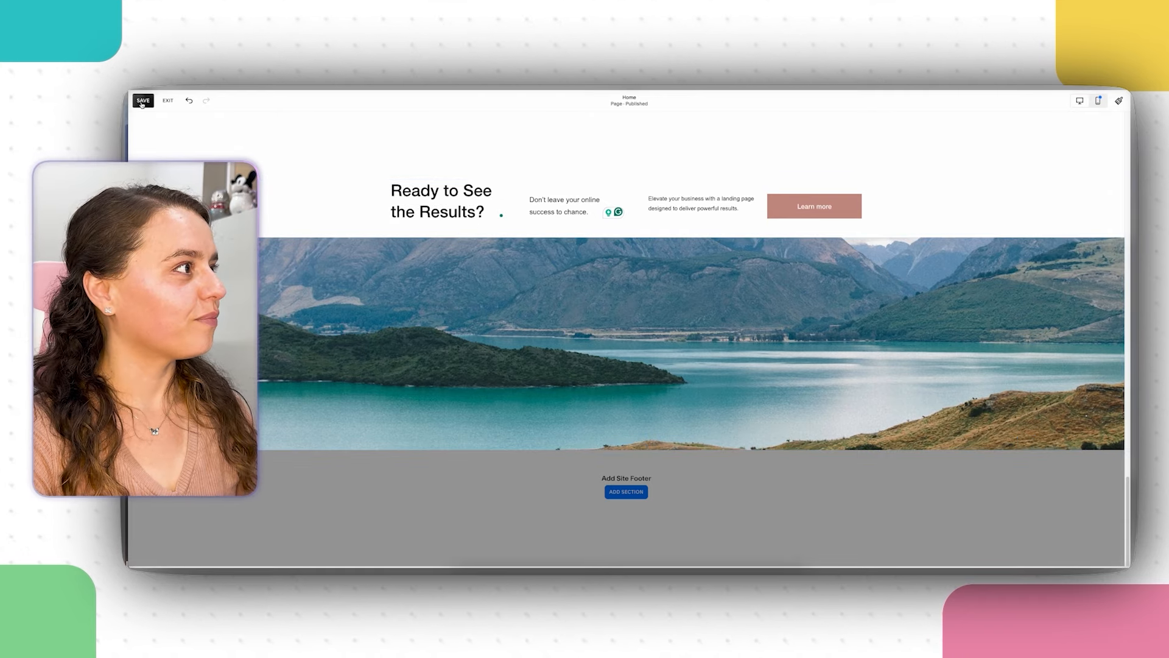
{"action": "scroll", "coordinate": [804, 426], "scroll_direction": "up", "scroll_amount": 10}
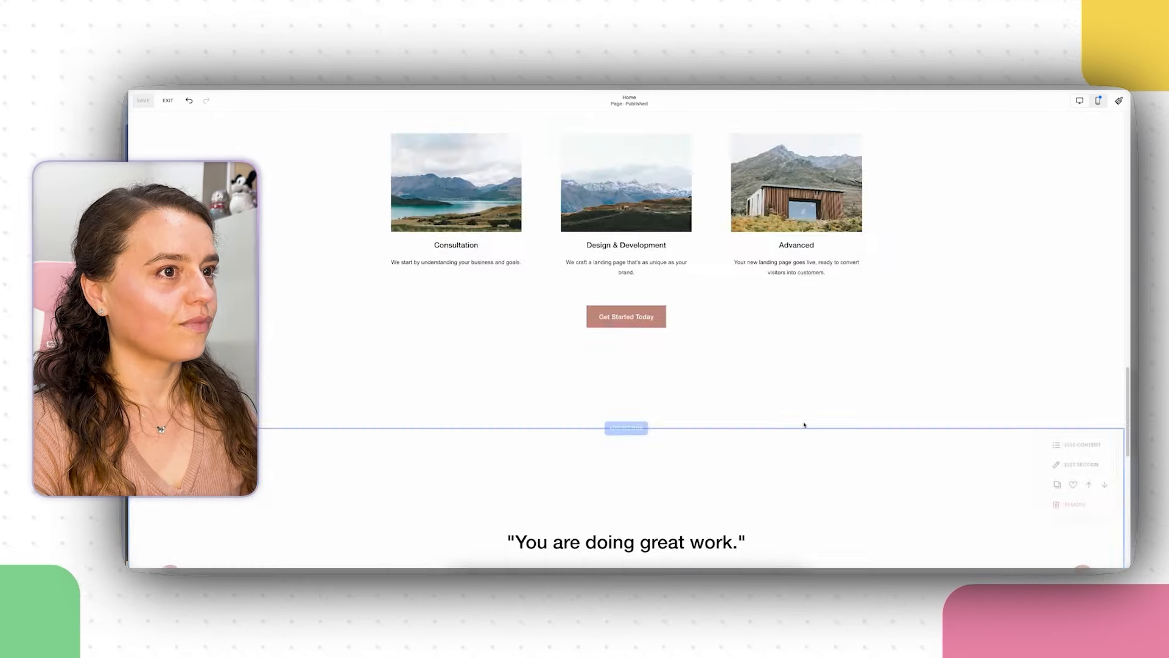
{"action": "scroll", "coordinate": [804, 426], "scroll_direction": "up", "scroll_amount": 10}
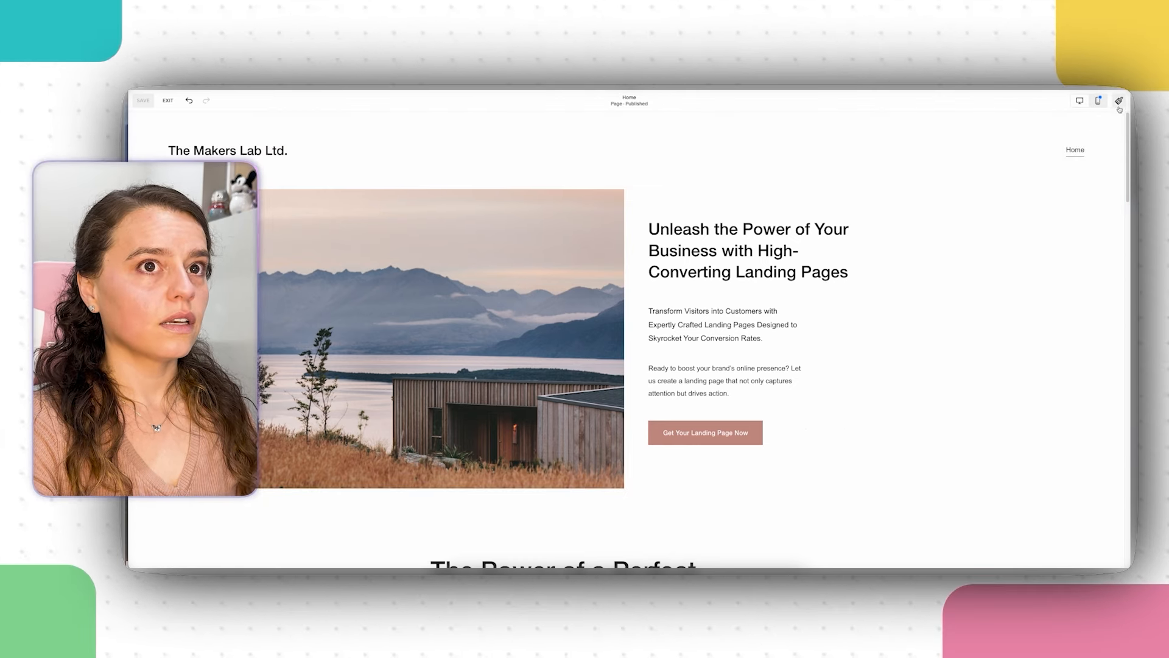
Step: Apply the purple Playful theme from Site Styles > Themes, turning the page pink
{"action": "left_click", "coordinate": [1119, 101]}
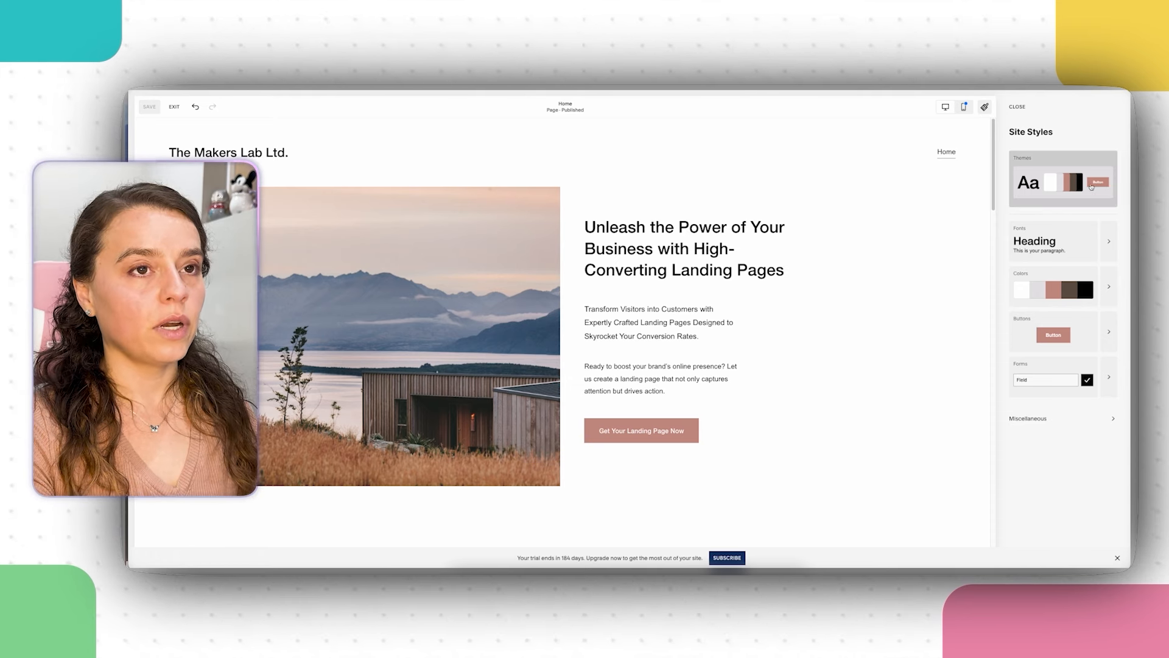
{"action": "left_click", "coordinate": [1092, 187]}
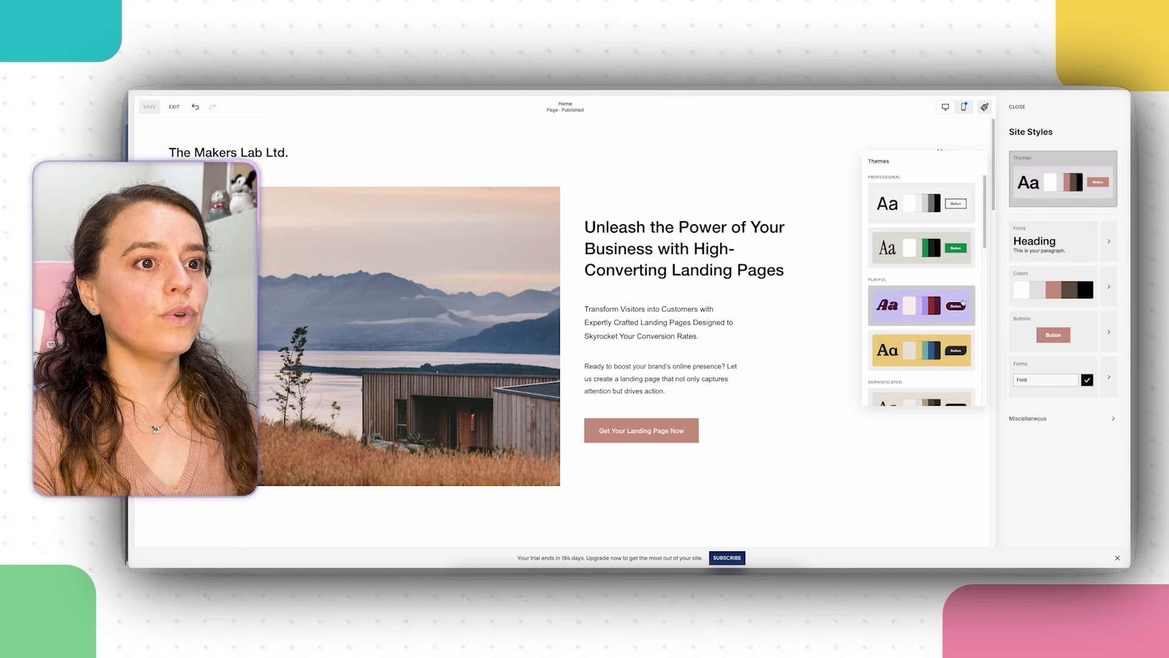
{"action": "scroll", "coordinate": [921, 313], "scroll_direction": "down", "scroll_amount": 8}
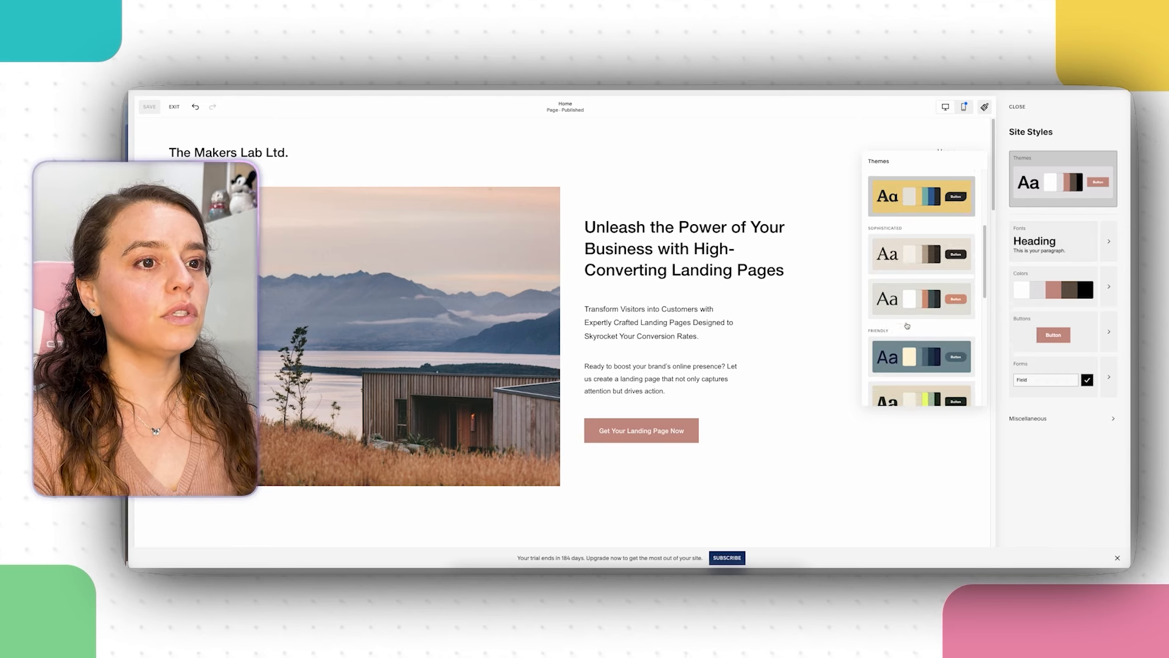
{"action": "scroll", "coordinate": [907, 323], "scroll_direction": "up", "scroll_amount": 8}
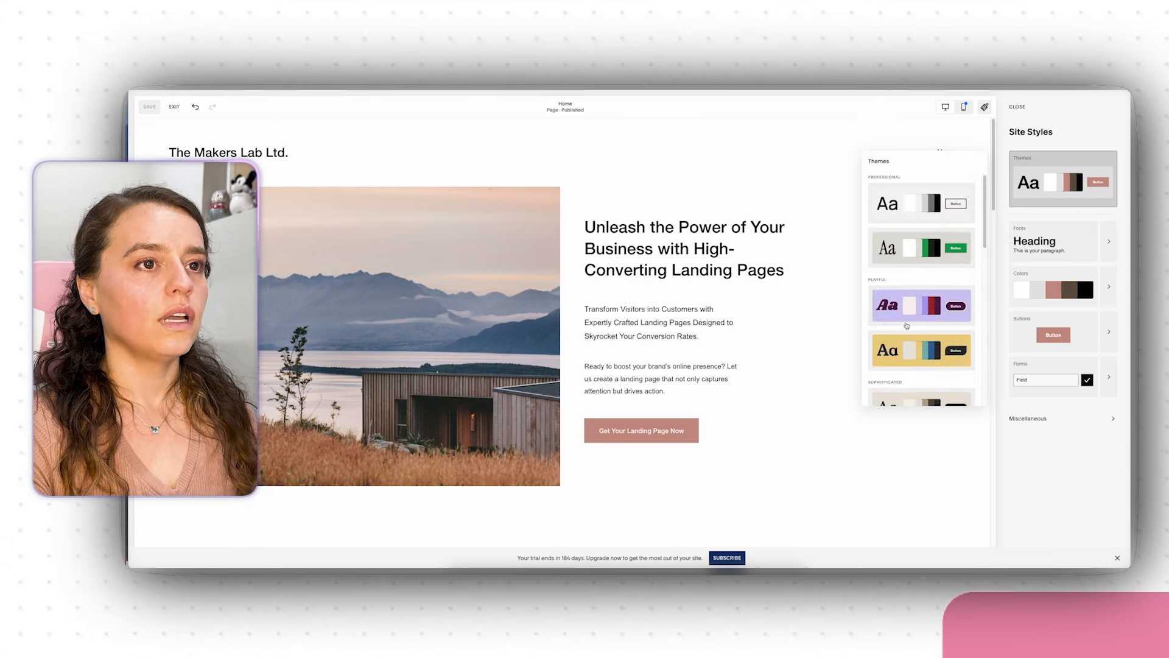
{"action": "left_click", "coordinate": [913, 316]}
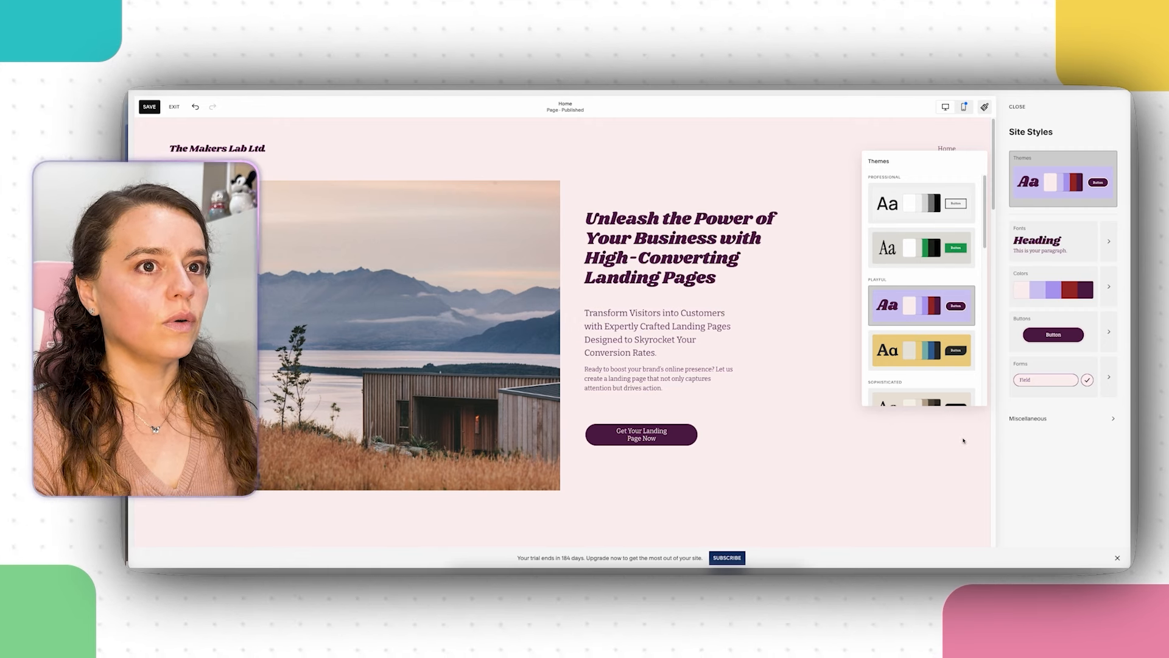
{"action": "left_click", "coordinate": [963, 440]}
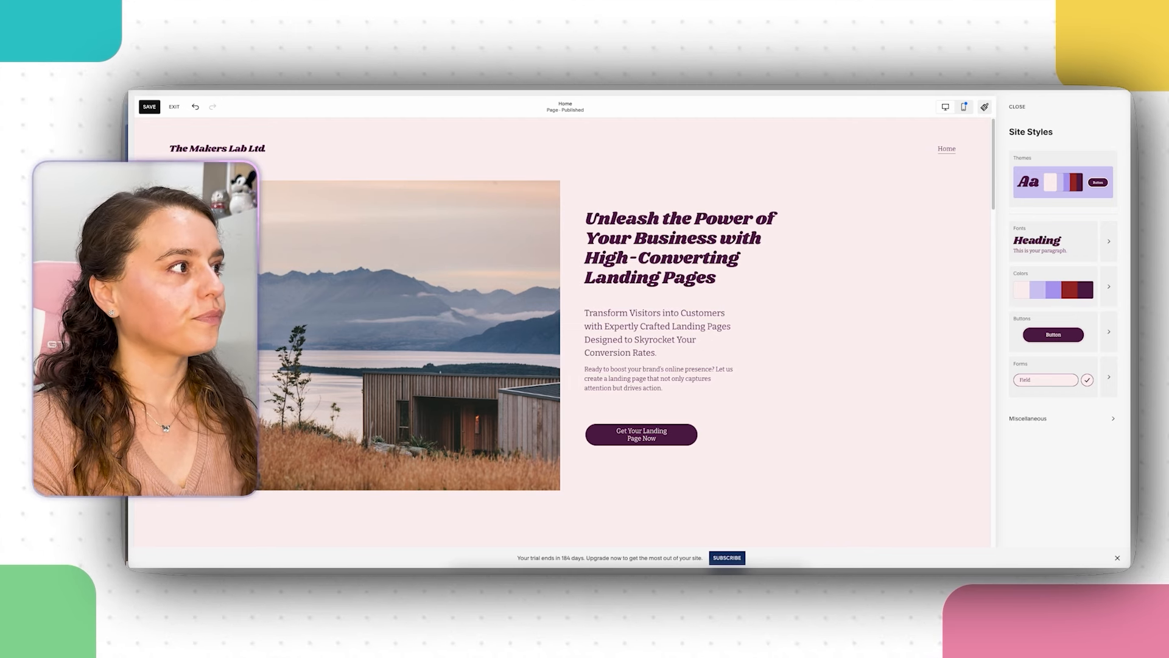
Step: Preview Neuton · PT Serif, Young Serif · Bitter and Minerva Modern · Anziano, then apply the Ivymode · Athelas font pack
{"action": "left_click", "coordinate": [1098, 237]}
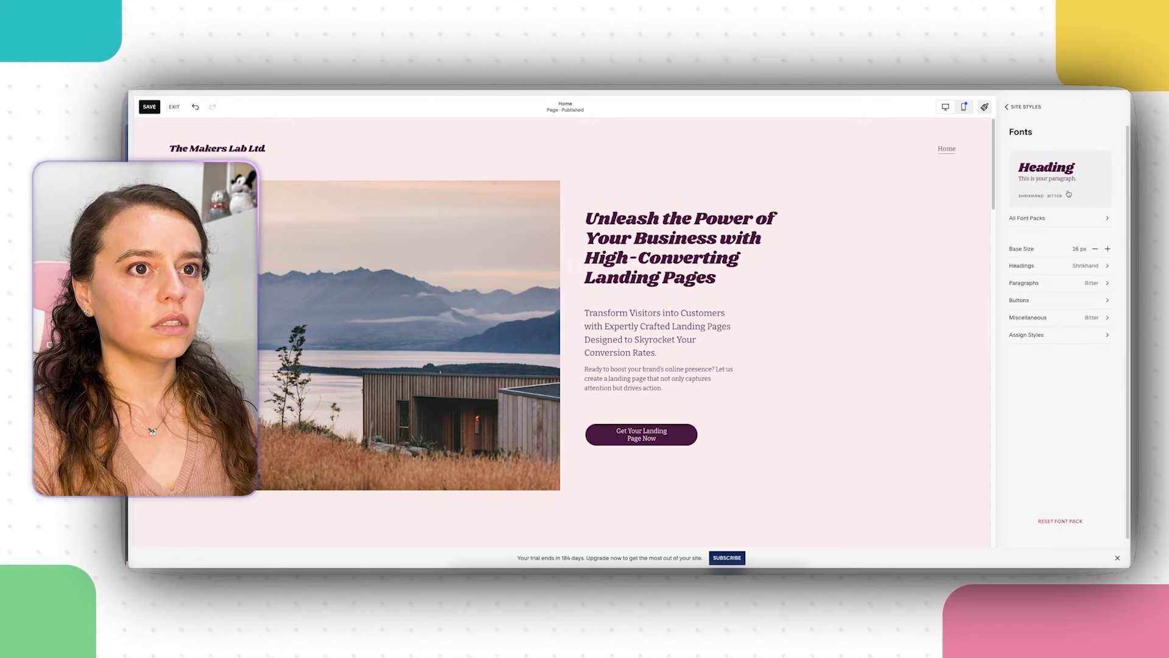
{"action": "left_click", "coordinate": [1033, 219]}
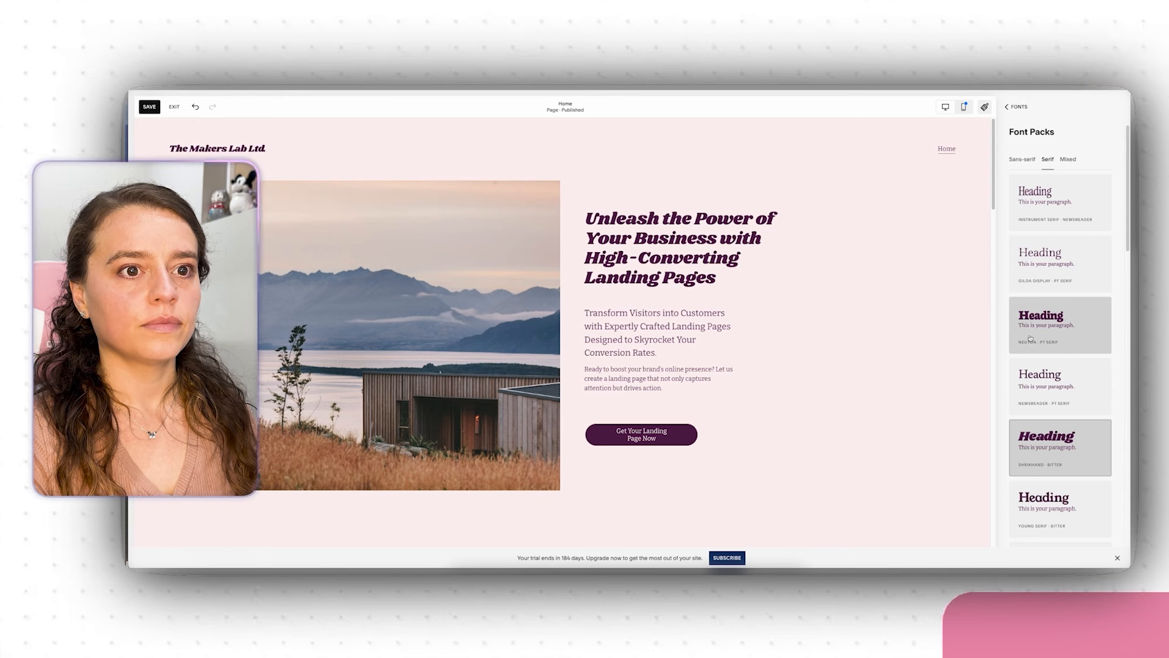
{"action": "left_click", "coordinate": [1067, 325]}
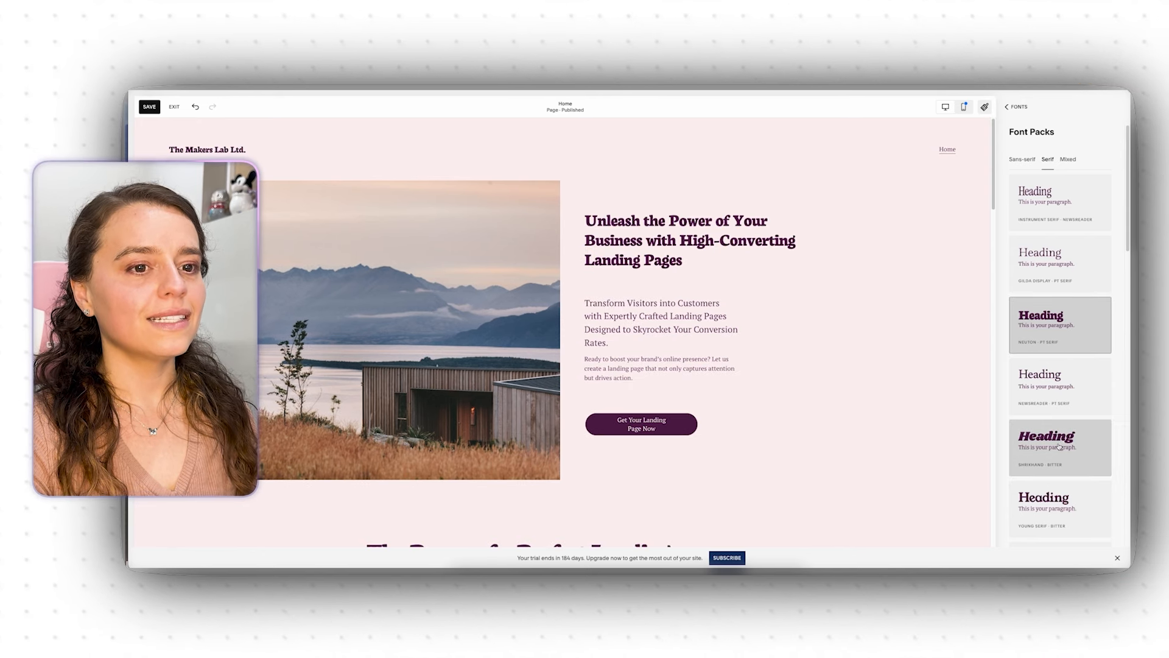
{"action": "scroll", "coordinate": [1078, 396], "scroll_direction": "down", "scroll_amount": 1}
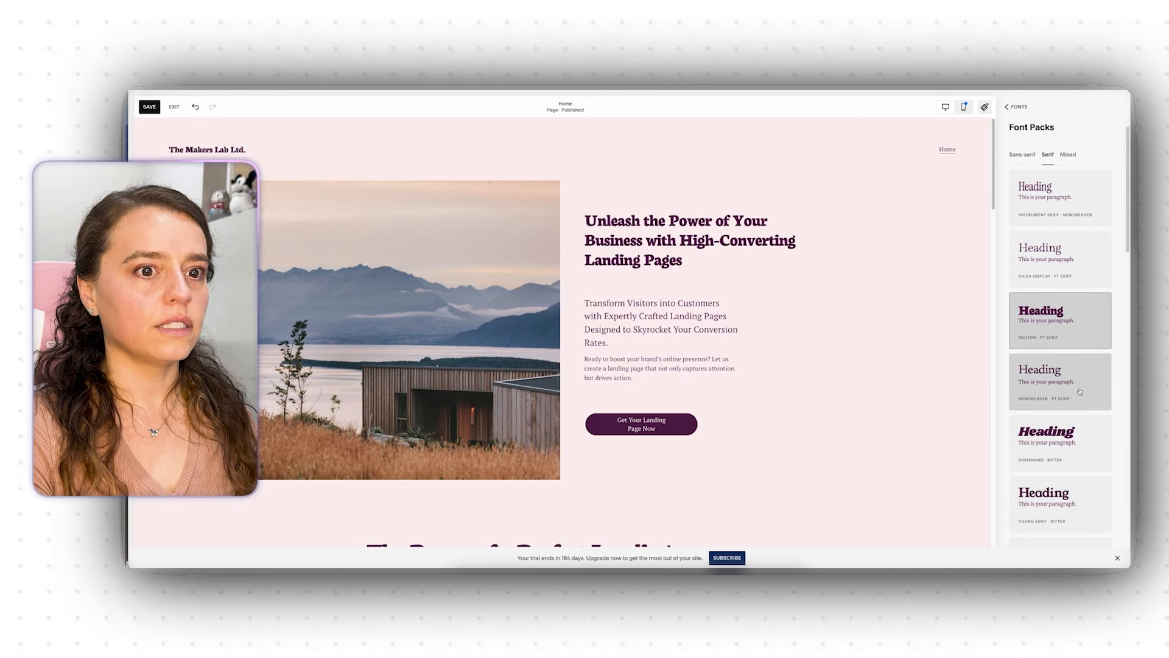
{"action": "scroll", "coordinate": [1078, 402], "scroll_direction": "down", "scroll_amount": 1}
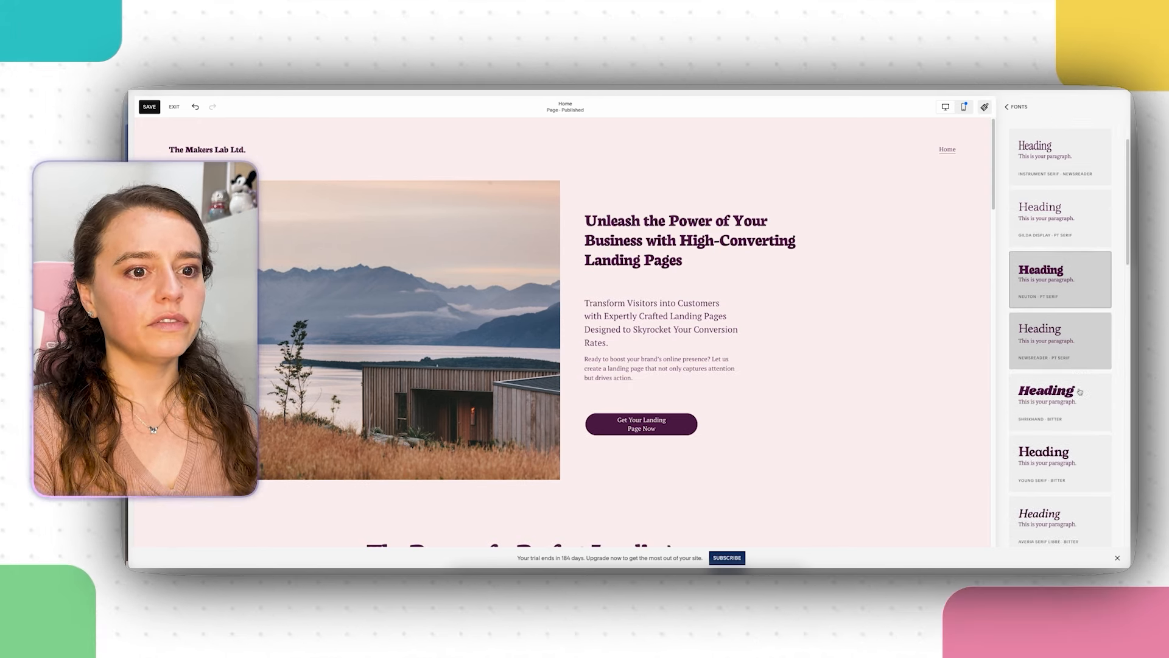
{"action": "left_click", "coordinate": [1053, 468]}
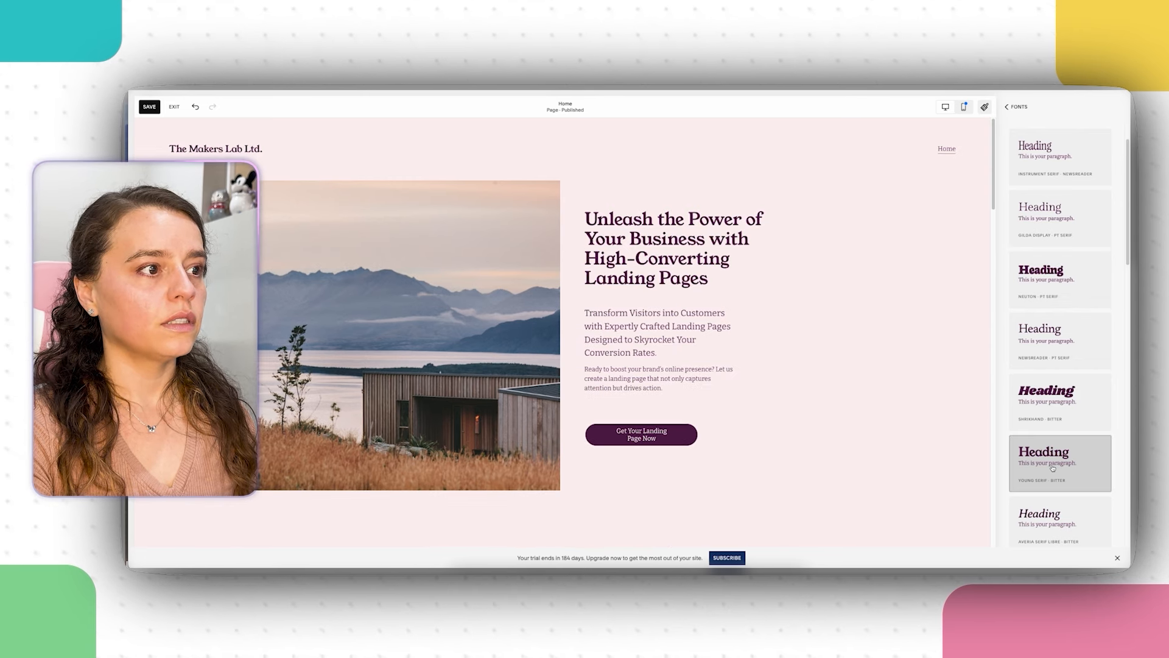
{"action": "scroll", "coordinate": [1053, 468], "scroll_direction": "down", "scroll_amount": 10}
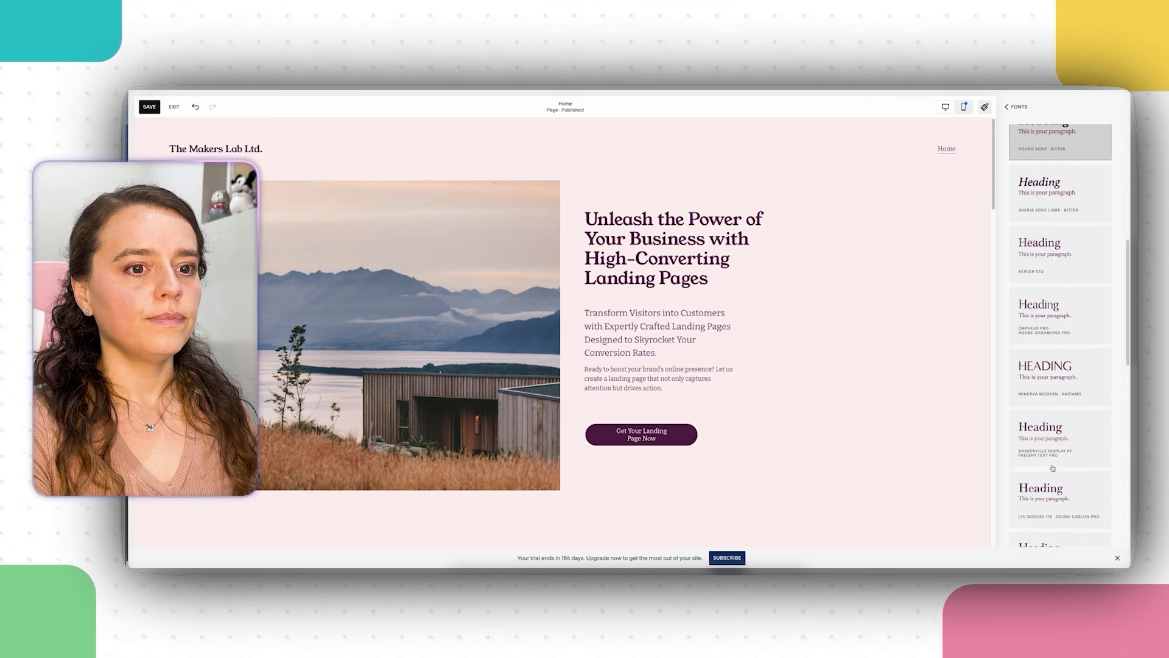
{"action": "left_click", "coordinate": [1053, 388]}
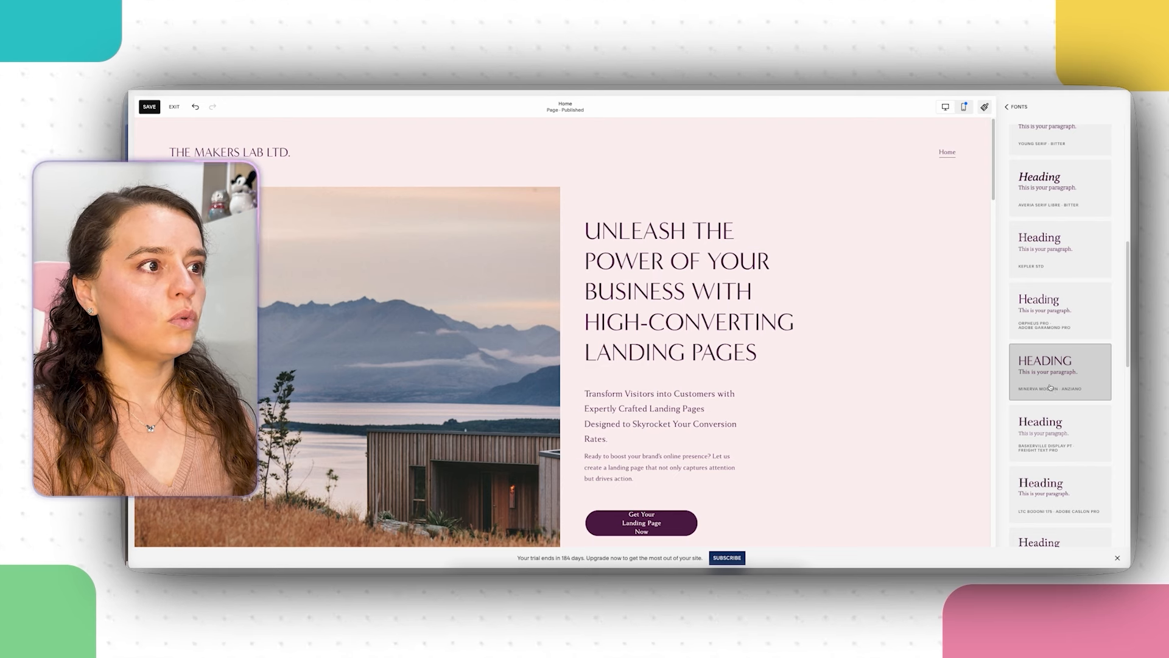
{"action": "scroll", "coordinate": [1043, 382], "scroll_direction": "down", "scroll_amount": 2}
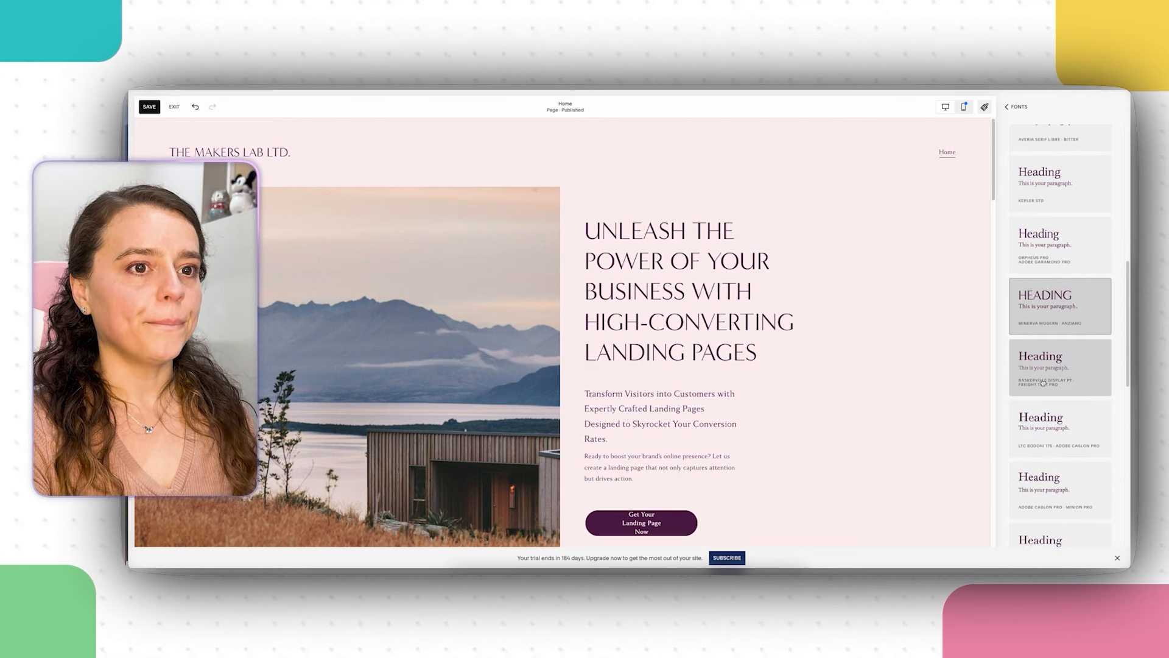
{"action": "scroll", "coordinate": [1044, 382], "scroll_direction": "down", "scroll_amount": 5}
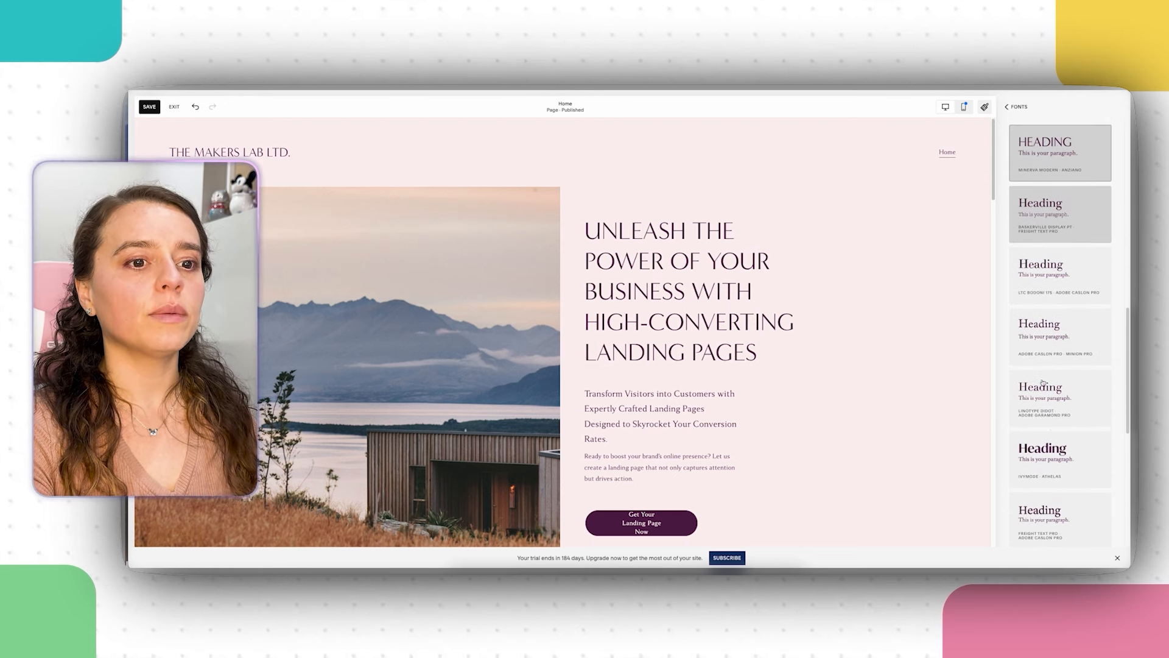
{"action": "left_click", "coordinate": [1071, 471]}
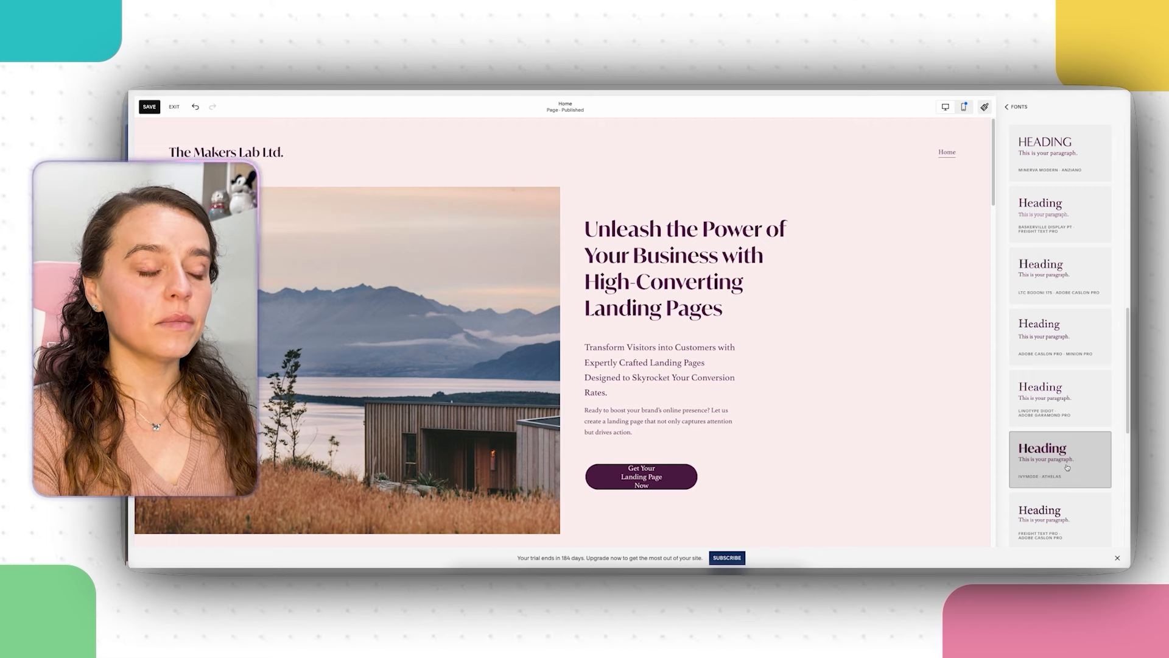
{"action": "scroll", "coordinate": [1067, 467], "scroll_direction": "down", "scroll_amount": 6}
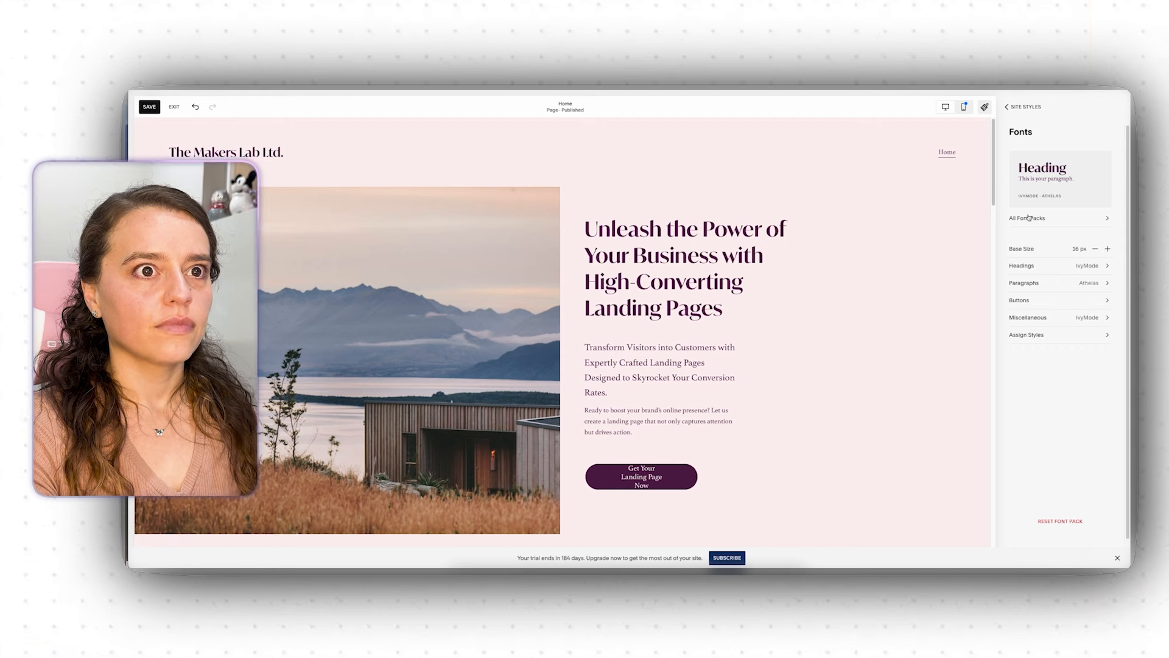
{"action": "left_click", "coordinate": [1013, 106]}
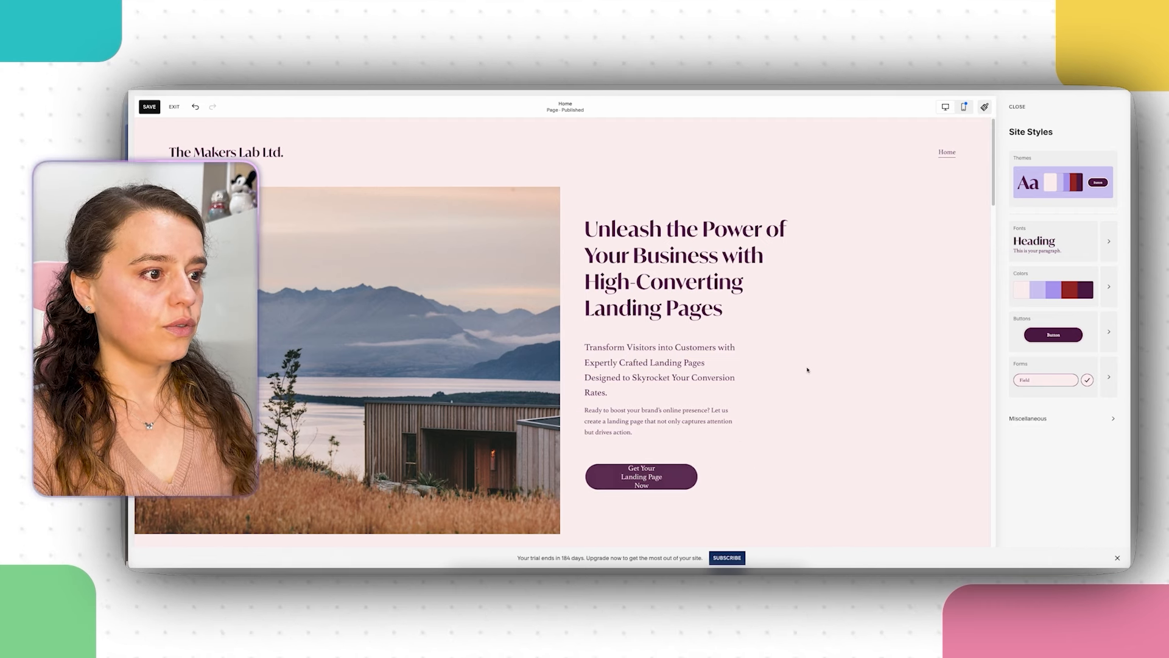
Step: Widen the Get Your Landing Page Now button to fit one line and nudge it upward
{"action": "left_click", "coordinate": [1023, 112]}
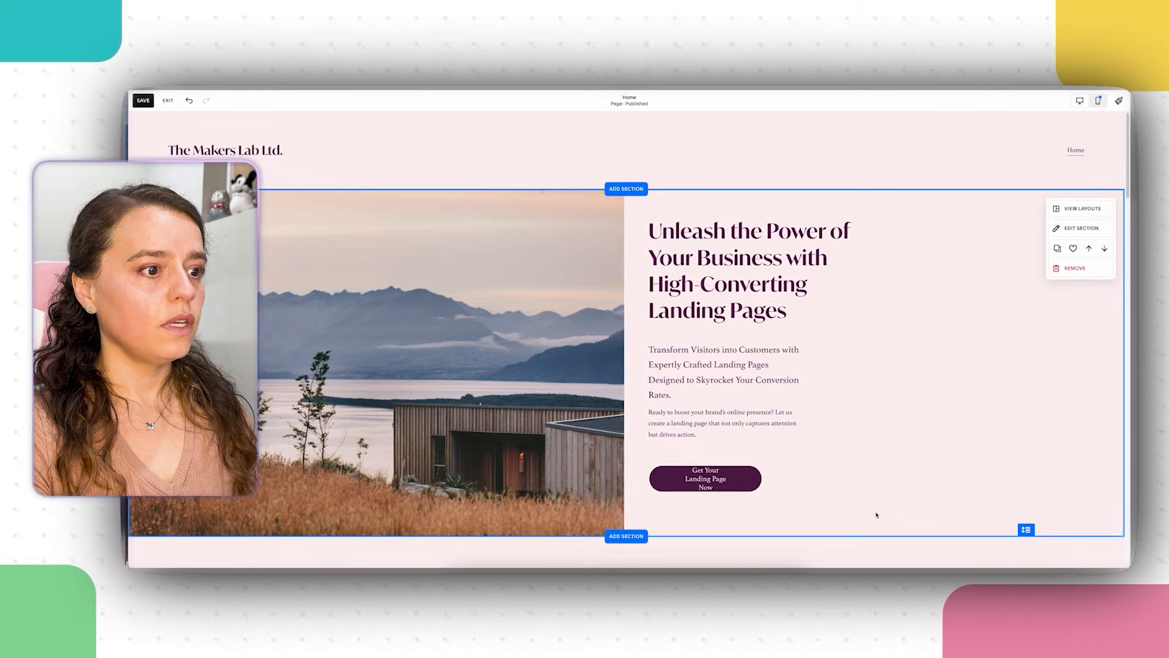
{"action": "left_click", "coordinate": [759, 478]}
{"action": "left_click_drag", "start_coordinate": [762, 478], "coordinate": [804, 487]}
{"action": "left_click", "coordinate": [951, 492]}
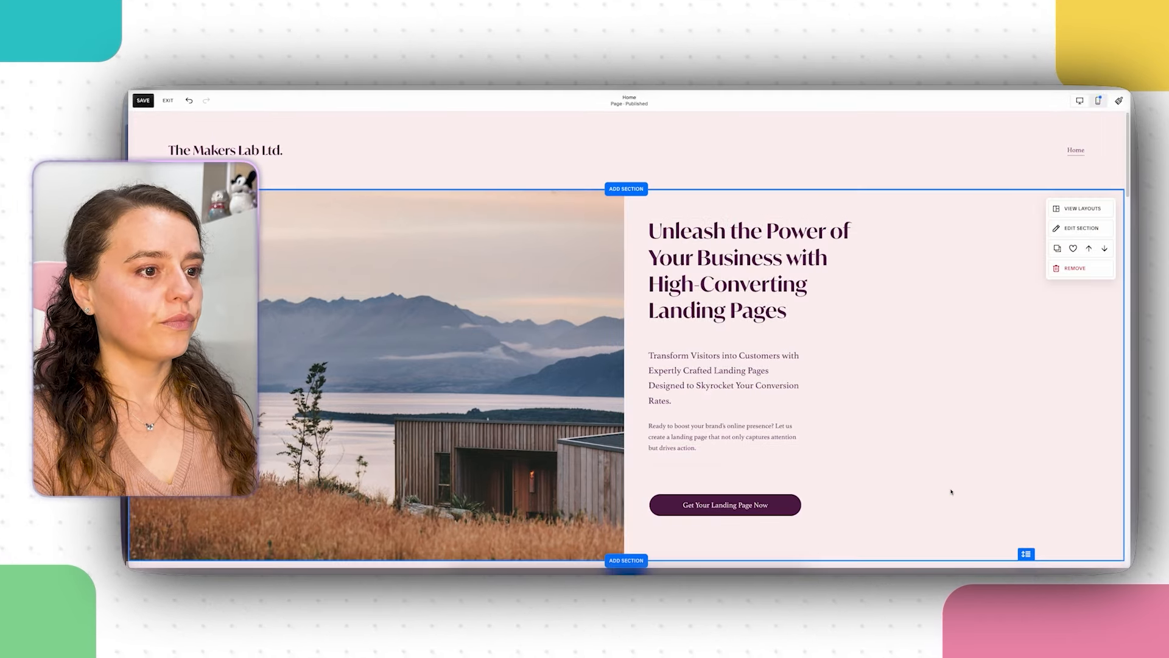
{"action": "left_click_drag", "start_coordinate": [726, 511], "coordinate": [726, 503]}
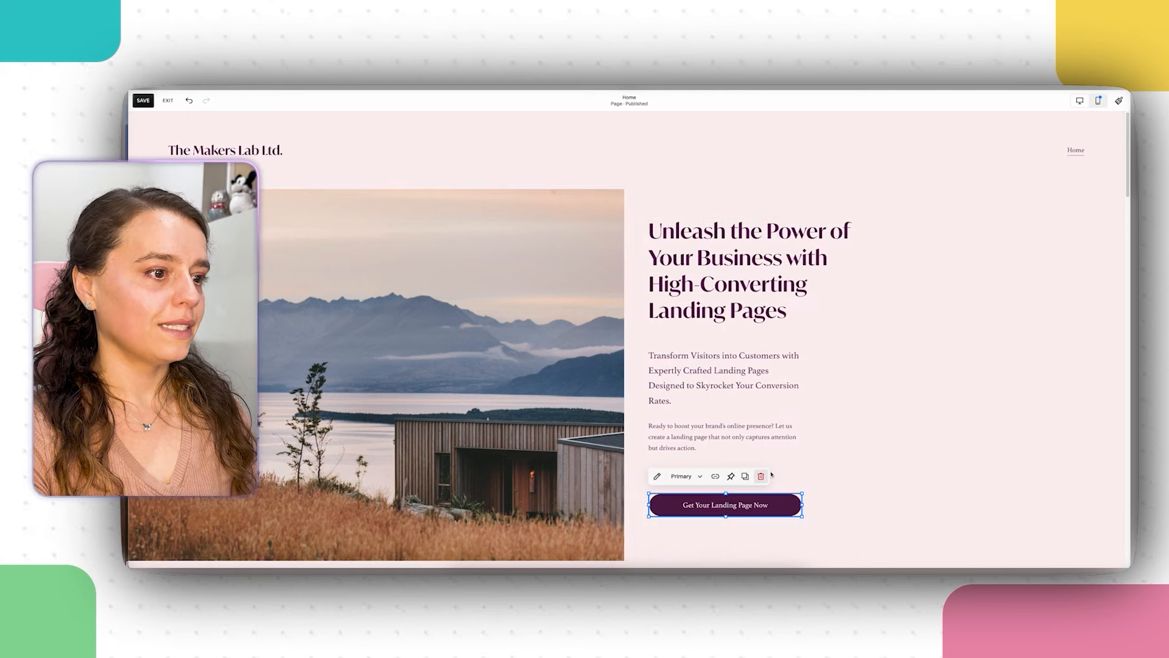
{"action": "left_click", "coordinate": [922, 464]}
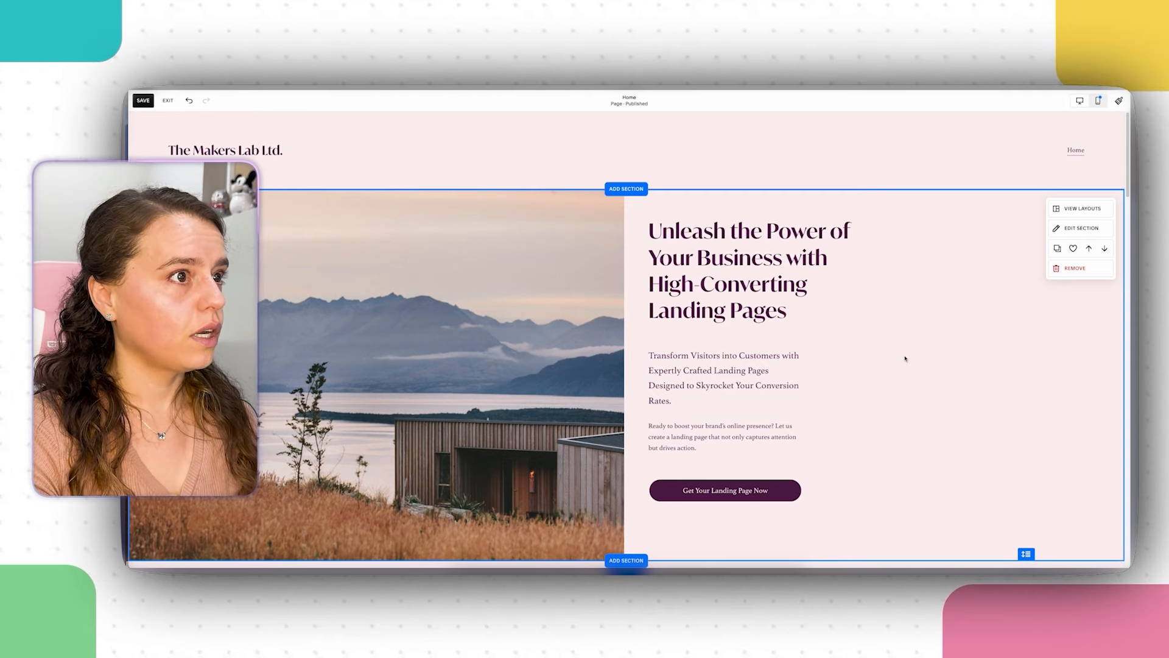
Step: Upload THE MAKERS LAB PURPLE.png as the header logo and set its height to 132px
{"action": "left_click", "coordinate": [620, 152]}
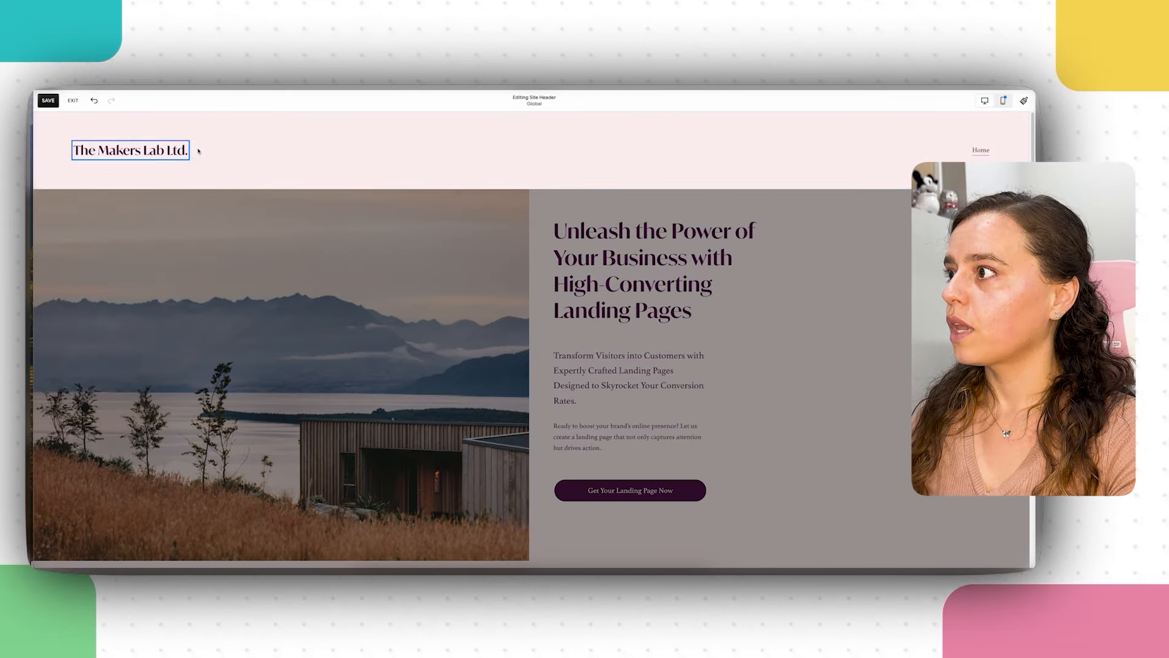
{"action": "left_click", "coordinate": [189, 151]}
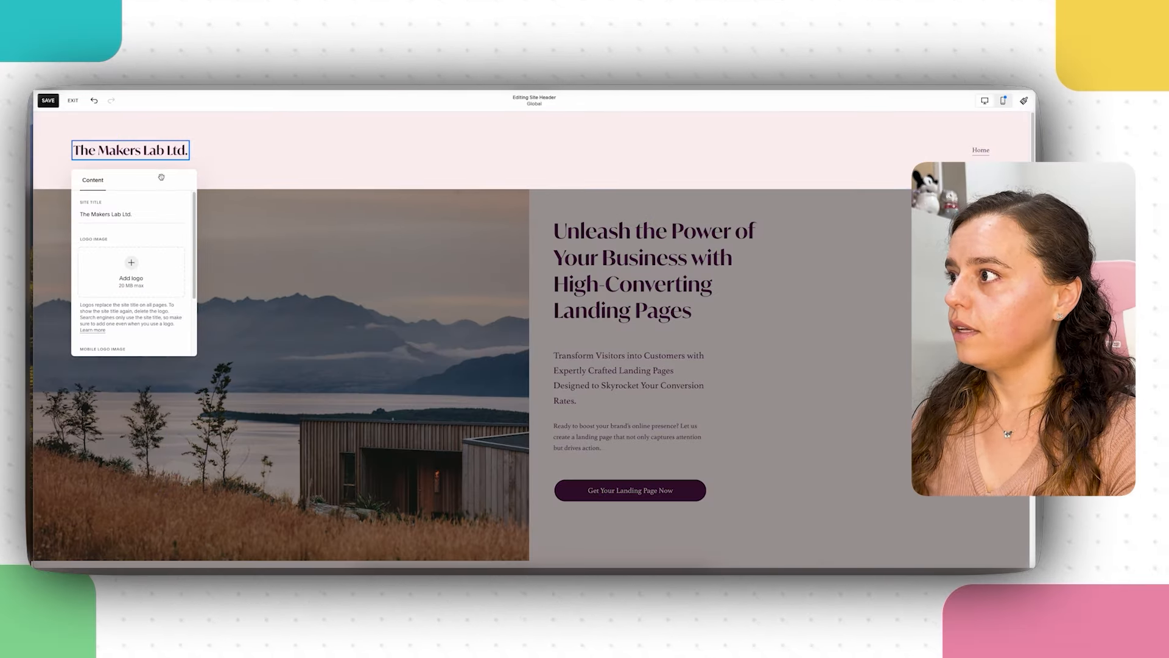
{"action": "left_click", "coordinate": [135, 266]}
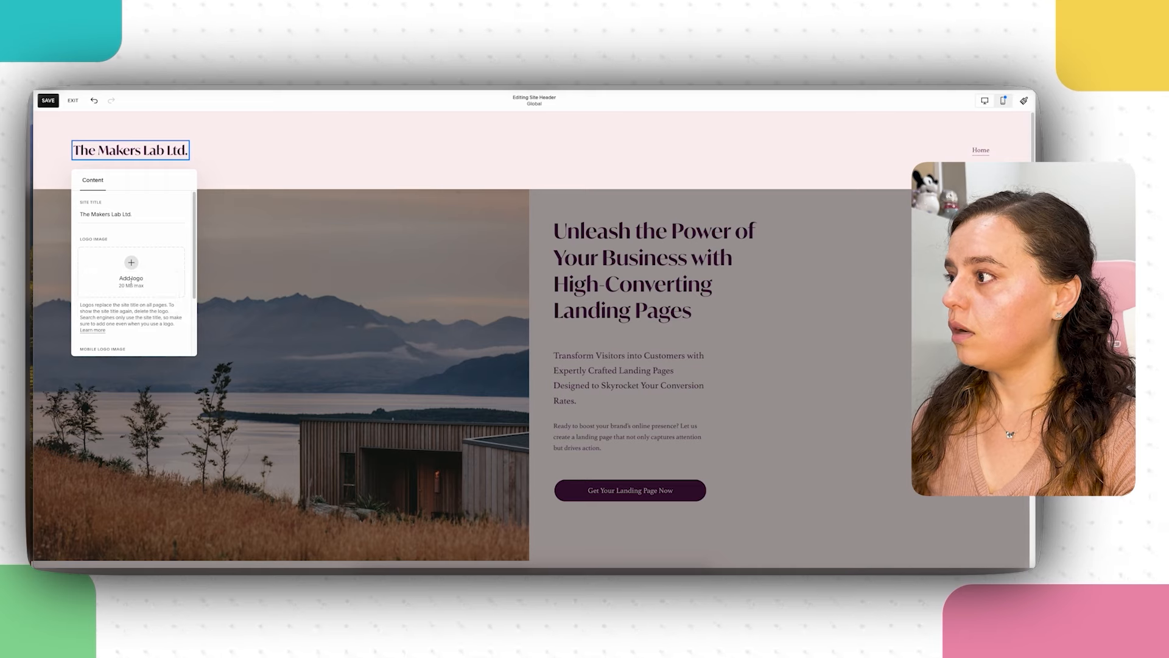
{"action": "left_click", "coordinate": [130, 280]}
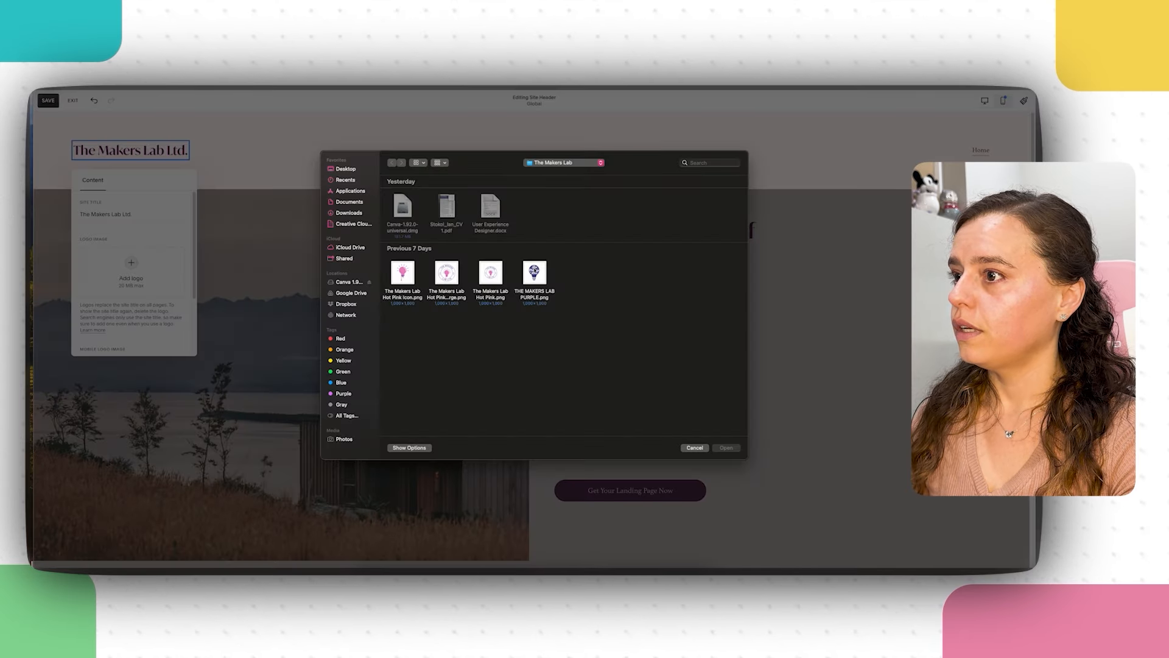
{"action": "left_click", "coordinate": [538, 278]}
{"action": "left_click", "coordinate": [726, 447]}
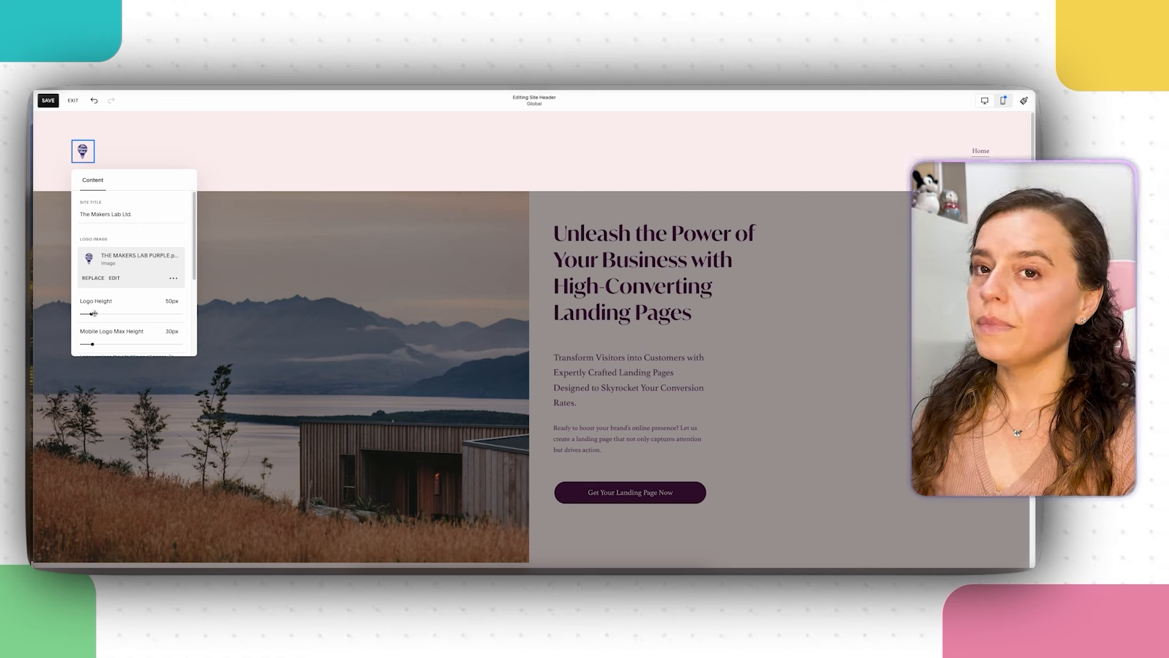
{"action": "left_click_drag", "start_coordinate": [94, 313], "coordinate": [118, 313]}
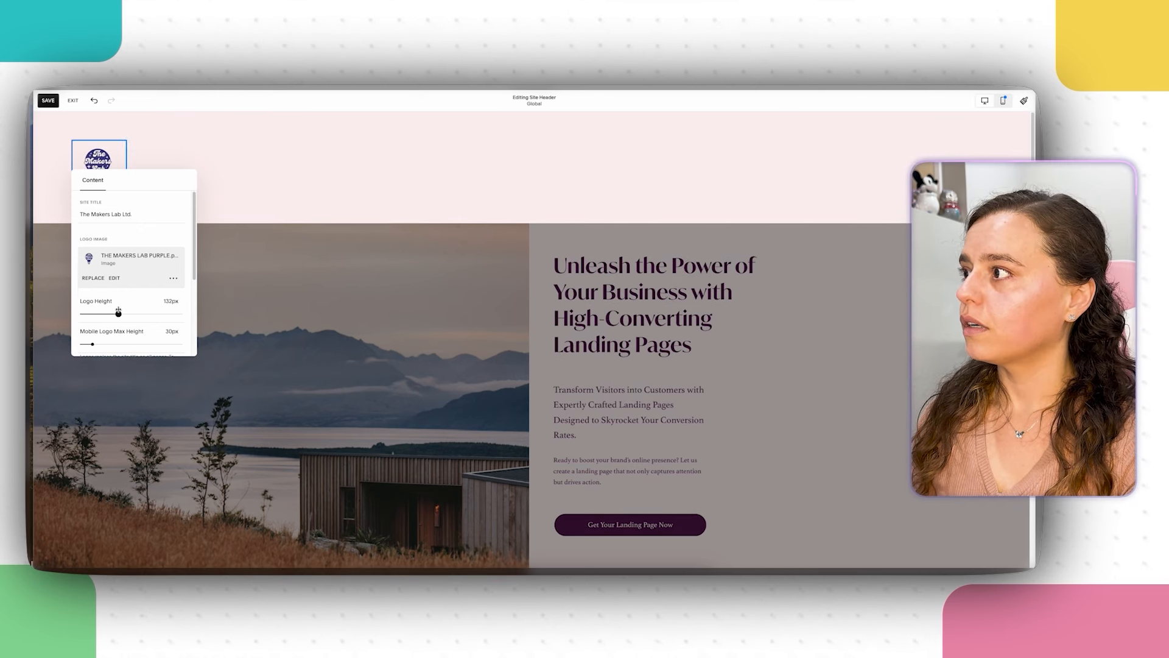
{"action": "left_click", "coordinate": [703, 334]}
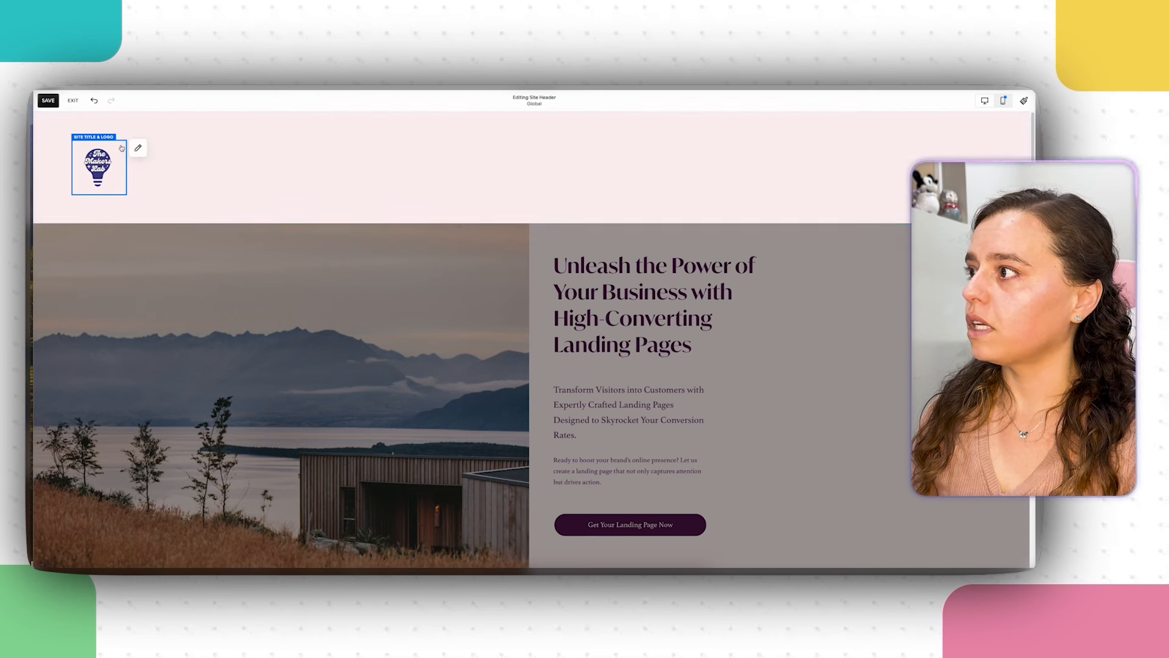
{"action": "left_click", "coordinate": [136, 148]}
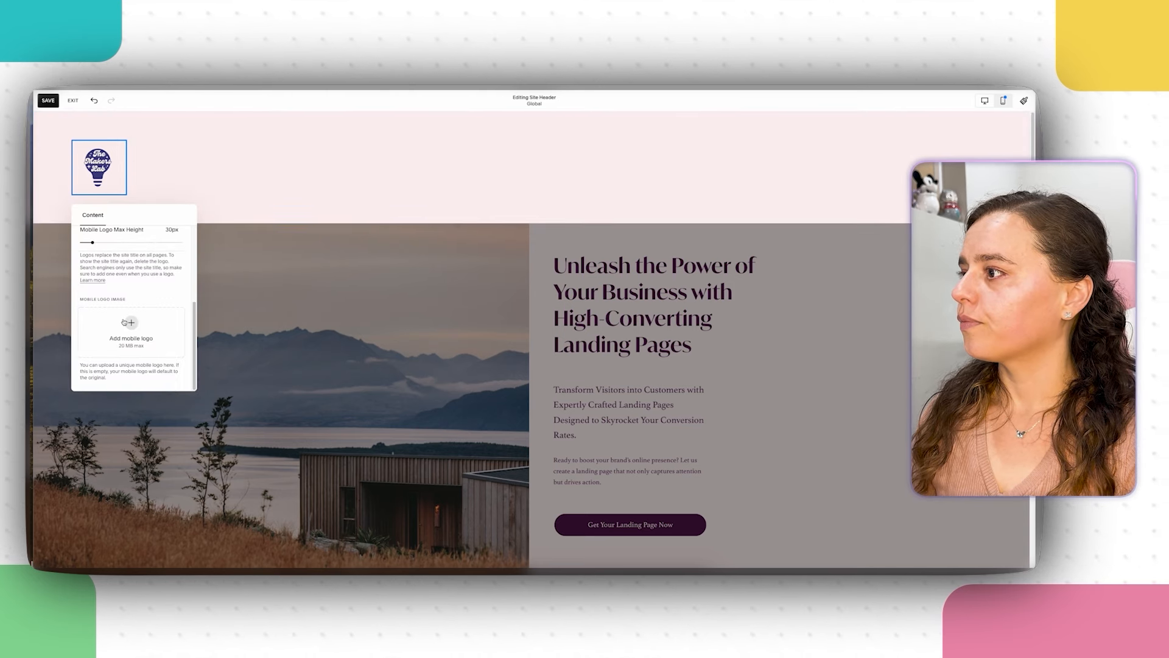
Step: Close the logo settings, finish editing the header, and scroll down to the Results section
{"action": "left_click", "coordinate": [654, 203]}
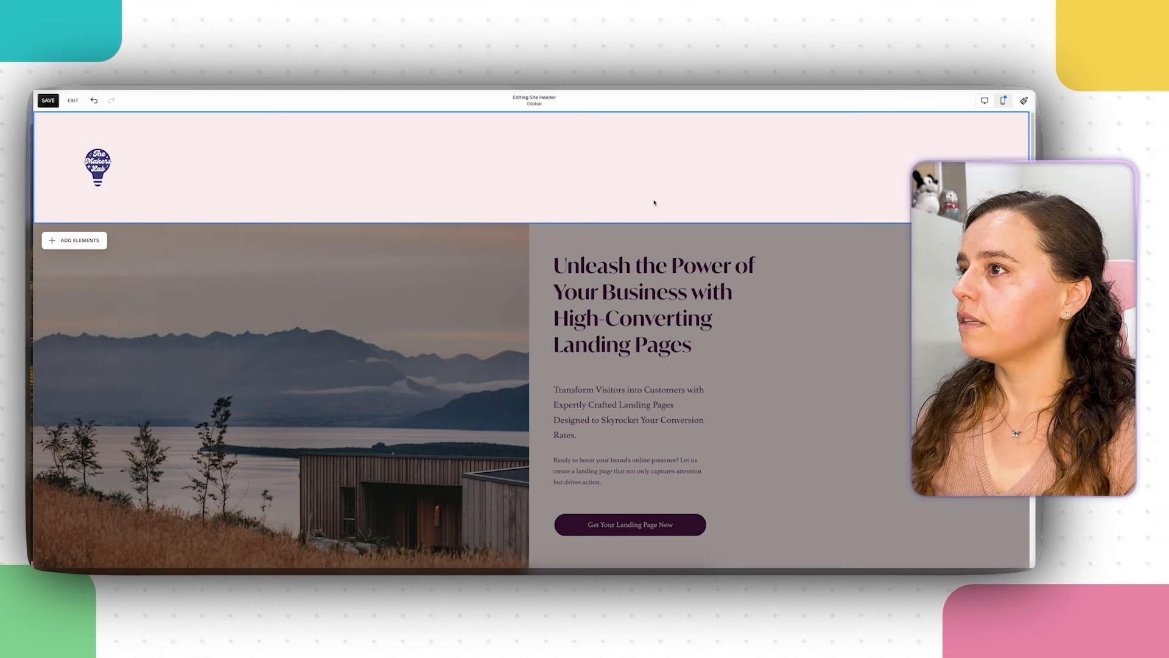
{"action": "left_click", "coordinate": [842, 344]}
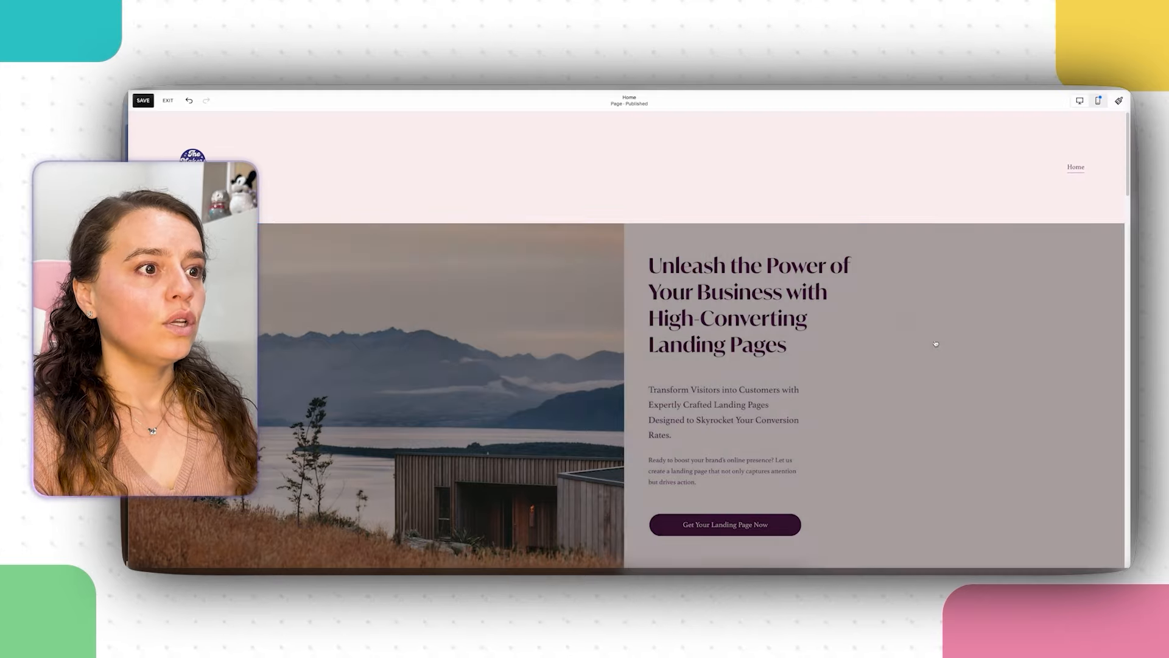
{"action": "scroll", "coordinate": [958, 374], "scroll_direction": "down", "scroll_amount": 1}
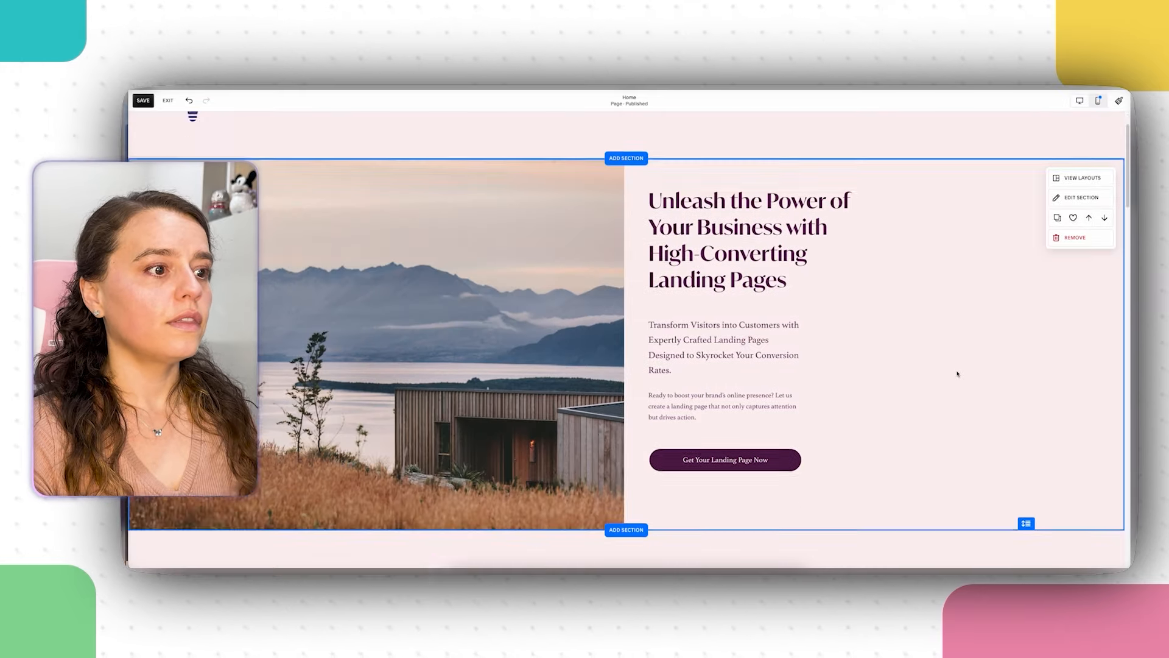
{"action": "scroll", "coordinate": [957, 374], "scroll_direction": "down", "scroll_amount": 10}
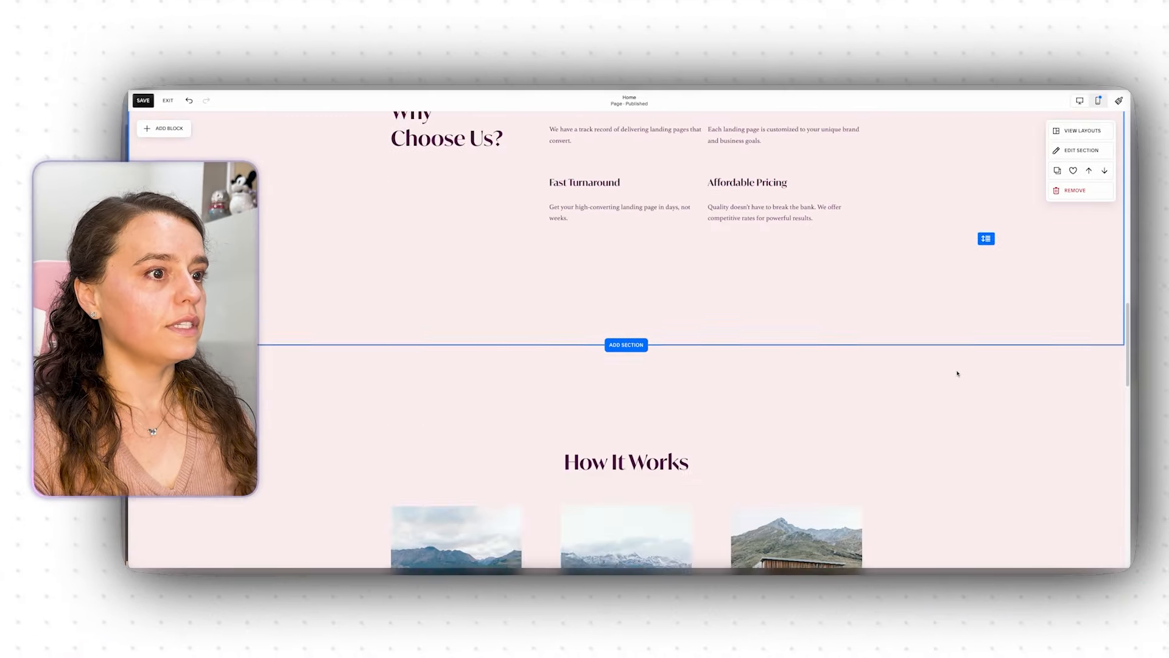
{"action": "scroll", "coordinate": [957, 374], "scroll_direction": "down", "scroll_amount": 10}
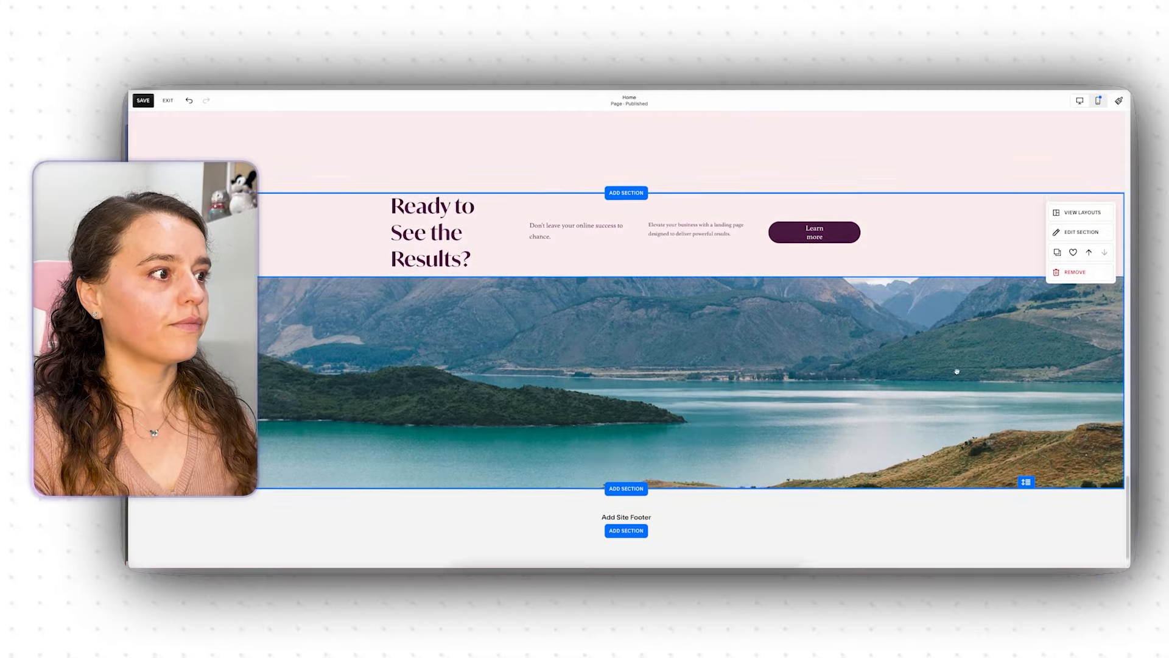
{"action": "scroll", "coordinate": [958, 371], "scroll_direction": "down", "scroll_amount": 1}
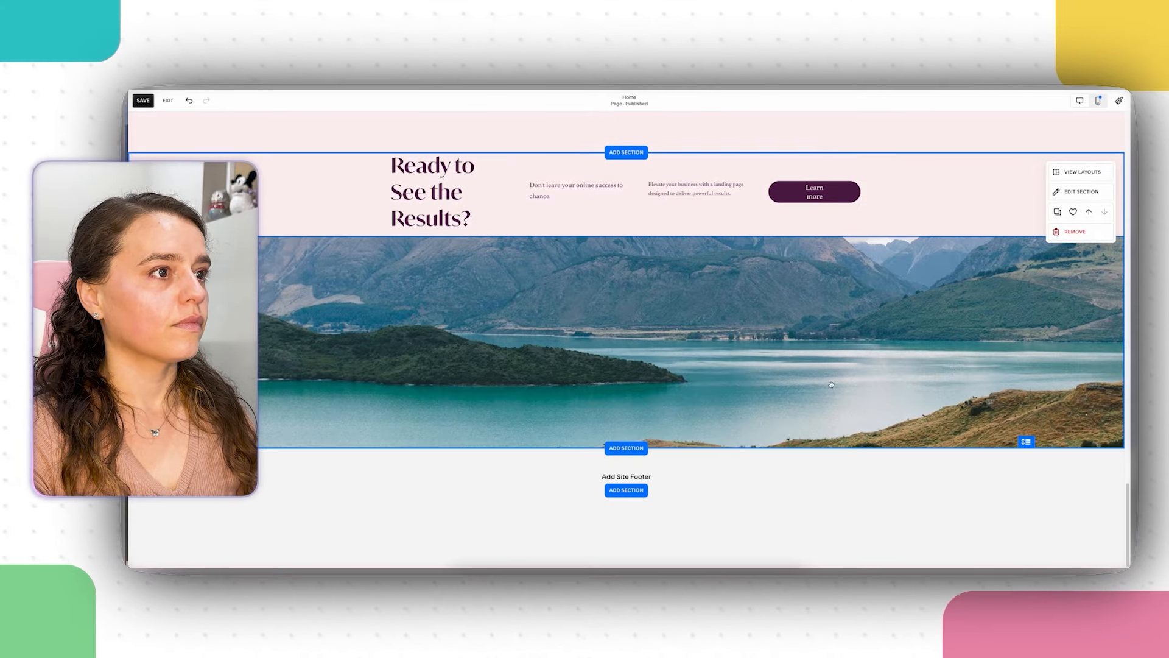
Step: Undo the text change to the 'Ready to See the Results?' heading and scroll back to the hero
{"action": "left_click", "coordinate": [530, 301]}
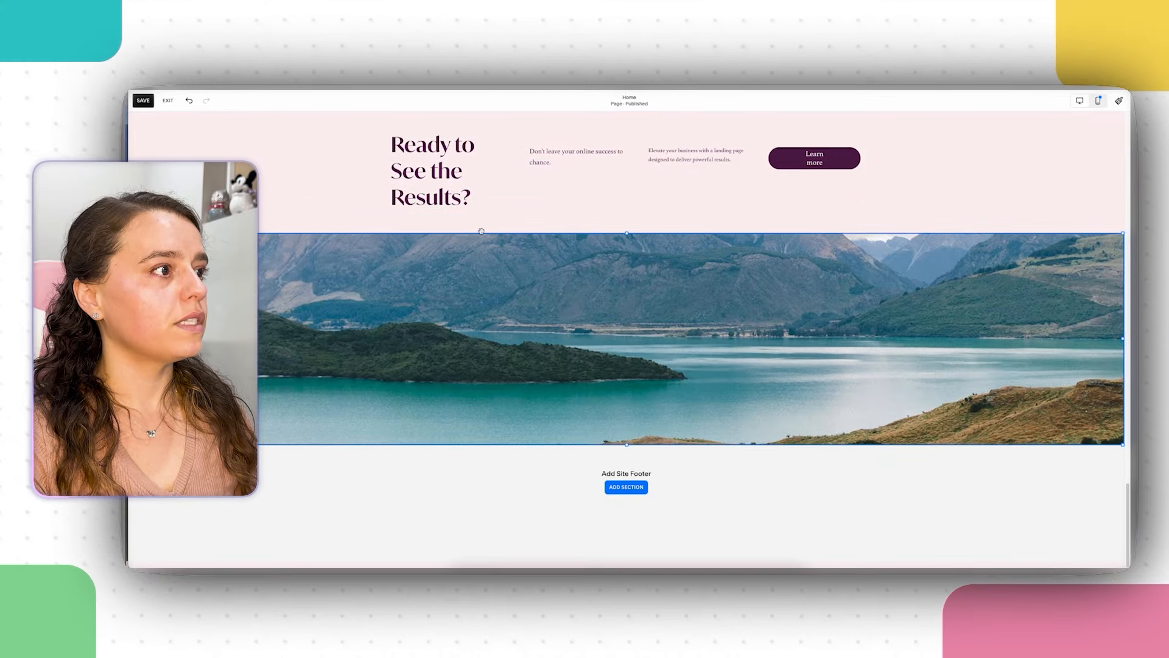
{"action": "left_click", "coordinate": [454, 189]}
{"action": "double_click", "coordinate": [454, 189]}
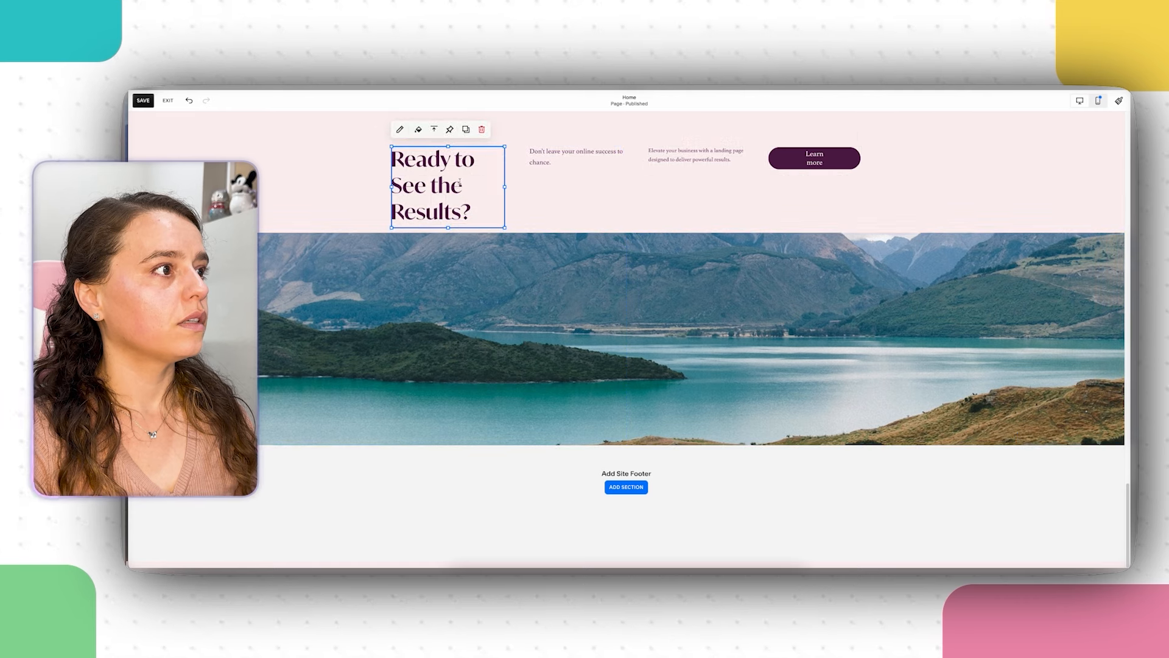
{"action": "left_click_drag", "start_coordinate": [456, 183], "coordinate": [547, 195]}
{"action": "left_click", "coordinate": [547, 195]}
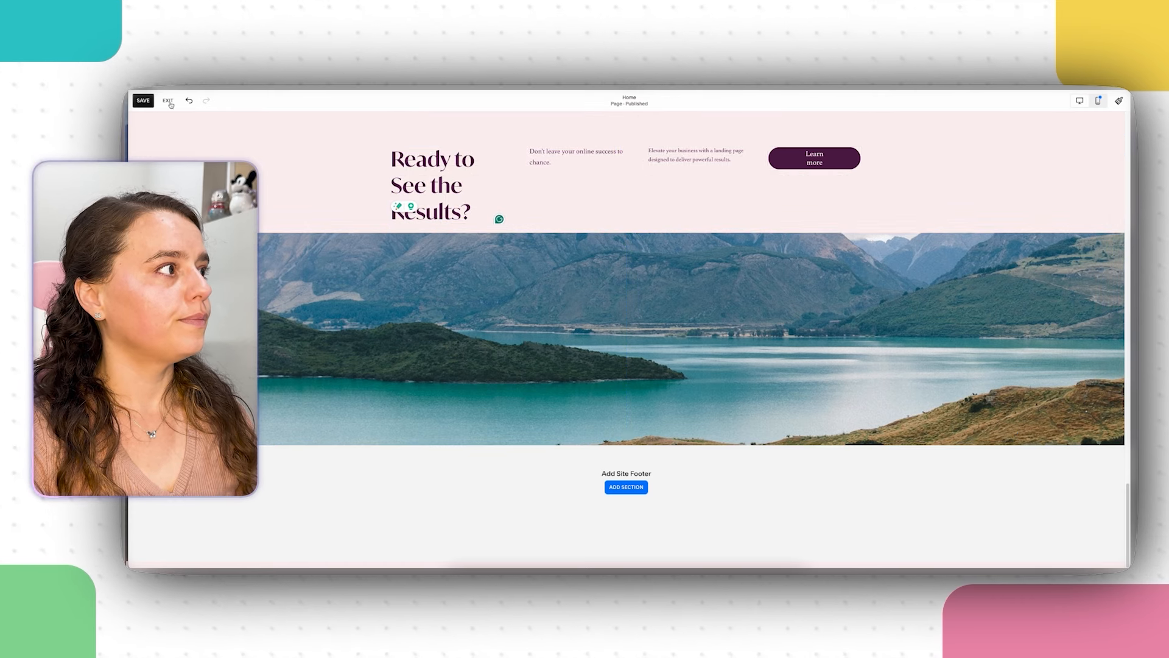
{"action": "left_click", "coordinate": [190, 101]}
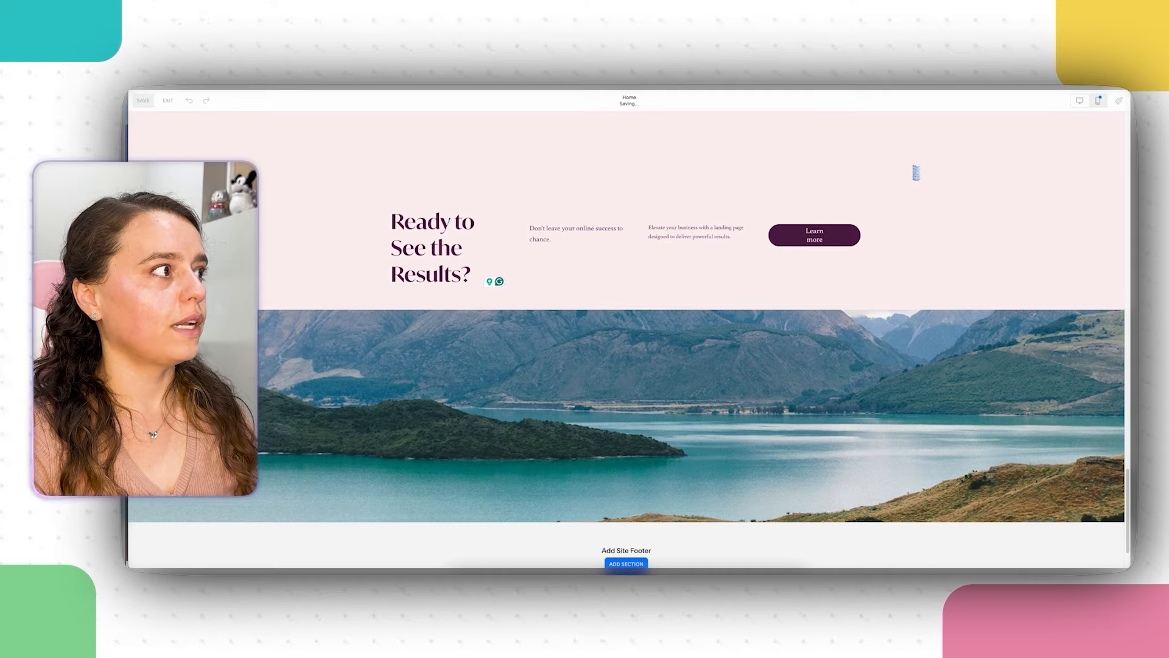
{"action": "scroll", "coordinate": [1013, 200], "scroll_direction": "up", "scroll_amount": 1}
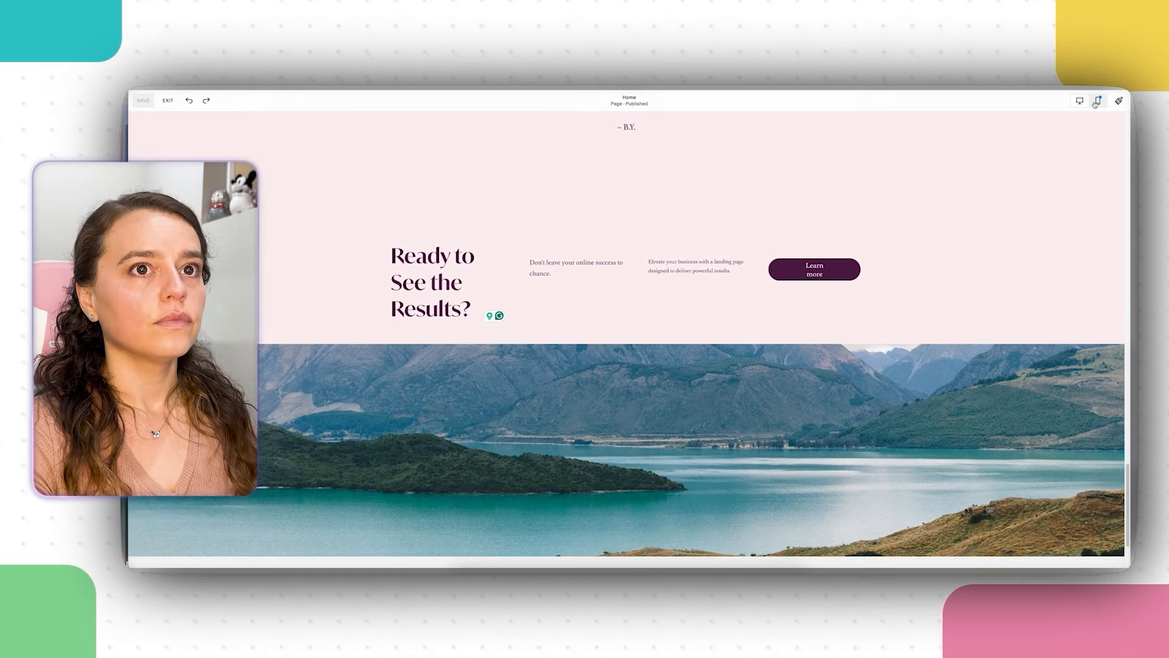
{"action": "scroll", "coordinate": [1005, 268], "scroll_direction": "up", "scroll_amount": 15}
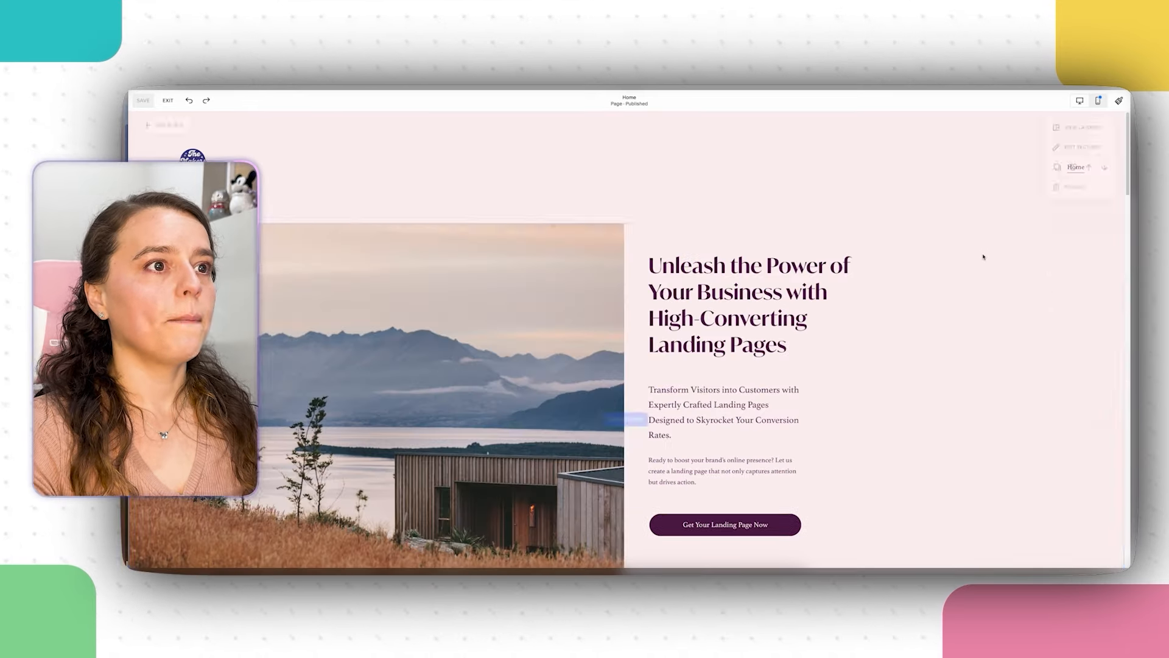
Step: In mobile view, widen the hero heading and shorten the heading and both paragraph boxes
{"action": "left_click", "coordinate": [1099, 100]}
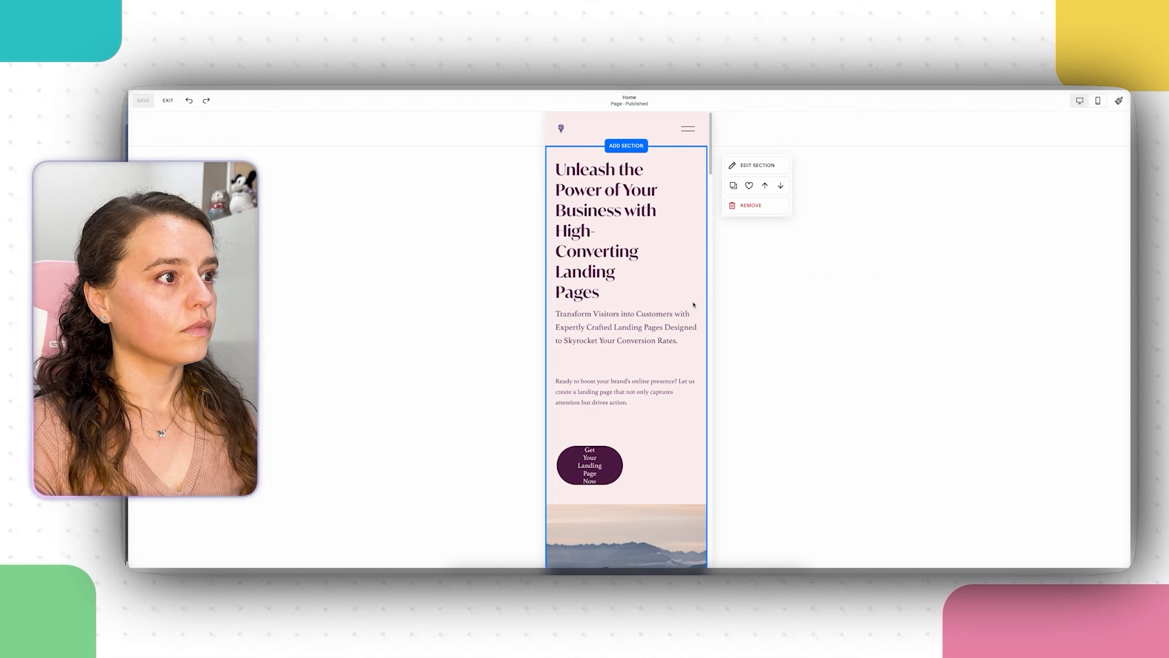
{"action": "left_click", "coordinate": [630, 244]}
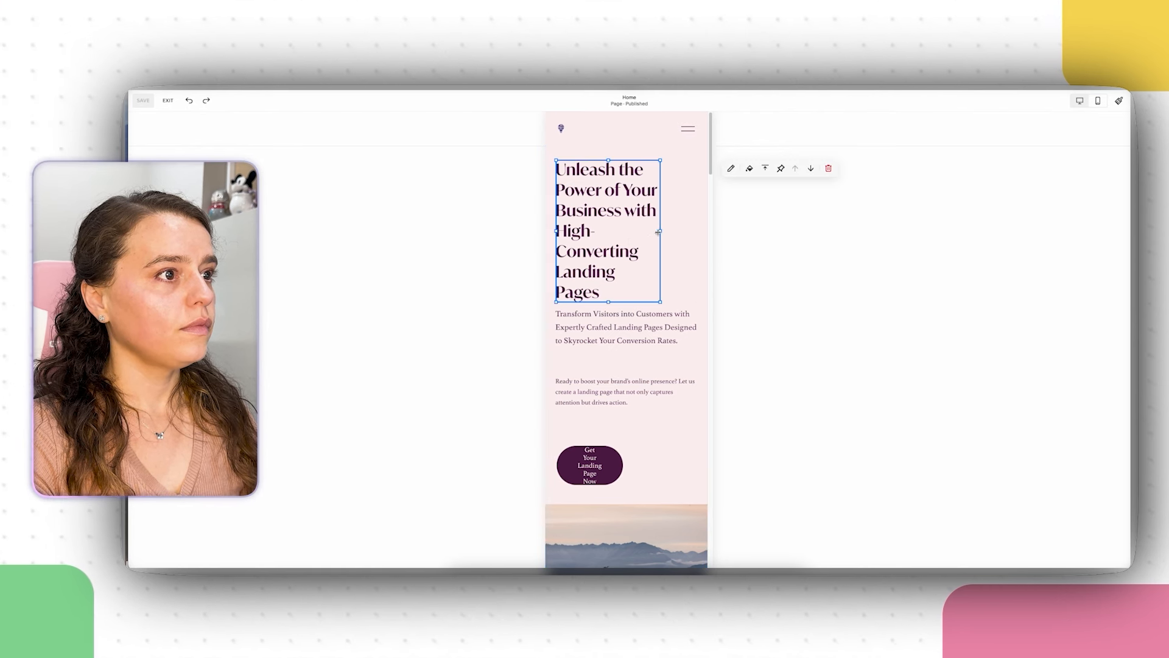
{"action": "left_click_drag", "start_coordinate": [660, 230], "coordinate": [677, 237]}
{"action": "mouse_move", "coordinate": [694, 238]}
{"action": "left_mouse_down"}
{"action": "mouse_move", "coordinate": [707, 239]}
{"action": "mouse_move", "coordinate": [694, 238]}
{"action": "left_mouse_up"}
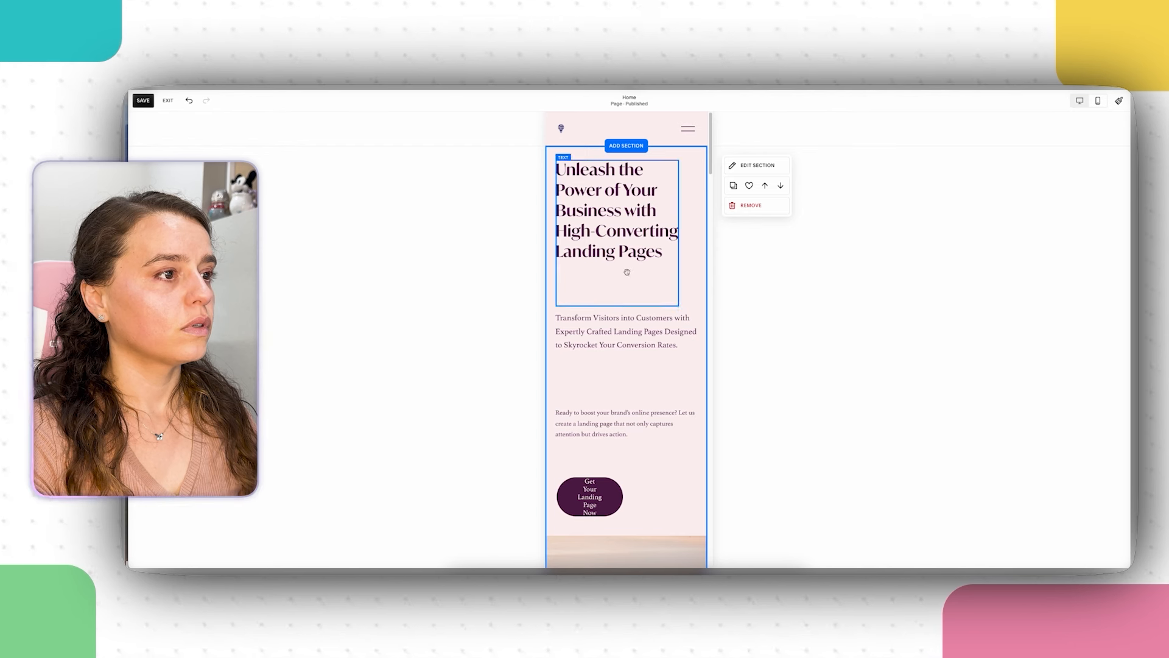
{"action": "left_click_drag", "start_coordinate": [617, 306], "coordinate": [616, 277]}
{"action": "left_click", "coordinate": [616, 377]}
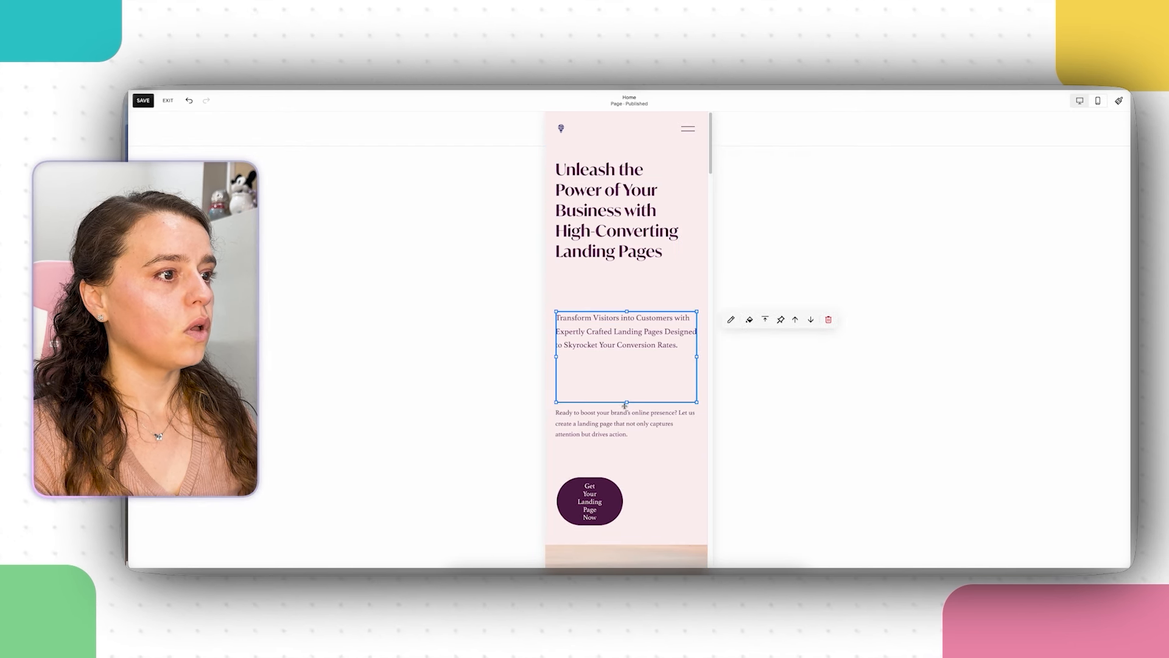
{"action": "left_click_drag", "start_coordinate": [625, 403], "coordinate": [627, 359]}
{"action": "left_click", "coordinate": [629, 469]}
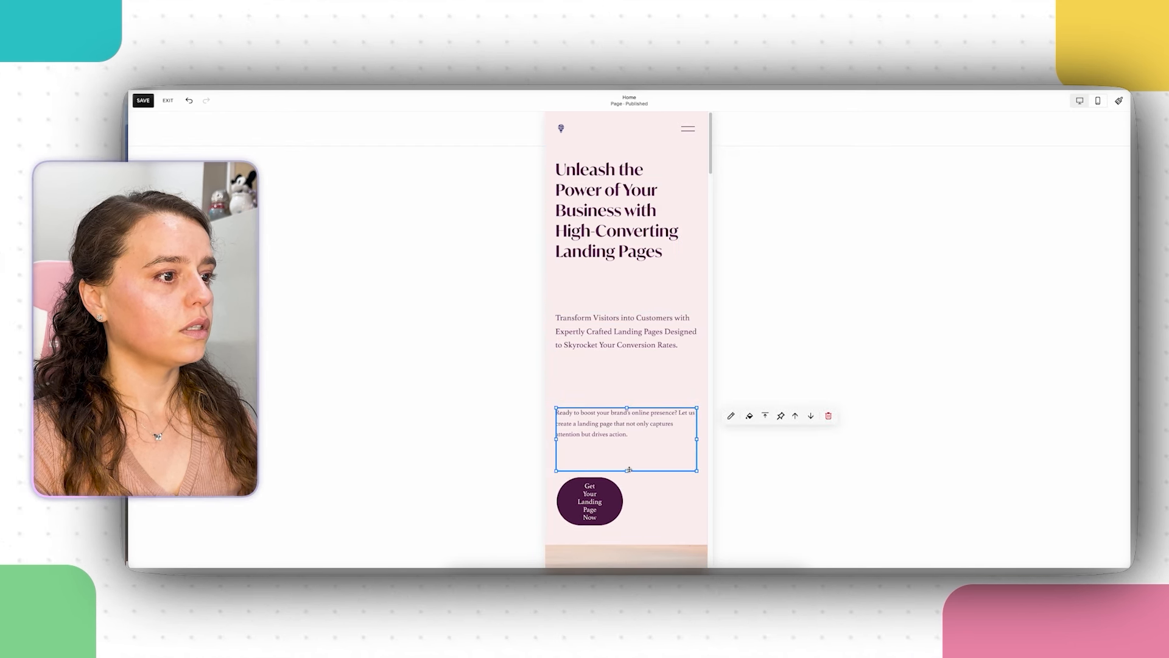
{"action": "left_click_drag", "start_coordinate": [628, 470], "coordinate": [629, 445]}
{"action": "left_click", "coordinate": [780, 403]}
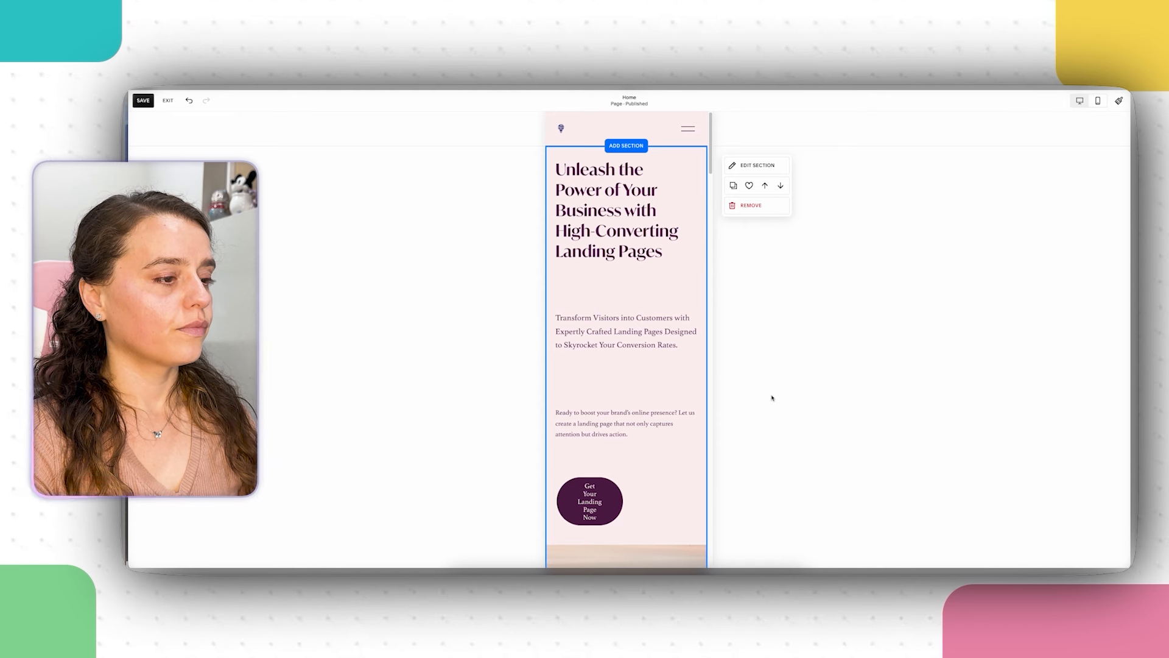
Step: Stretch the Get Your Landing Page Now button to full column width and move text and button up
{"action": "left_click", "coordinate": [613, 495]}
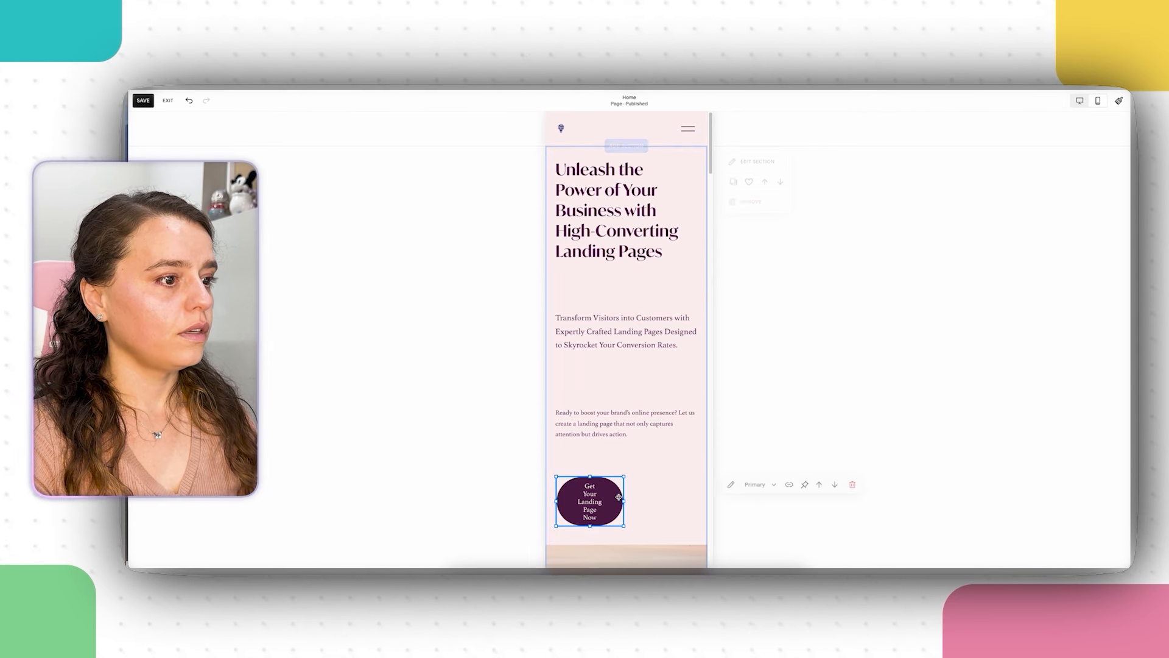
{"action": "left_click_drag", "start_coordinate": [624, 500], "coordinate": [704, 495]}
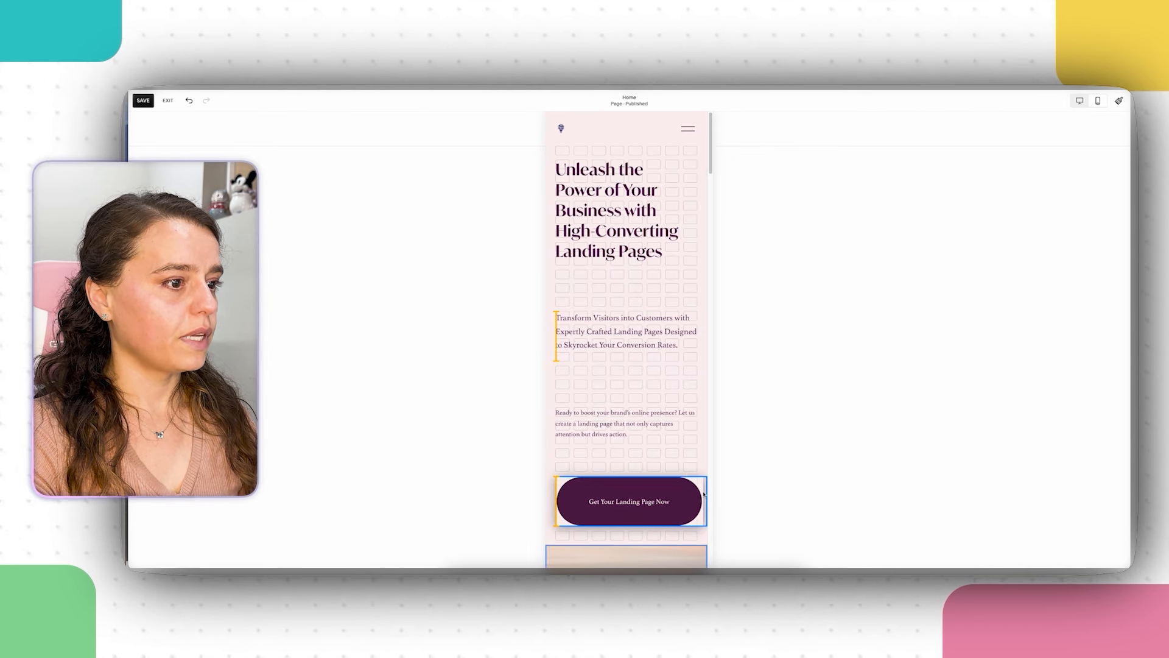
{"action": "left_click", "coordinate": [796, 423]}
{"action": "left_click_drag", "start_coordinate": [627, 501], "coordinate": [613, 318]}
{"action": "left_click", "coordinate": [614, 343]}
{"action": "left_click", "coordinate": [628, 406]}
{"action": "left_click_drag", "start_coordinate": [628, 405], "coordinate": [628, 380]}
{"action": "left_click_drag", "start_coordinate": [645, 470], "coordinate": [542, 437]}
Step: Move the Ready to boost text and the button up closer together
{"action": "left_click", "coordinate": [615, 306]}
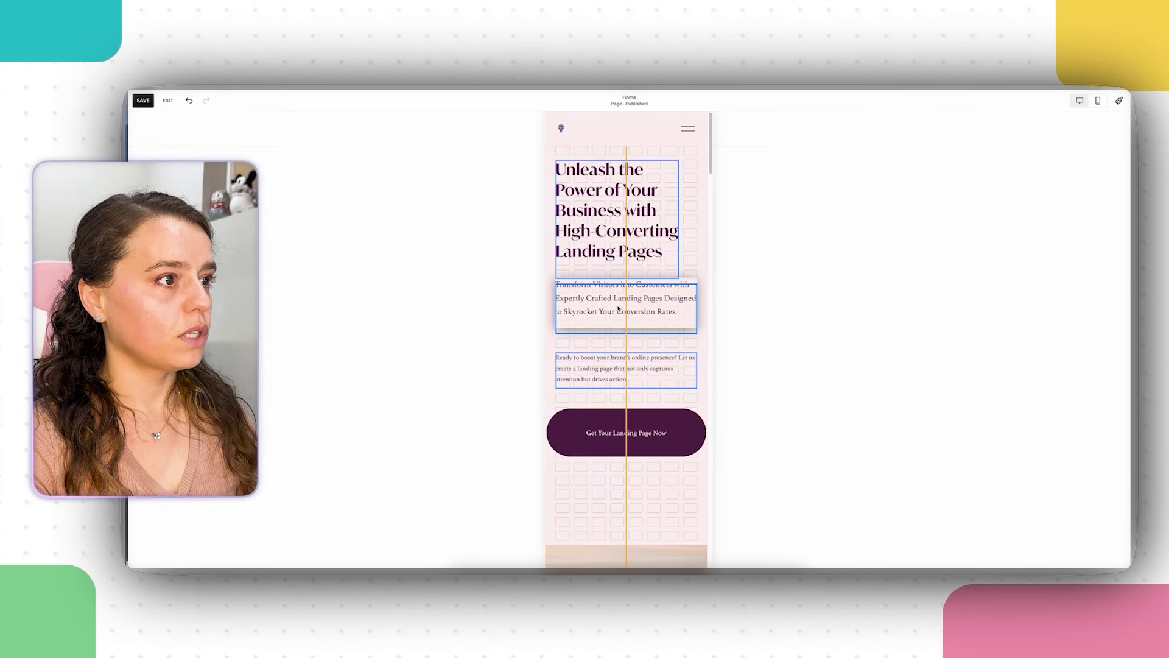
{"action": "left_click_drag", "start_coordinate": [627, 377], "coordinate": [627, 363]}
{"action": "left_click_drag", "start_coordinate": [670, 443], "coordinate": [670, 415]}
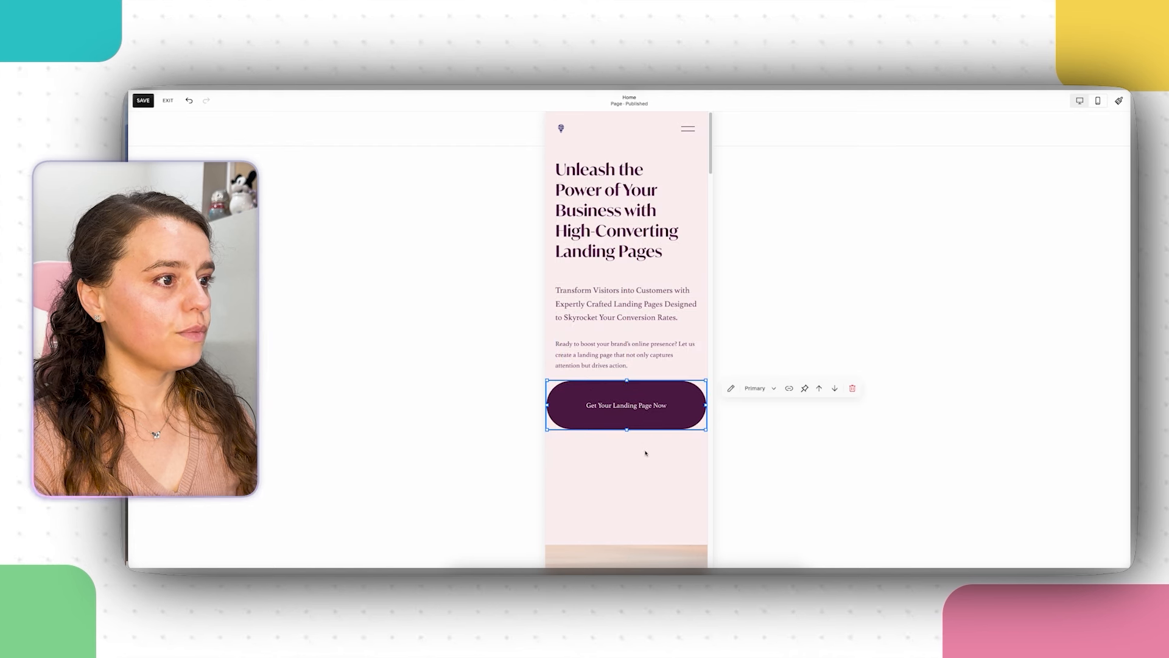
{"action": "left_click", "coordinate": [606, 319]}
{"action": "double_click", "coordinate": [618, 301]}
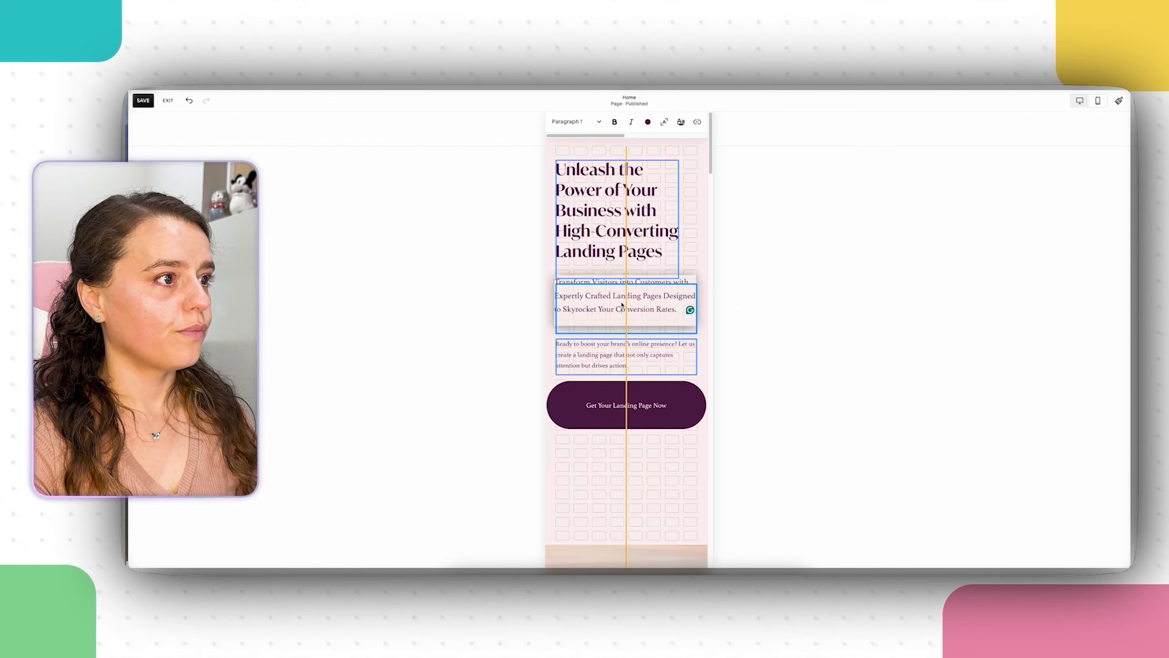
{"action": "left_click", "coordinate": [504, 237]}
{"action": "left_click", "coordinate": [617, 275]}
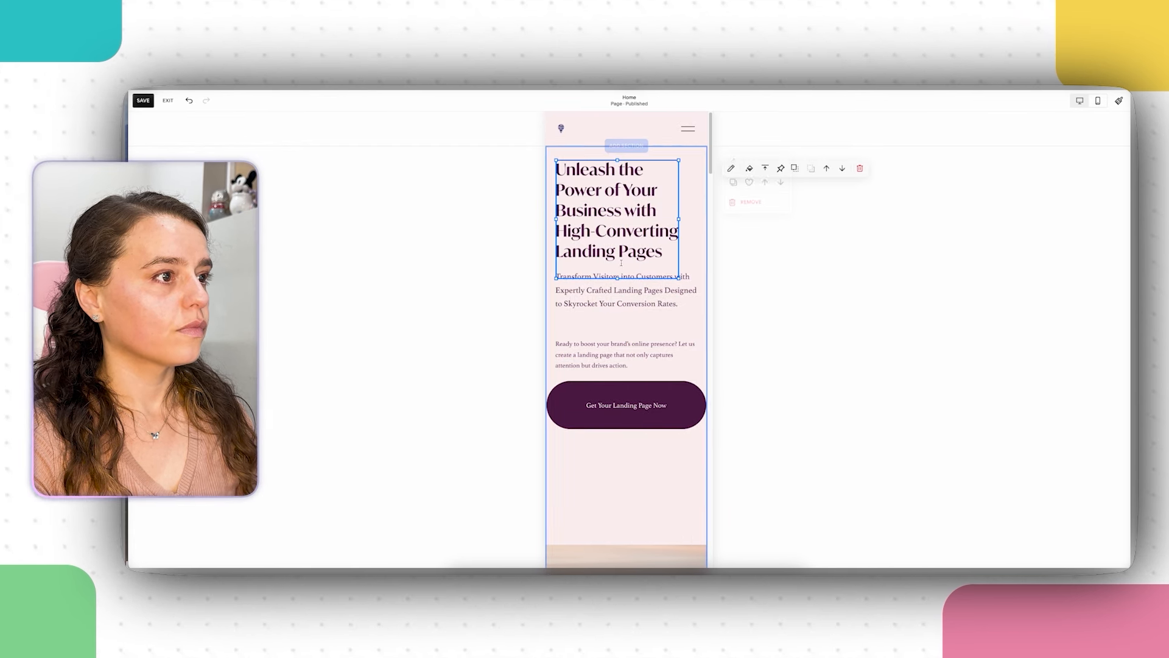
{"action": "left_click", "coordinate": [476, 331]}
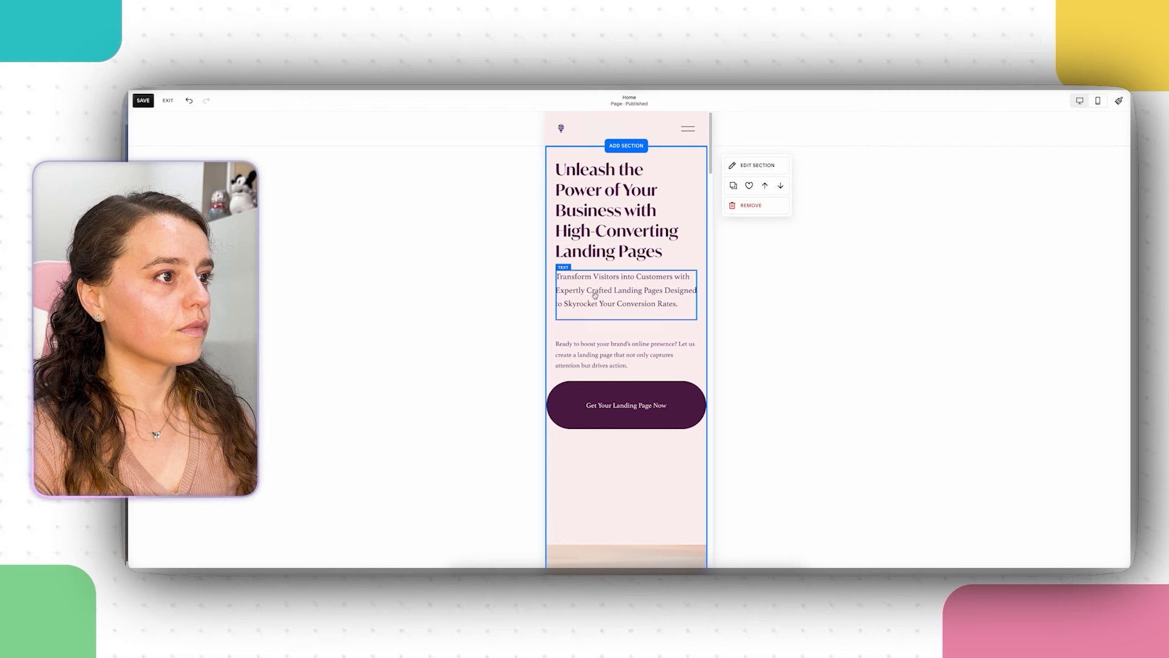
Step: Lower the Transform Visitors text, Ready to boost text and button by a grid row or two each
{"action": "left_click_drag", "start_coordinate": [595, 295], "coordinate": [622, 338]}
{"action": "left_click", "coordinate": [514, 327]}
{"action": "left_click", "coordinate": [573, 302]}
{"action": "left_click_drag", "start_coordinate": [626, 421], "coordinate": [636, 449]}
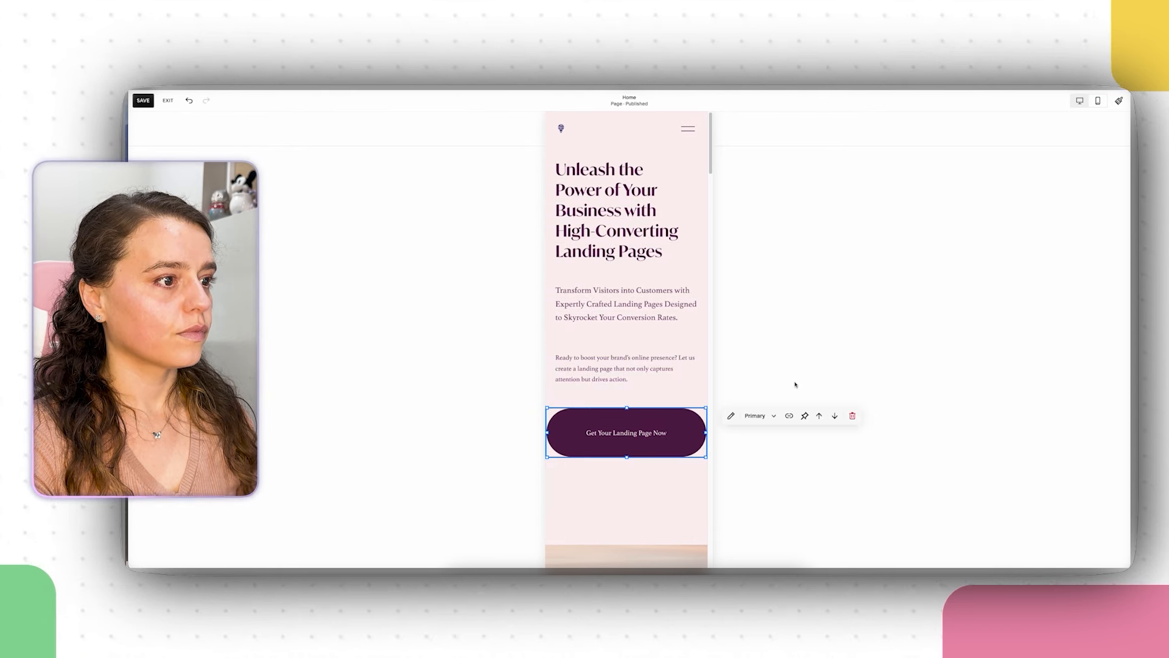
{"action": "left_click", "coordinate": [787, 366]}
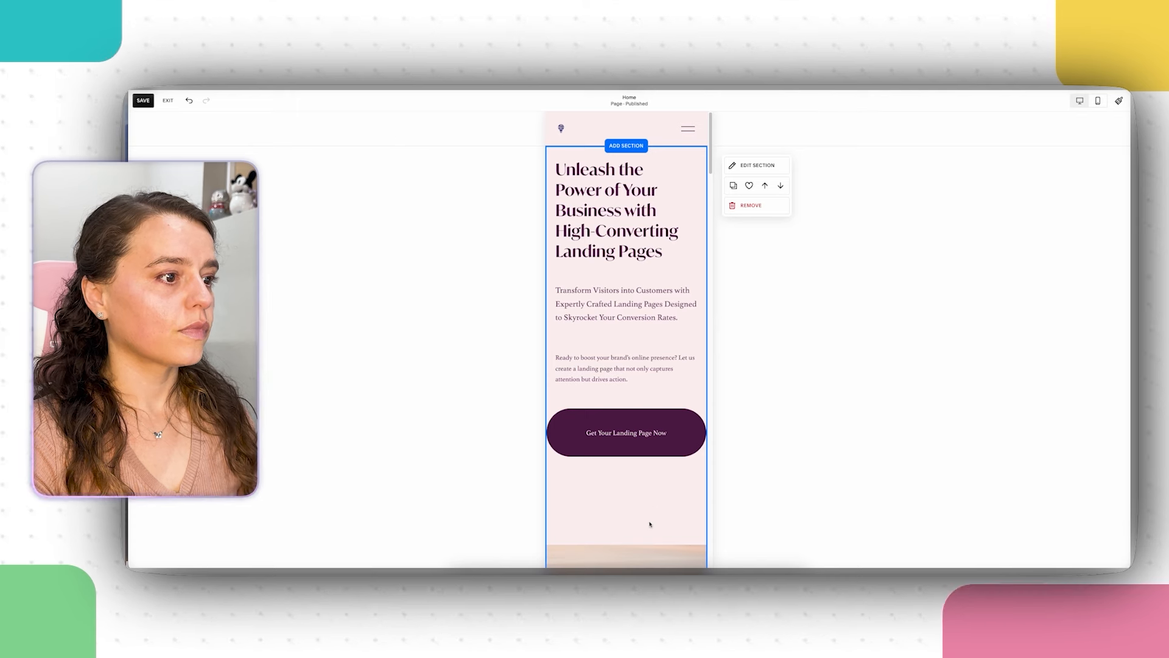
{"action": "left_click", "coordinate": [637, 451]}
{"action": "left_click", "coordinate": [634, 495]}
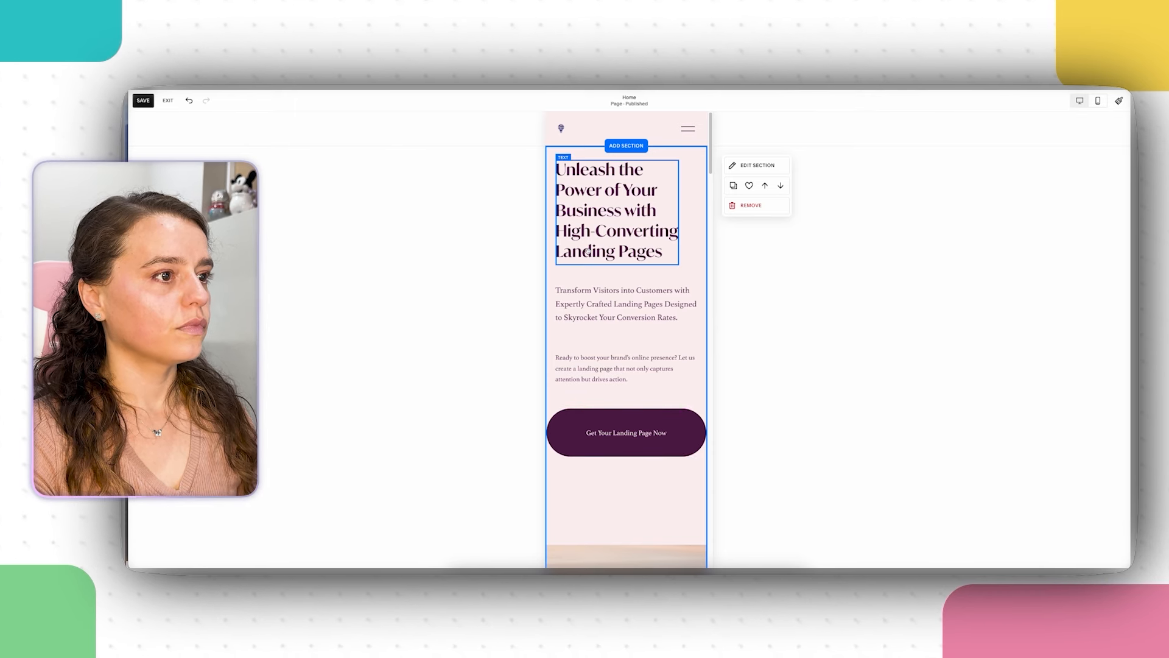
Step: Move the landscape image up directly beneath the Get Your Landing Page Now button
{"action": "scroll", "coordinate": [585, 244], "scroll_direction": "down", "scroll_amount": 3}
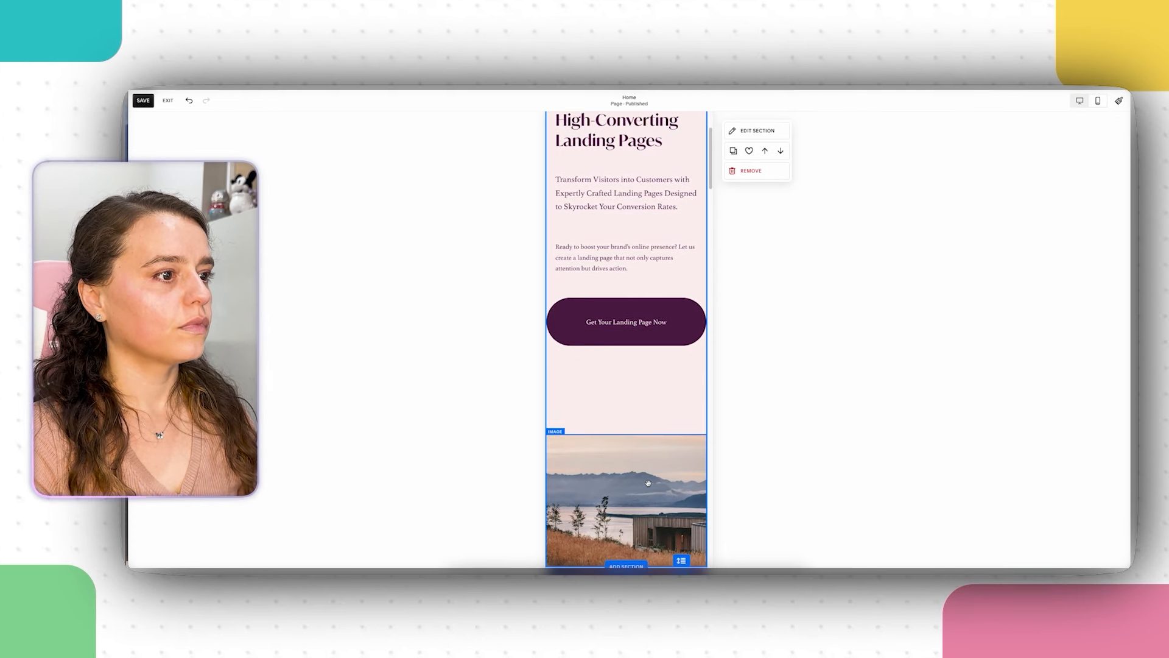
{"action": "left_click_drag", "start_coordinate": [628, 460], "coordinate": [647, 417]}
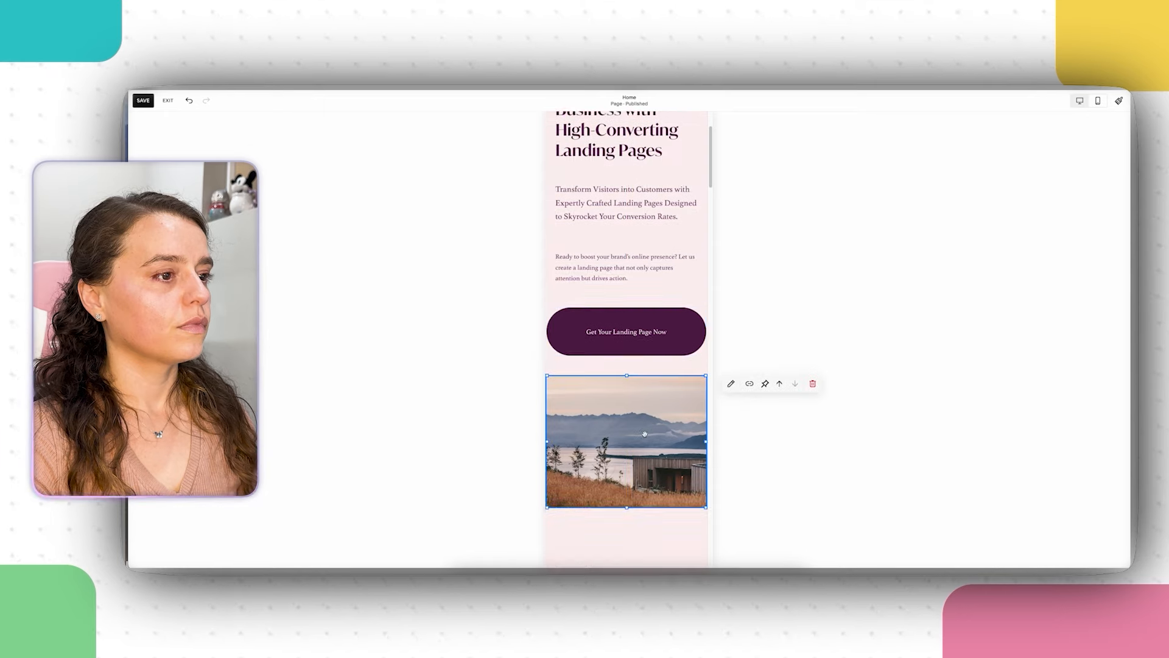
{"action": "scroll", "coordinate": [646, 426], "scroll_direction": "up", "scroll_amount": 2}
{"action": "scroll", "coordinate": [638, 419], "scroll_direction": "down", "scroll_amount": 7}
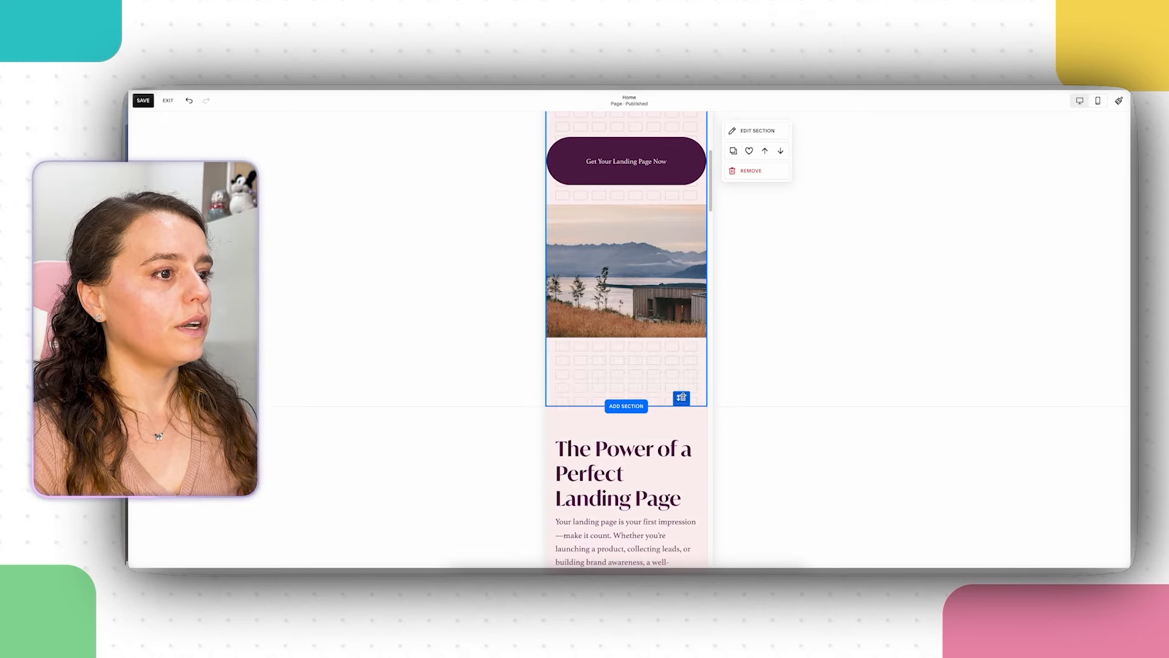
{"action": "scroll", "coordinate": [708, 335], "scroll_direction": "down", "scroll_amount": 2}
{"action": "scroll", "coordinate": [707, 335], "scroll_direction": "up", "scroll_amount": 8}
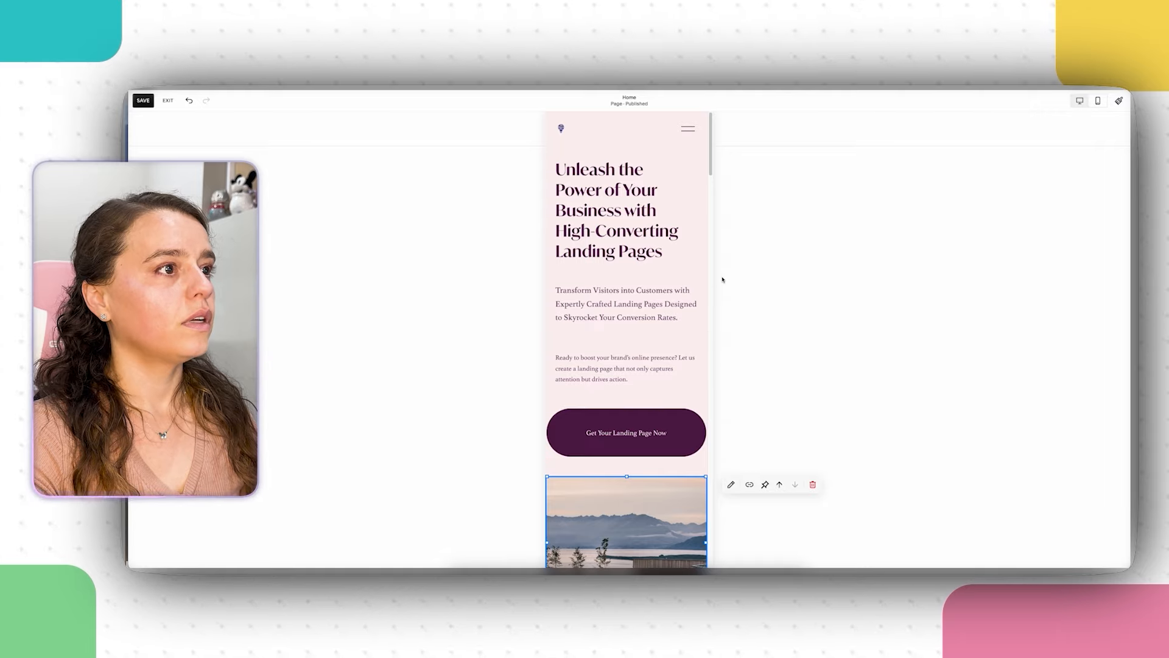
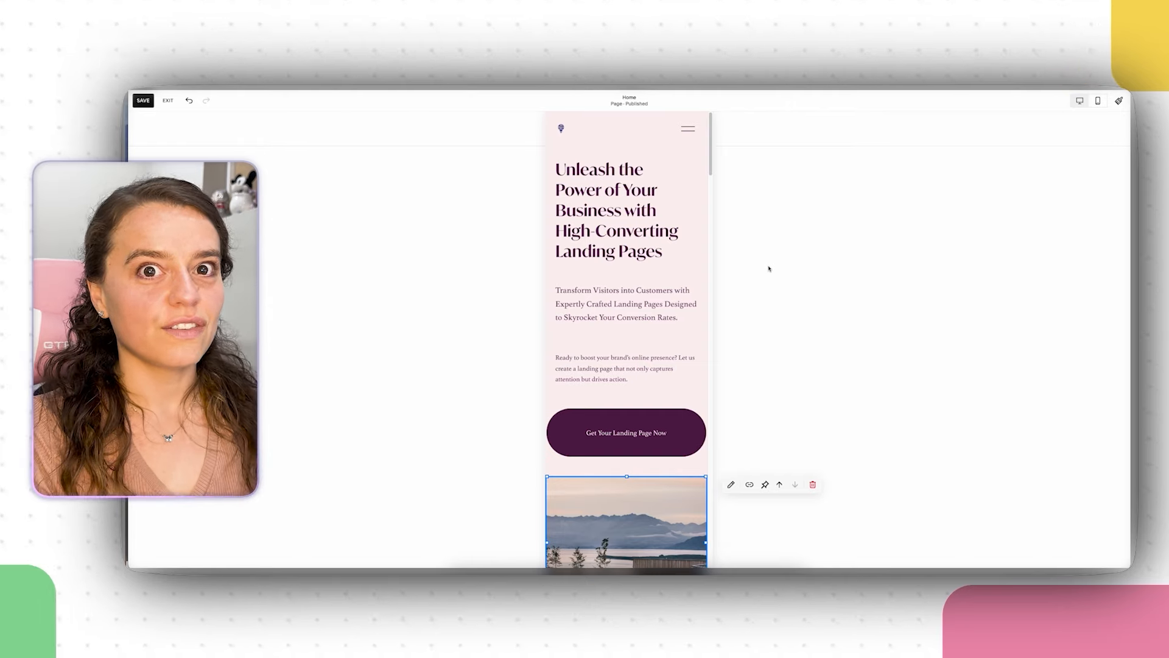
Step: Nudge the accordion block down and shorten it to fit its rows
{"action": "scroll", "coordinate": [640, 429], "scroll_direction": "down", "scroll_amount": 4}
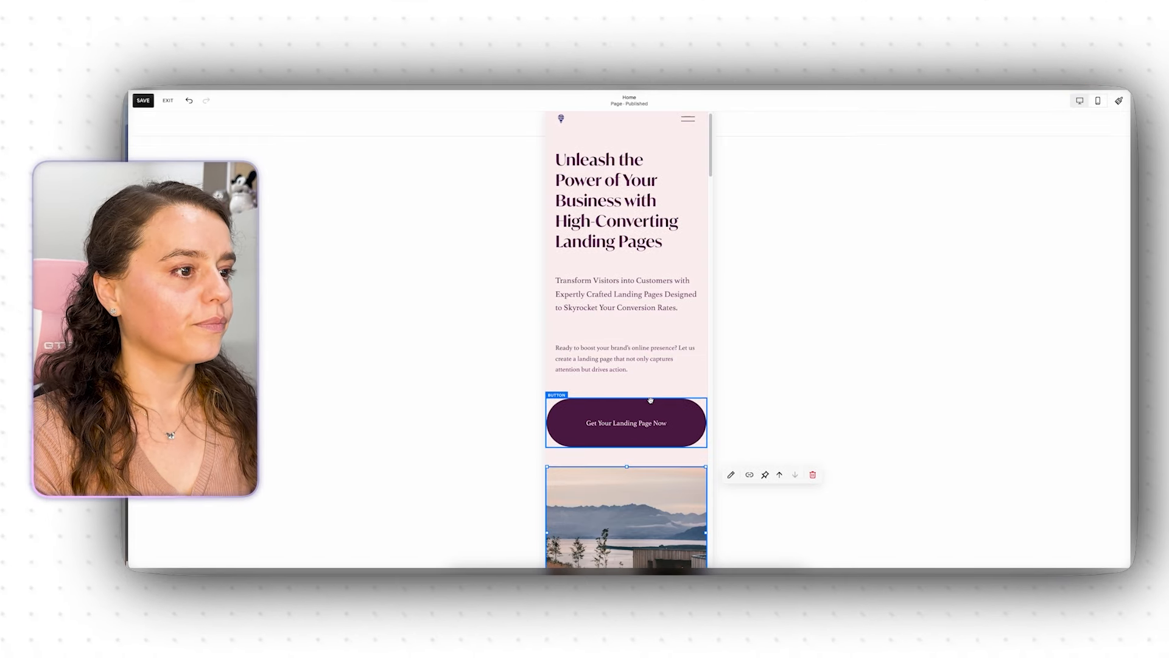
{"action": "scroll", "coordinate": [670, 429], "scroll_direction": "down", "scroll_amount": 6}
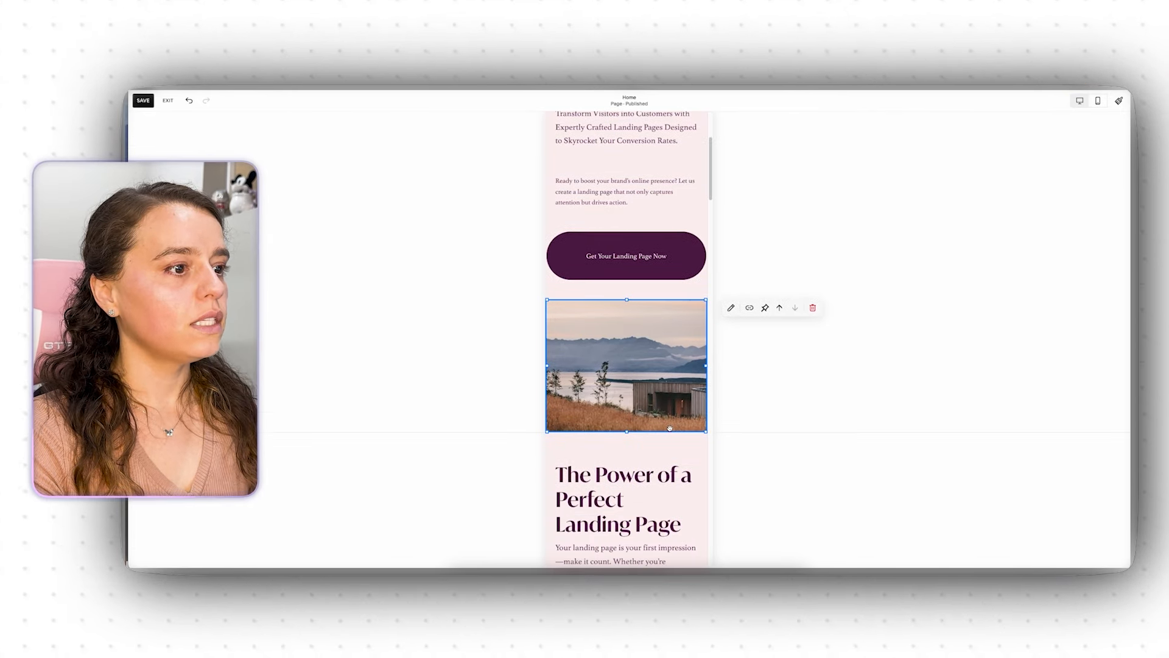
{"action": "scroll", "coordinate": [657, 414], "scroll_direction": "down", "scroll_amount": 3}
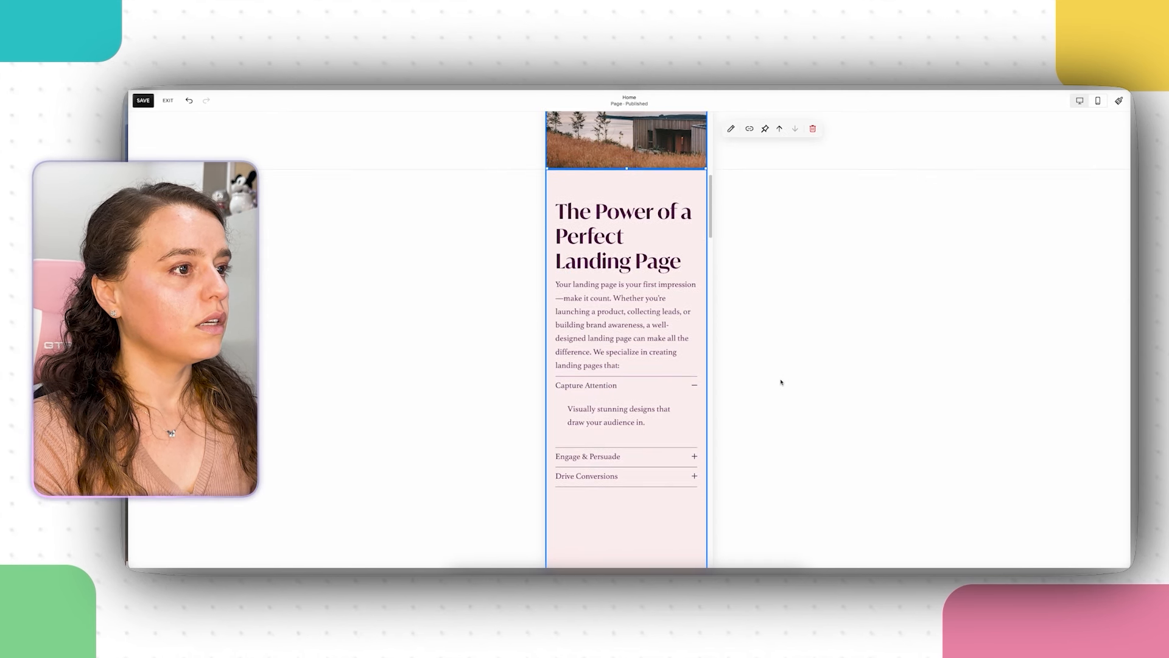
{"action": "scroll", "coordinate": [781, 383], "scroll_direction": "down", "scroll_amount": 2}
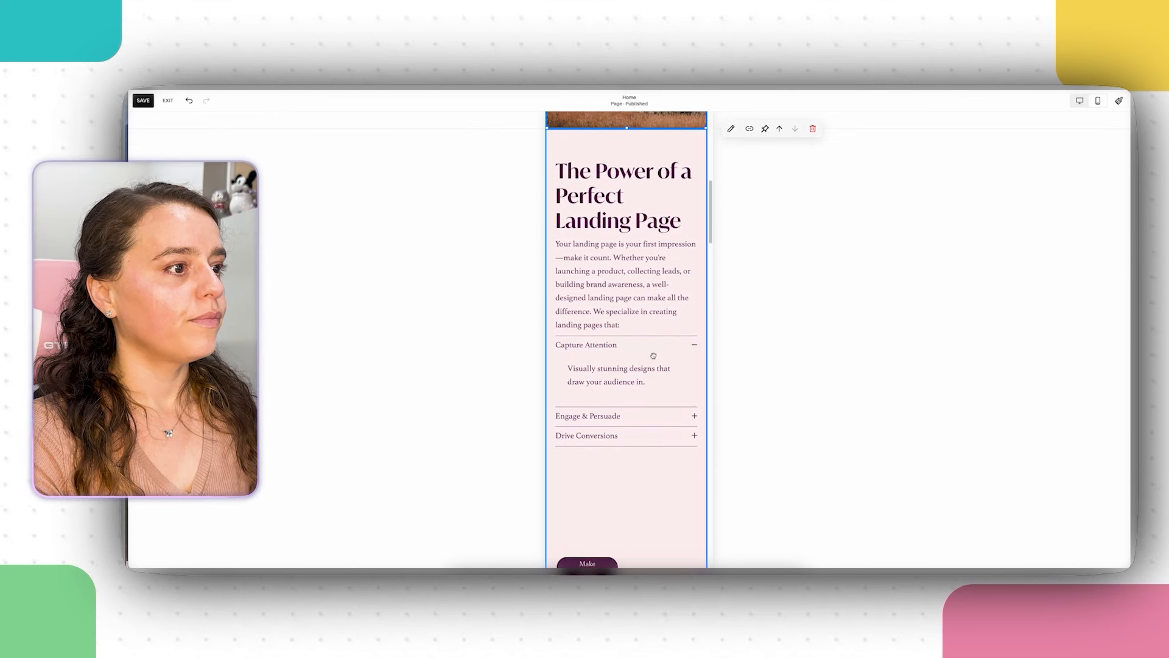
{"action": "scroll", "coordinate": [643, 366], "scroll_direction": "down", "scroll_amount": 3}
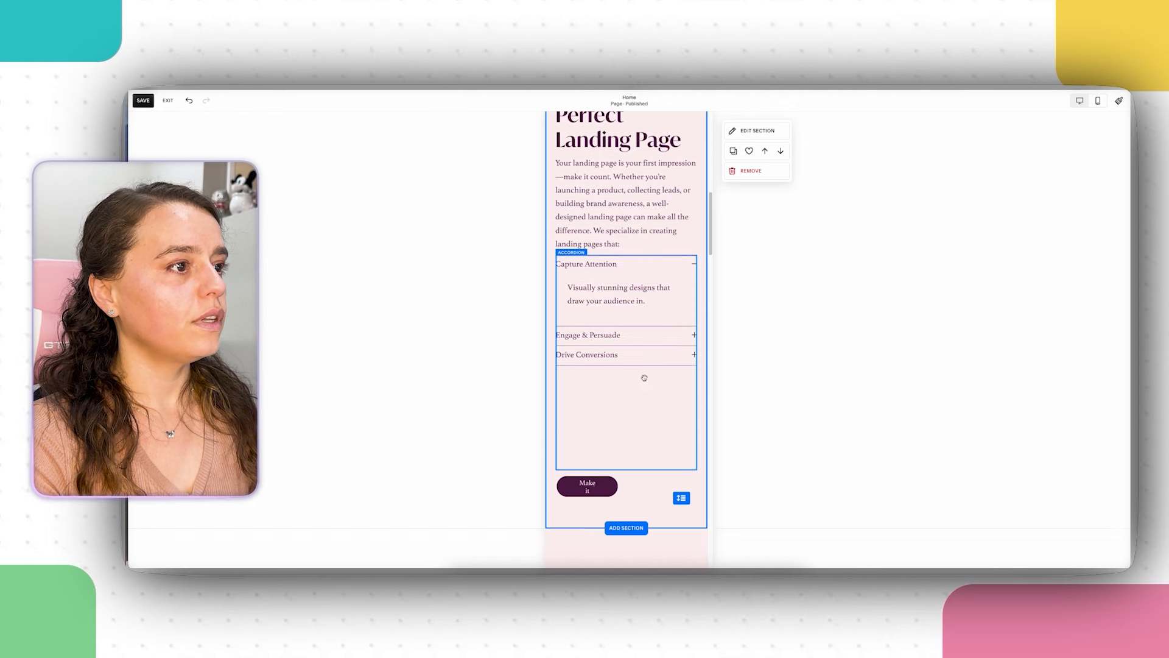
{"action": "left_click_drag", "start_coordinate": [620, 302], "coordinate": [627, 332]}
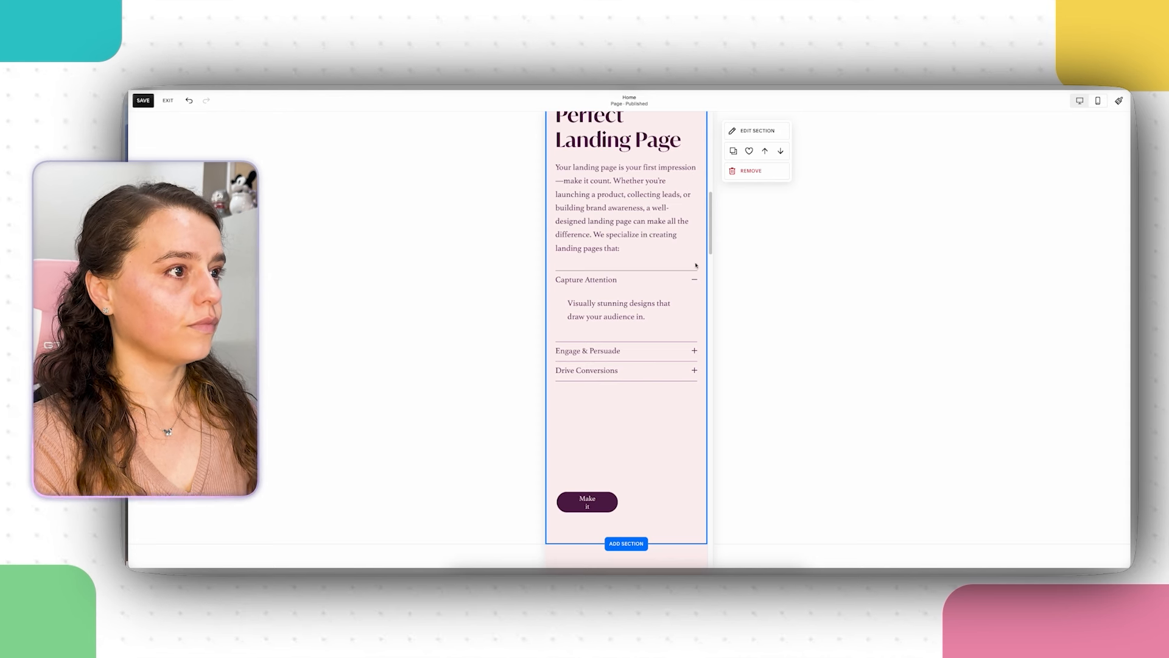
{"action": "scroll", "coordinate": [634, 449], "scroll_direction": "down", "scroll_amount": 1}
{"action": "left_click", "coordinate": [624, 467]}
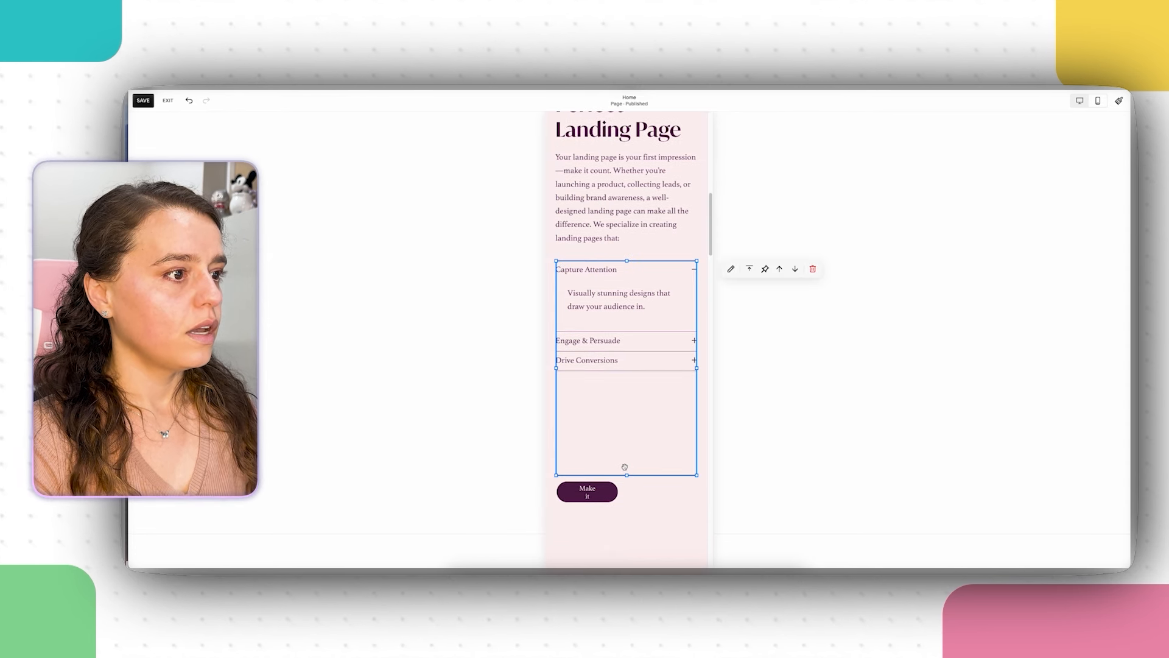
{"action": "left_click_drag", "start_coordinate": [628, 477], "coordinate": [622, 379]}
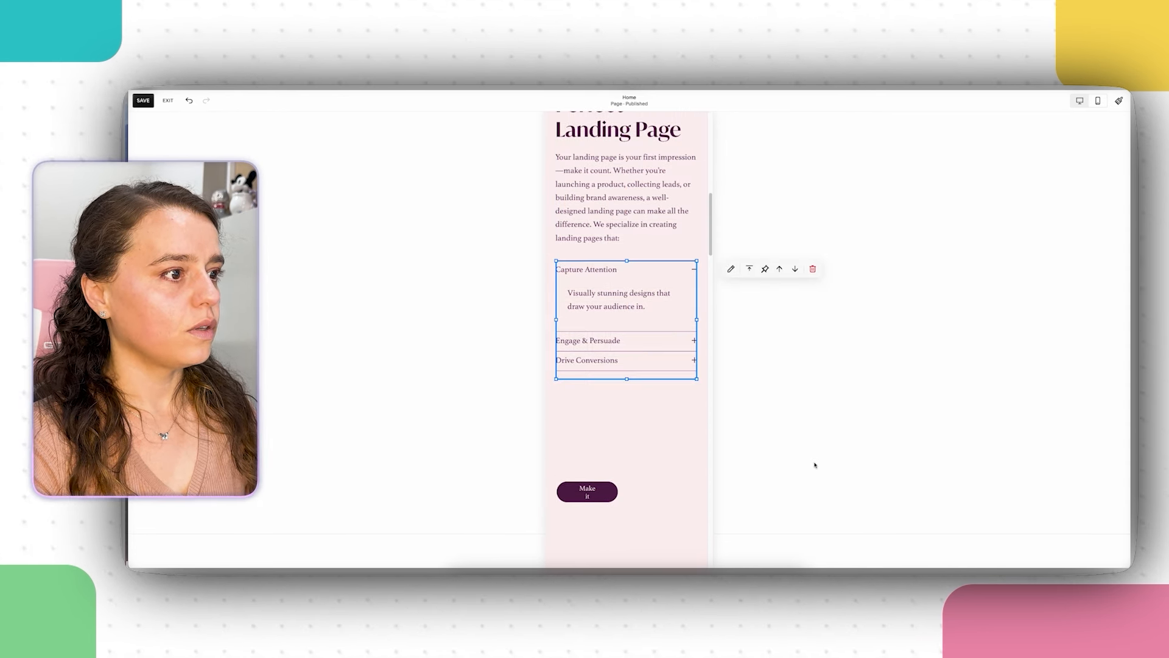
Step: Widen the Make it button beneath the accordion
{"action": "left_click", "coordinate": [609, 492]}
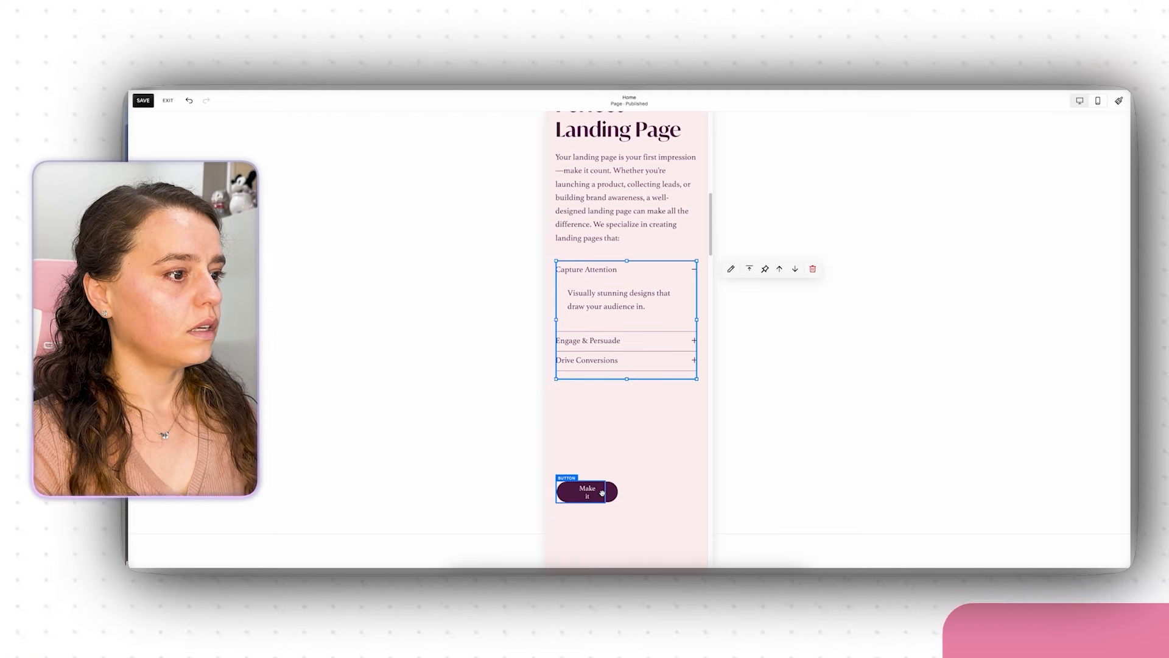
{"action": "left_click_drag", "start_coordinate": [617, 491], "coordinate": [638, 392]}
{"action": "scroll", "coordinate": [693, 501], "scroll_direction": "down", "scroll_amount": 1}
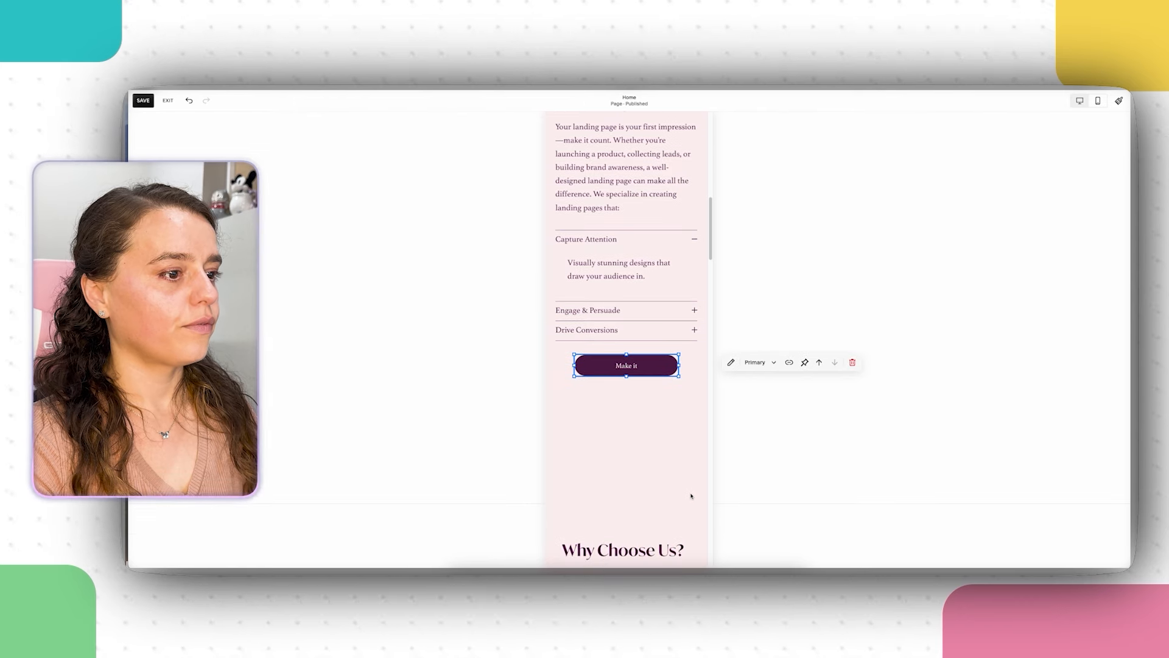
{"action": "left_click", "coordinate": [692, 491]}
Step: Shorten the landing-page section and shrink the Proven Success text block to its content
{"action": "left_click_drag", "start_coordinate": [687, 471], "coordinate": [680, 366]}
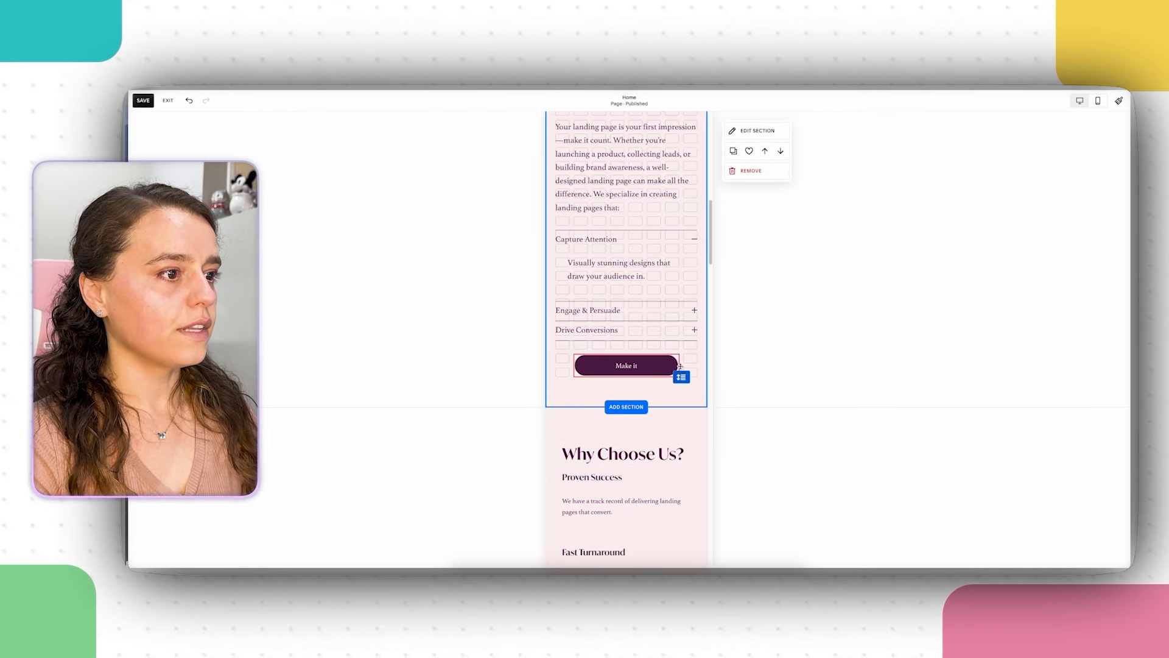
{"action": "scroll", "coordinate": [666, 364], "scroll_direction": "down", "scroll_amount": 6}
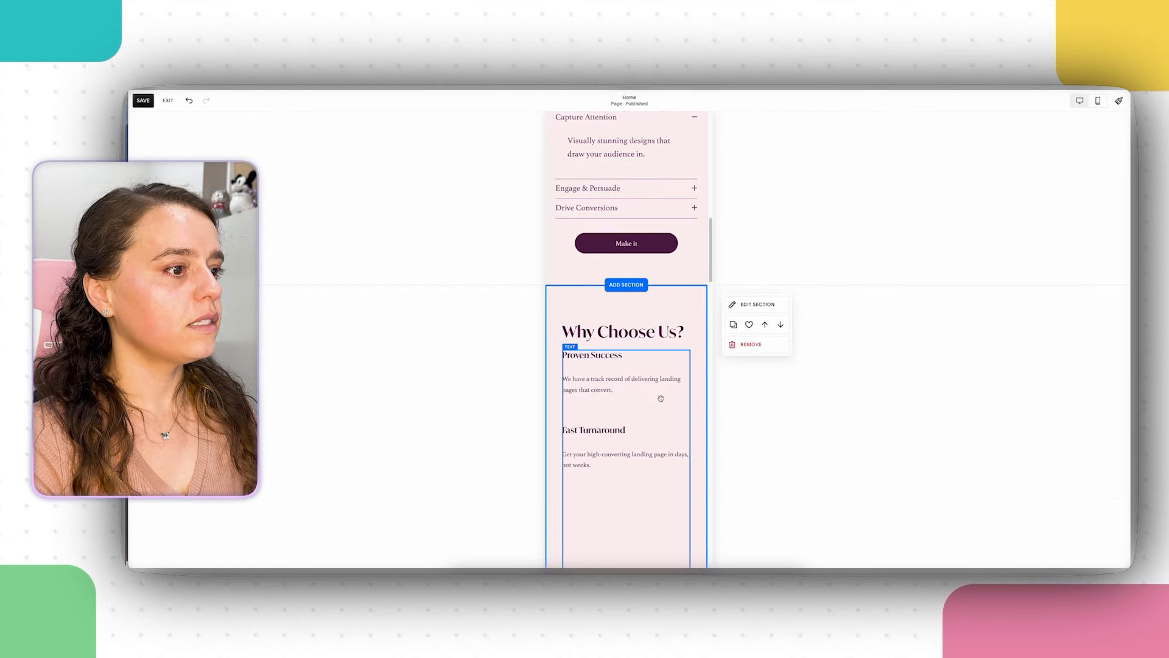
{"action": "left_click", "coordinate": [605, 397]}
{"action": "scroll", "coordinate": [604, 394], "scroll_direction": "down", "scroll_amount": 1}
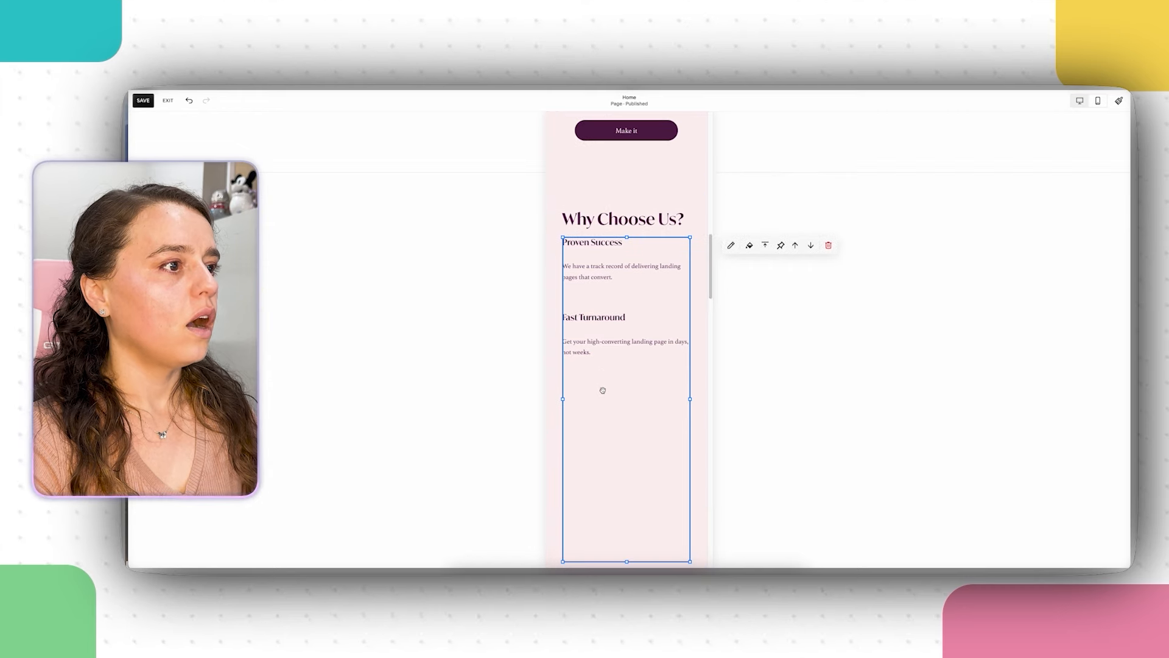
{"action": "left_click_drag", "start_coordinate": [627, 561], "coordinate": [622, 368]}
Step: Move the Tailored to You text up under Fast Turnaround and resize it
{"action": "scroll", "coordinate": [621, 381], "scroll_direction": "down", "scroll_amount": 3}
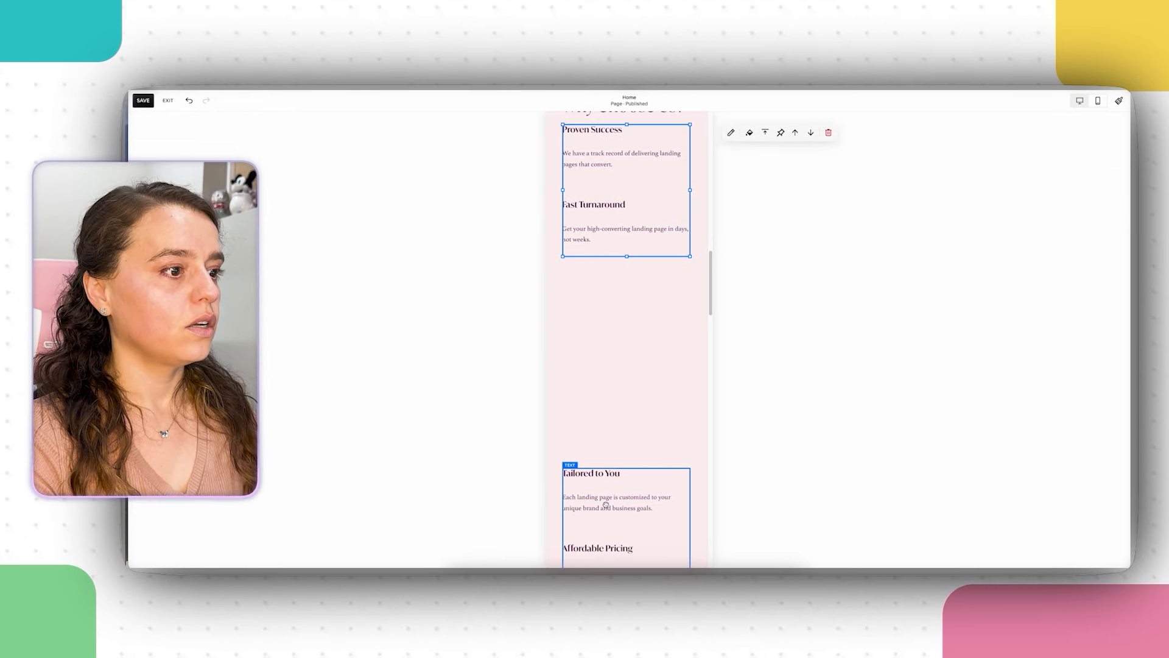
{"action": "left_click_drag", "start_coordinate": [607, 506], "coordinate": [609, 298]}
{"action": "scroll", "coordinate": [622, 366], "scroll_direction": "down", "scroll_amount": 4}
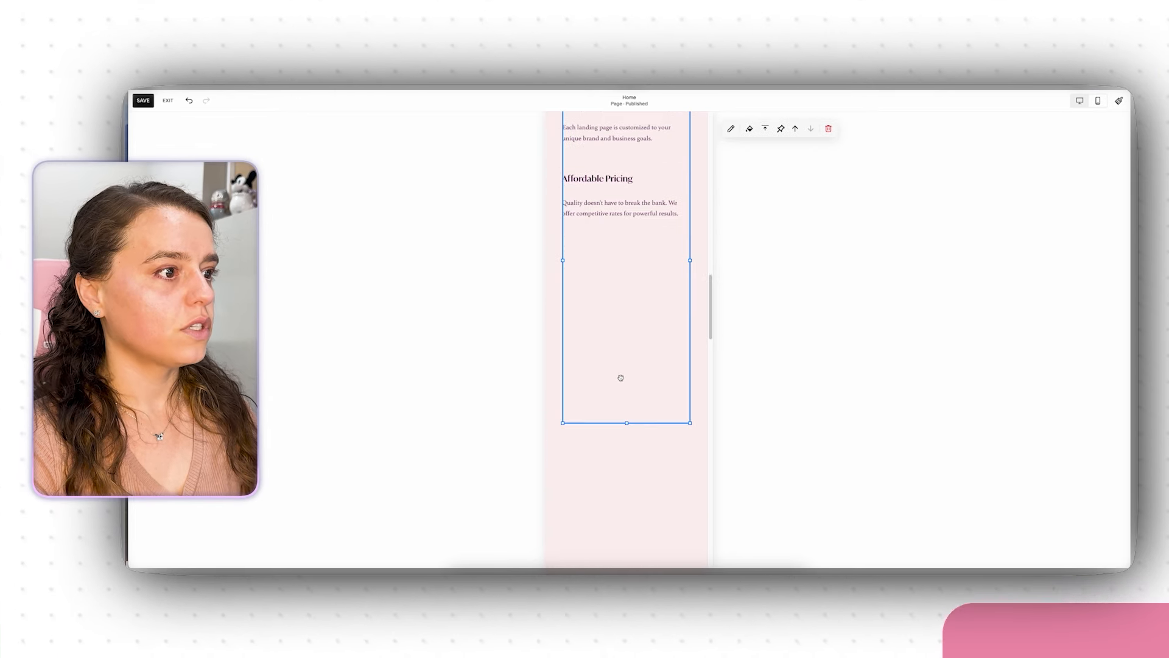
{"action": "left_click_drag", "start_coordinate": [627, 418], "coordinate": [606, 225]}
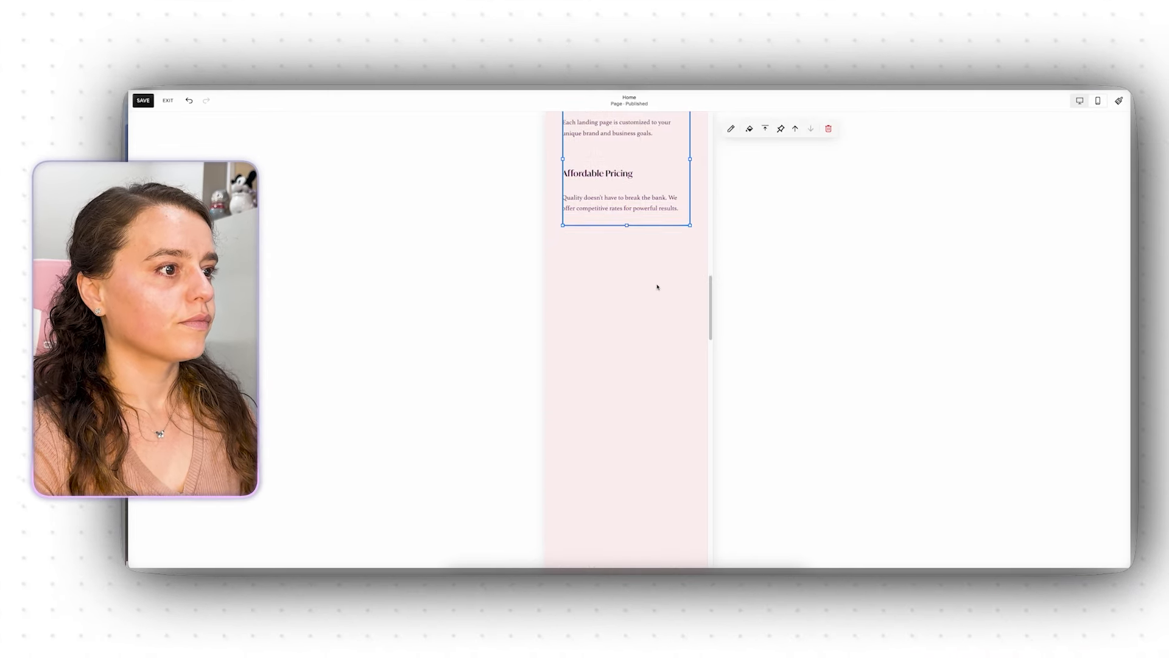
Step: Pull up the Why Choose Us? section's bottom edge to remove the empty gap
{"action": "scroll", "coordinate": [650, 353], "scroll_direction": "down", "scroll_amount": 5}
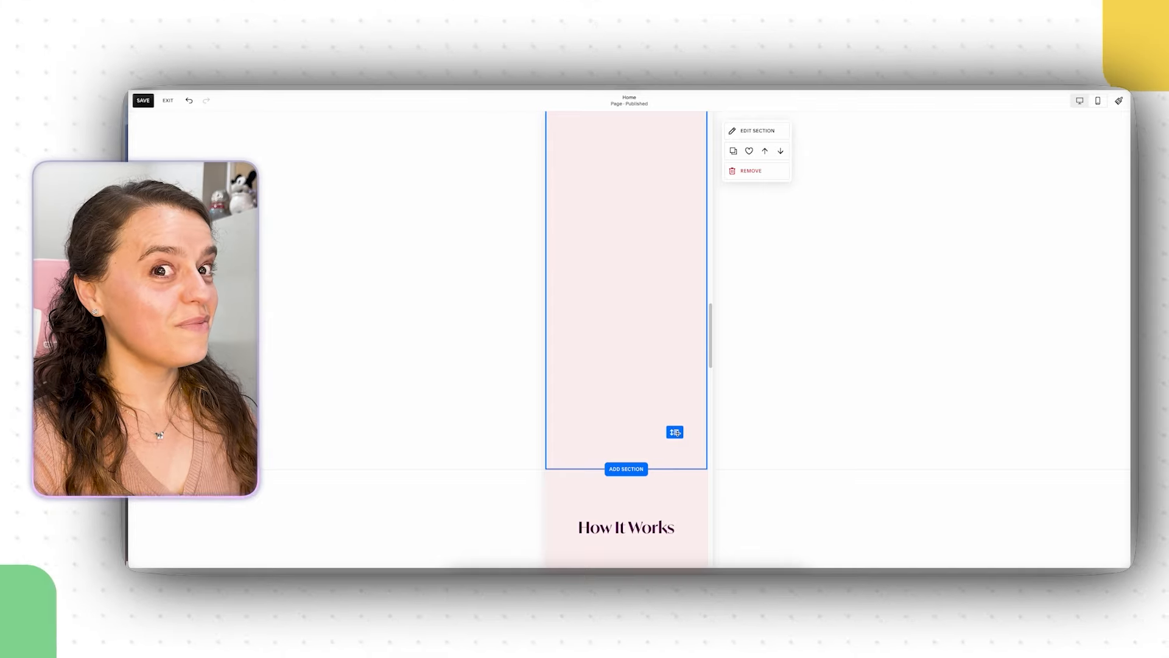
{"action": "left_click_drag", "start_coordinate": [683, 435], "coordinate": [648, 183]}
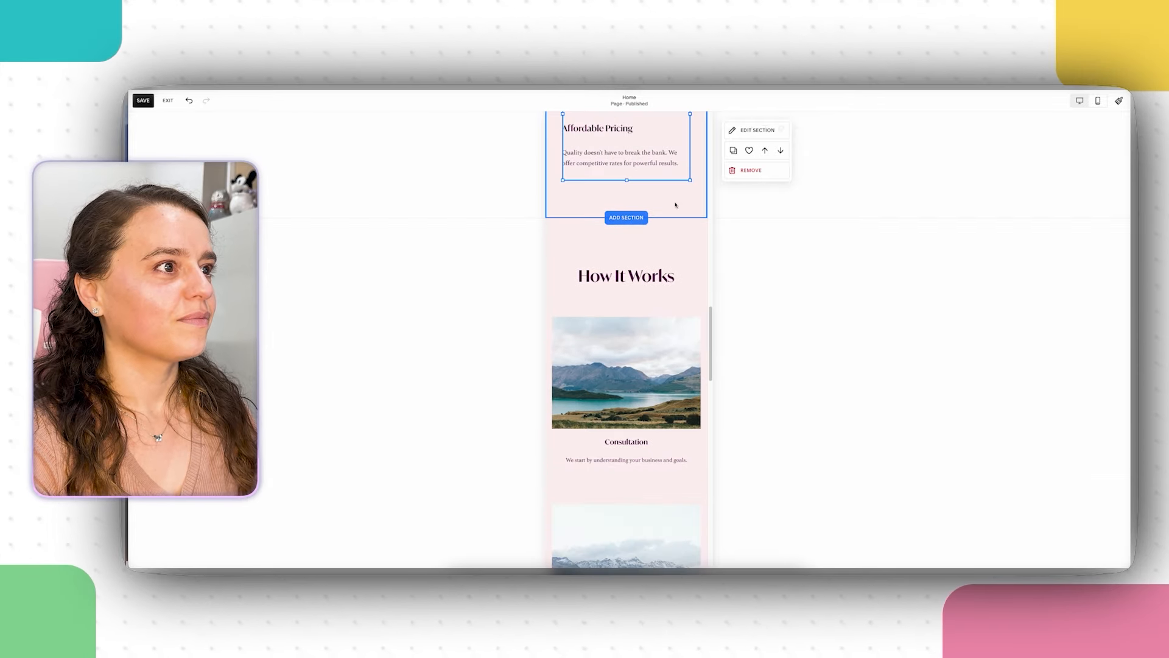
{"action": "scroll", "coordinate": [700, 298], "scroll_direction": "up", "scroll_amount": 5}
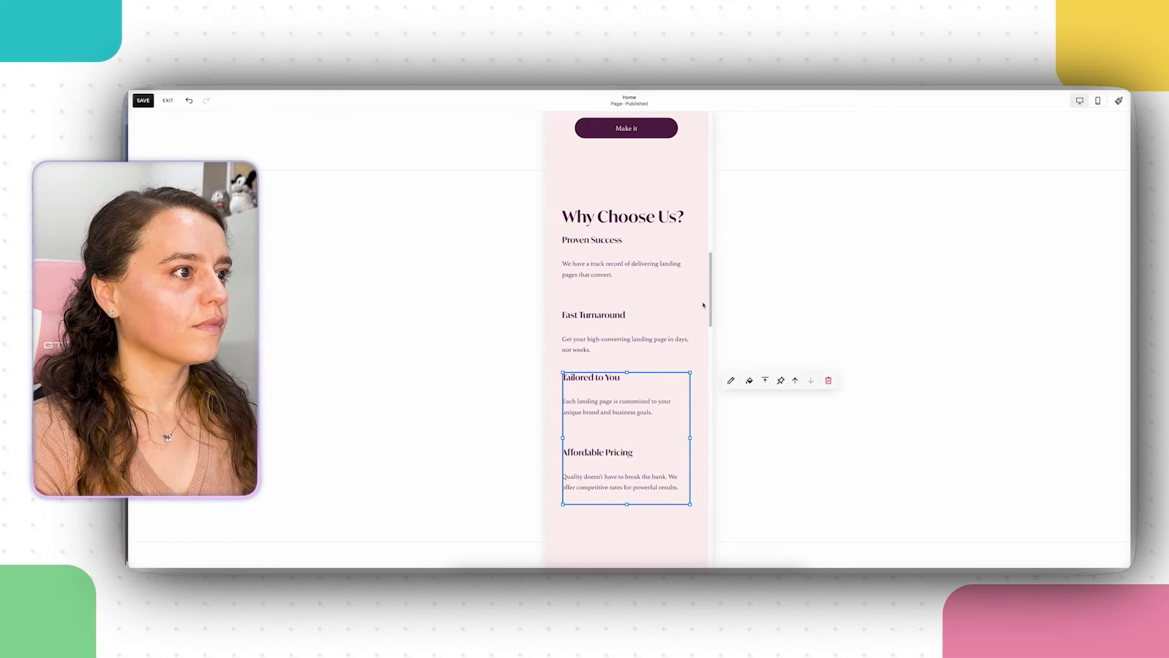
{"action": "left_click", "coordinate": [752, 288]}
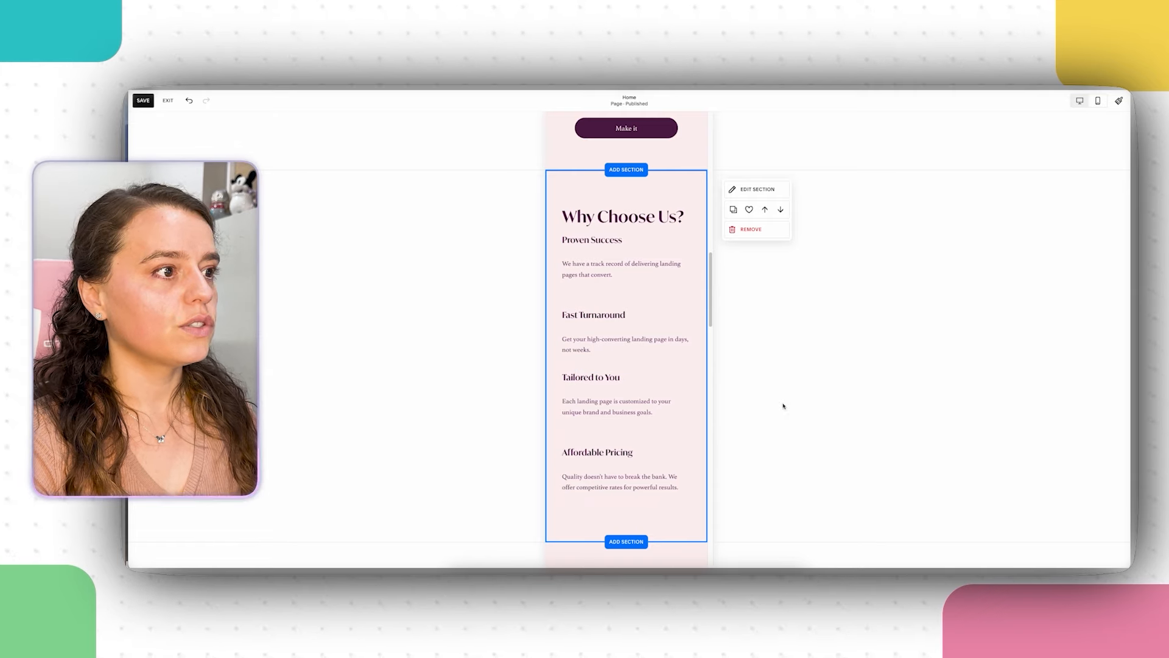
{"action": "scroll", "coordinate": [731, 418], "scroll_direction": "down", "scroll_amount": 5}
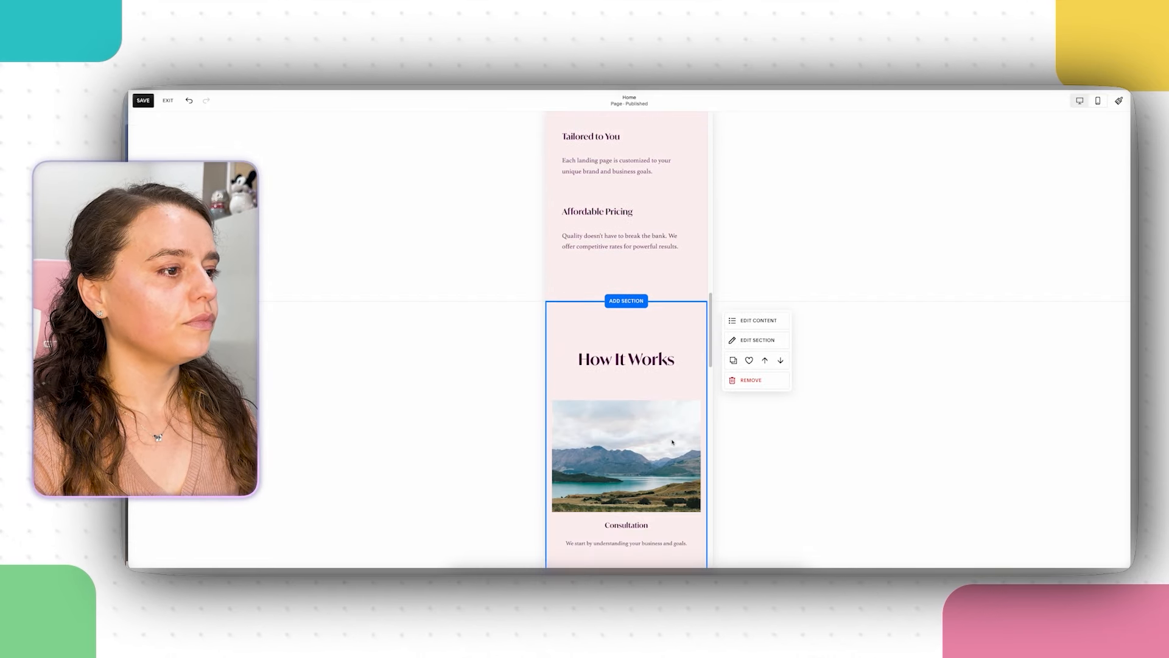
{"action": "scroll", "coordinate": [672, 443], "scroll_direction": "down", "scroll_amount": 3}
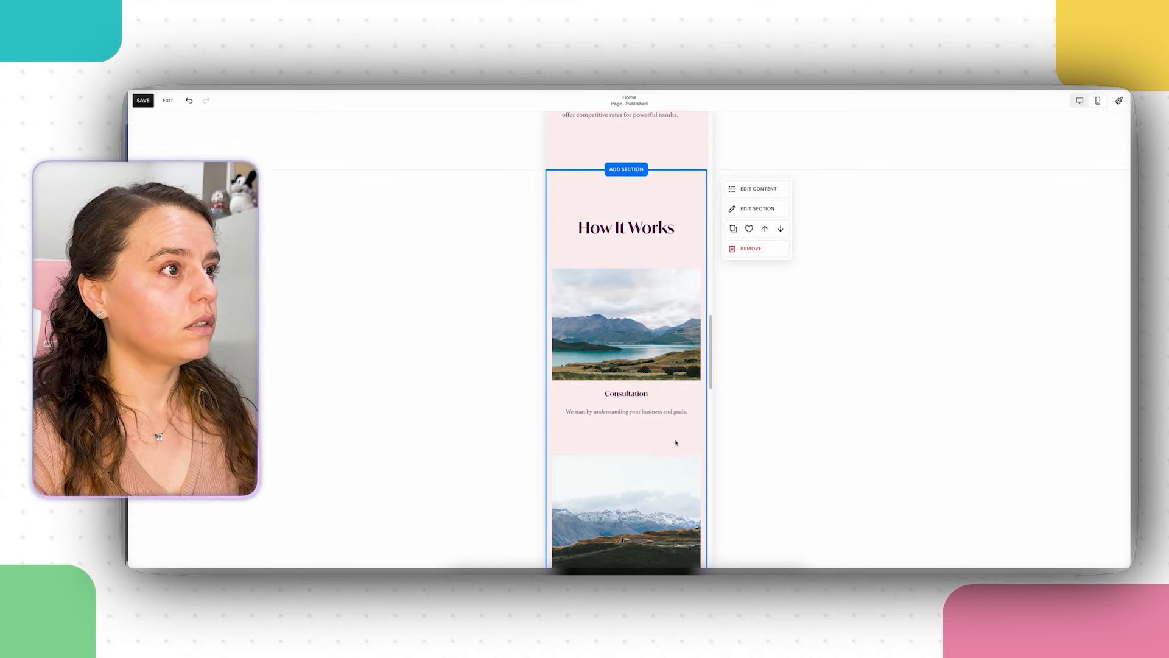
{"action": "scroll", "coordinate": [676, 443], "scroll_direction": "down", "scroll_amount": 5}
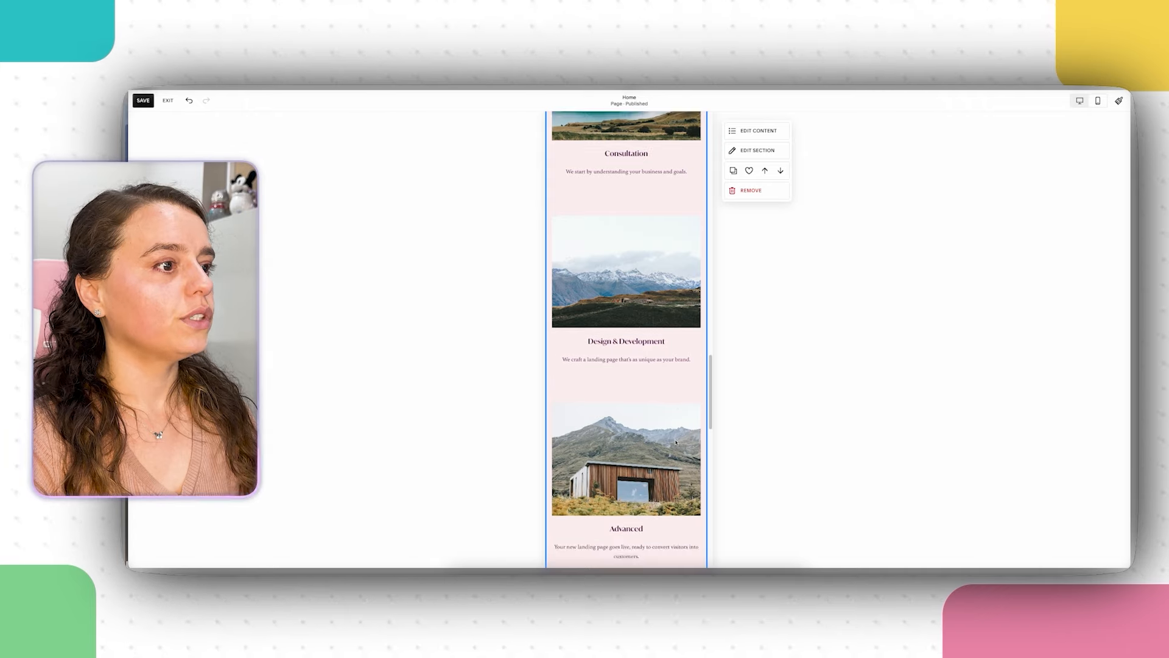
{"action": "scroll", "coordinate": [676, 442], "scroll_direction": "down", "scroll_amount": 15}
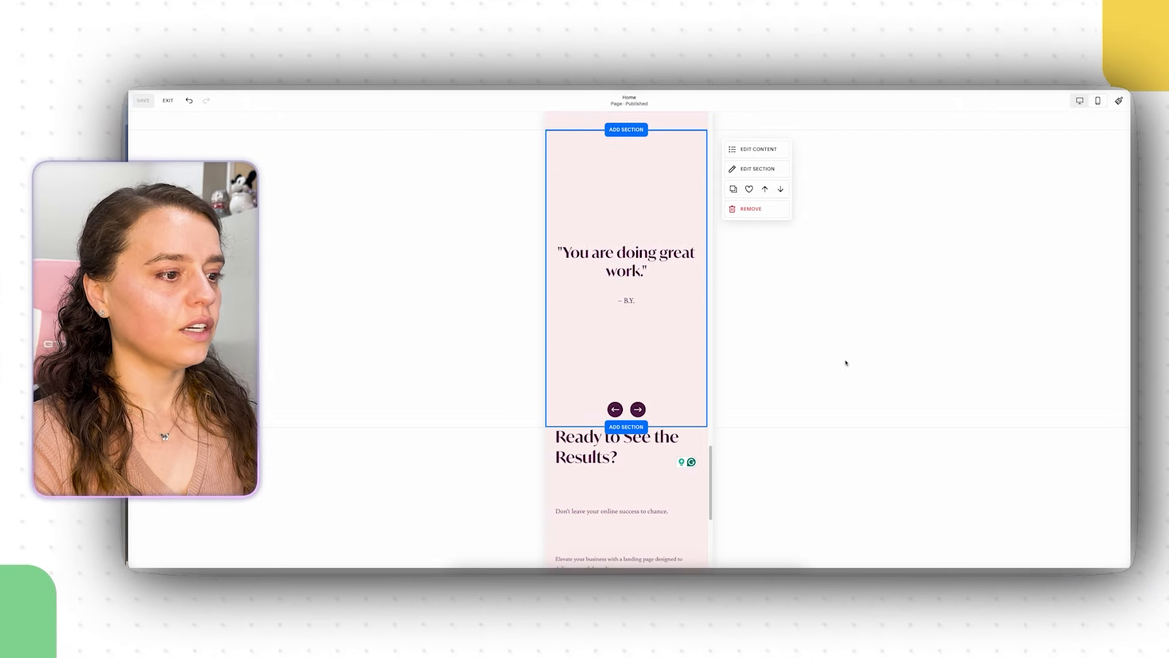
Step: Move the Don't leave your online success and Elevate your business texts up under the heading
{"action": "scroll", "coordinate": [846, 363], "scroll_direction": "down", "scroll_amount": 5}
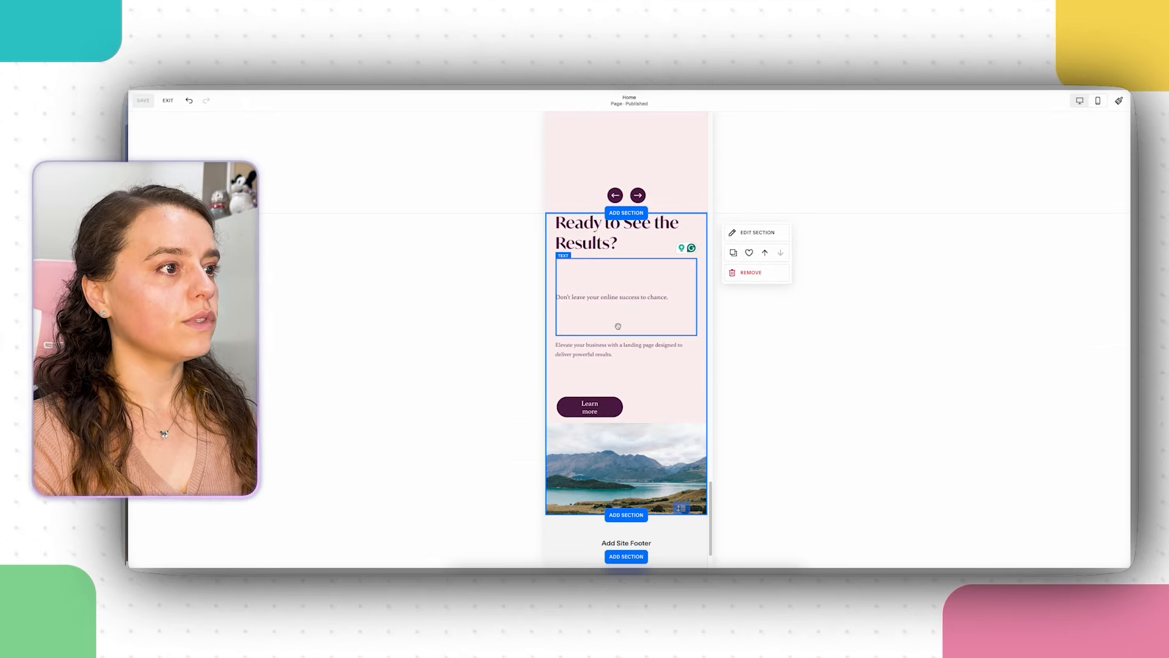
{"action": "left_click", "coordinate": [618, 327]}
{"action": "left_click_drag", "start_coordinate": [626, 337], "coordinate": [630, 287]}
{"action": "left_click", "coordinate": [628, 382]}
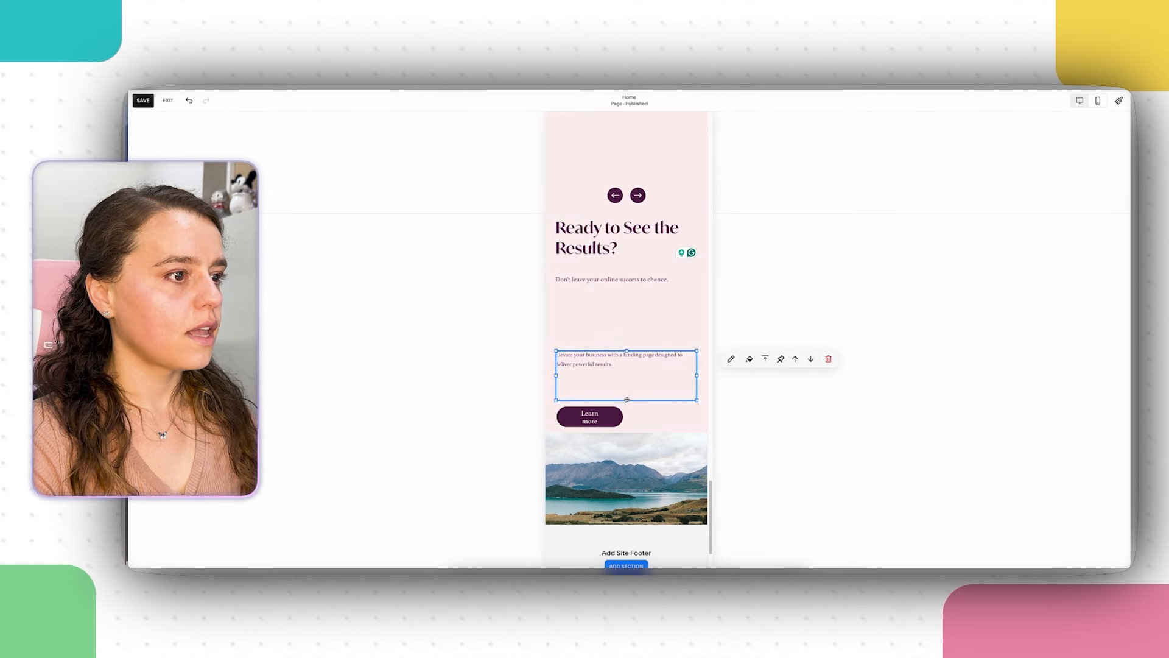
{"action": "left_click_drag", "start_coordinate": [627, 384], "coordinate": [628, 338]}
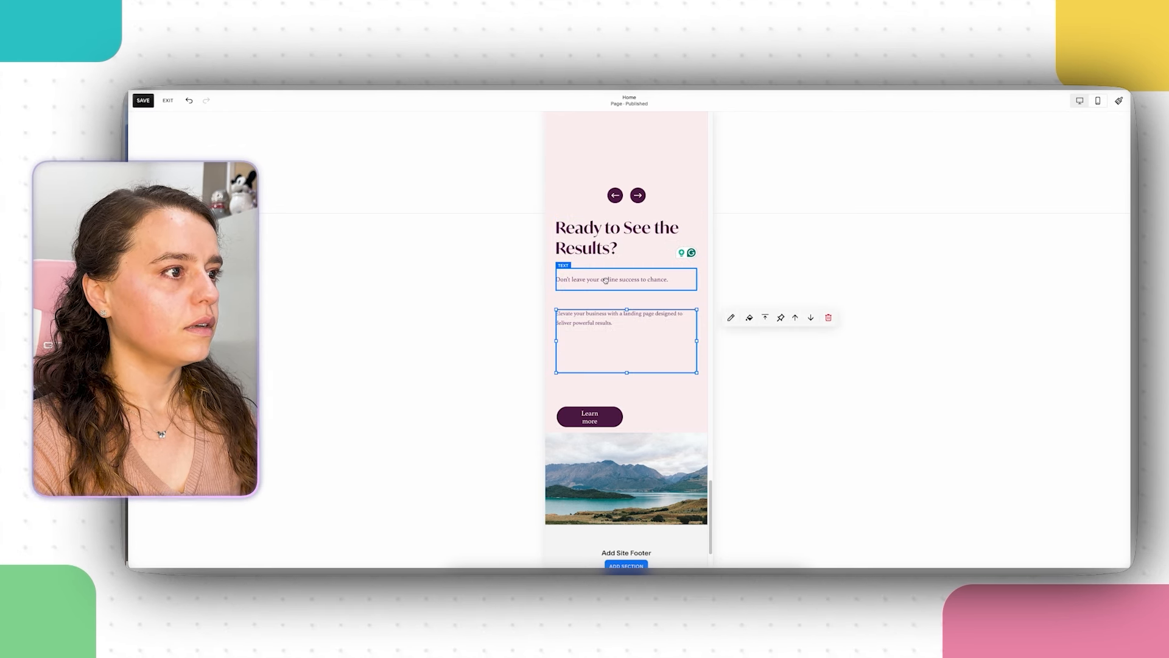
Step: Reposition the Elevate your business text block and move the Learn more button up
{"action": "double_click", "coordinate": [606, 279]}
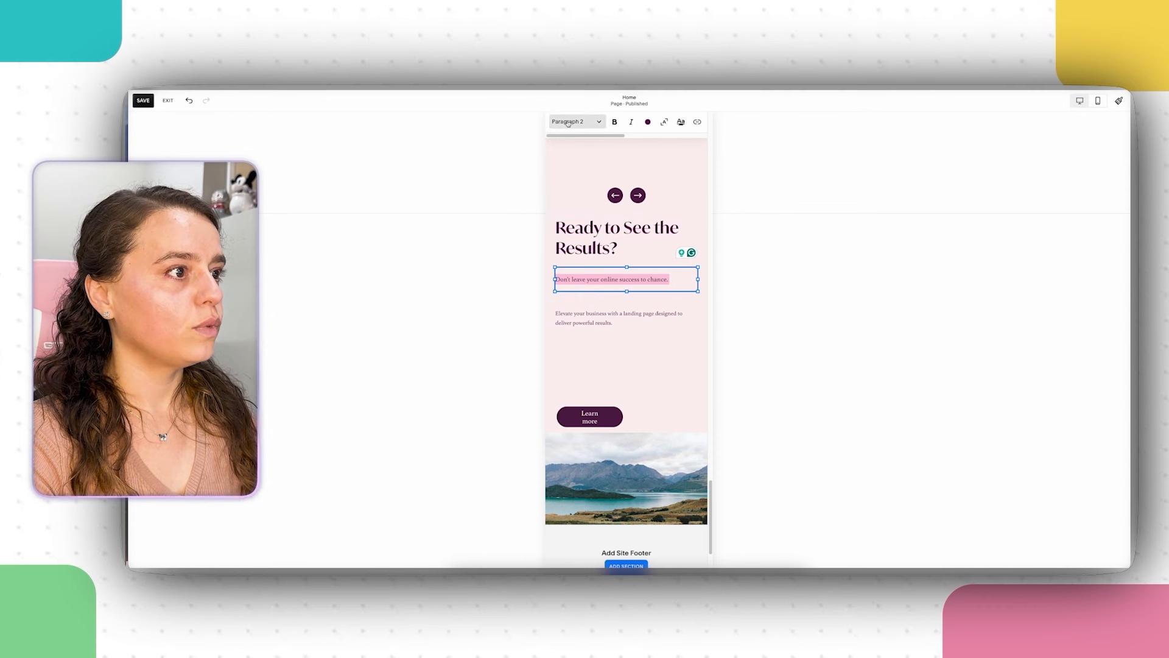
{"action": "double_click", "coordinate": [600, 332]}
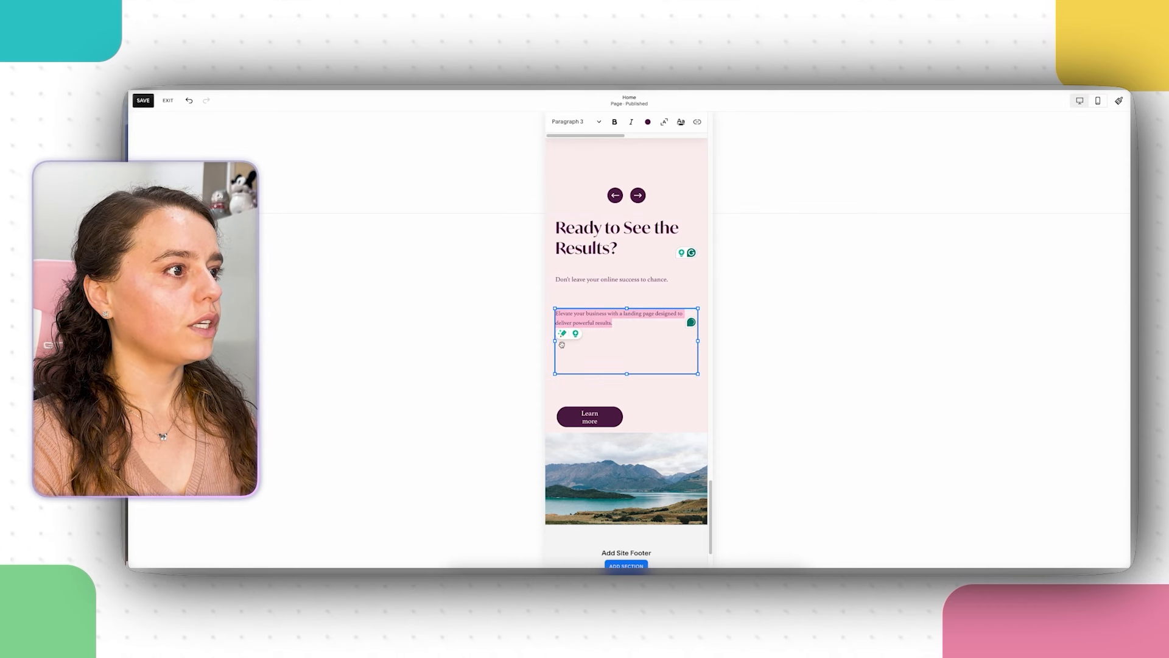
{"action": "left_click", "coordinate": [600, 340]}
{"action": "left_click_drag", "start_coordinate": [609, 339], "coordinate": [639, 361]}
{"action": "left_click", "coordinate": [609, 353]}
Step: Move the mountain lake image up under Learn more, then return to desktop preview
{"action": "left_click", "coordinate": [646, 511]}
{"action": "left_click_drag", "start_coordinate": [646, 512], "coordinate": [645, 481]}
{"action": "left_click", "coordinate": [692, 517]}
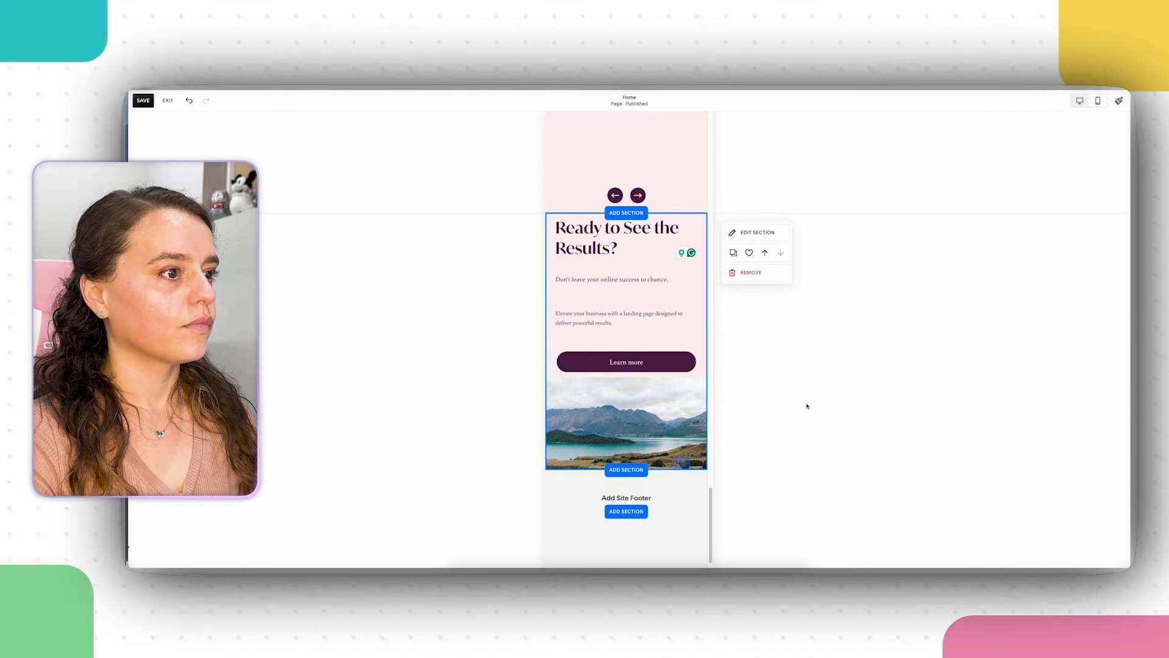
{"action": "scroll", "coordinate": [807, 413], "scroll_direction": "down", "scroll_amount": 1}
{"action": "scroll", "coordinate": [627, 341], "scroll_direction": "up", "scroll_amount": 15}
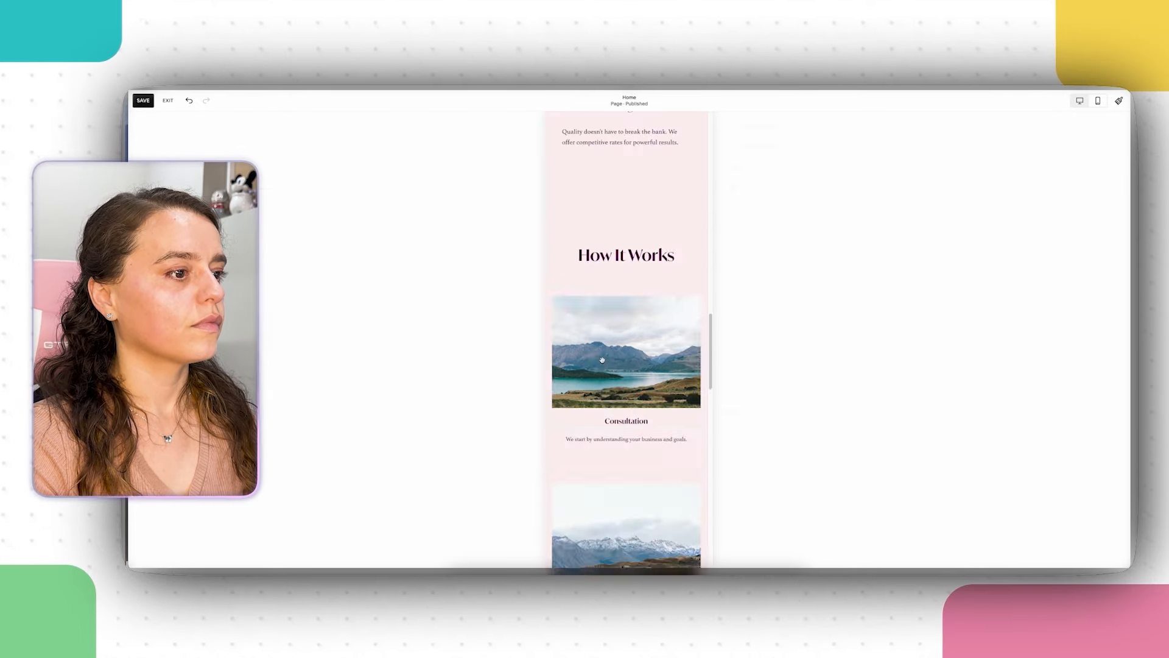
{"action": "left_click", "coordinate": [1080, 101]}
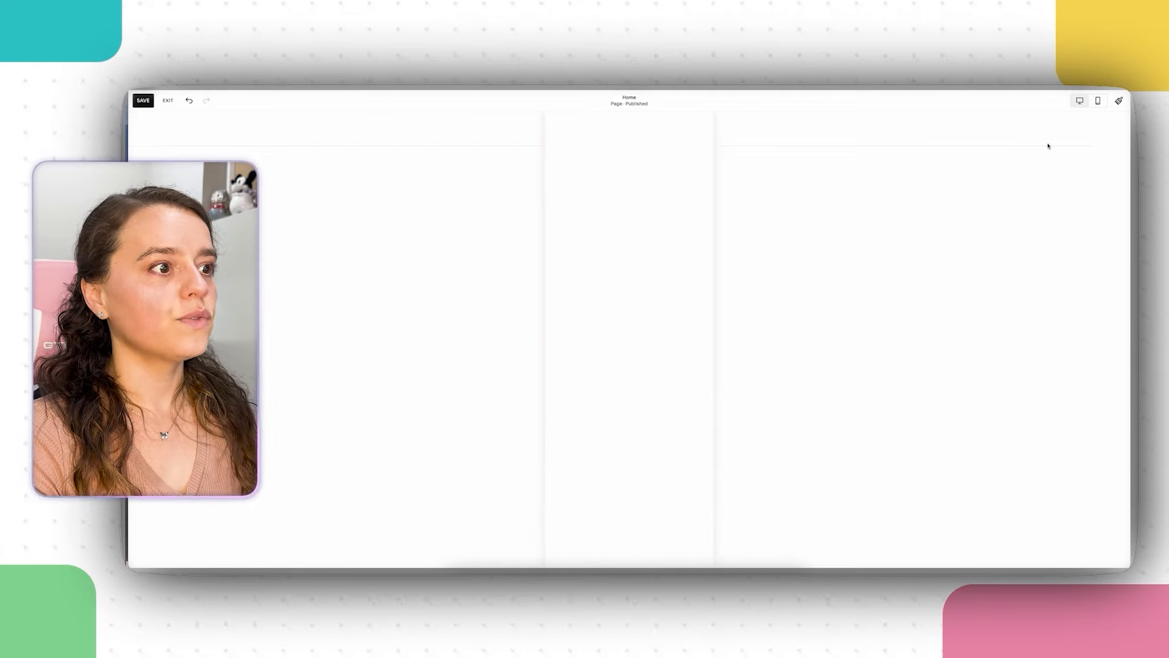
Step: Stretch the Make it button onto one line, shifted to the right
{"action": "scroll", "coordinate": [958, 396], "scroll_direction": "down", "scroll_amount": 5}
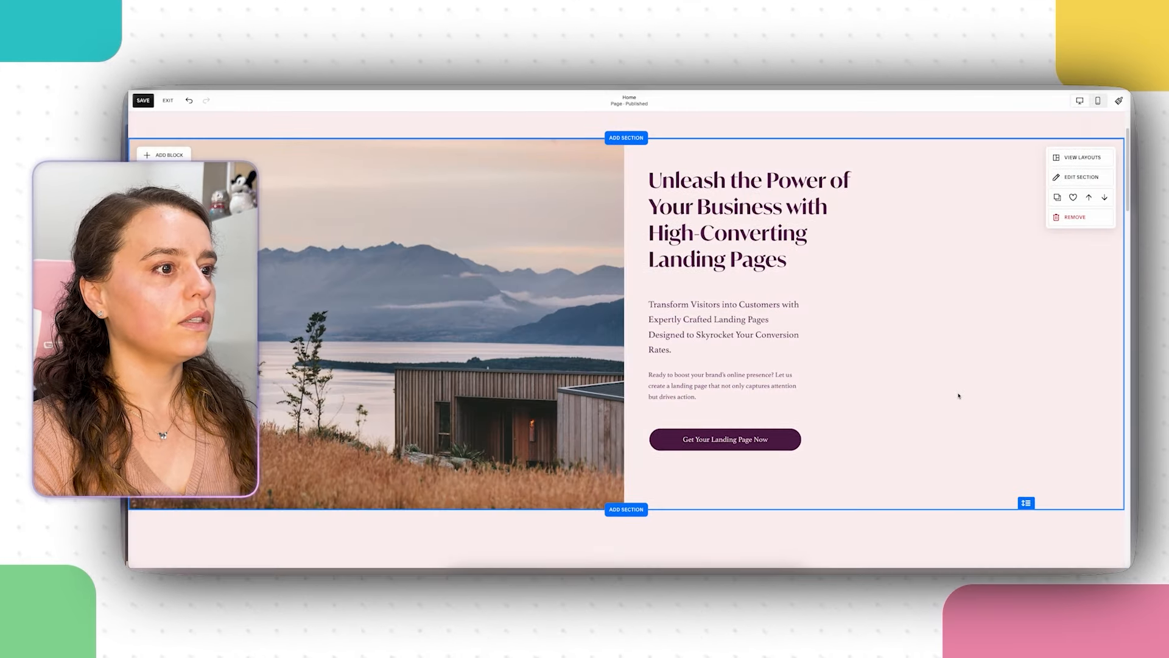
{"action": "scroll", "coordinate": [958, 396], "scroll_direction": "down", "scroll_amount": 3}
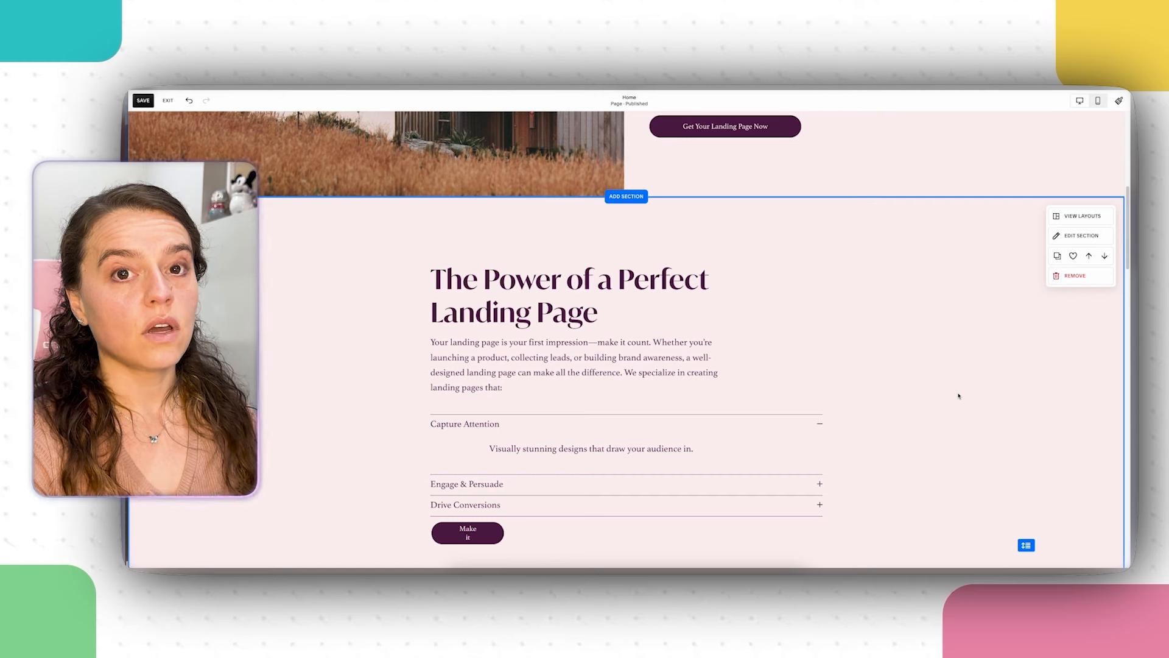
{"action": "scroll", "coordinate": [958, 396], "scroll_direction": "down", "scroll_amount": 2}
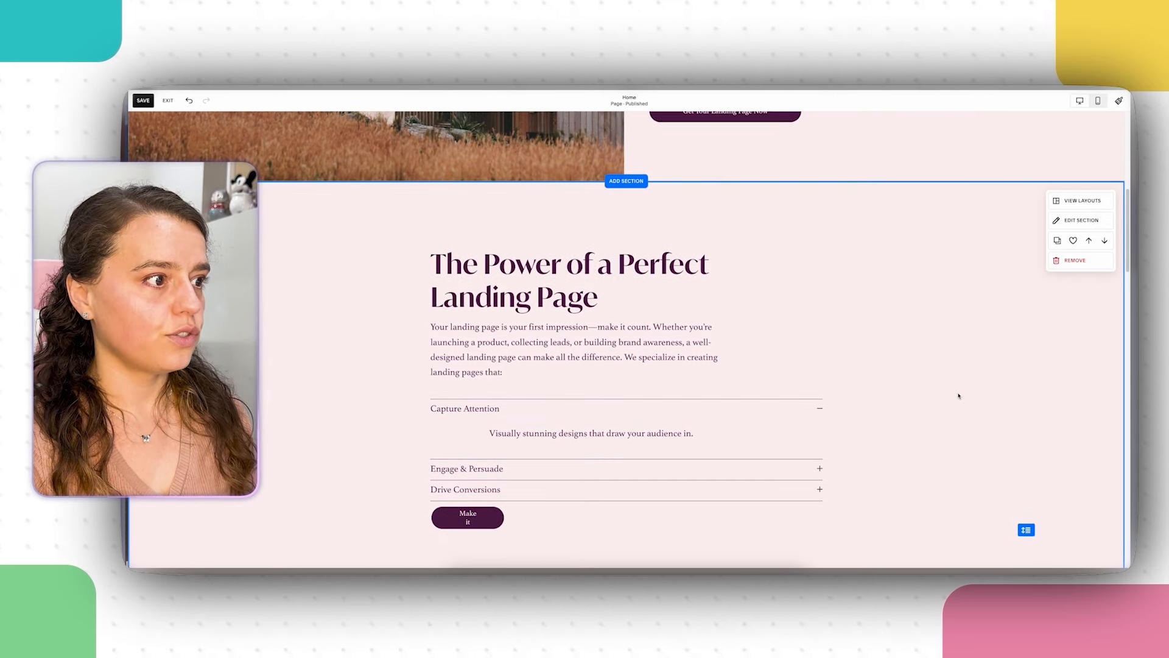
{"action": "scroll", "coordinate": [958, 396], "scroll_direction": "down", "scroll_amount": 1}
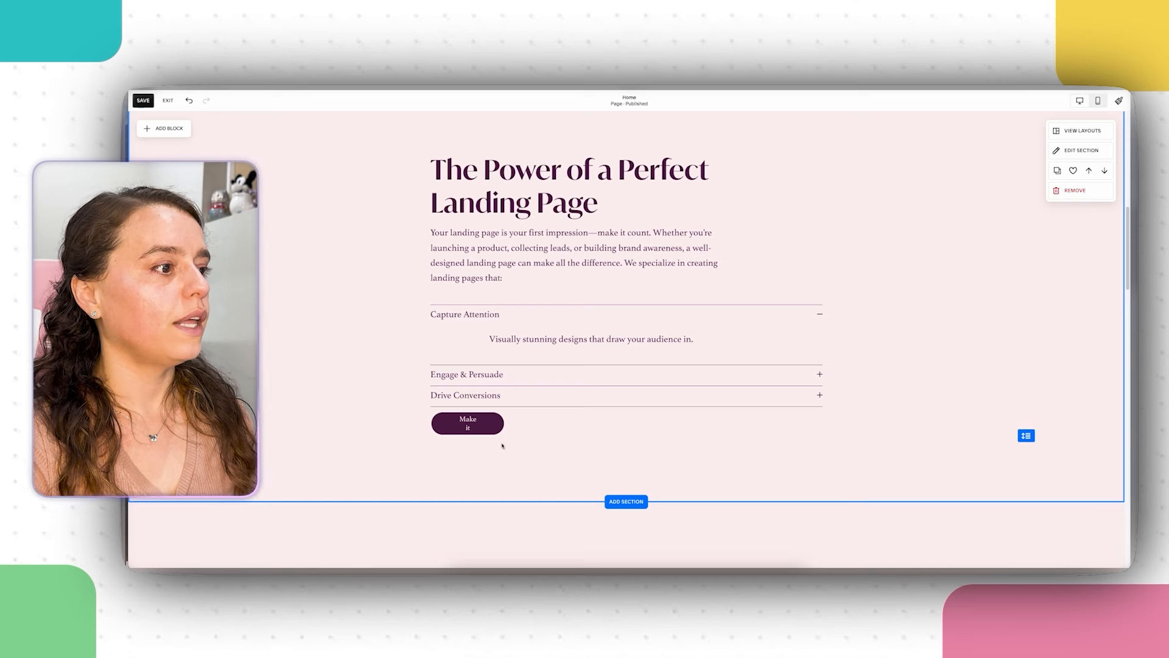
{"action": "left_click", "coordinate": [460, 425]}
{"action": "left_click_drag", "start_coordinate": [506, 425], "coordinate": [637, 446]}
{"action": "scroll", "coordinate": [637, 446], "scroll_direction": "down", "scroll_amount": 2}
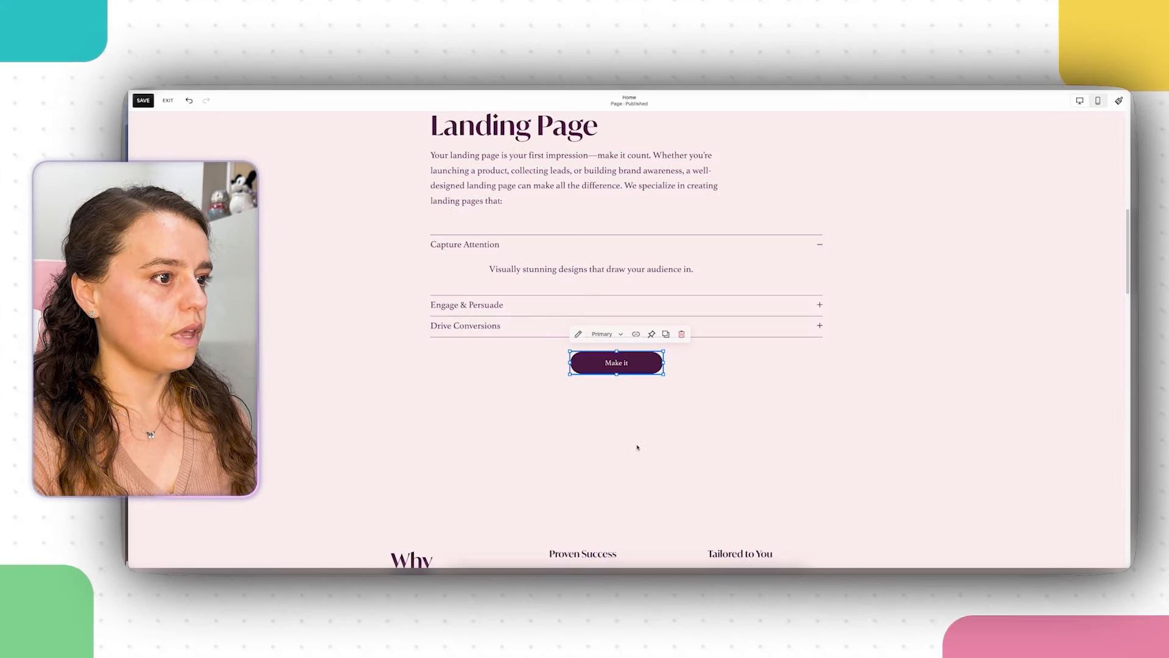
{"action": "left_click", "coordinate": [734, 414]}
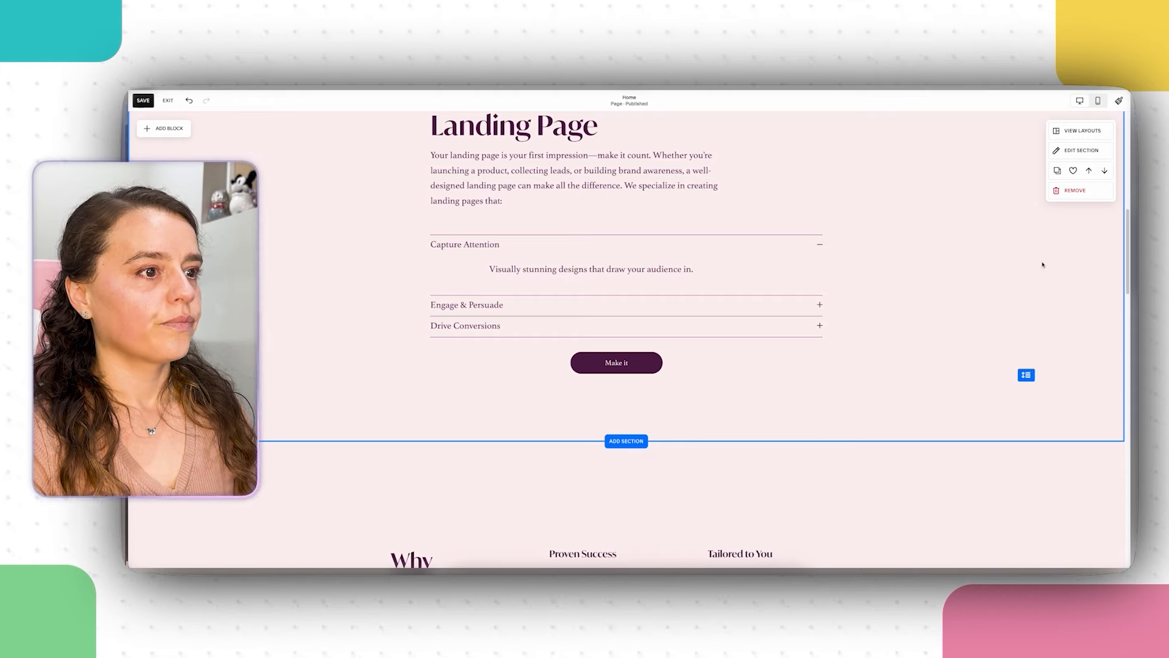
Step: Check the mobile layout, then go back to the desktop preview
{"action": "left_click", "coordinate": [1095, 100]}
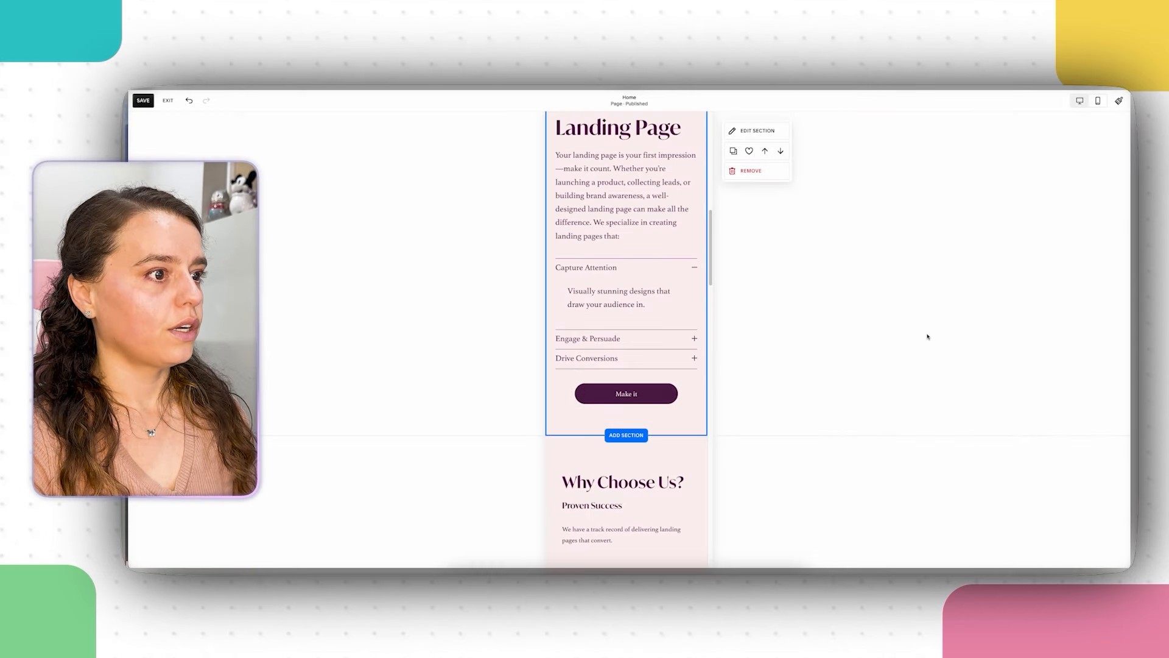
{"action": "scroll", "coordinate": [534, 365], "scroll_direction": "up", "scroll_amount": 2}
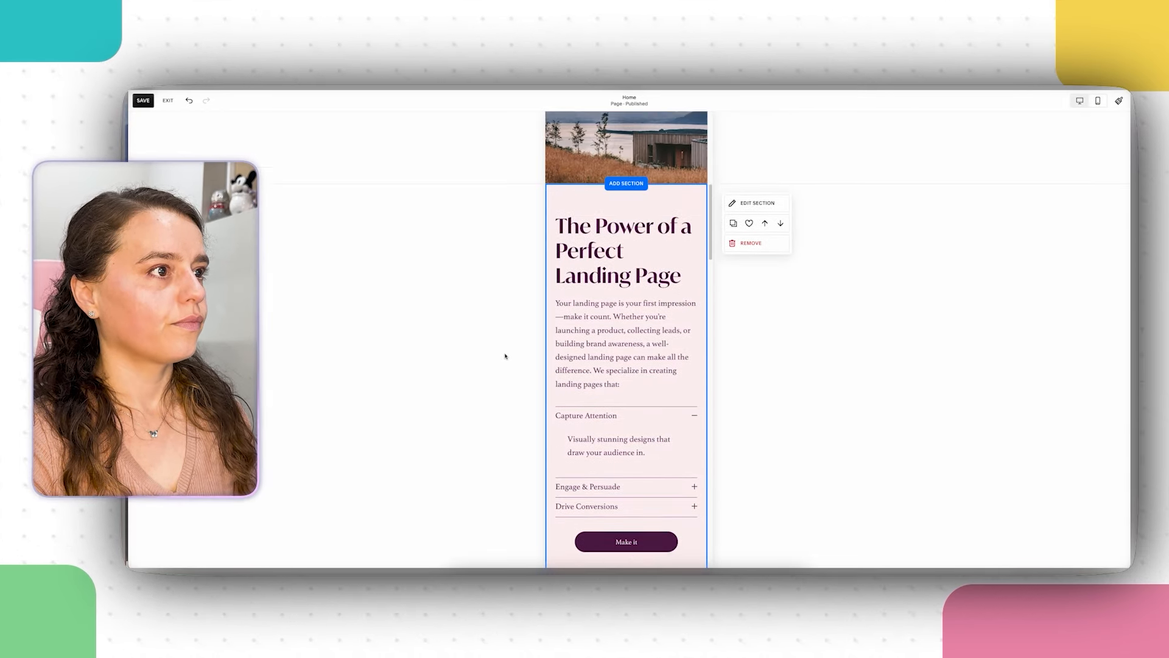
{"action": "left_click", "coordinate": [1080, 100]}
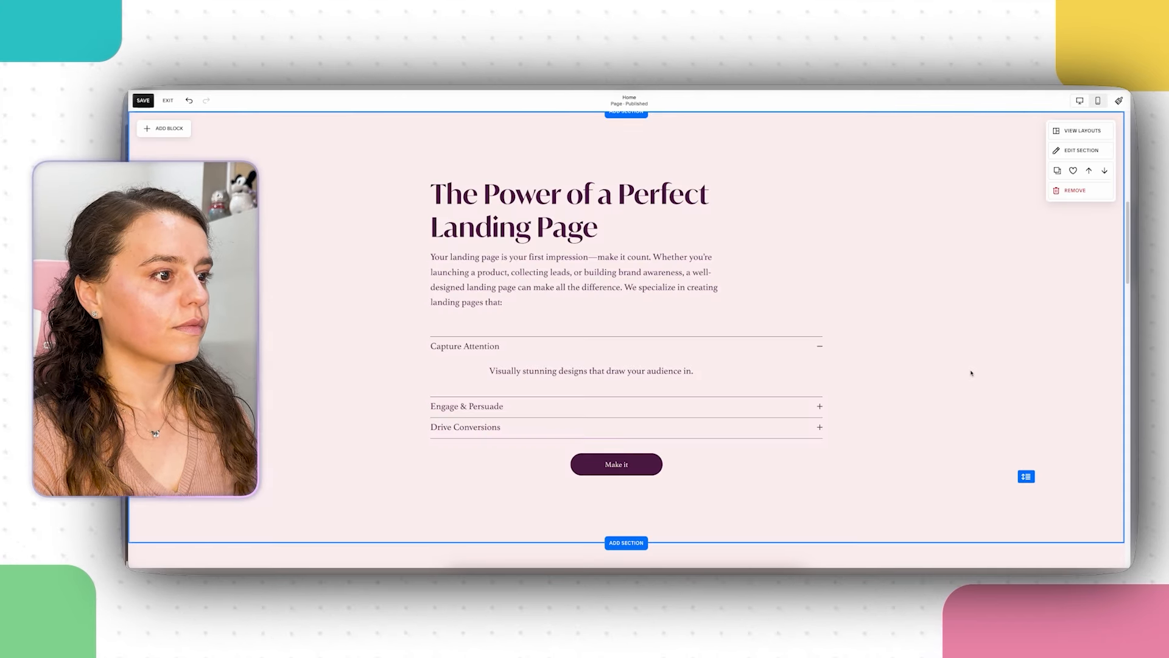
Step: Try resizing the Learn more button in the Ready to See the Results? section
{"action": "scroll", "coordinate": [971, 373], "scroll_direction": "down", "scroll_amount": 3}
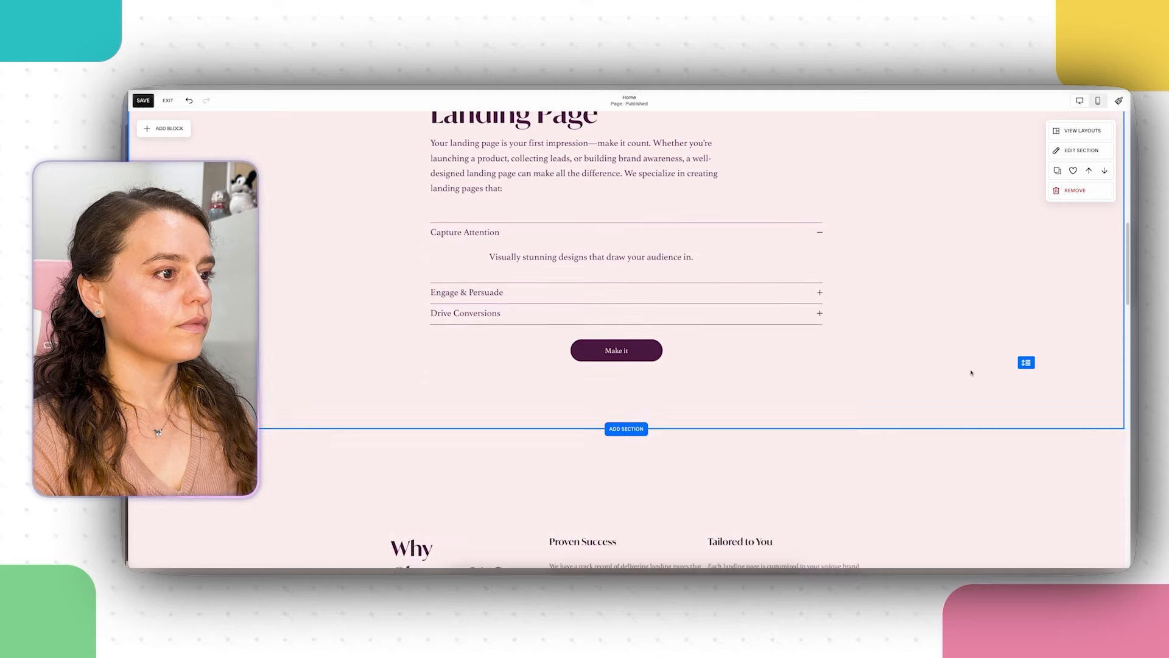
{"action": "scroll", "coordinate": [971, 372], "scroll_direction": "down", "scroll_amount": 1}
{"action": "scroll", "coordinate": [970, 373], "scroll_direction": "up", "scroll_amount": 2}
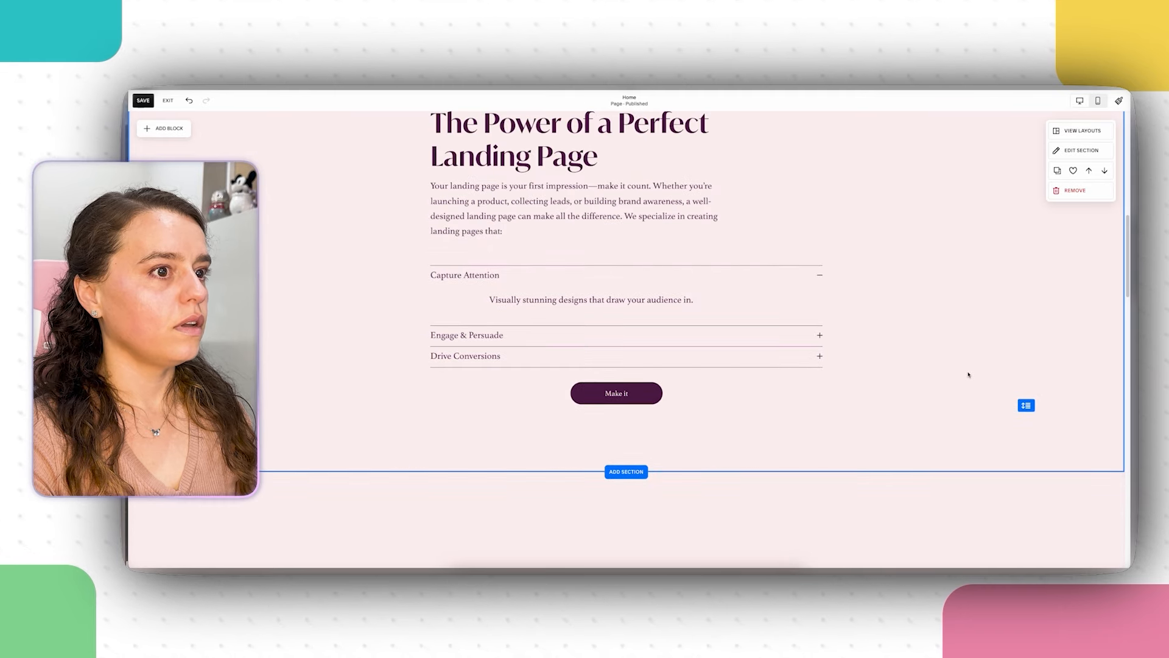
{"action": "scroll", "coordinate": [793, 371], "scroll_direction": "down", "scroll_amount": 6}
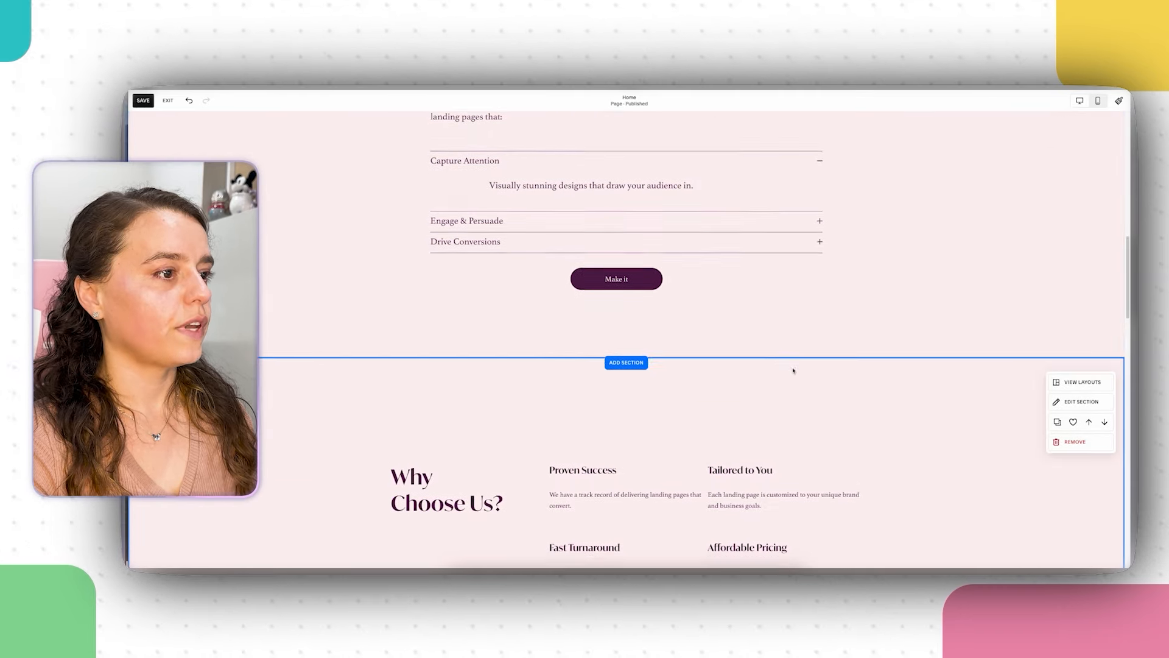
{"action": "scroll", "coordinate": [907, 448], "scroll_direction": "down", "scroll_amount": 2}
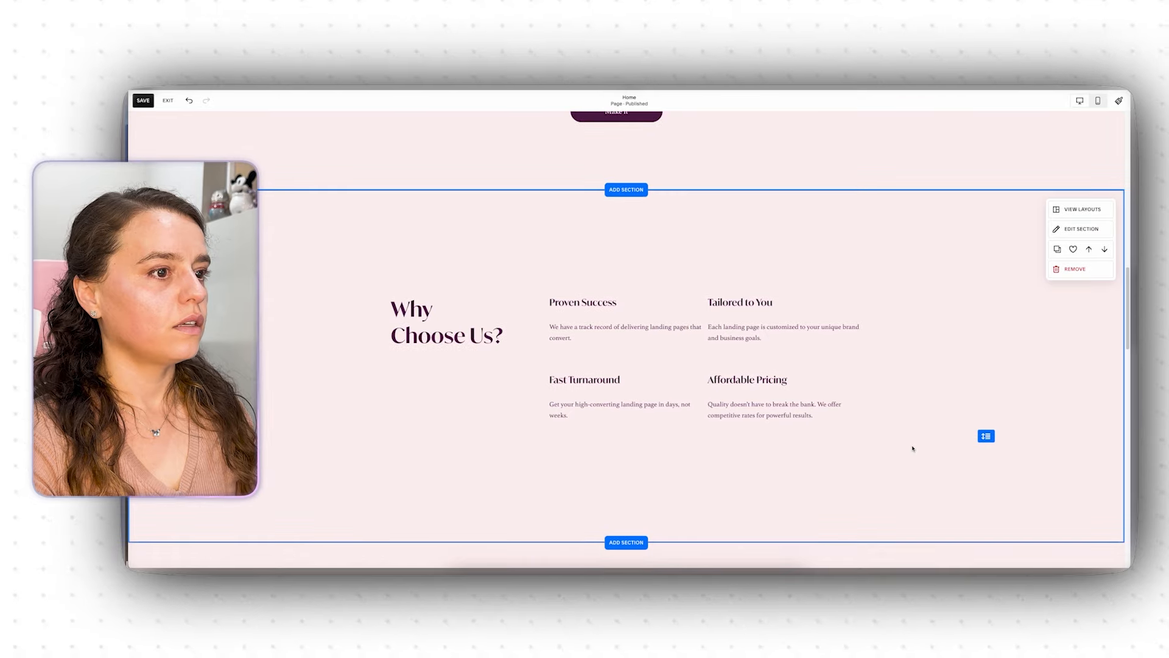
{"action": "scroll", "coordinate": [912, 449], "scroll_direction": "down", "scroll_amount": 6}
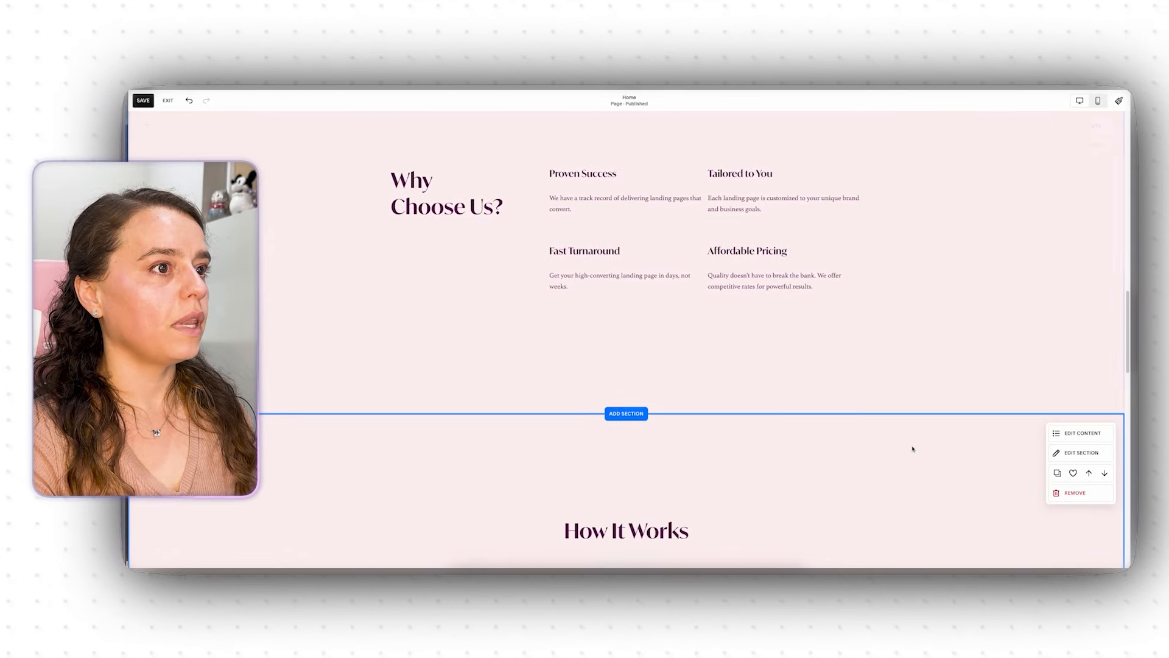
{"action": "scroll", "coordinate": [912, 448], "scroll_direction": "down", "scroll_amount": 6}
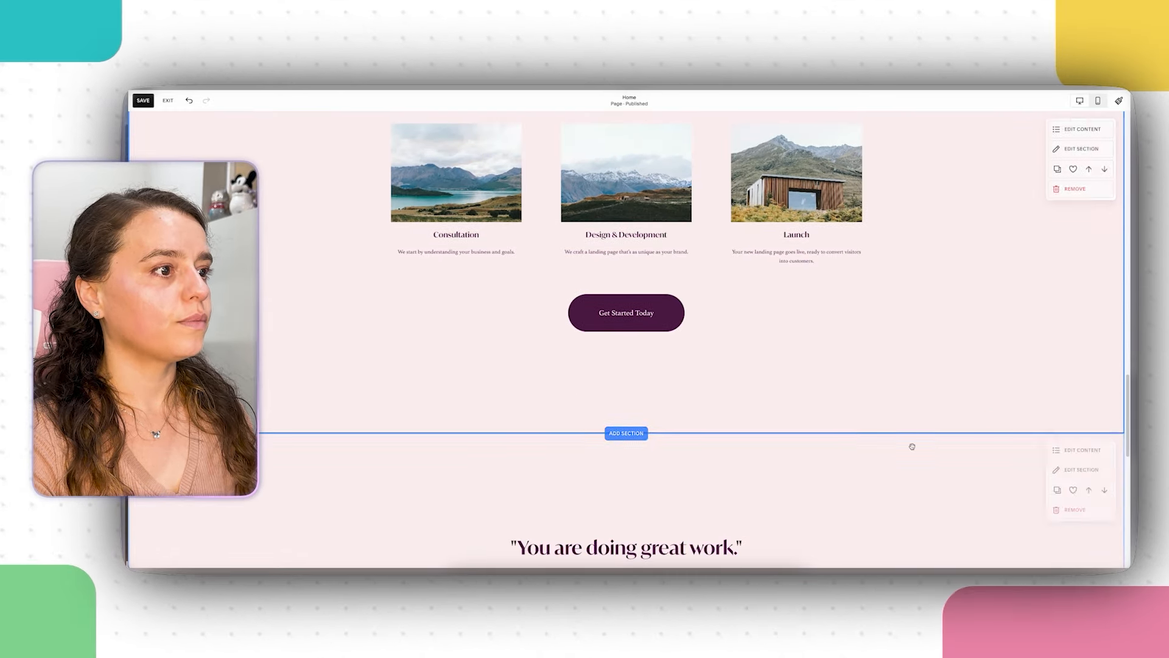
{"action": "scroll", "coordinate": [911, 447], "scroll_direction": "down", "scroll_amount": 5}
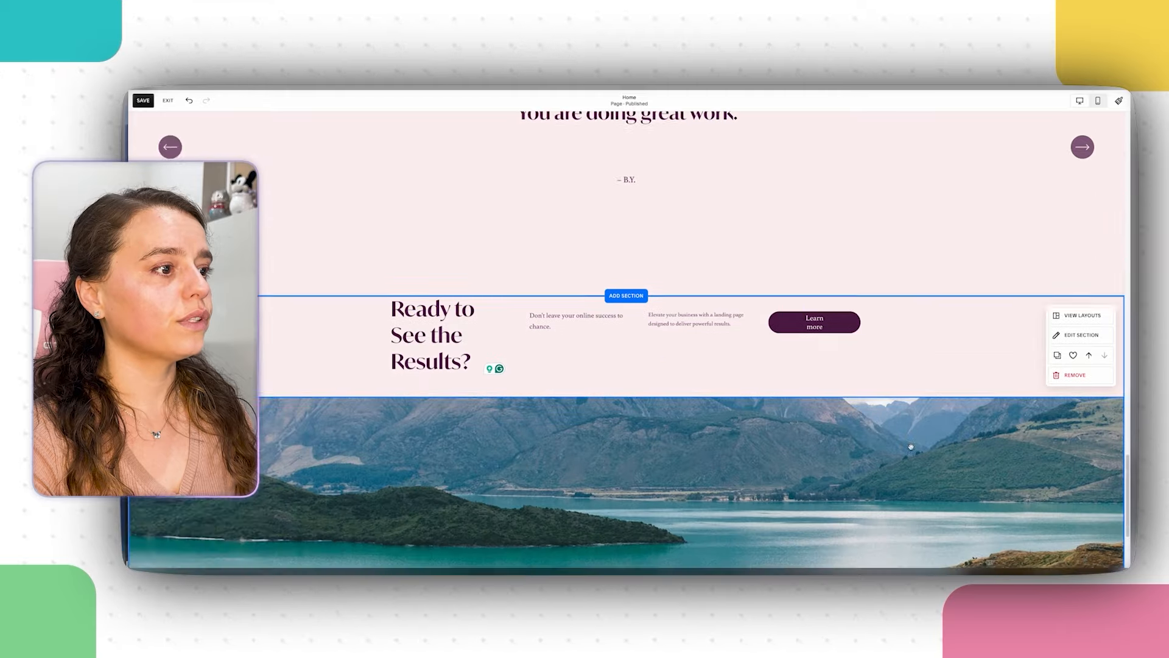
{"action": "scroll", "coordinate": [895, 434], "scroll_direction": "up", "scroll_amount": 9}
{"action": "scroll", "coordinate": [900, 439], "scroll_direction": "up", "scroll_amount": 5}
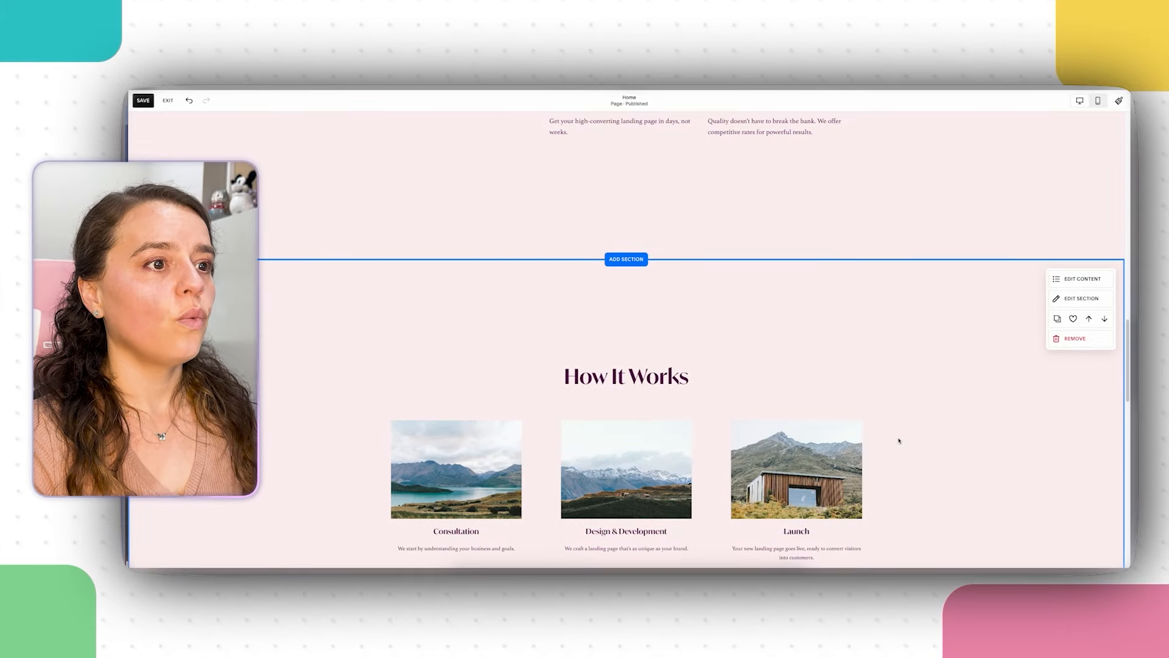
{"action": "scroll", "coordinate": [900, 439], "scroll_direction": "down", "scroll_amount": 11}
{"action": "left_click", "coordinate": [856, 356]}
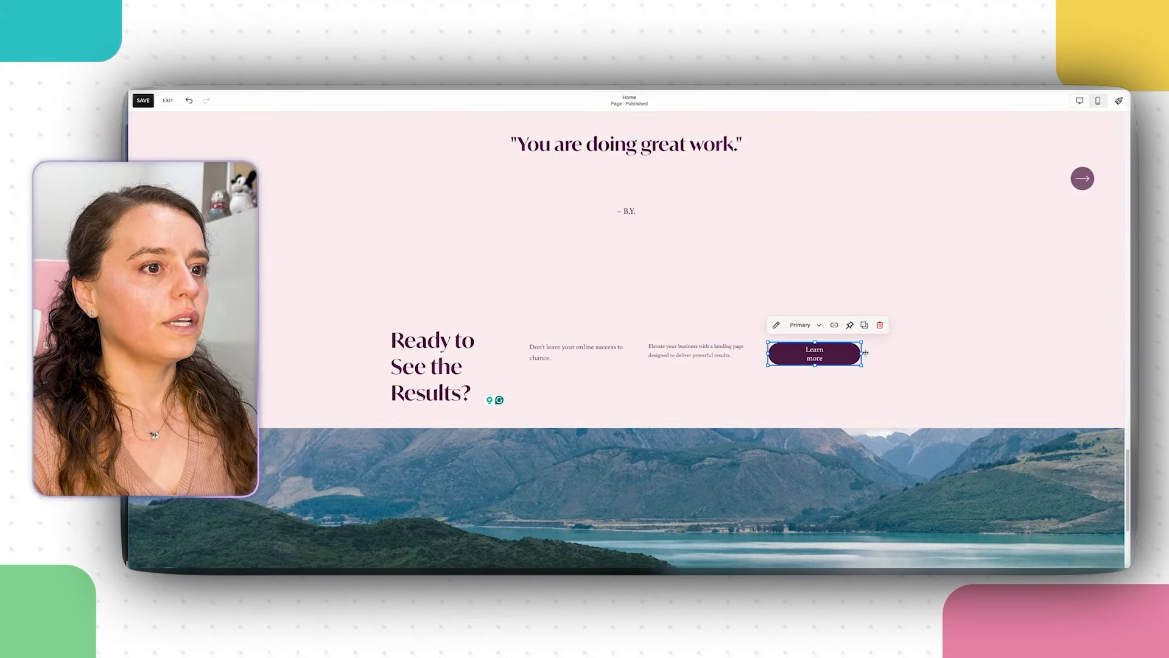
{"action": "left_click_drag", "start_coordinate": [864, 353], "coordinate": [883, 350]}
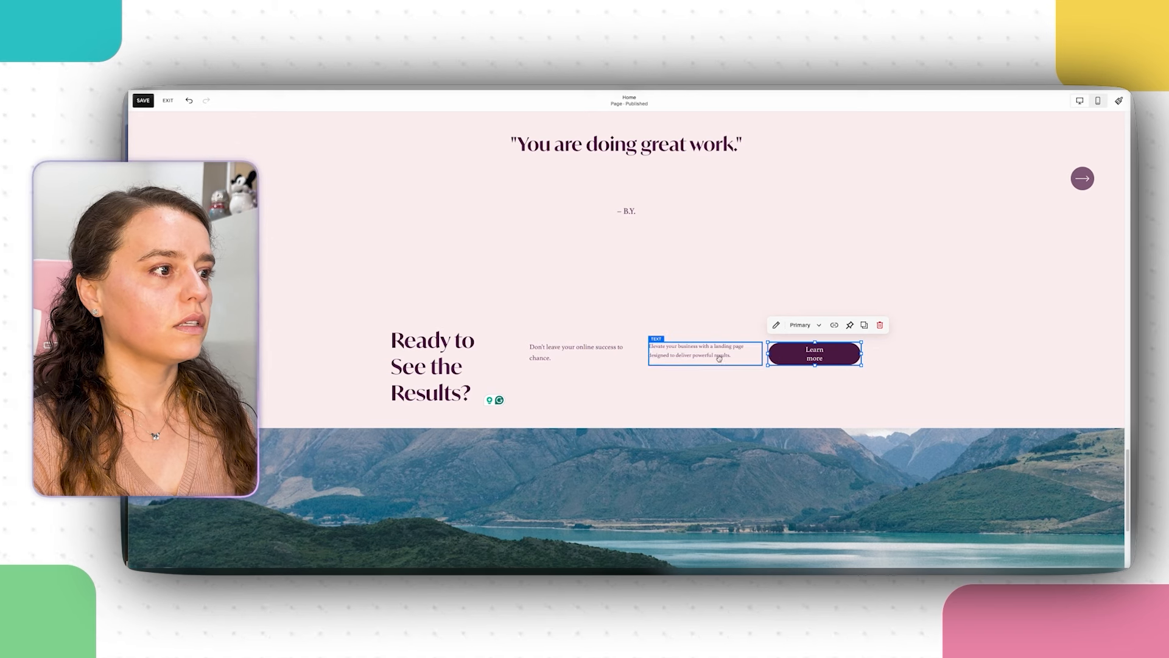
Step: Make the Don't leave your online success text block narrower
{"action": "left_click", "coordinate": [593, 358]}
{"action": "left_click_drag", "start_coordinate": [624, 353], "coordinate": [604, 355]}
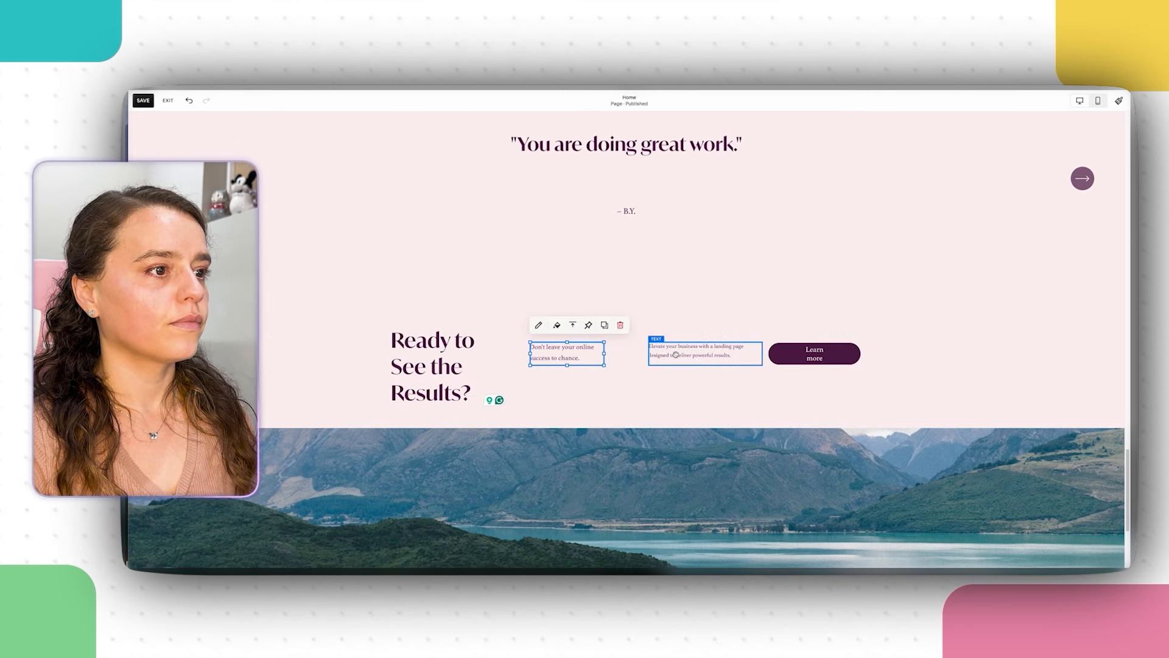
{"action": "left_click_drag", "start_coordinate": [675, 354], "coordinate": [636, 355]}
{"action": "scroll", "coordinate": [761, 317], "scroll_direction": "down", "scroll_amount": 2}
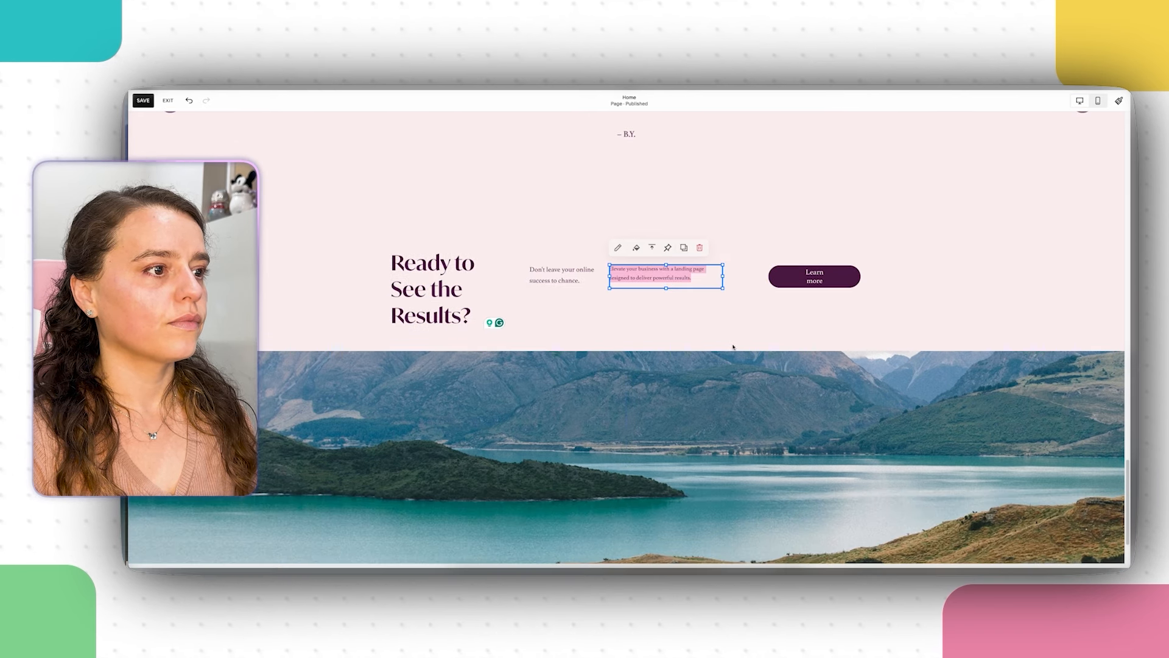
Step: Widen the Learn more button leftward onto one line and shift it slightly left
{"action": "left_click", "coordinate": [805, 282]}
{"action": "left_click_drag", "start_coordinate": [769, 277], "coordinate": [749, 276]}
{"action": "left_click", "coordinate": [711, 327]}
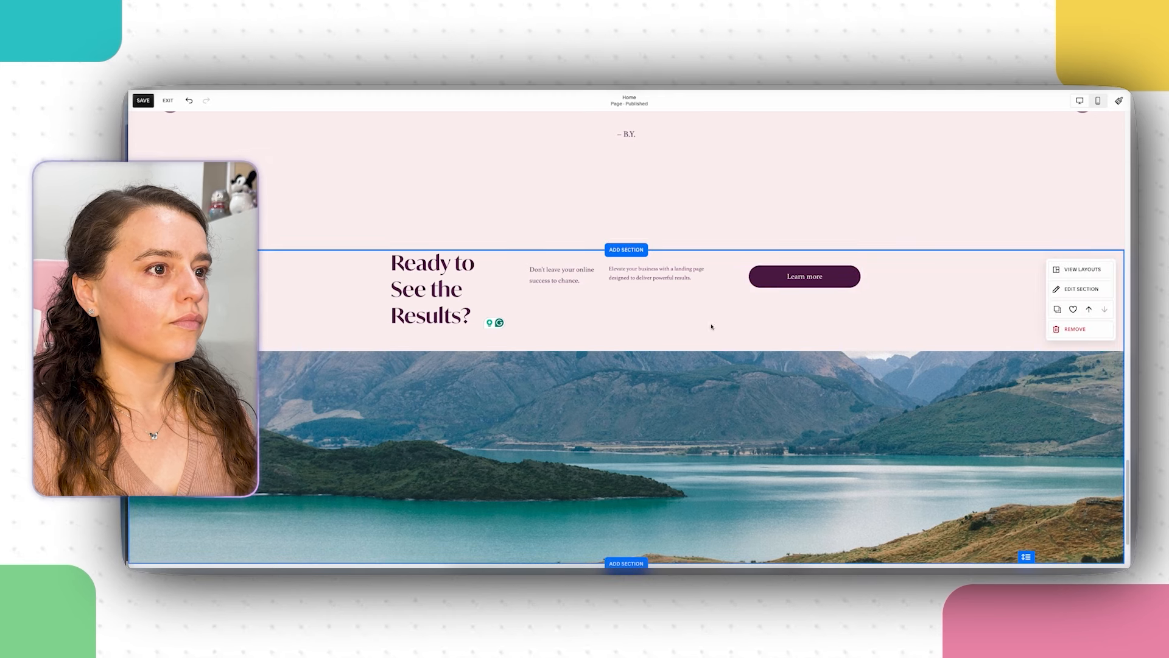
{"action": "left_click", "coordinate": [807, 277]}
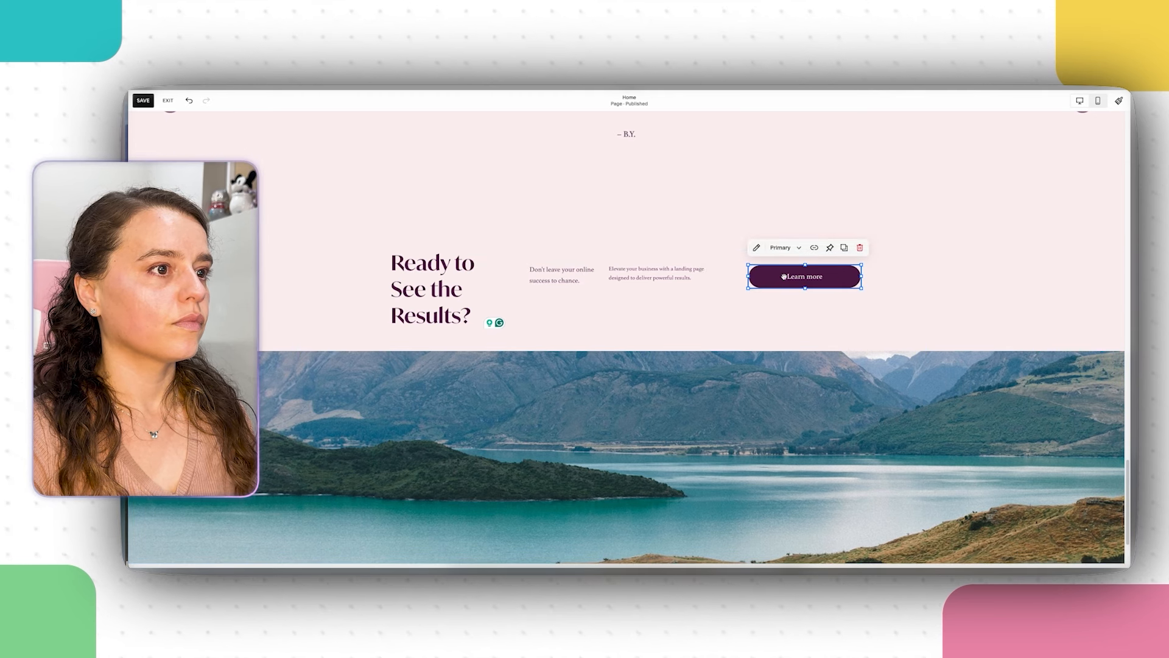
{"action": "left_click_drag", "start_coordinate": [784, 276], "coordinate": [763, 277]}
{"action": "left_click", "coordinate": [849, 319]}
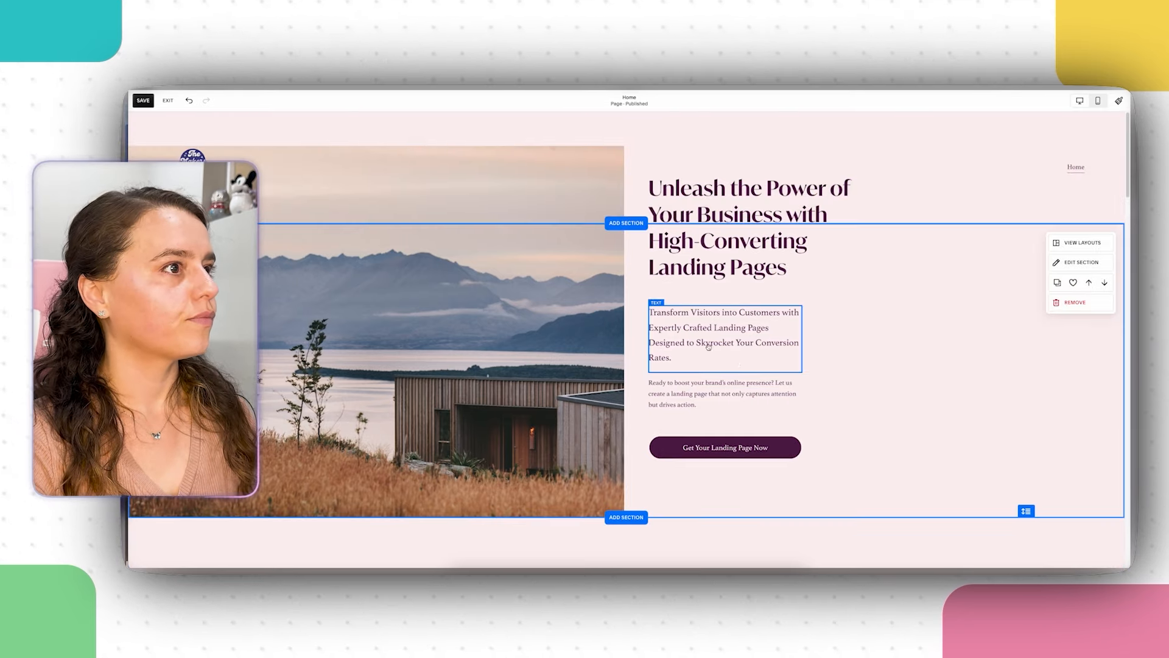
Step: Turn on Fixed position in the site header's design settings and finish editing the header
{"action": "left_click", "coordinate": [511, 356]}
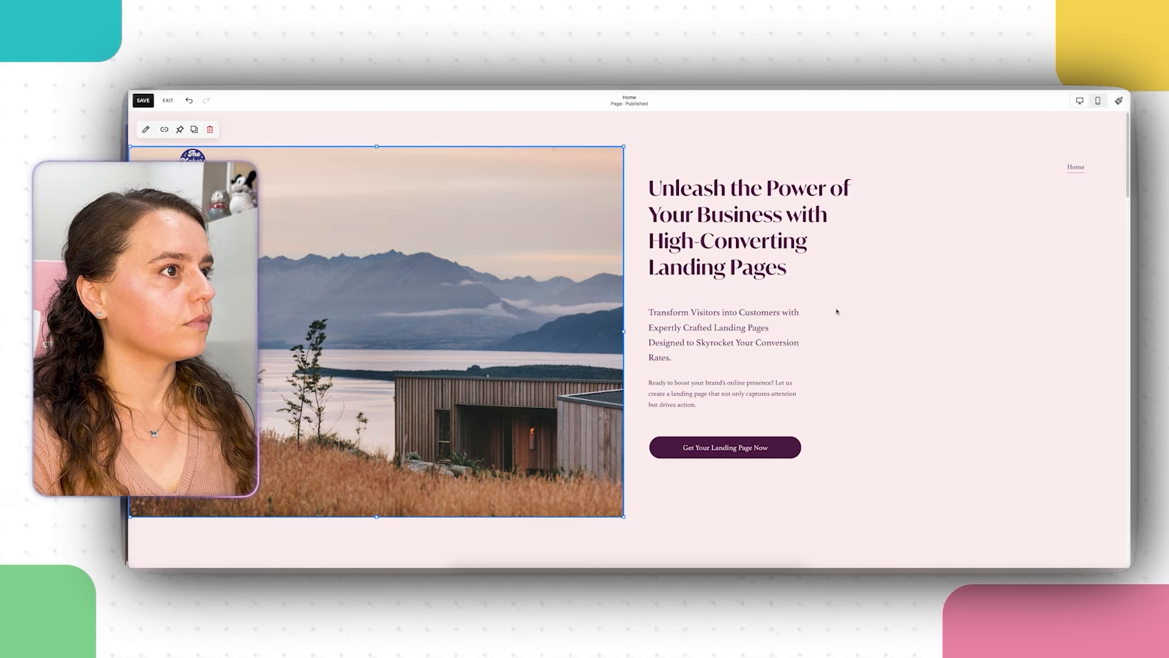
{"action": "left_click", "coordinate": [447, 125]}
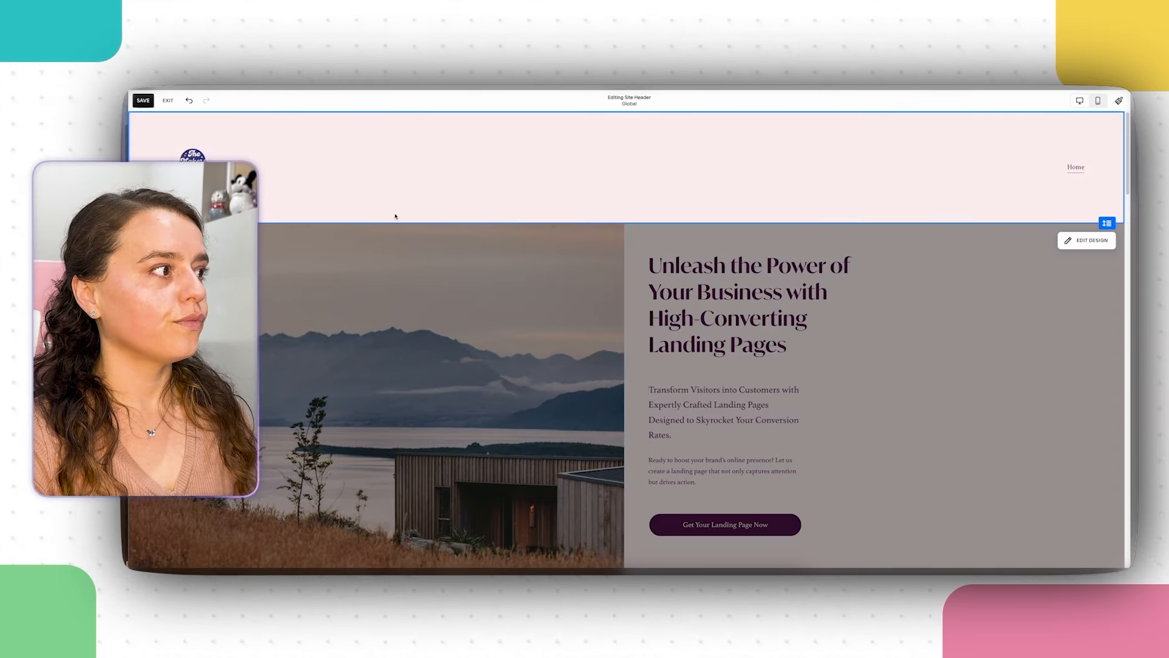
{"action": "left_click", "coordinate": [1063, 243]}
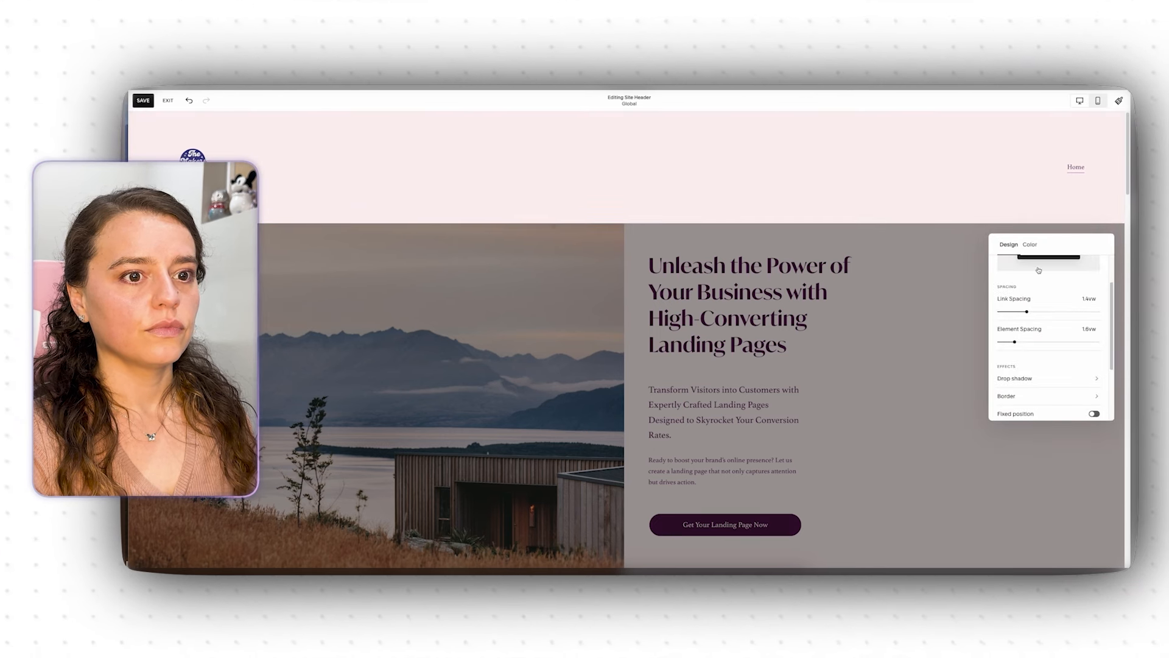
{"action": "left_click", "coordinate": [1095, 414]}
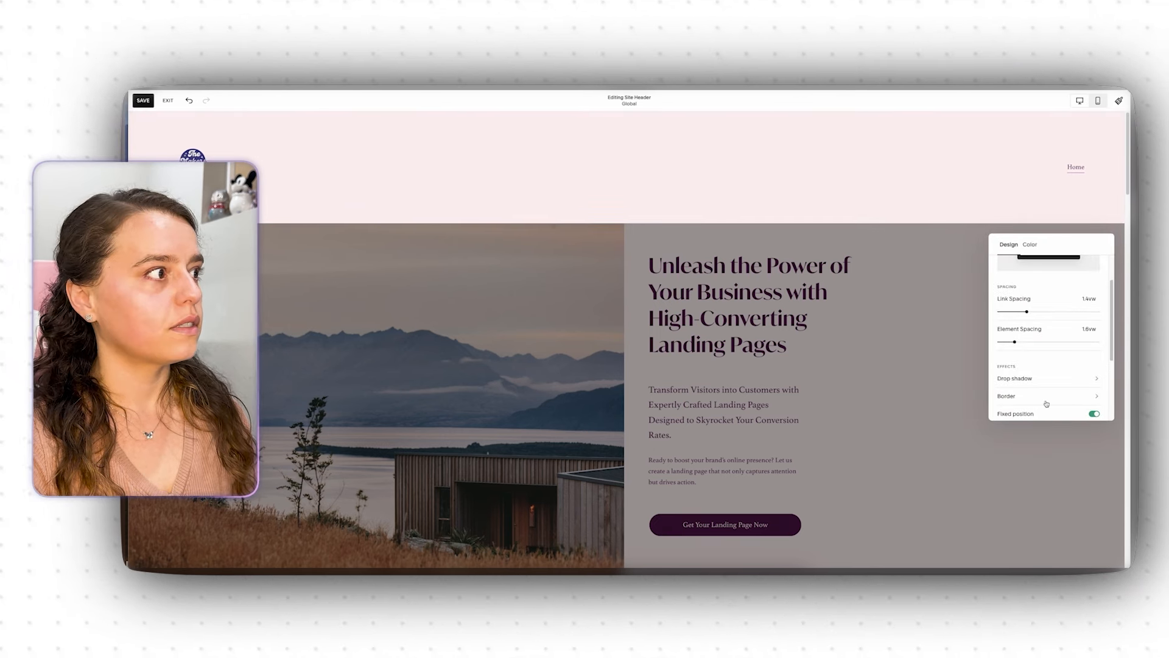
{"action": "left_click", "coordinate": [535, 304]}
{"action": "scroll", "coordinate": [767, 327], "scroll_direction": "down", "scroll_amount": 2}
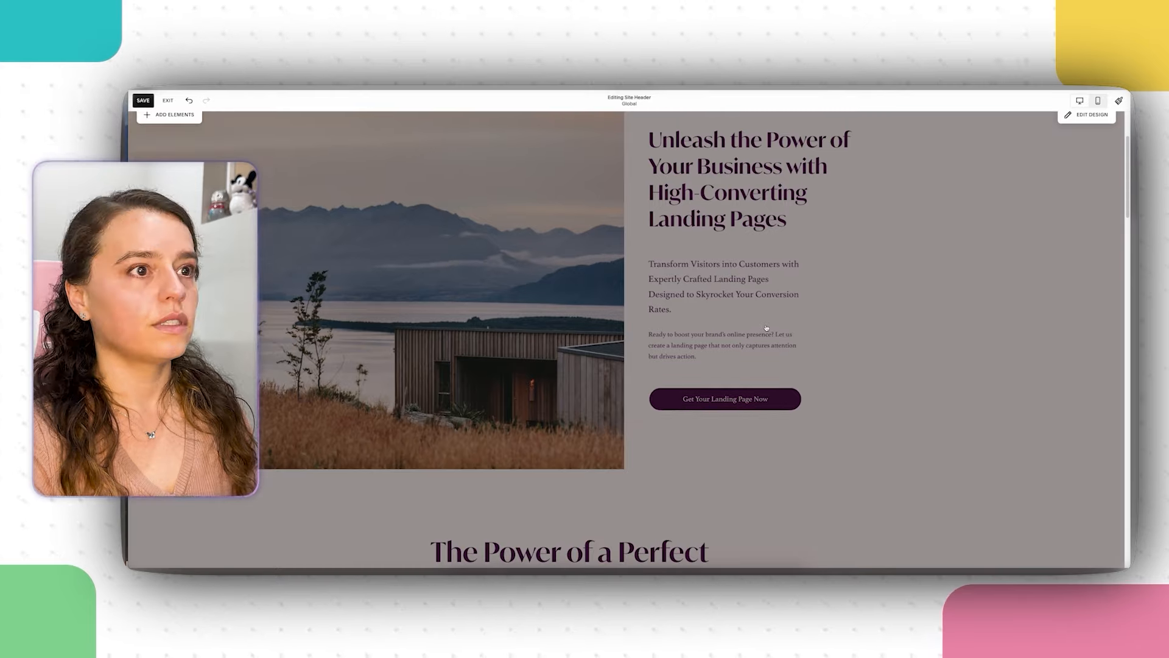
{"action": "left_click", "coordinate": [767, 328]}
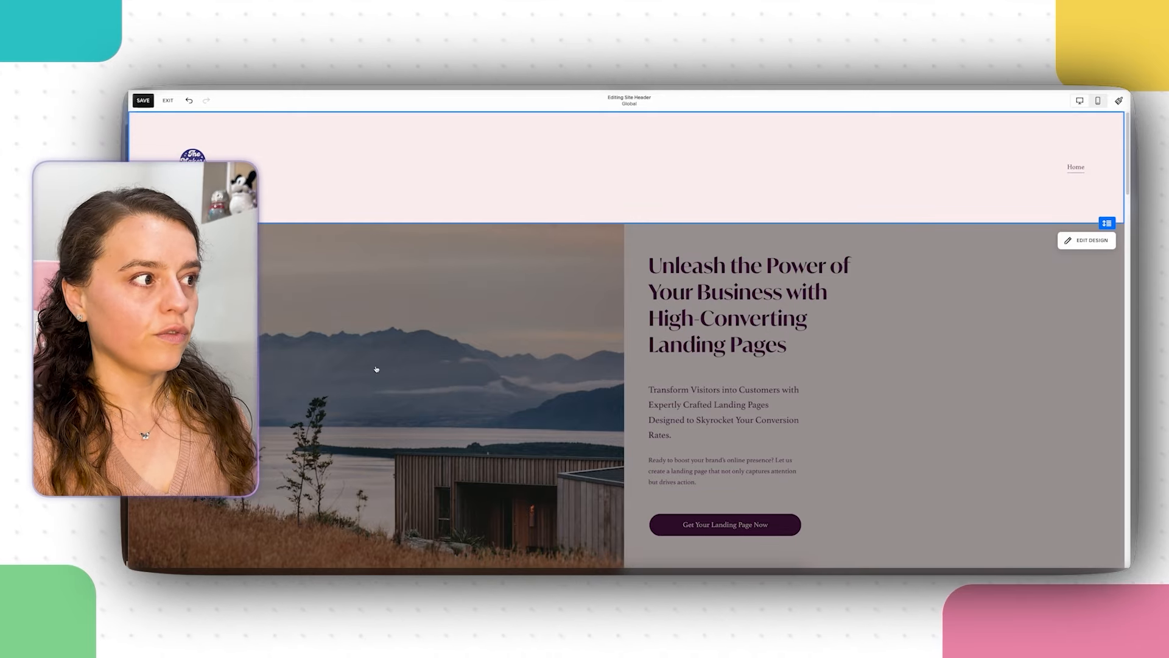
{"action": "scroll", "coordinate": [398, 379], "scroll_direction": "down", "scroll_amount": 1}
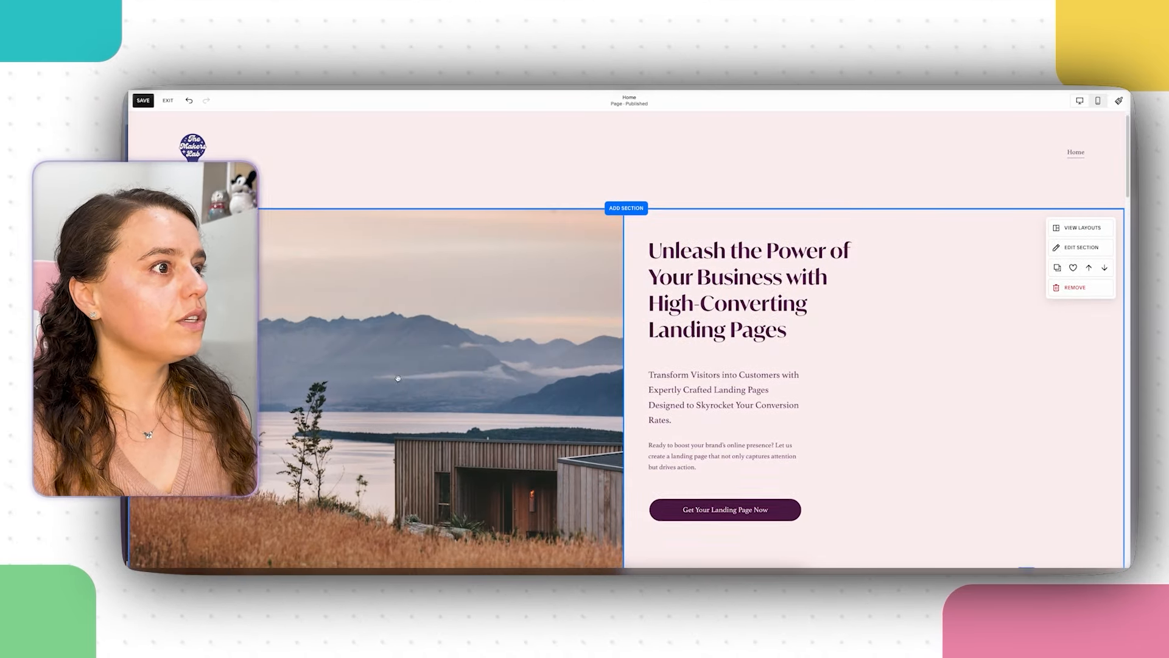
Step: Delete the demo landscape photo from the hero image block
{"action": "left_click", "coordinate": [403, 381]}
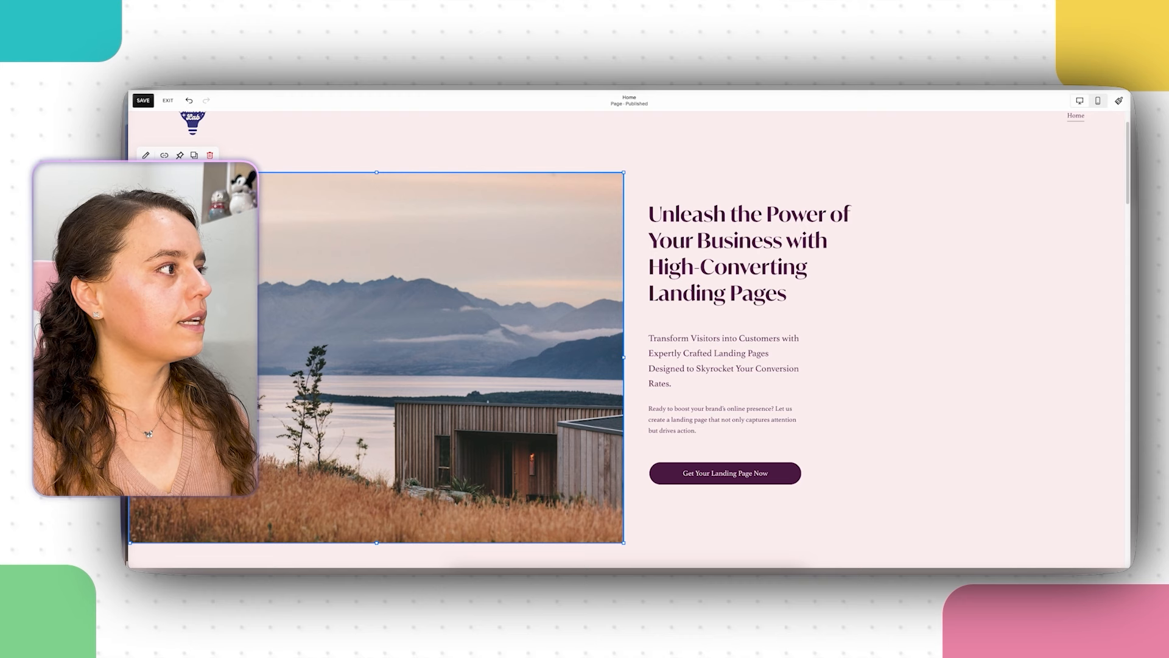
{"action": "left_click", "coordinate": [146, 155]}
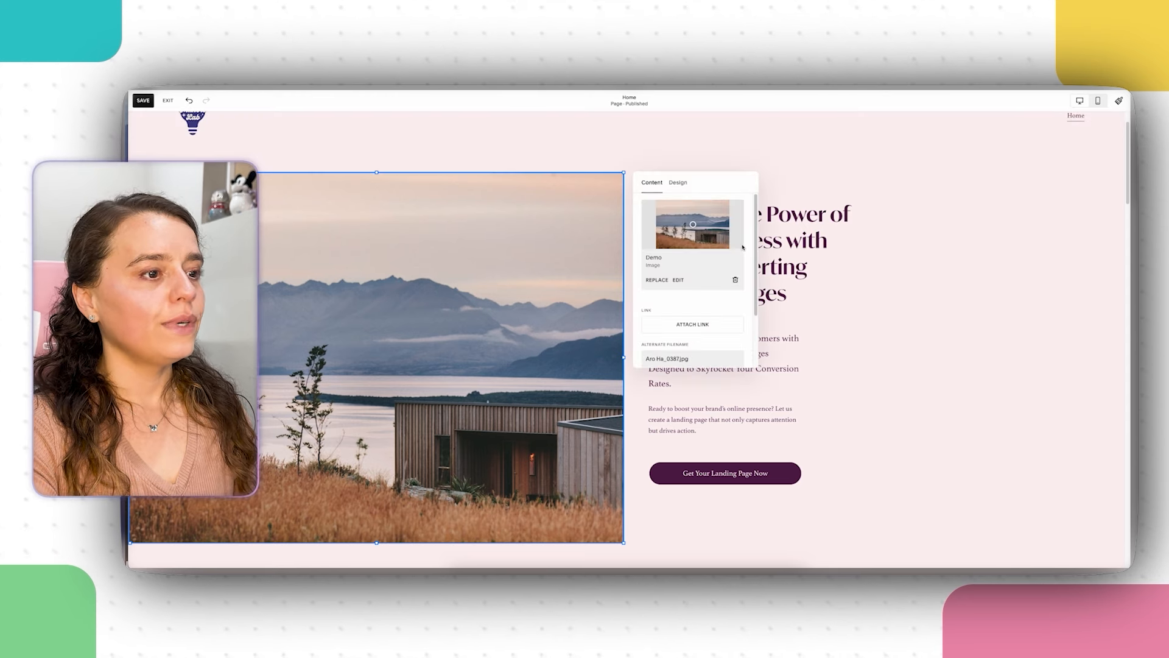
{"action": "scroll", "coordinate": [677, 286], "scroll_direction": "down", "scroll_amount": 3}
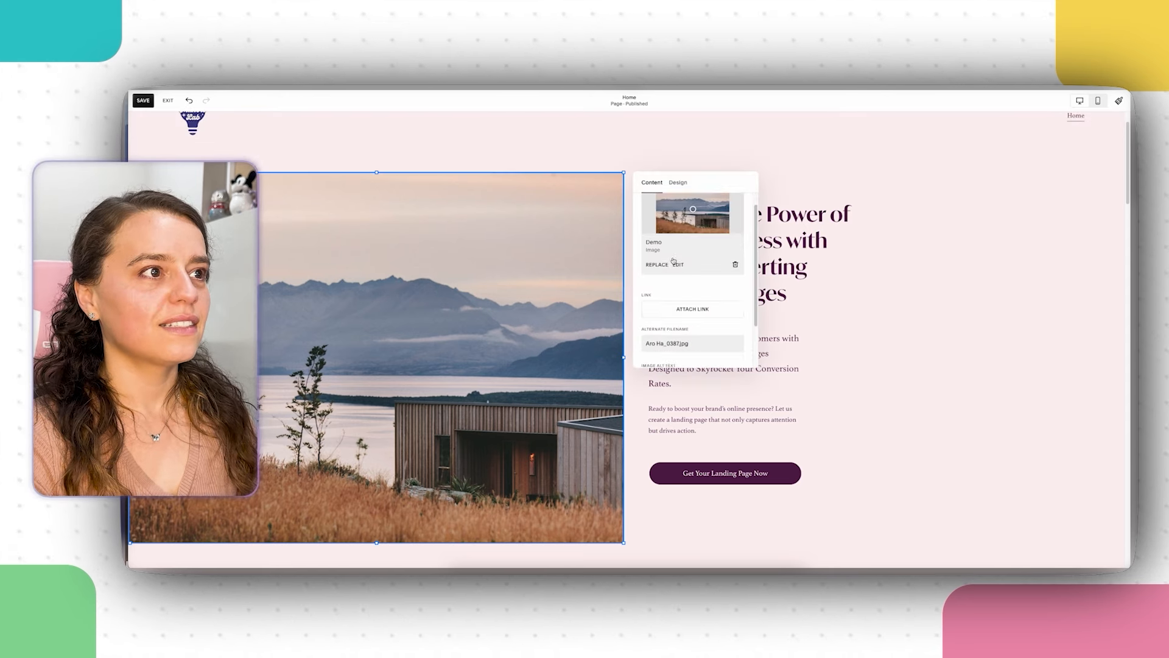
{"action": "scroll", "coordinate": [674, 260], "scroll_direction": "up", "scroll_amount": 3}
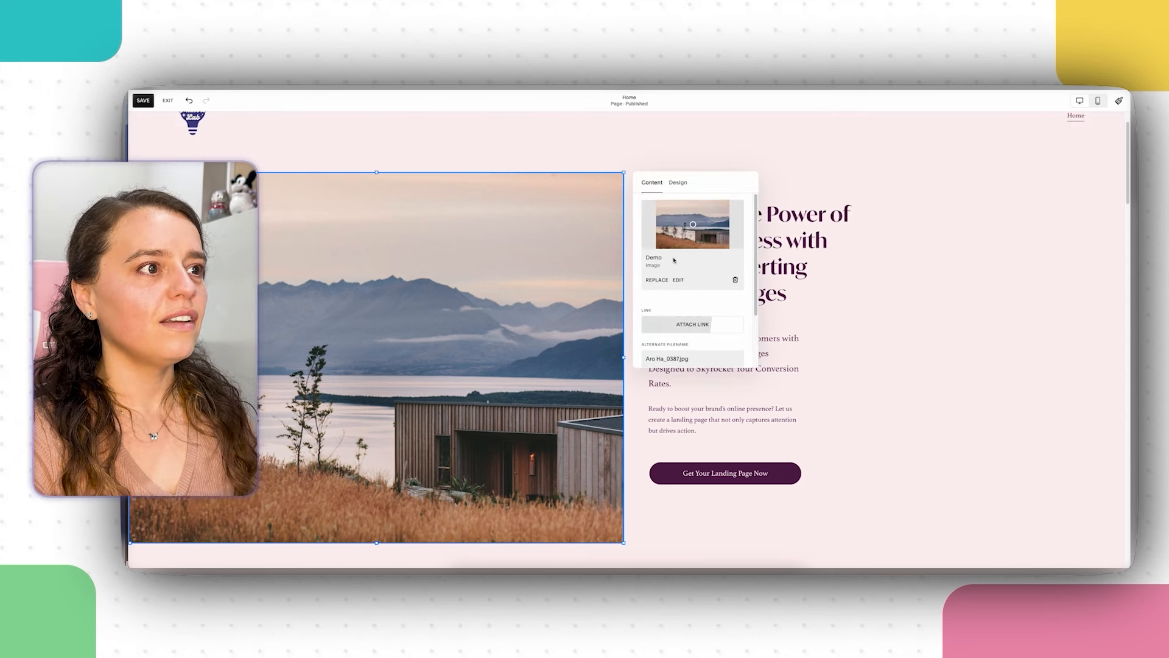
{"action": "left_click", "coordinate": [735, 280]}
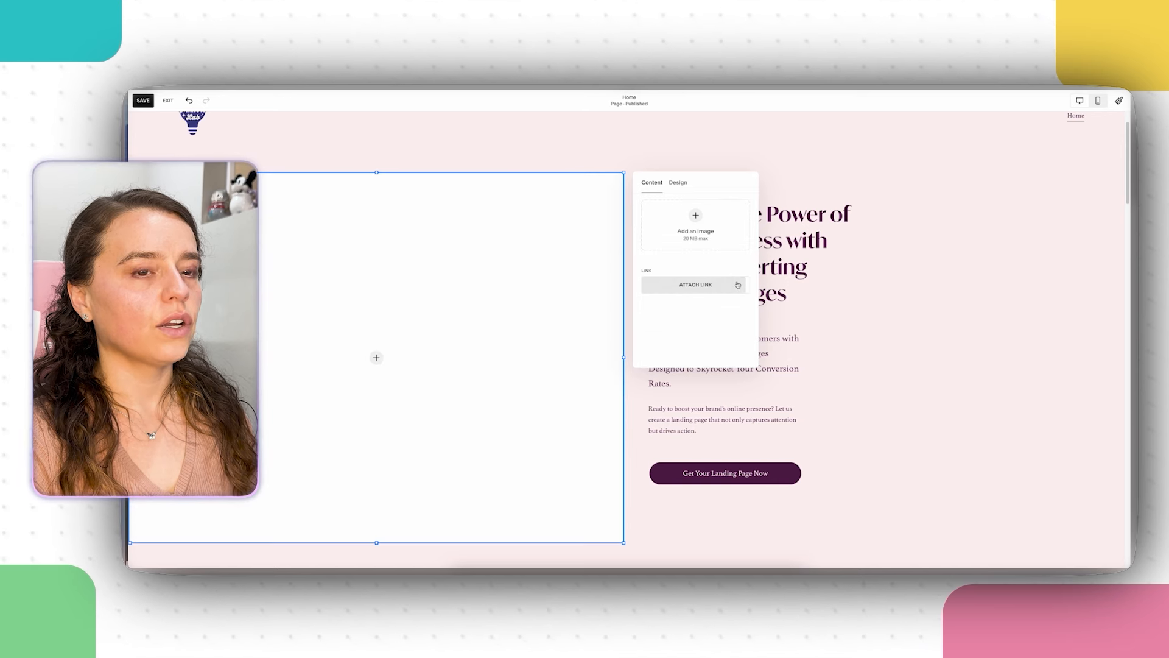
Step: Search the free stock images for 'landing page'
{"action": "left_click", "coordinate": [694, 217]}
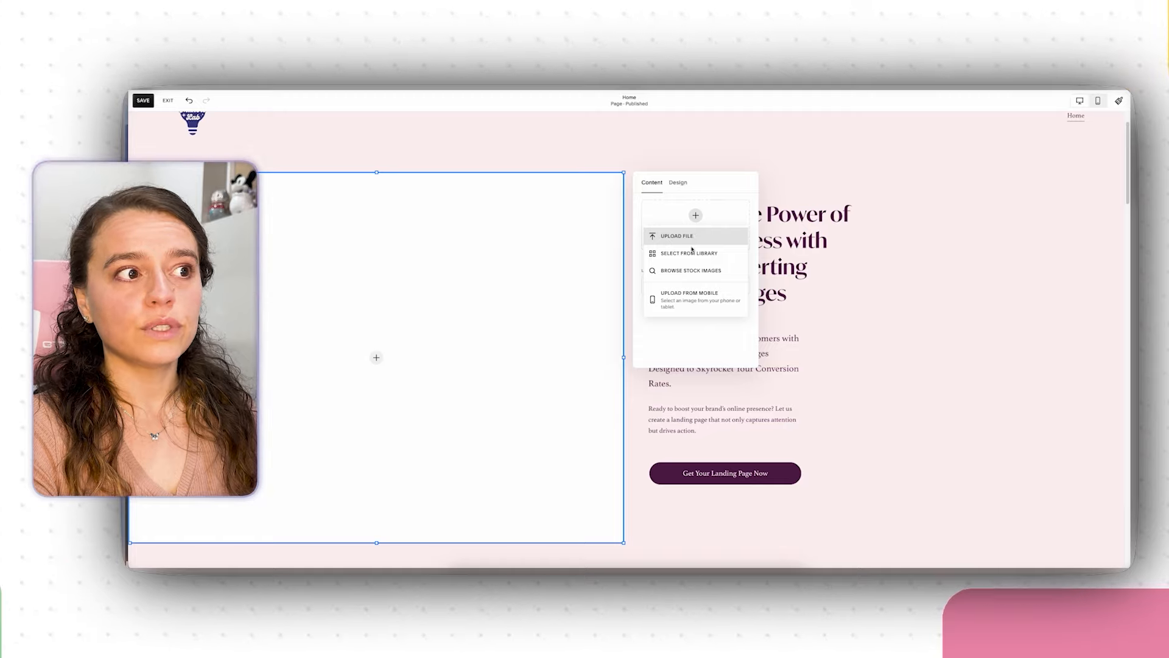
{"action": "left_click", "coordinate": [698, 275]}
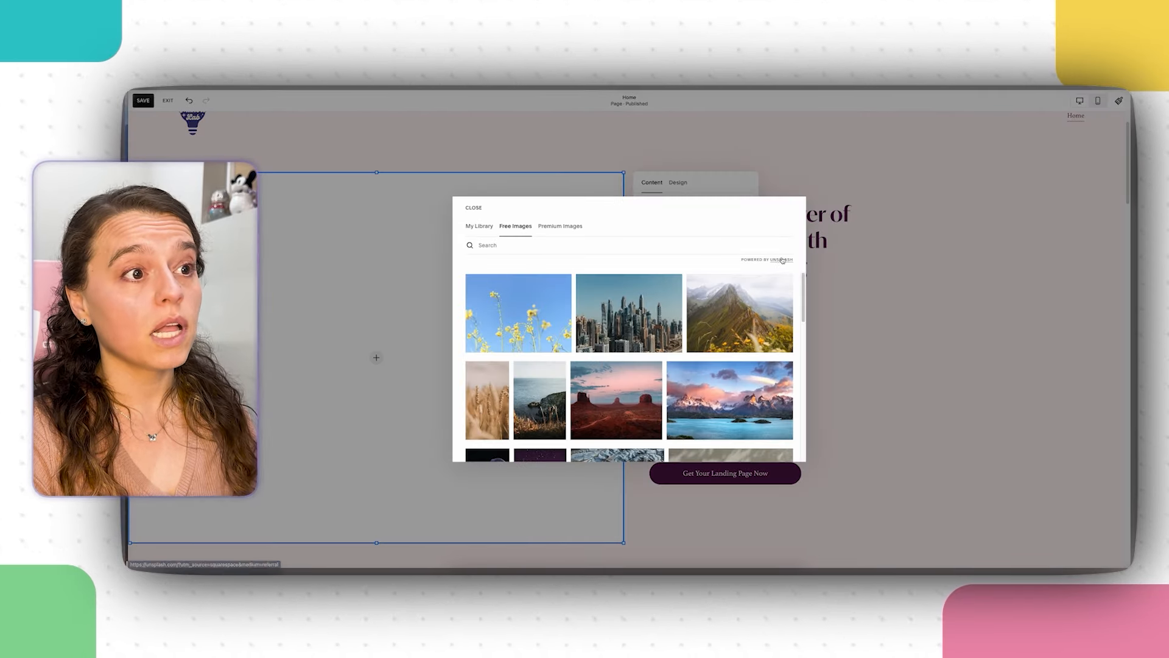
{"action": "left_click", "coordinate": [680, 252]}
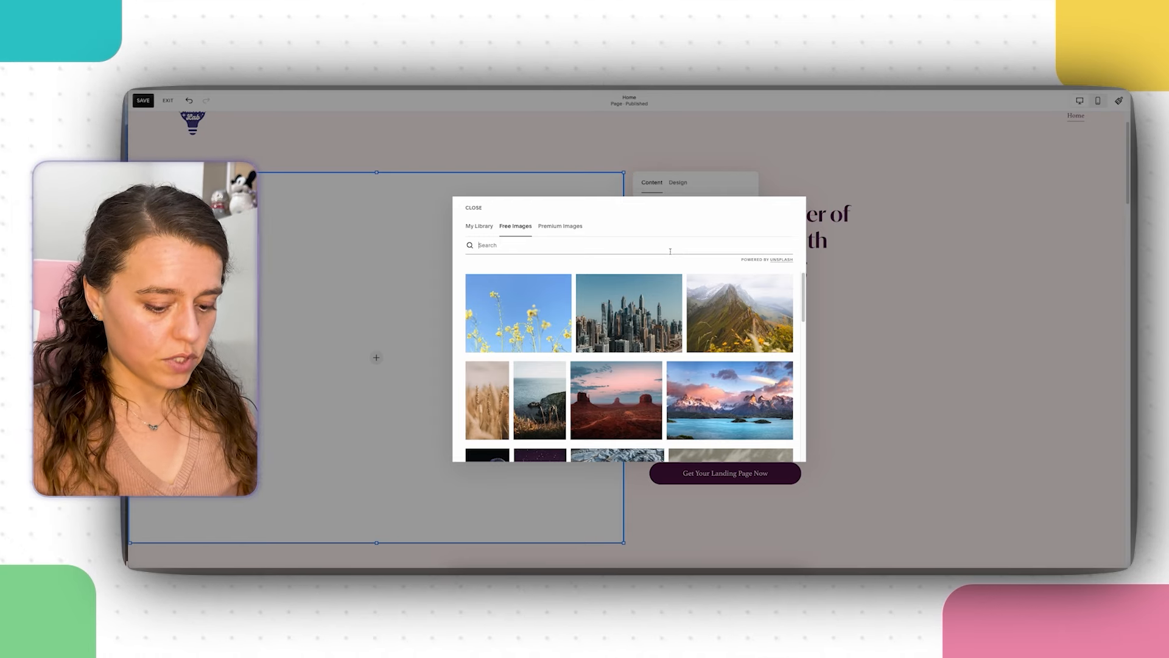
{"action": "type", "text": "landing"}
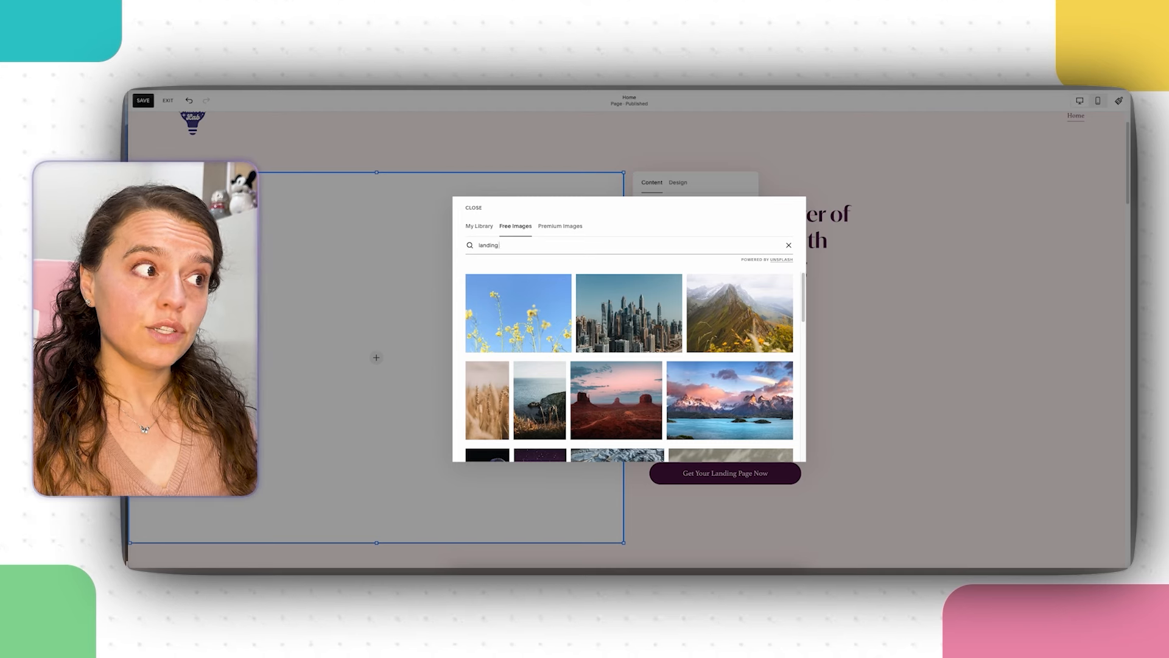
{"action": "type", "text": " page"}
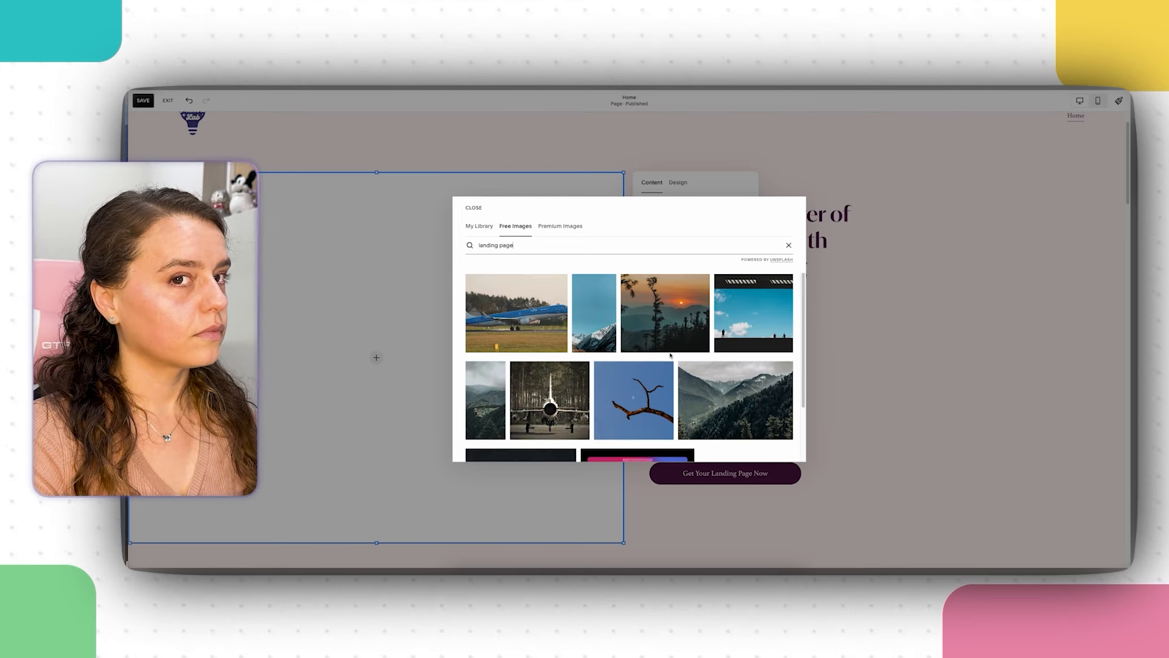
{"action": "scroll", "coordinate": [671, 355], "scroll_direction": "down", "scroll_amount": 3}
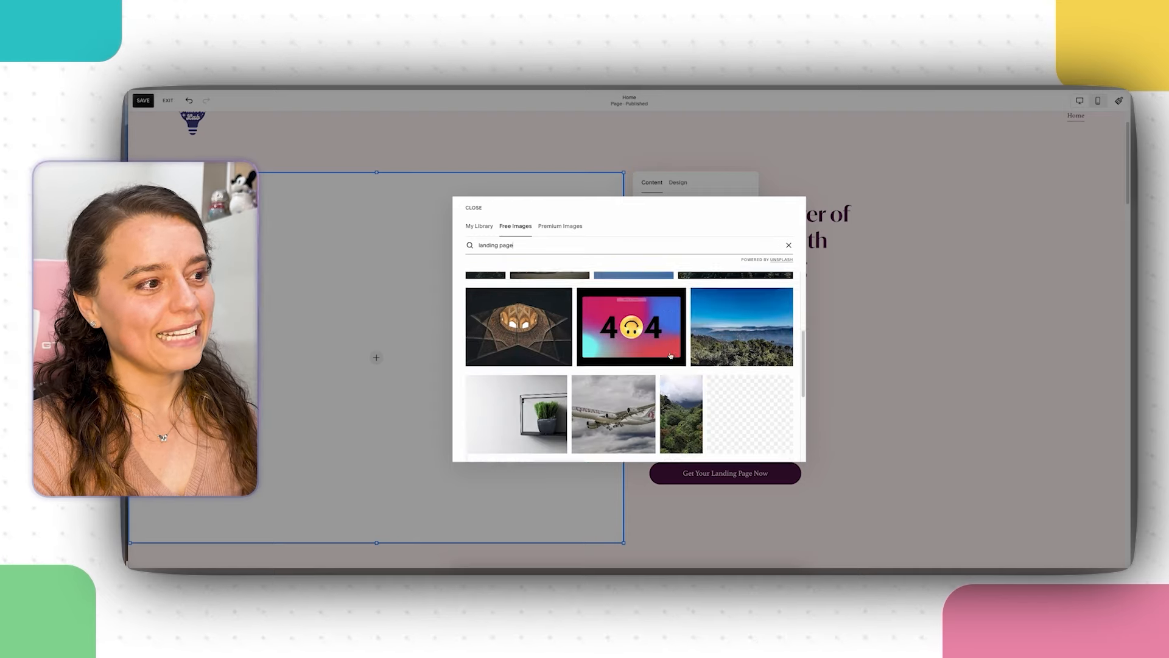
{"action": "scroll", "coordinate": [675, 358], "scroll_direction": "up", "scroll_amount": 2}
{"action": "scroll", "coordinate": [674, 358], "scroll_direction": "down", "scroll_amount": 2}
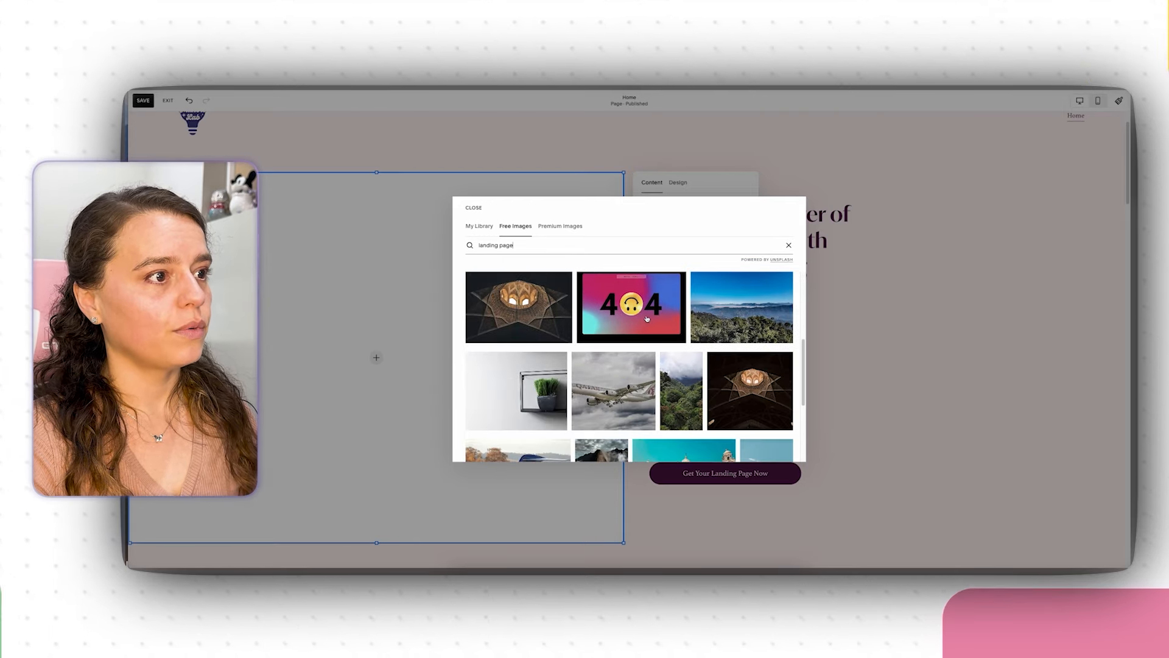
{"action": "scroll", "coordinate": [626, 316], "scroll_direction": "down", "scroll_amount": 3}
Step: Search 'website' instead and add the laptop-on-wooden-table photo
{"action": "triple_click", "coordinate": [543, 249]}
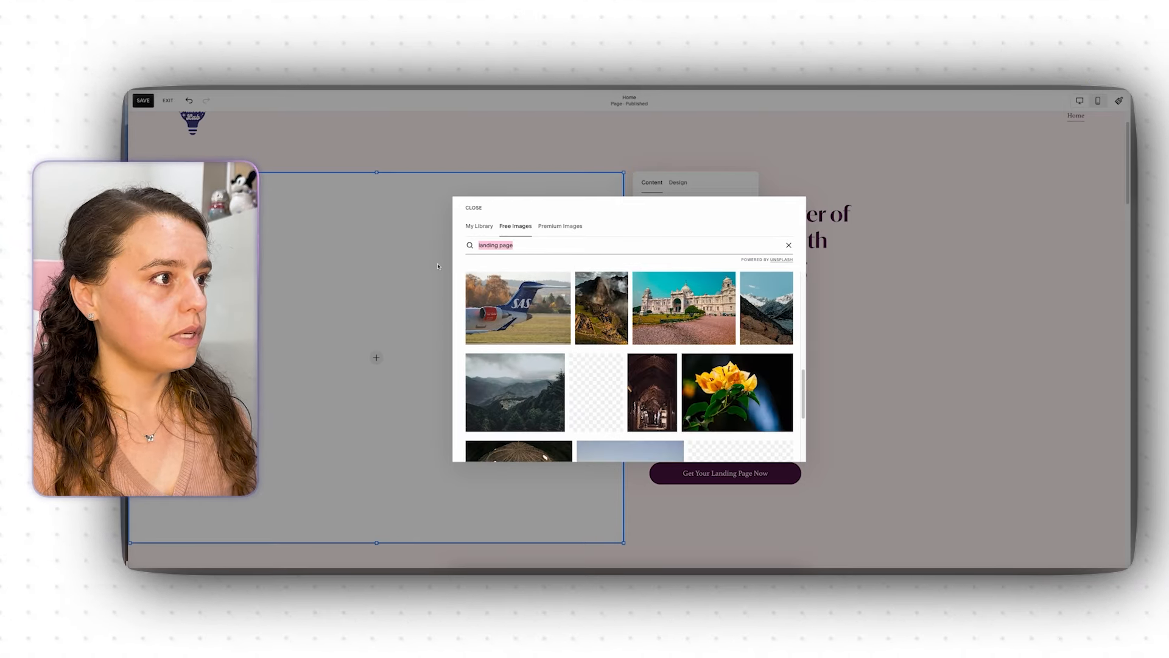
{"action": "type", "text": "website"}
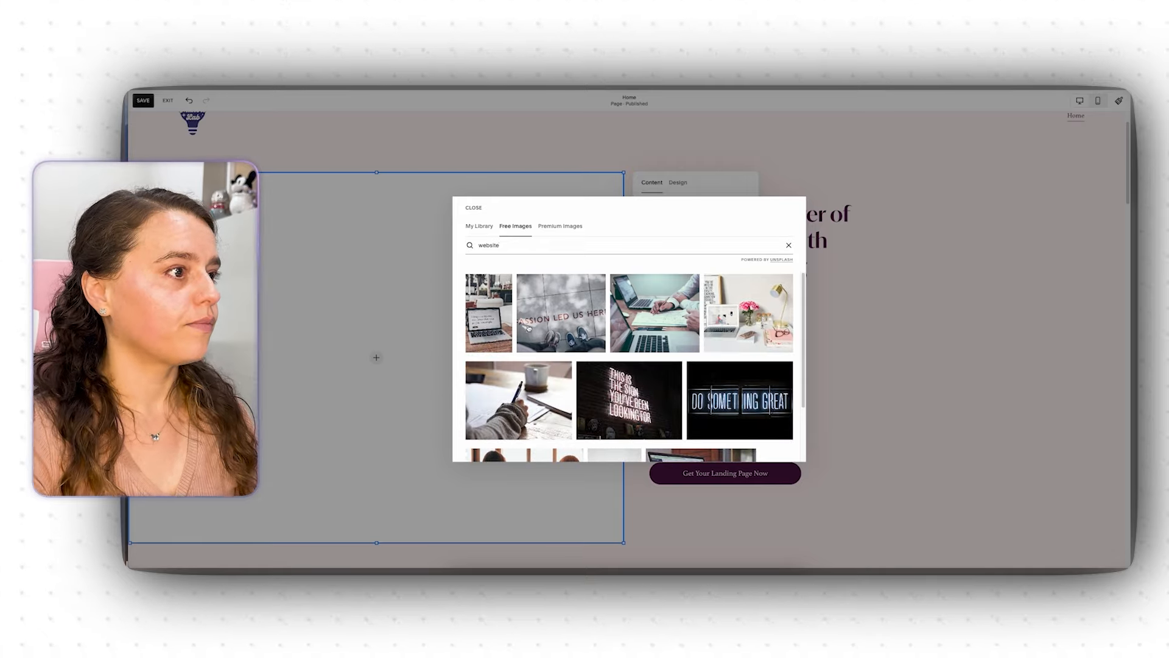
{"action": "left_click", "coordinate": [489, 312]}
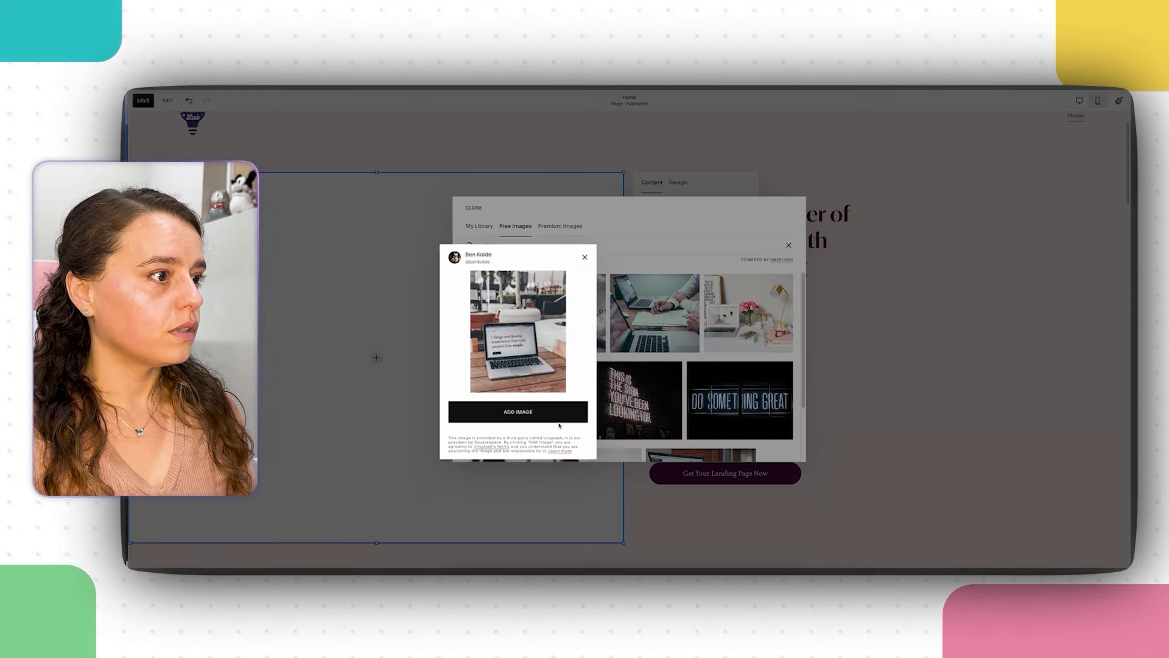
{"action": "left_click", "coordinate": [559, 426]}
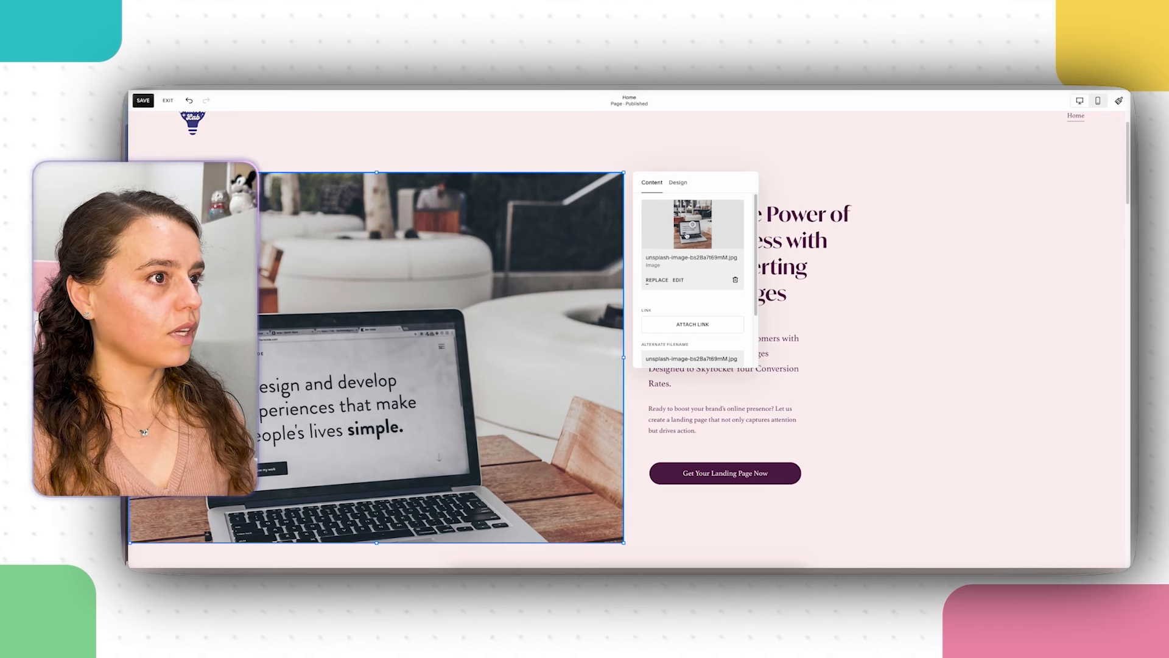
Step: Drag the image focal point down so the laptop's keyboard shows in the hero
{"action": "left_click_drag", "start_coordinate": [693, 225], "coordinate": [694, 234]}
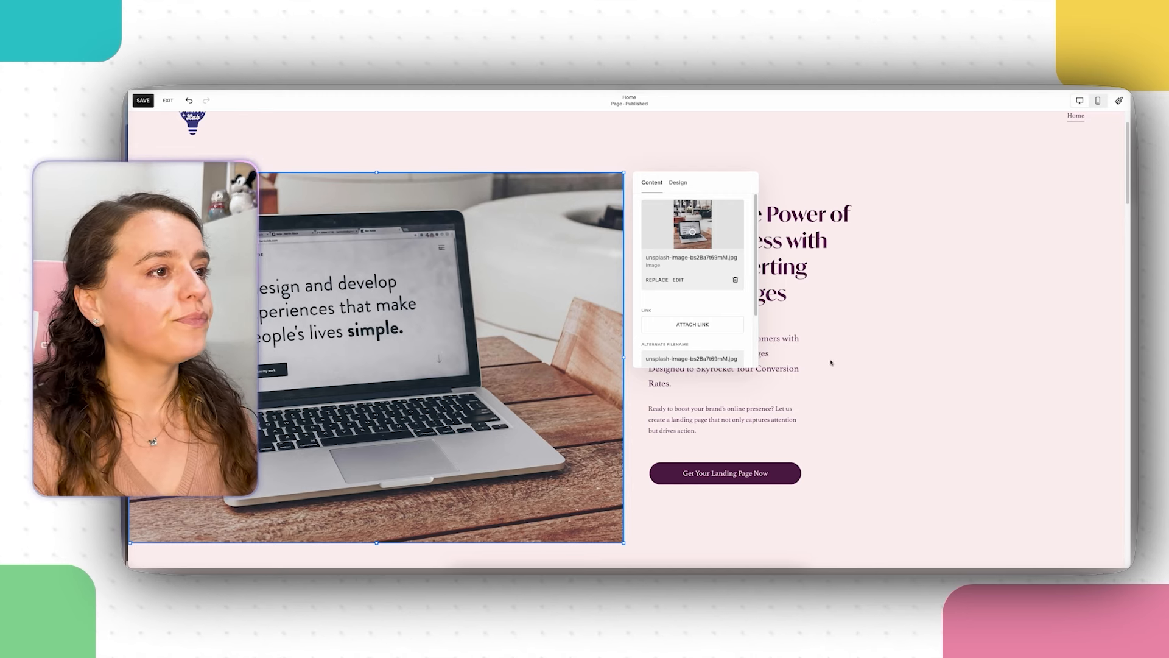
{"action": "scroll", "coordinate": [708, 304], "scroll_direction": "down", "scroll_amount": 2}
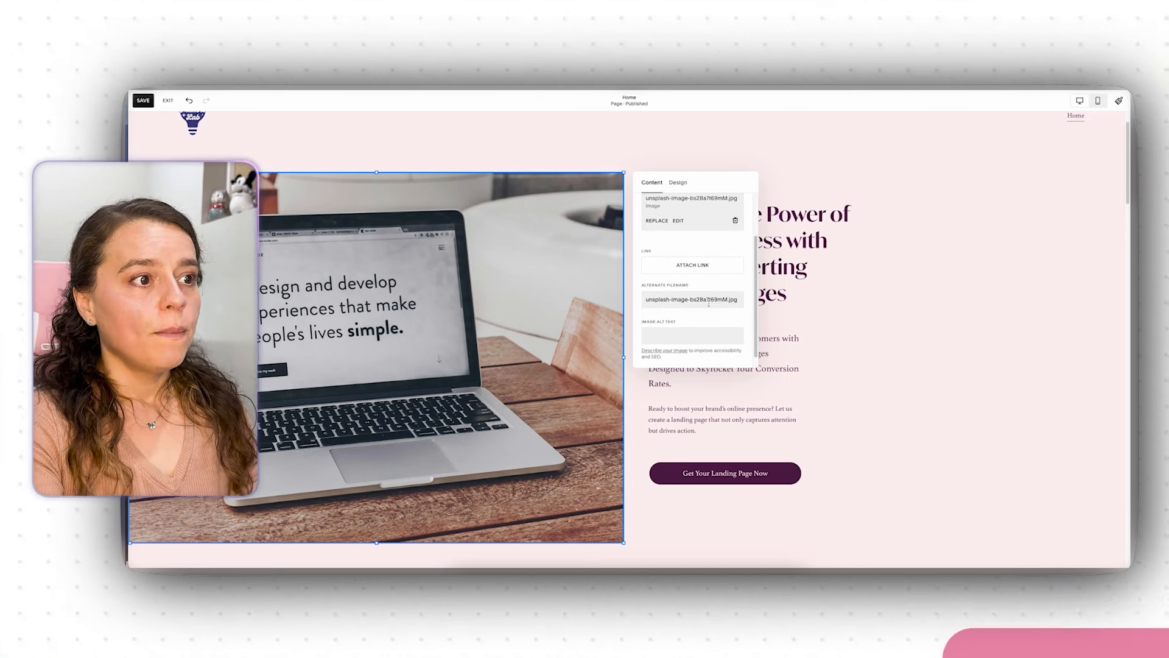
{"action": "scroll", "coordinate": [708, 304], "scroll_direction": "down", "scroll_amount": 1}
Step: Enter alt text describing the laptop cover reading 'I design and develop experiences that make people's lives simple.'
{"action": "left_click", "coordinate": [681, 323]}
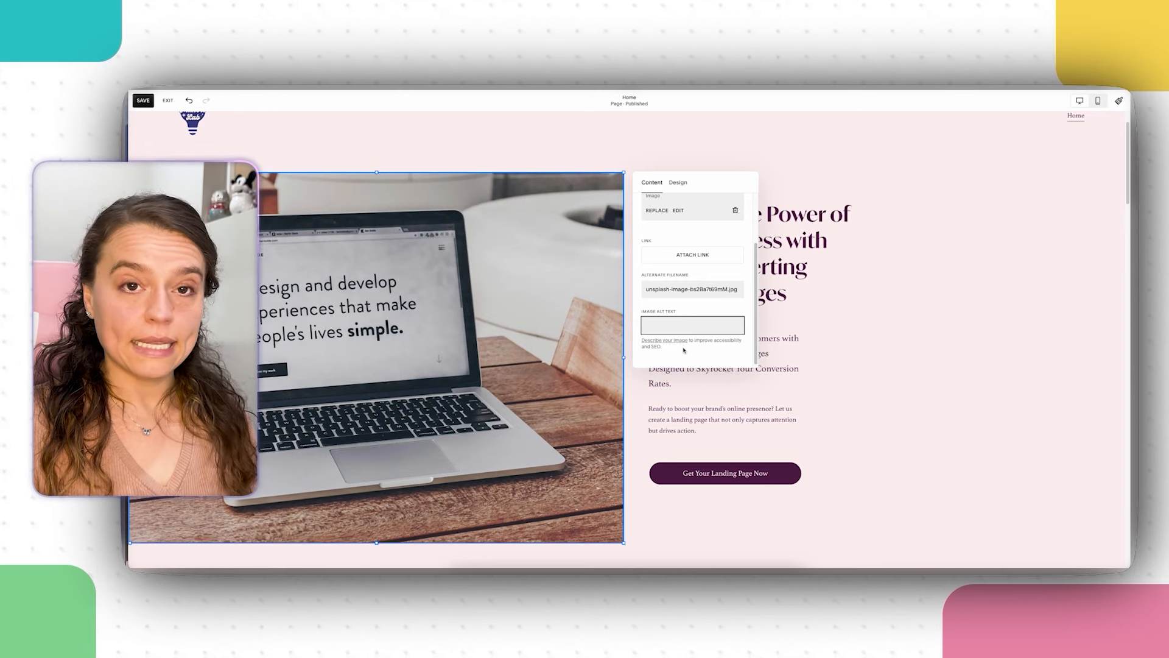
{"action": "type", "text": "An image of a"}
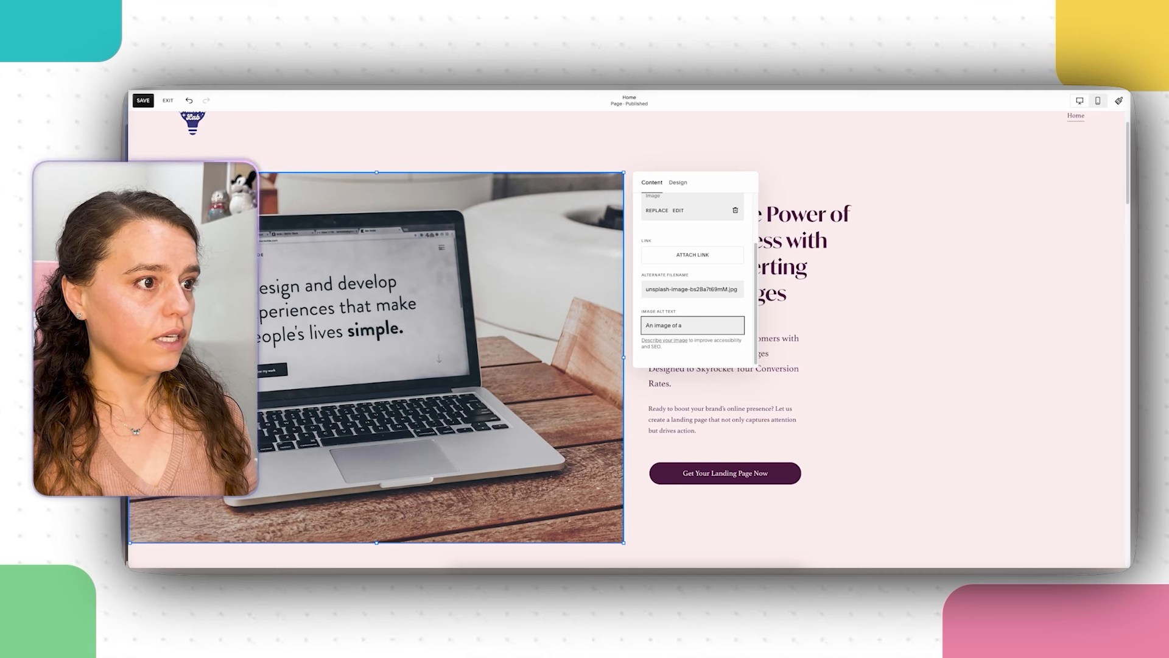
{"action": "type", "text": "laptop"}
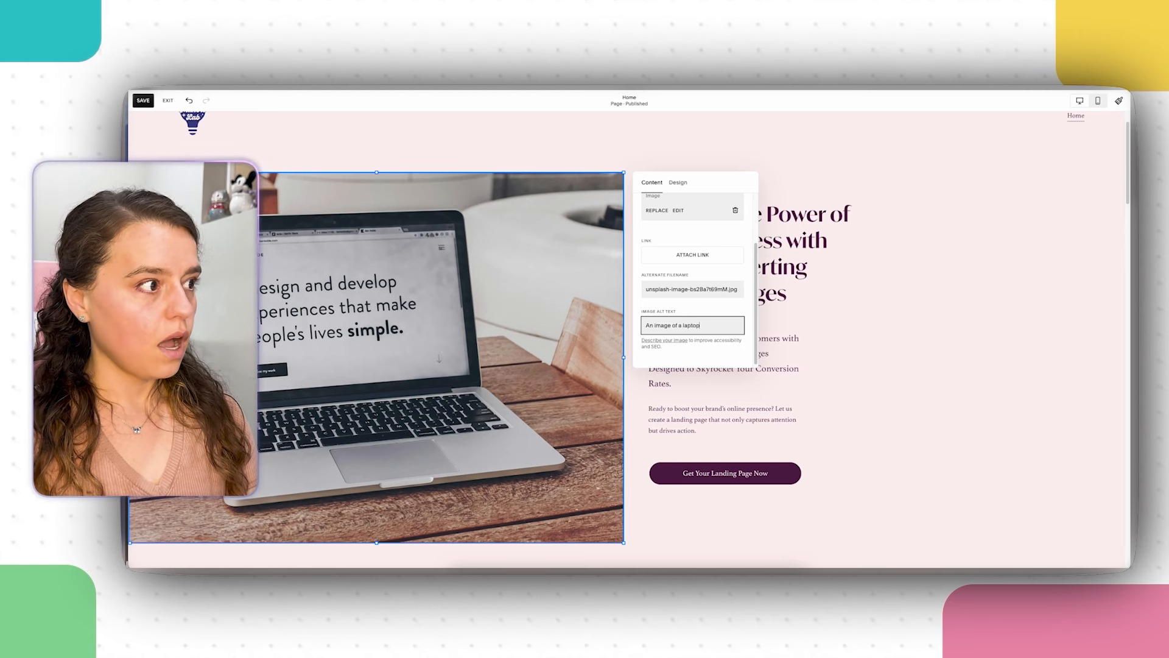
{"action": "type", "text": " with a "}
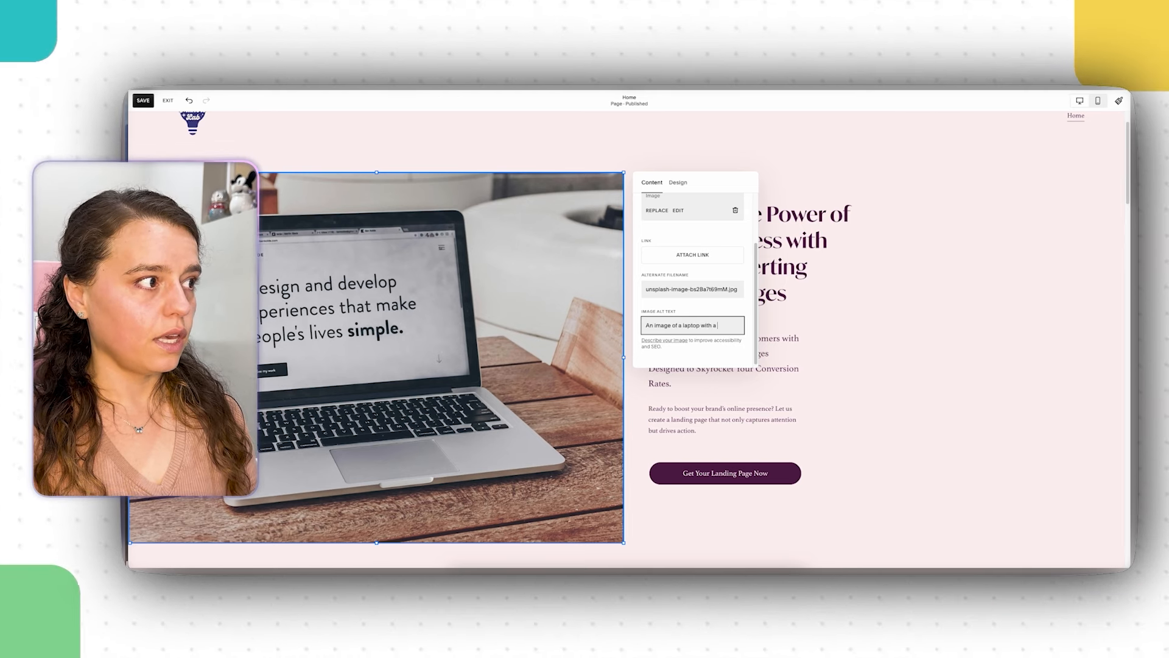
{"action": "type", "text": "lan"}
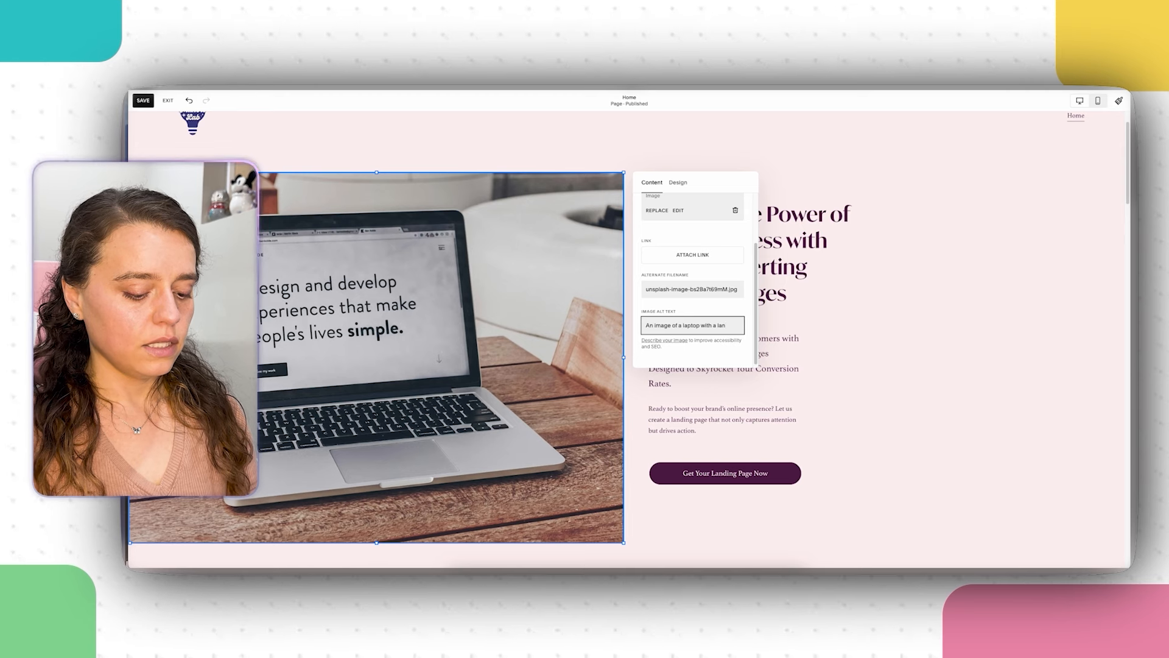
{"action": "type", "text": "ding page cove"}
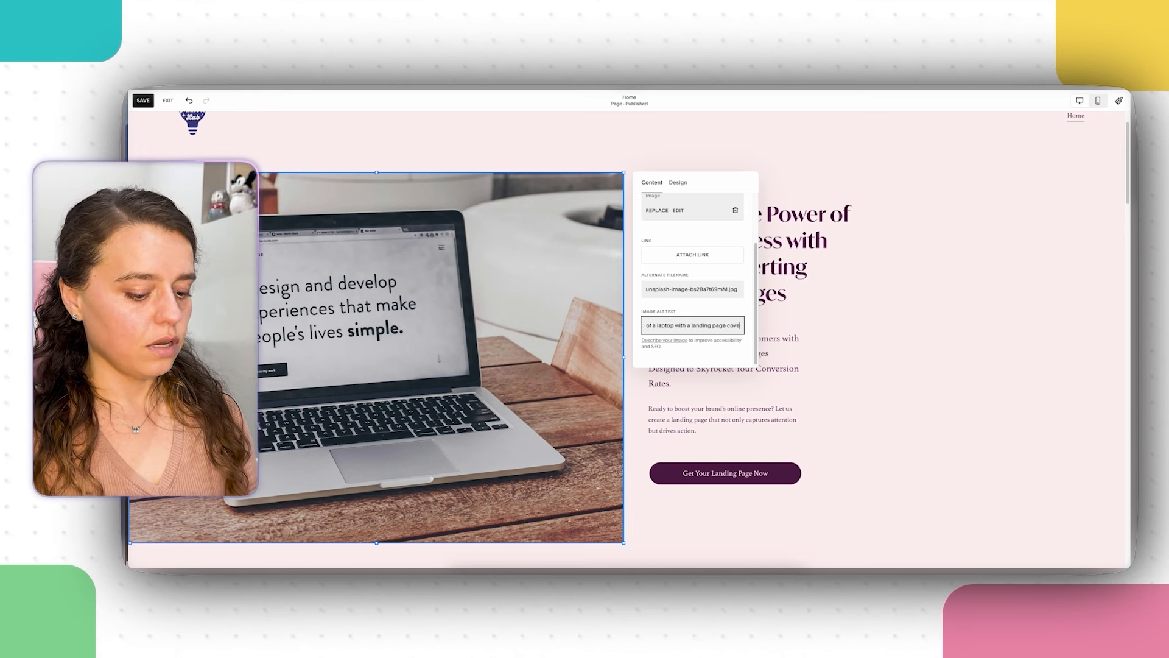
{"action": "type", "text": "r that reads"}
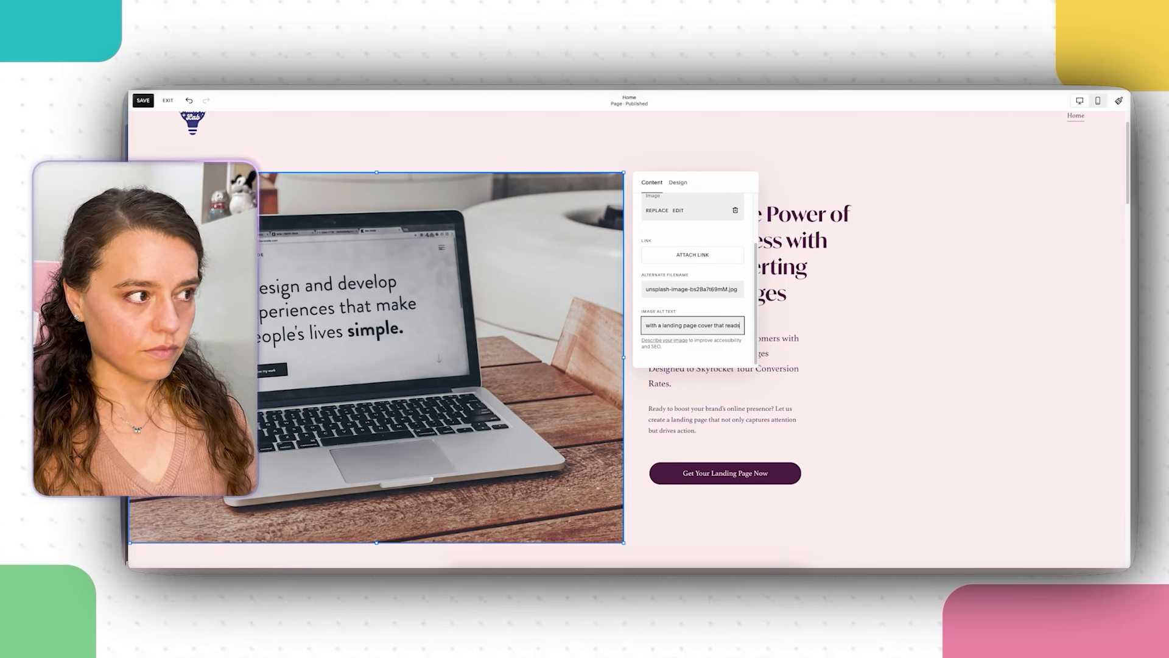
{"action": "type", "text": " \"I desig"}
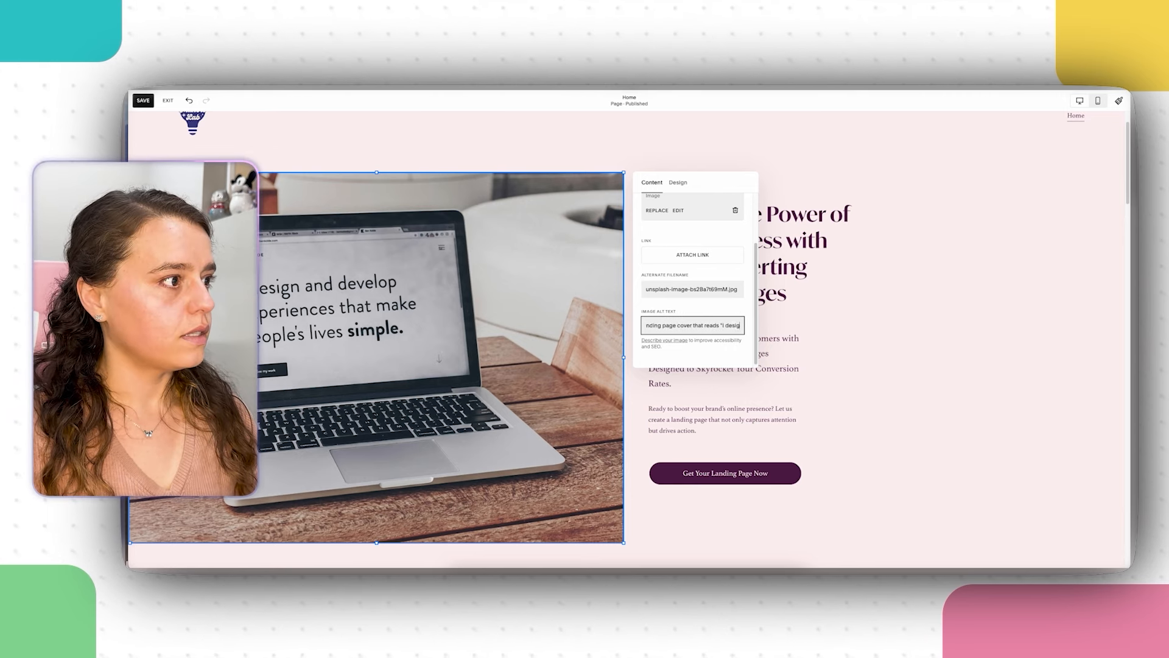
{"action": "type", "text": "n and develo"}
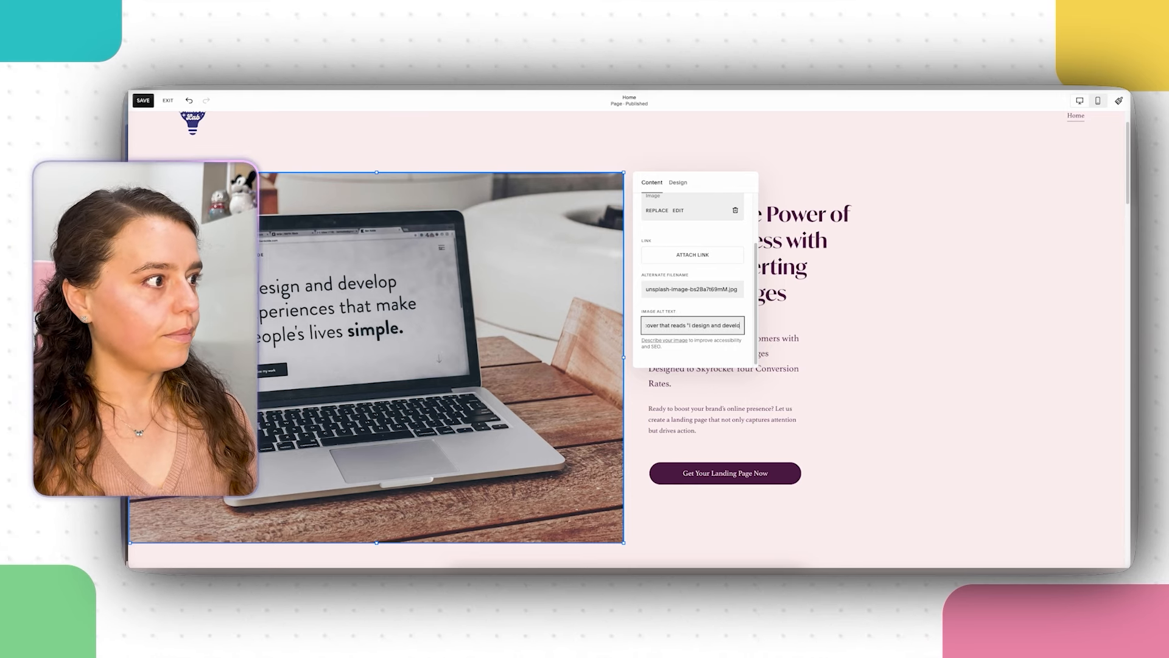
{"action": "type", "text": "p exper"}
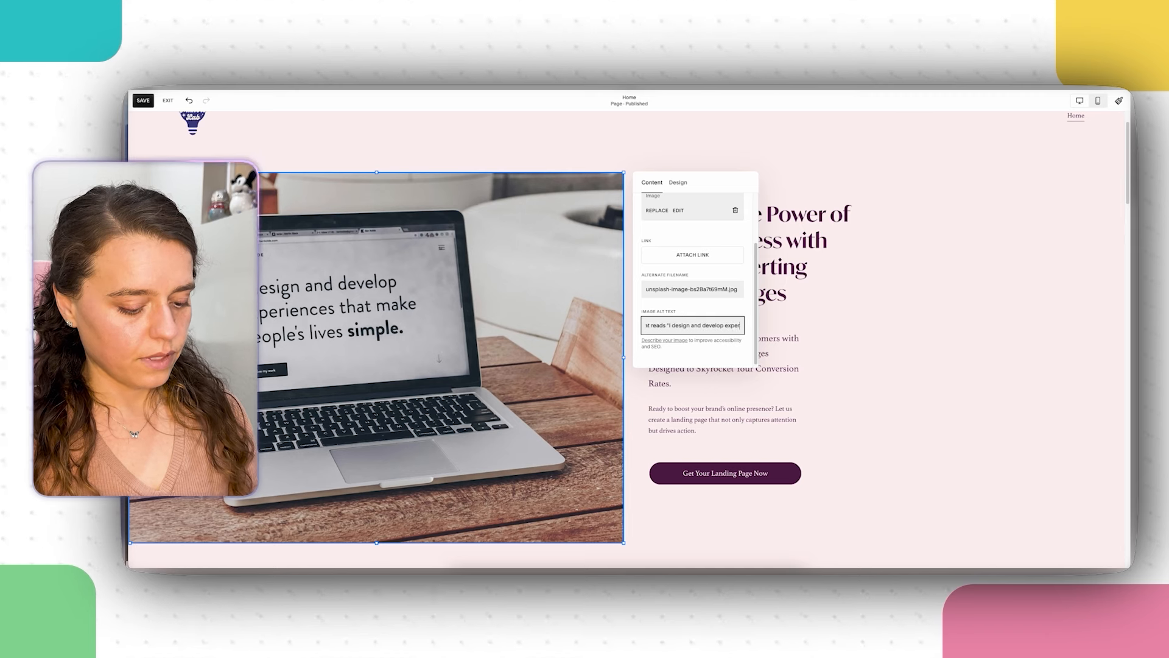
{"action": "type", "text": "iences that"}
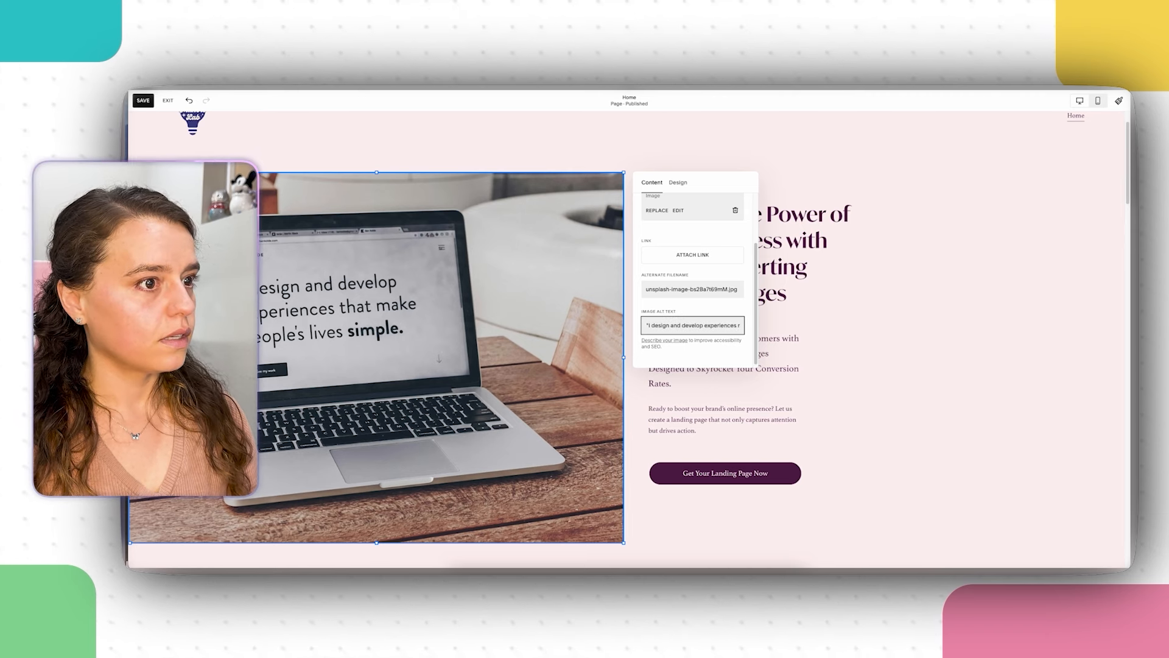
{"action": "type", "text": " make"}
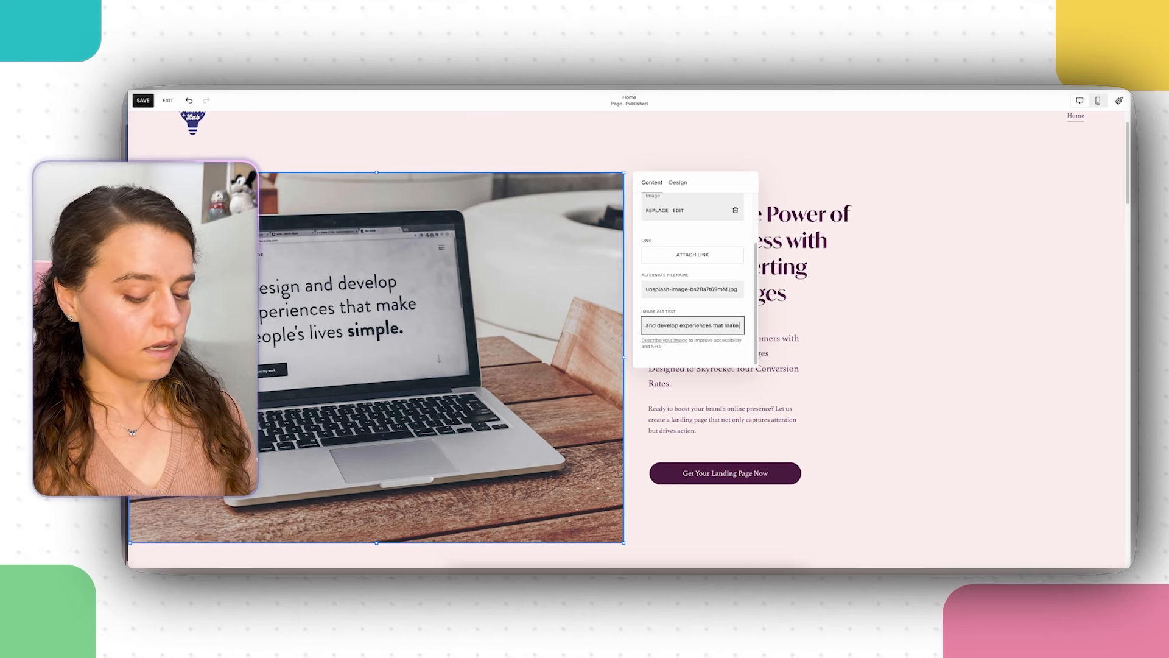
{"action": "type", "text": " people's live"}
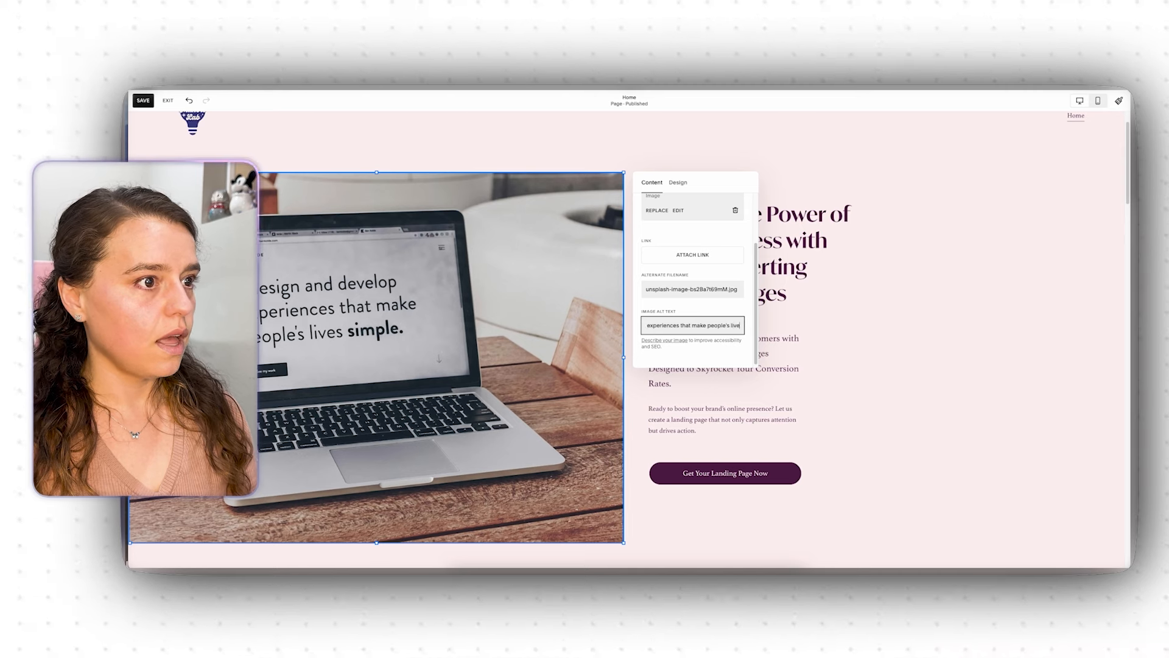
{"action": "type", "text": "s simple."}
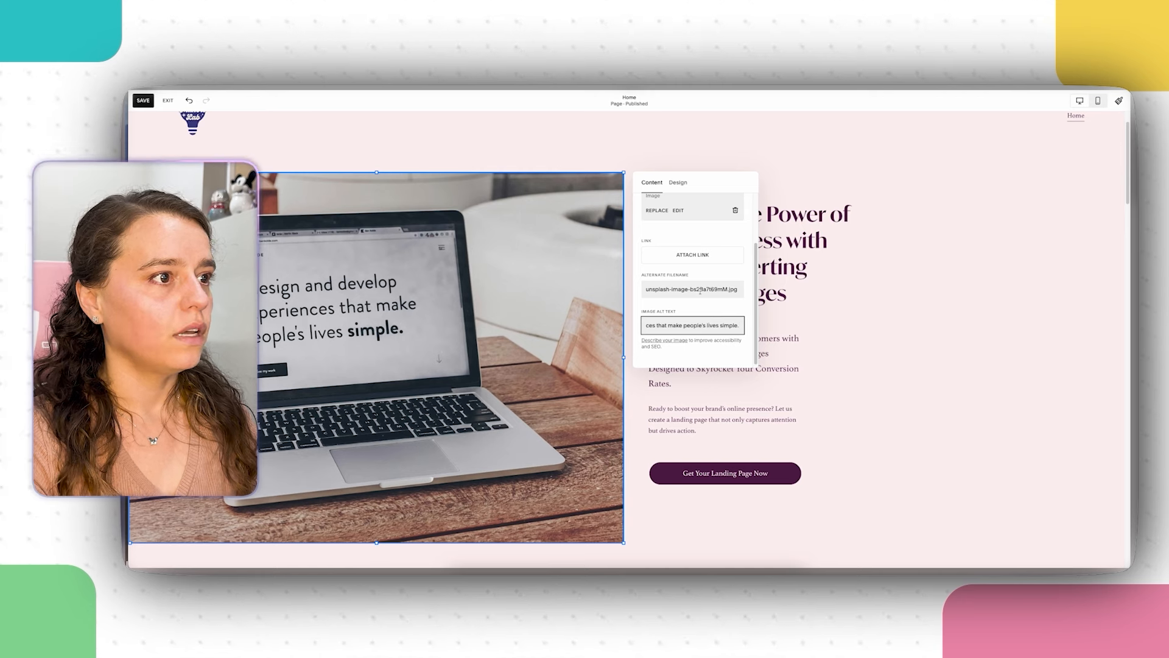
{"action": "scroll", "coordinate": [700, 286], "scroll_direction": "up", "scroll_amount": 2}
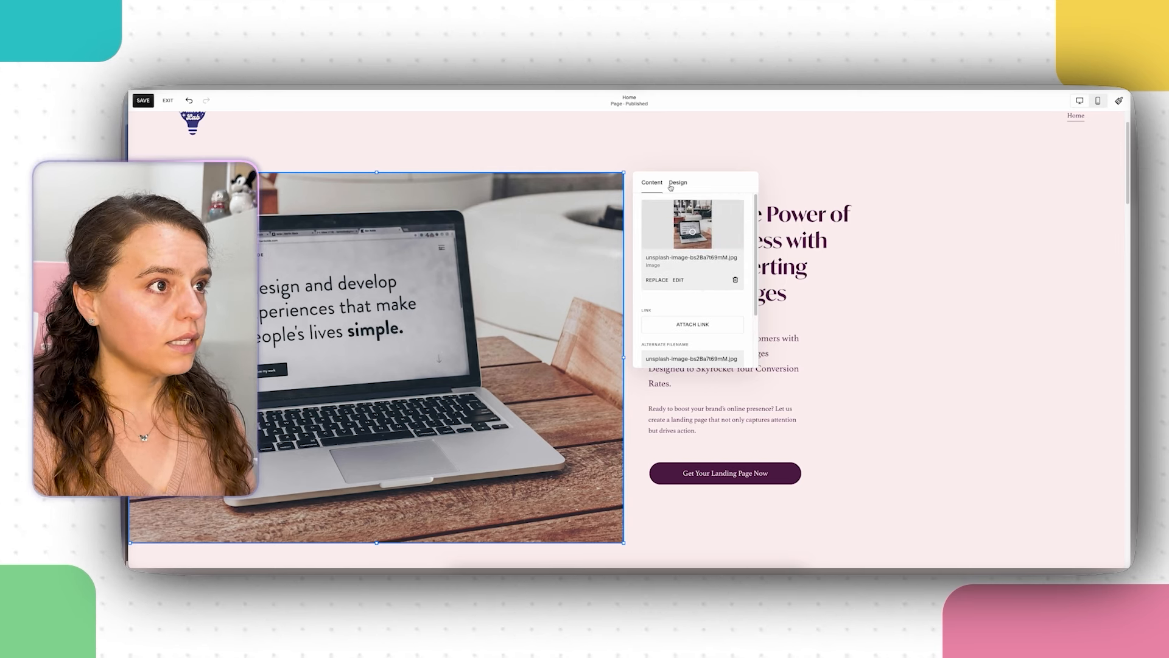
Step: Close the image settings and scroll to The Power of a Perfect Landing Page section
{"action": "left_click", "coordinate": [1082, 412]}
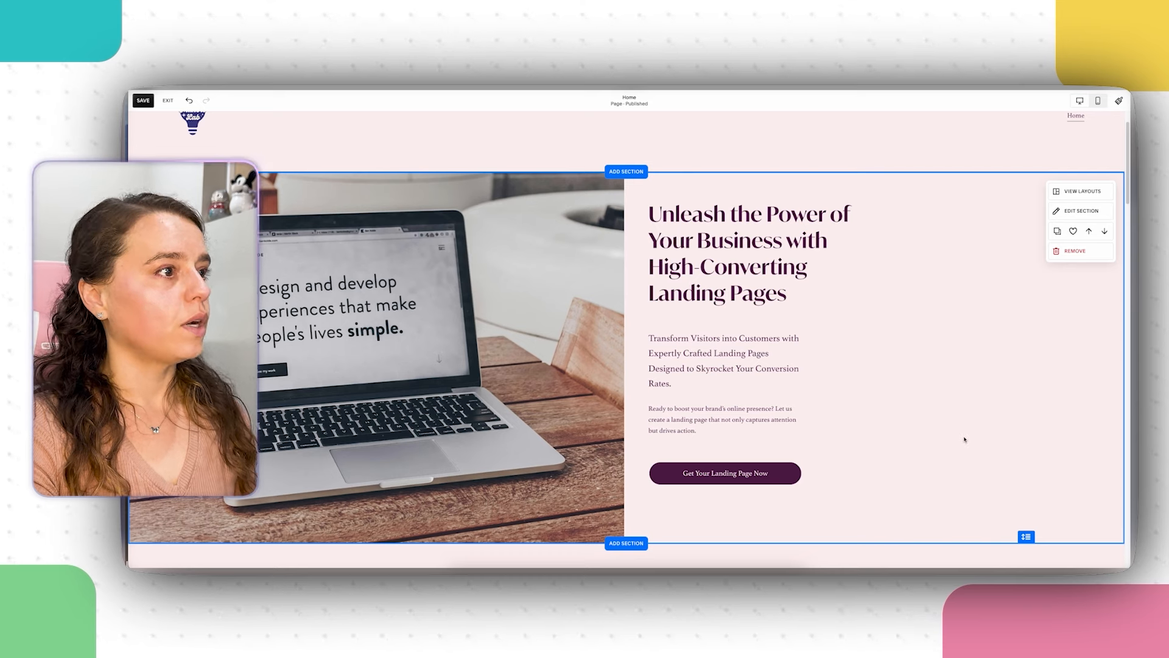
{"action": "scroll", "coordinate": [1008, 452], "scroll_direction": "up", "scroll_amount": 1}
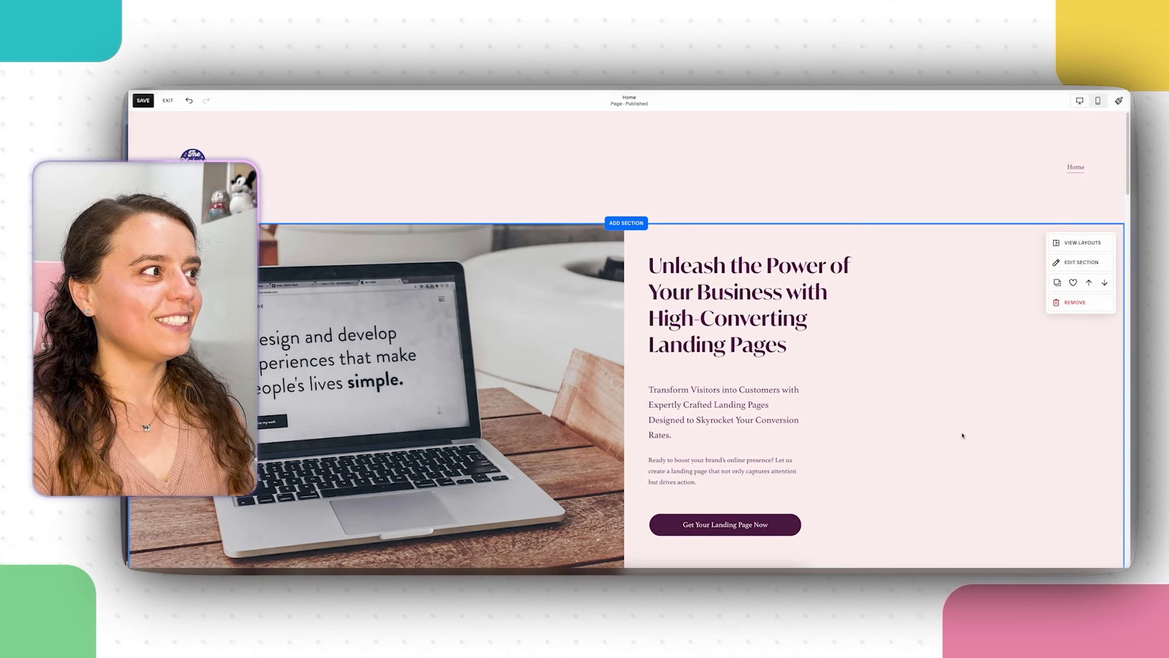
{"action": "scroll", "coordinate": [959, 416], "scroll_direction": "down", "scroll_amount": 1}
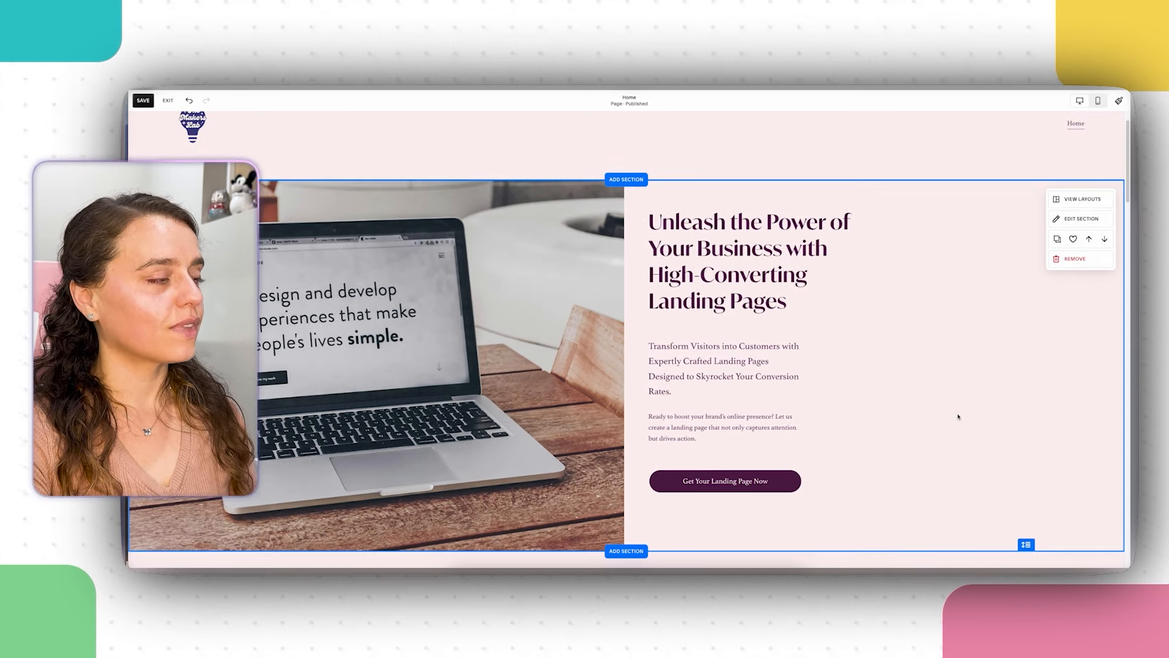
{"action": "scroll", "coordinate": [958, 416], "scroll_direction": "down", "scroll_amount": 7}
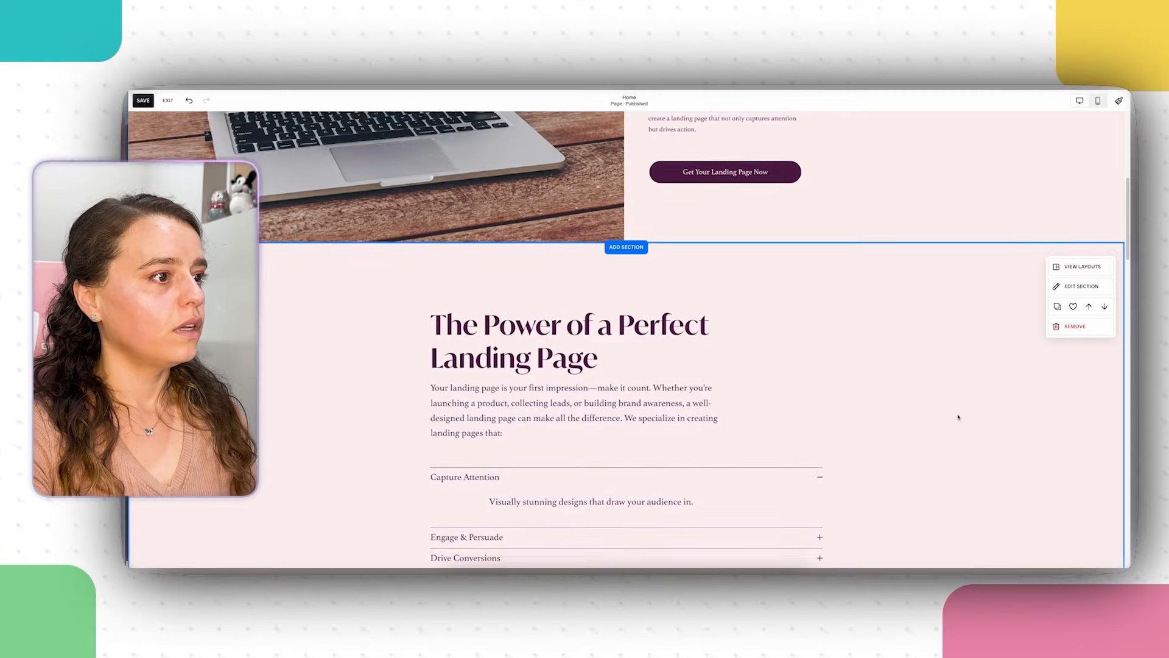
{"action": "scroll", "coordinate": [958, 416], "scroll_direction": "up", "scroll_amount": 8}
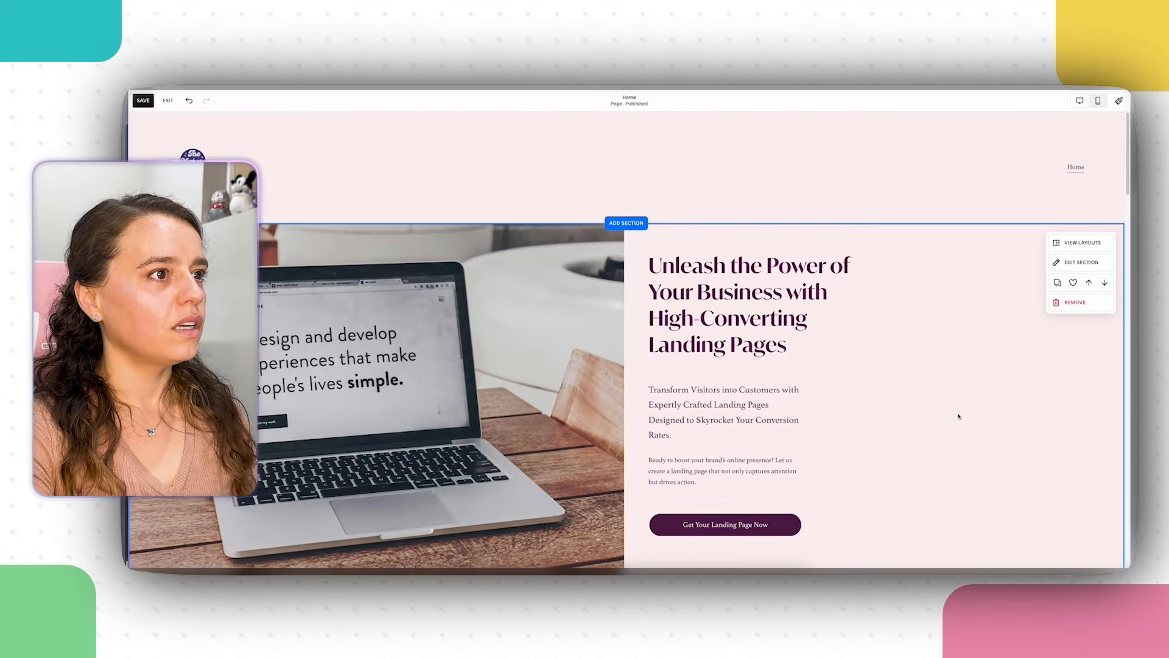
{"action": "scroll", "coordinate": [958, 416], "scroll_direction": "down", "scroll_amount": 5}
{"action": "scroll", "coordinate": [959, 417], "scroll_direction": "down", "scroll_amount": 20}
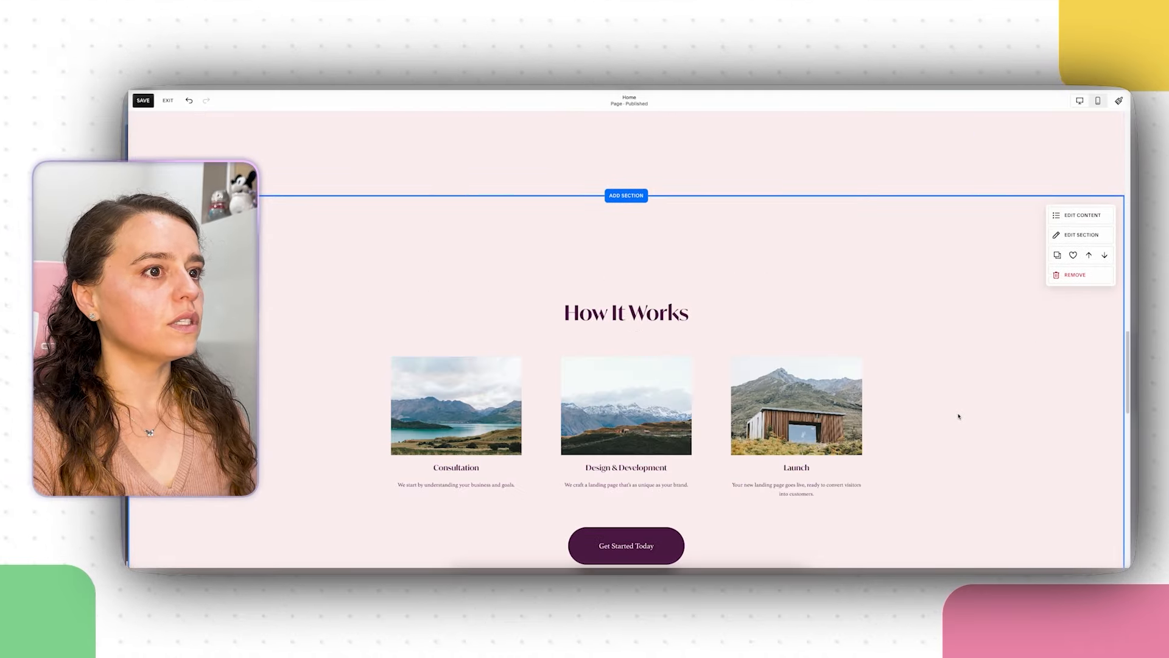
{"action": "scroll", "coordinate": [959, 415], "scroll_direction": "up", "scroll_amount": 4}
{"action": "scroll", "coordinate": [959, 414], "scroll_direction": "up", "scroll_amount": 10}
{"action": "scroll", "coordinate": [958, 413], "scroll_direction": "down", "scroll_amount": 5}
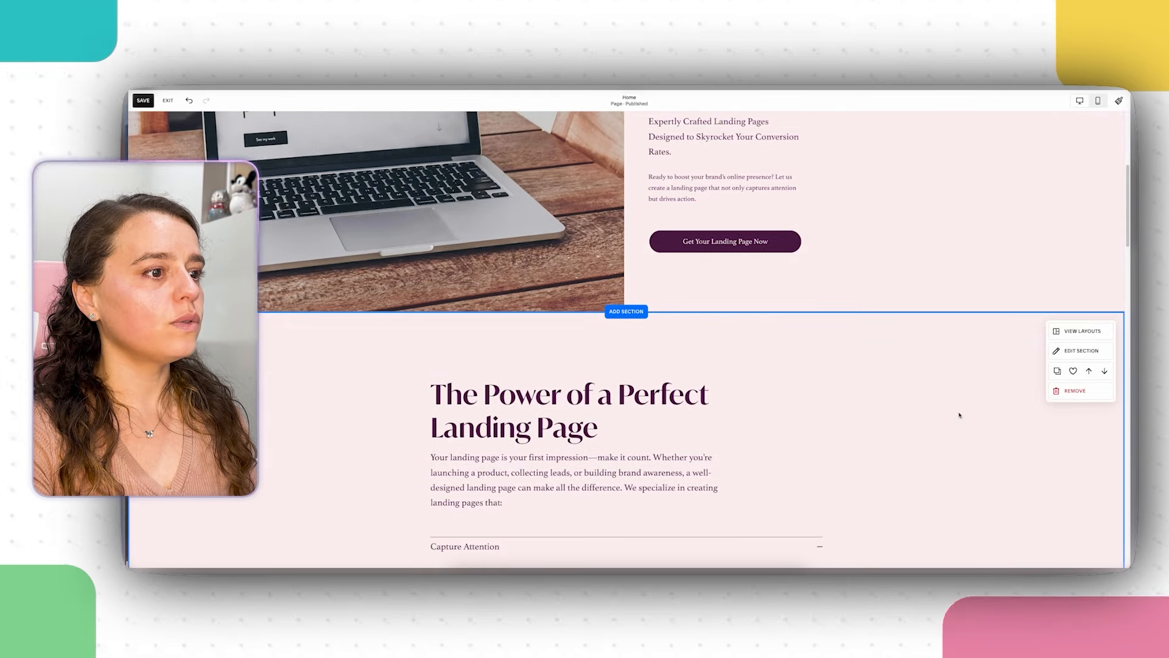
Step: Set the section's colour theme to the lavender Light 1, then scroll down to Why Choose Us?
{"action": "left_click", "coordinate": [1076, 352]}
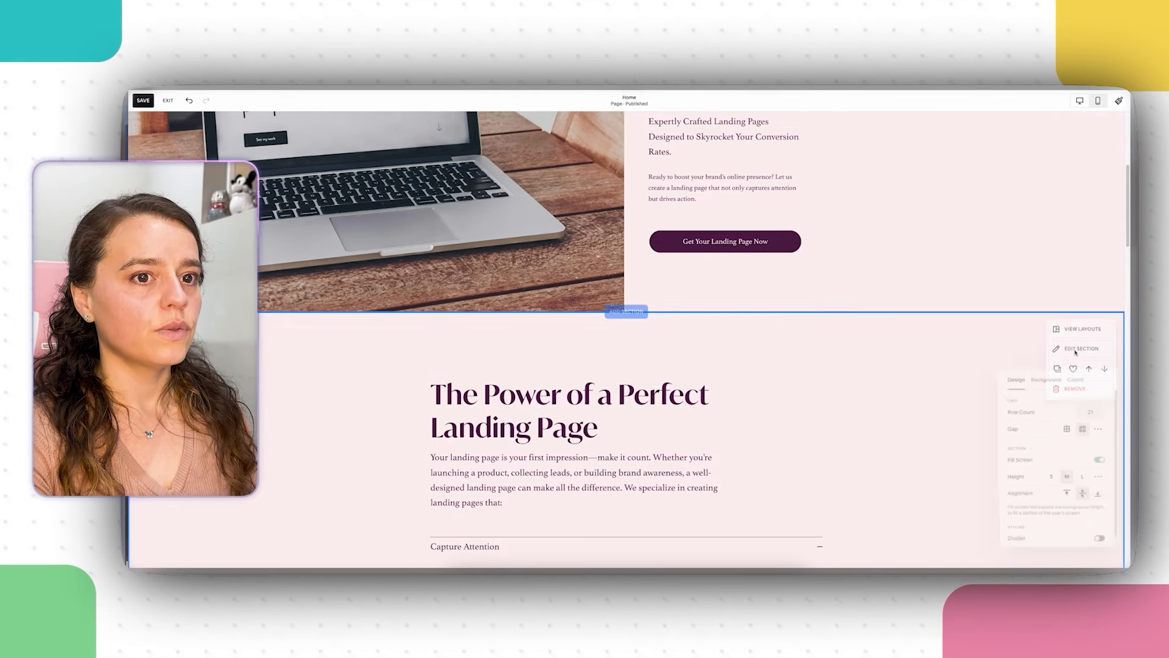
{"action": "left_click", "coordinate": [1075, 376]}
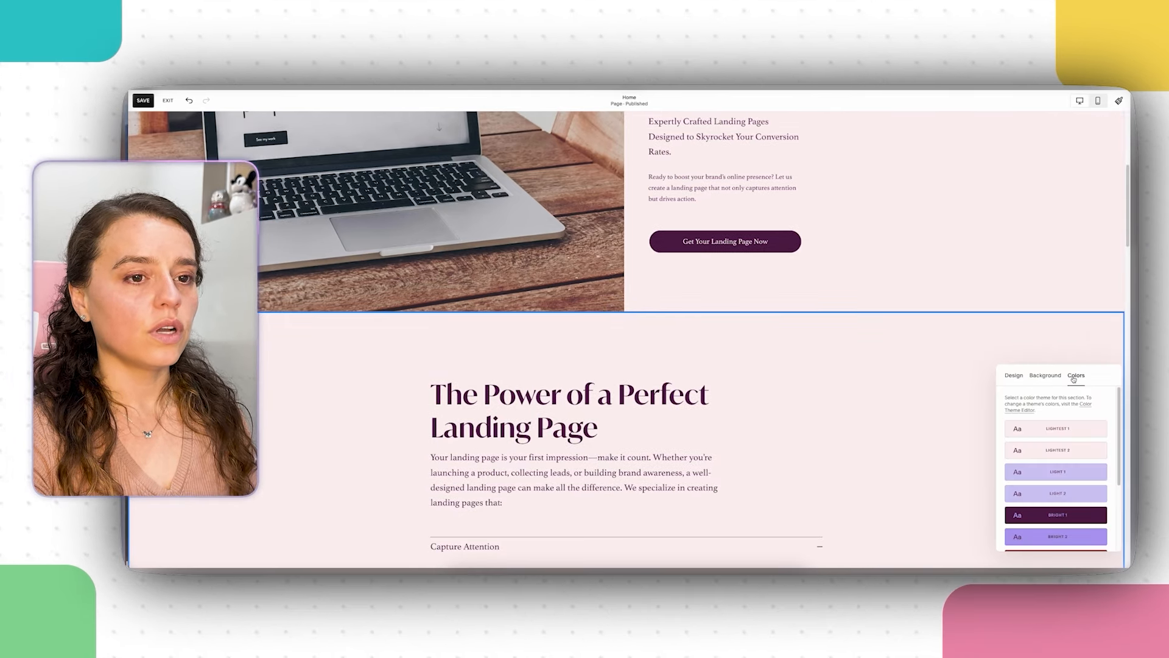
{"action": "scroll", "coordinate": [1061, 401], "scroll_direction": "down", "scroll_amount": 1}
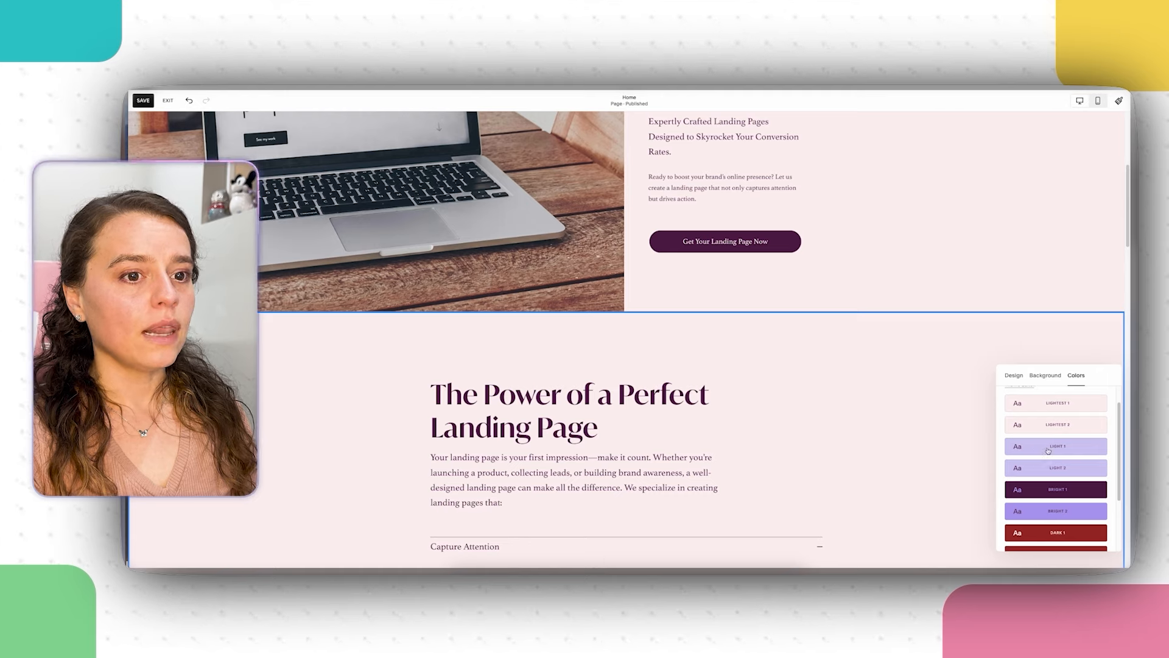
{"action": "left_click", "coordinate": [1049, 451]}
{"action": "scroll", "coordinate": [888, 419], "scroll_direction": "down", "scroll_amount": 3}
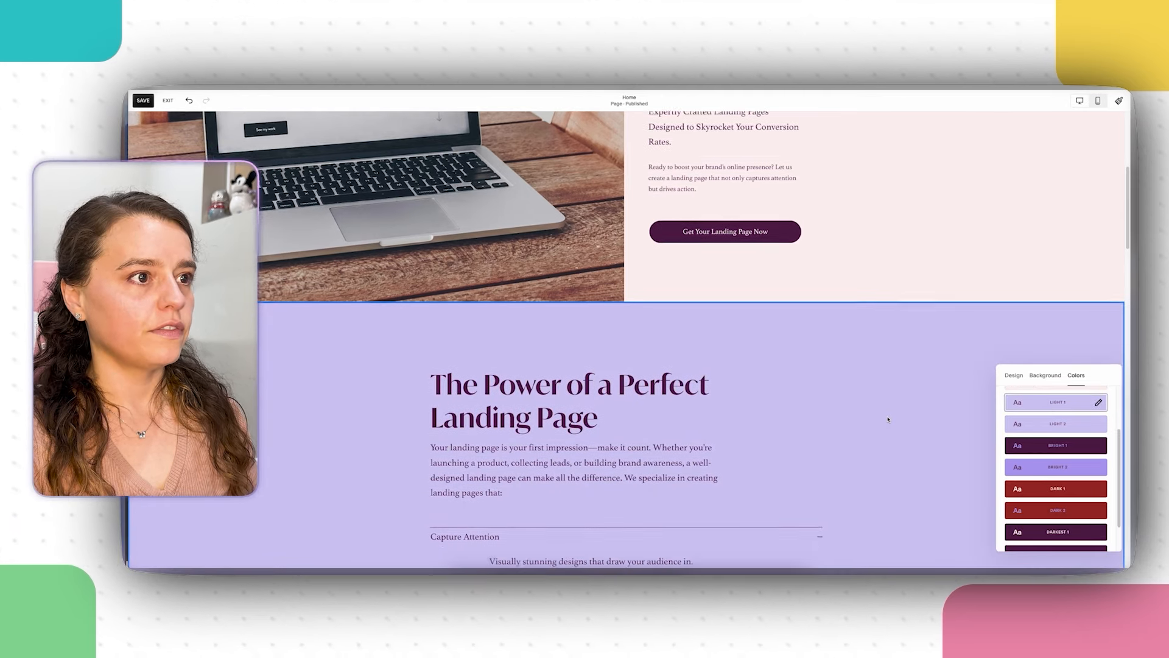
{"action": "scroll", "coordinate": [888, 419], "scroll_direction": "up", "scroll_amount": 8}
{"action": "scroll", "coordinate": [888, 419], "scroll_direction": "down", "scroll_amount": 3}
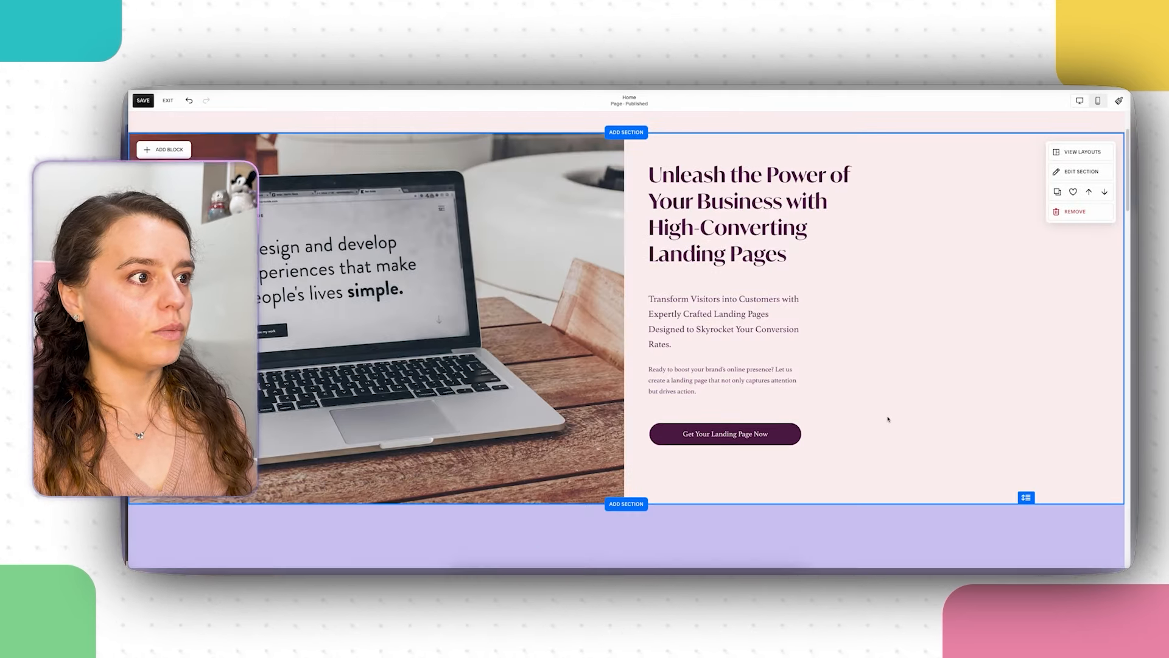
{"action": "scroll", "coordinate": [888, 419], "scroll_direction": "down", "scroll_amount": 8}
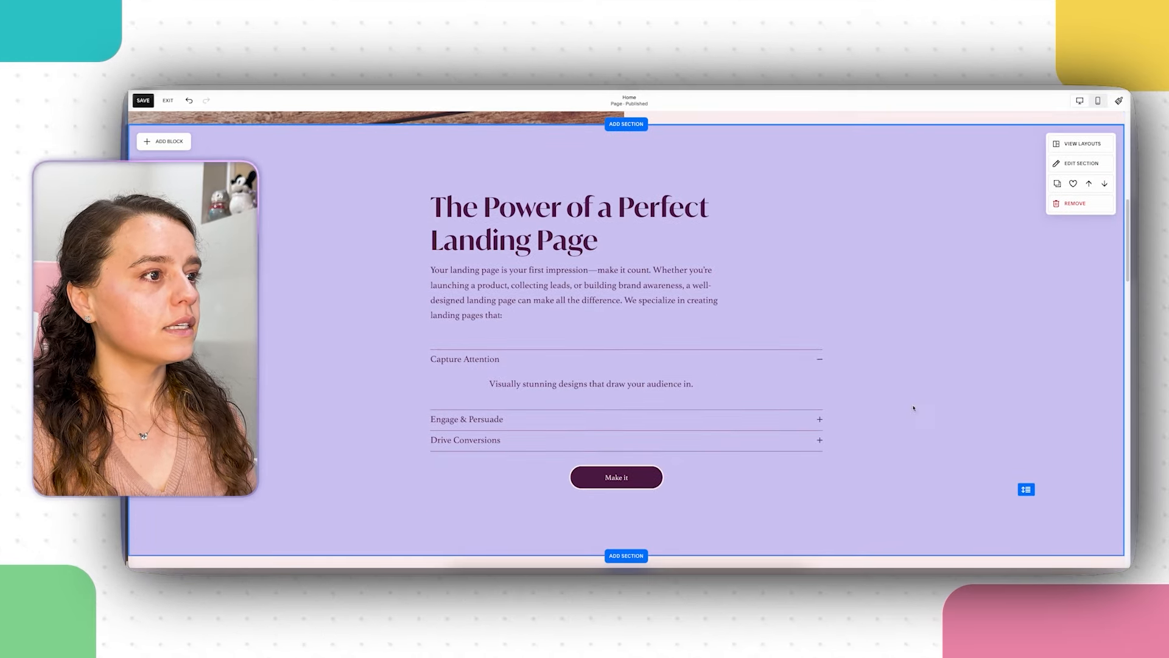
{"action": "scroll", "coordinate": [925, 398], "scroll_direction": "down", "scroll_amount": 7}
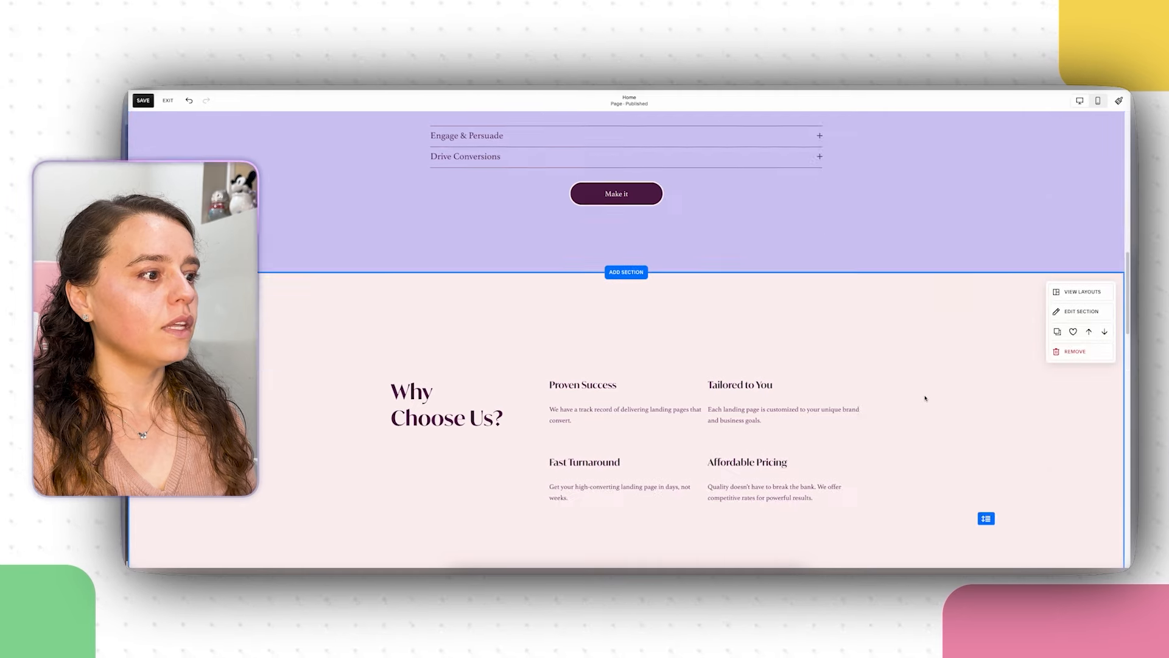
Step: Apply the dark plum Bright 1 colour theme to Why Choose Us?, then scroll to the testimonials
{"action": "left_click", "coordinate": [1071, 280]}
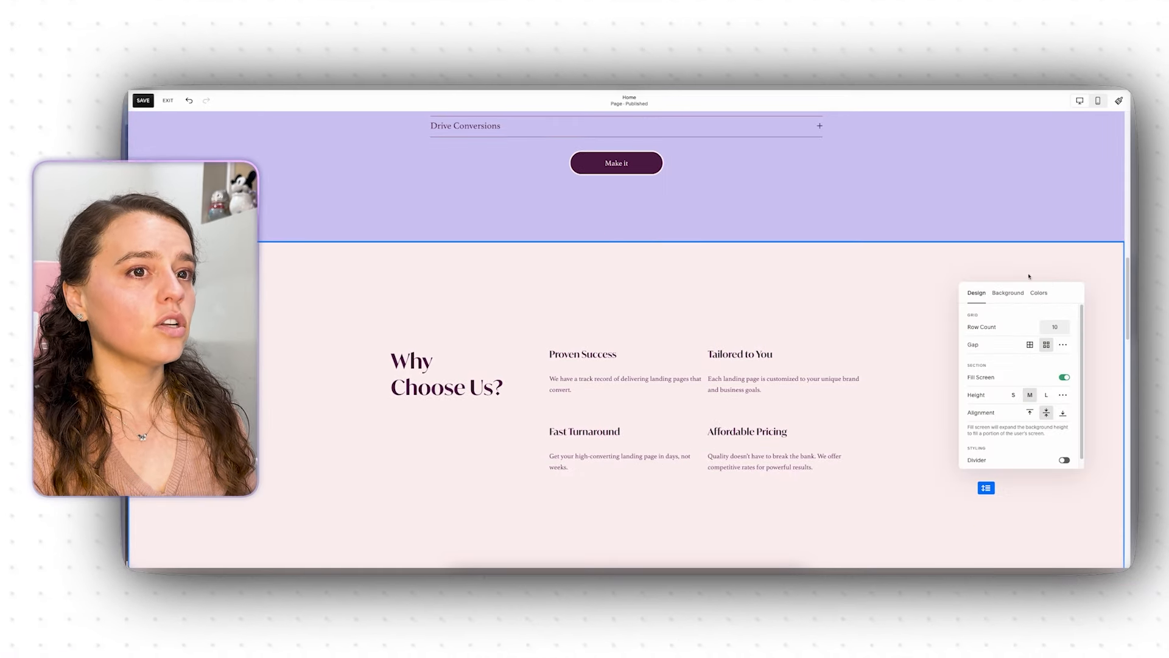
{"action": "left_click", "coordinate": [1043, 293]}
{"action": "left_click", "coordinate": [1029, 433]}
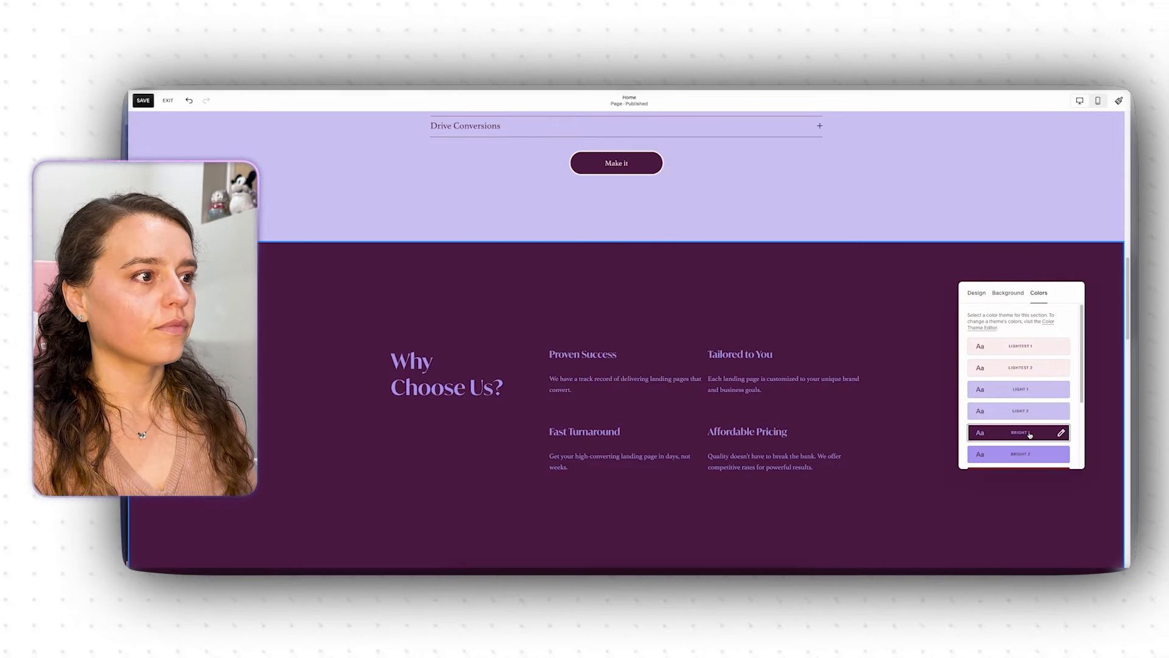
{"action": "scroll", "coordinate": [871, 332], "scroll_direction": "down", "scroll_amount": 2}
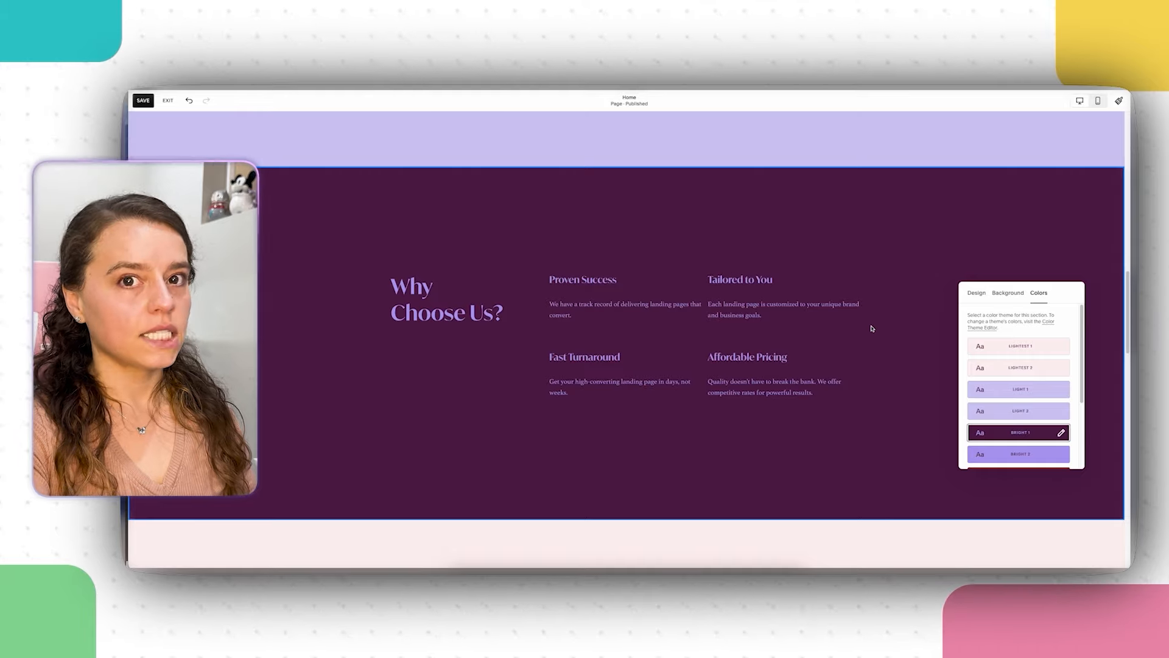
{"action": "scroll", "coordinate": [872, 329], "scroll_direction": "down", "scroll_amount": 2}
{"action": "scroll", "coordinate": [871, 328], "scroll_direction": "down", "scroll_amount": 3}
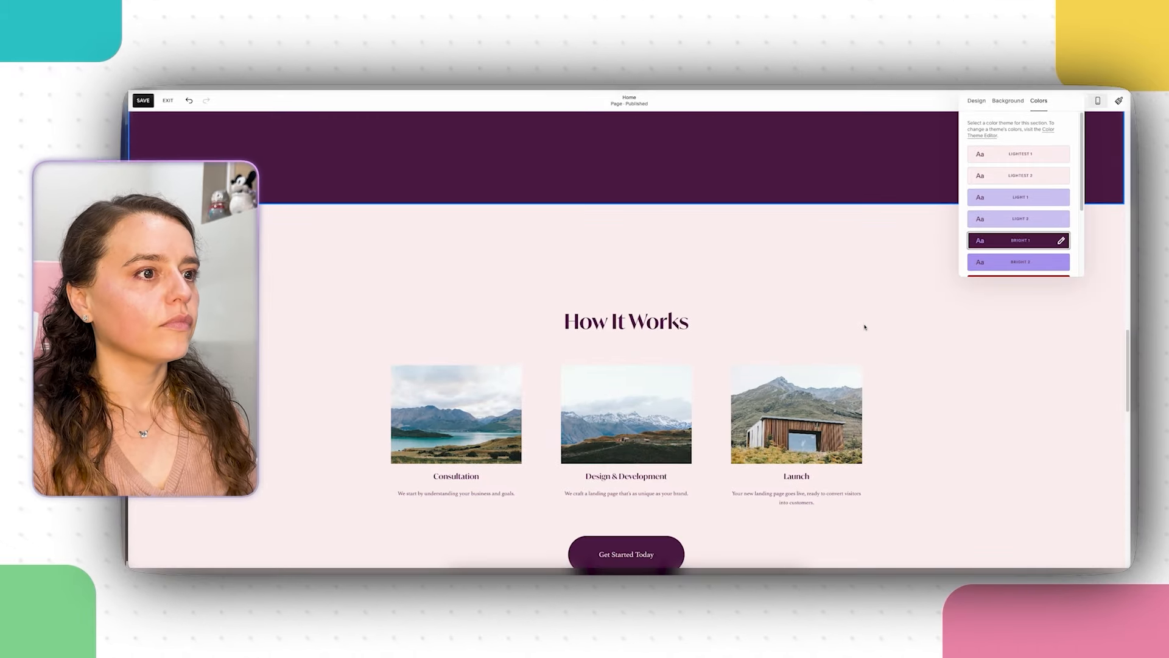
{"action": "left_click", "coordinate": [868, 329]}
{"action": "scroll", "coordinate": [867, 328], "scroll_direction": "up", "scroll_amount": 12}
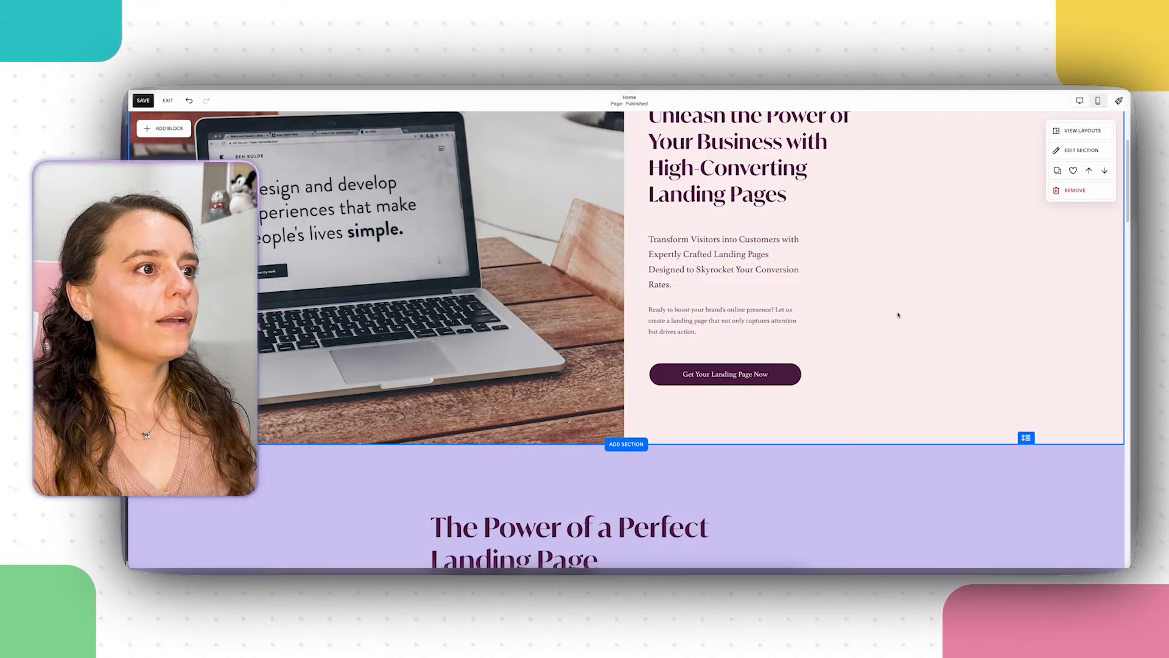
{"action": "scroll", "coordinate": [900, 311], "scroll_direction": "down", "scroll_amount": 10}
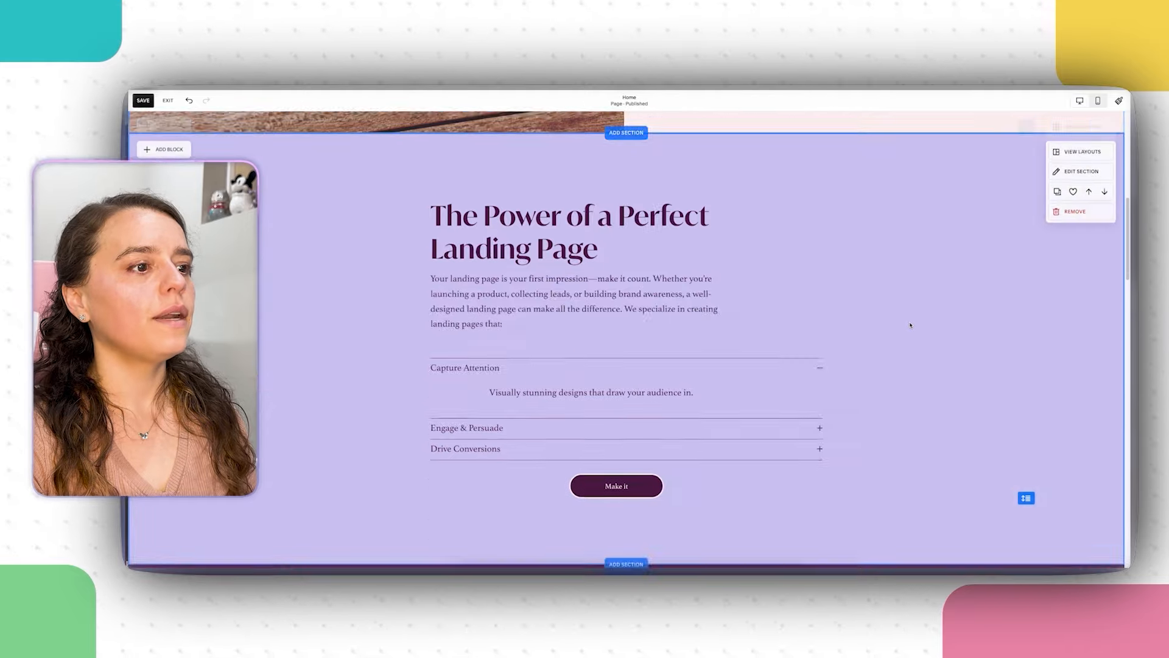
{"action": "scroll", "coordinate": [911, 325], "scroll_direction": "down", "scroll_amount": 8}
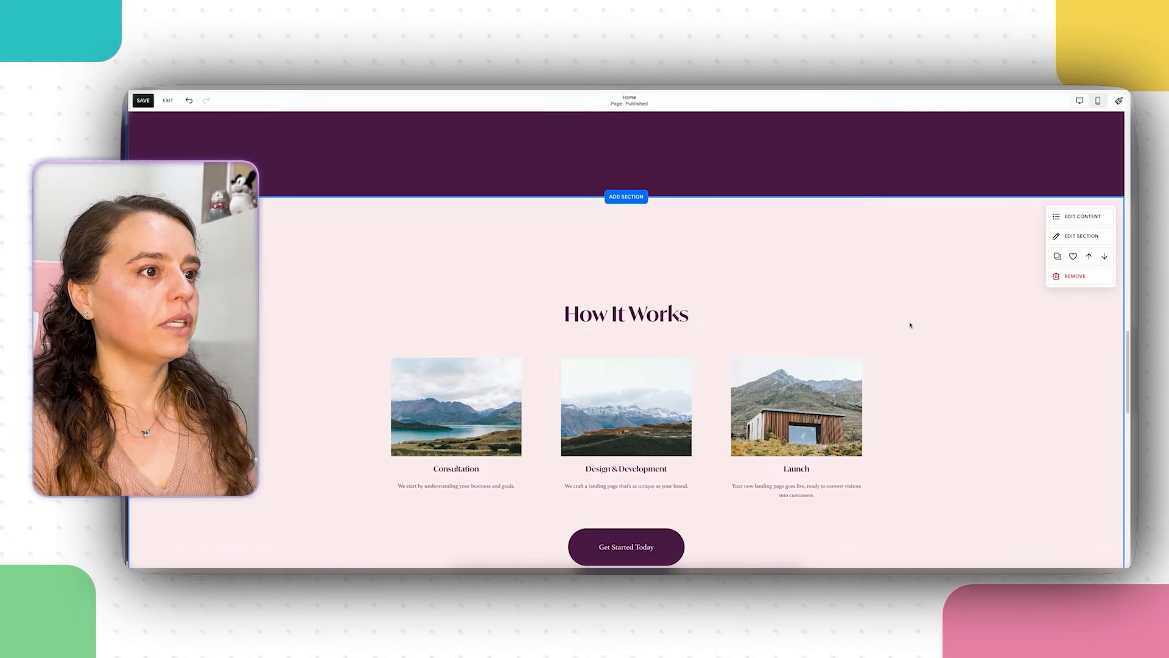
{"action": "scroll", "coordinate": [911, 325], "scroll_direction": "down", "scroll_amount": 5}
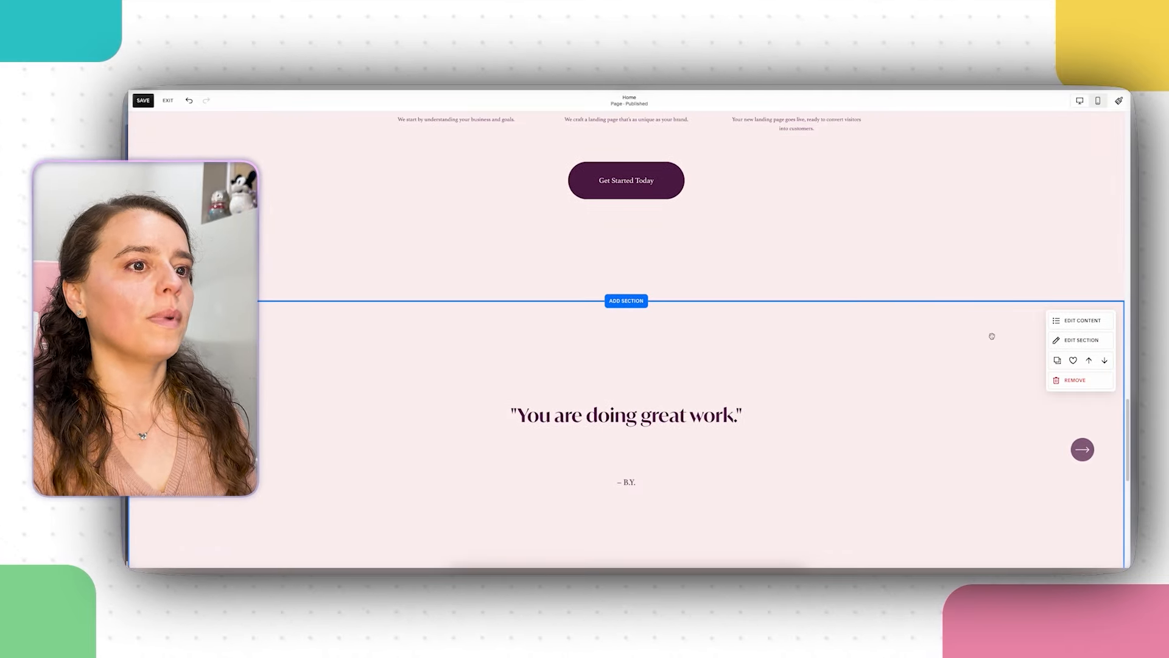
Step: Switch the testimonial section to the lavender Light 1 colour theme
{"action": "left_click", "coordinate": [1072, 337]}
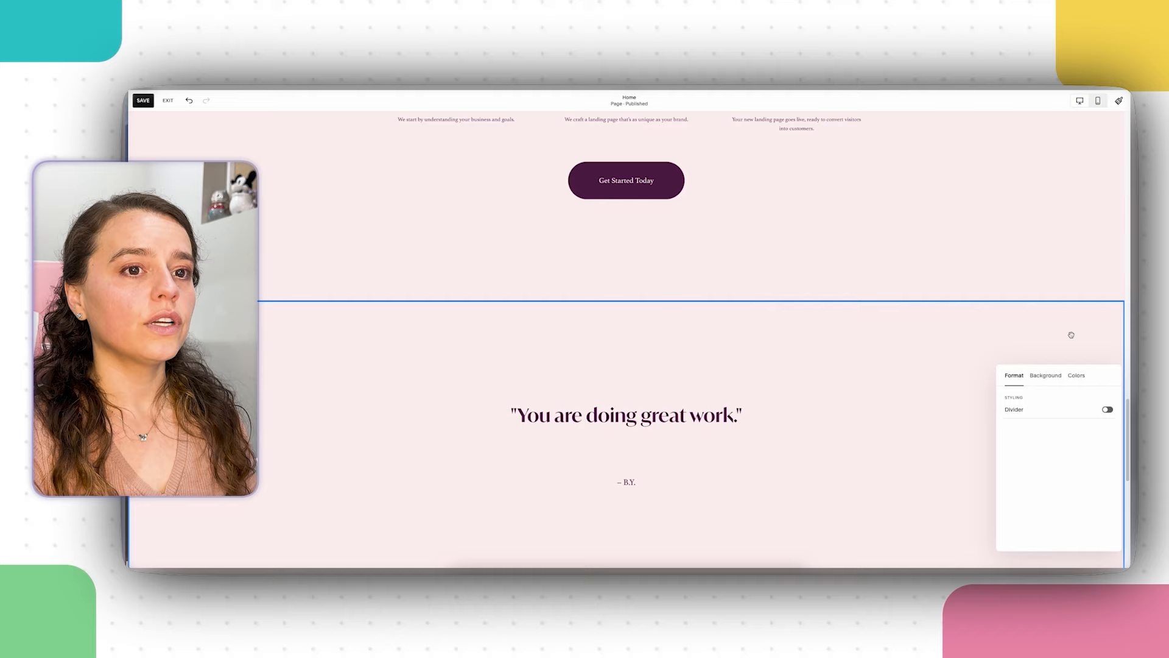
{"action": "left_click", "coordinate": [1076, 376]}
{"action": "left_click", "coordinate": [1078, 471]}
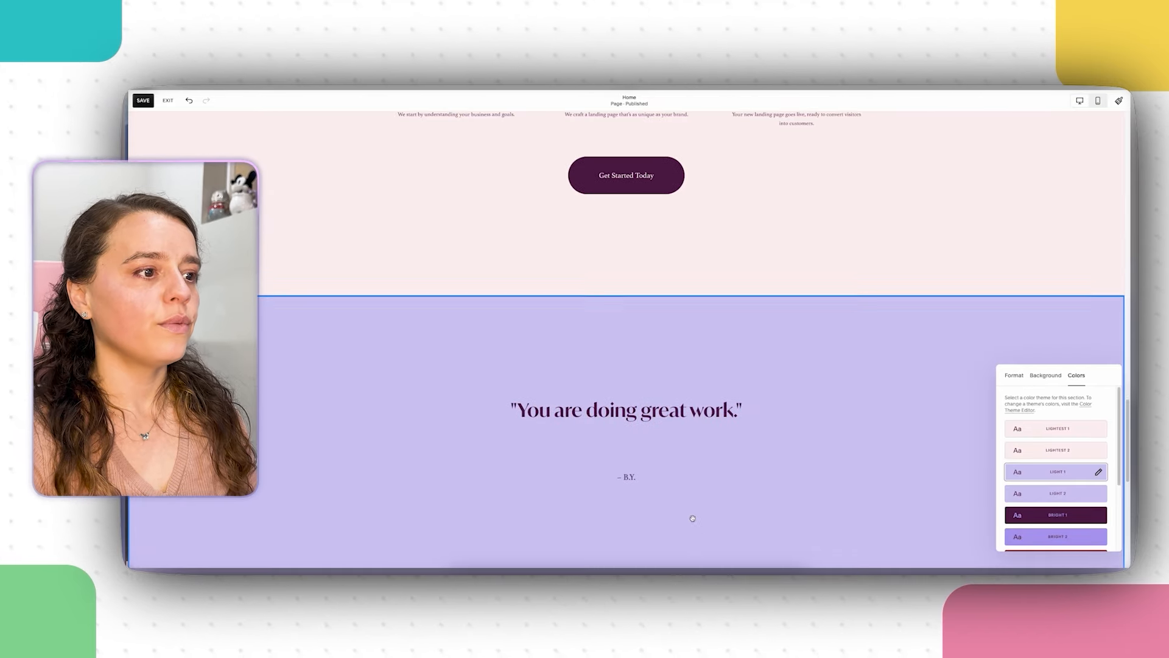
{"action": "scroll", "coordinate": [695, 515], "scroll_direction": "down", "scroll_amount": 3}
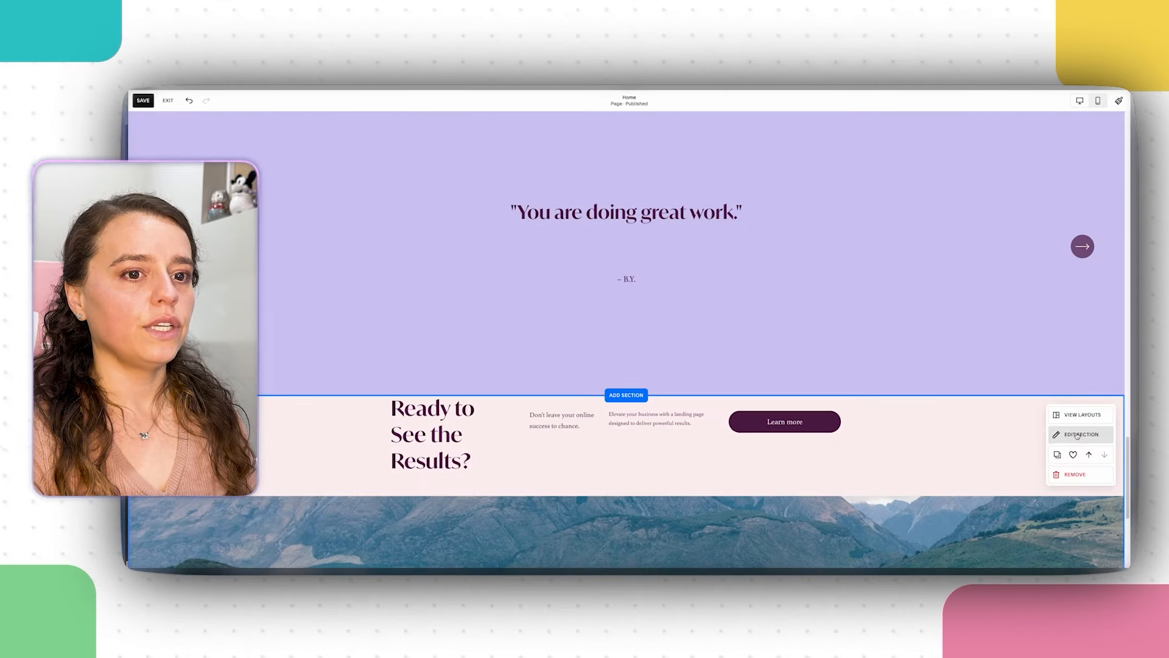
Step: Give Ready to See the Results? the dark plum Bright 1 theme and return to the page top
{"action": "left_click", "coordinate": [1081, 434]}
{"action": "left_click", "coordinate": [1072, 393]}
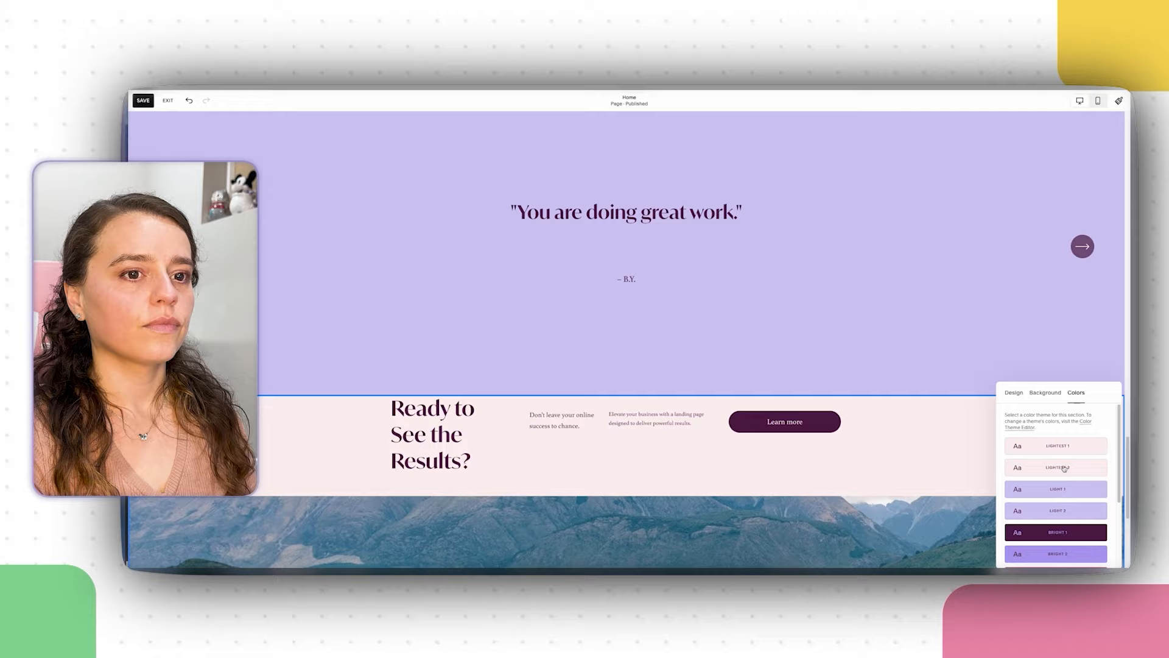
{"action": "left_click", "coordinate": [1060, 532]}
{"action": "left_click", "coordinate": [730, 443]}
{"action": "scroll", "coordinate": [731, 443], "scroll_direction": "down", "scroll_amount": 5}
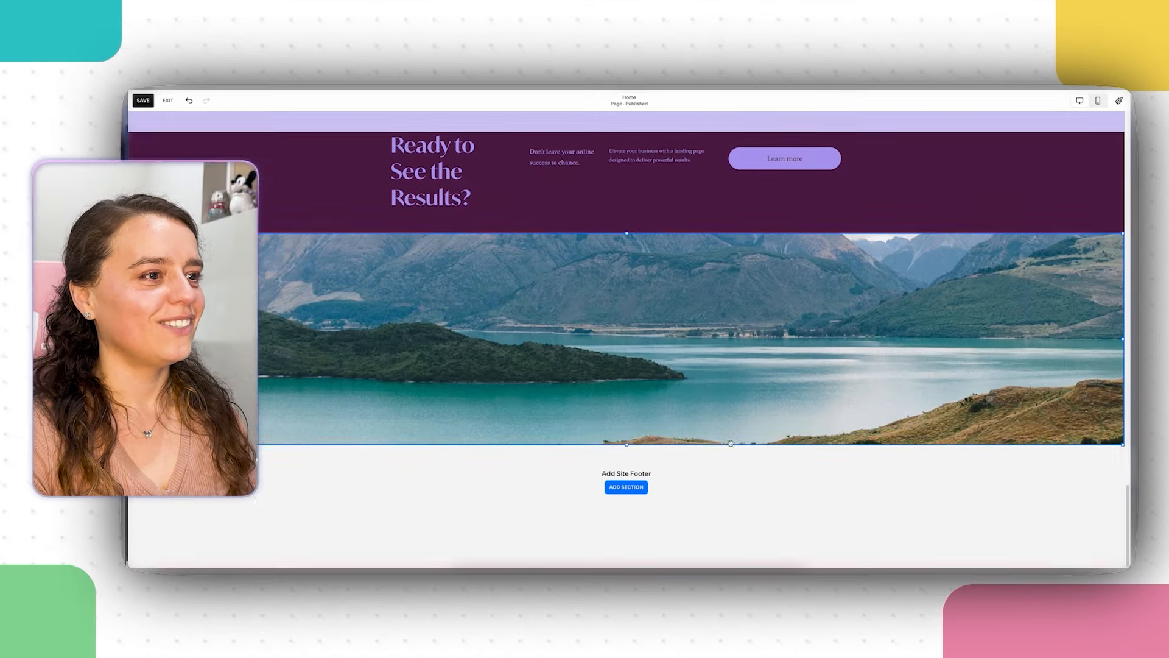
{"action": "scroll", "coordinate": [731, 444], "scroll_direction": "up", "scroll_amount": 10}
{"action": "scroll", "coordinate": [731, 444], "scroll_direction": "up", "scroll_amount": 2}
{"action": "scroll", "coordinate": [732, 444], "scroll_direction": "down", "scroll_amount": 4}
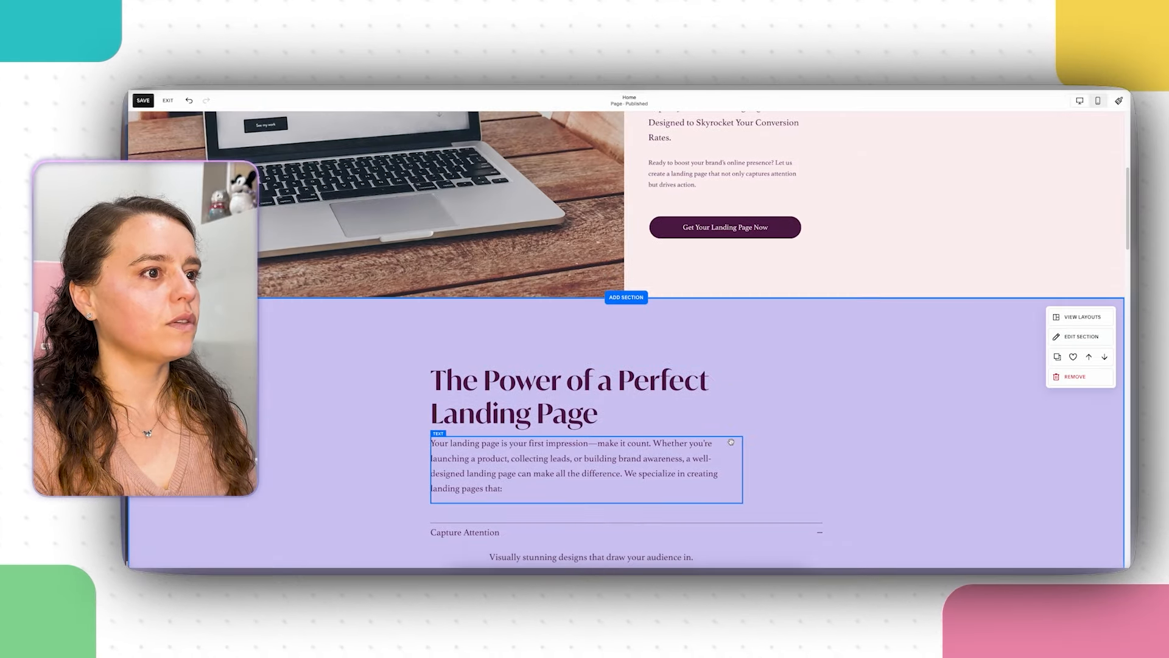
{"action": "scroll", "coordinate": [731, 444], "scroll_direction": "up", "scroll_amount": 2}
{"action": "scroll", "coordinate": [732, 444], "scroll_direction": "up", "scroll_amount": 3}
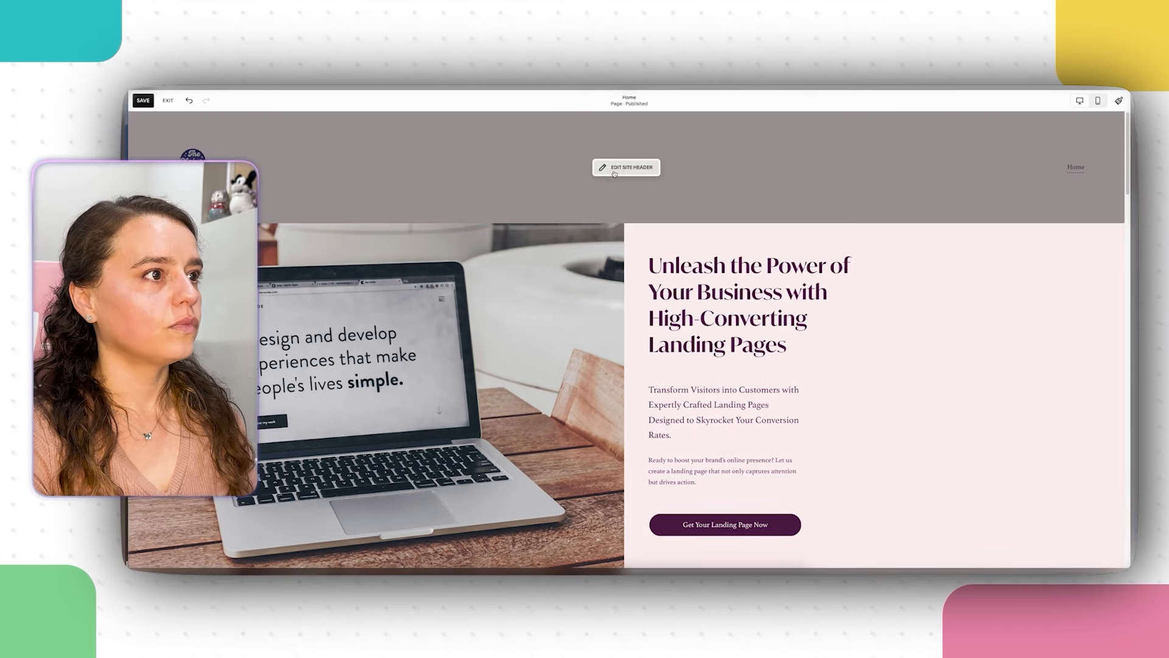
Step: Enter and leave site header editing, then move down to the How It Works section
{"action": "left_click", "coordinate": [609, 171]}
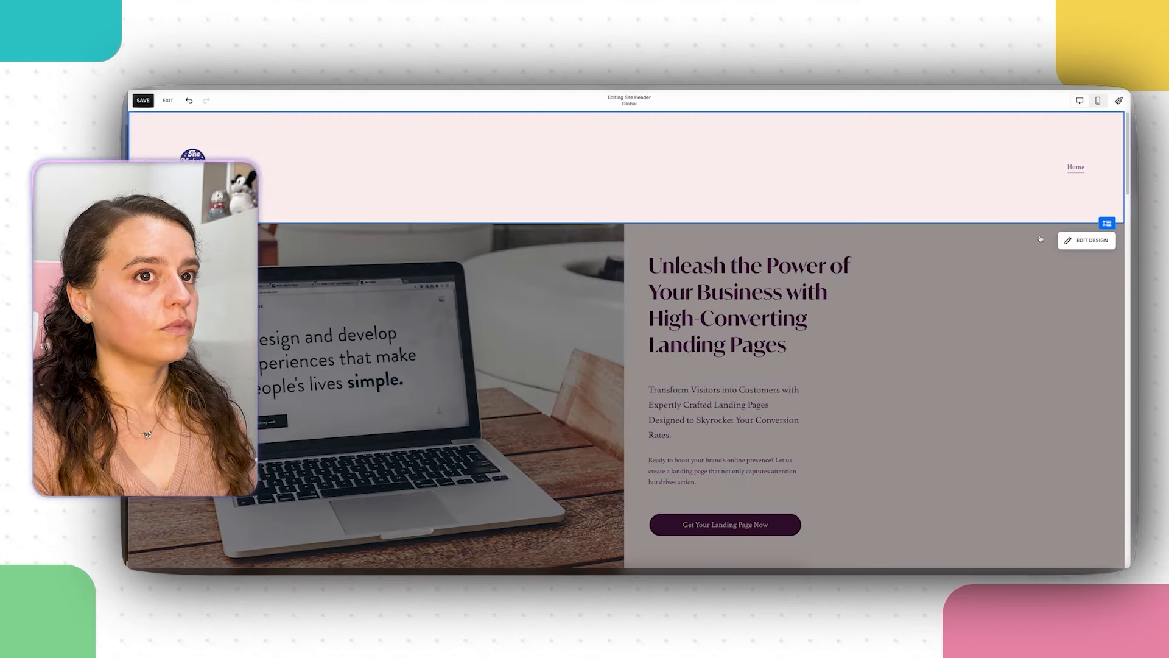
{"action": "left_click", "coordinate": [1015, 323]}
{"action": "scroll", "coordinate": [1013, 321], "scroll_direction": "down", "scroll_amount": 2}
{"action": "scroll", "coordinate": [1013, 322], "scroll_direction": "down", "scroll_amount": 10}
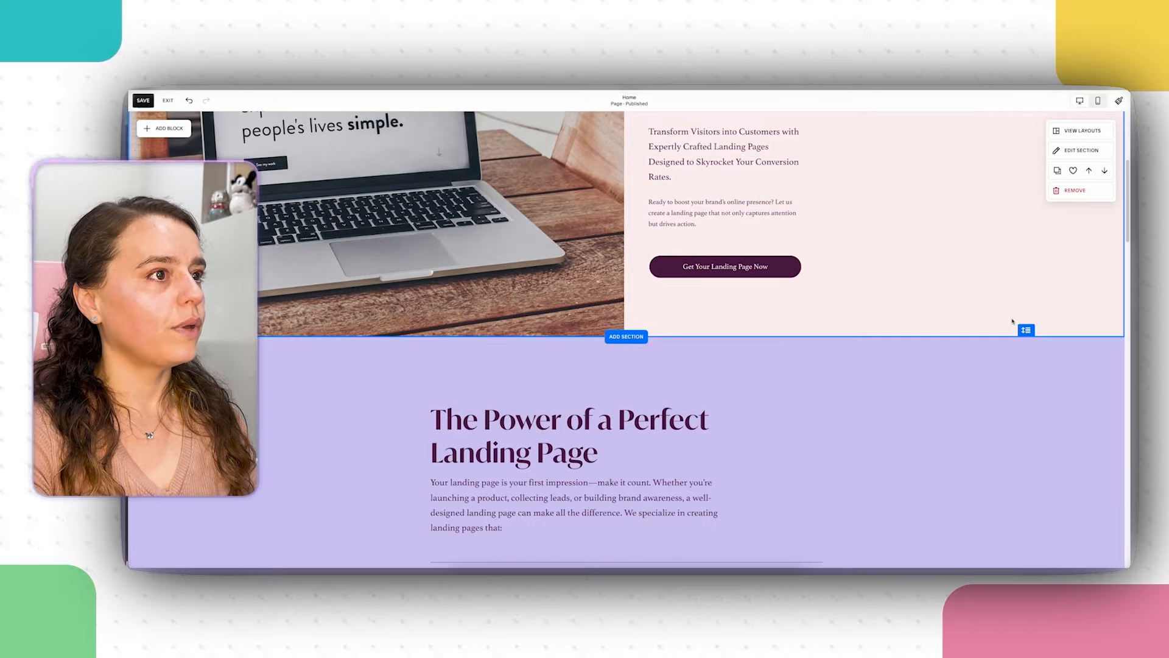
{"action": "scroll", "coordinate": [1013, 322], "scroll_direction": "down", "scroll_amount": 8}
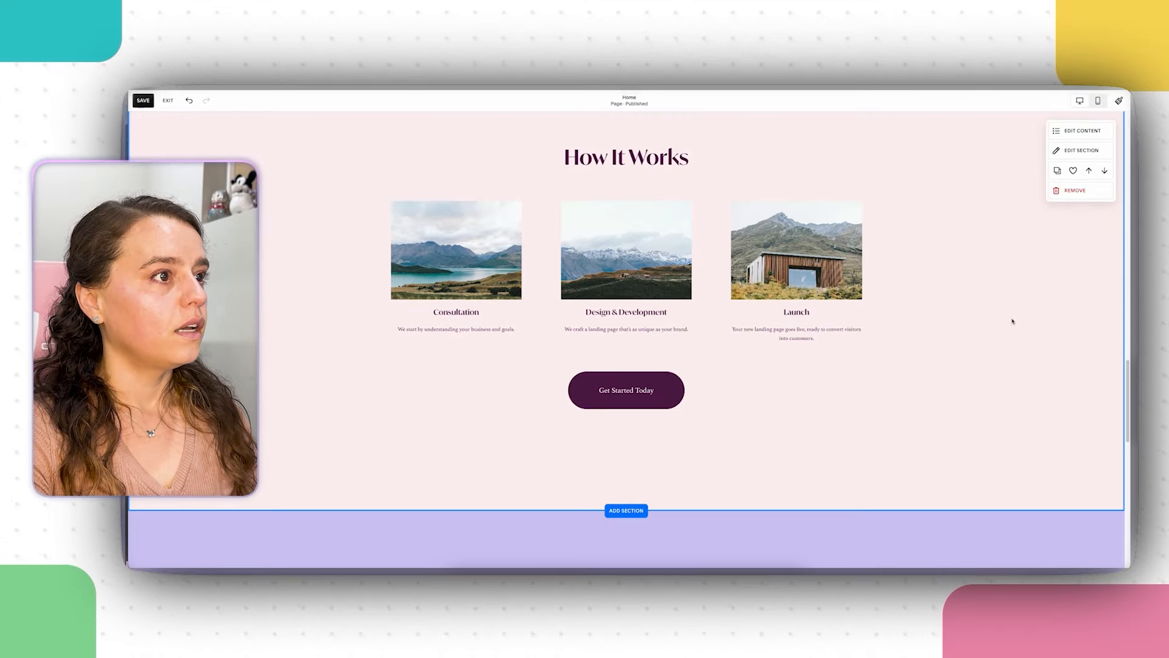
{"action": "scroll", "coordinate": [1013, 322], "scroll_direction": "up", "scroll_amount": 2}
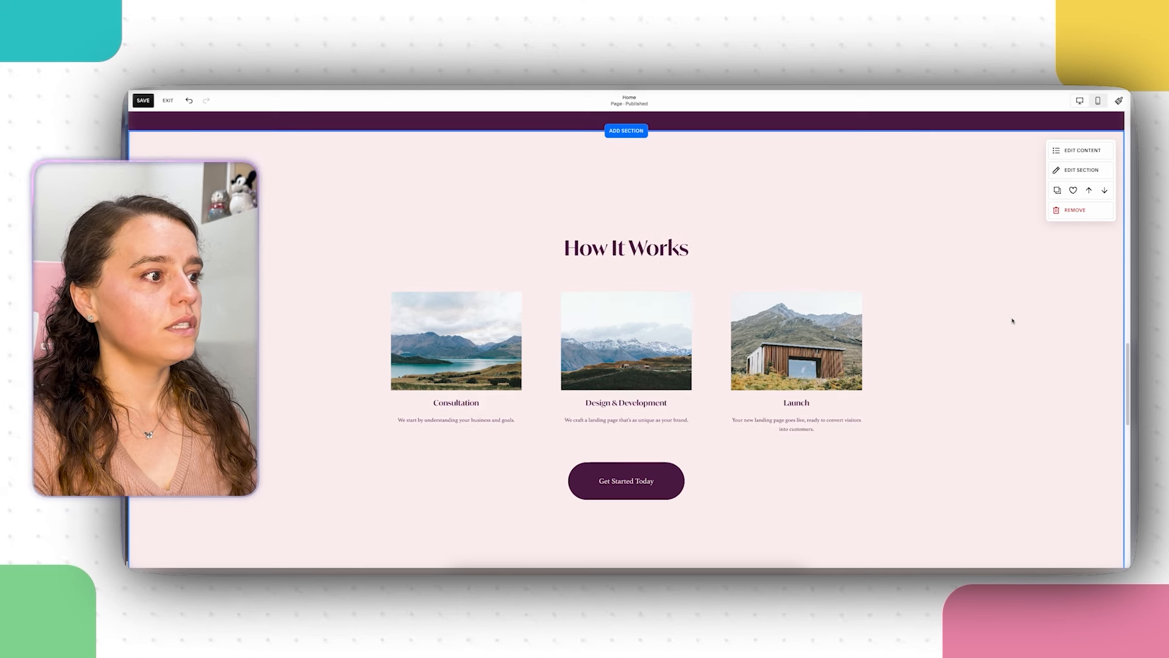
Step: Replace the Consultation step's lake image with the 'consultation' stock photo of a hand pointing at a laptop
{"action": "left_click", "coordinate": [1064, 157]}
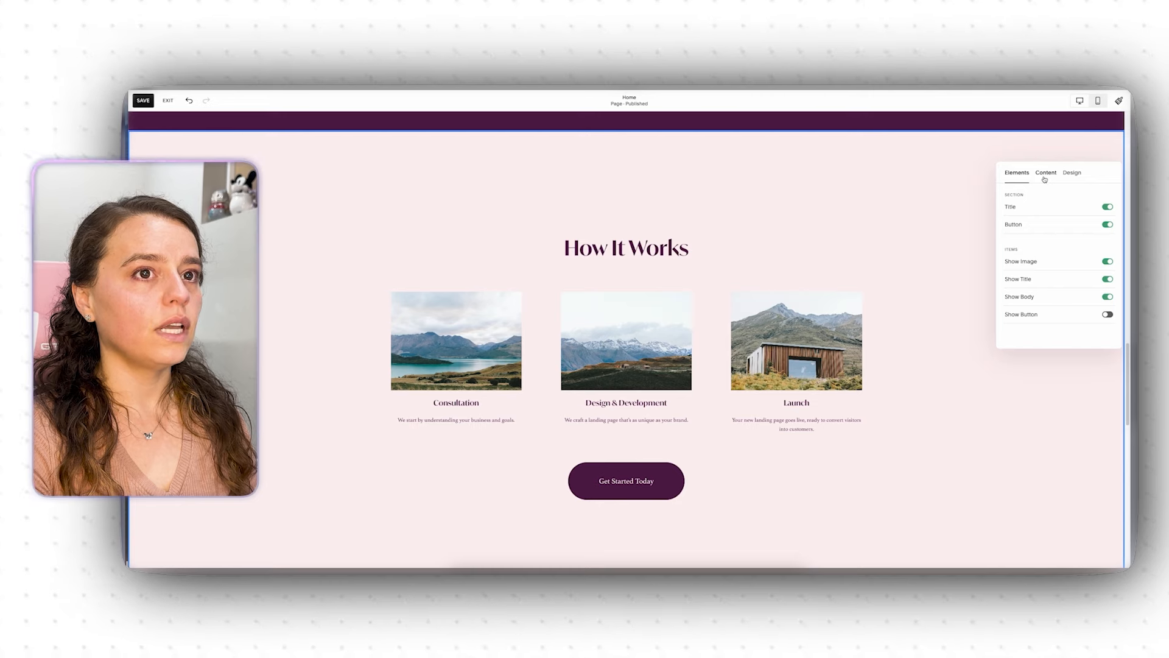
{"action": "left_click", "coordinate": [1045, 175]}
{"action": "left_click", "coordinate": [1044, 267]}
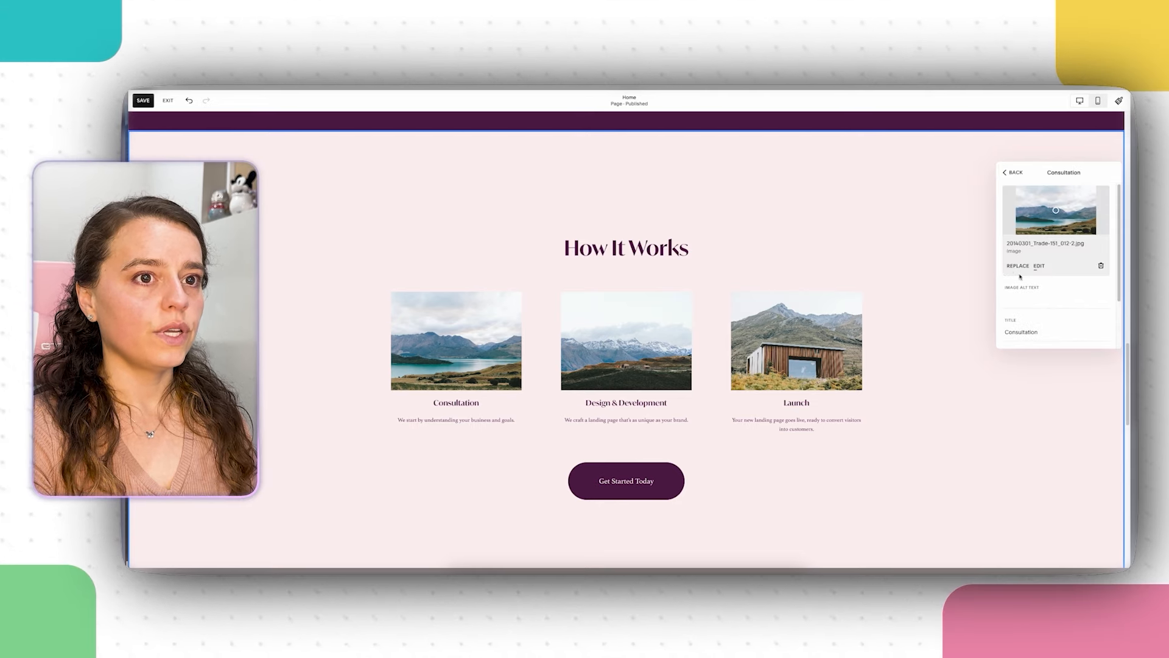
{"action": "left_click", "coordinate": [1018, 266]}
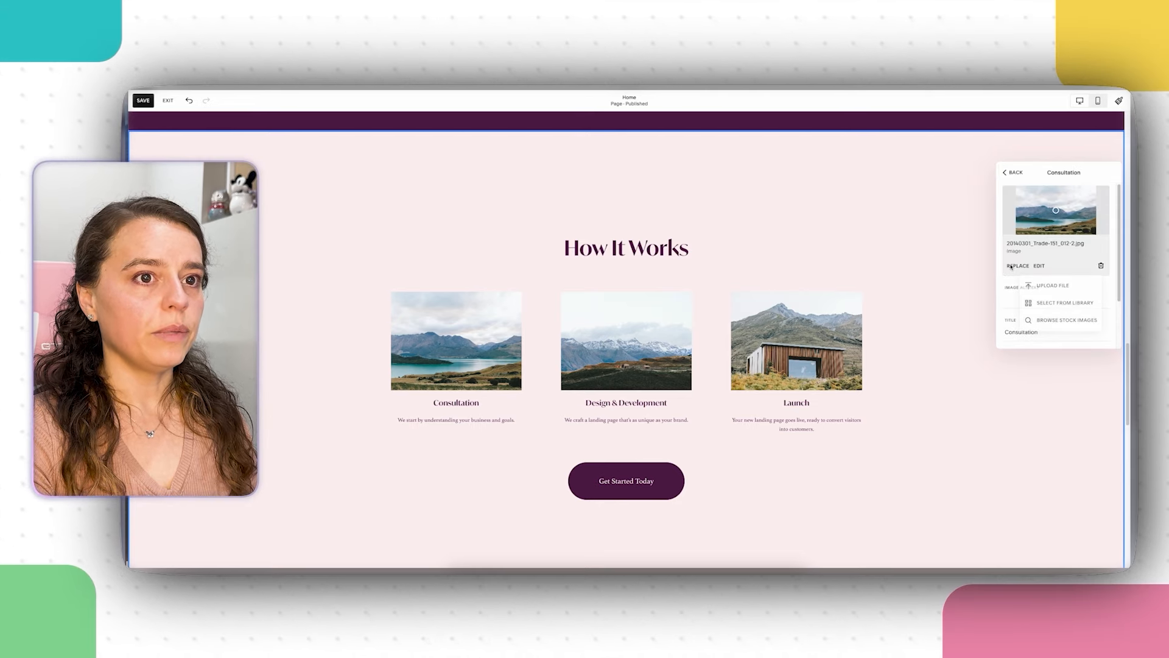
{"action": "left_click", "coordinate": [1045, 317]}
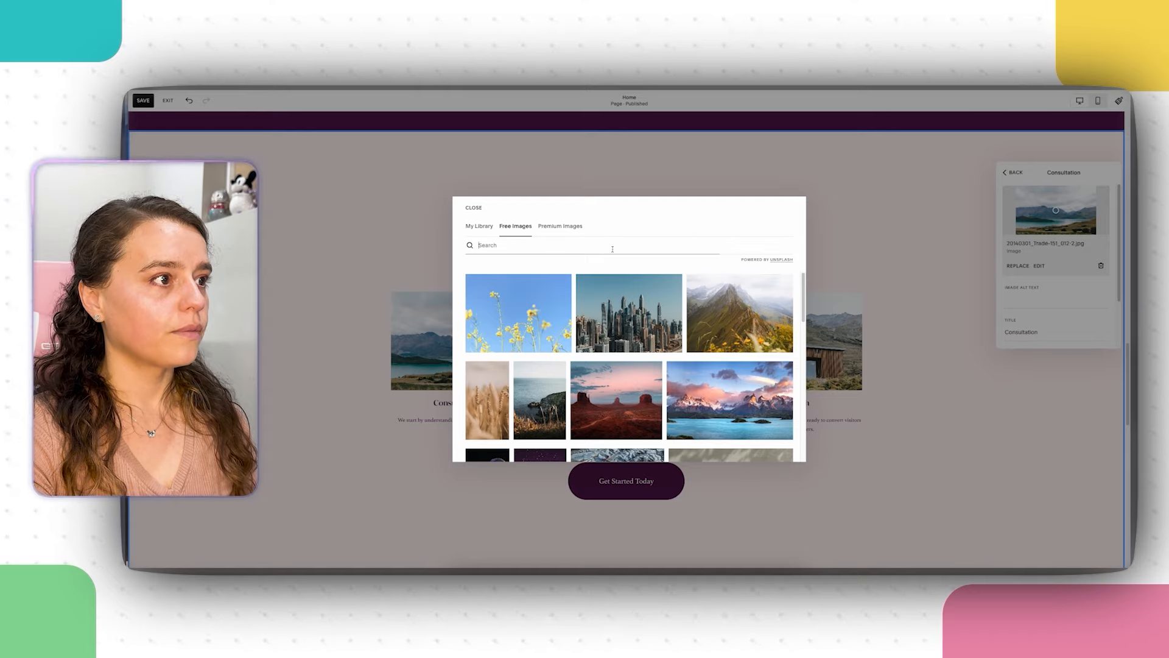
{"action": "type", "text": "consultation"}
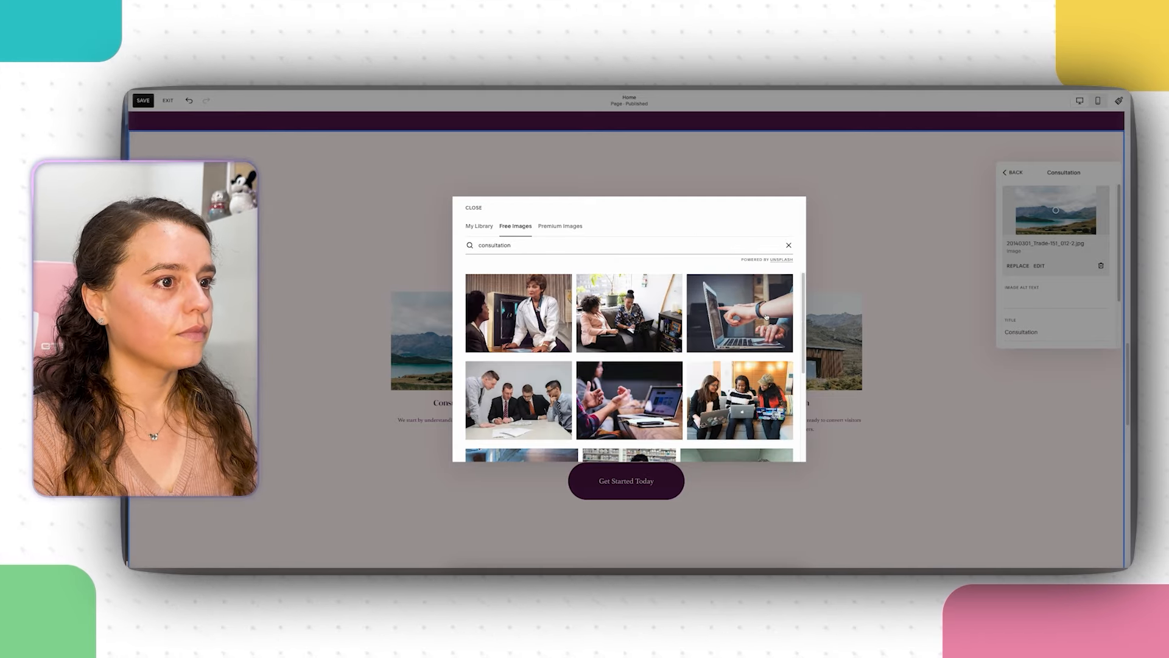
{"action": "left_click", "coordinate": [748, 312]}
{"action": "left_click", "coordinate": [730, 358]}
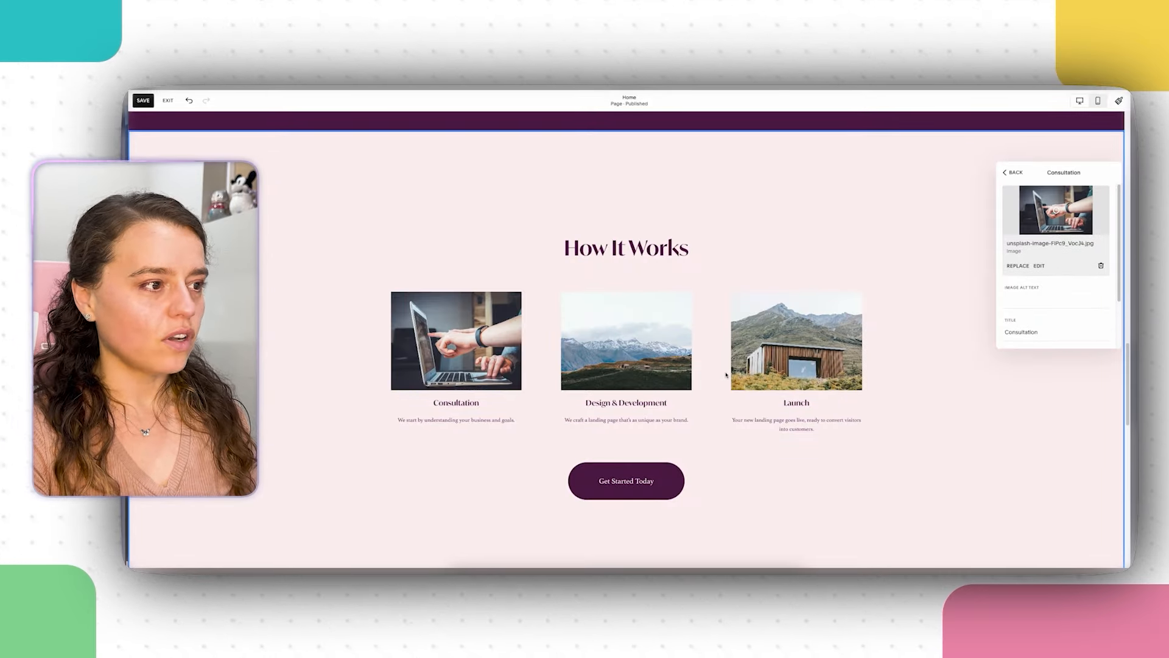
{"action": "left_click", "coordinate": [638, 326]}
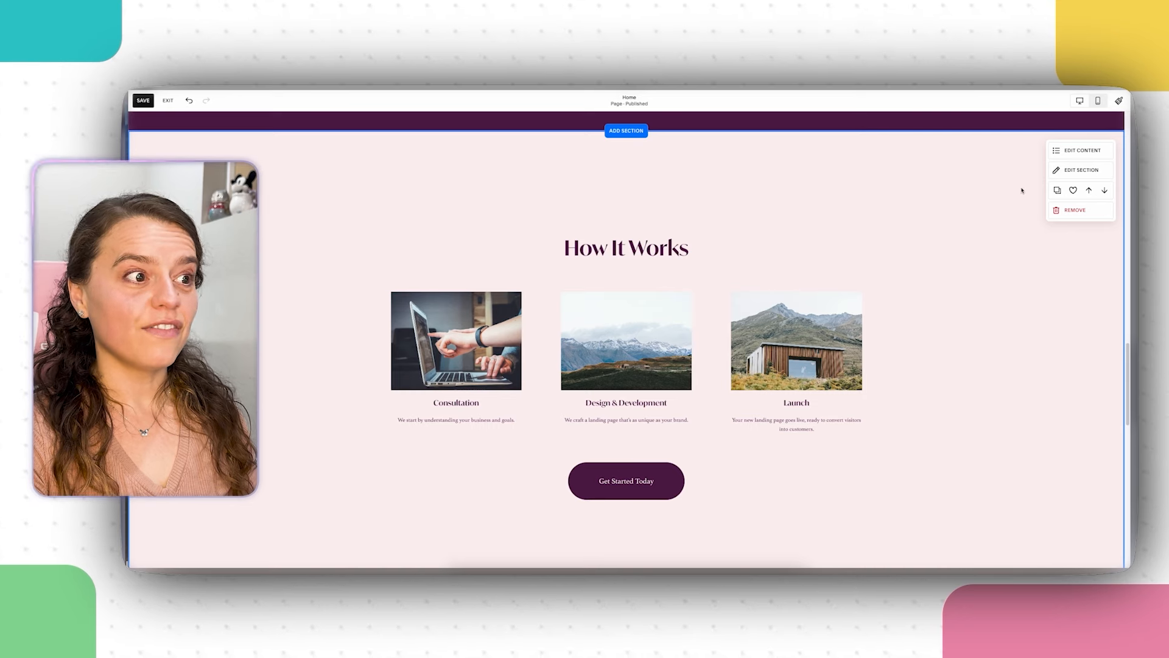
Step: Search stock images for 'design and dev' and set the people-at-laptops photo as the Design & Development image
{"action": "left_click", "coordinate": [1081, 151]}
{"action": "left_click", "coordinate": [1046, 173]}
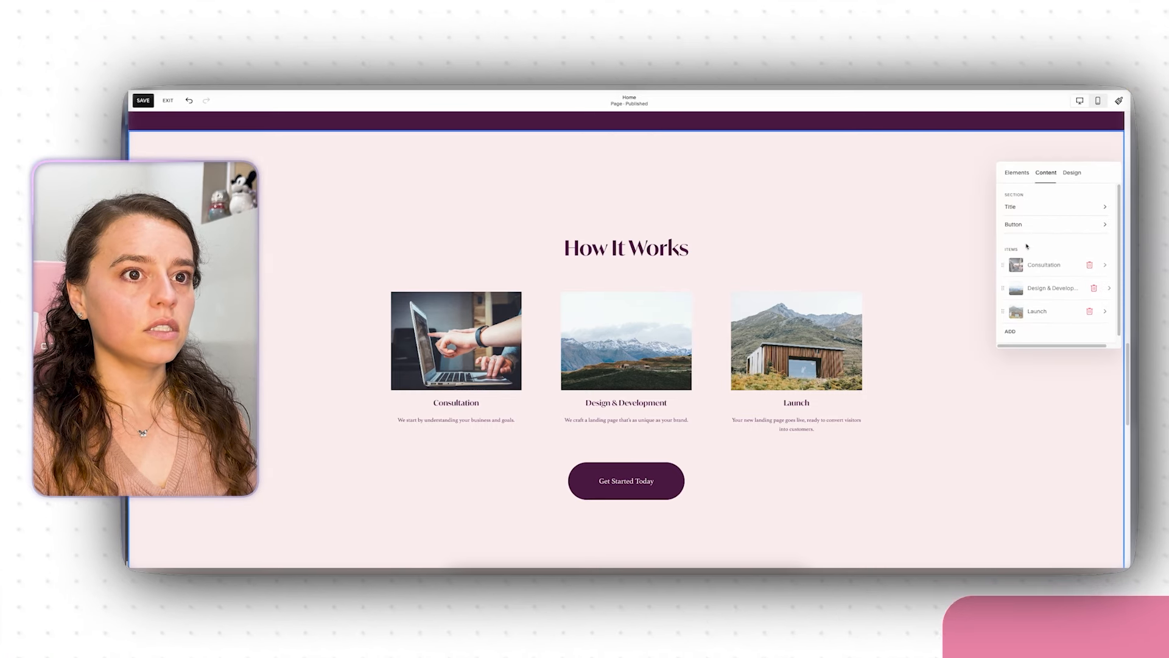
{"action": "left_click", "coordinate": [1047, 287]}
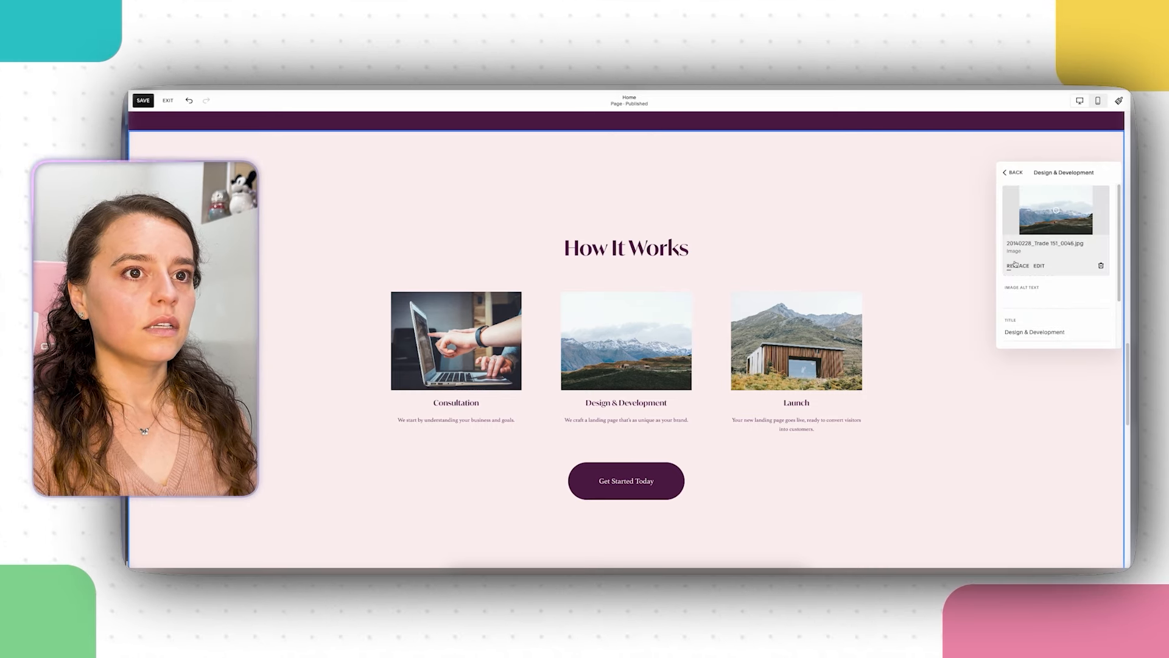
{"action": "left_click", "coordinate": [1018, 266]}
{"action": "left_click", "coordinate": [1051, 321]}
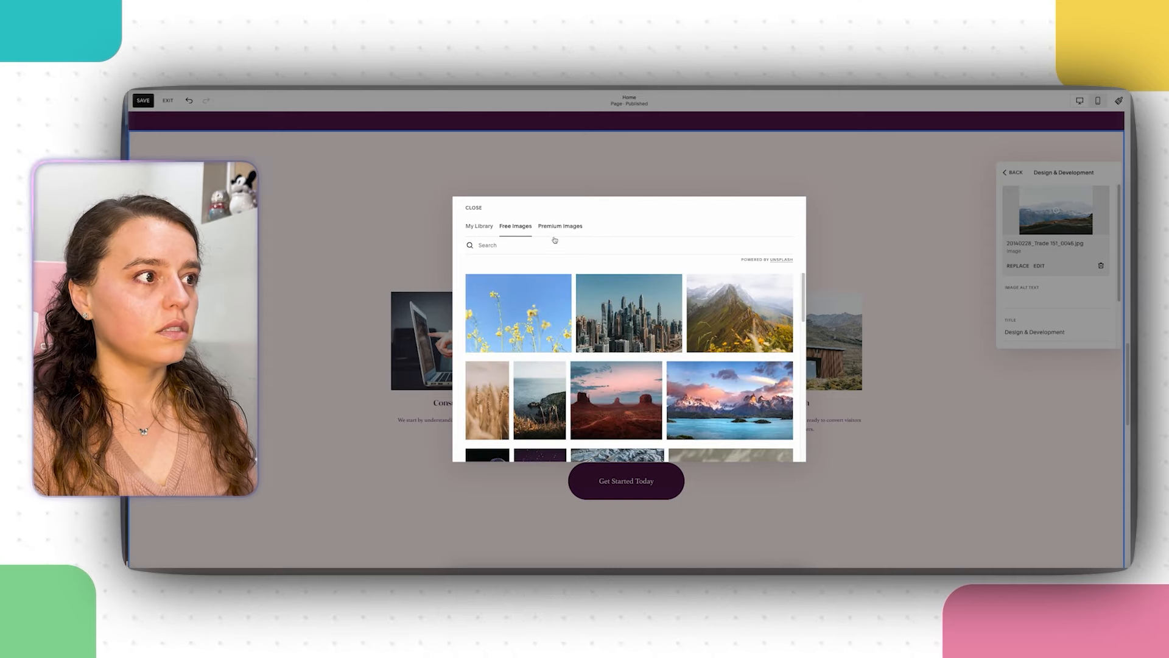
{"action": "type", "text": "develo"}
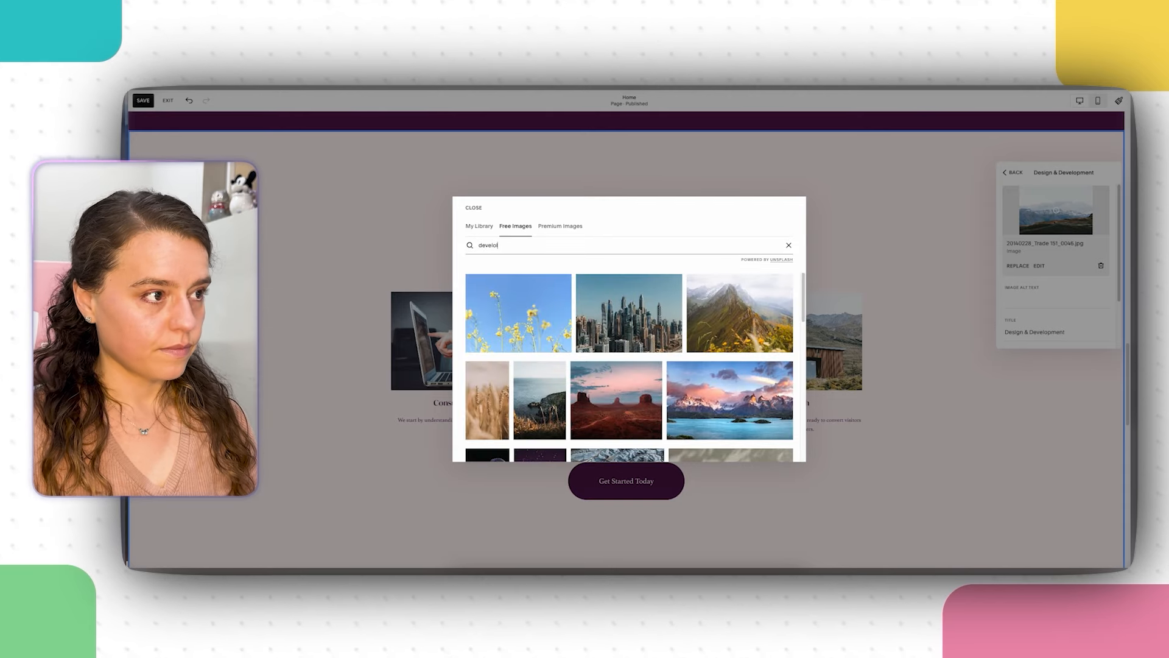
{"action": "key", "text": "BackSpace"}
{"action": "key", "text": "BackSpace"}
{"action": "key", "text": "BackSpace"}
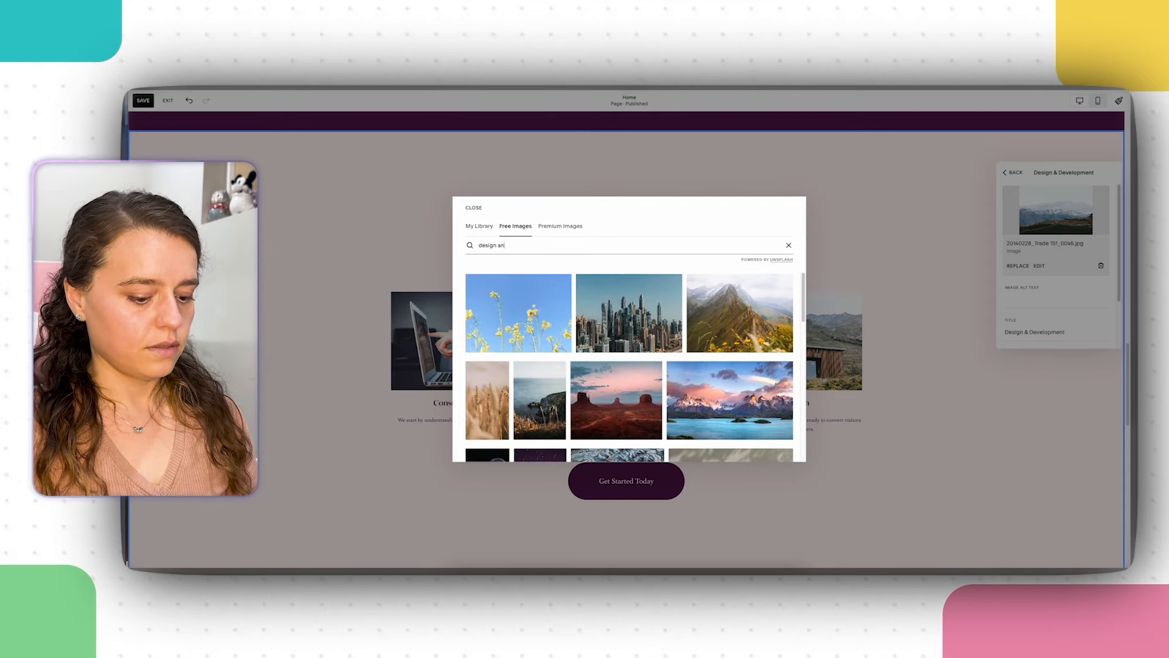
{"action": "type", "text": "sign and dev"}
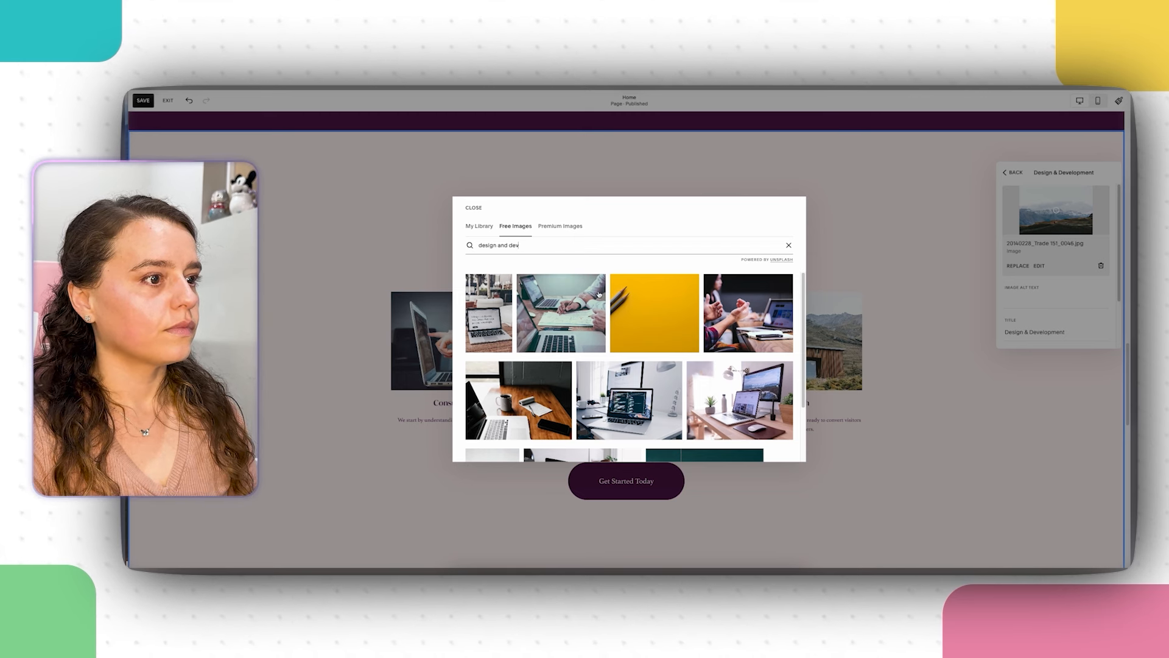
{"action": "left_click", "coordinate": [588, 298]}
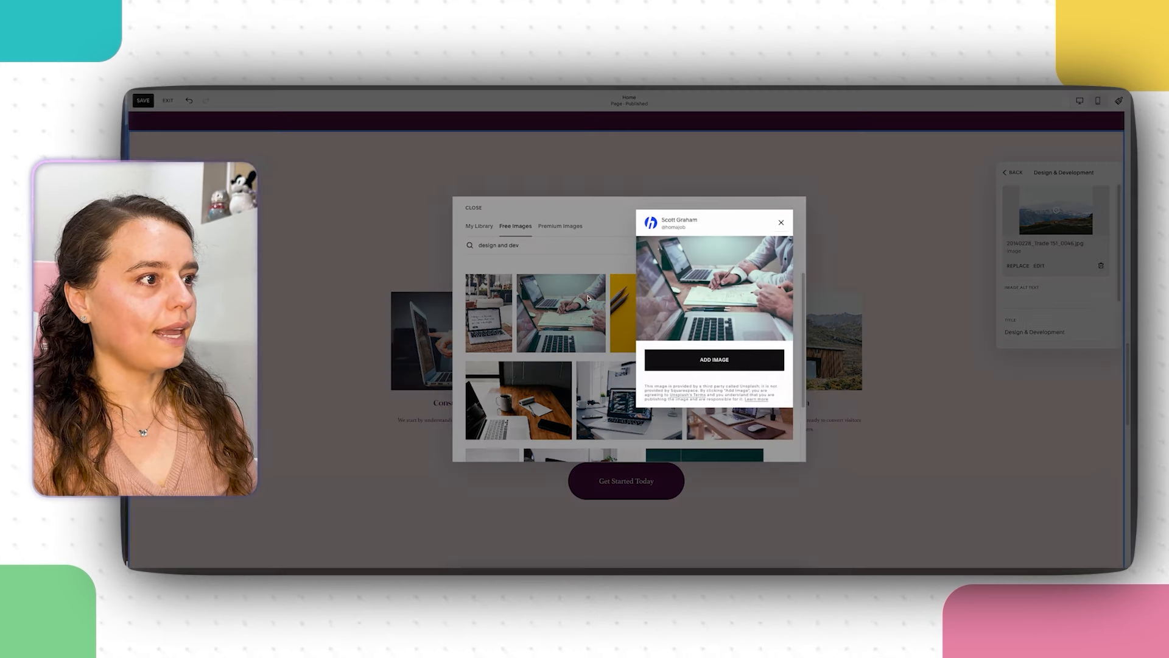
{"action": "left_click", "coordinate": [674, 364]}
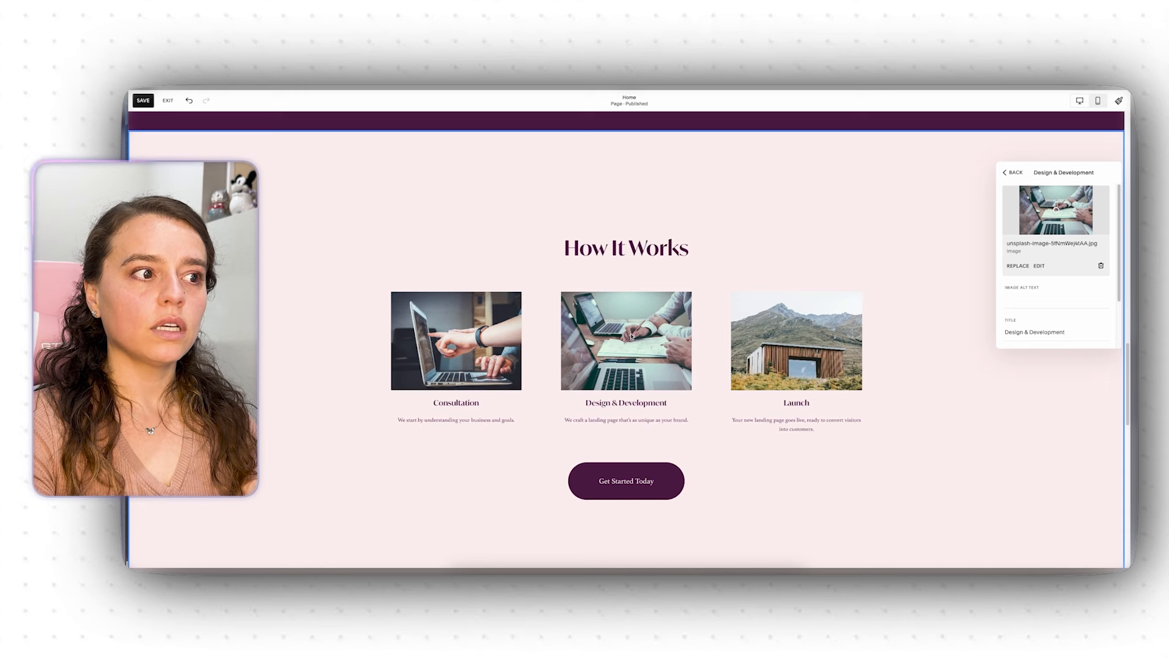
Step: Close the Design & Development settings and open stock photos for the Launch item's image
{"action": "left_click", "coordinate": [900, 272]}
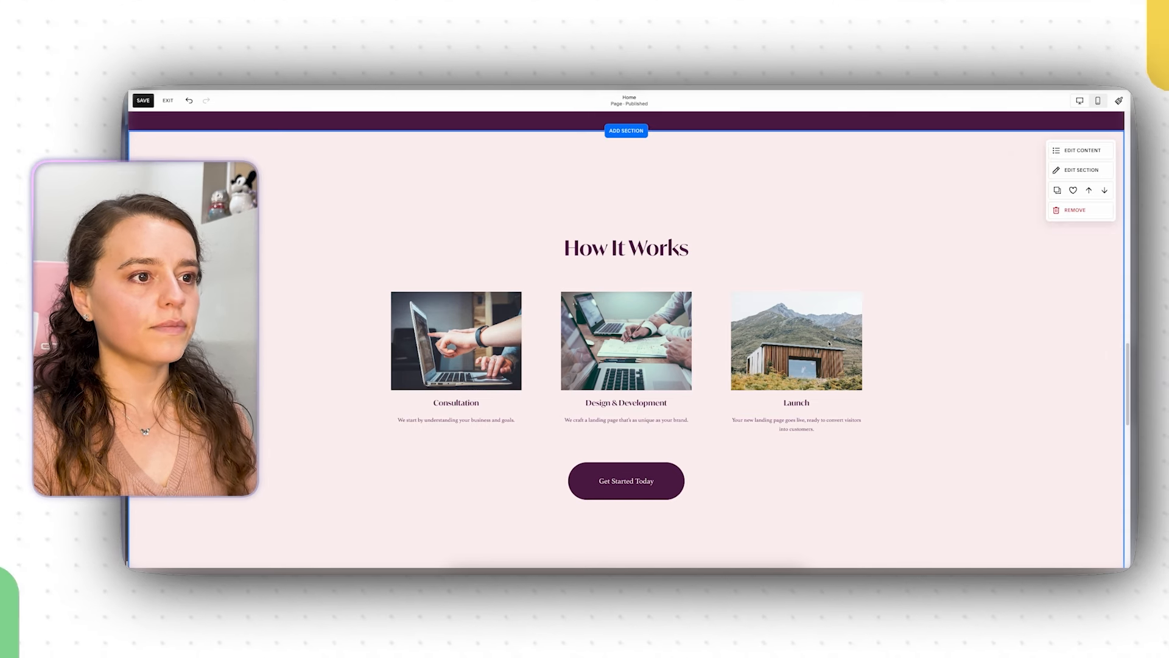
{"action": "left_click", "coordinate": [1066, 149]}
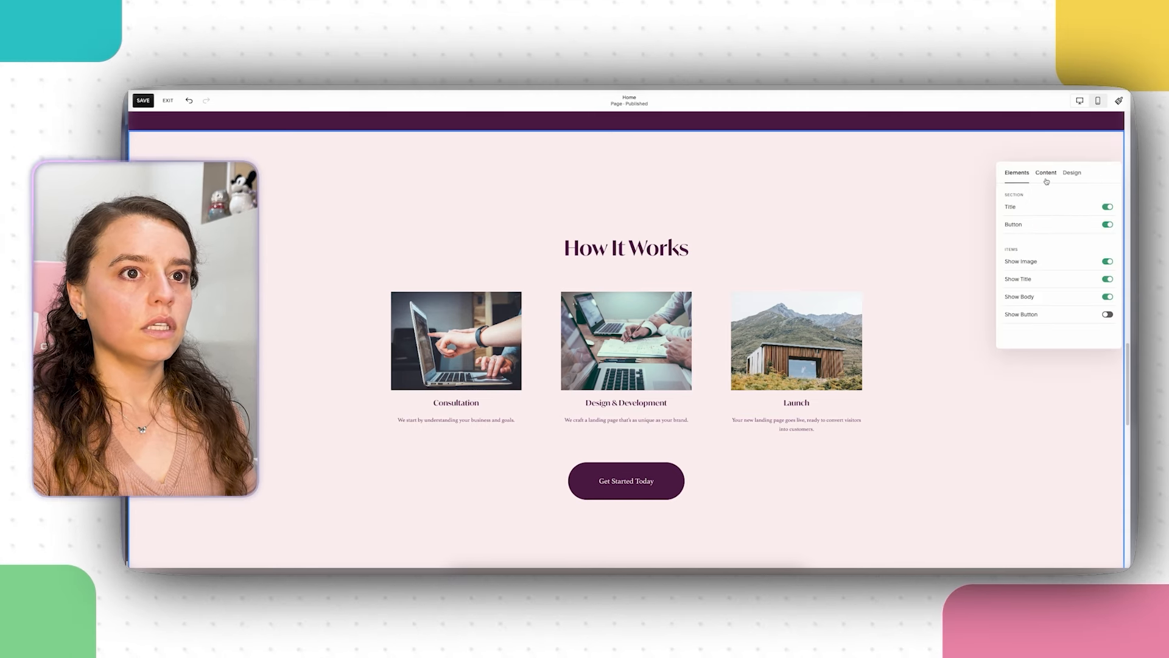
{"action": "left_click", "coordinate": [1046, 179]}
{"action": "left_click", "coordinate": [1046, 316]}
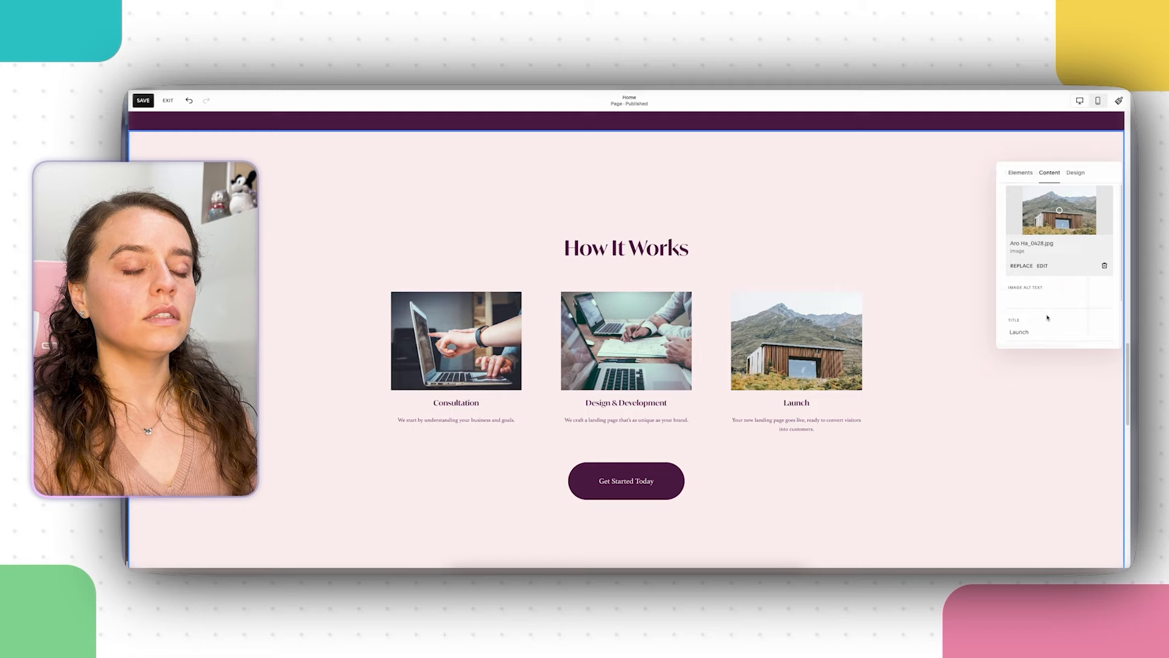
{"action": "left_click", "coordinate": [1024, 267]}
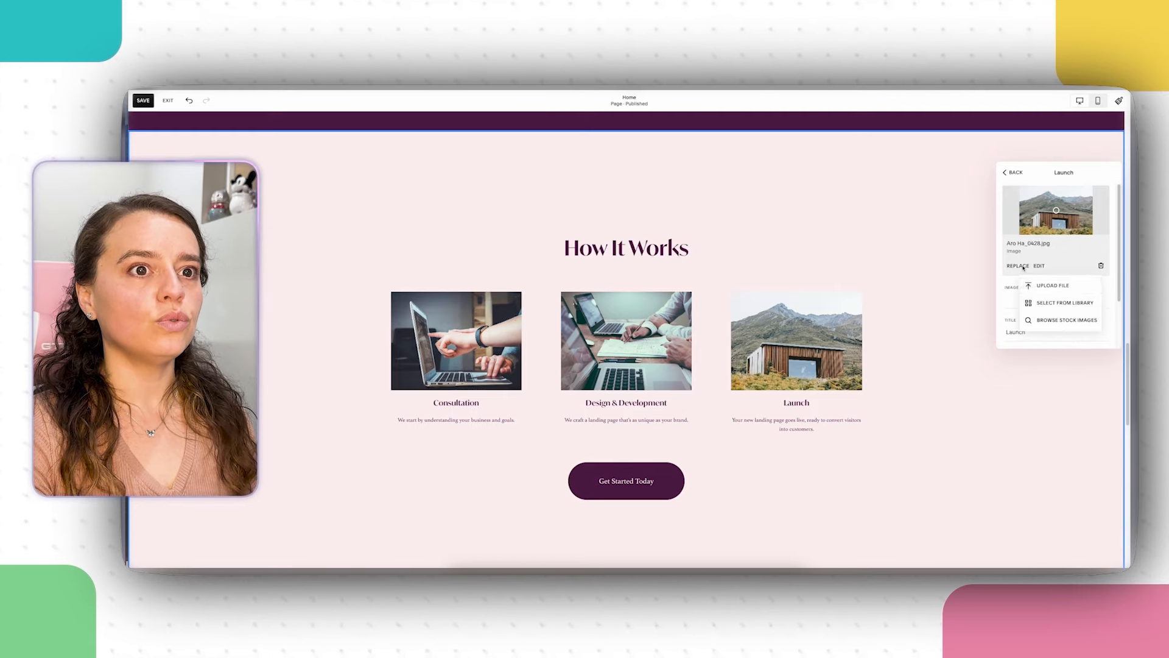
{"action": "left_click", "coordinate": [1040, 319]}
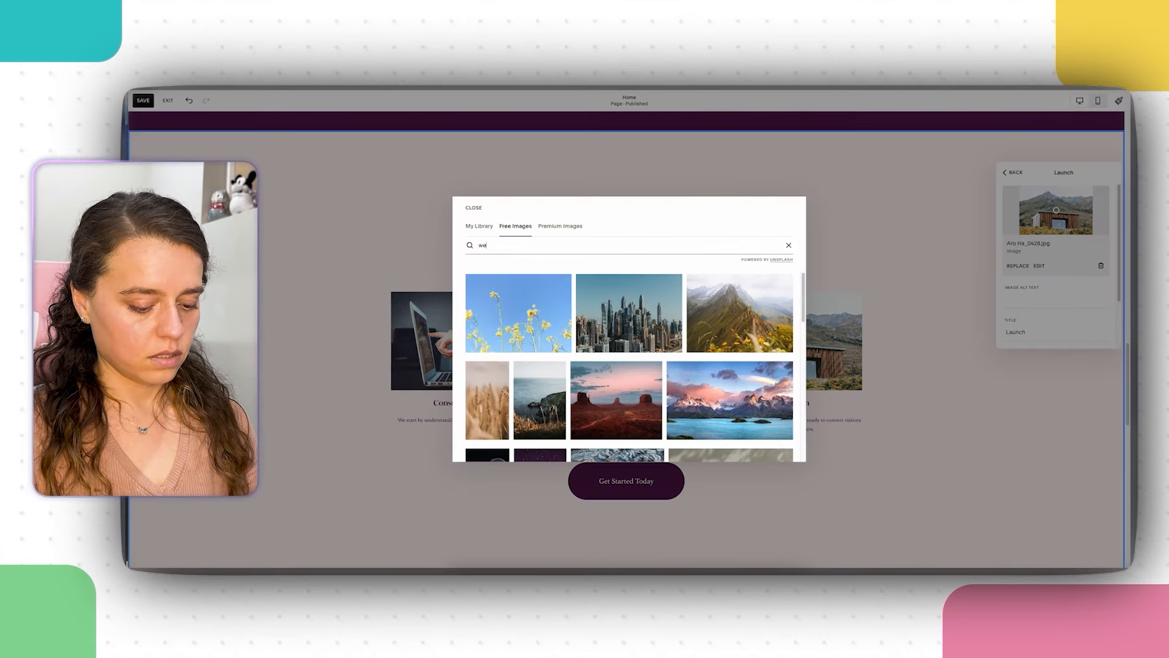
Step: Search 'website launch', use the colleagues high-fiving photo for Launch, and close its settings
{"action": "type", "text": "website launch"}
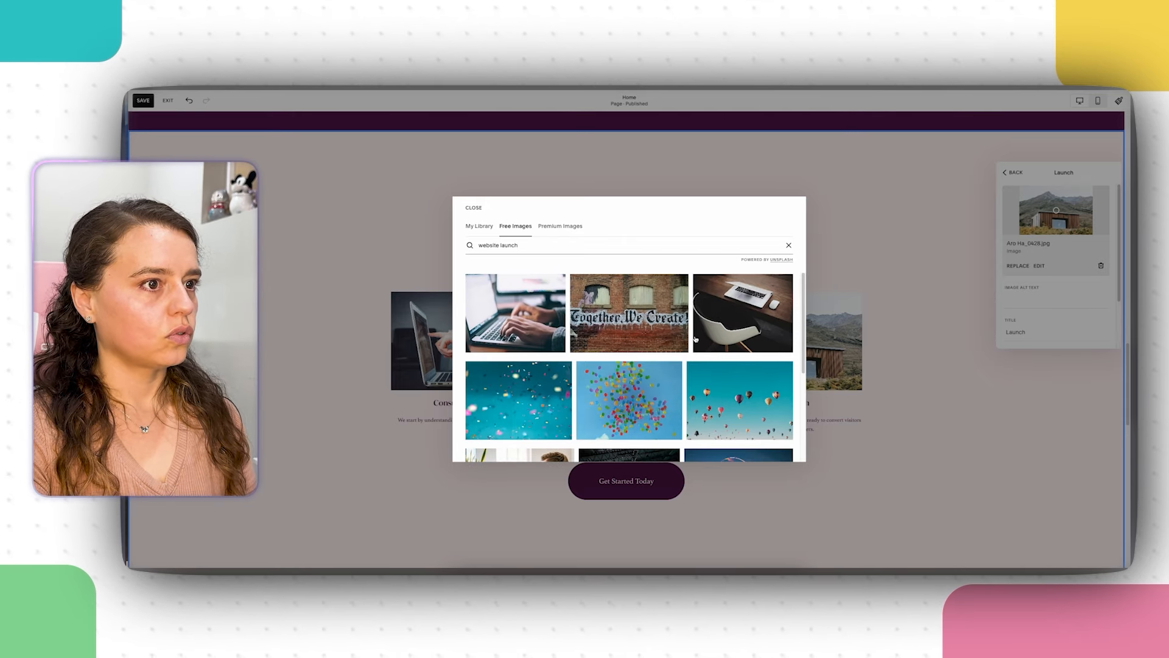
{"action": "scroll", "coordinate": [707, 353], "scroll_direction": "down", "scroll_amount": 2}
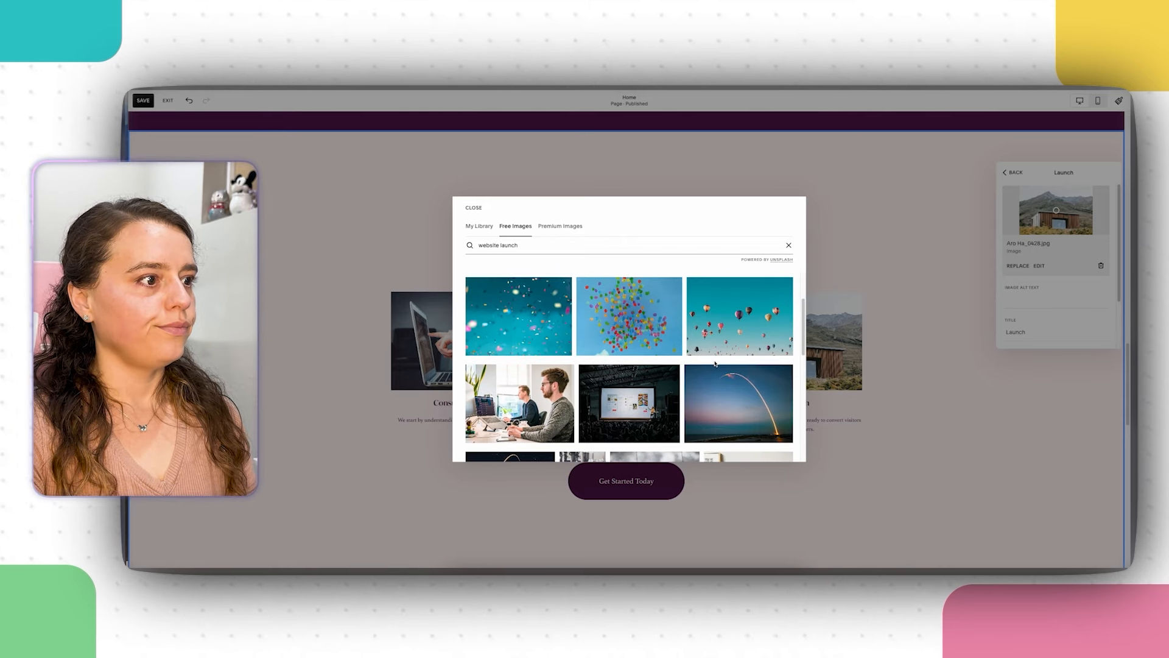
{"action": "scroll", "coordinate": [716, 364], "scroll_direction": "down", "scroll_amount": 2}
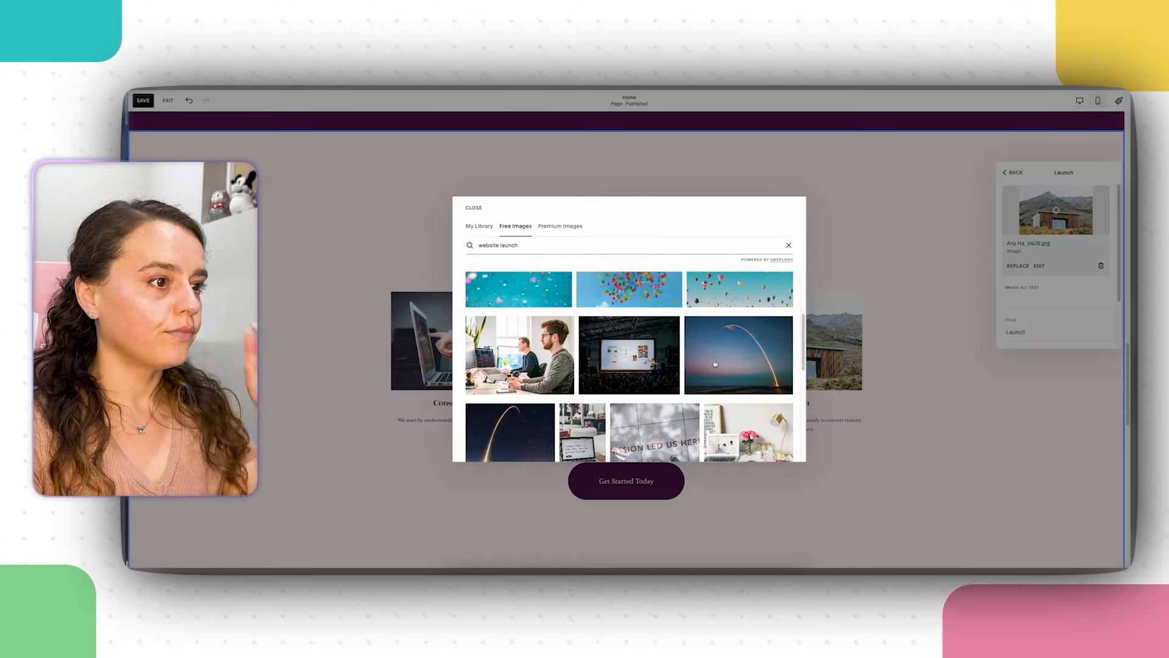
{"action": "scroll", "coordinate": [714, 363], "scroll_direction": "down", "scroll_amount": 6}
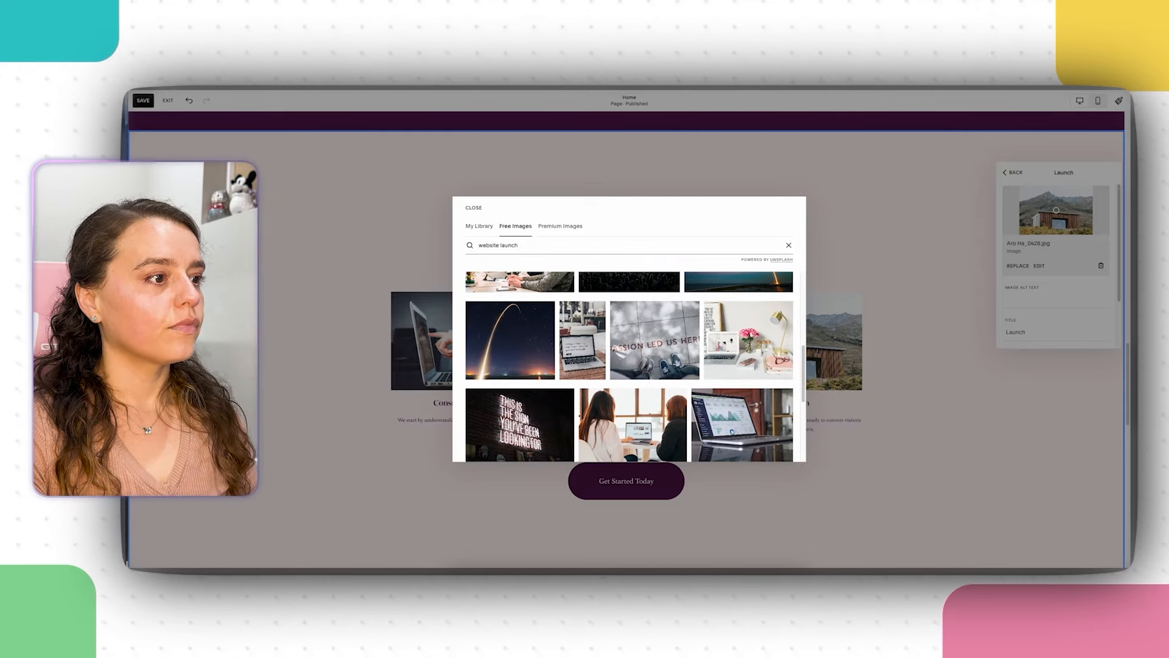
{"action": "left_click", "coordinate": [530, 321]}
{"action": "key", "text": "Escape"}
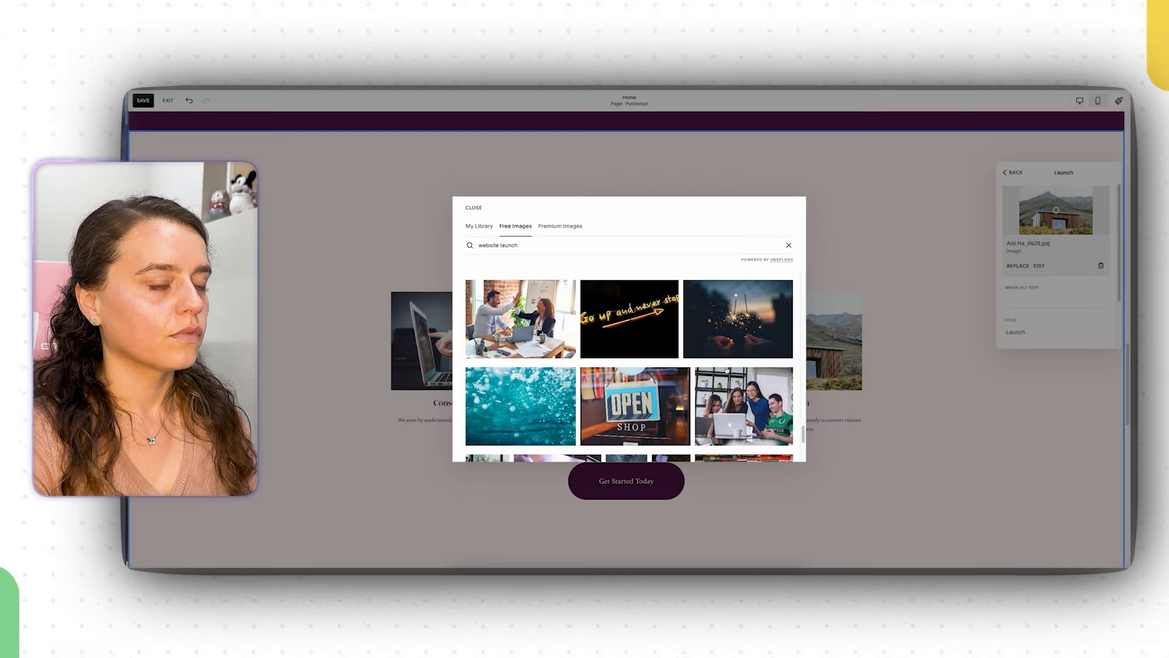
{"action": "left_click", "coordinate": [521, 319]}
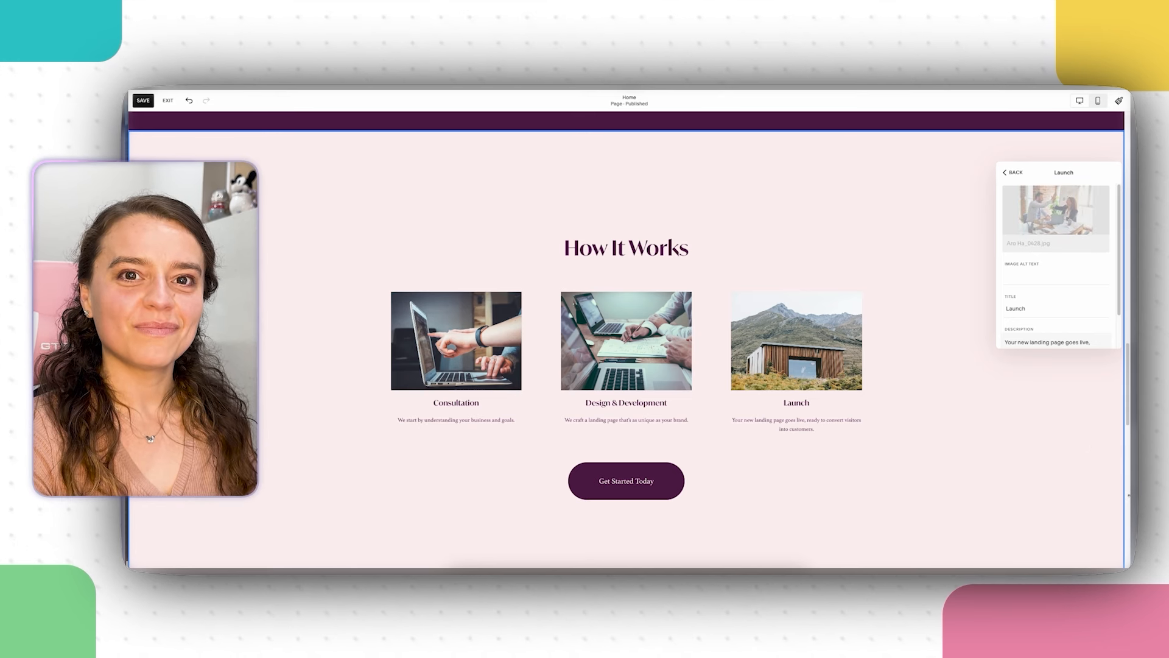
{"action": "left_click", "coordinate": [1039, 481]}
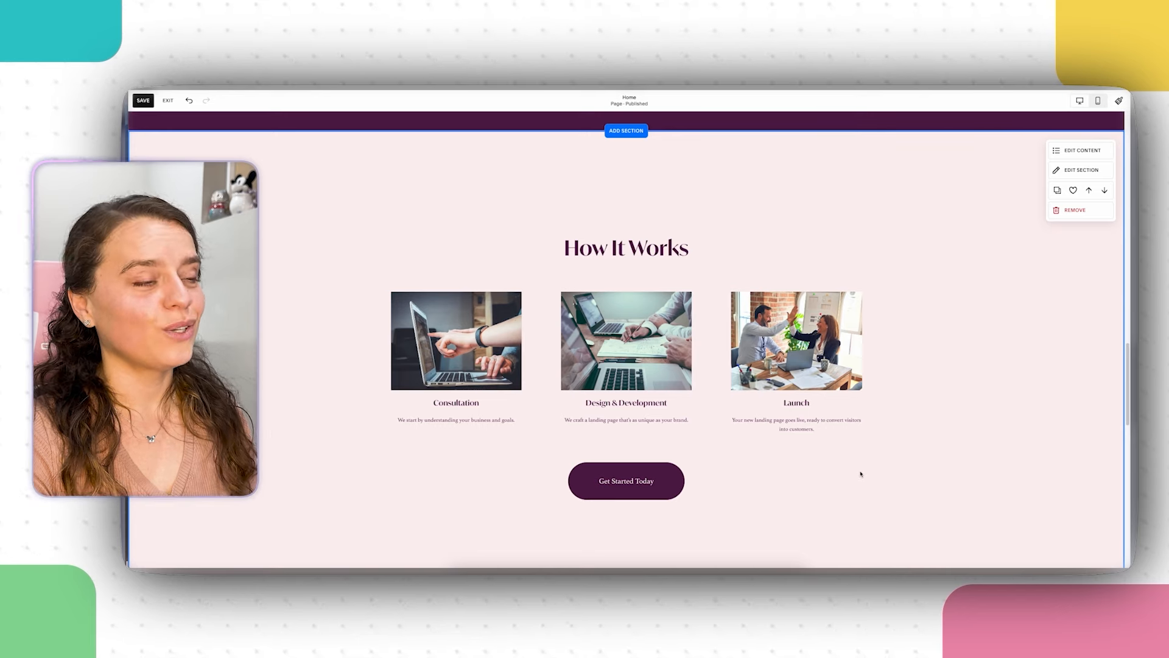
{"action": "scroll", "coordinate": [863, 469], "scroll_direction": "down", "scroll_amount": 1}
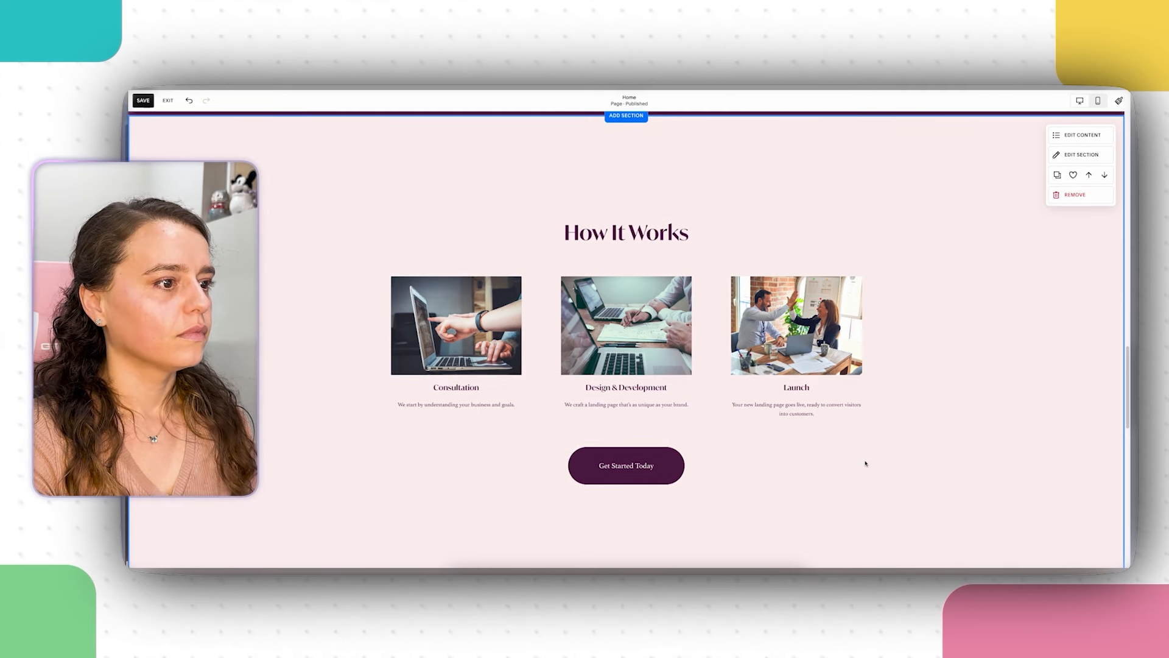
{"action": "scroll", "coordinate": [866, 463], "scroll_direction": "down", "scroll_amount": 6}
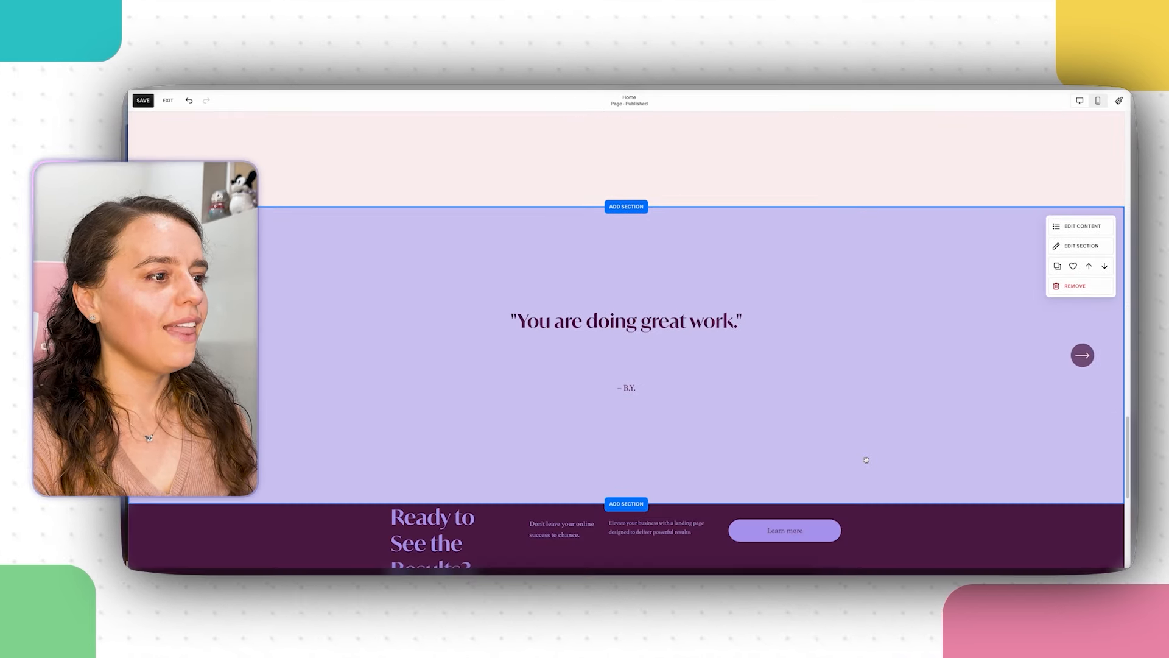
{"action": "scroll", "coordinate": [867, 460], "scroll_direction": "down", "scroll_amount": 2}
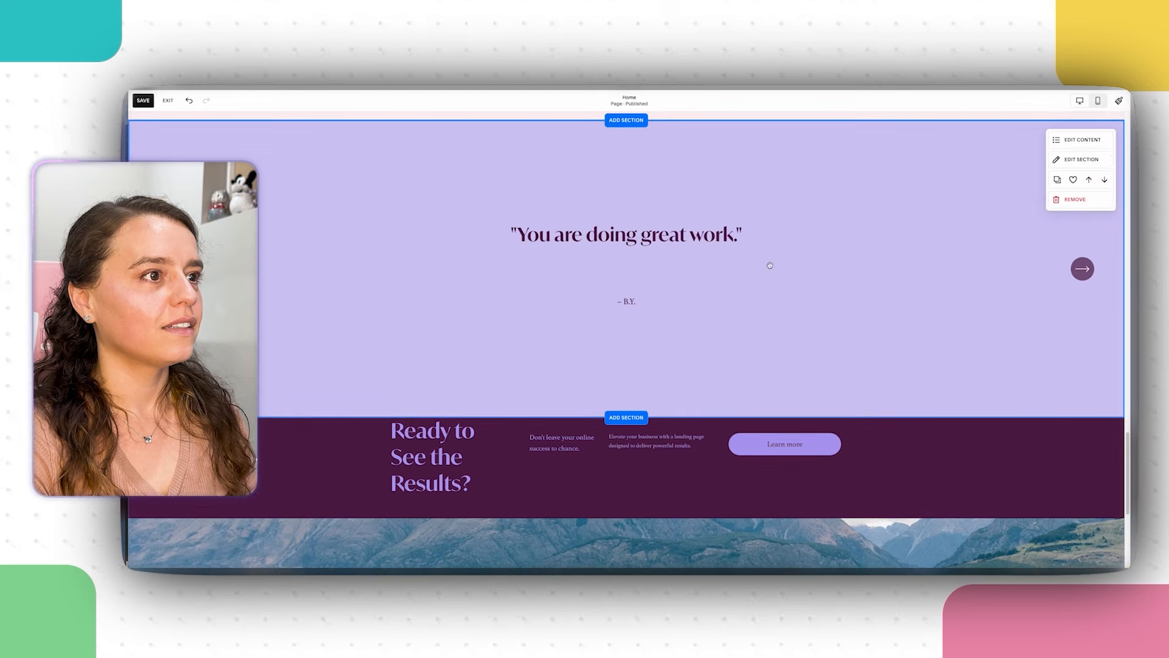
{"action": "left_click", "coordinate": [1080, 140]}
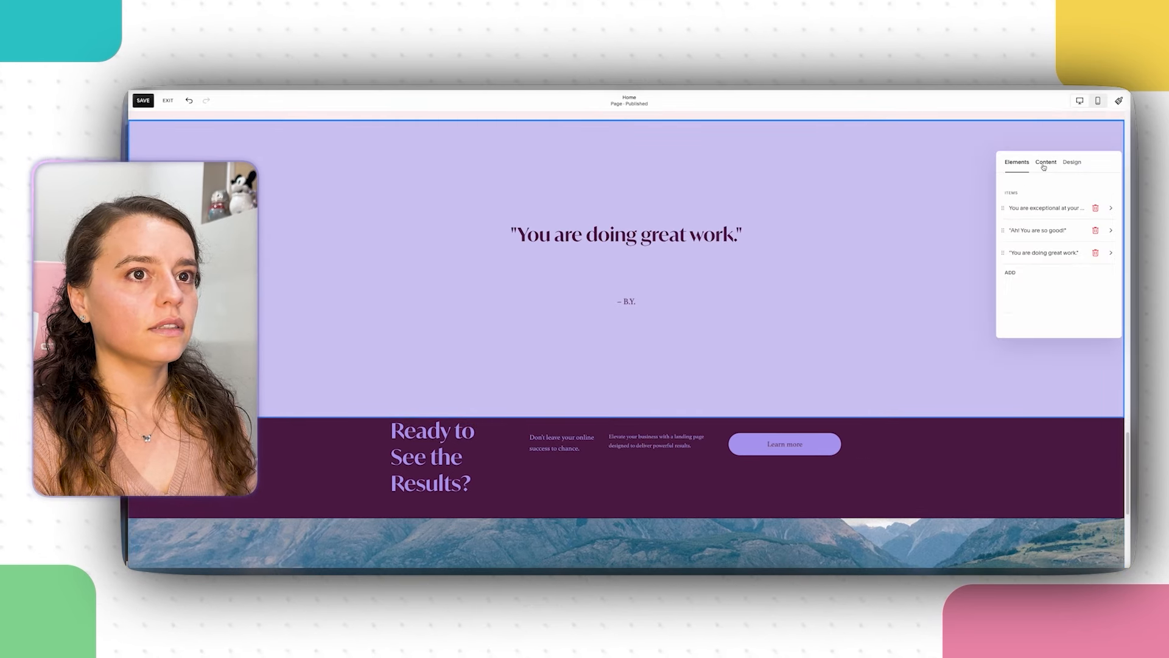
{"action": "left_click", "coordinate": [1013, 207]}
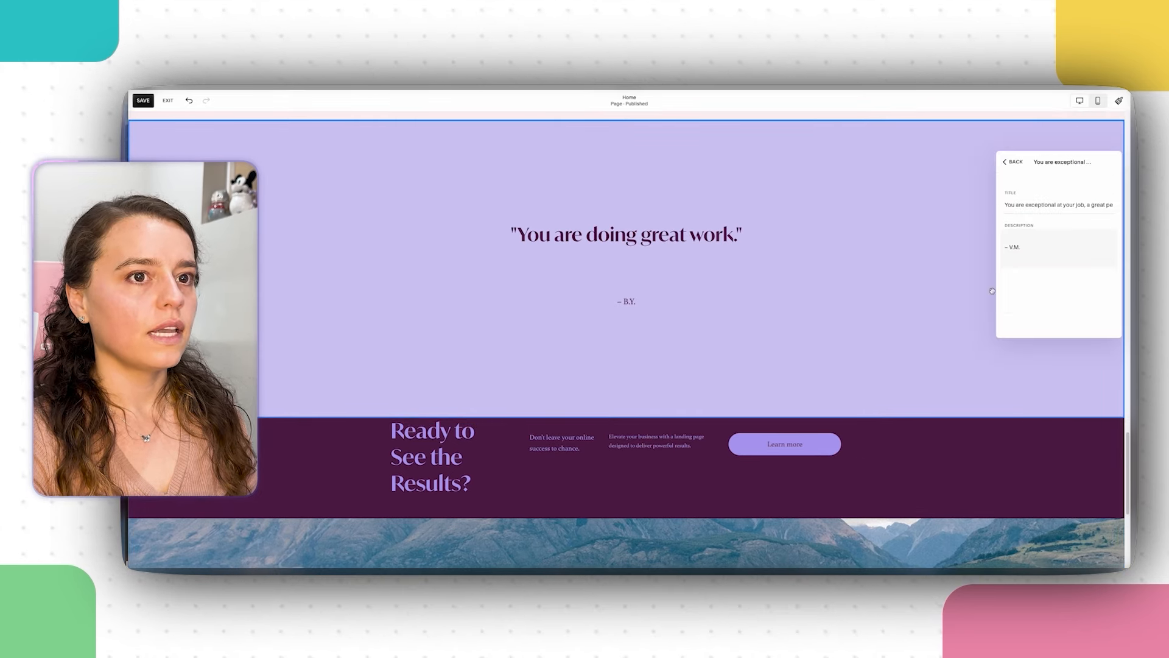
{"action": "left_click", "coordinate": [929, 407]}
{"action": "scroll", "coordinate": [758, 499], "scroll_direction": "down", "scroll_amount": 3}
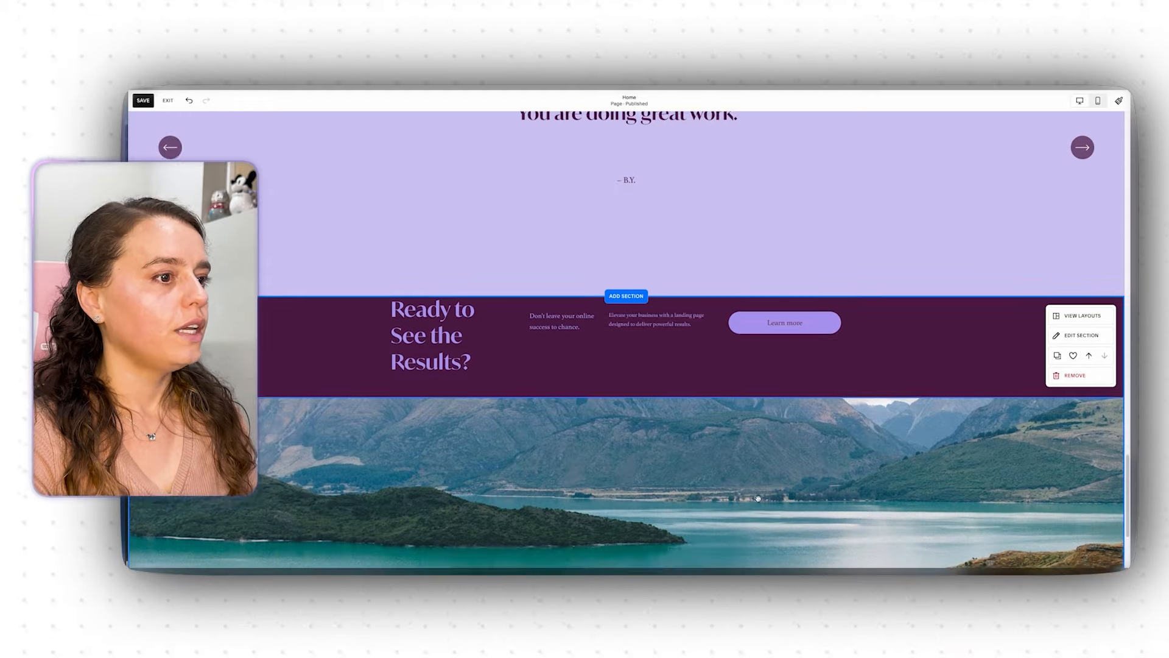
{"action": "scroll", "coordinate": [758, 498], "scroll_direction": "down", "scroll_amount": 2}
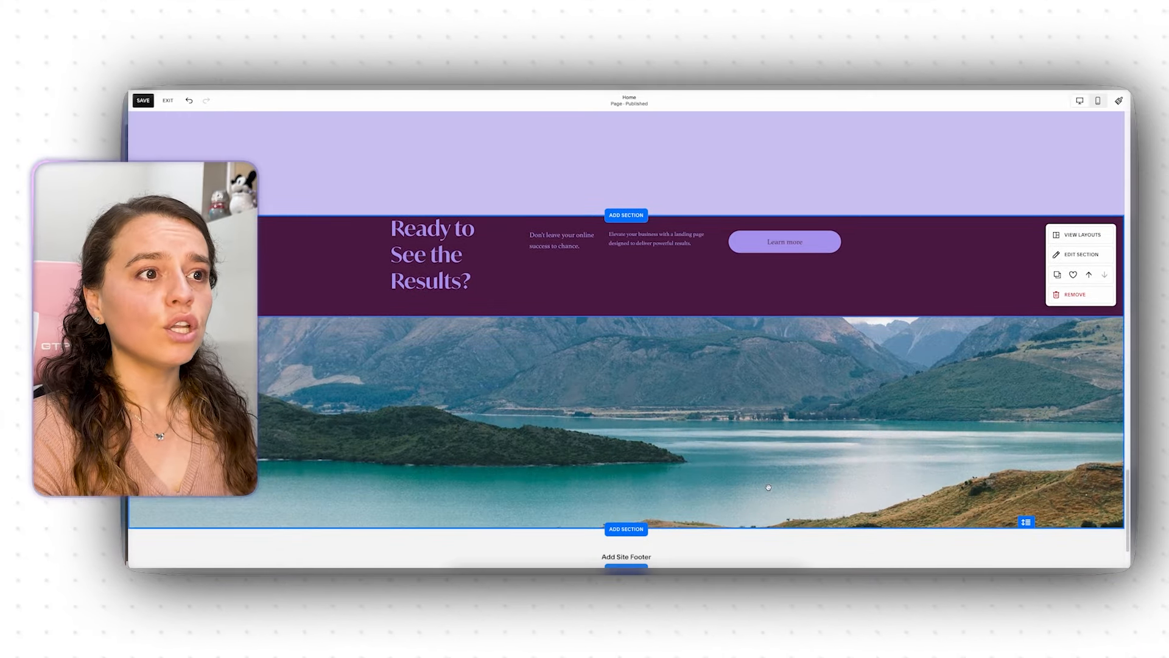
{"action": "left_click", "coordinate": [768, 487]}
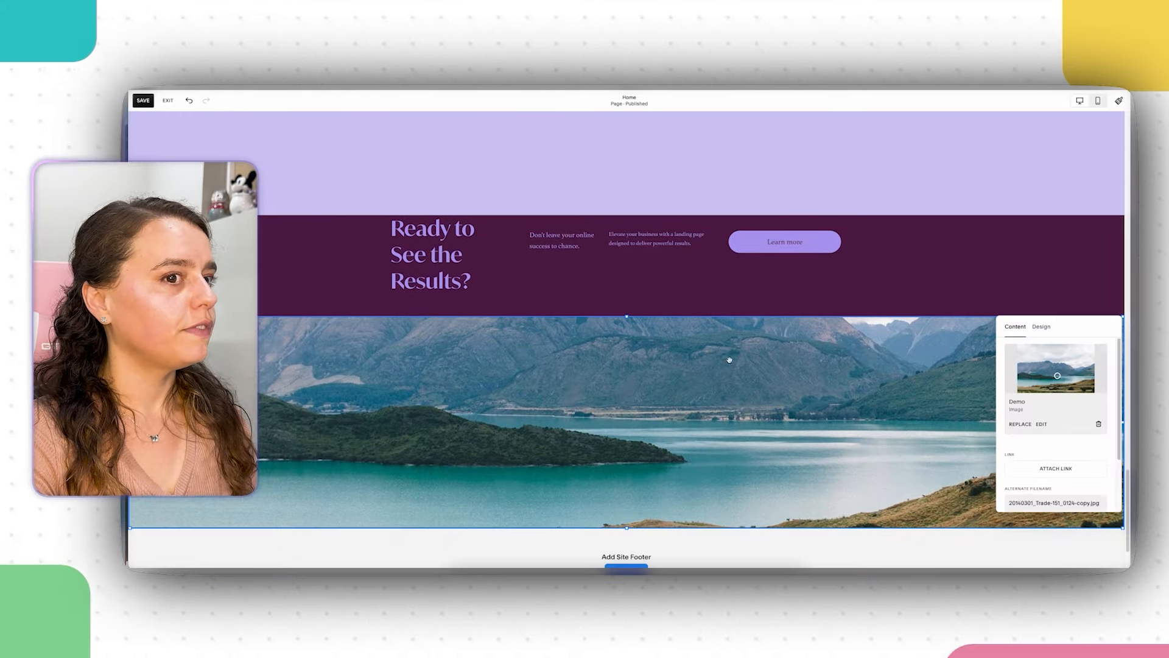
Step: Swap the bottom lake photo for the stock image of hands sketching on papers beside a phone
{"action": "left_click", "coordinate": [1029, 426]}
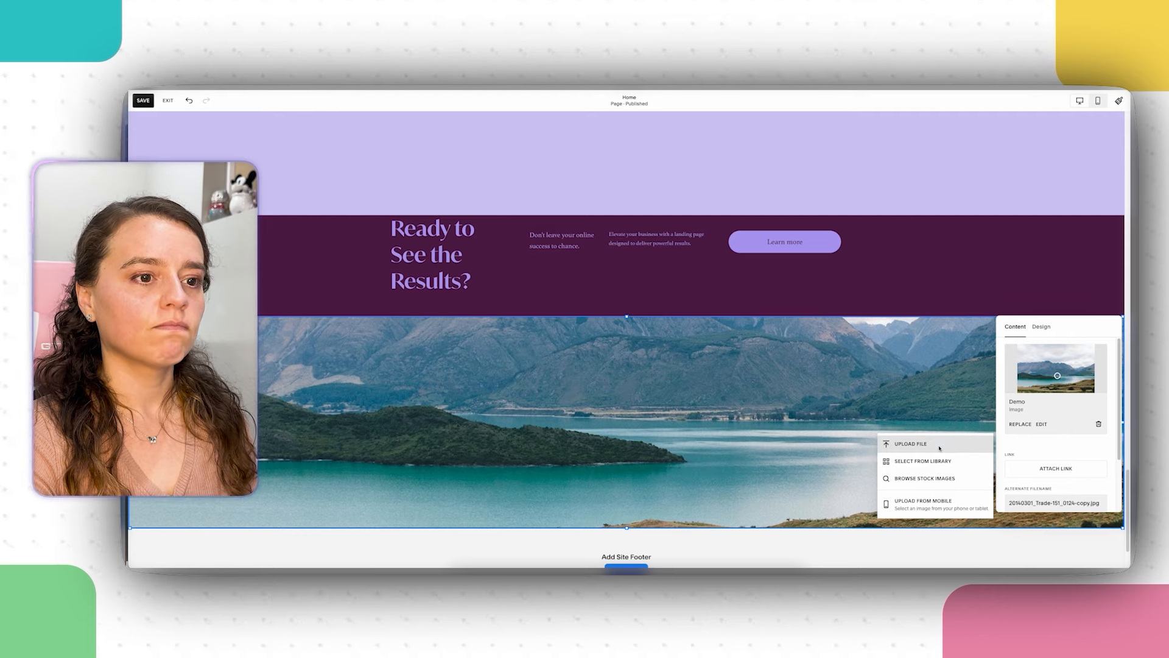
{"action": "left_click", "coordinate": [925, 478]}
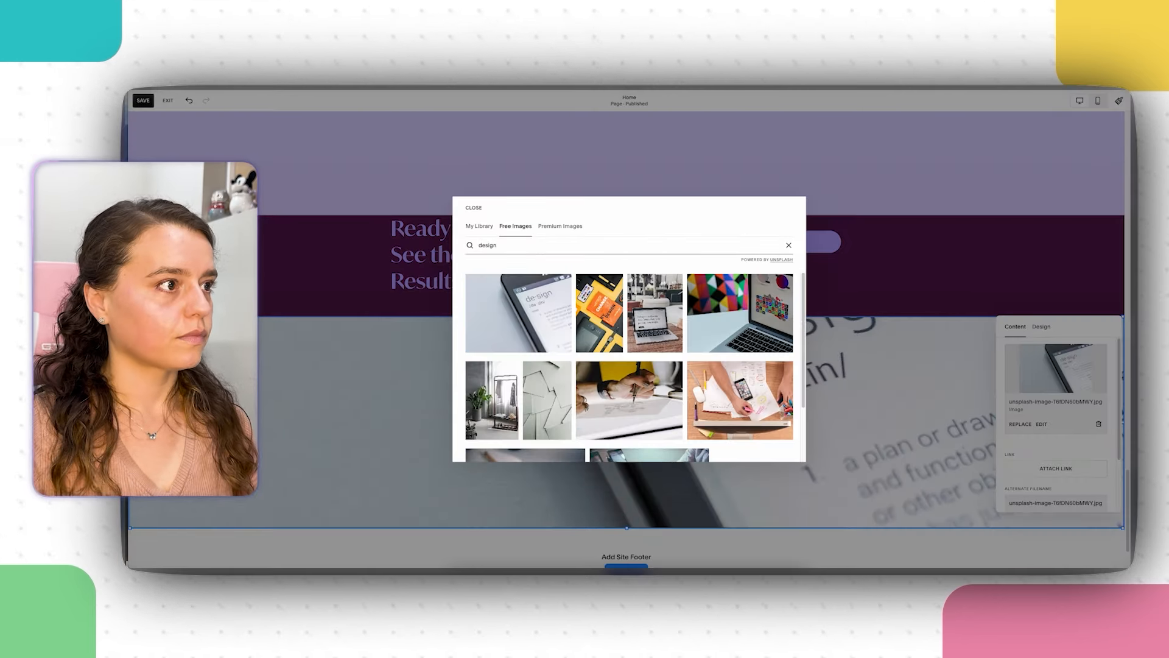
{"action": "scroll", "coordinate": [668, 364], "scroll_direction": "down", "scroll_amount": 2}
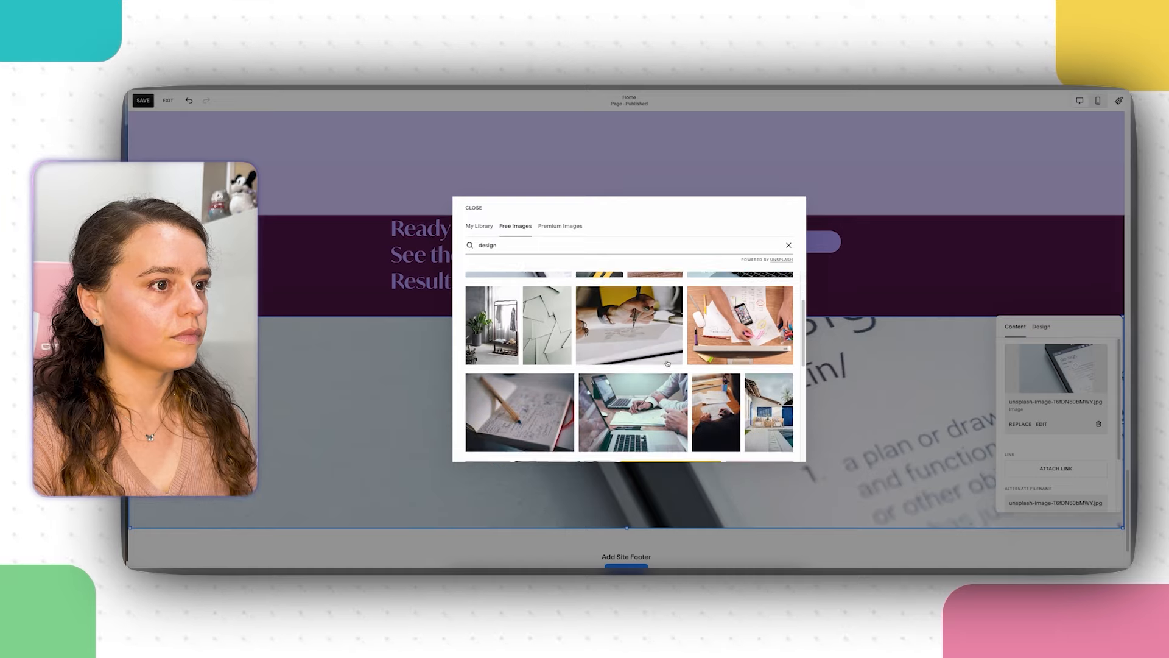
{"action": "left_click", "coordinate": [739, 329]}
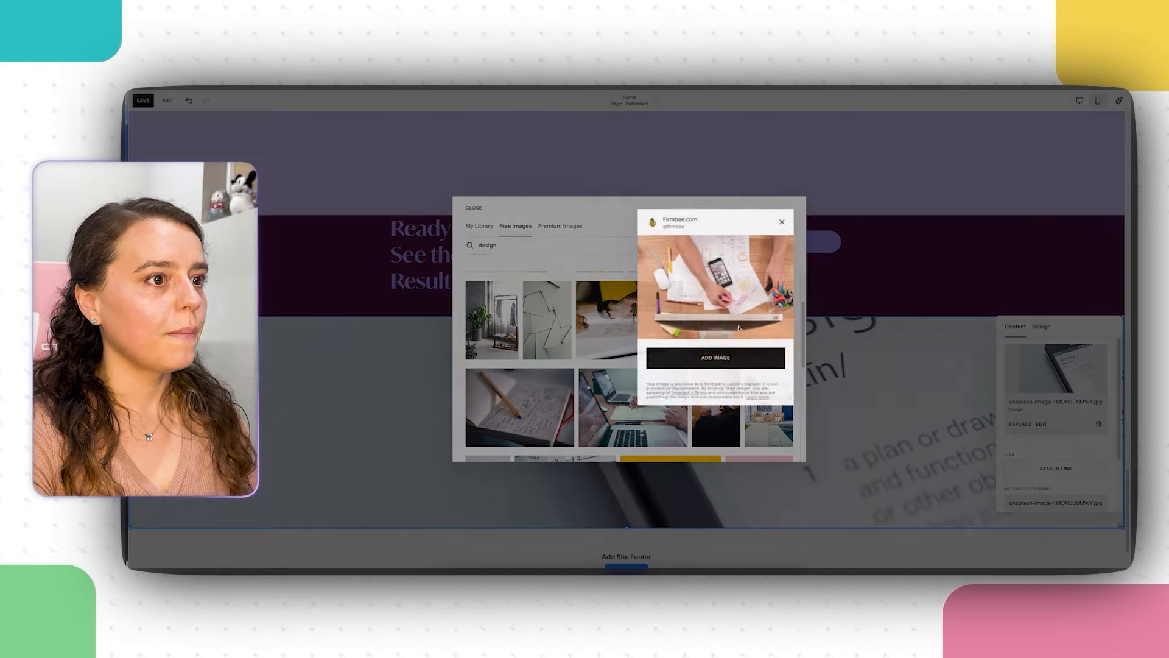
{"action": "left_click", "coordinate": [710, 368]}
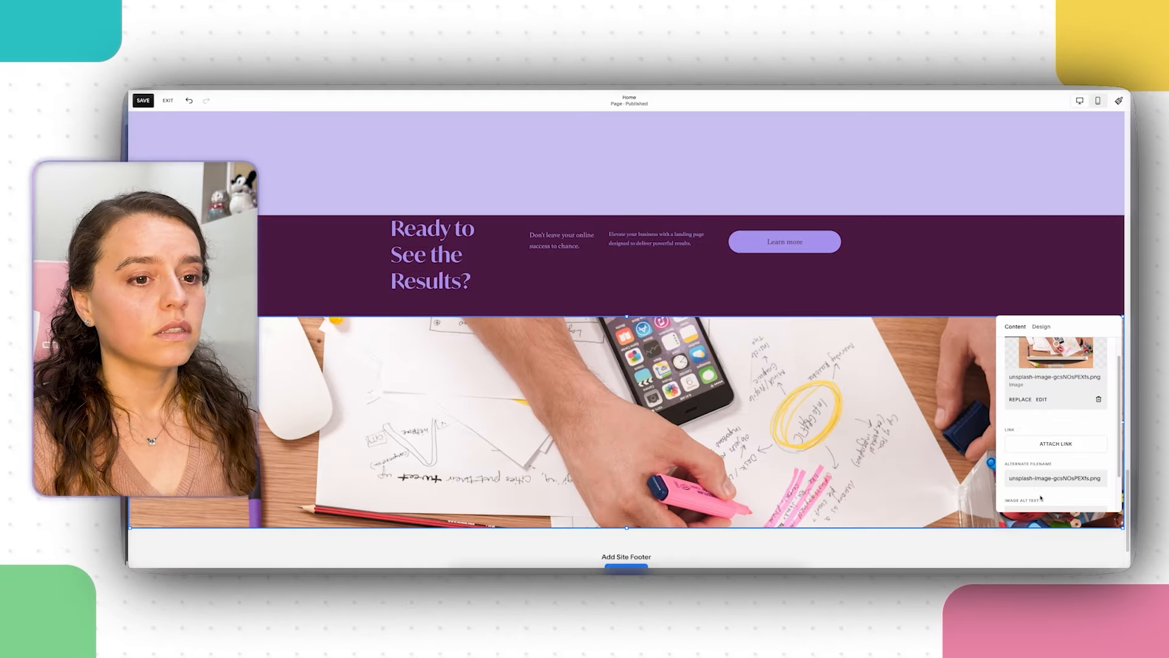
Step: Enter alt text describing a person sketching and ideating design ideas on a desk
{"action": "scroll", "coordinate": [1042, 485], "scroll_direction": "down", "scroll_amount": 2}
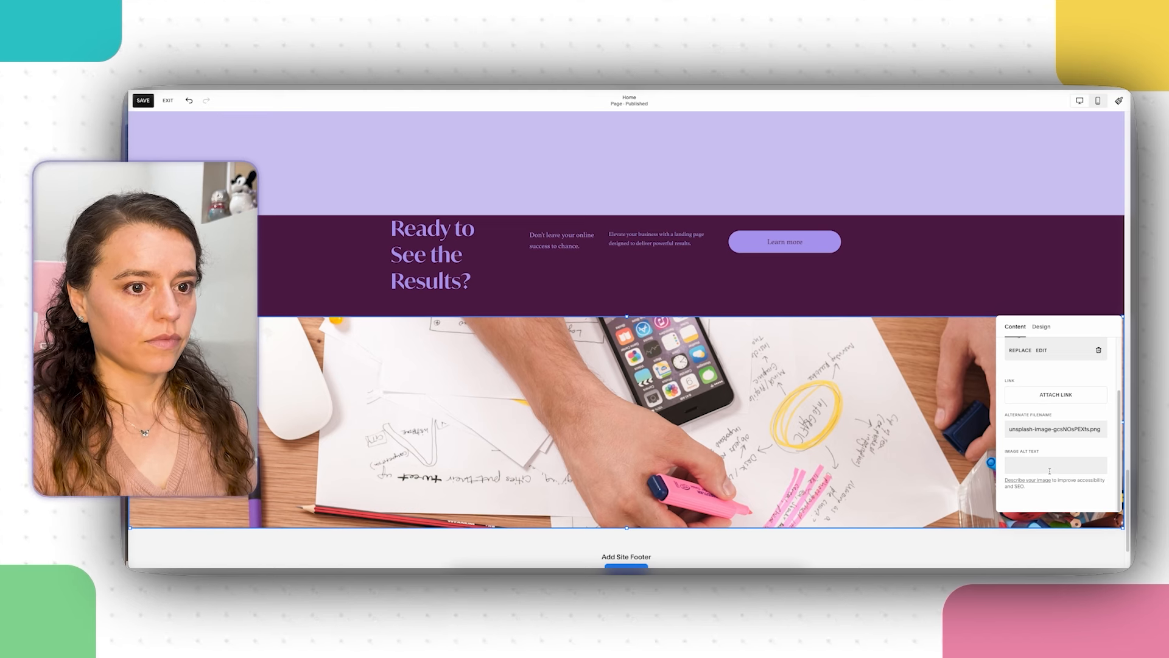
{"action": "left_click", "coordinate": [1054, 465]}
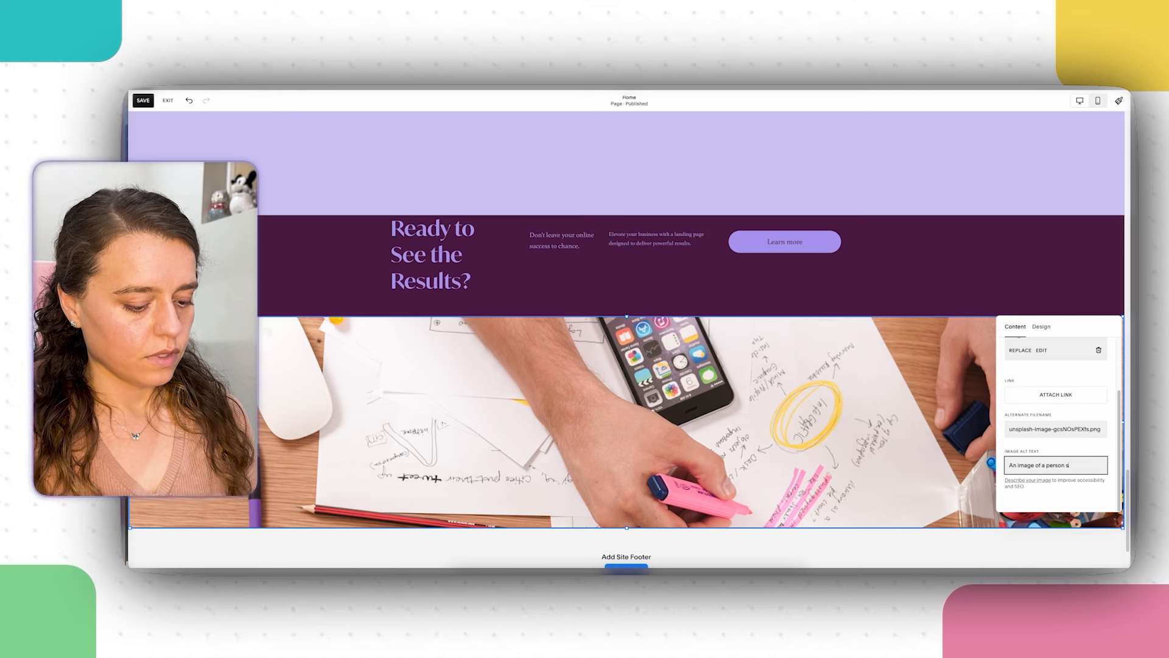
{"action": "type", "text": "An image of a person sketching"}
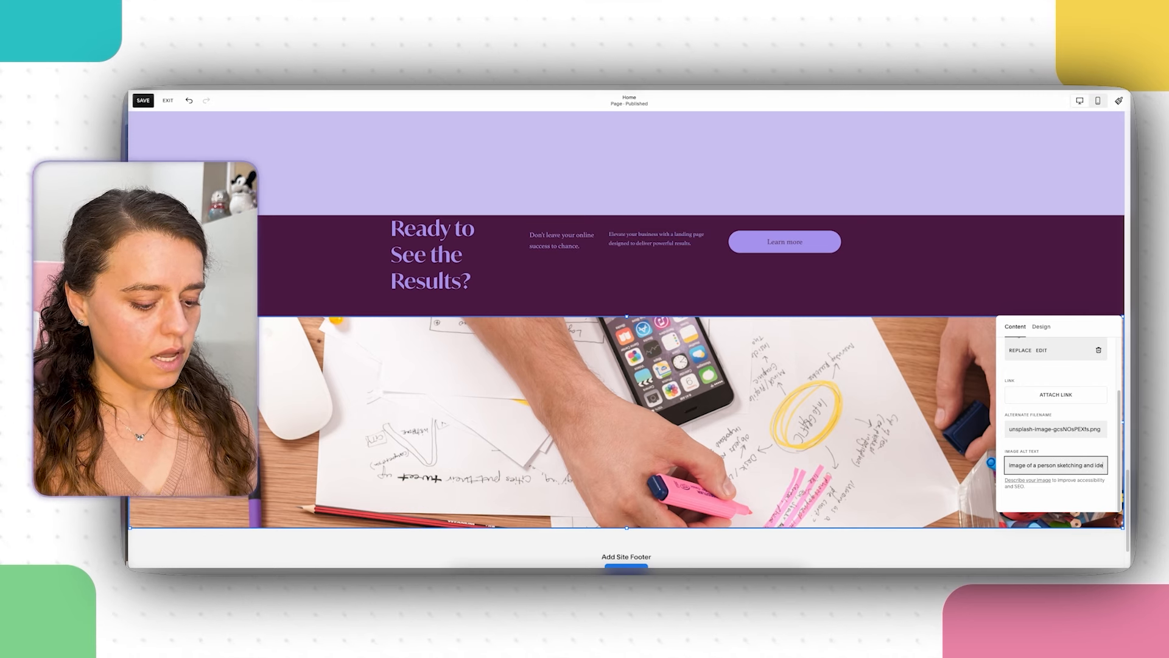
{"action": "type", "text": " and ideating"}
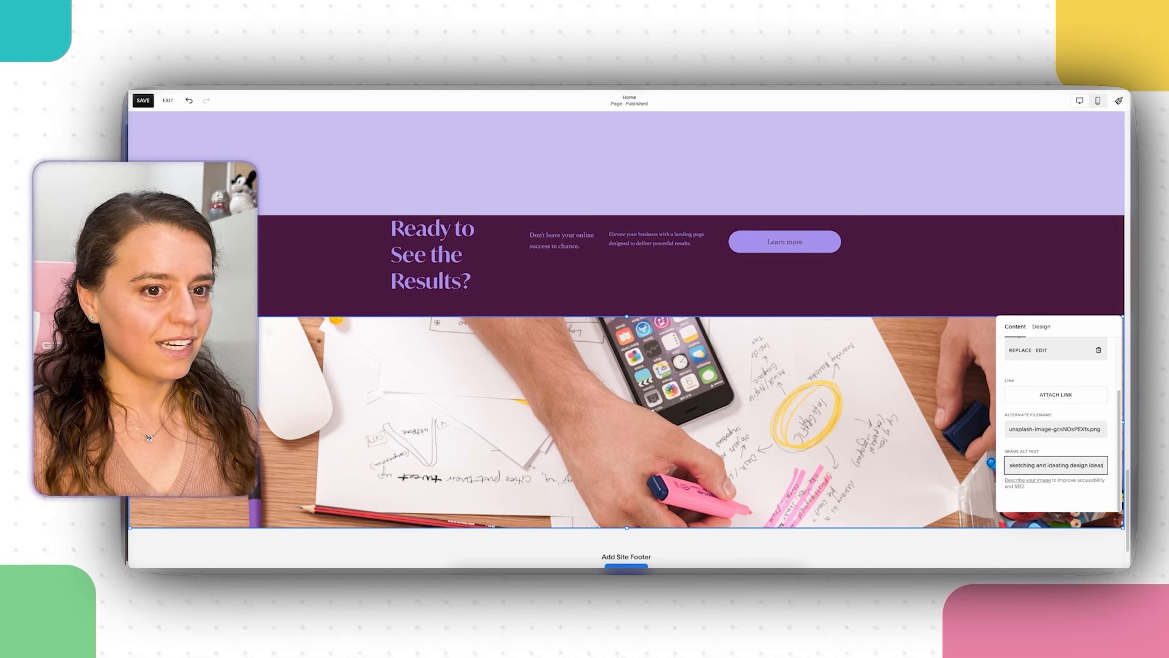
{"action": "type", "text": " design ideas"}
{"action": "key", "text": "BackSpace"}
{"action": "key", "text": "BackSpace"}
{"action": "key", "text": "BackSpace"}
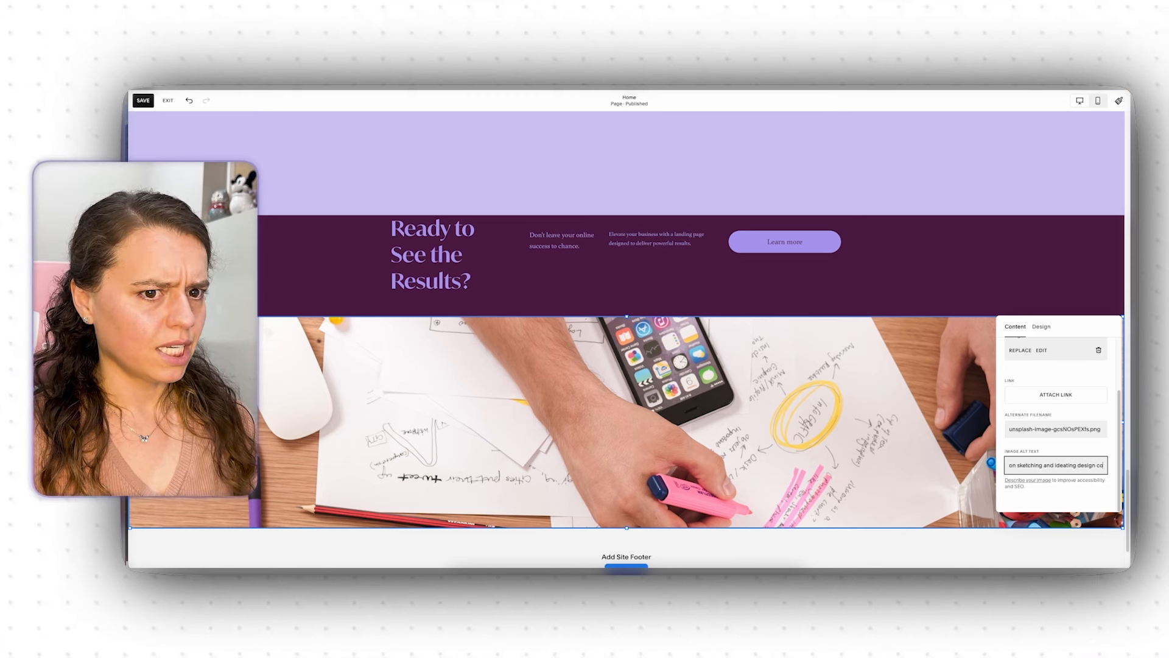
{"action": "type", "text": "on a desk"}
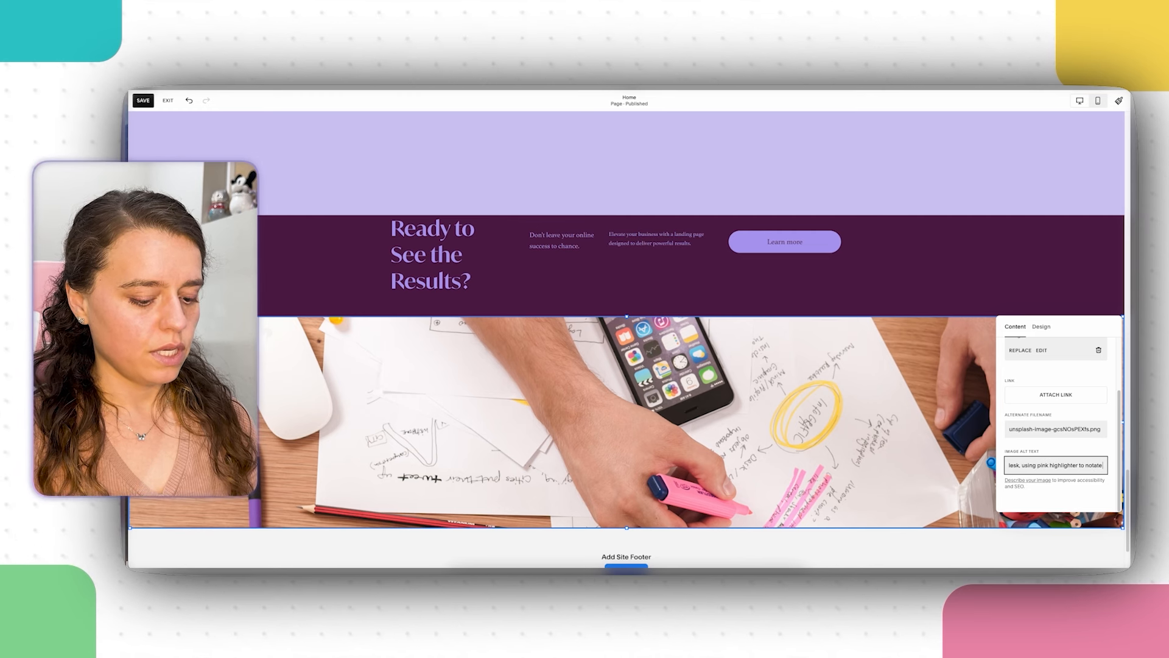
{"action": "type", "text": "t"}
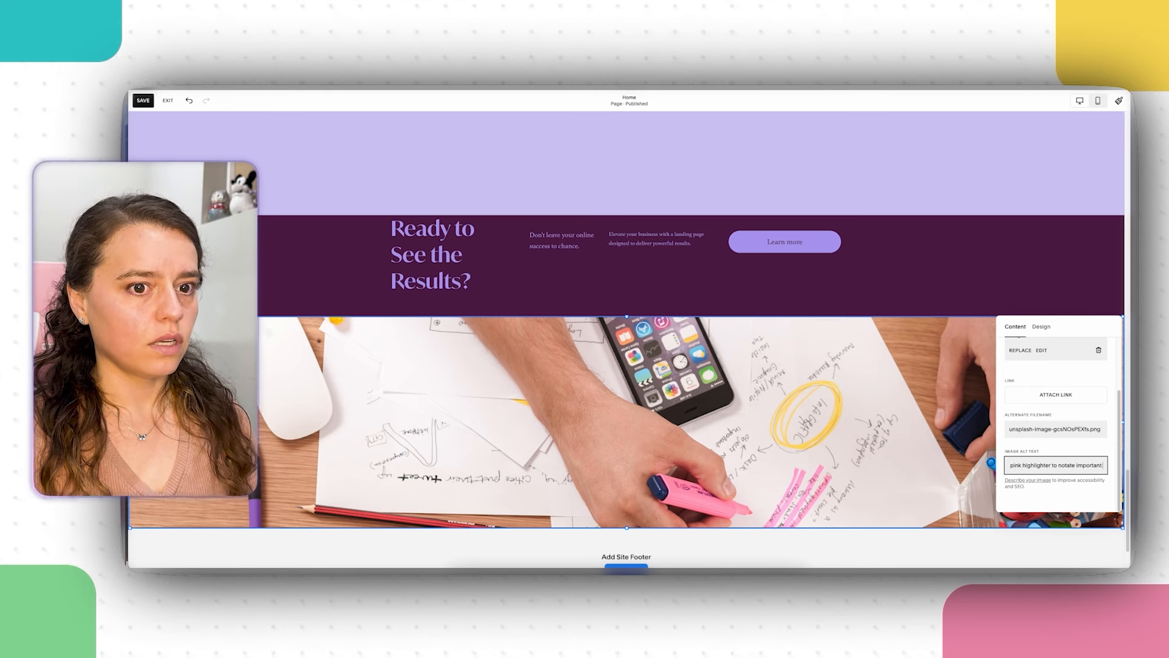
{"action": "type", "text": "d"}
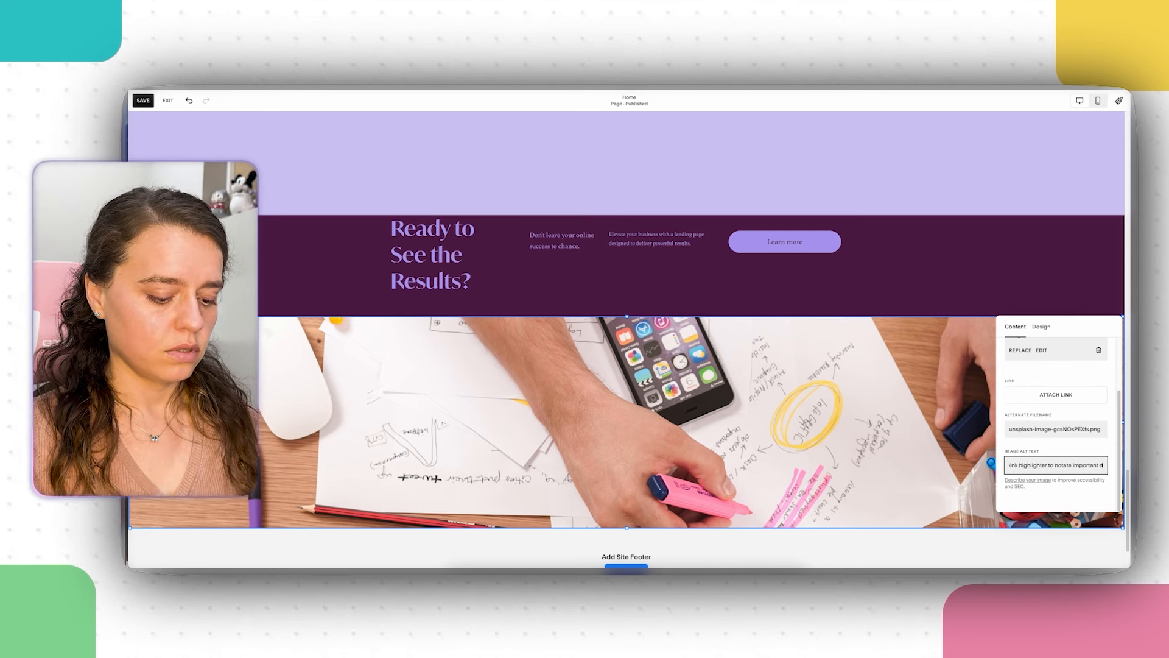
{"action": "type", "text": "ata."}
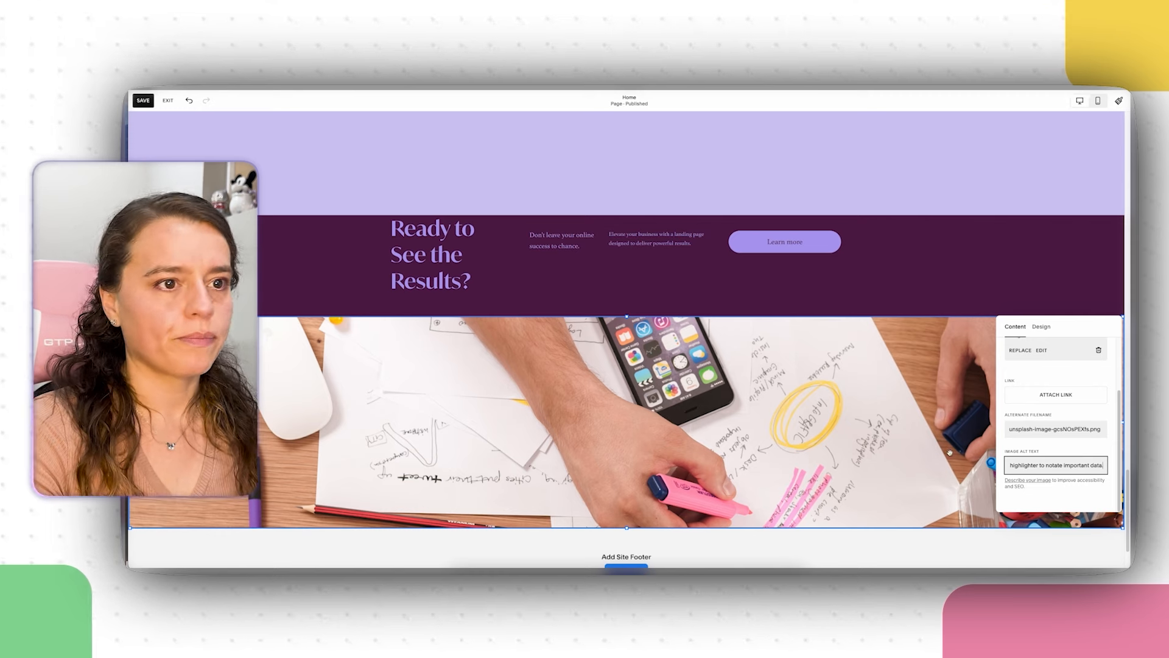
Step: Move the photo's focal point lower to show the pencil, then close the image settings
{"action": "scroll", "coordinate": [1046, 371], "scroll_direction": "up", "scroll_amount": 2}
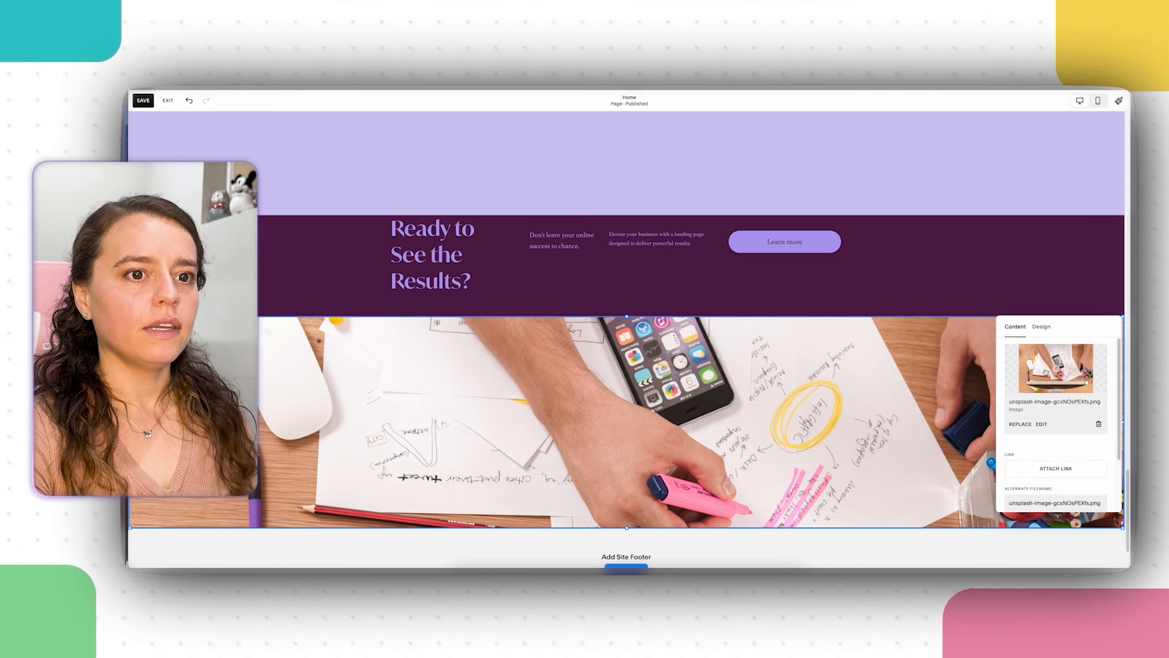
{"action": "mouse_move", "coordinate": [1046, 371]}
{"action": "left_mouse_down"}
{"action": "mouse_move", "coordinate": [1062, 388]}
{"action": "mouse_move", "coordinate": [1062, 359]}
{"action": "mouse_move", "coordinate": [1062, 387]}
{"action": "mouse_move", "coordinate": [1069, 381]}
{"action": "mouse_move", "coordinate": [1049, 375]}
{"action": "mouse_move", "coordinate": [1063, 365]}
{"action": "mouse_move", "coordinate": [1068, 407]}
{"action": "mouse_move", "coordinate": [1078, 366]}
{"action": "left_mouse_up"}
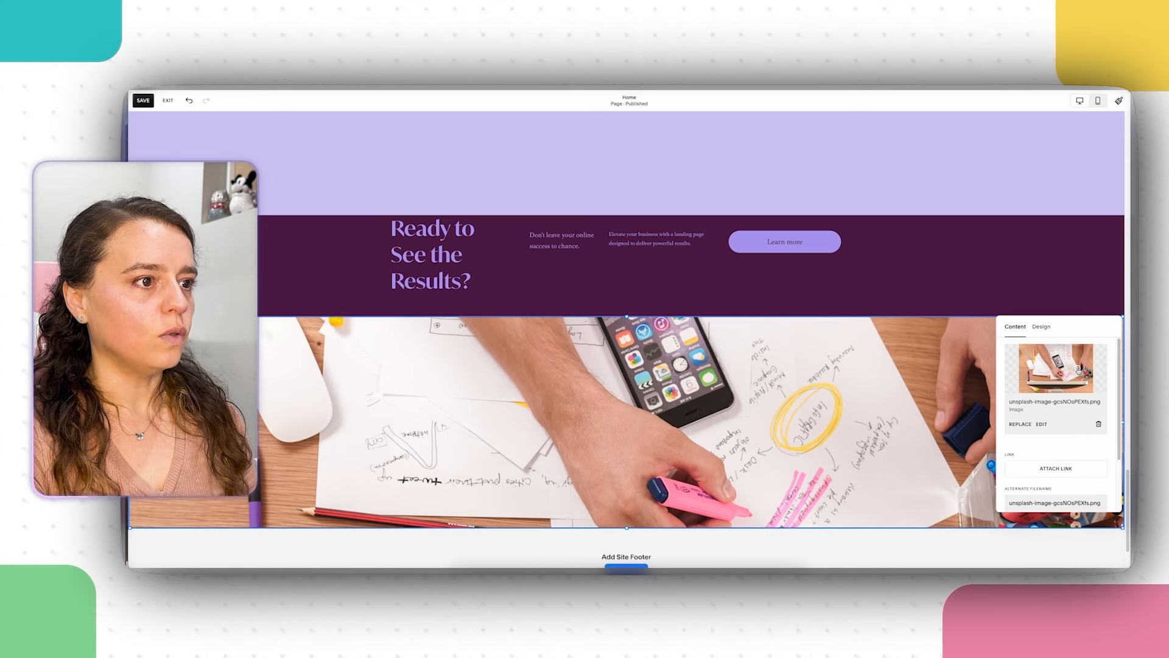
{"action": "left_click_drag", "start_coordinate": [1078, 370], "coordinate": [1078, 372]}
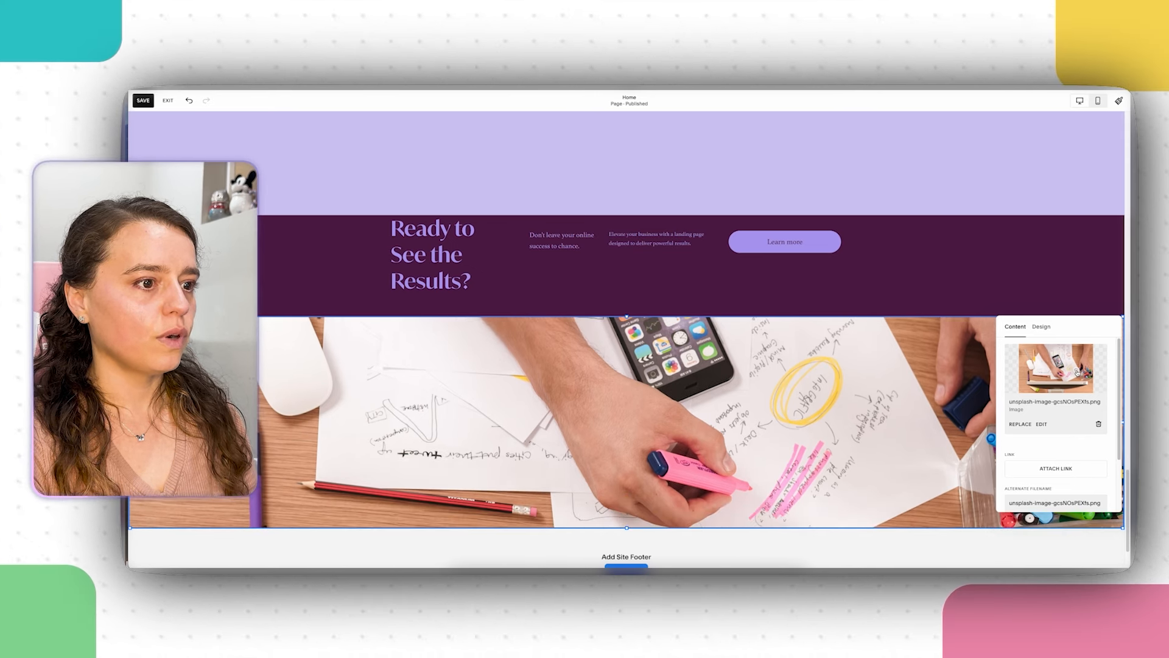
{"action": "left_click", "coordinate": [1000, 313]}
Step: Add the first Footer layout, with site title and e-mail link, as the site footer
{"action": "scroll", "coordinate": [957, 355], "scroll_direction": "down", "scroll_amount": 2}
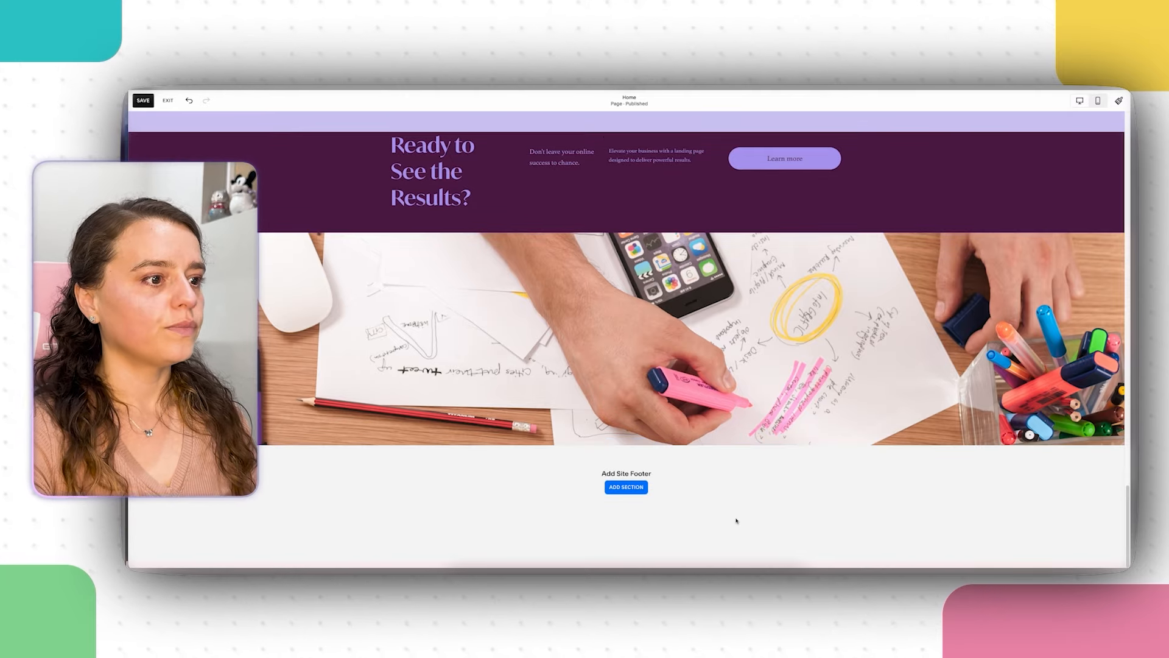
{"action": "left_click", "coordinate": [624, 487]}
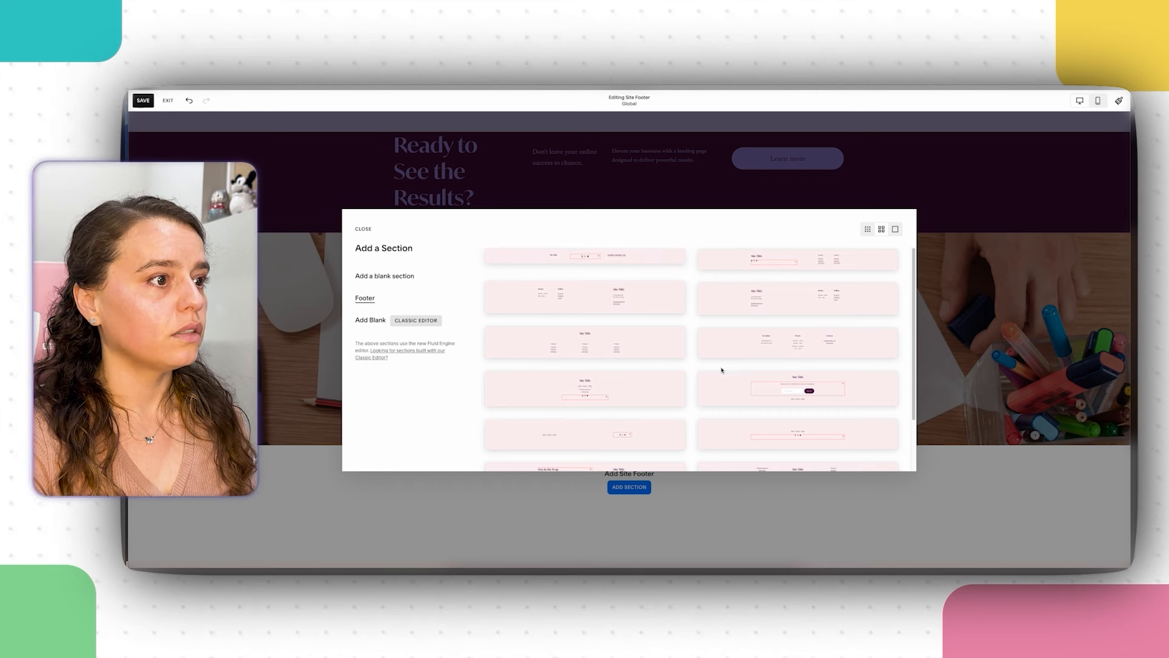
{"action": "scroll", "coordinate": [723, 366], "scroll_direction": "down", "scroll_amount": 2}
{"action": "scroll", "coordinate": [724, 366], "scroll_direction": "up", "scroll_amount": 2}
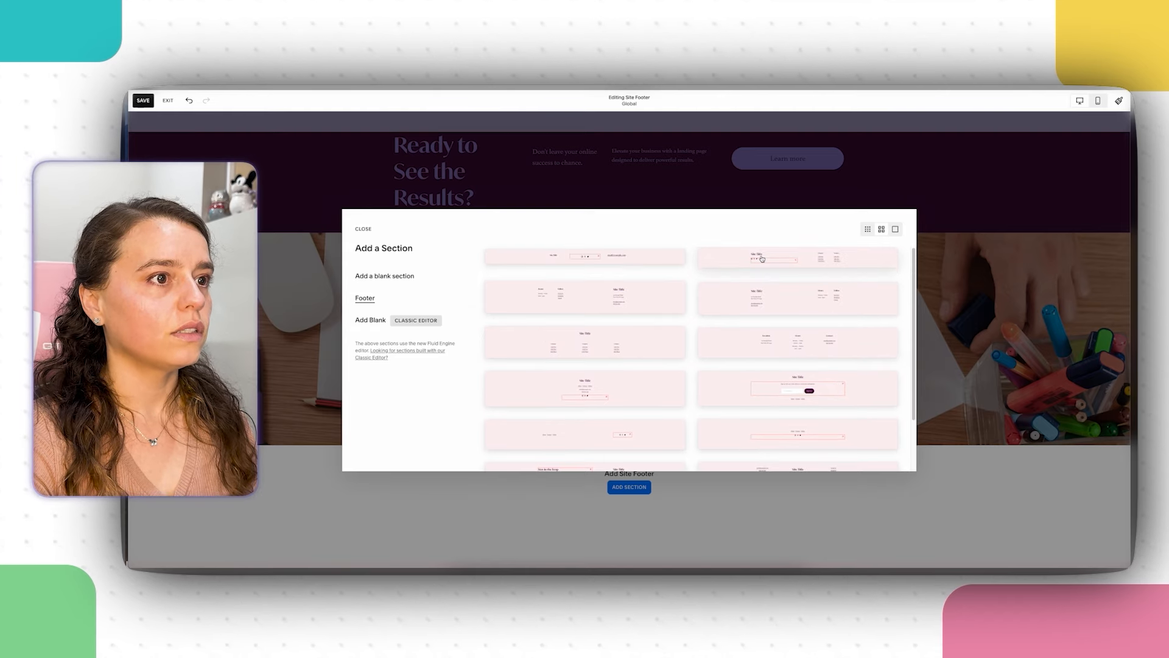
{"action": "left_click", "coordinate": [640, 263]}
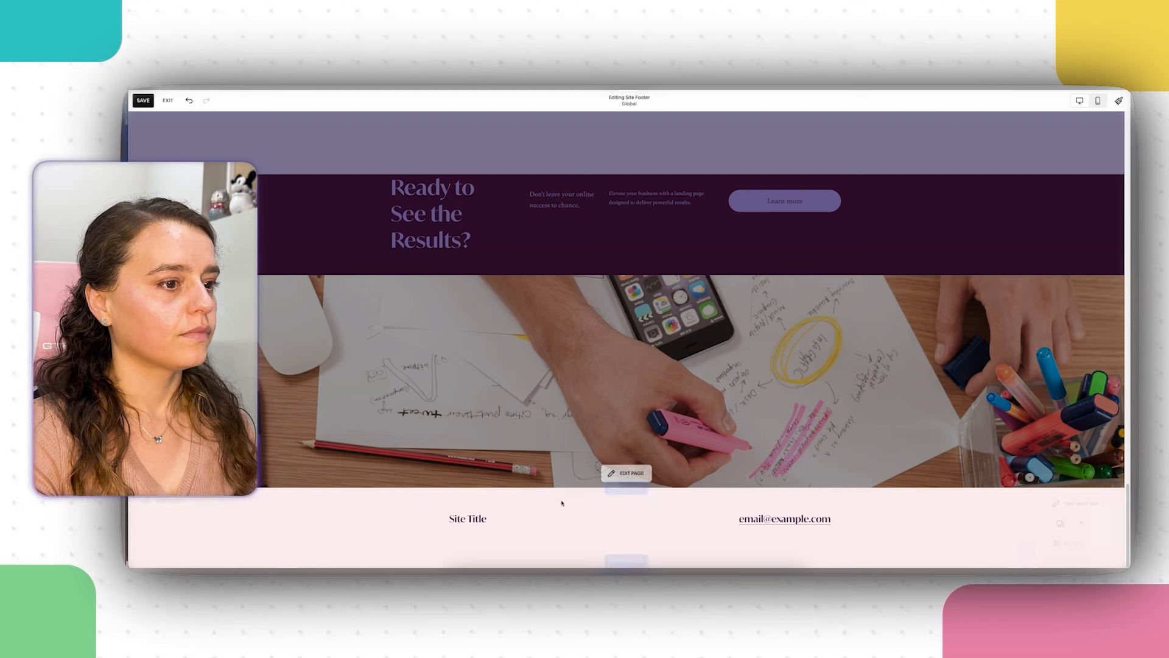
Step: Replace the footer's Site Title placeholder with 'The Makers Lab Ltd.'
{"action": "left_click", "coordinate": [463, 518]}
{"action": "double_click", "coordinate": [461, 517]}
{"action": "left_click", "coordinate": [510, 527]}
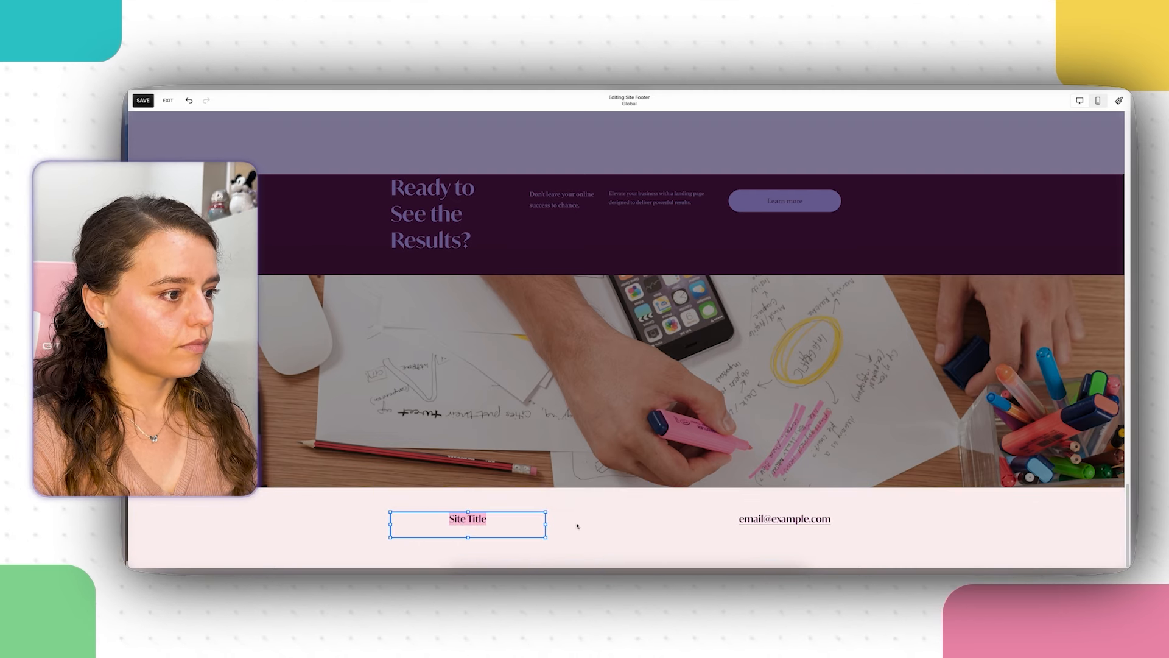
{"action": "double_click", "coordinate": [486, 519]}
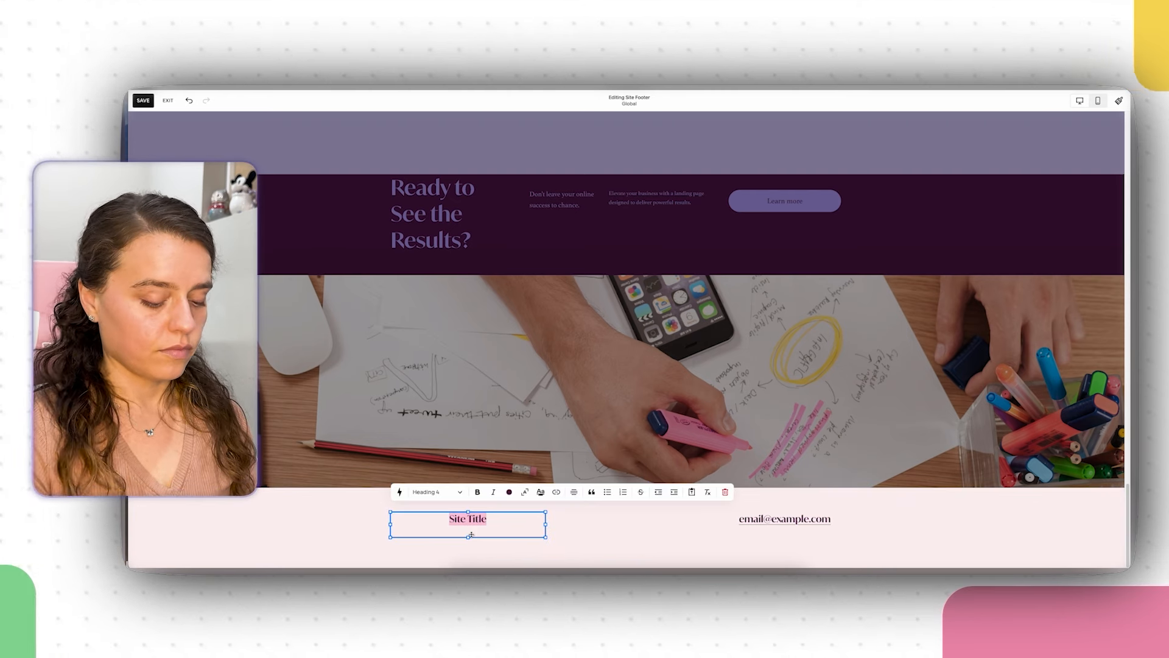
{"action": "type", "text": "The Makers Lab Ltd."}
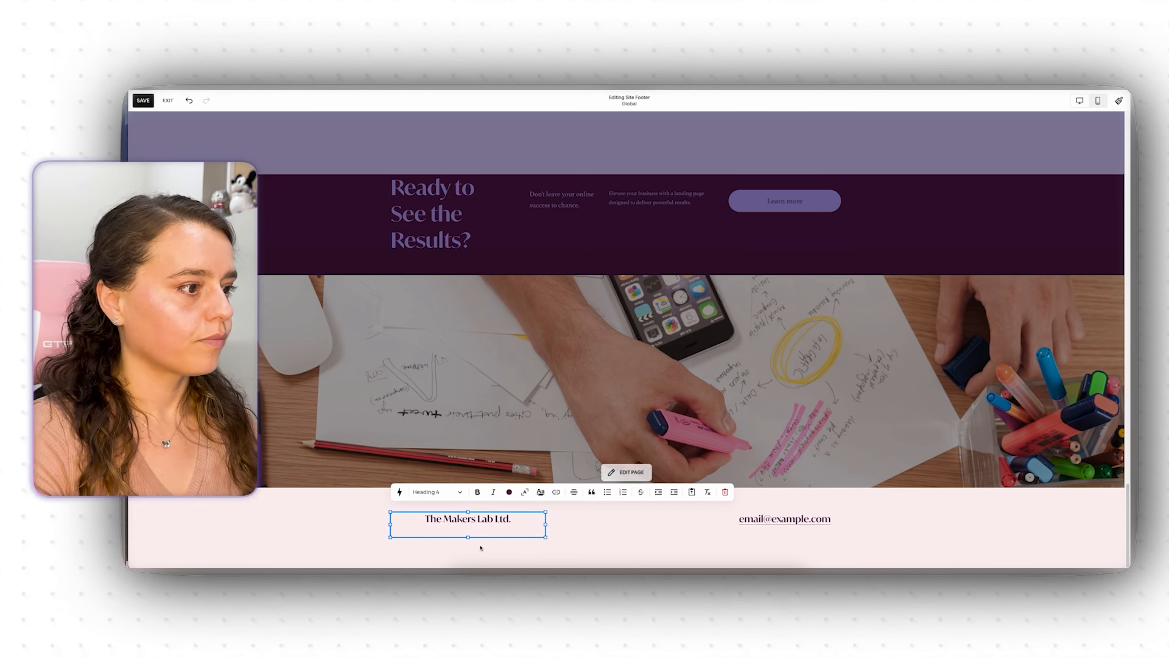
{"action": "left_click", "coordinate": [605, 517]}
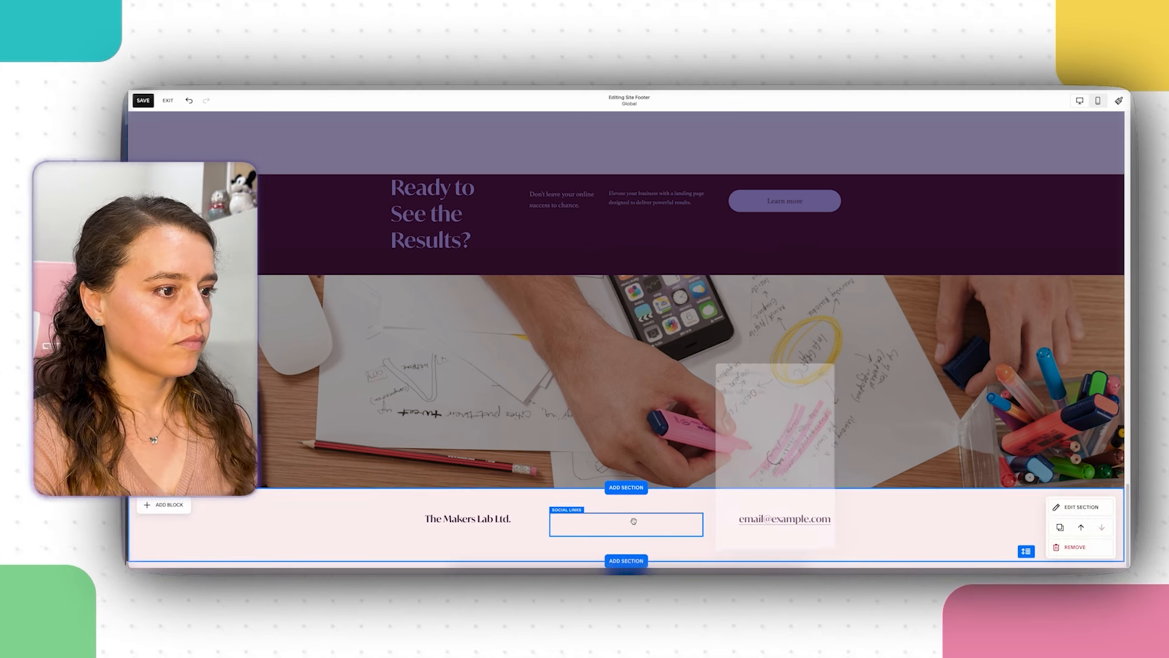
{"action": "left_click", "coordinate": [555, 497]}
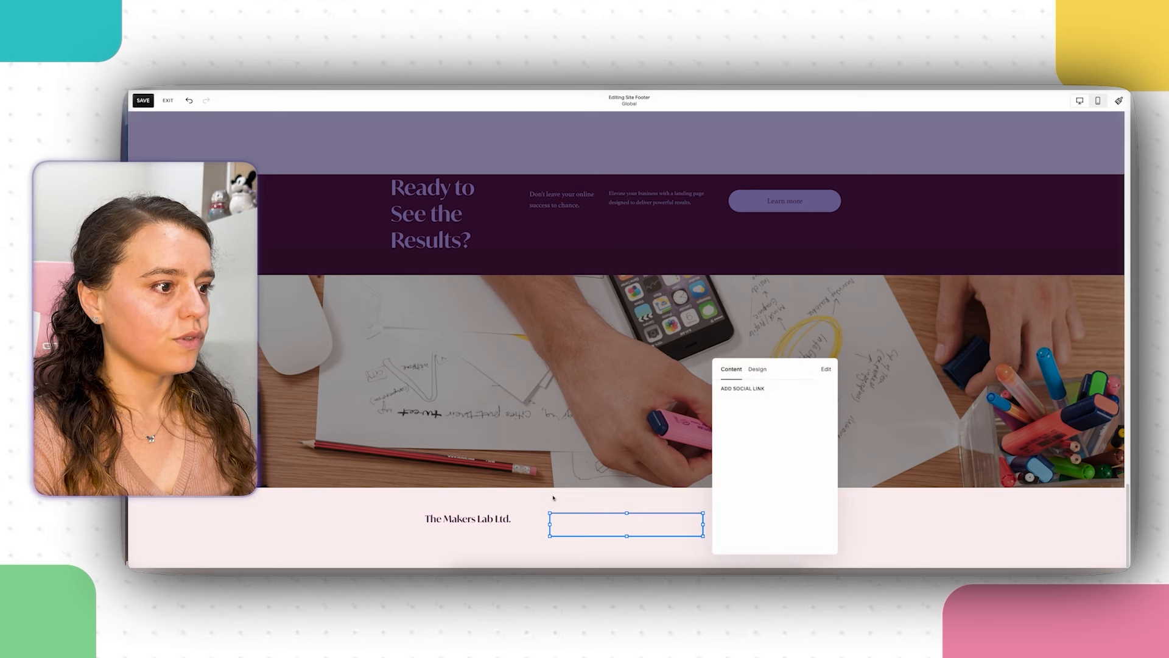
{"action": "left_click", "coordinate": [767, 388]}
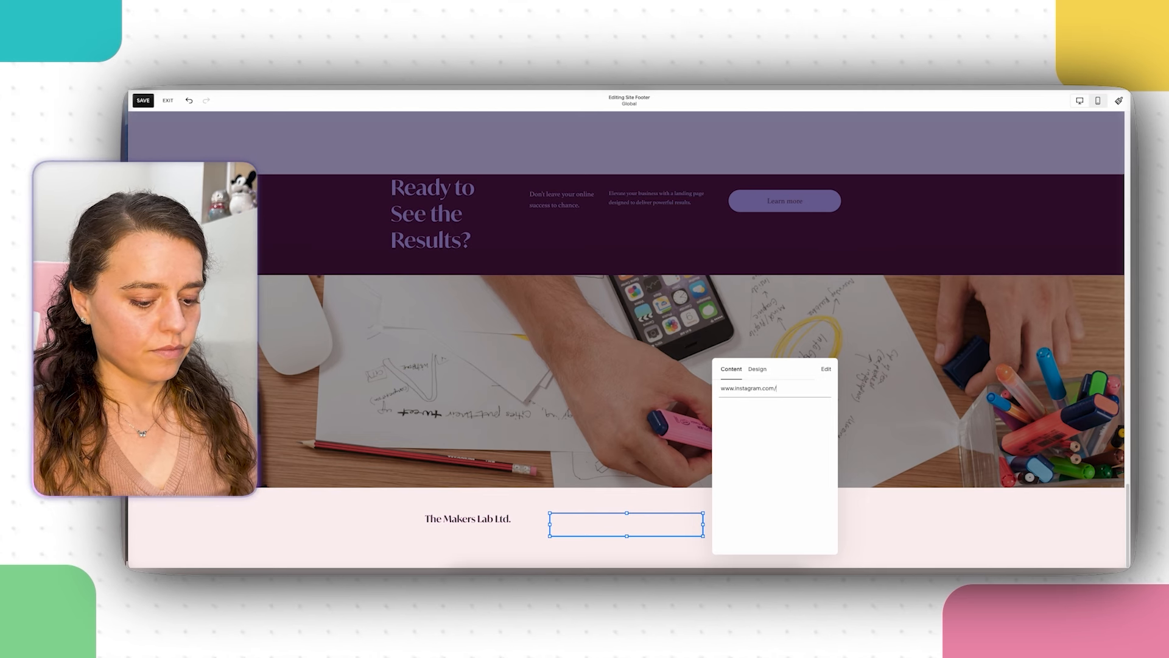
{"action": "type", "text": "mak"}
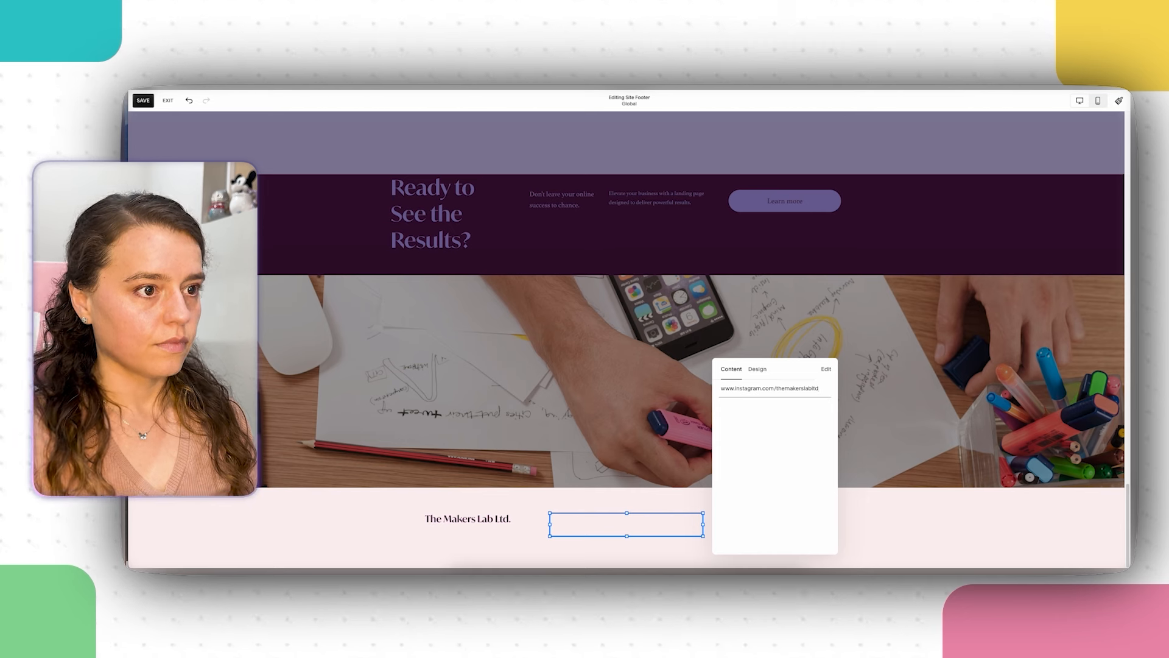
{"action": "type", "text": "erslabltd"}
{"action": "key", "text": "Return"}
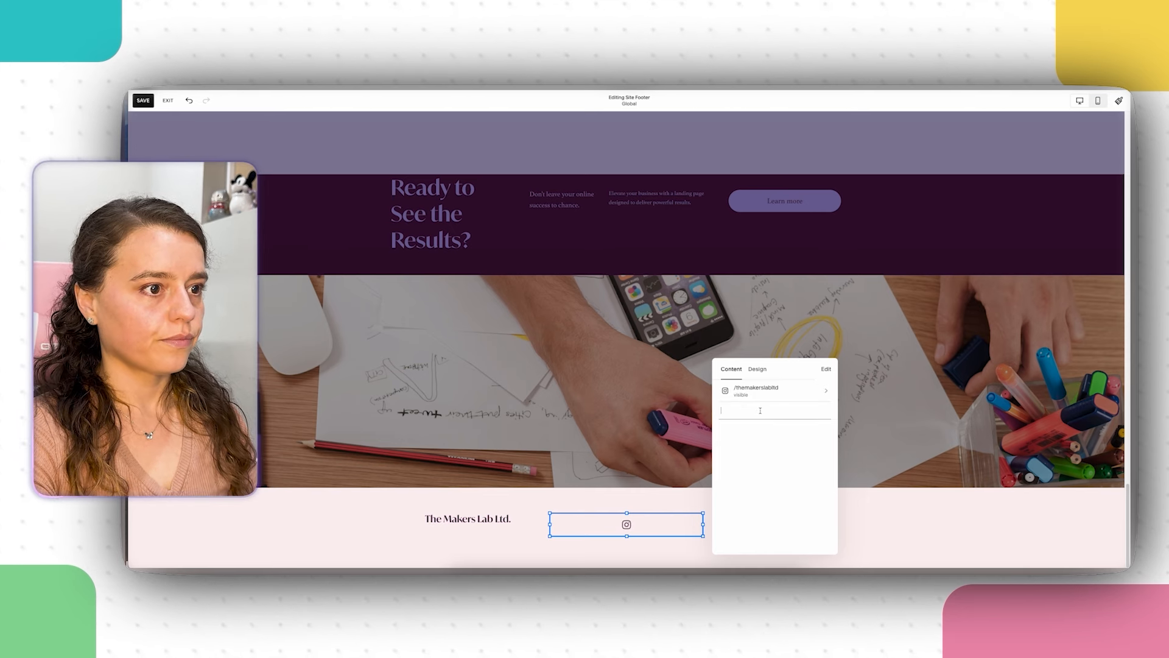
{"action": "type", "text": "www.facebook"}
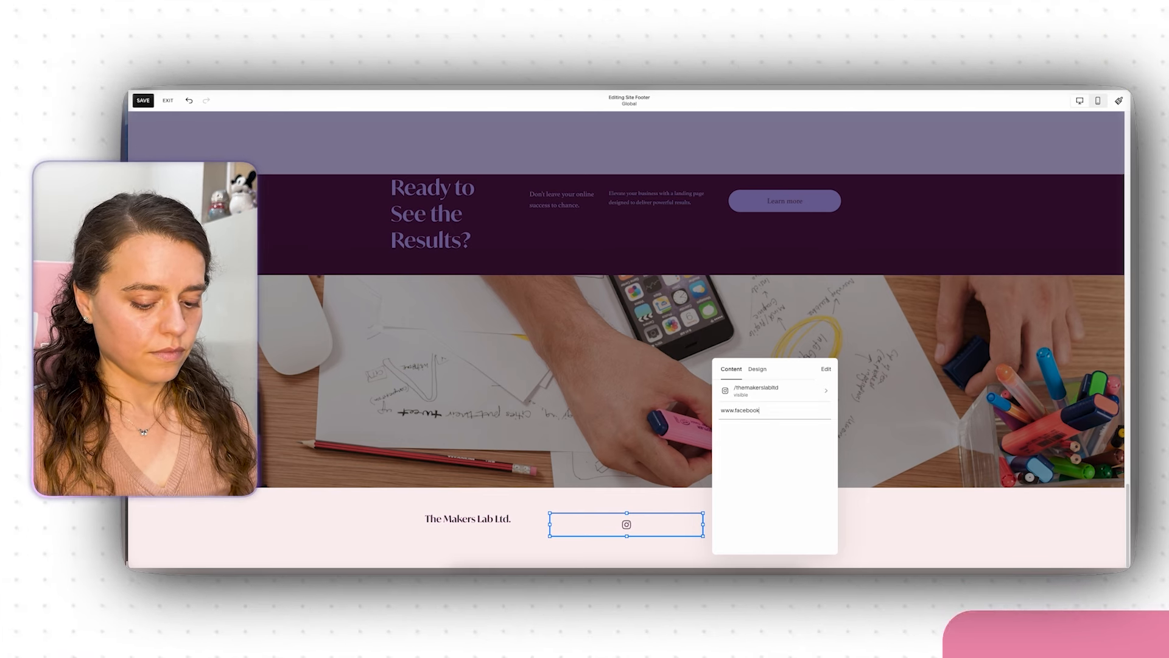
{"action": "type", "text": ".com/themakerslab"}
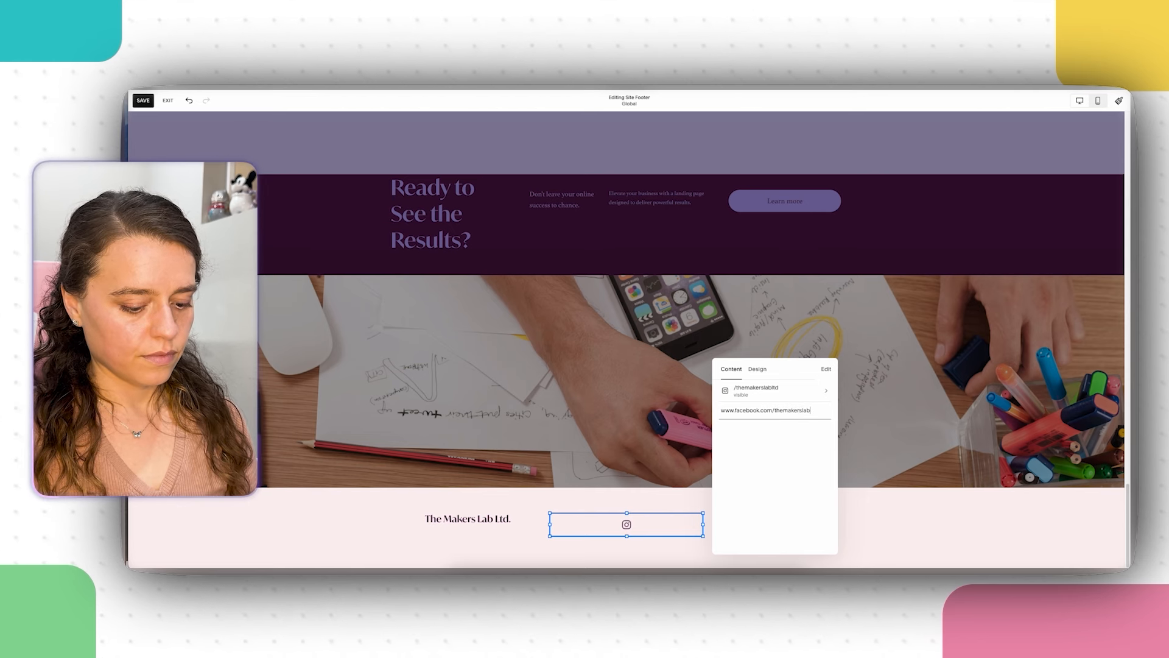
{"action": "type", "text": "ltd"}
{"action": "key", "text": "Return"}
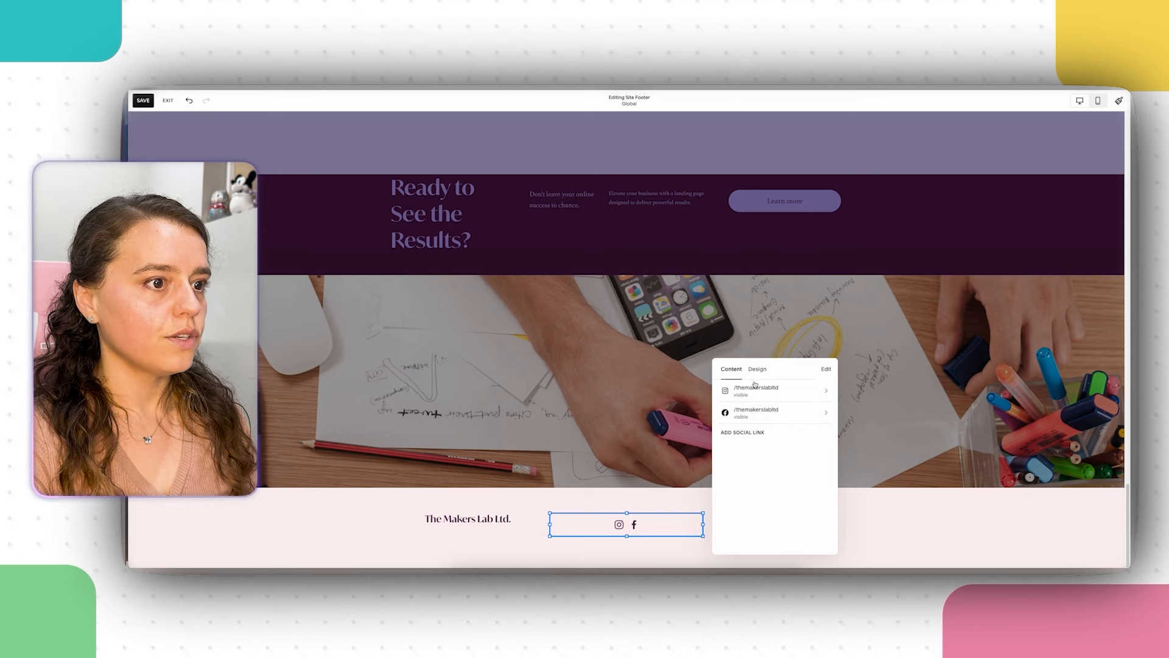
Step: Close the social links settings and replace the footer's placeholder email with the company's contact e-mail
{"action": "left_click", "coordinate": [897, 528]}
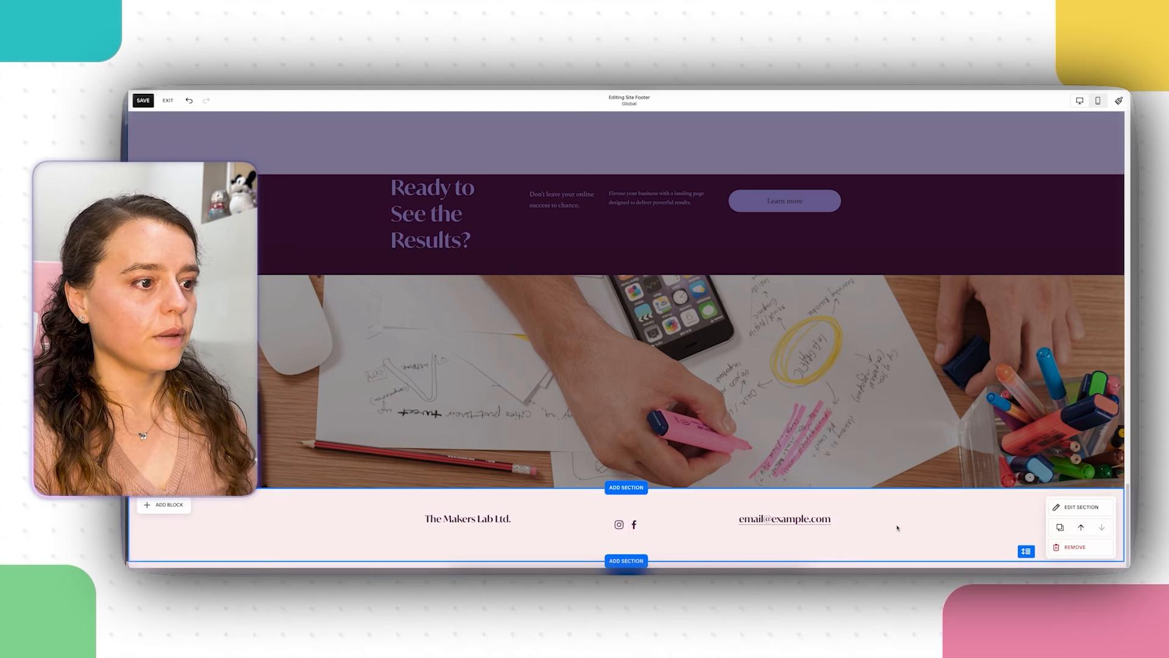
{"action": "double_click", "coordinate": [753, 519]}
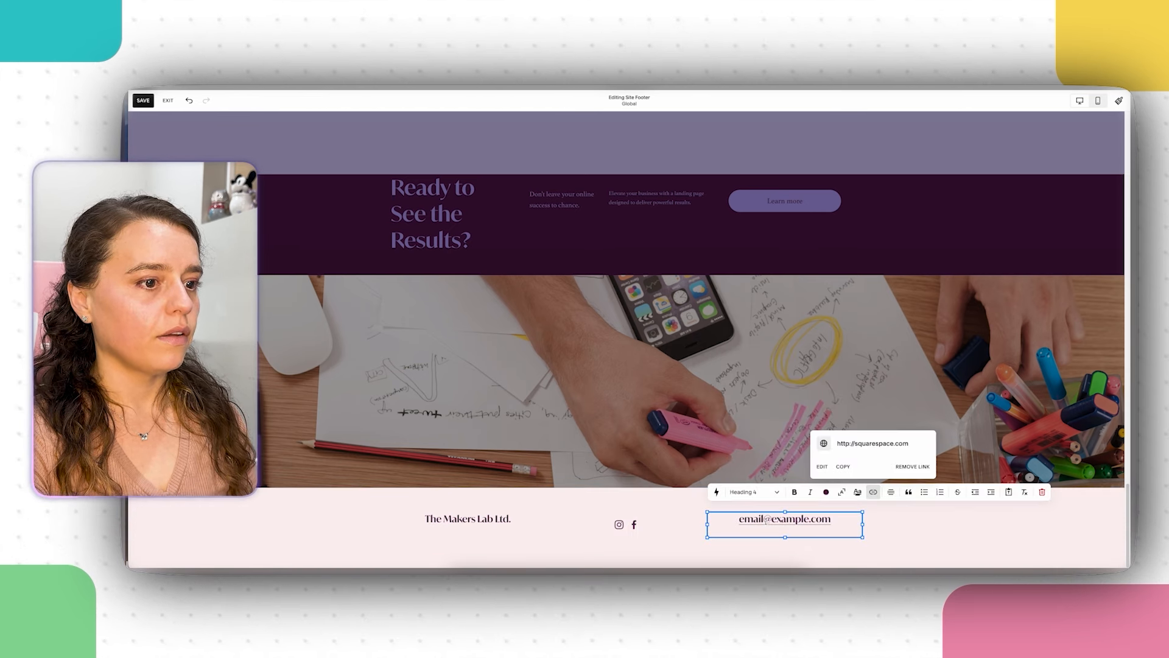
{"action": "left_click_drag", "start_coordinate": [739, 518], "coordinate": [831, 518]}
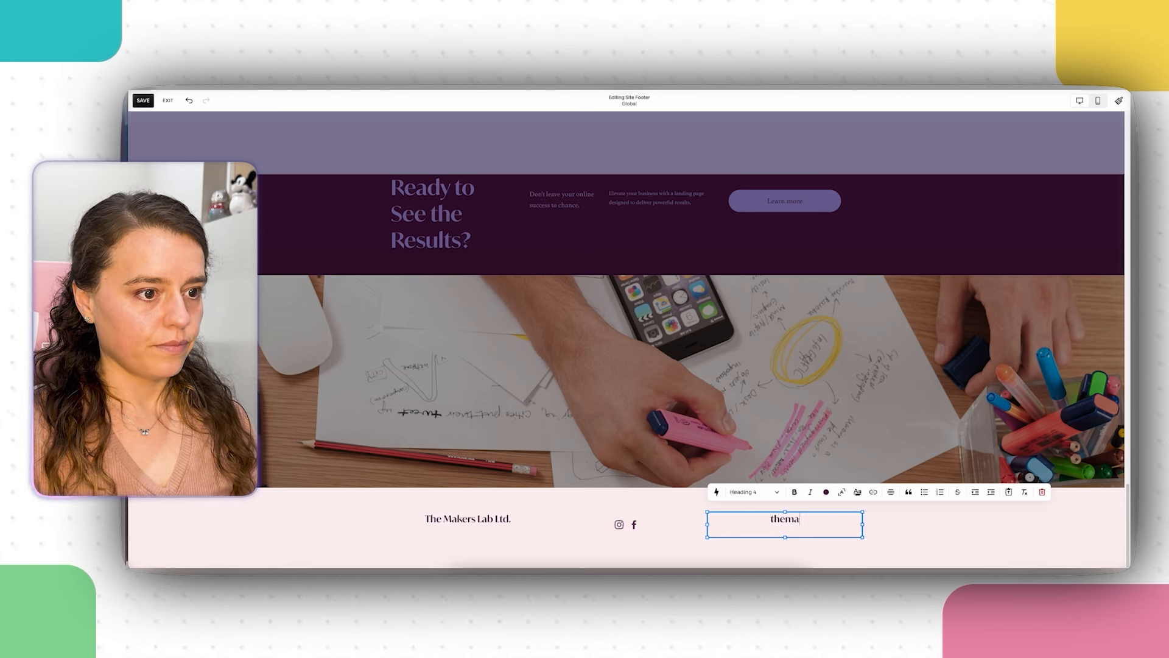
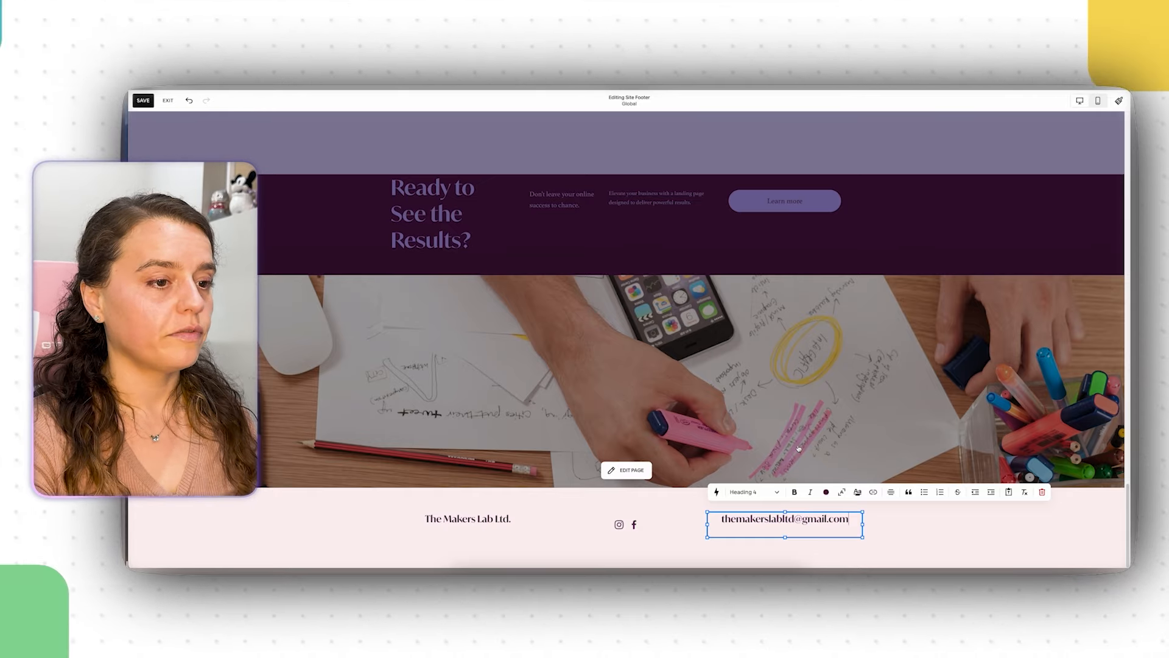
{"action": "left_click", "coordinate": [992, 481]}
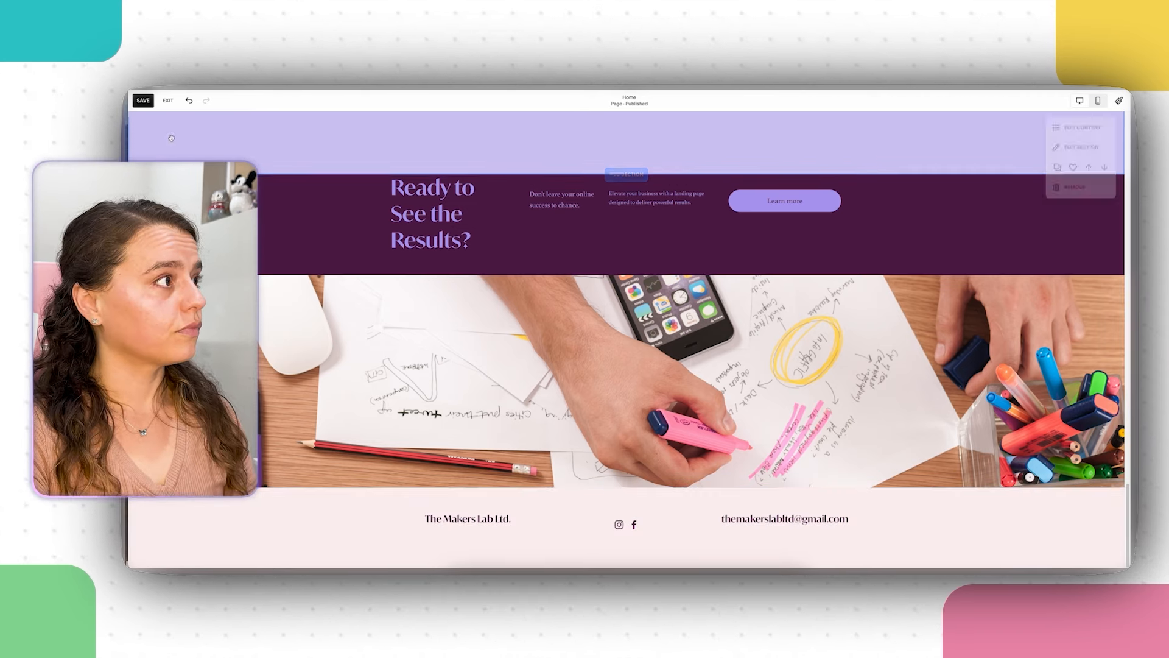
Step: Save the Home page, scroll from the hero down to the footer, then return to the top
{"action": "left_click", "coordinate": [140, 103]}
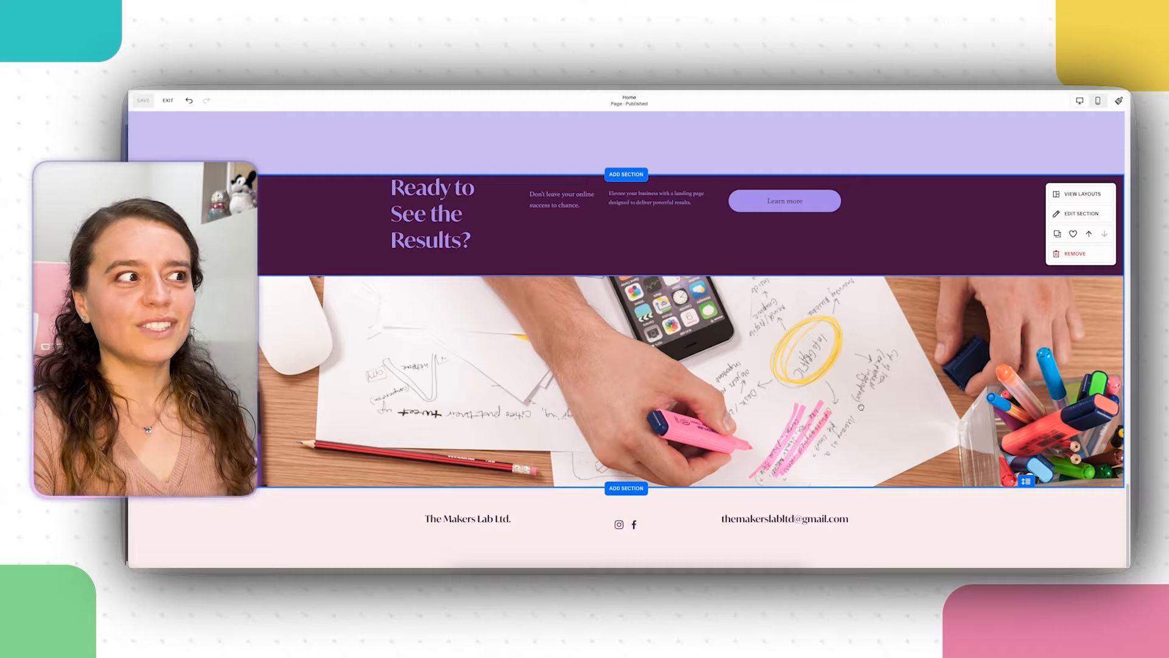
{"action": "scroll", "coordinate": [861, 406], "scroll_direction": "up", "scroll_amount": 15}
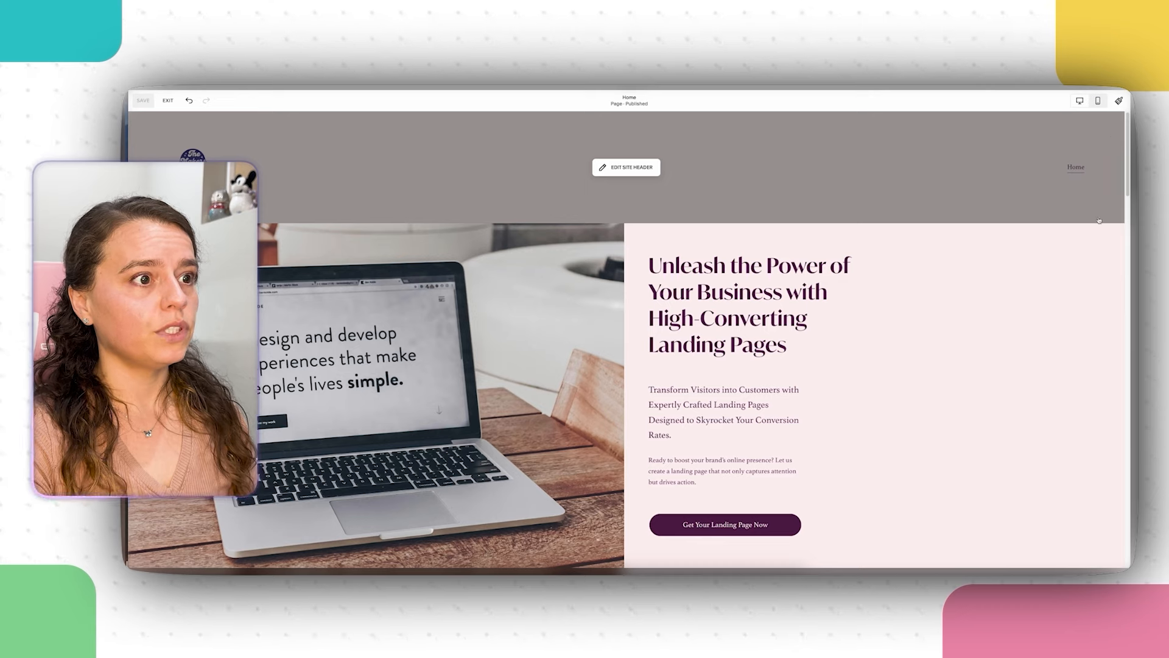
{"action": "scroll", "coordinate": [994, 406], "scroll_direction": "down", "scroll_amount": 2}
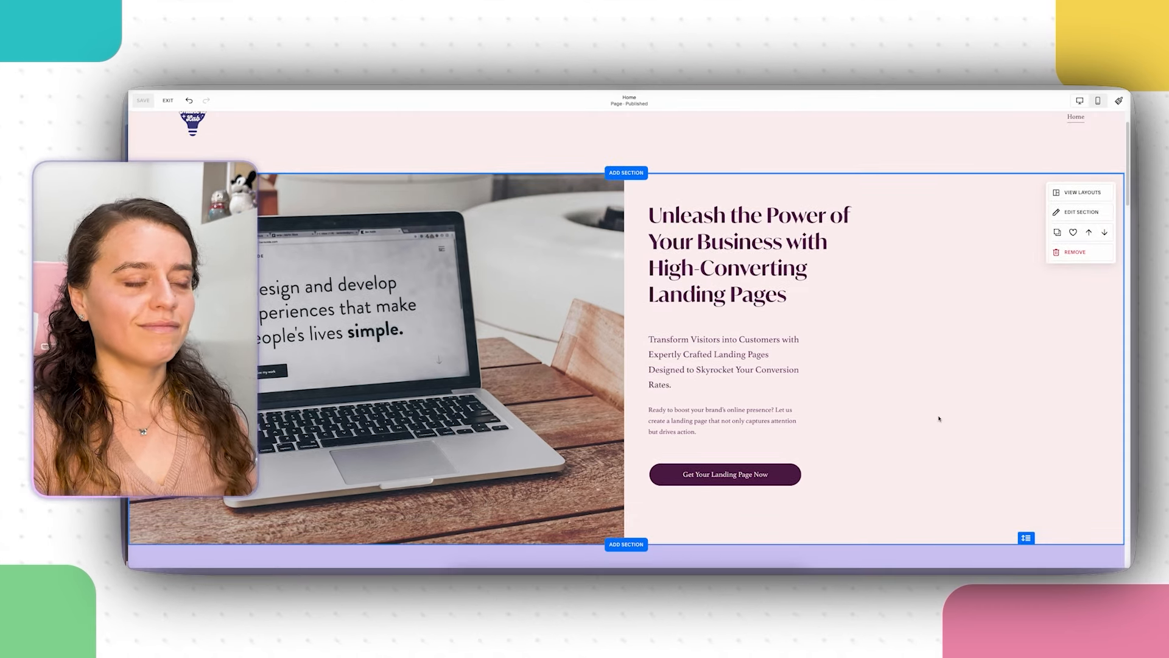
{"action": "scroll", "coordinate": [939, 418], "scroll_direction": "down", "scroll_amount": 10}
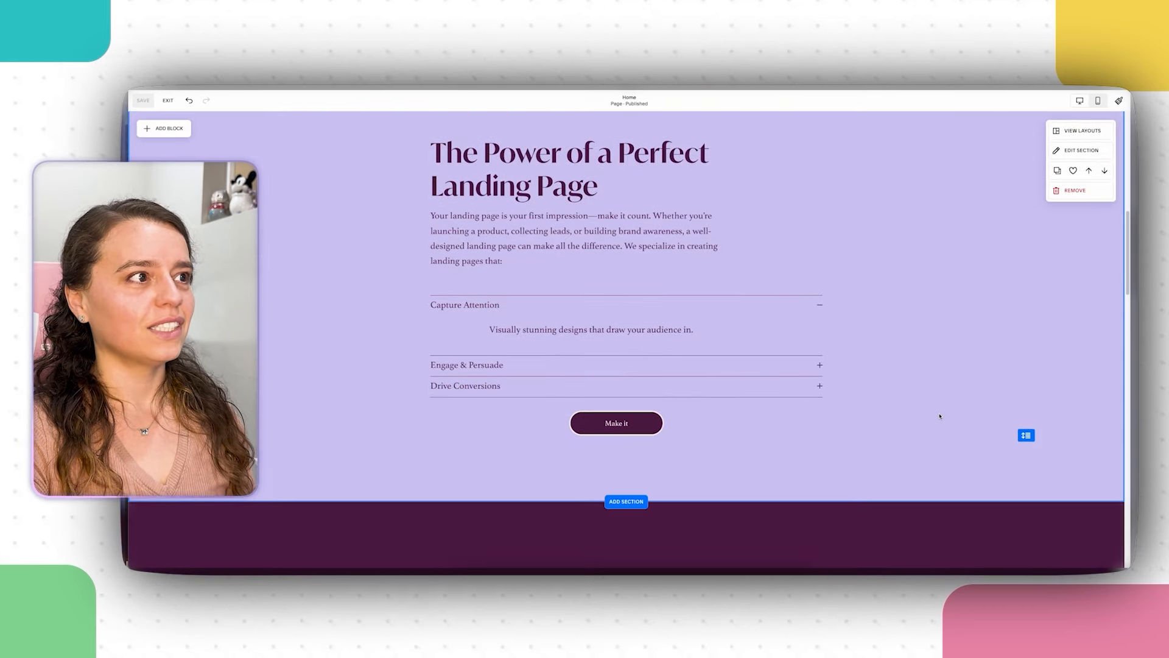
{"action": "scroll", "coordinate": [940, 417], "scroll_direction": "down", "scroll_amount": 6}
{"action": "scroll", "coordinate": [939, 417], "scroll_direction": "down", "scroll_amount": 2}
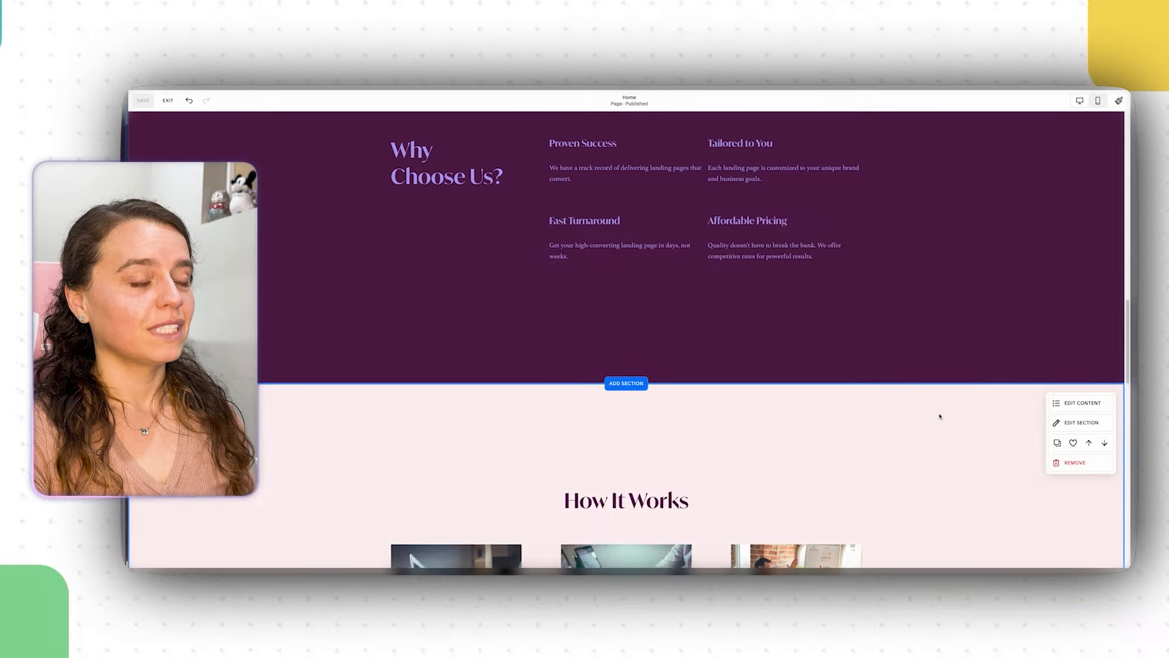
{"action": "scroll", "coordinate": [940, 417], "scroll_direction": "down", "scroll_amount": 9}
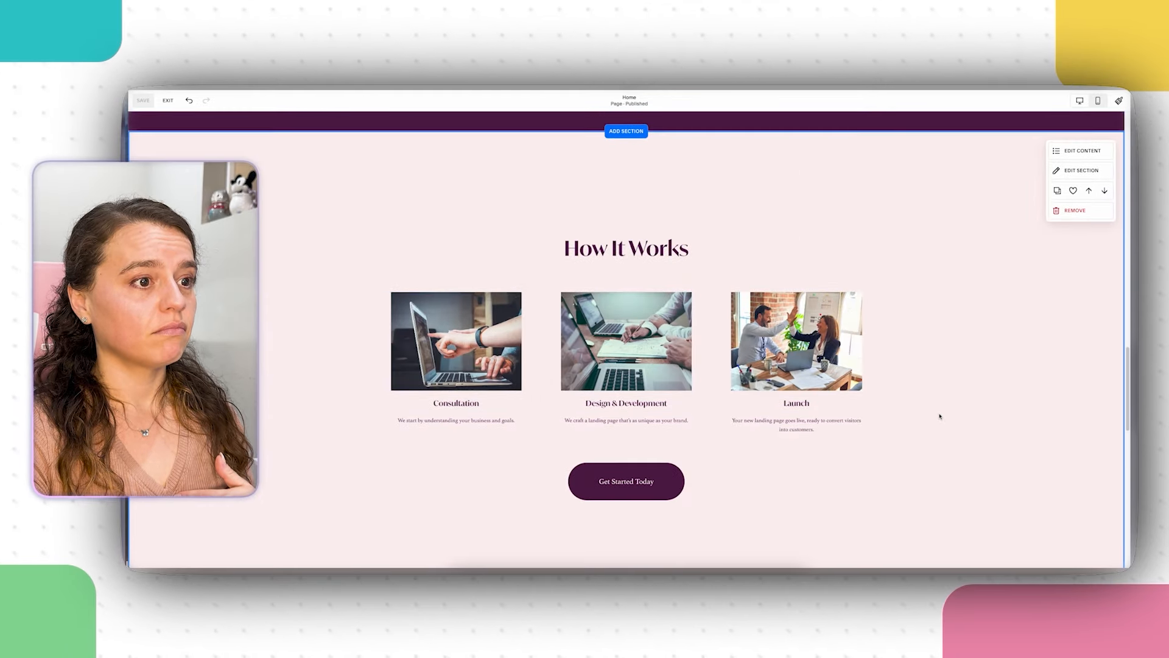
{"action": "scroll", "coordinate": [940, 416], "scroll_direction": "down", "scroll_amount": 8}
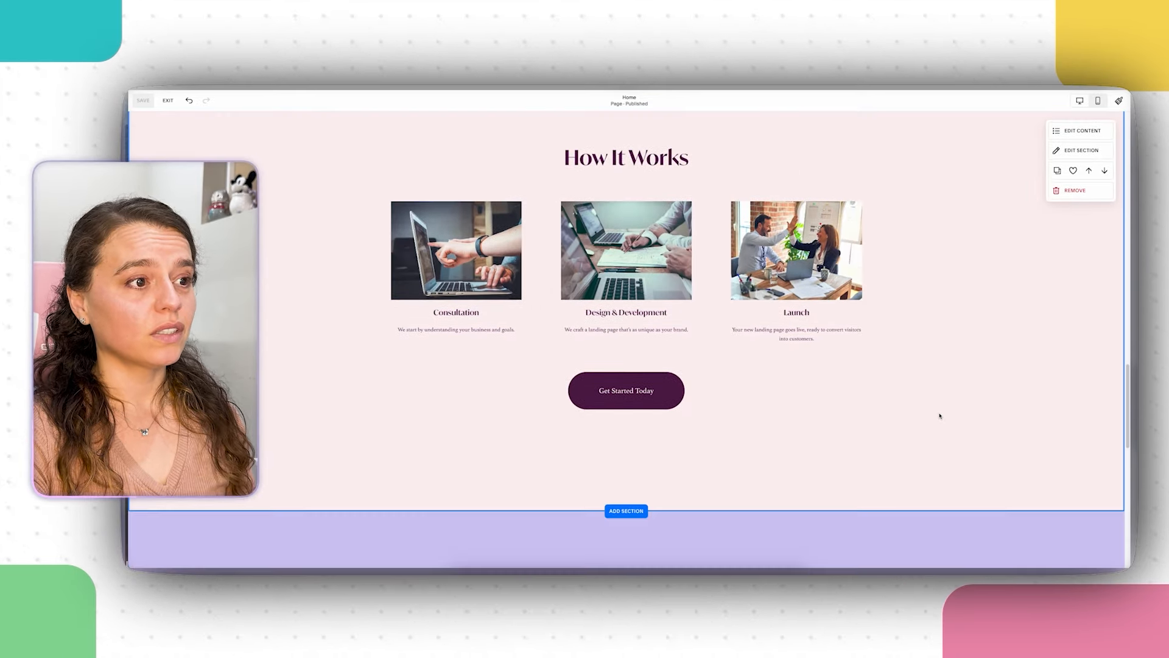
{"action": "scroll", "coordinate": [940, 413], "scroll_direction": "down", "scroll_amount": 18}
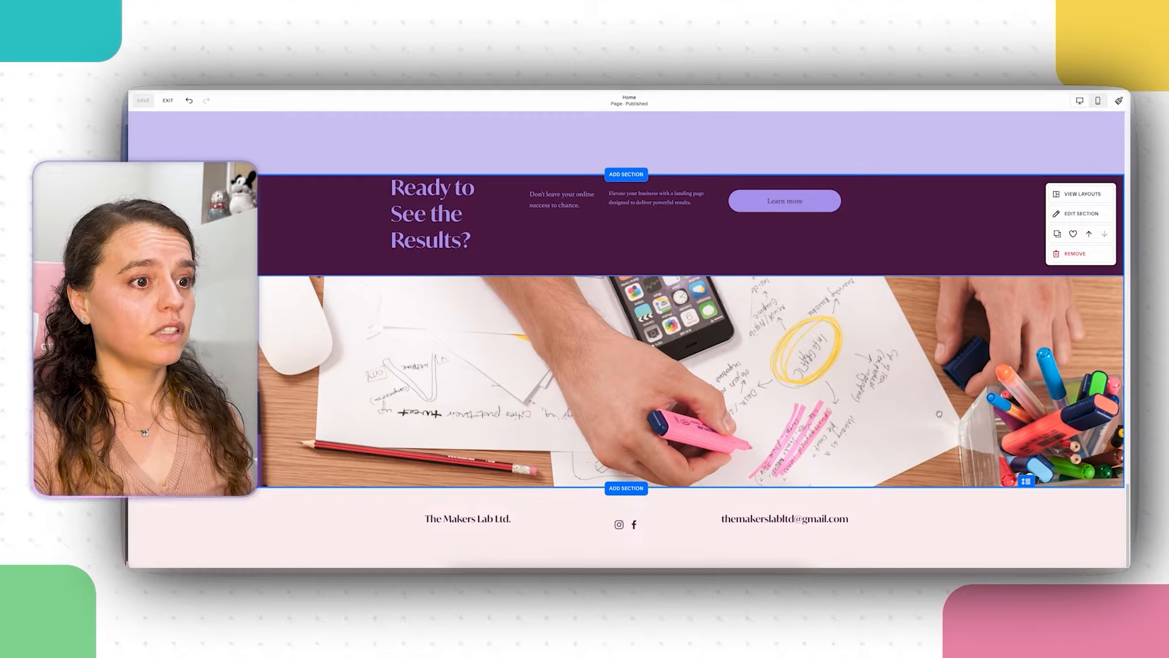
{"action": "key", "text": "Home"}
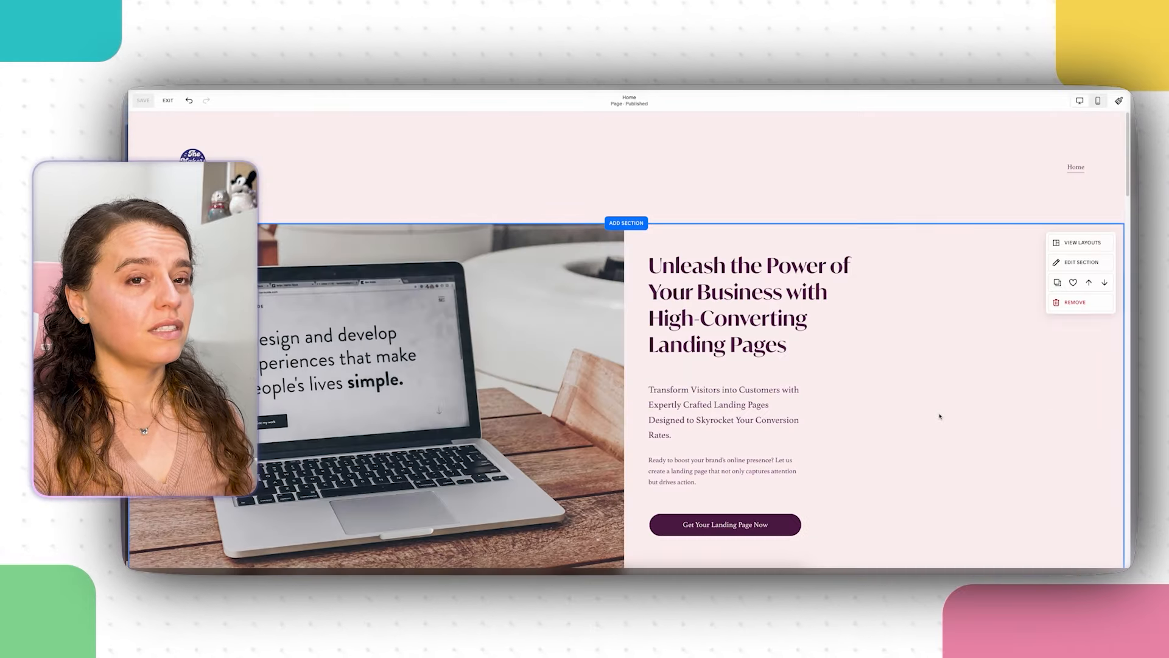
Step: Exit the editor and preview the Home page full screen from the Pages list
{"action": "left_click", "coordinate": [163, 101]}
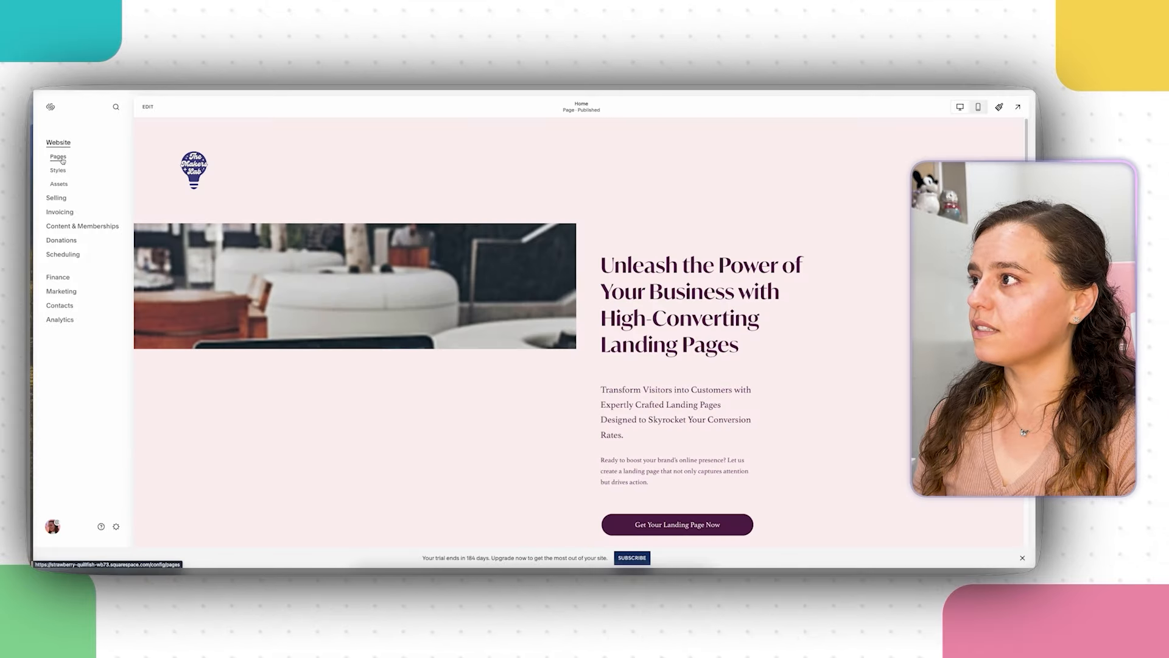
{"action": "left_click", "coordinate": [58, 157]}
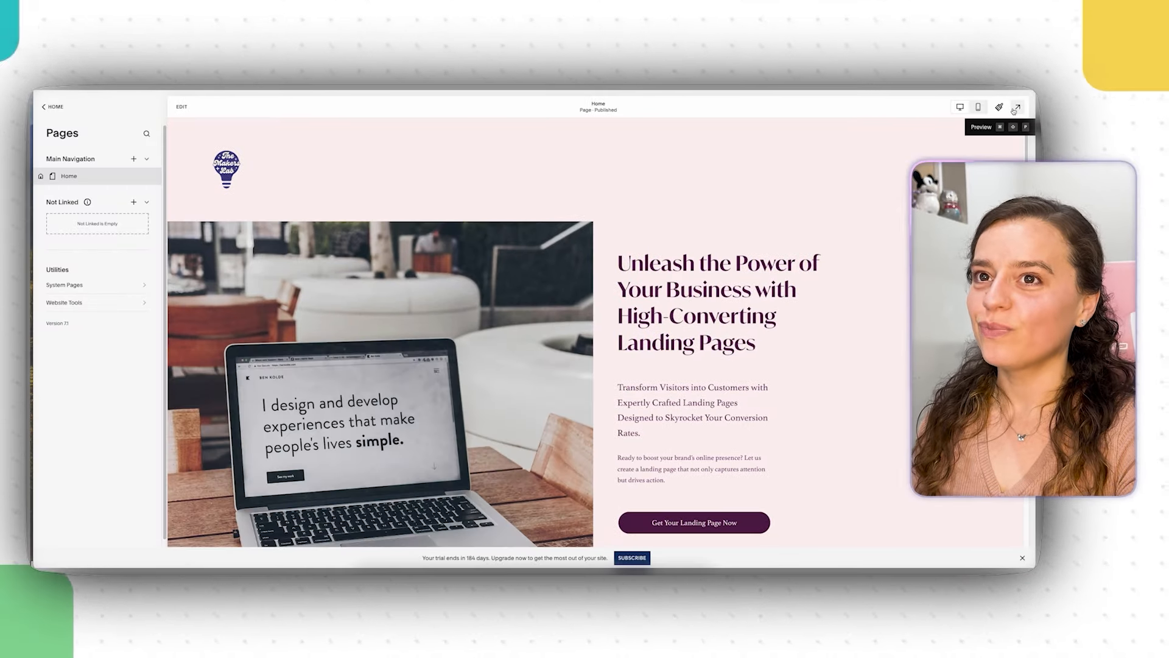
{"action": "left_click", "coordinate": [1015, 108]}
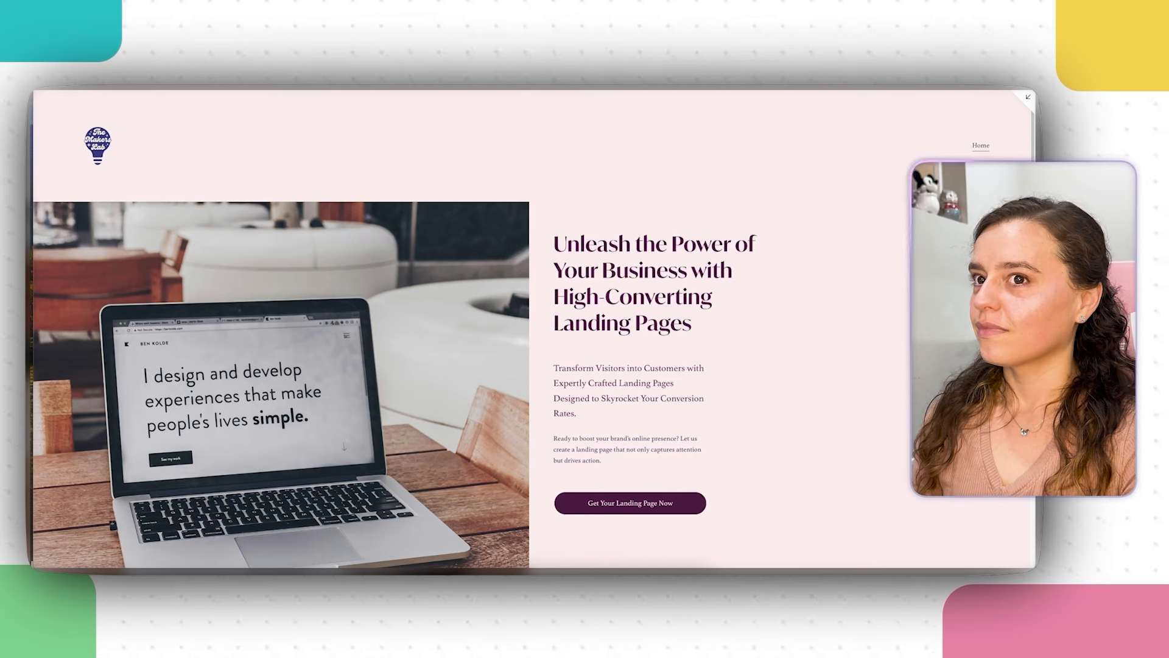
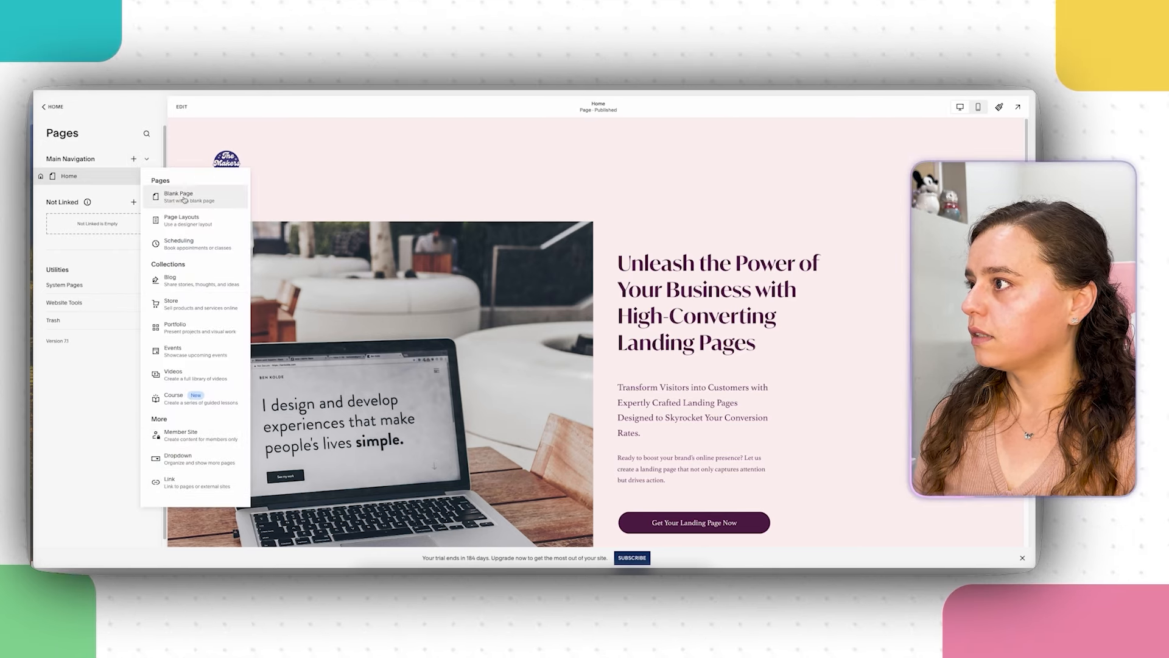
Step: Browse the Contact page layouts and add one as a new 'Contact 1' page
{"action": "left_click", "coordinate": [183, 218]}
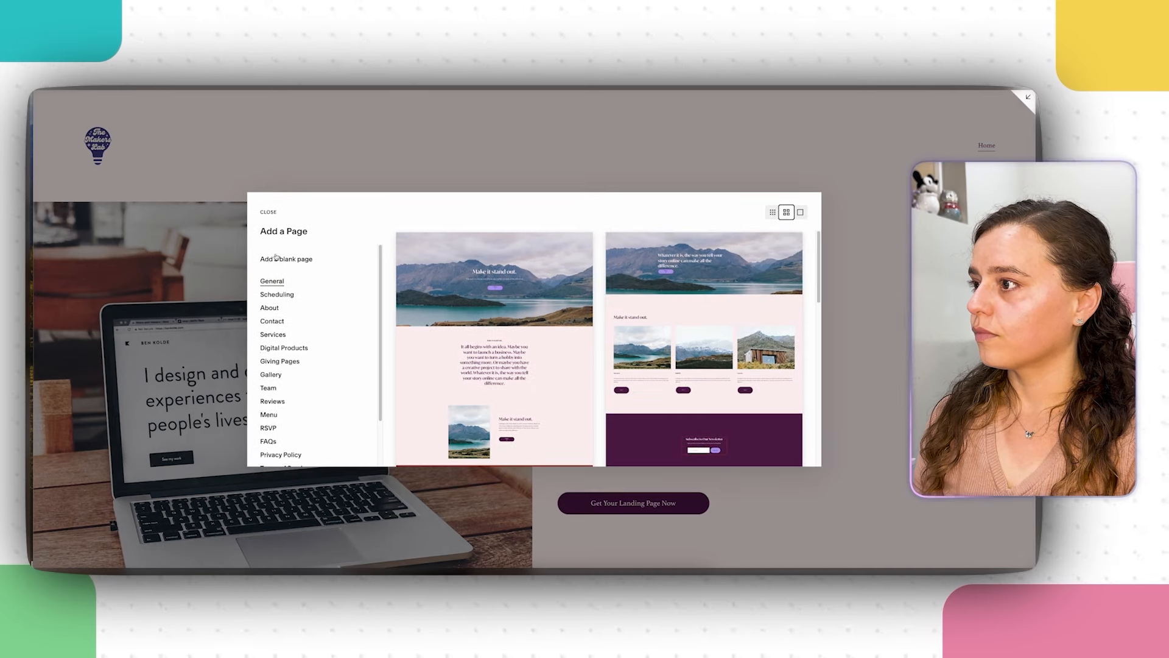
{"action": "left_click", "coordinate": [272, 325]}
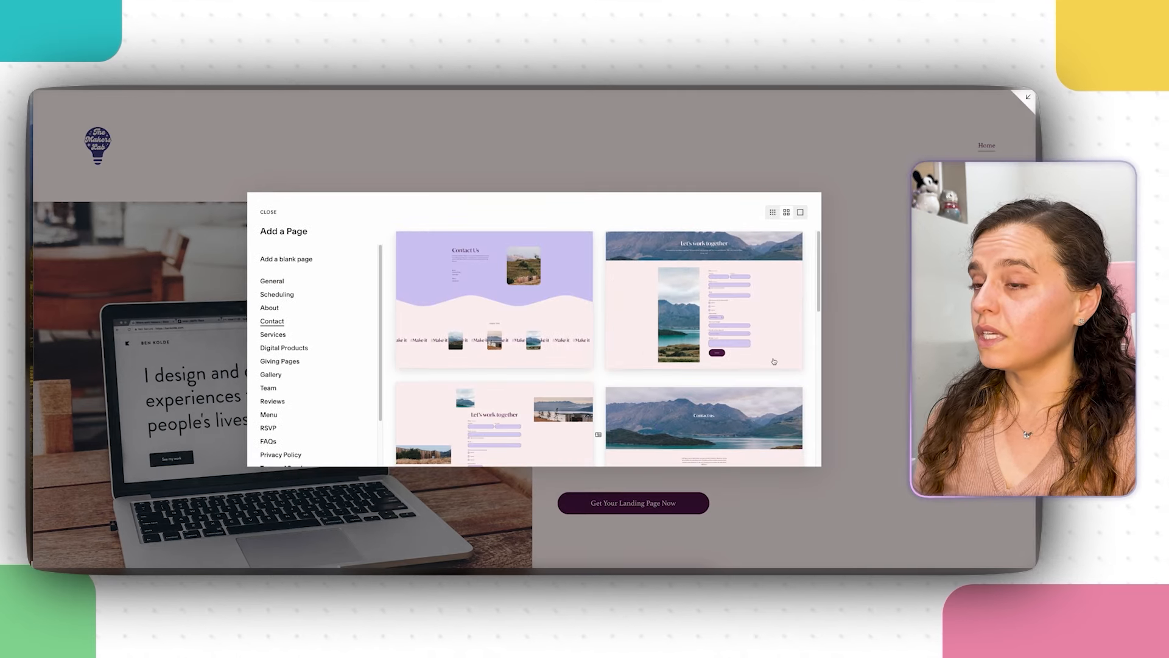
{"action": "scroll", "coordinate": [568, 369], "scroll_direction": "down", "scroll_amount": 5}
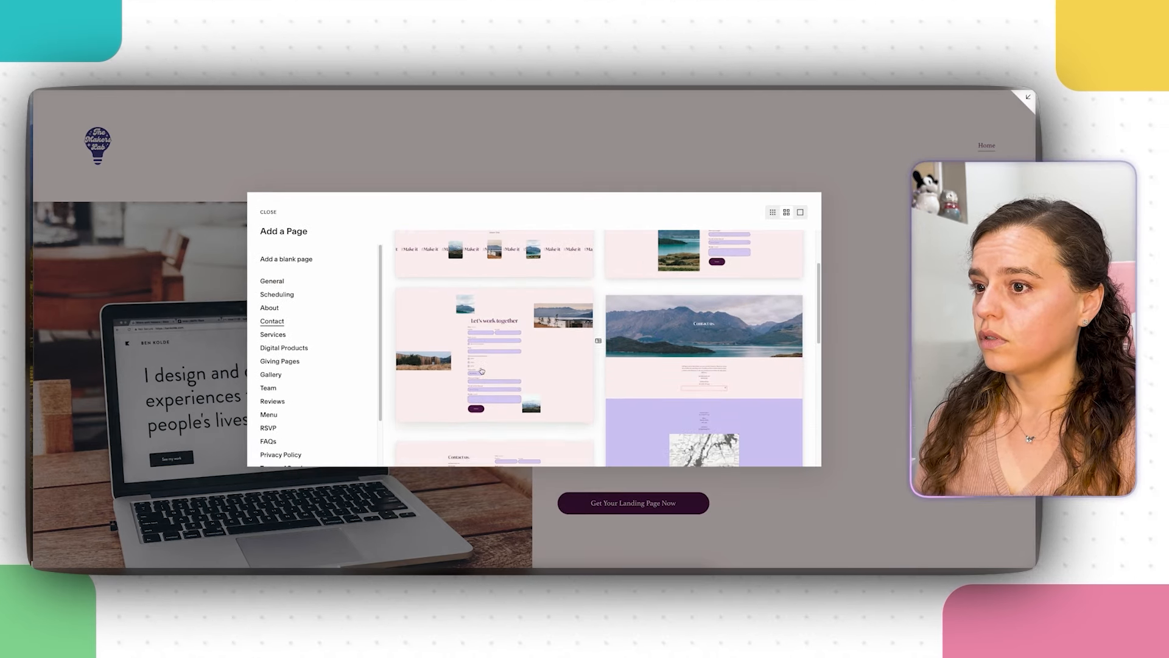
{"action": "scroll", "coordinate": [482, 370], "scroll_direction": "down", "scroll_amount": 1}
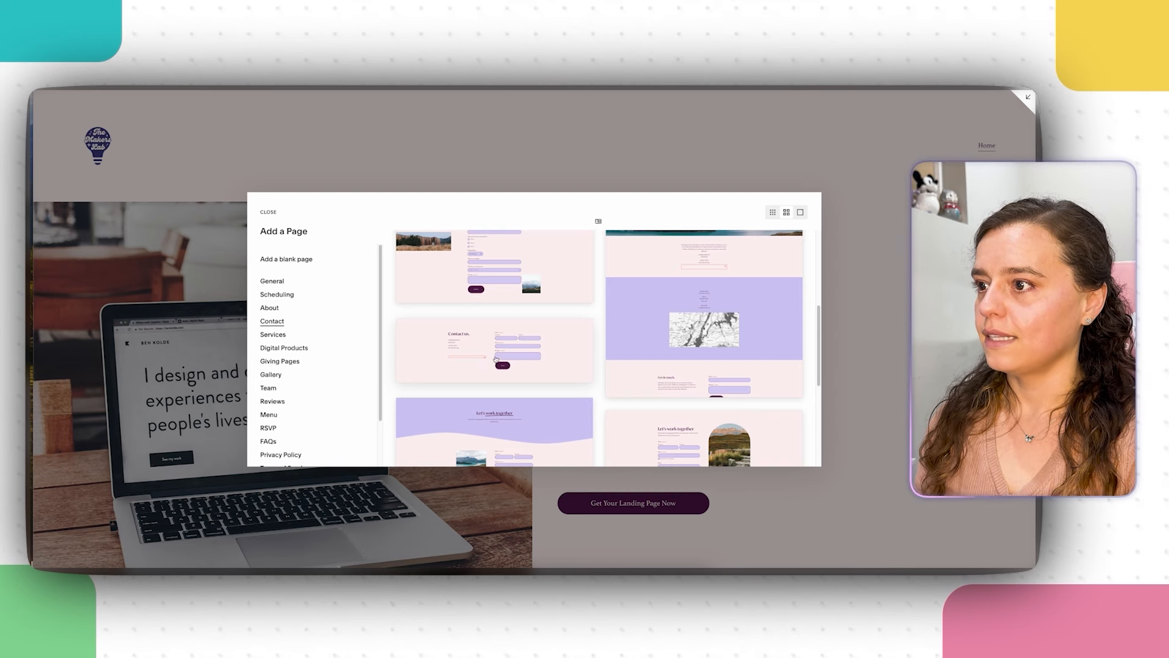
{"action": "scroll", "coordinate": [498, 360], "scroll_direction": "down", "scroll_amount": 5}
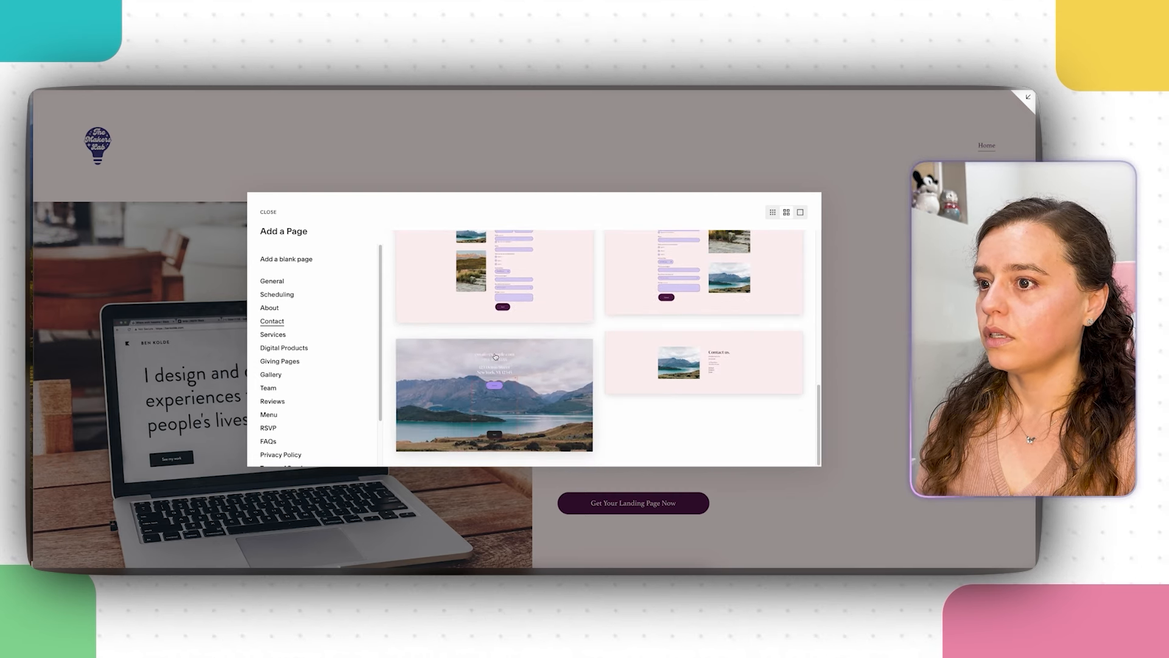
{"action": "scroll", "coordinate": [541, 382], "scroll_direction": "up", "scroll_amount": 5}
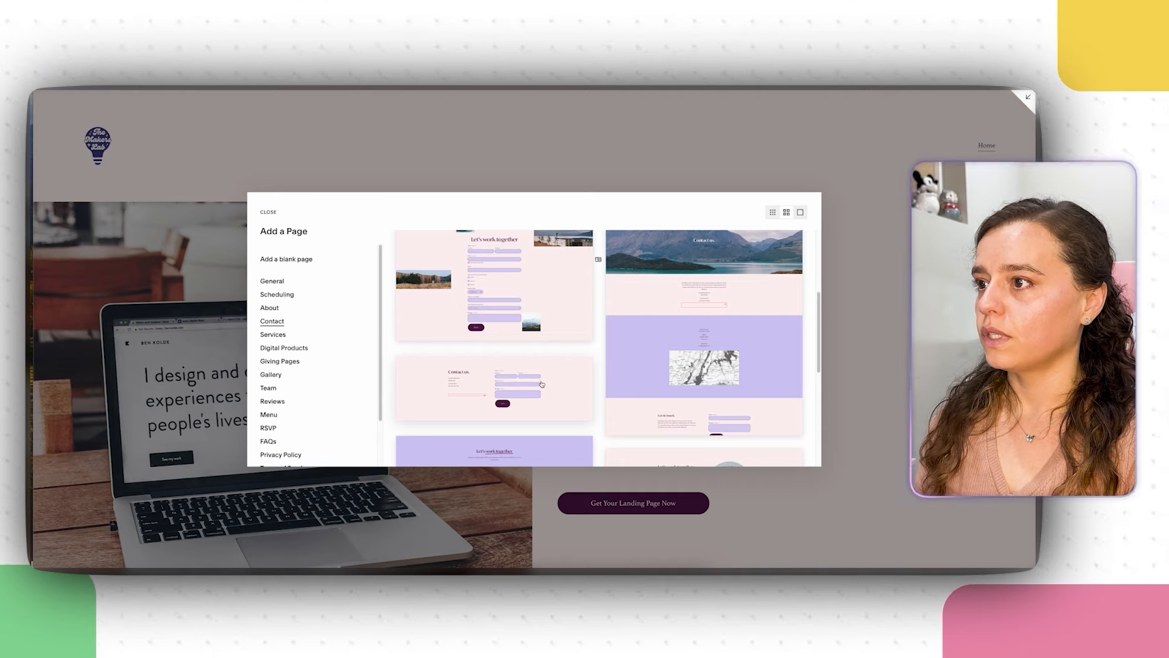
{"action": "scroll", "coordinate": [536, 385], "scroll_direction": "up", "scroll_amount": 5}
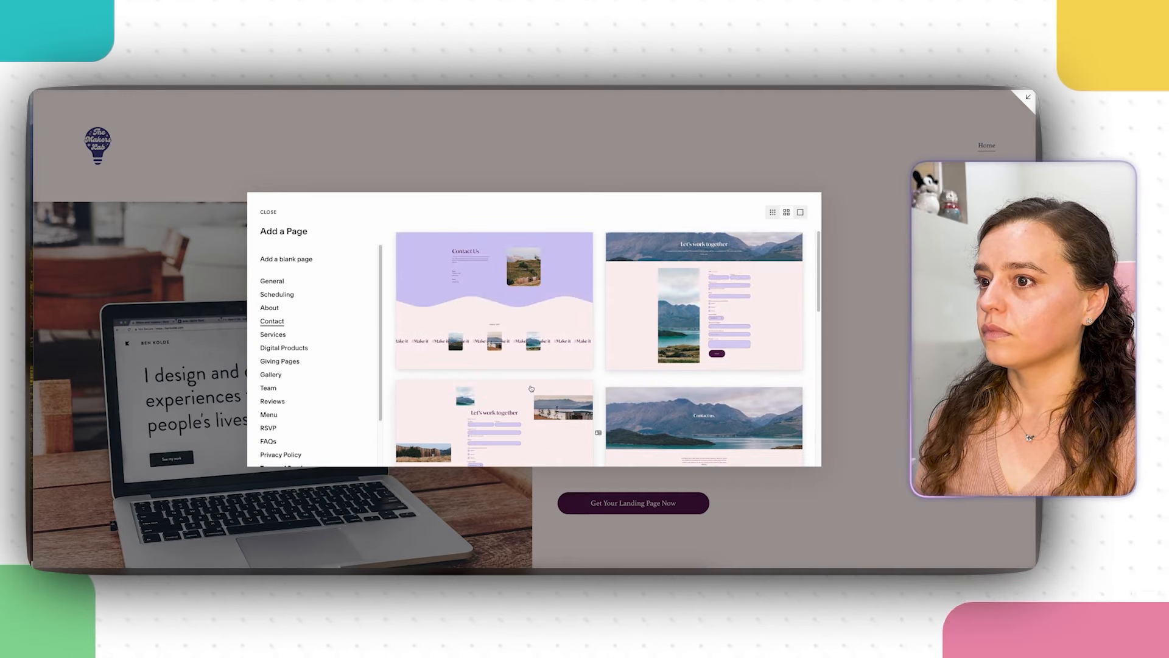
{"action": "scroll", "coordinate": [531, 388], "scroll_direction": "down", "scroll_amount": 3}
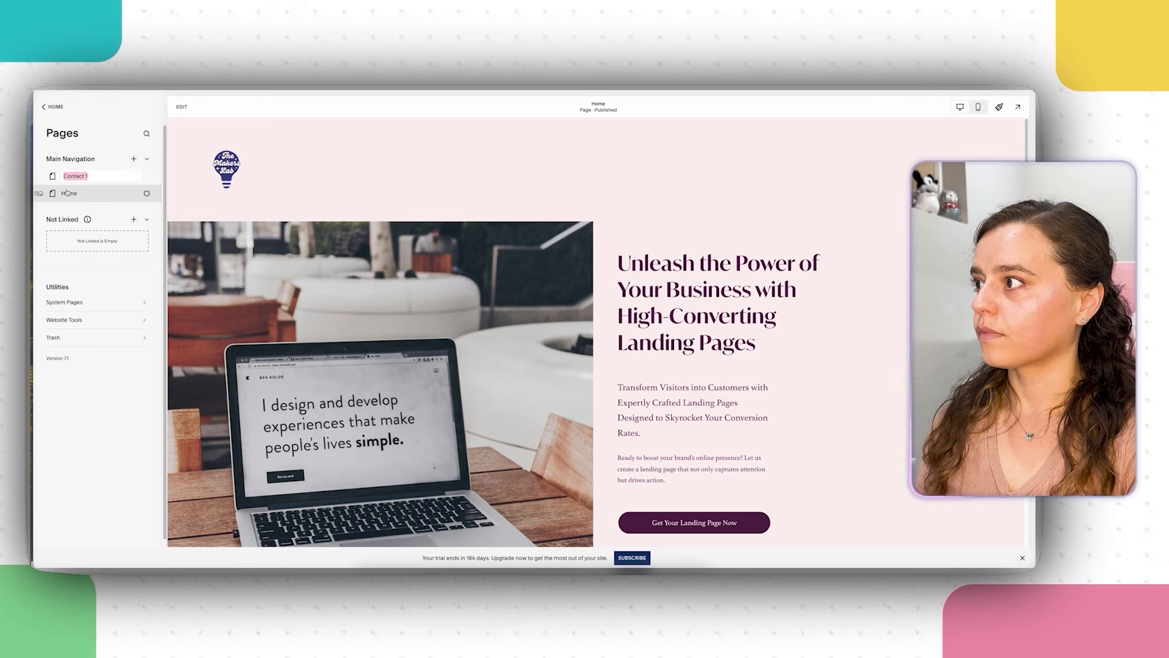
Step: Rename 'Contact 1' to 'Contact' and move Home above it in Main Navigation
{"action": "key", "text": "BackSpace"}
{"action": "key", "text": "BackSpace"}
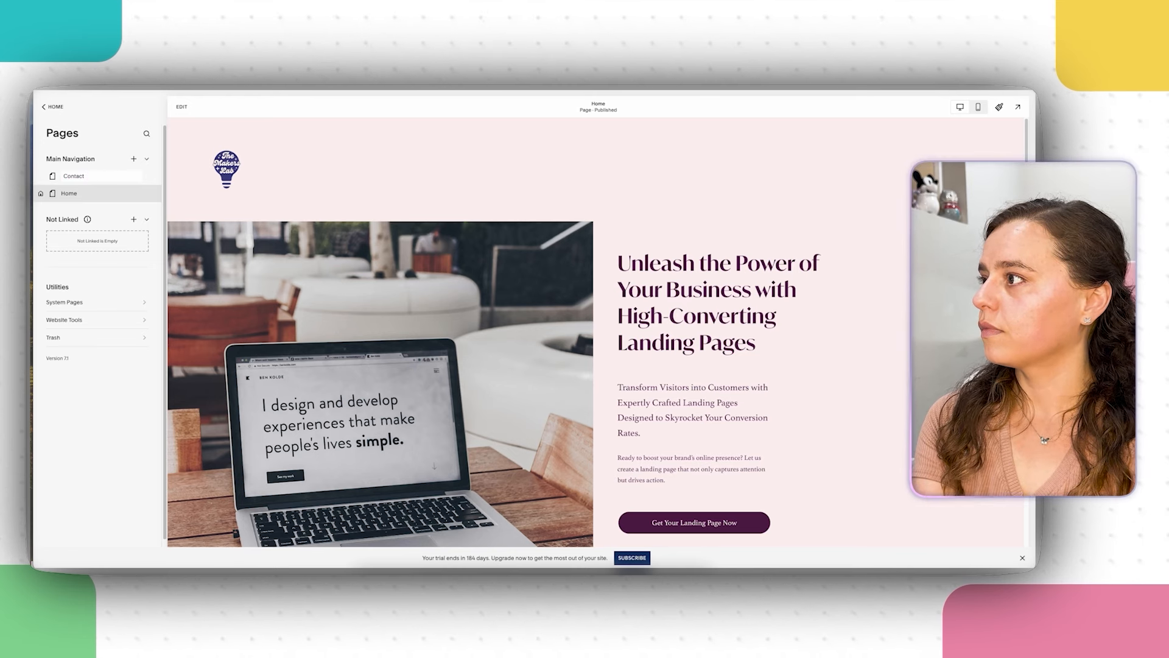
{"action": "key", "text": "Return"}
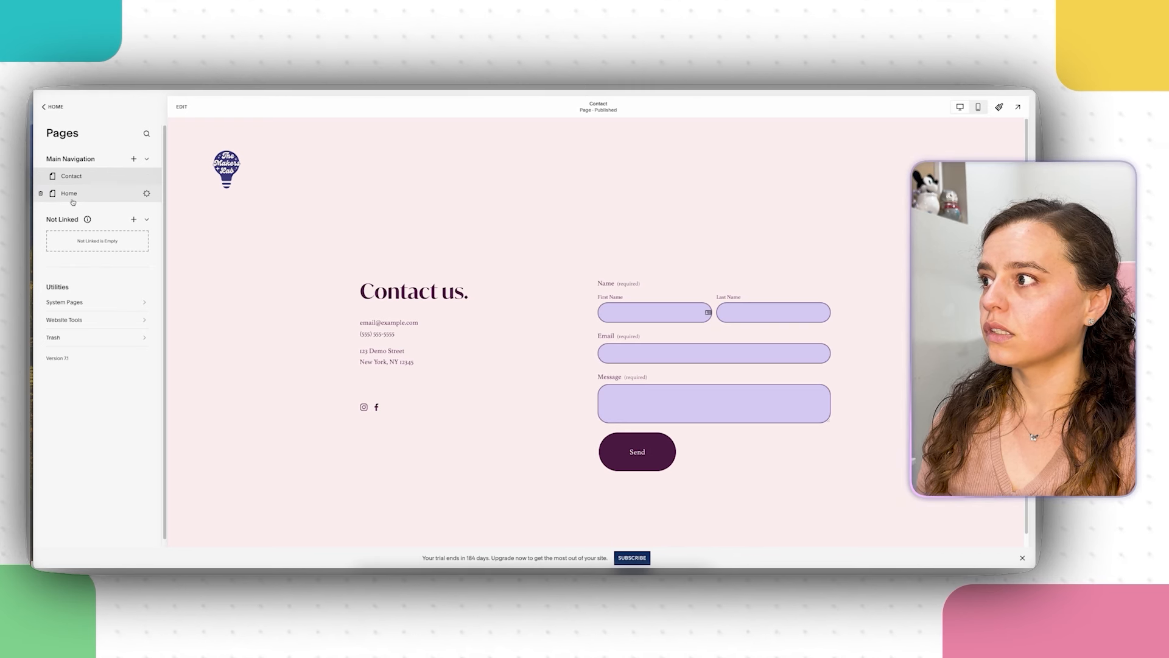
{"action": "left_click_drag", "start_coordinate": [73, 202], "coordinate": [71, 174]}
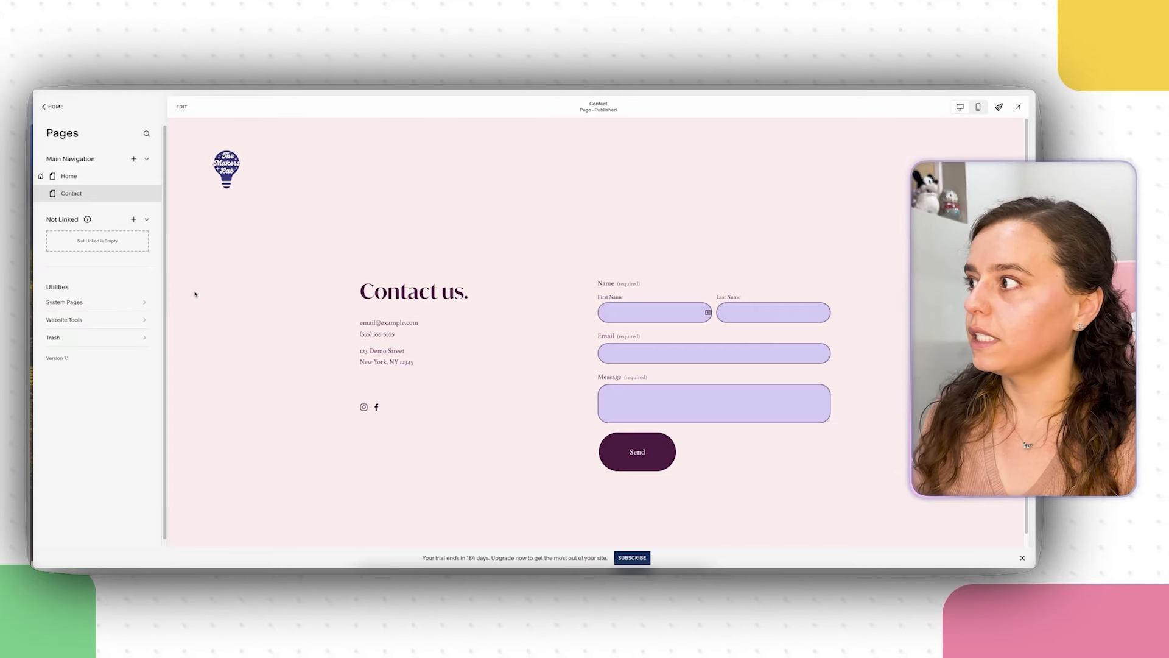
Step: Replace the placeholder e-mail in the Contact page's text block with the business e-mail
{"action": "left_click", "coordinate": [182, 107]}
{"action": "left_click", "coordinate": [333, 335]}
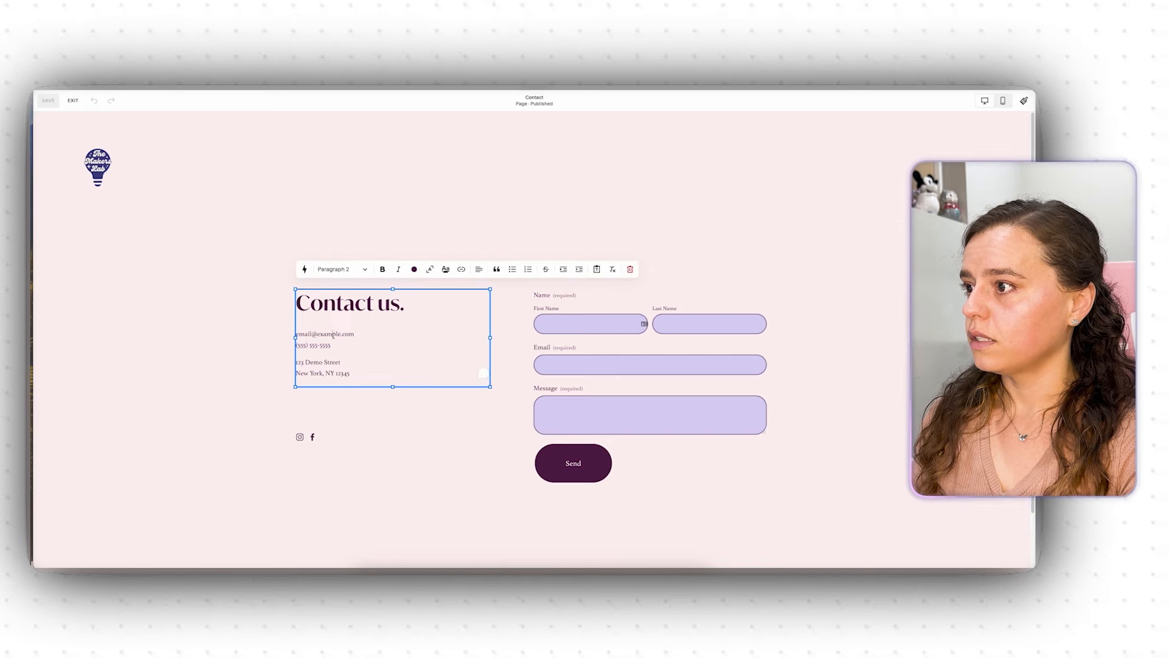
{"action": "left_click_drag", "start_coordinate": [362, 336], "coordinate": [290, 334]}
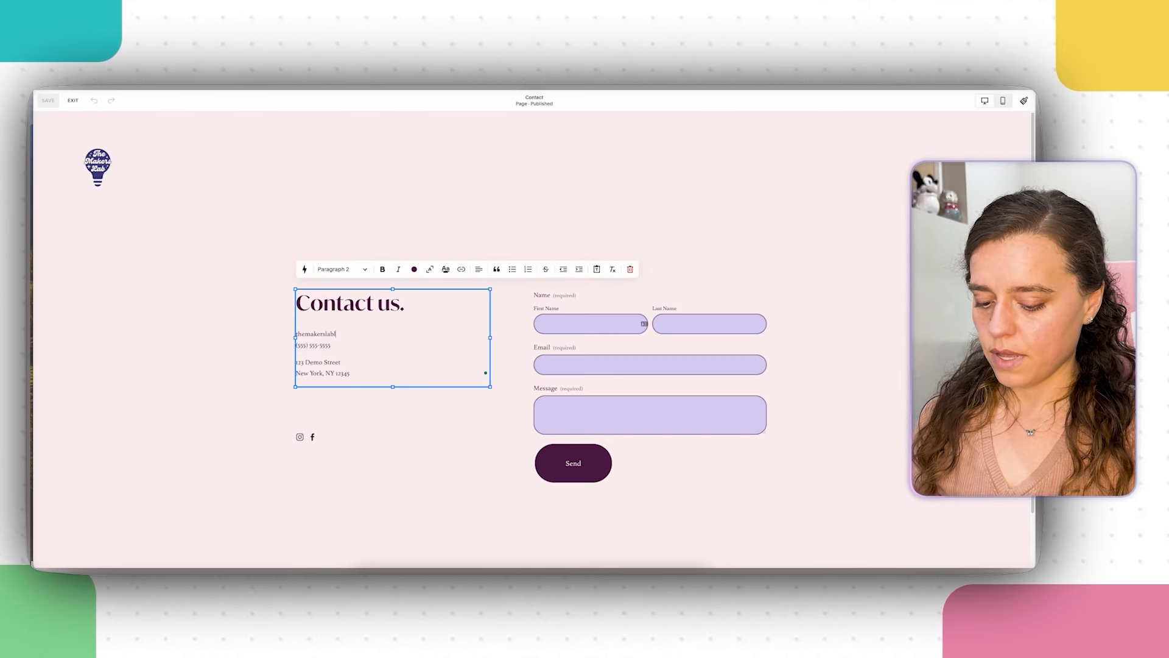
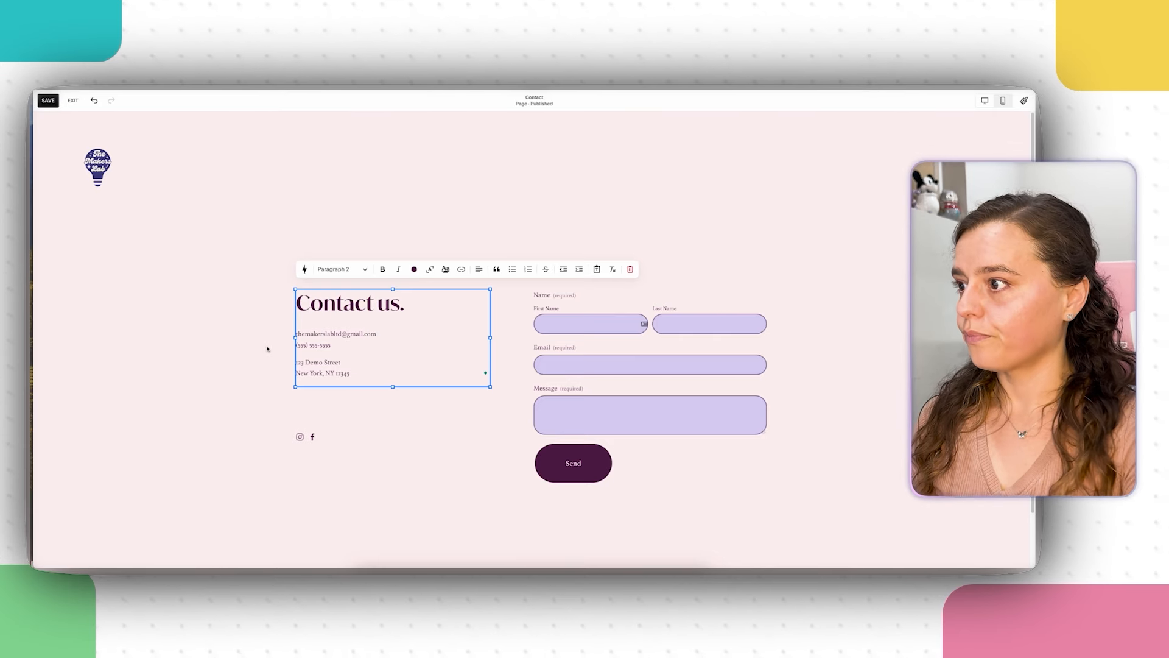
Step: Delete the sample phone number and street address, leaving the location Denver, CO
{"action": "left_click_drag", "start_coordinate": [348, 343], "coordinate": [277, 347]}
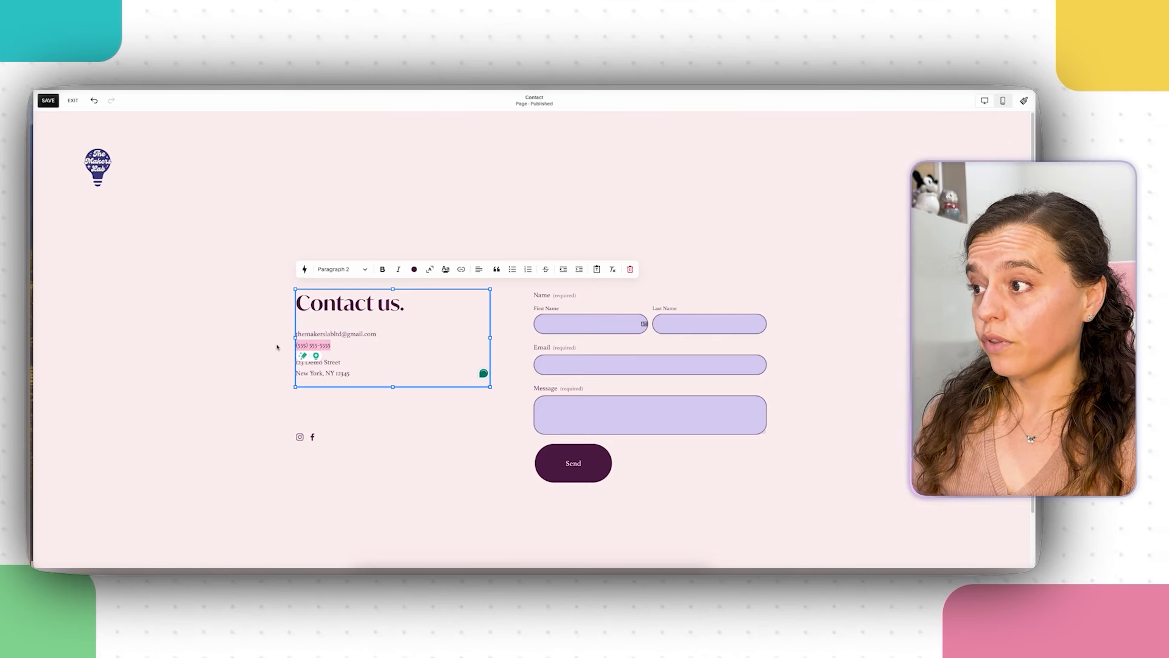
{"action": "key", "text": "BackSpace"}
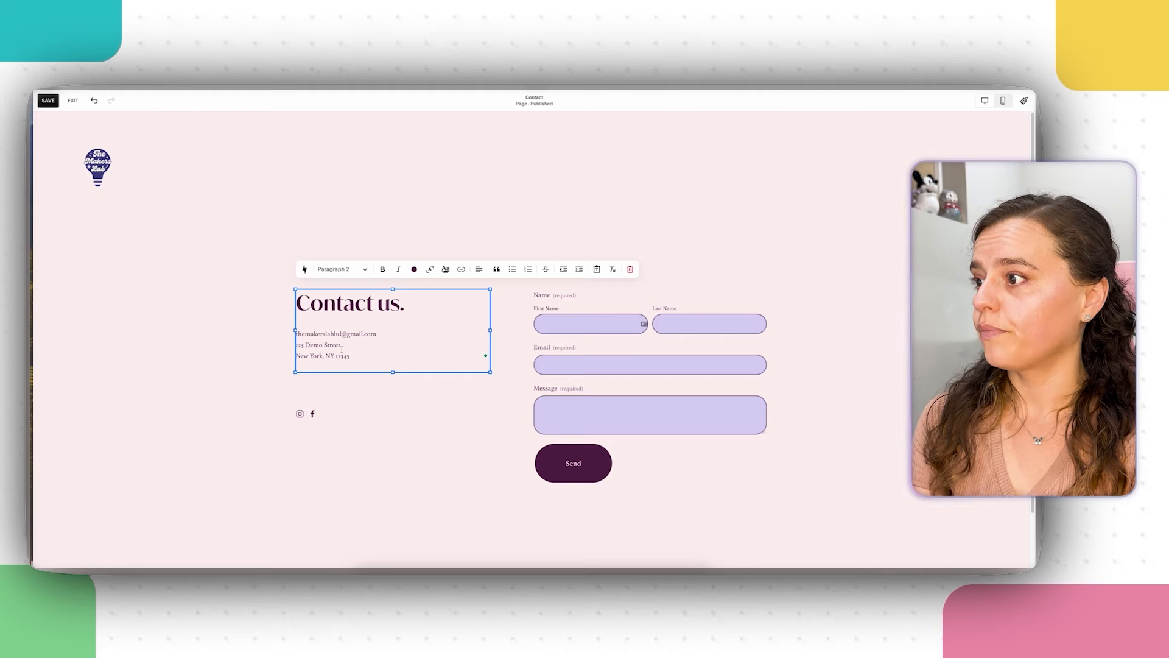
{"action": "left_click_drag", "start_coordinate": [350, 356], "coordinate": [291, 344]}
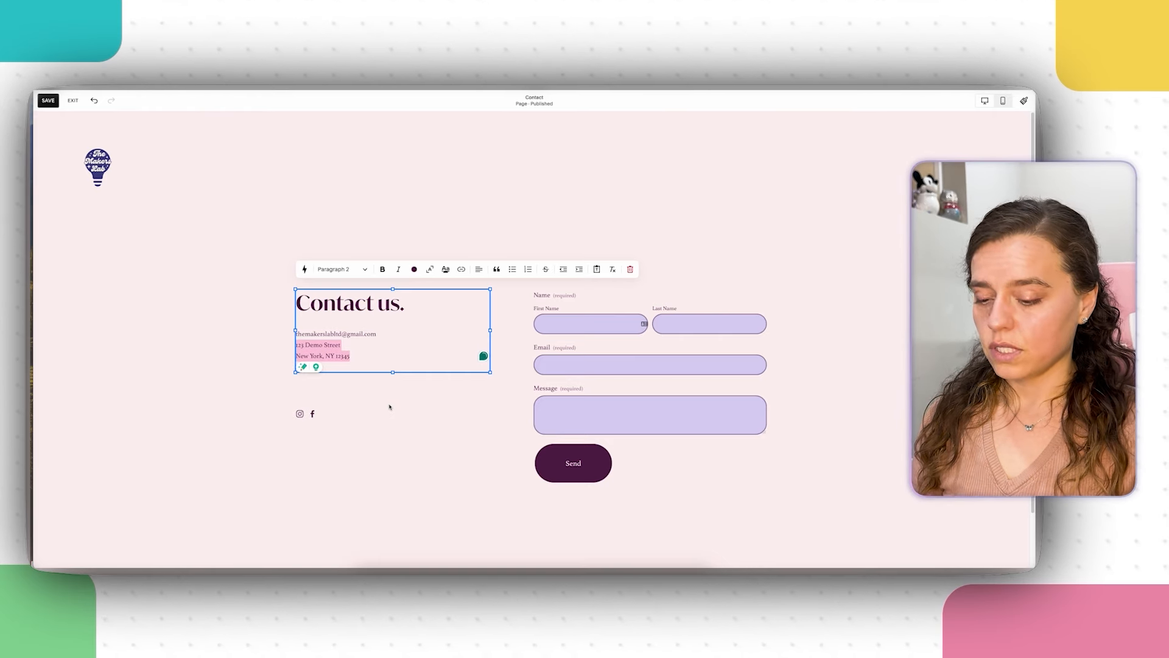
{"action": "key", "text": "BackSpace"}
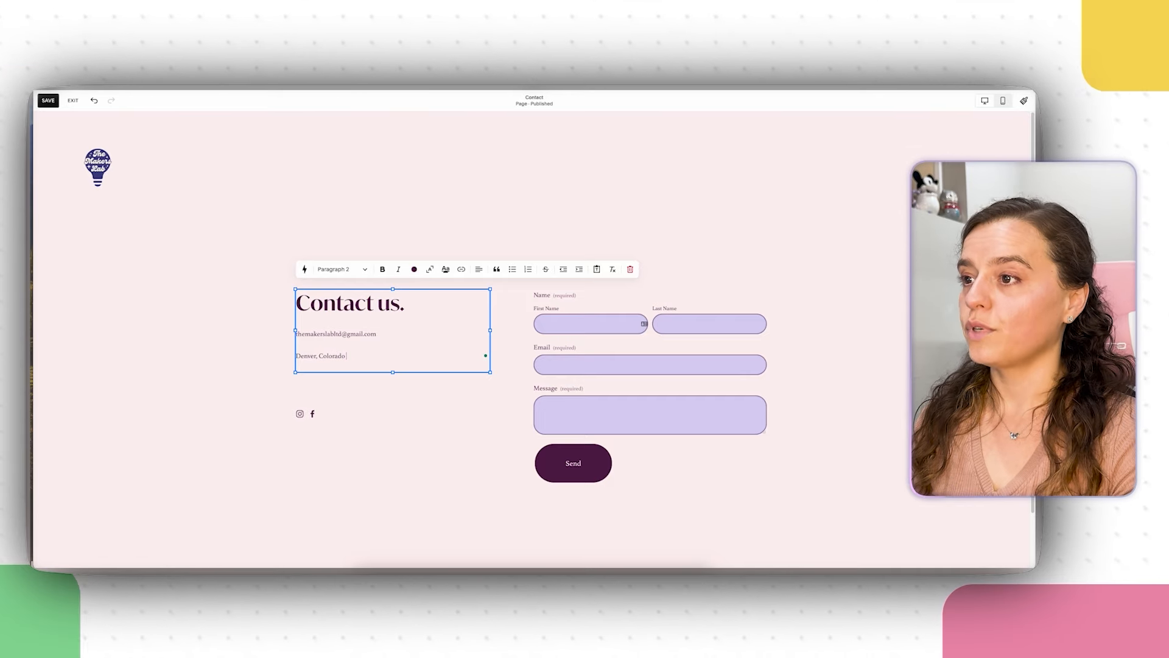
{"action": "type", "text": "3 :)"}
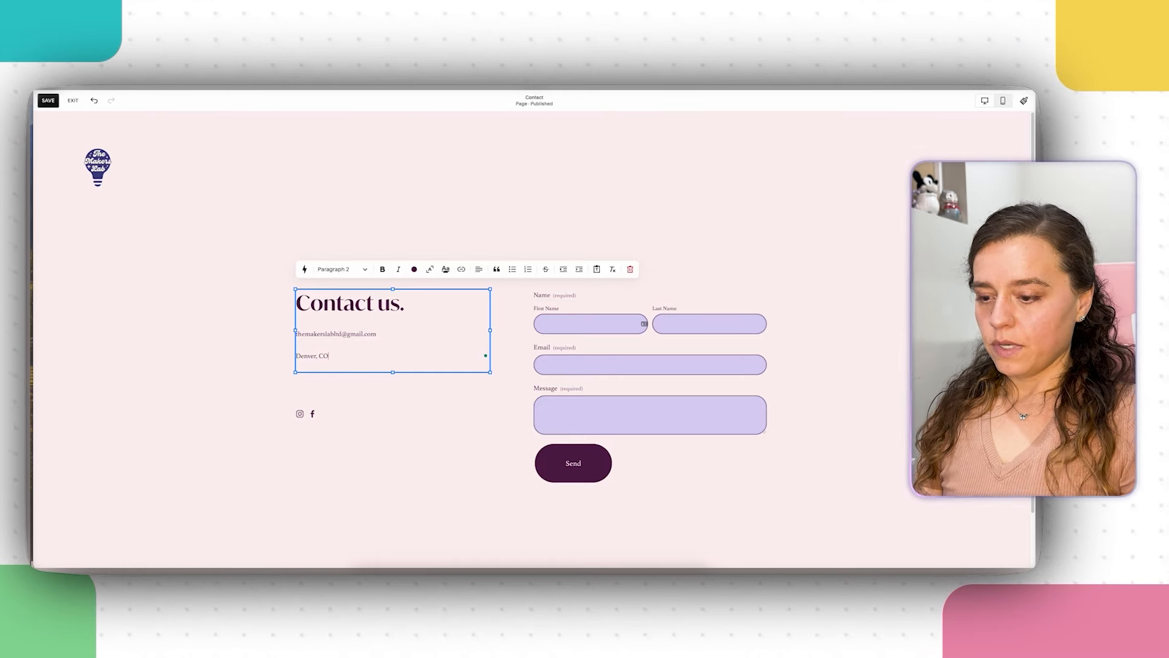
{"action": "left_click", "coordinate": [439, 449]}
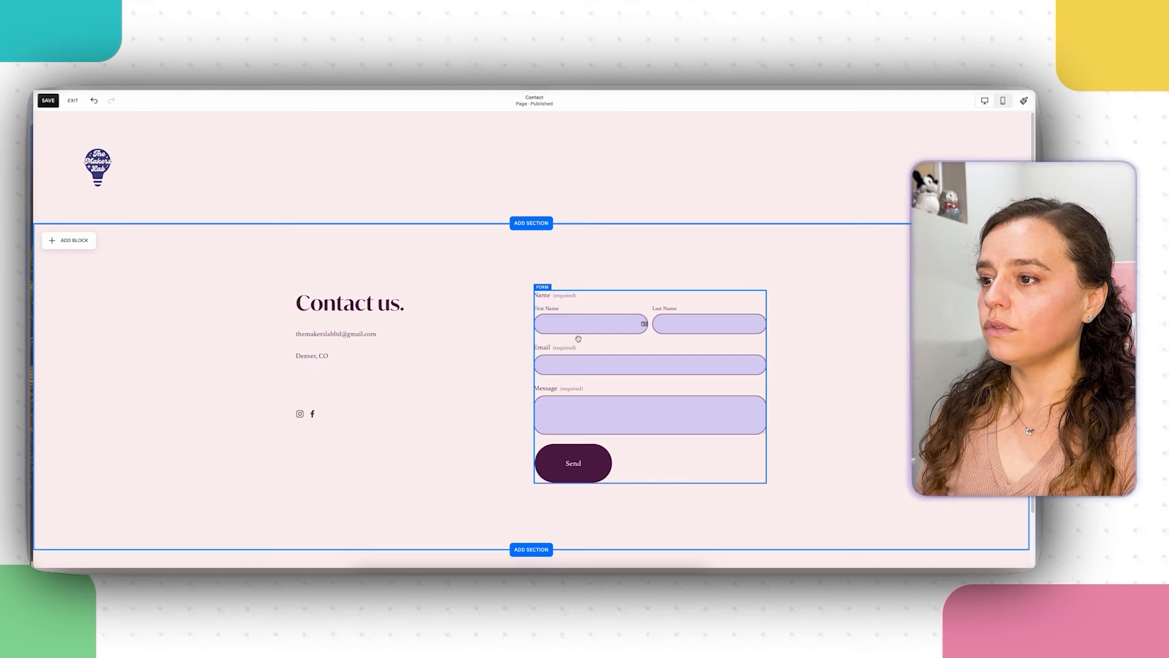
Step: Add a Phone field to the contact form, give Message a description and placeholder, and save
{"action": "left_click", "coordinate": [579, 339]}
{"action": "left_click", "coordinate": [541, 274]}
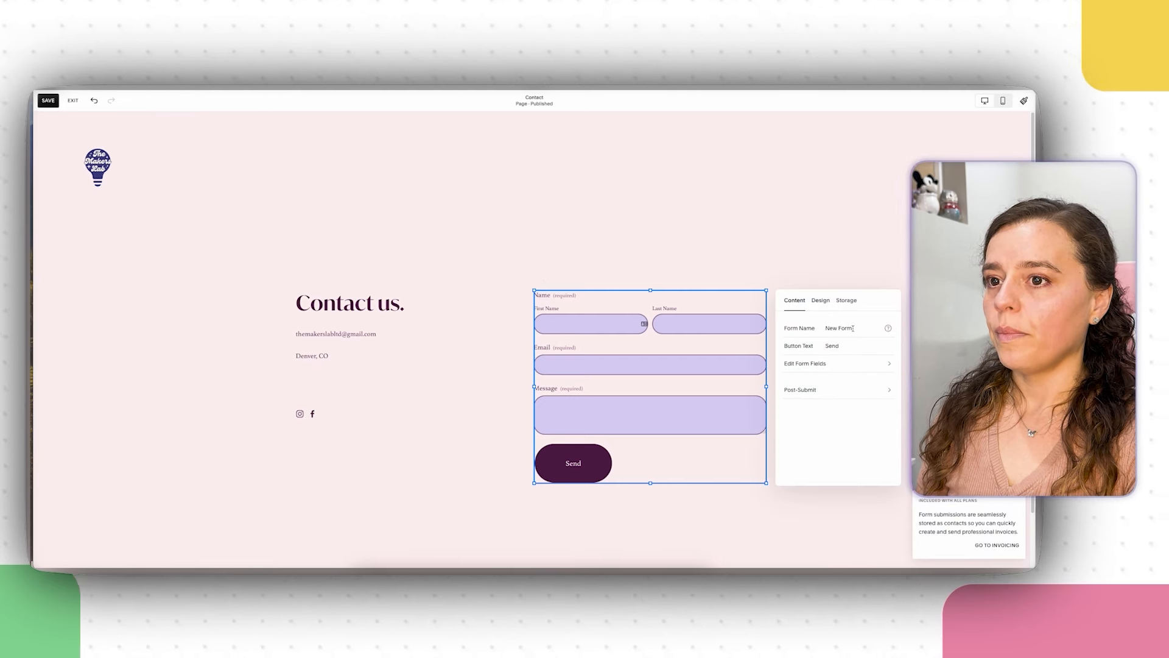
{"action": "left_click", "coordinate": [820, 301]}
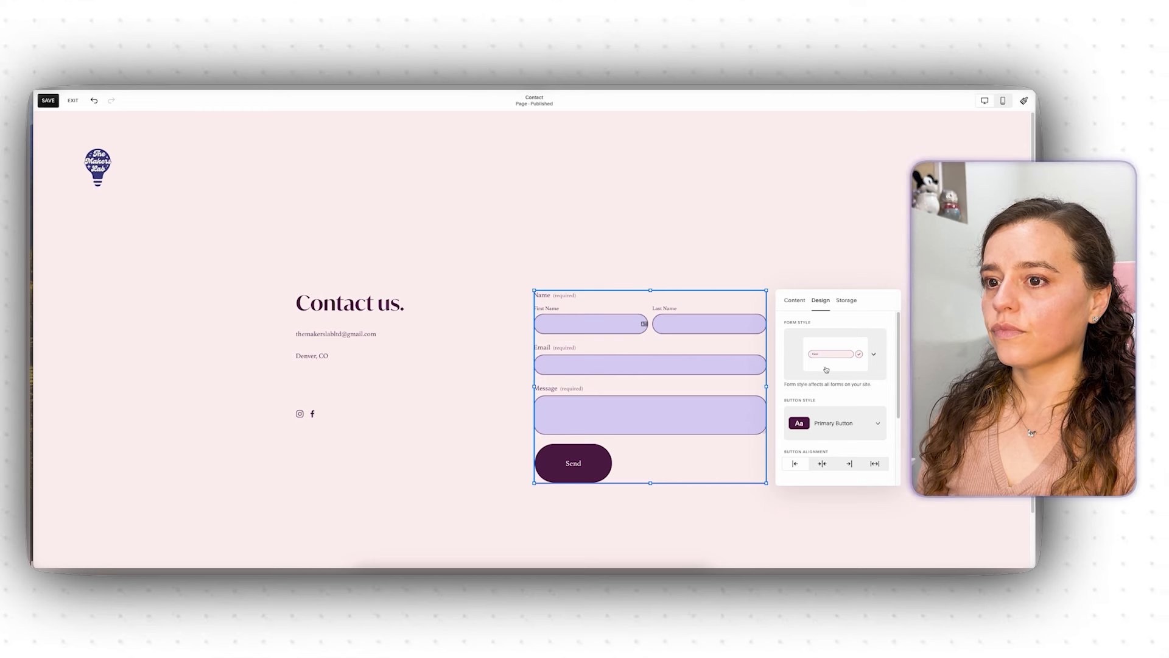
{"action": "left_click", "coordinate": [795, 306]}
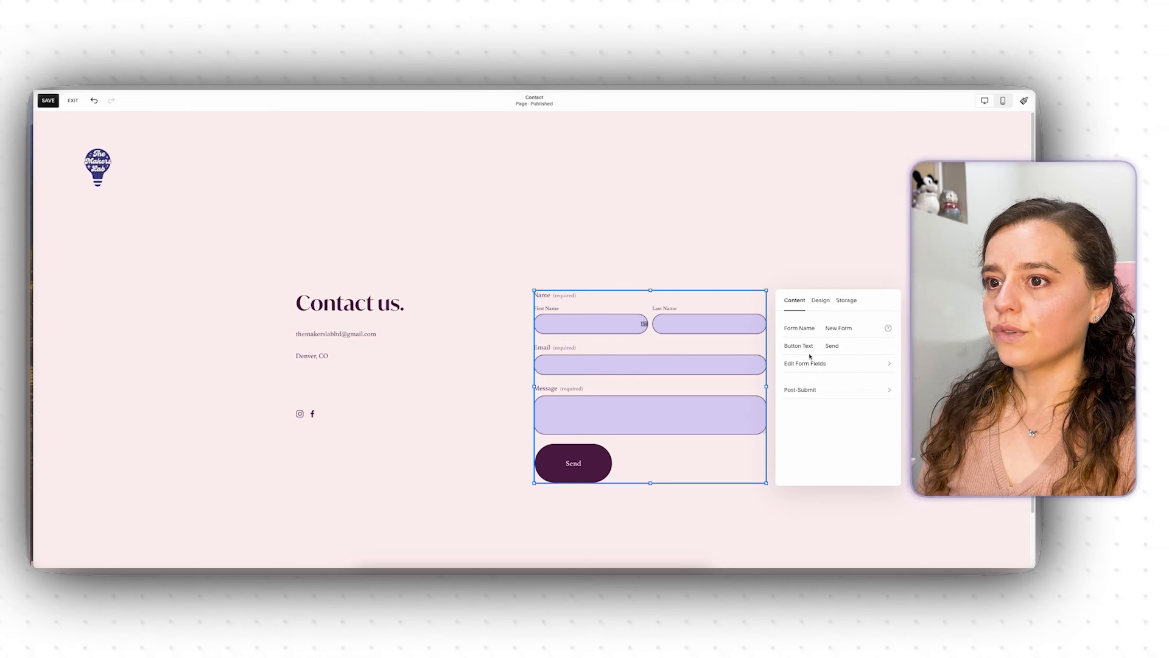
{"action": "left_click", "coordinate": [804, 372]}
{"action": "left_click", "coordinate": [810, 373]}
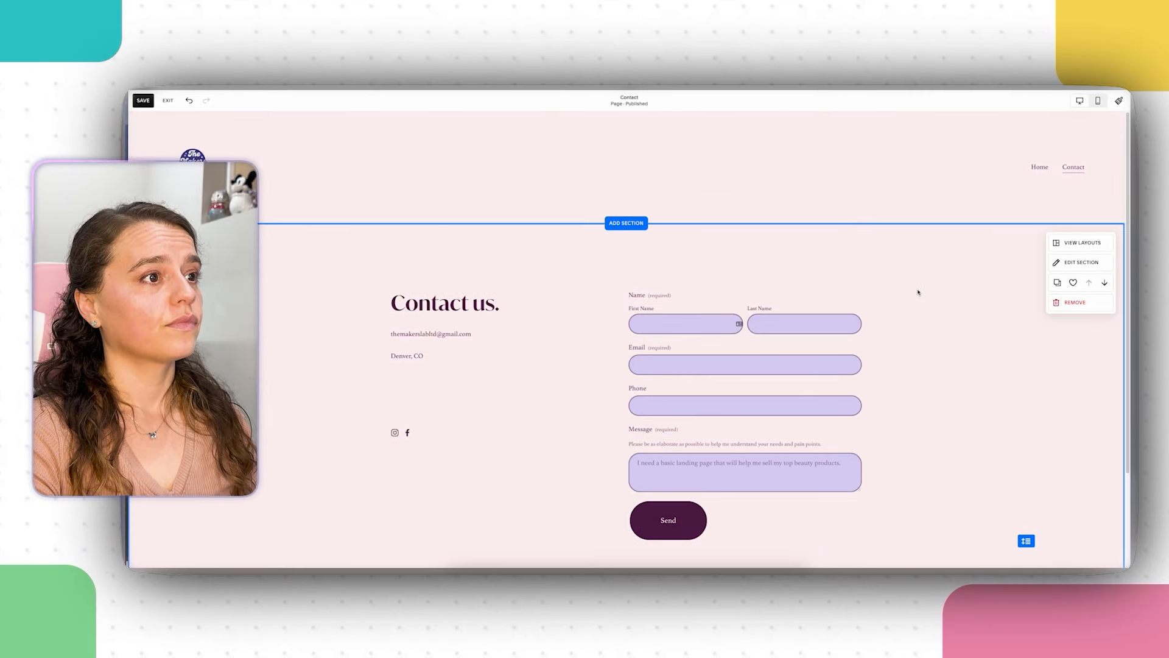
{"action": "scroll", "coordinate": [919, 292], "scroll_direction": "down", "scroll_amount": 2}
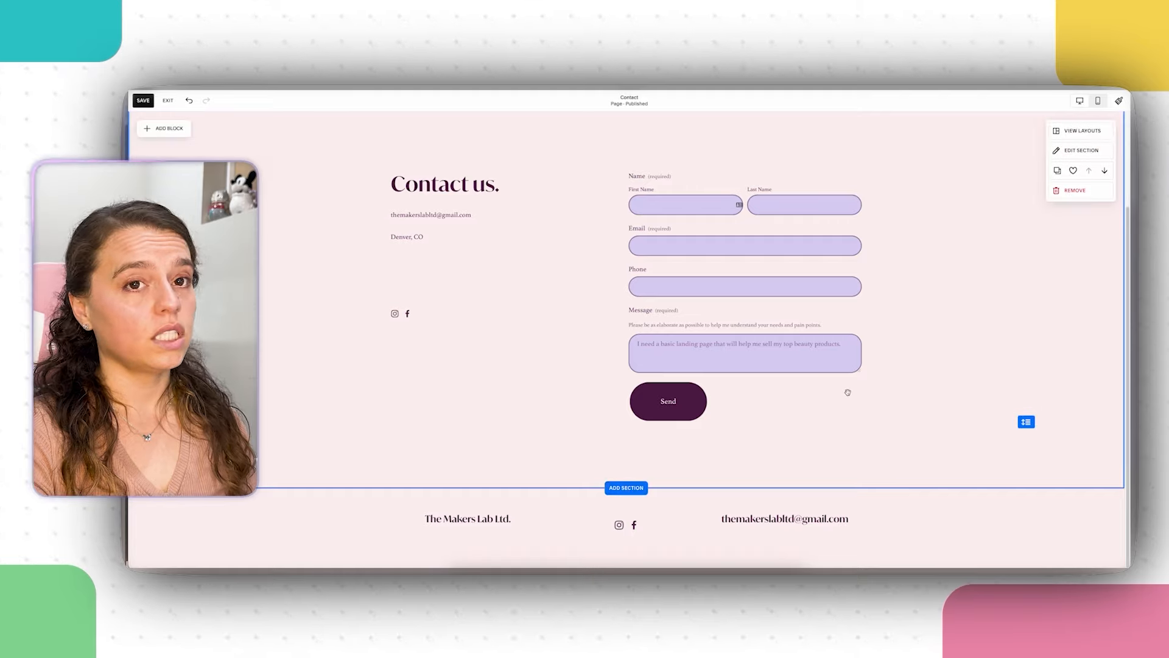
{"action": "scroll", "coordinate": [846, 392], "scroll_direction": "up", "scroll_amount": 3}
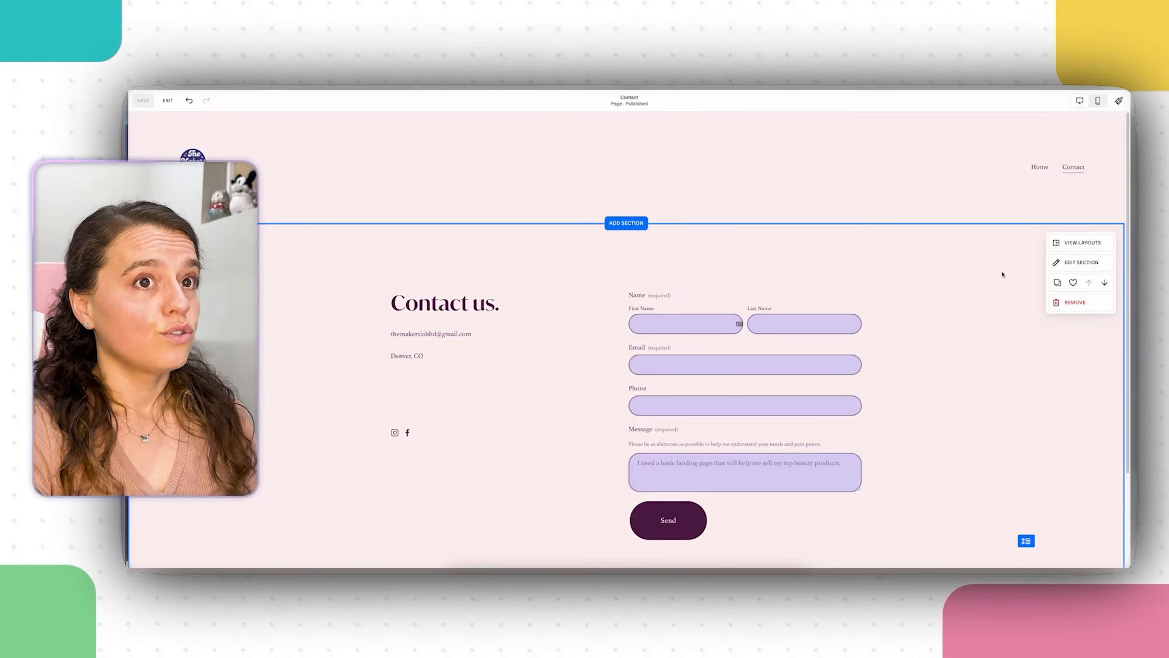
{"action": "left_click", "coordinate": [168, 100]}
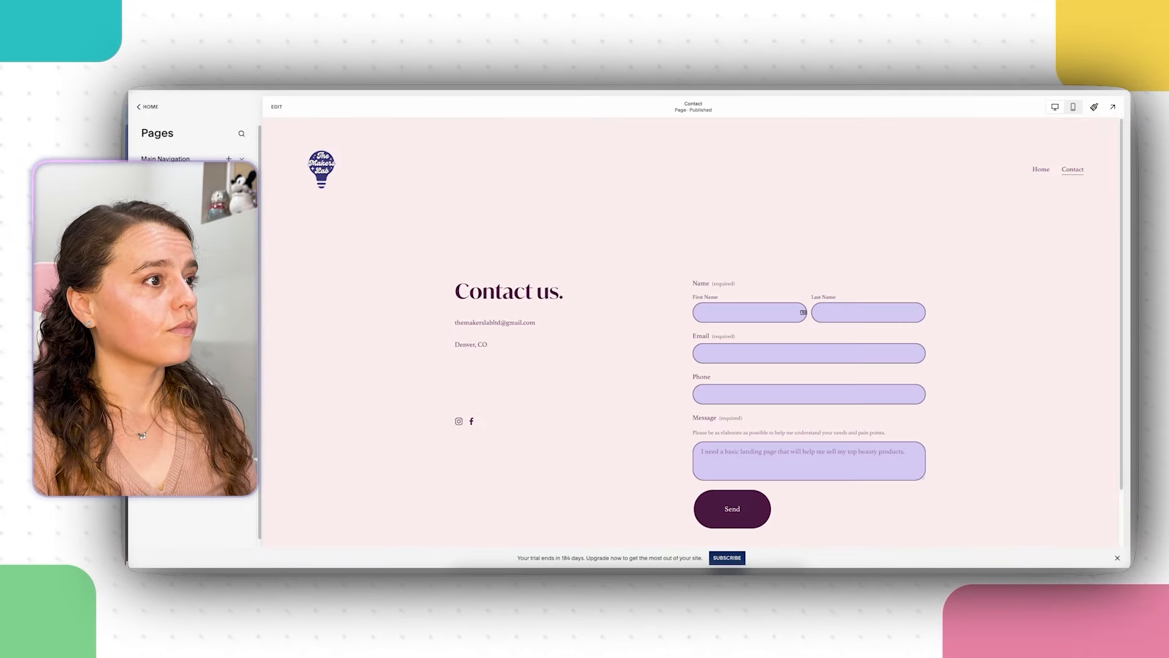
Step: Link the Home hero's Get Your Landing Page Now button to Contact (/contact)
{"action": "left_click", "coordinate": [1041, 170]}
{"action": "scroll", "coordinate": [741, 274], "scroll_direction": "down", "scroll_amount": 4}
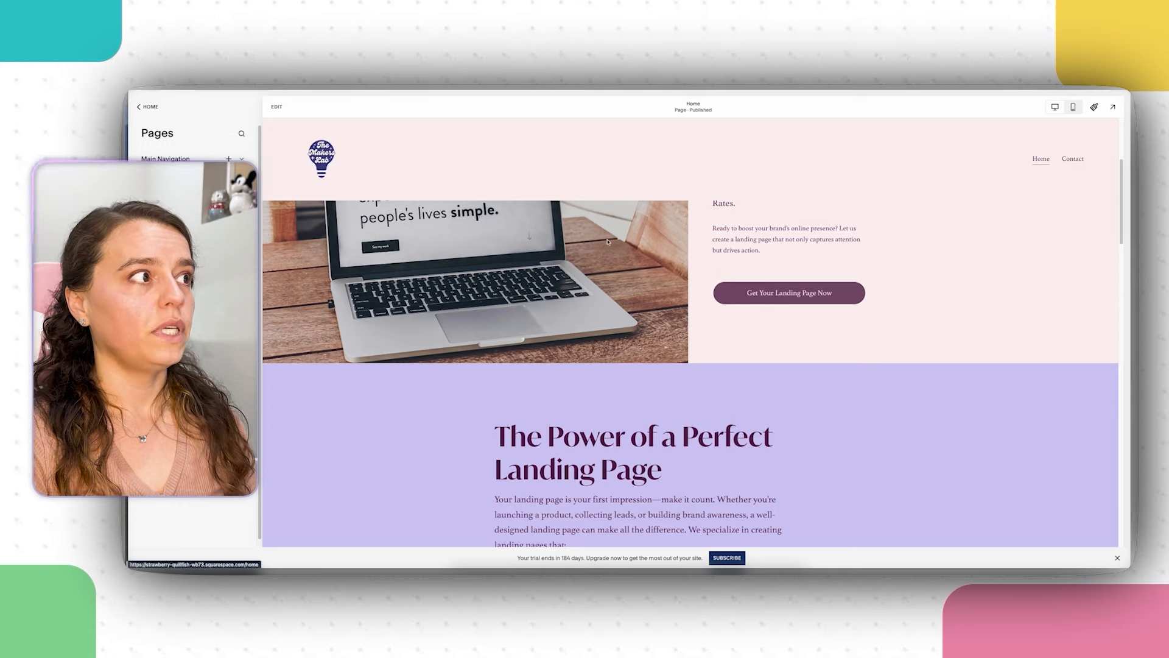
{"action": "left_click", "coordinate": [276, 107]}
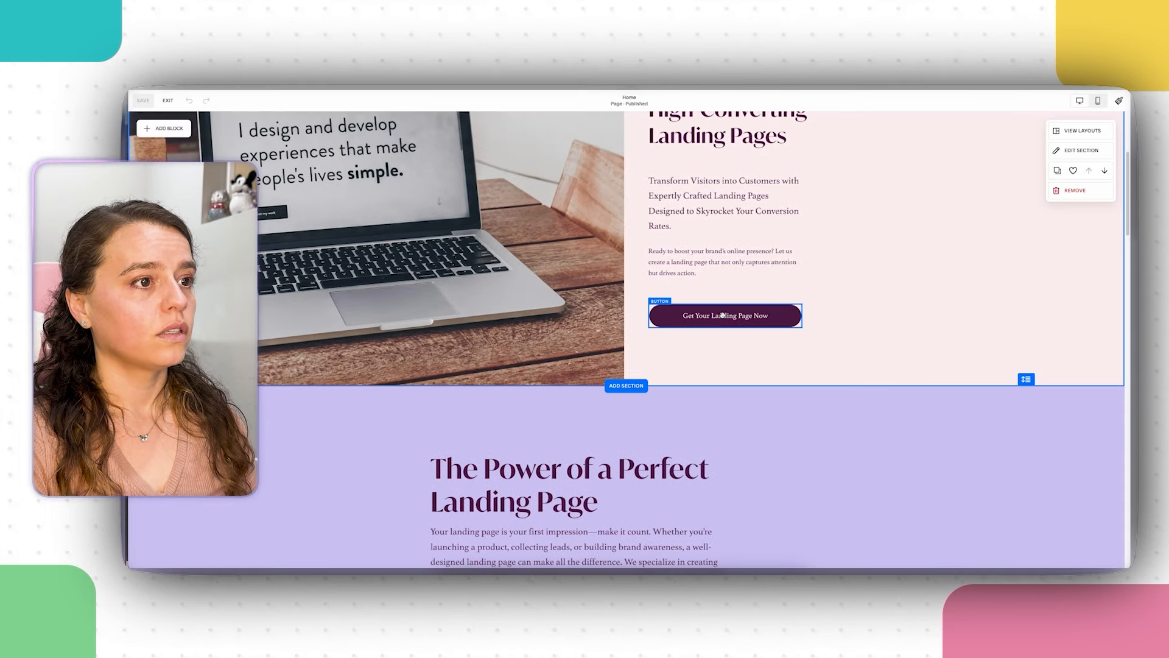
{"action": "left_click", "coordinate": [723, 314]}
{"action": "left_click", "coordinate": [661, 287]}
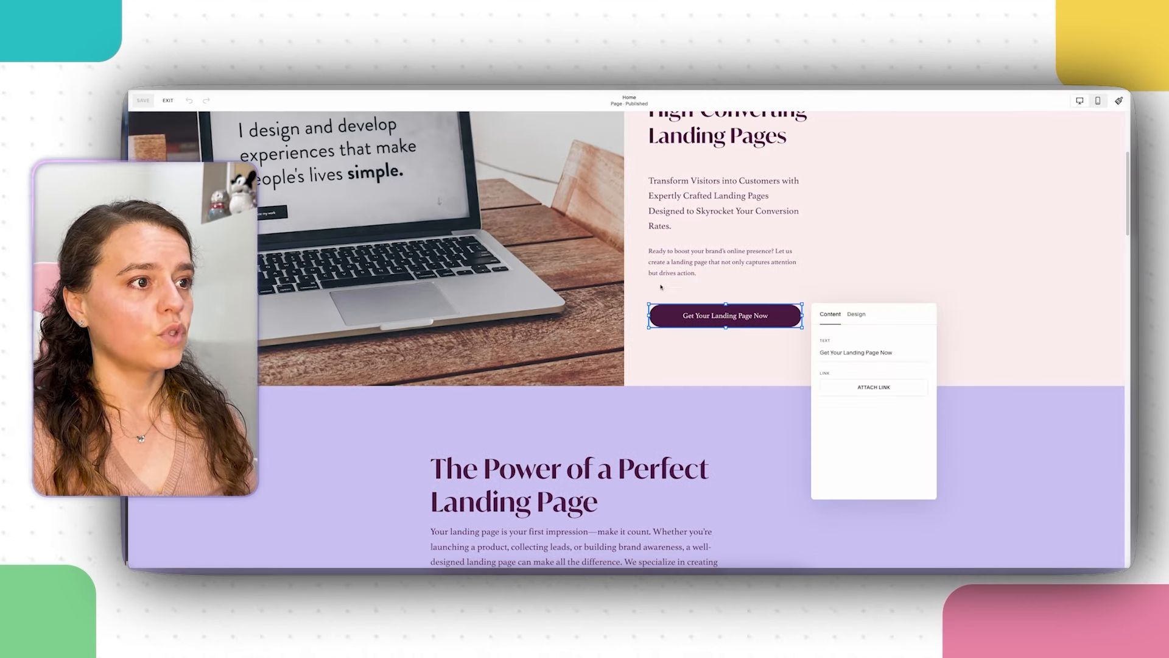
{"action": "left_click", "coordinate": [896, 387]}
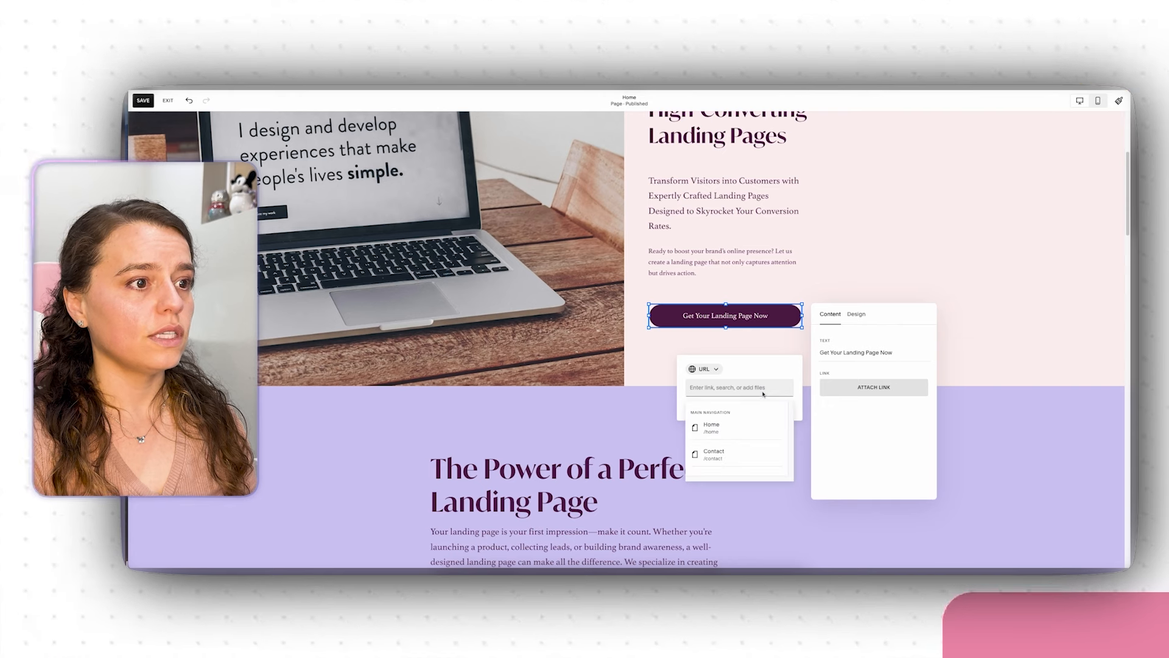
{"action": "left_click", "coordinate": [738, 453]}
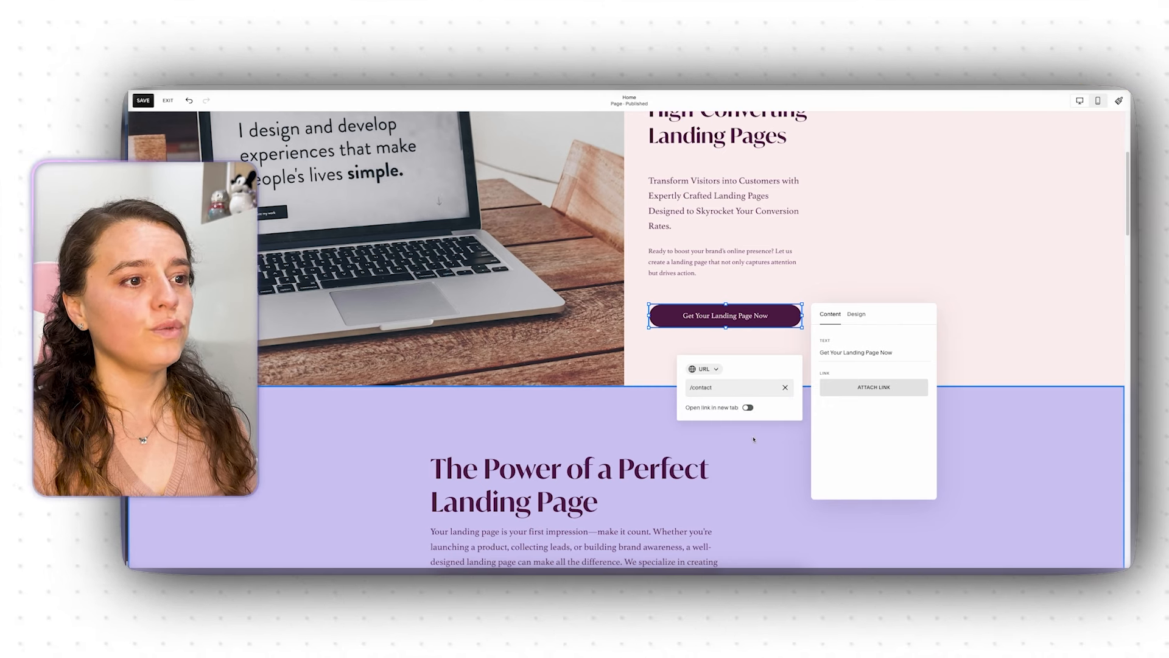
{"action": "left_click", "coordinate": [788, 474]}
Step: Remove the 'Make it' button below the landing page paragraph
{"action": "scroll", "coordinate": [762, 453], "scroll_direction": "down", "scroll_amount": 5}
{"action": "left_click", "coordinate": [731, 361]}
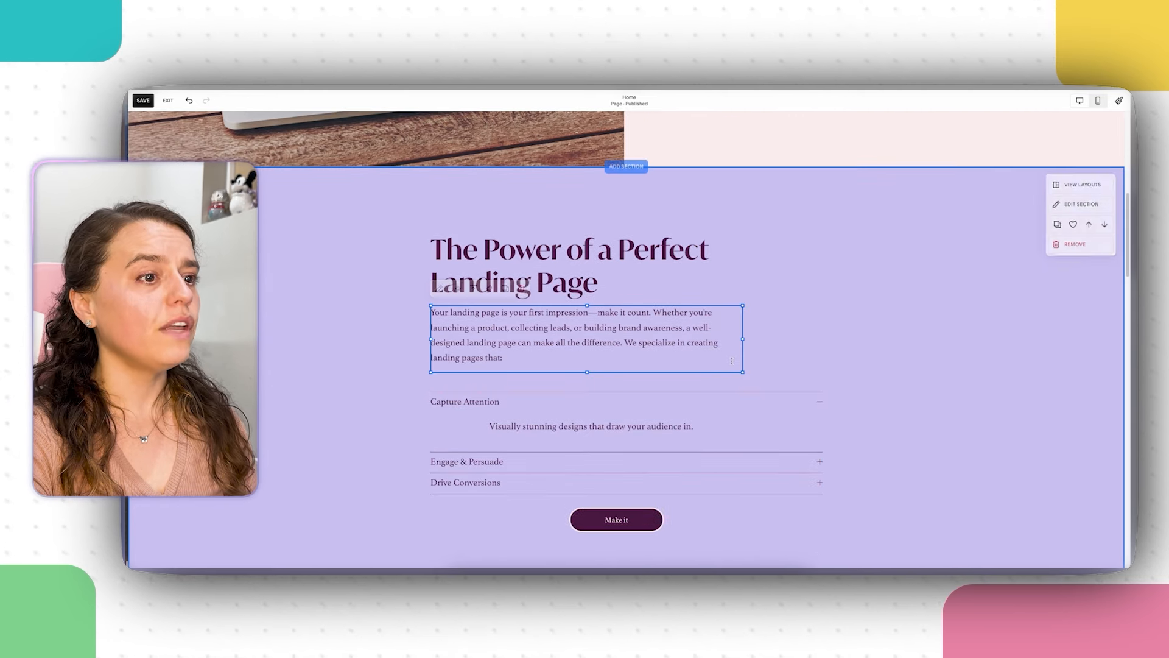
{"action": "scroll", "coordinate": [792, 427], "scroll_direction": "down", "scroll_amount": 2}
{"action": "left_click", "coordinate": [615, 446]}
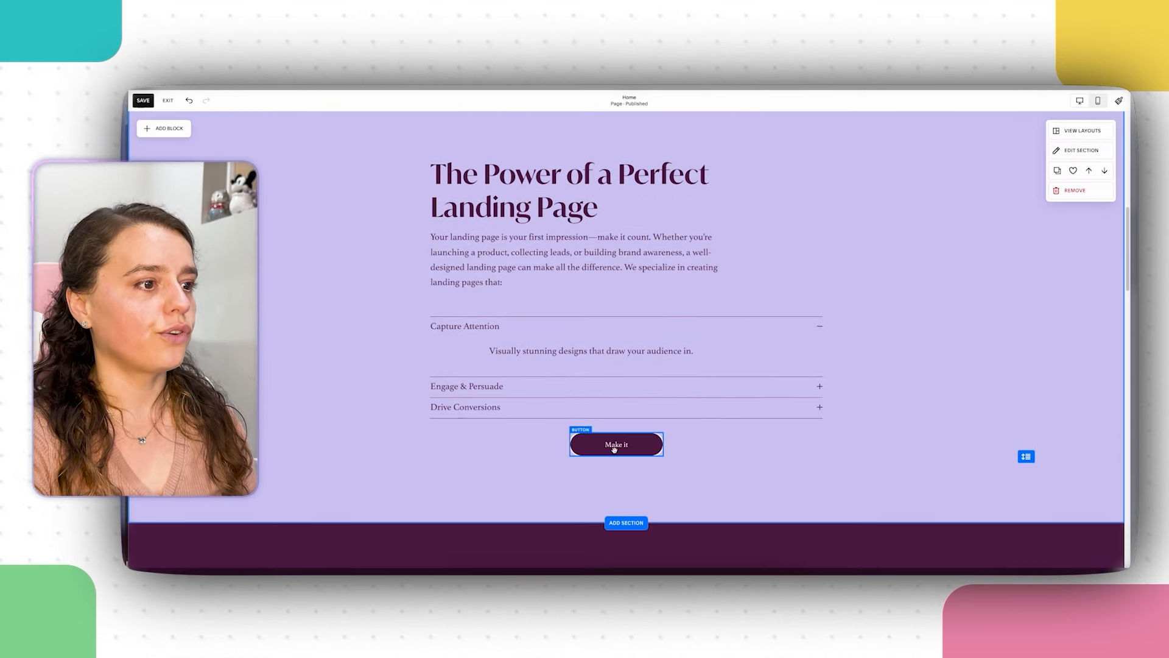
{"action": "left_click", "coordinate": [615, 448]}
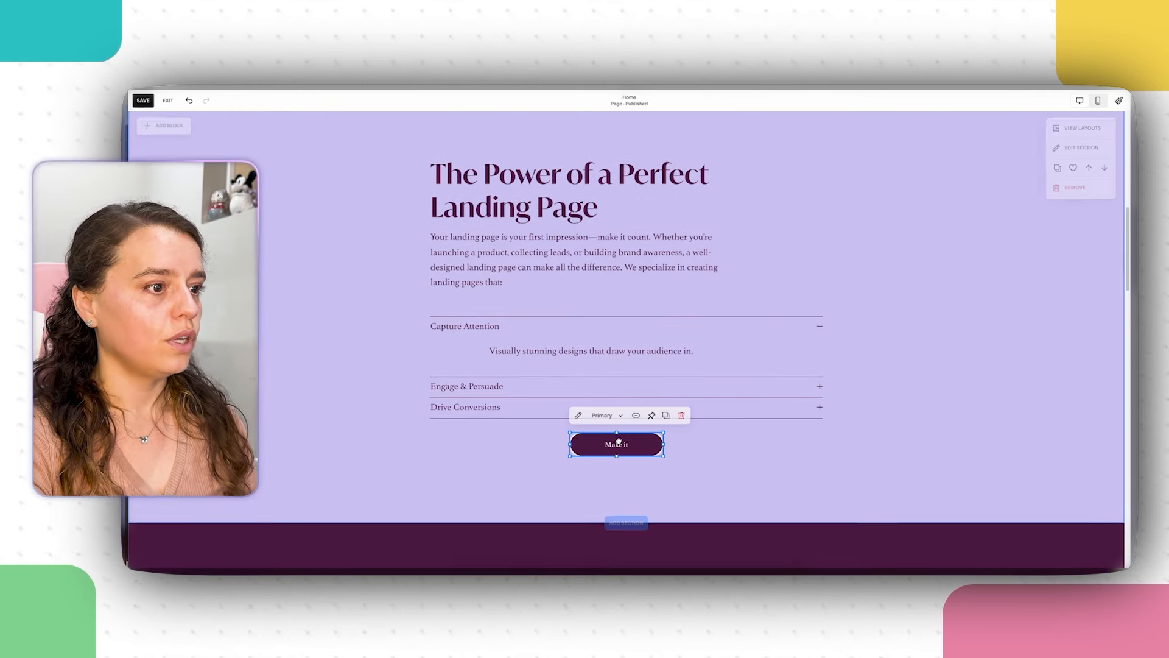
{"action": "left_click", "coordinate": [681, 415]}
Step: Replace the How It Works Get Started Today button's # link with the Contact page (/contact)
{"action": "scroll", "coordinate": [705, 406], "scroll_direction": "down", "scroll_amount": 4}
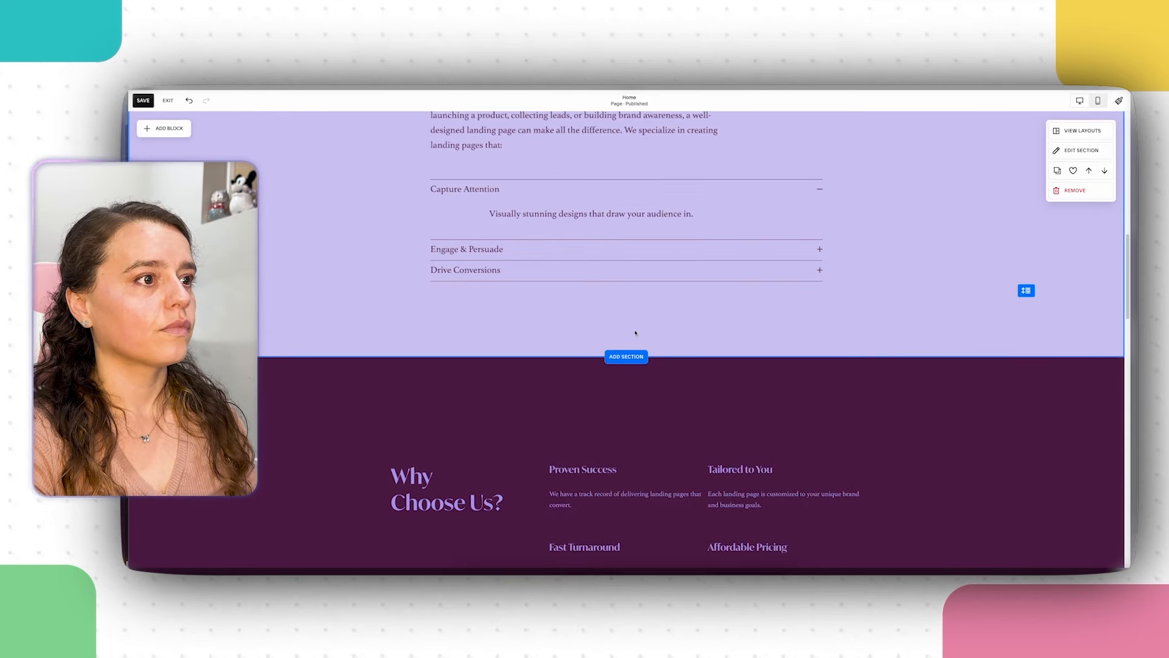
{"action": "scroll", "coordinate": [636, 329], "scroll_direction": "down", "scroll_amount": 4}
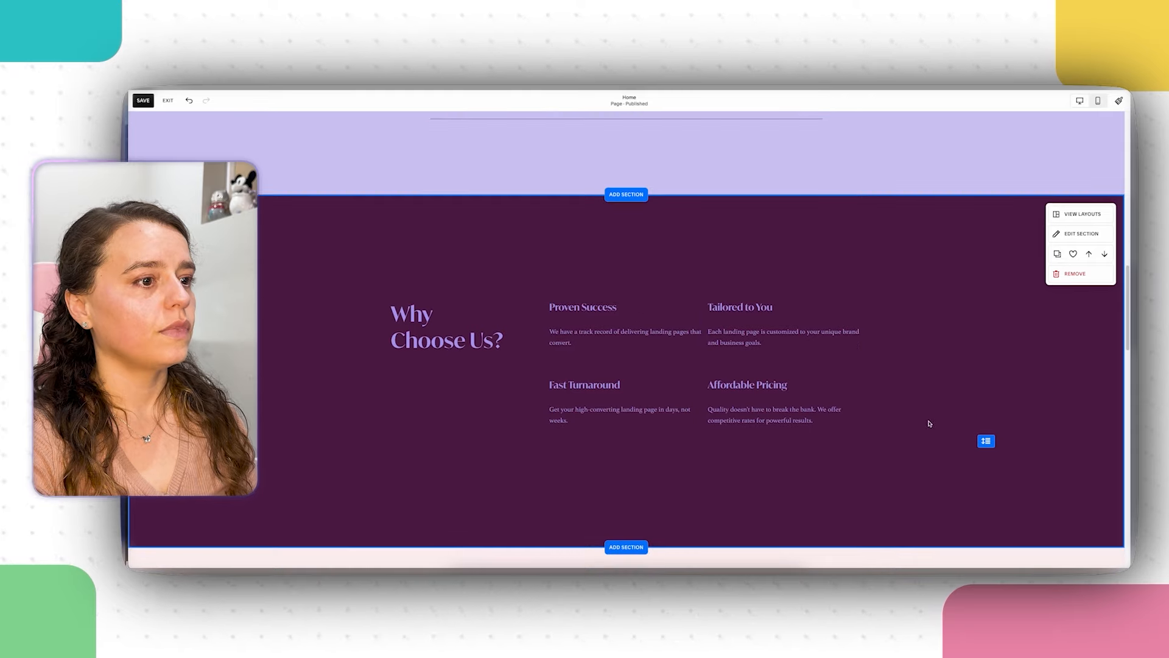
{"action": "scroll", "coordinate": [936, 373], "scroll_direction": "down", "scroll_amount": 8}
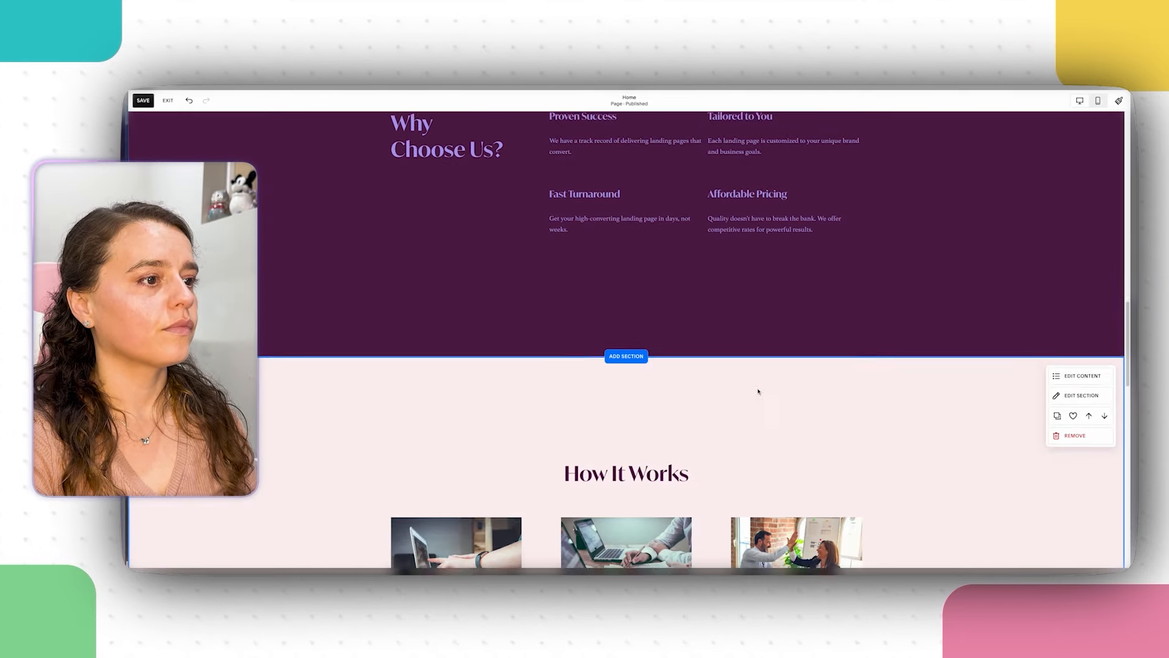
{"action": "scroll", "coordinate": [610, 391], "scroll_direction": "down", "scroll_amount": 4}
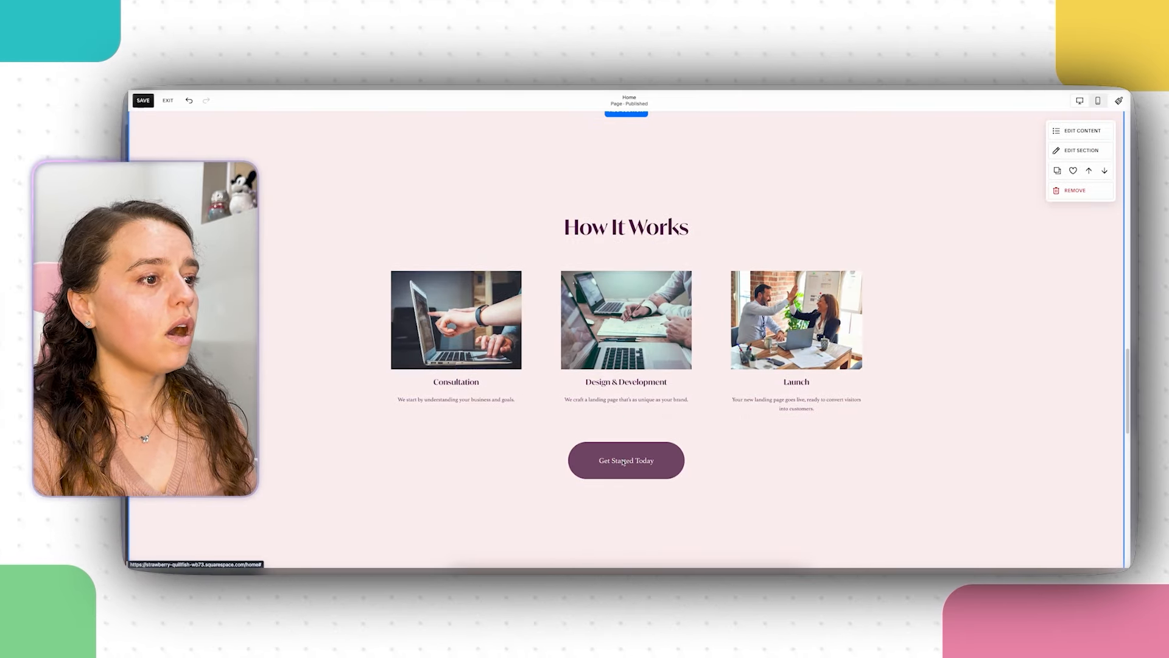
{"action": "left_click", "coordinate": [1078, 130]}
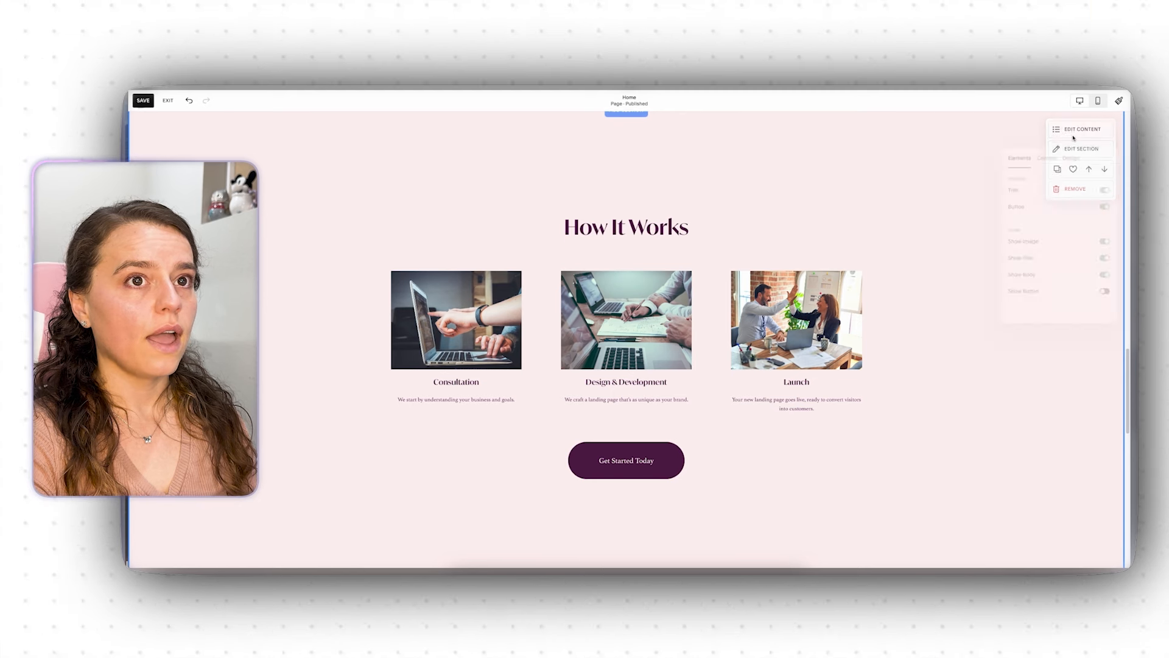
{"action": "left_click", "coordinate": [1047, 153]}
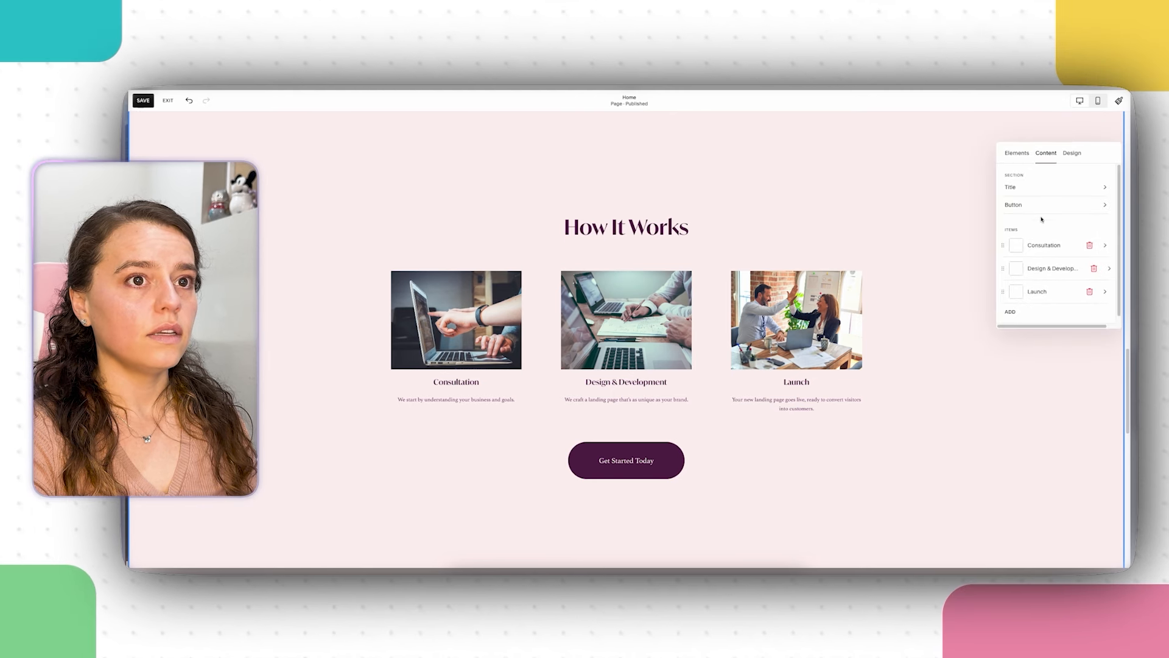
{"action": "left_click", "coordinate": [1039, 207]}
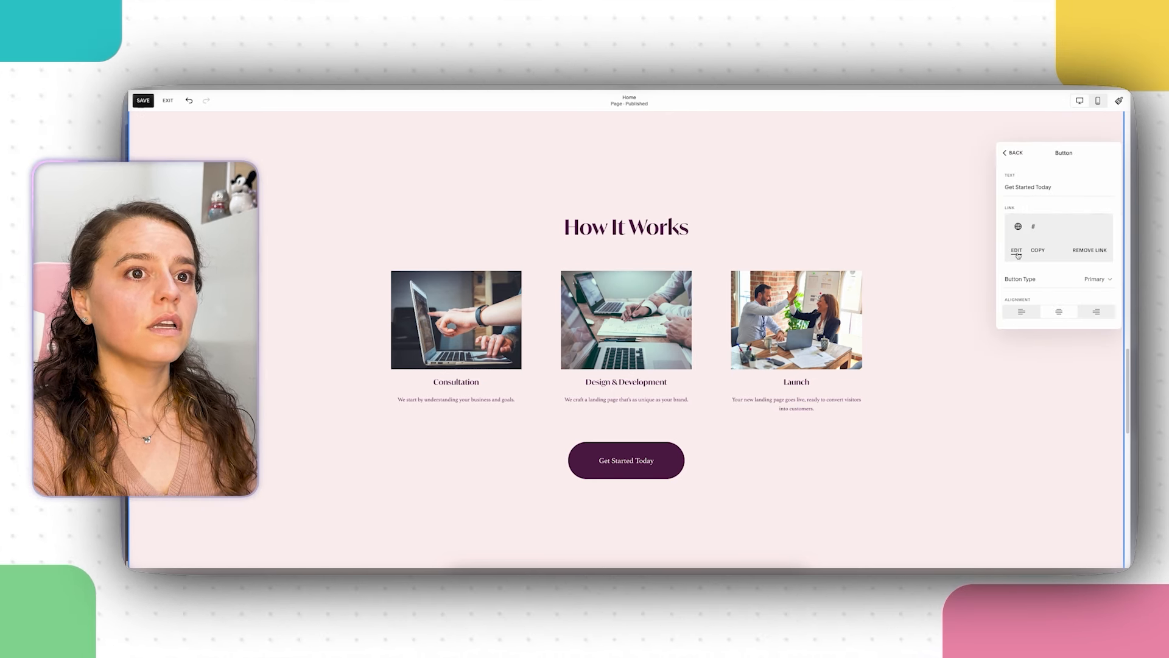
{"action": "left_click", "coordinate": [1087, 250]}
{"action": "left_click", "coordinate": [1070, 222]}
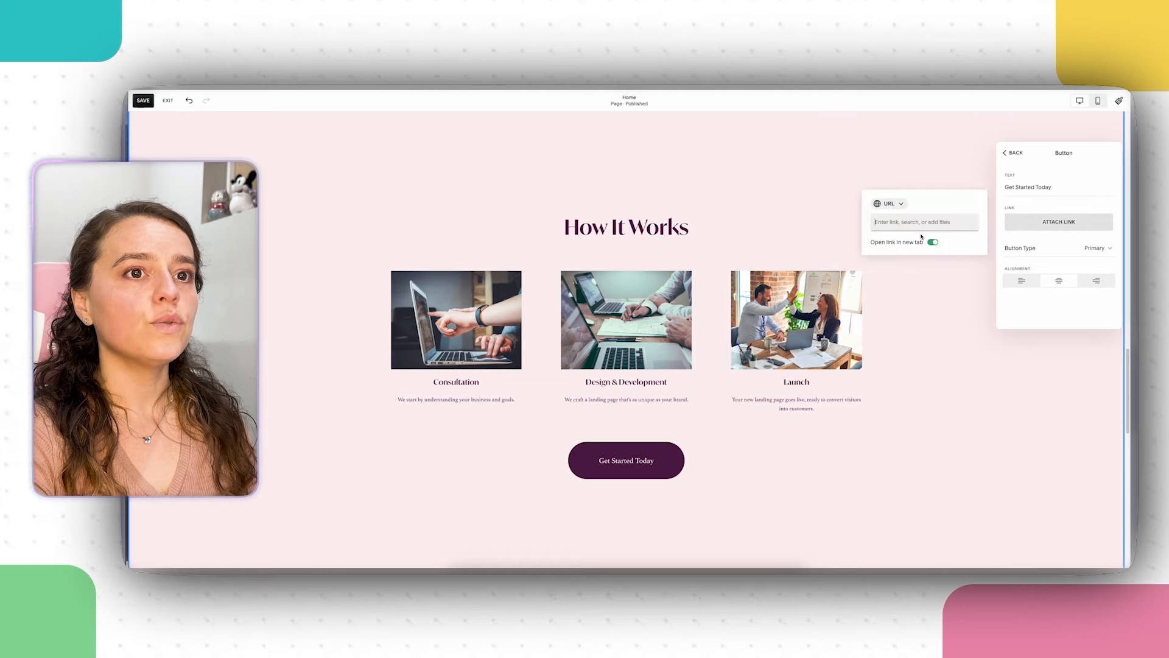
{"action": "left_click", "coordinate": [917, 222]}
{"action": "left_click", "coordinate": [902, 287]}
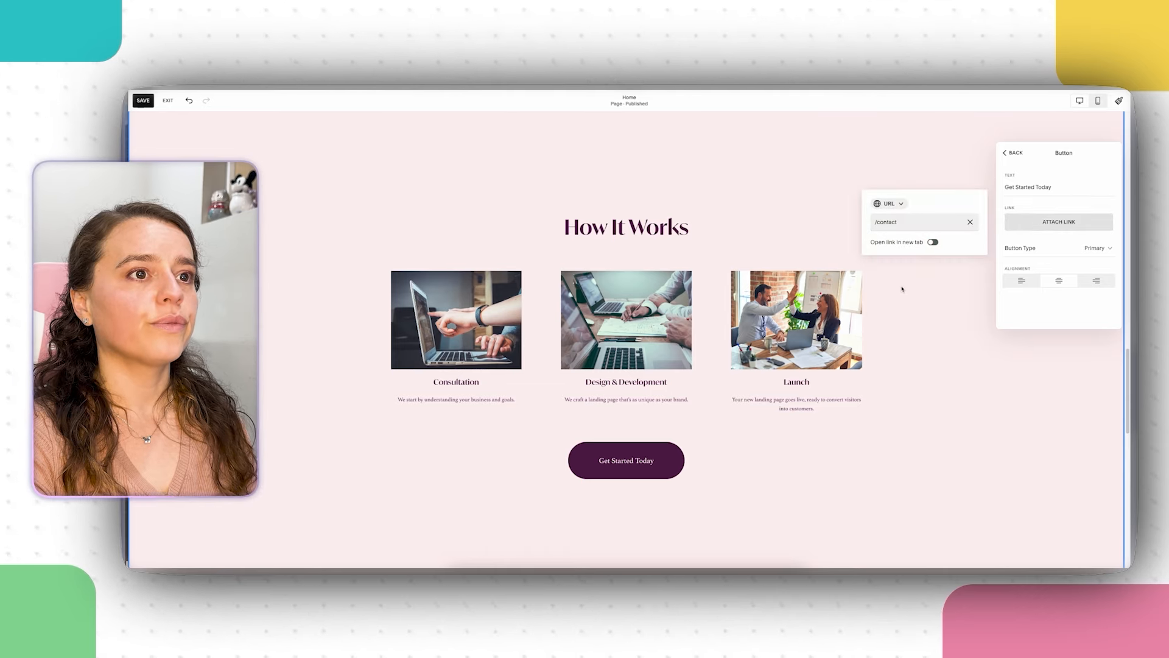
{"action": "left_click", "coordinate": [873, 445]}
Step: Attach the Contact page link to the Learn more button under Ready to See the Results?
{"action": "scroll", "coordinate": [871, 415], "scroll_direction": "down", "scroll_amount": 10}
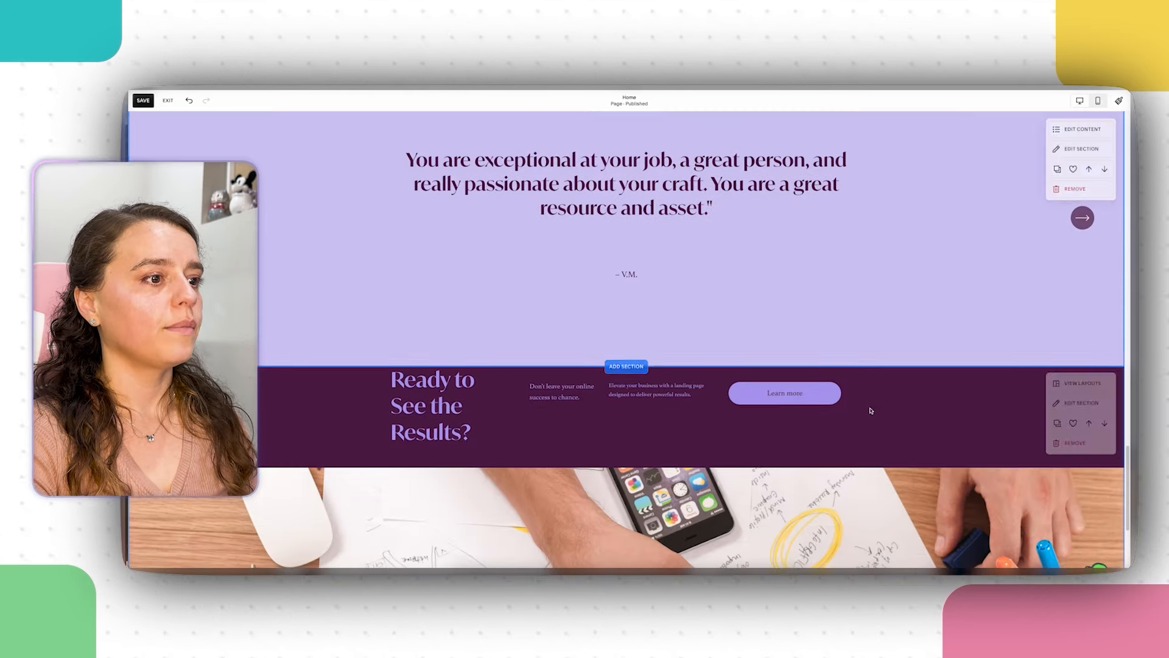
{"action": "left_click", "coordinate": [791, 395]}
{"action": "left_click", "coordinate": [735, 364]}
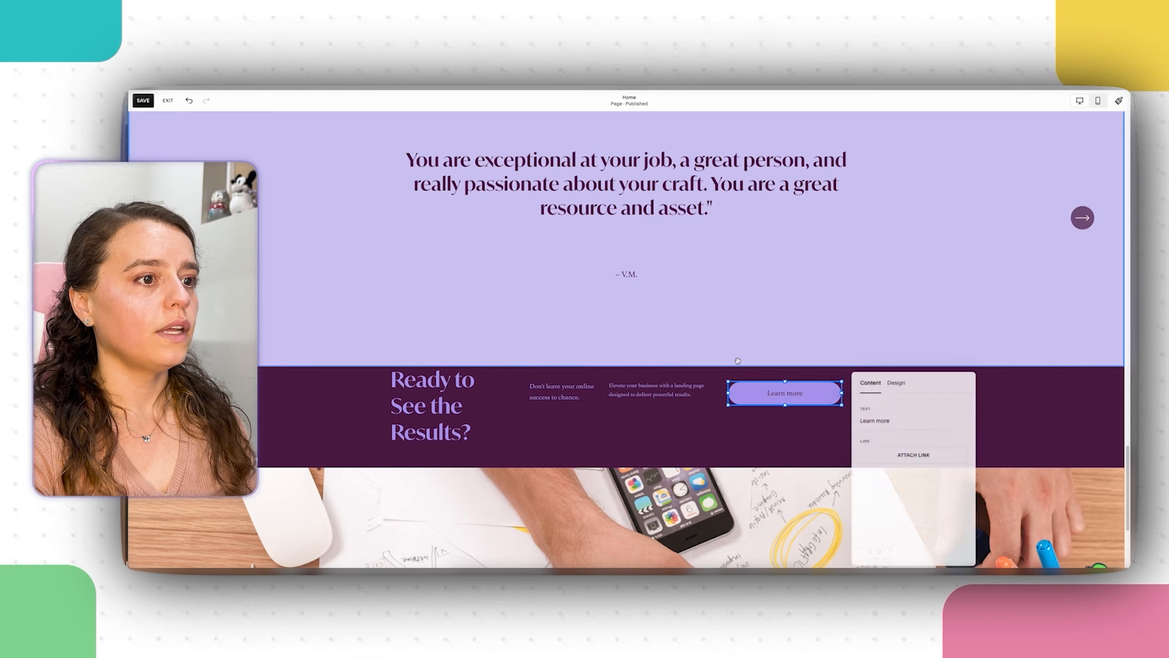
{"action": "left_click", "coordinate": [893, 383]}
{"action": "left_click", "coordinate": [866, 381]}
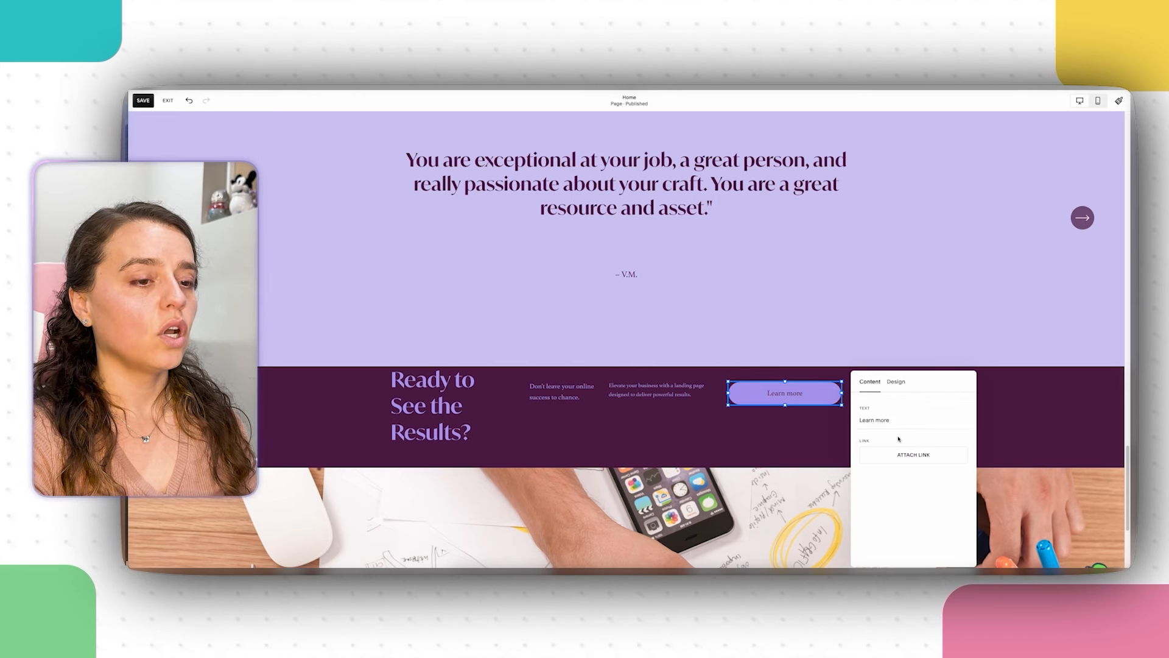
{"action": "left_click", "coordinate": [914, 455]}
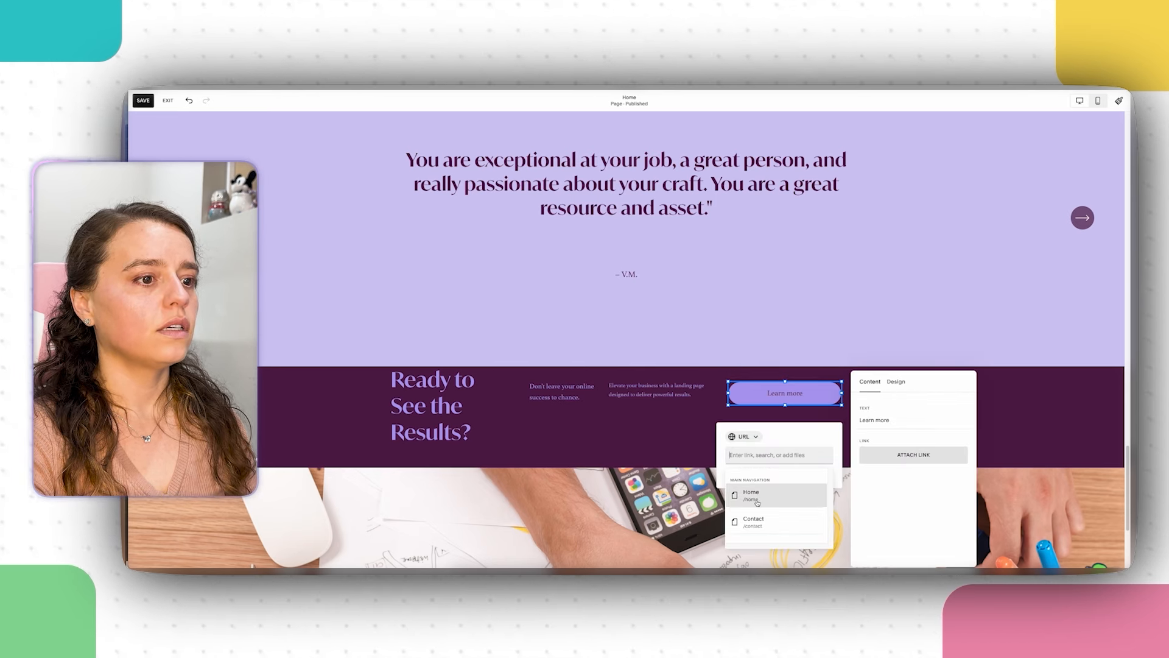
{"action": "left_click", "coordinate": [758, 528]}
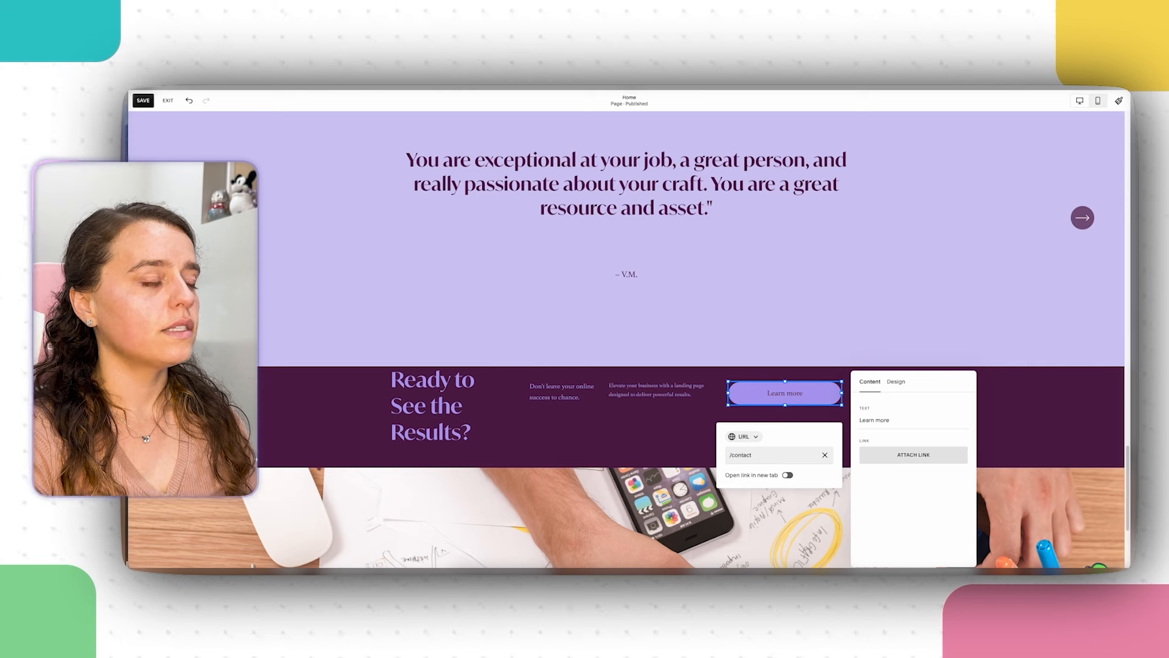
{"action": "left_click", "coordinate": [742, 261]}
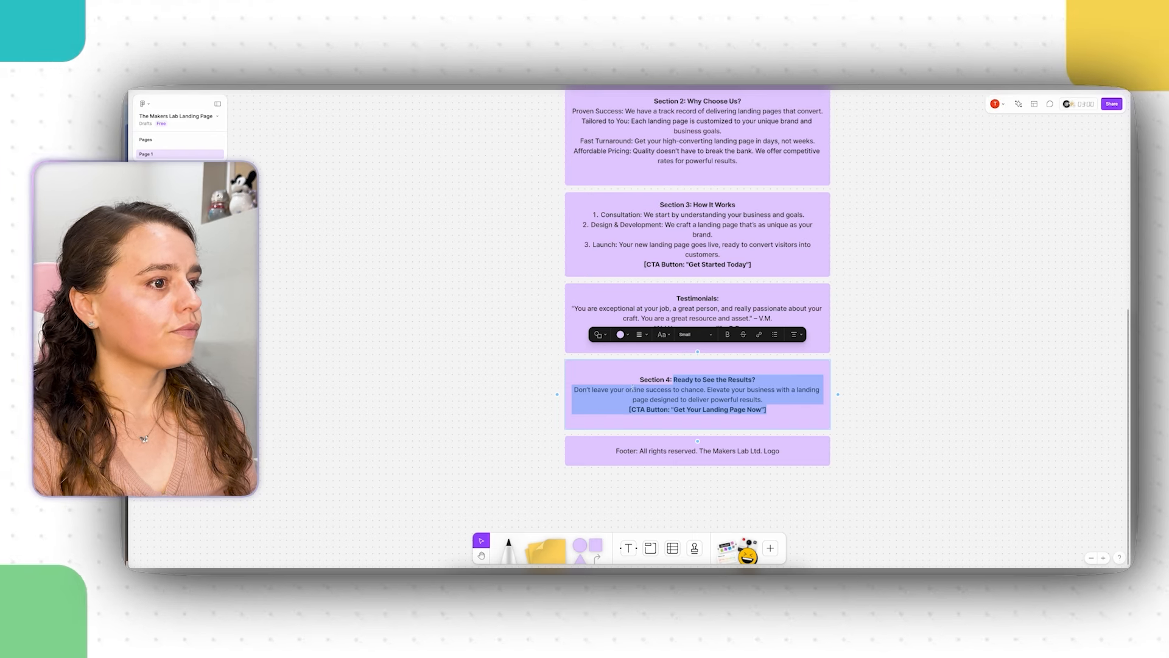
Step: Copy the 'Get Your Landing Page Now' wording from the Section 4 sticky on the FigJam board
{"action": "left_click", "coordinate": [700, 410]}
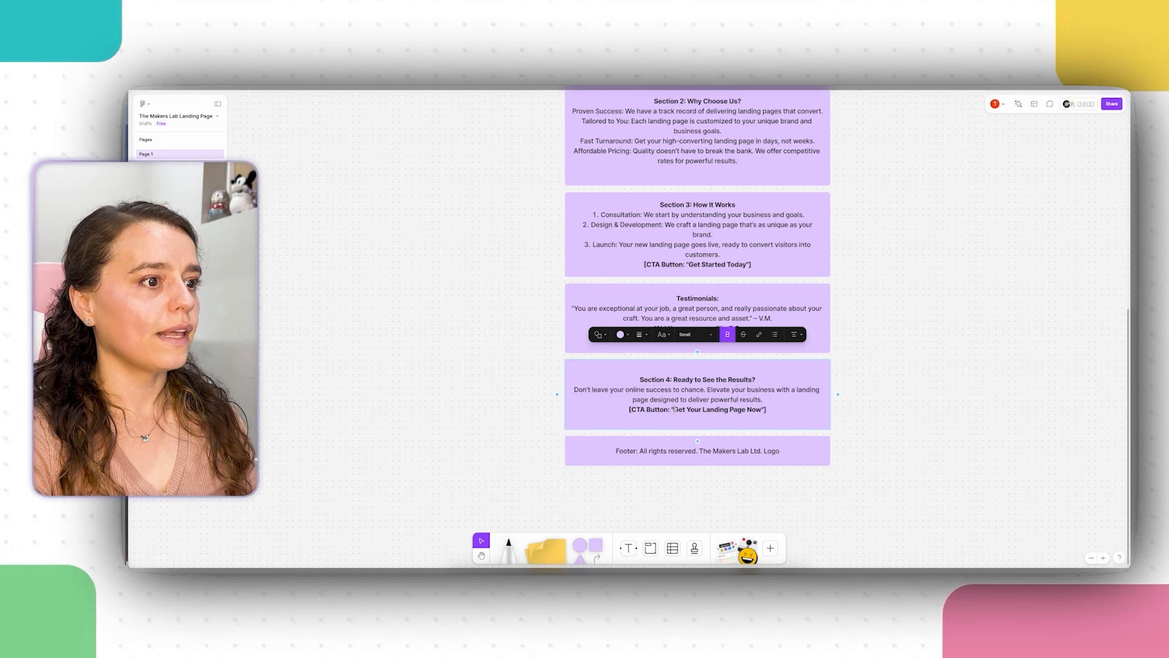
{"action": "left_click_drag", "start_coordinate": [673, 409], "coordinate": [764, 410]}
{"action": "right_click", "coordinate": [758, 410]}
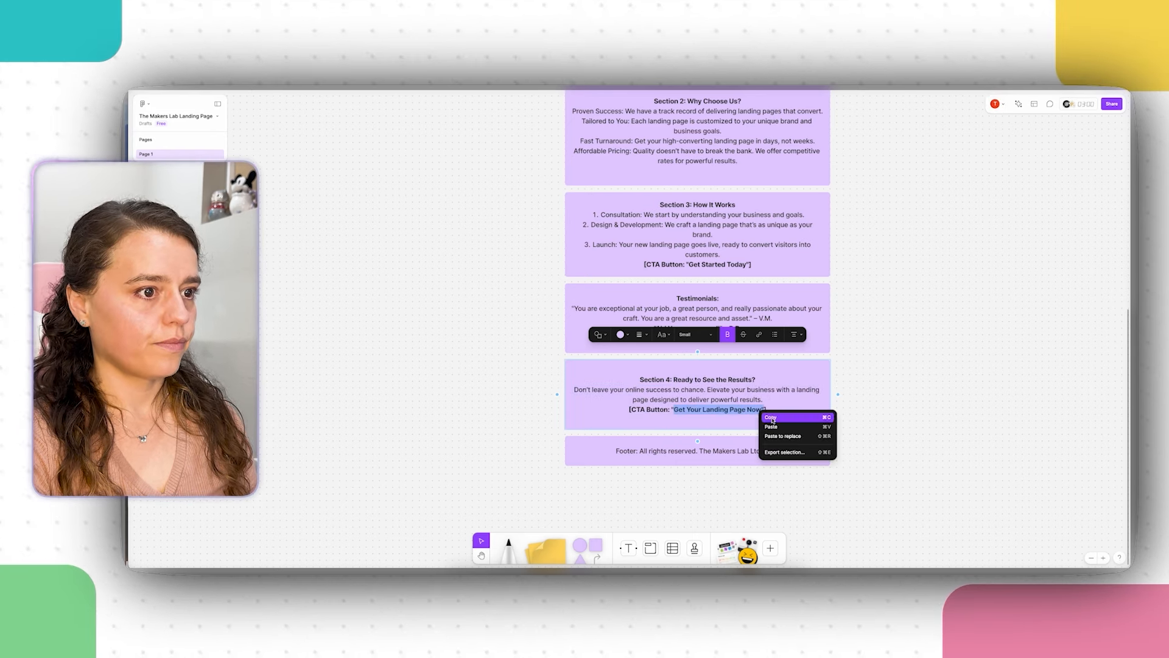
{"action": "left_click", "coordinate": [786, 418]}
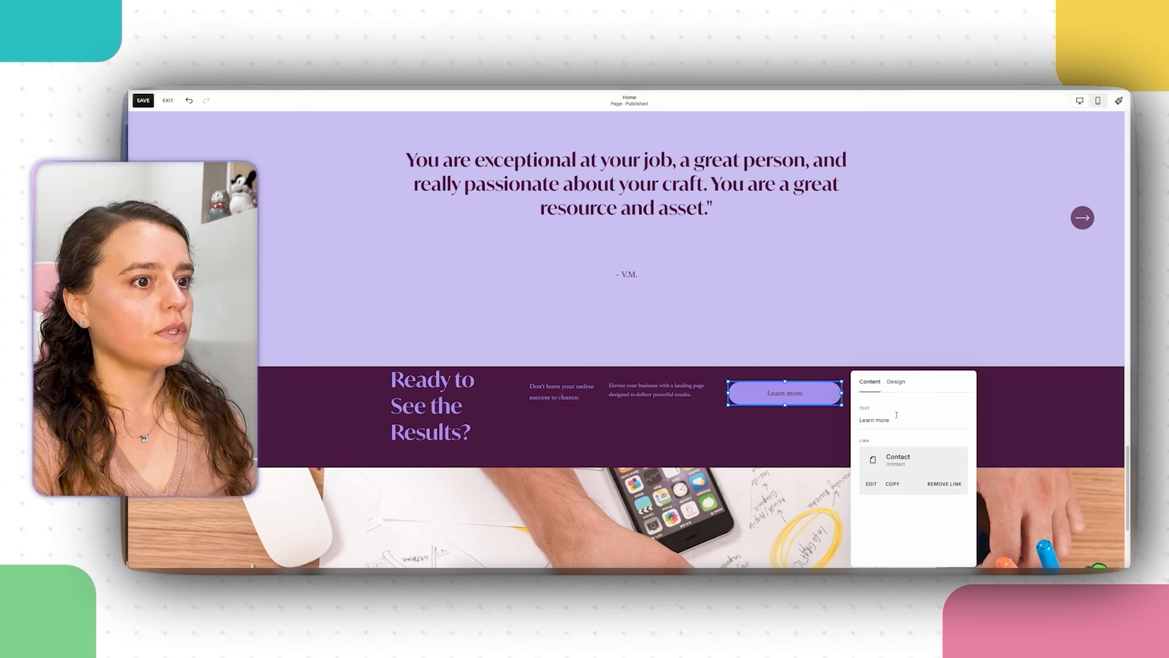
Step: Paste 'Get Your Landing Page Now' over the Learn more label, removing the stray quote
{"action": "right_click", "coordinate": [871, 420]}
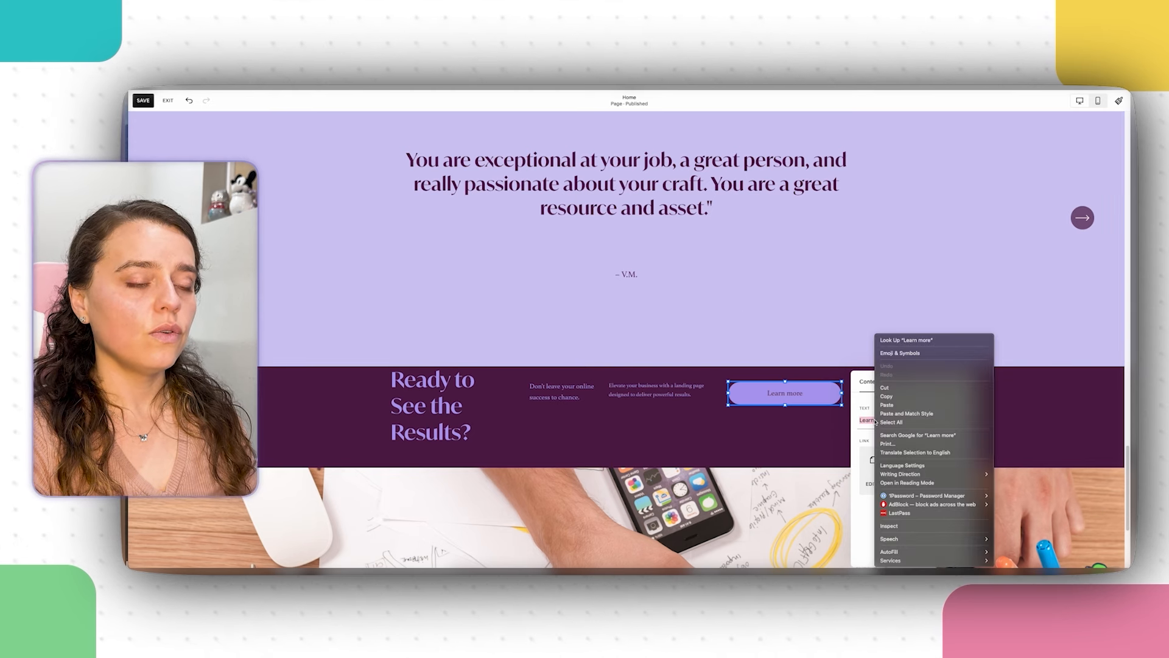
{"action": "left_click", "coordinate": [918, 405]}
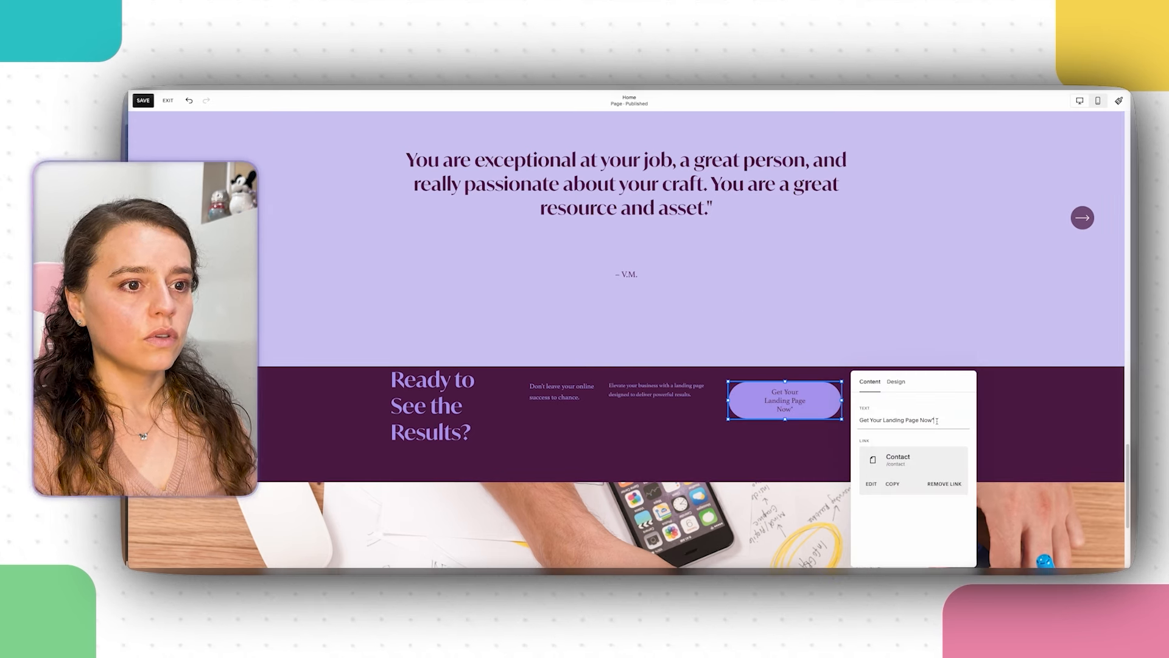
{"action": "key", "text": "BackSpace"}
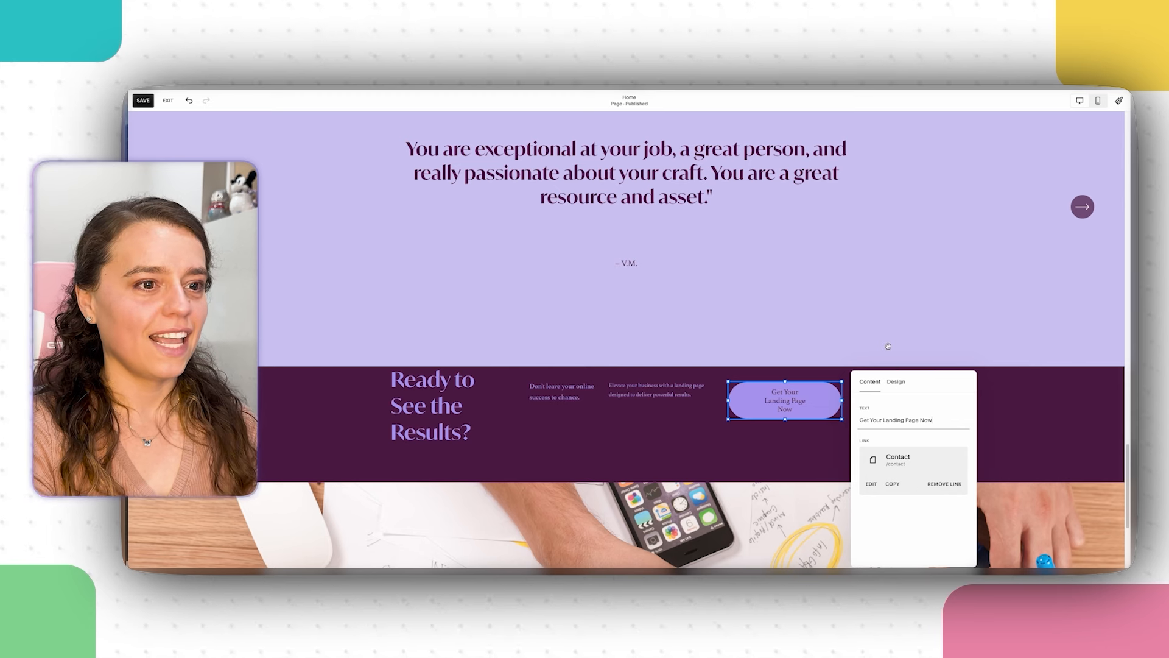
{"action": "left_click", "coordinate": [791, 393]}
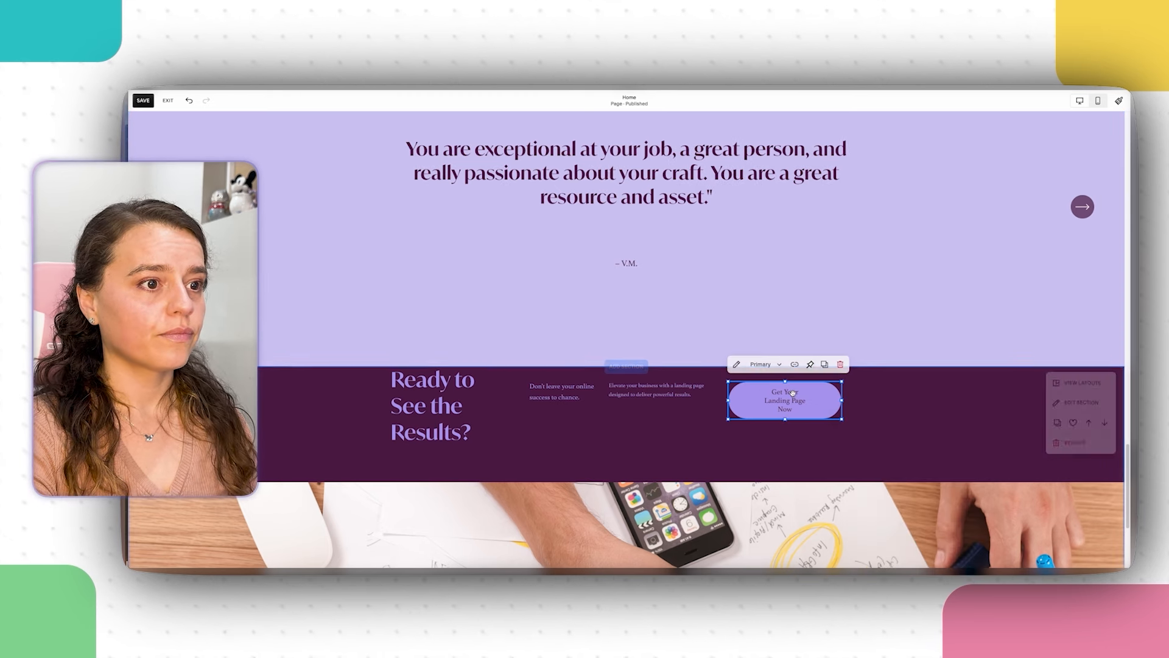
{"action": "left_click", "coordinate": [849, 399]}
Step: Shorten the button label to 'Get Yours Now' and nudge the button's placement
{"action": "left_click", "coordinate": [735, 404]}
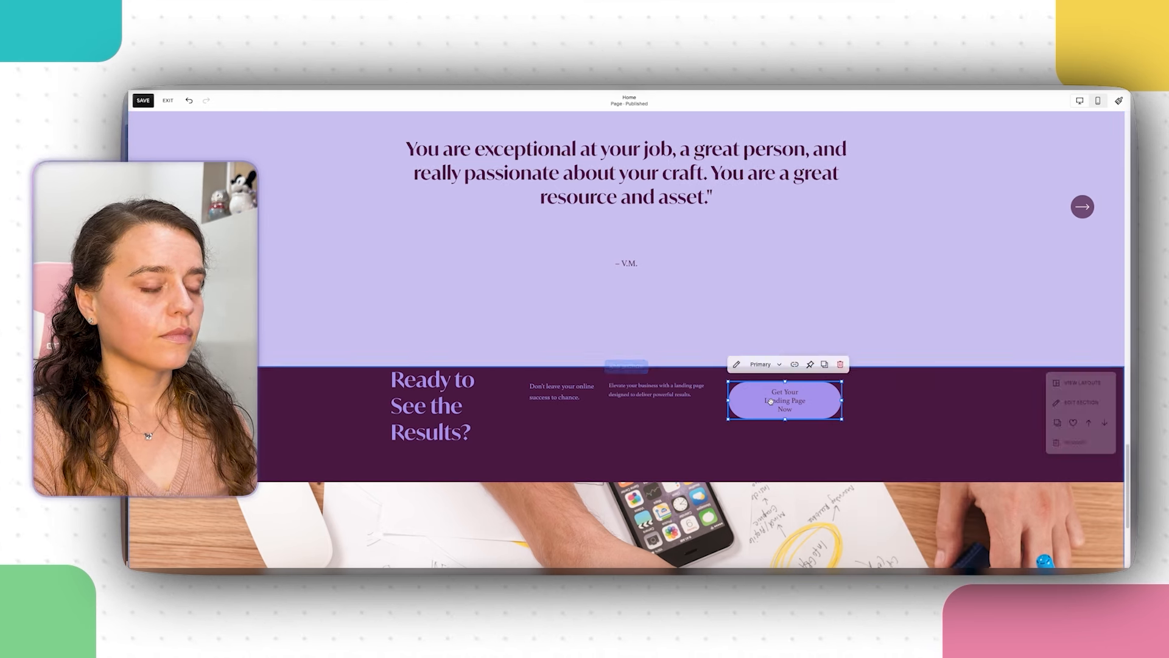
{"action": "left_click", "coordinate": [735, 403]}
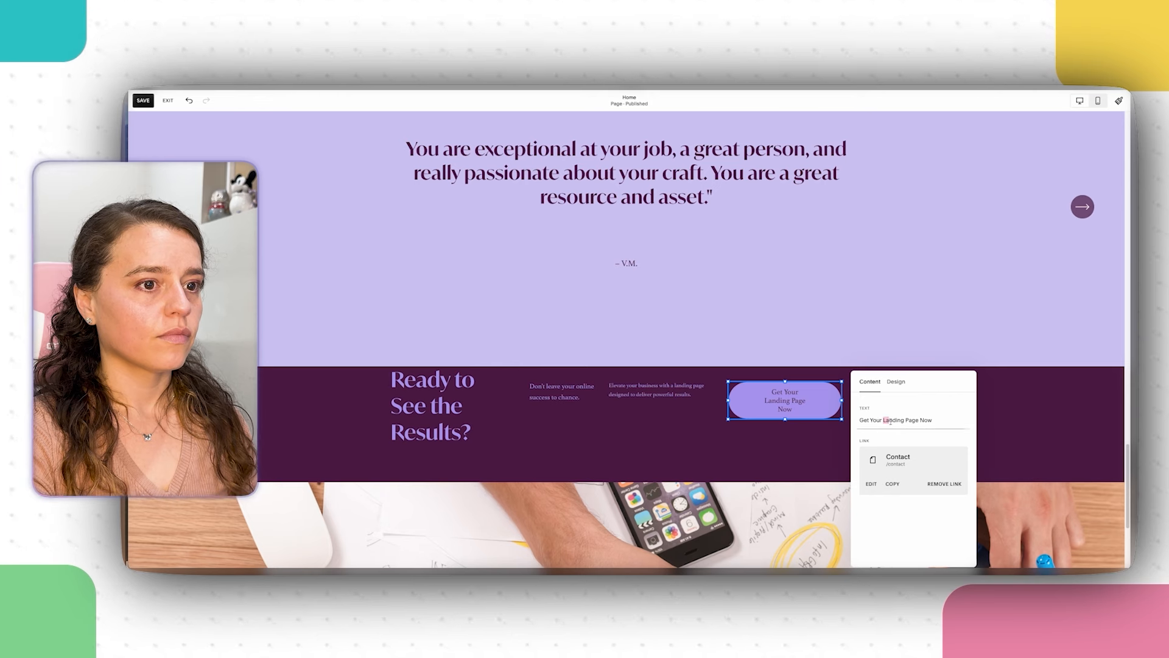
{"action": "left_click_drag", "start_coordinate": [891, 420], "coordinate": [917, 421]}
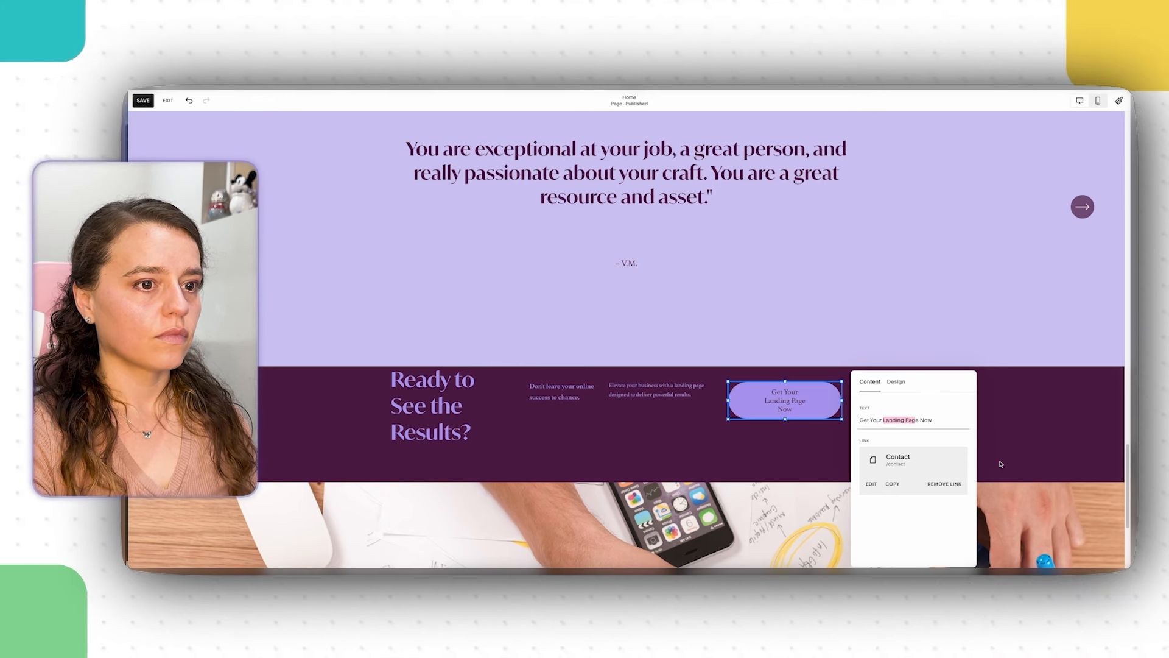
{"action": "type", "text": "s"}
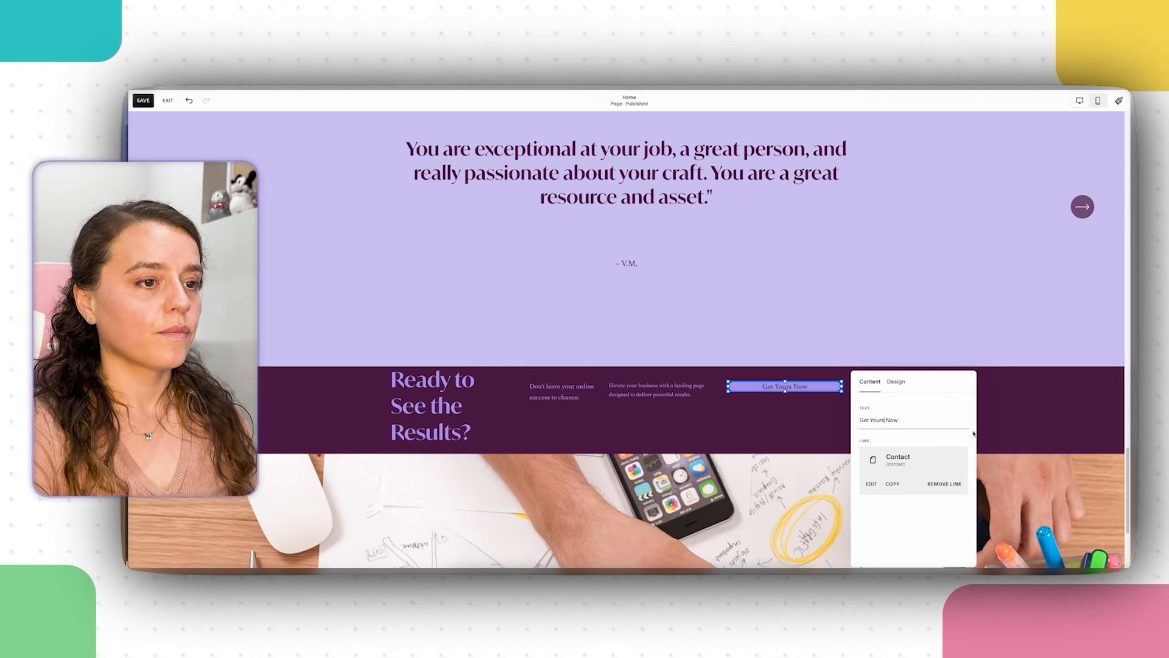
{"action": "left_click", "coordinate": [810, 406]}
{"action": "left_click_drag", "start_coordinate": [787, 393], "coordinate": [792, 421]}
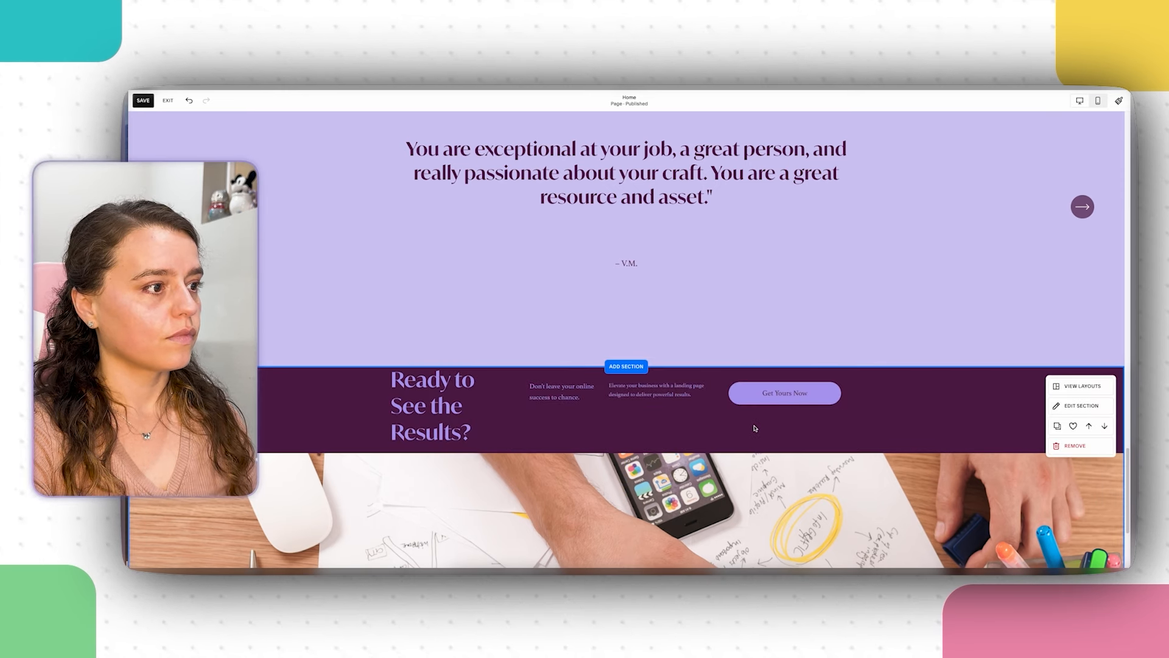
Step: Widen the Ready to See the Results? heading block so it wraps onto two lines
{"action": "left_click", "coordinate": [426, 405]}
{"action": "left_click_drag", "start_coordinate": [392, 409], "coordinate": [358, 410]}
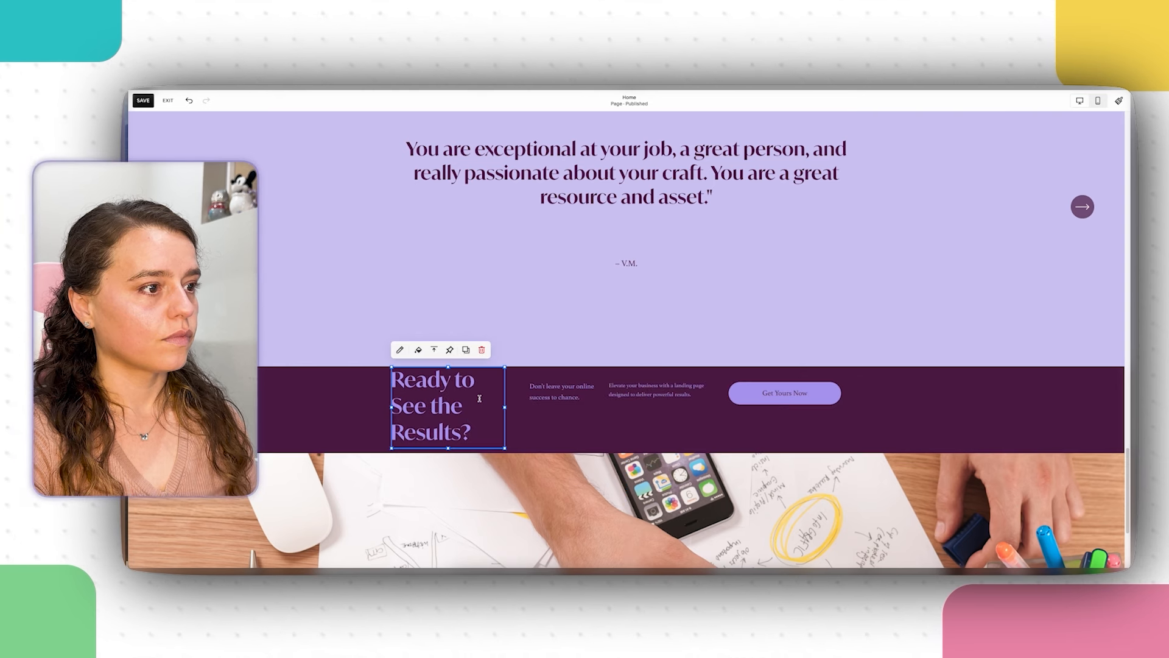
{"action": "left_click_drag", "start_coordinate": [505, 407], "coordinate": [524, 409]}
{"action": "left_click", "coordinate": [606, 431]}
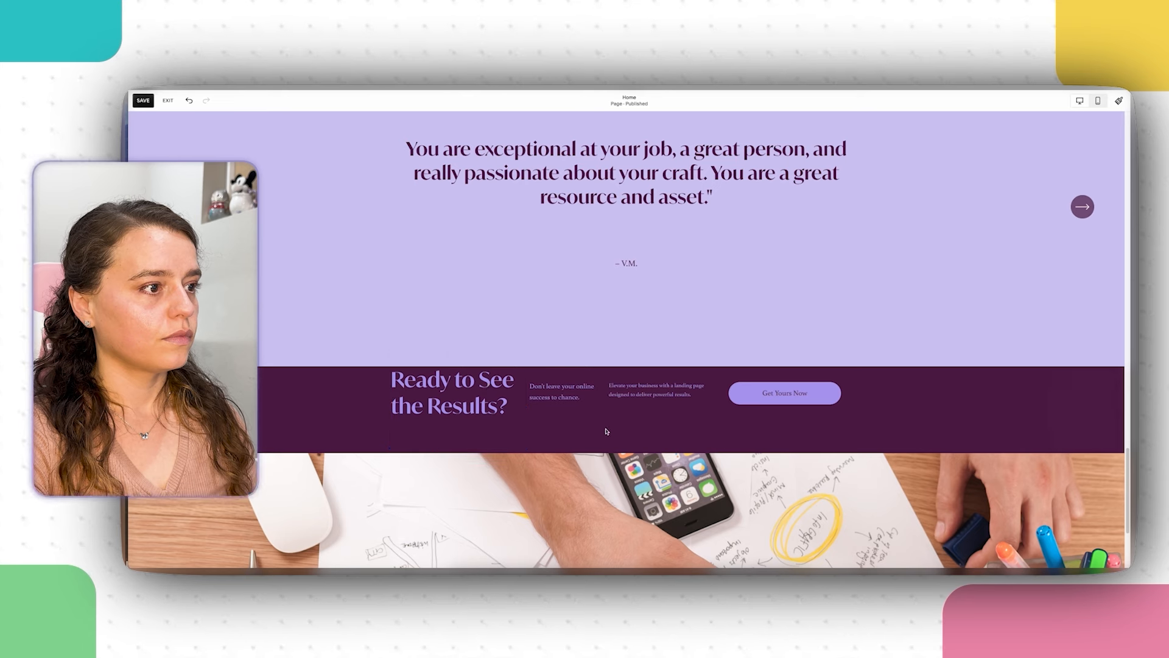
{"action": "left_click", "coordinate": [458, 400]}
{"action": "left_click", "coordinate": [478, 403]}
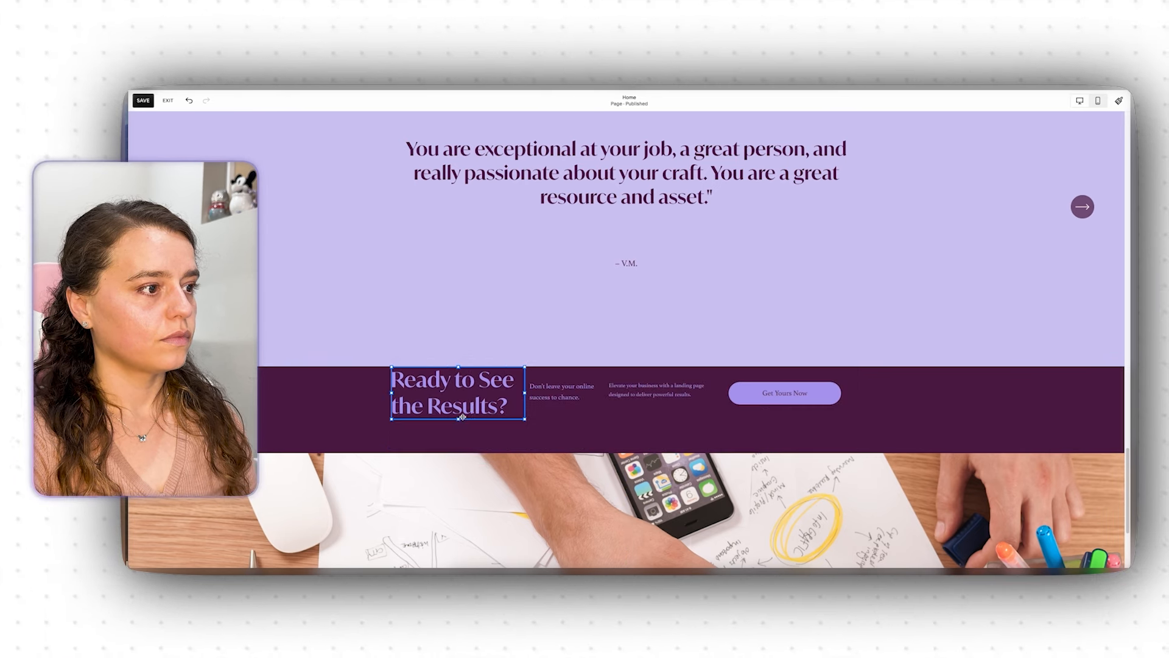
{"action": "key", "text": "Escape"}
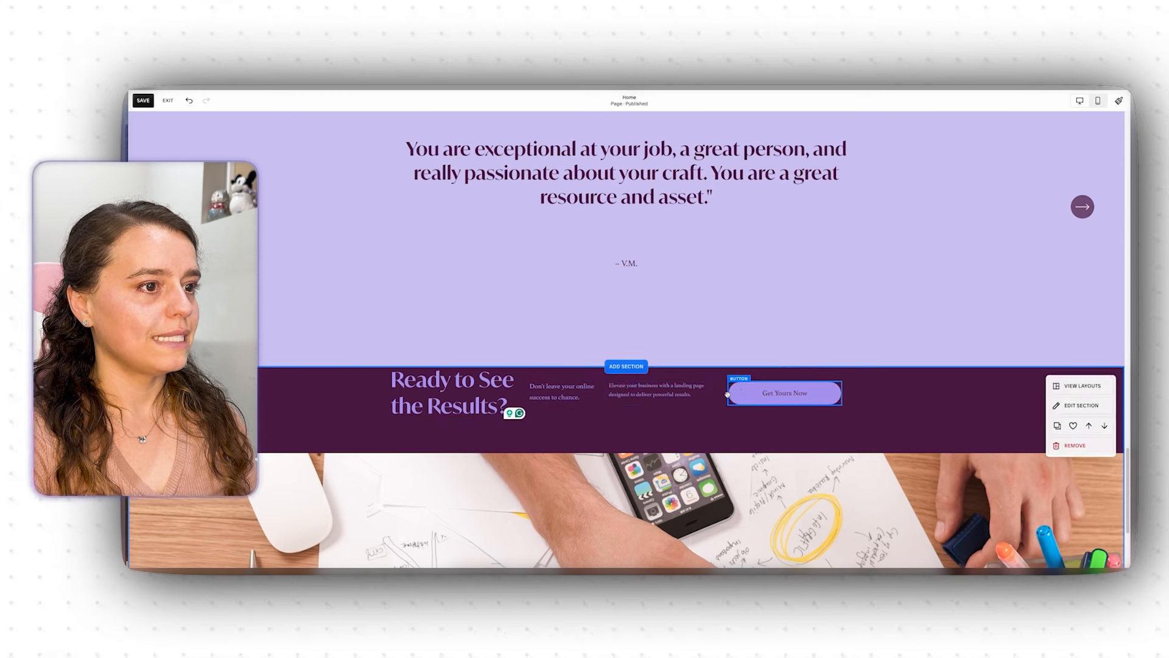
Step: Move the heading, both text blocks and the Get Yours Now button slightly lower together
{"action": "left_click", "coordinate": [573, 397], "text": "shift"}
{"action": "left_click", "coordinate": [490, 393], "text": "shift"}
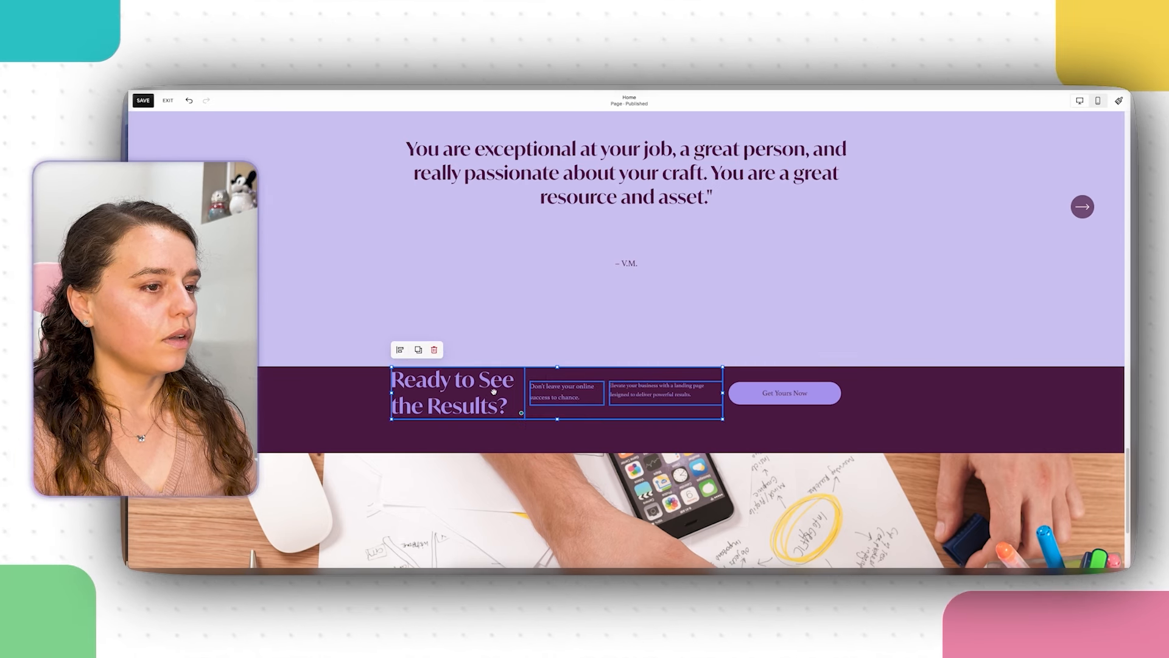
{"action": "left_click", "coordinate": [768, 394], "text": "shift"}
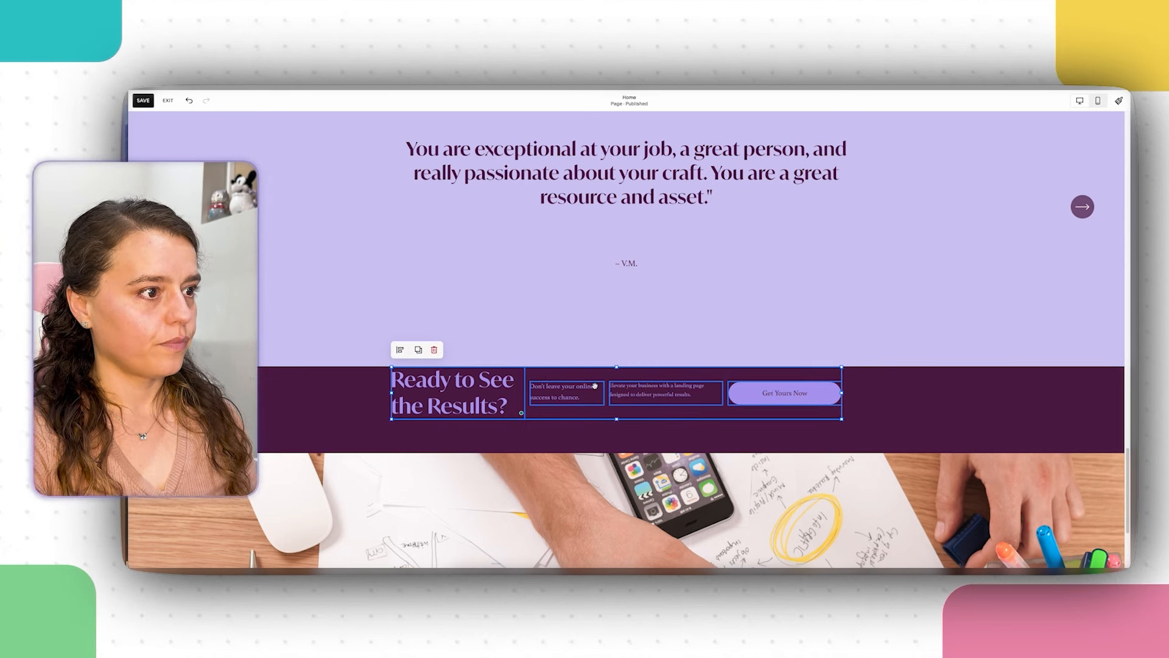
{"action": "left_click_drag", "start_coordinate": [595, 385], "coordinate": [595, 400]}
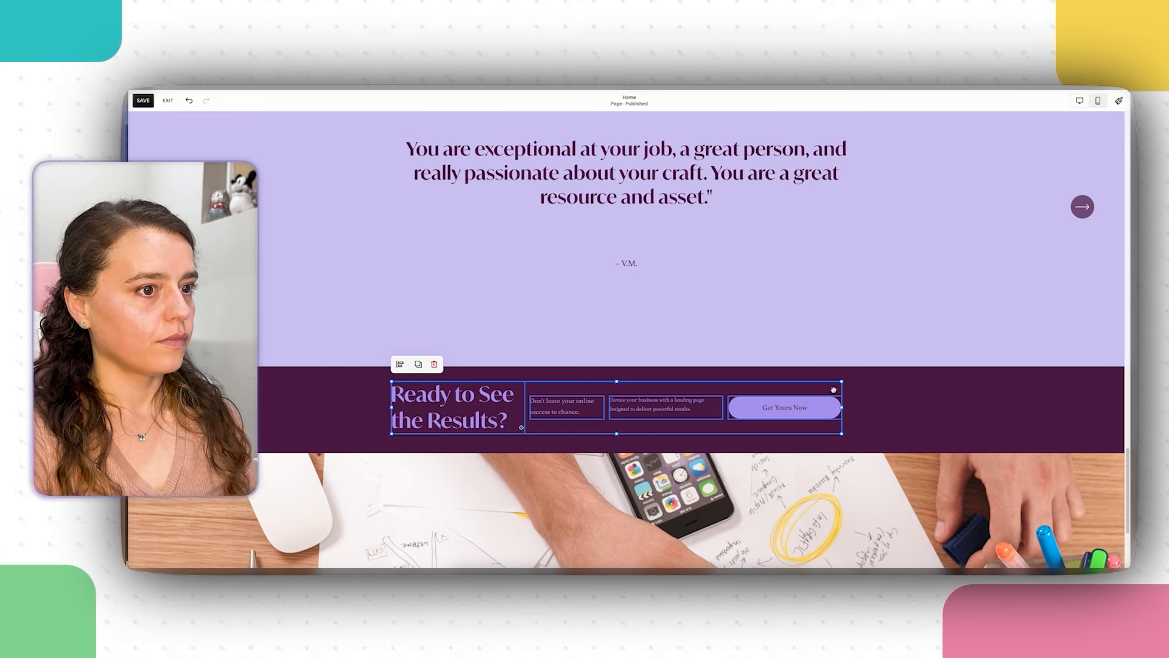
{"action": "left_click", "coordinate": [907, 402]}
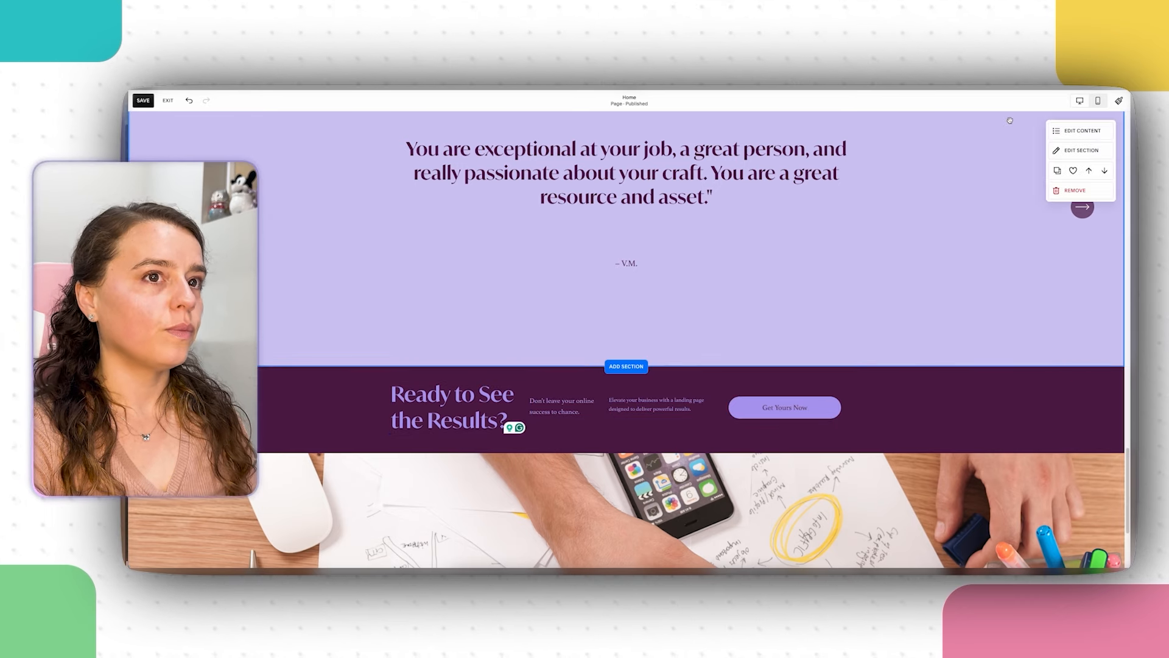
Step: Review the Home page in mobile view, then save the page edits
{"action": "left_click", "coordinate": [1099, 104]}
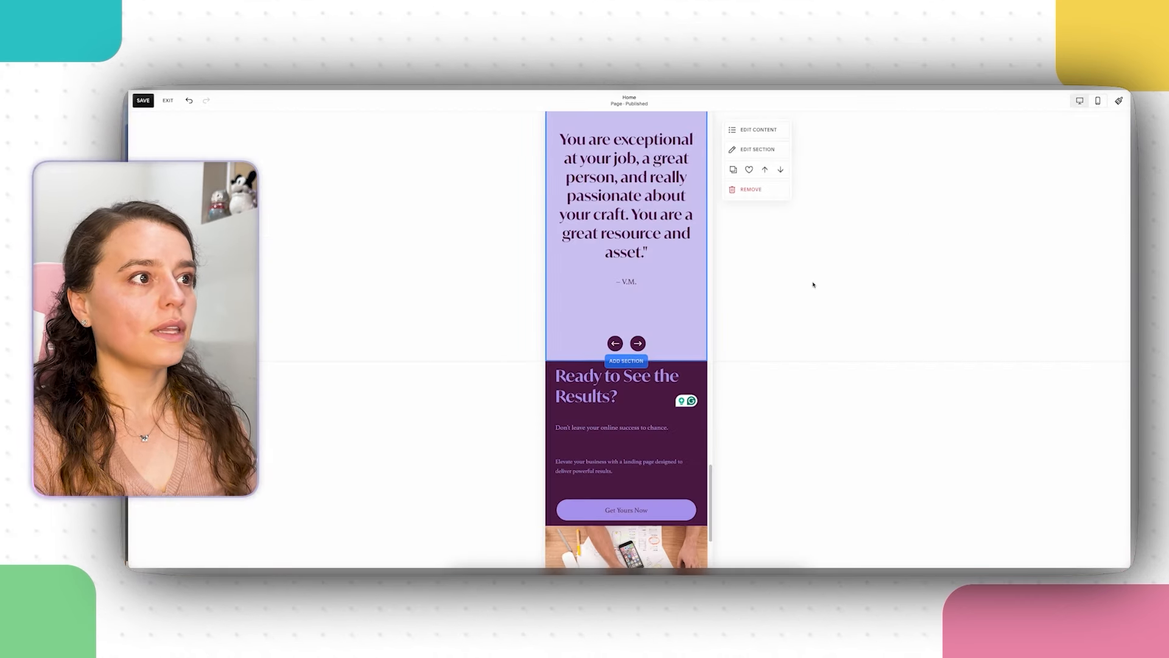
{"action": "scroll", "coordinate": [773, 466], "scroll_direction": "down", "scroll_amount": 3}
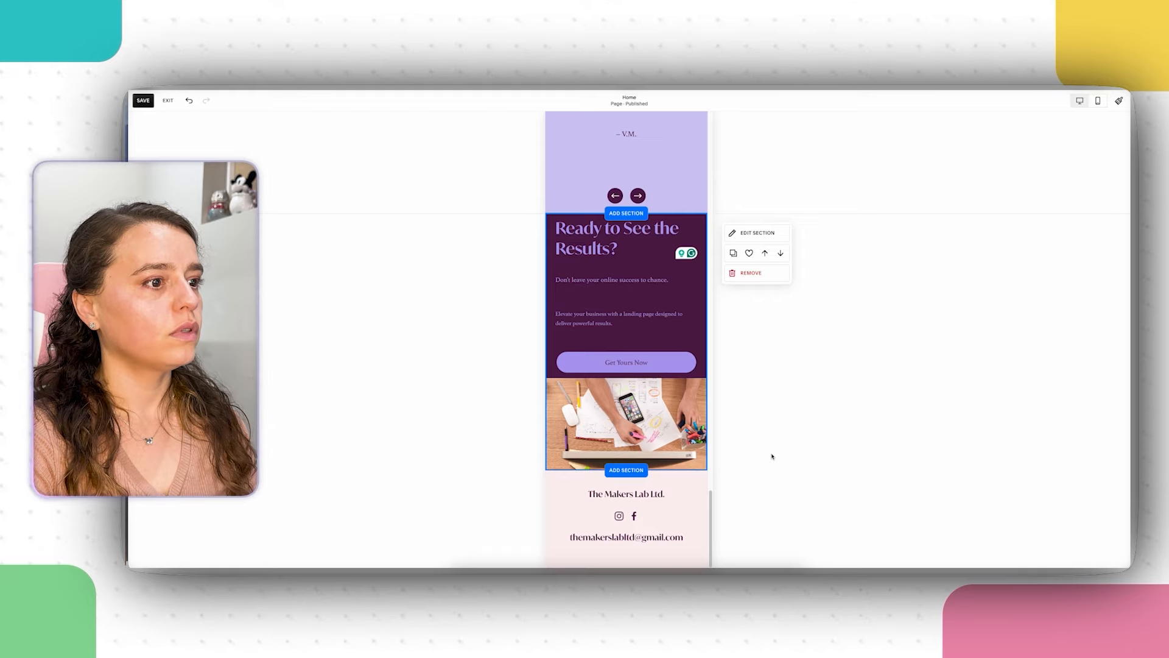
{"action": "scroll", "coordinate": [772, 457], "scroll_direction": "up", "scroll_amount": 5}
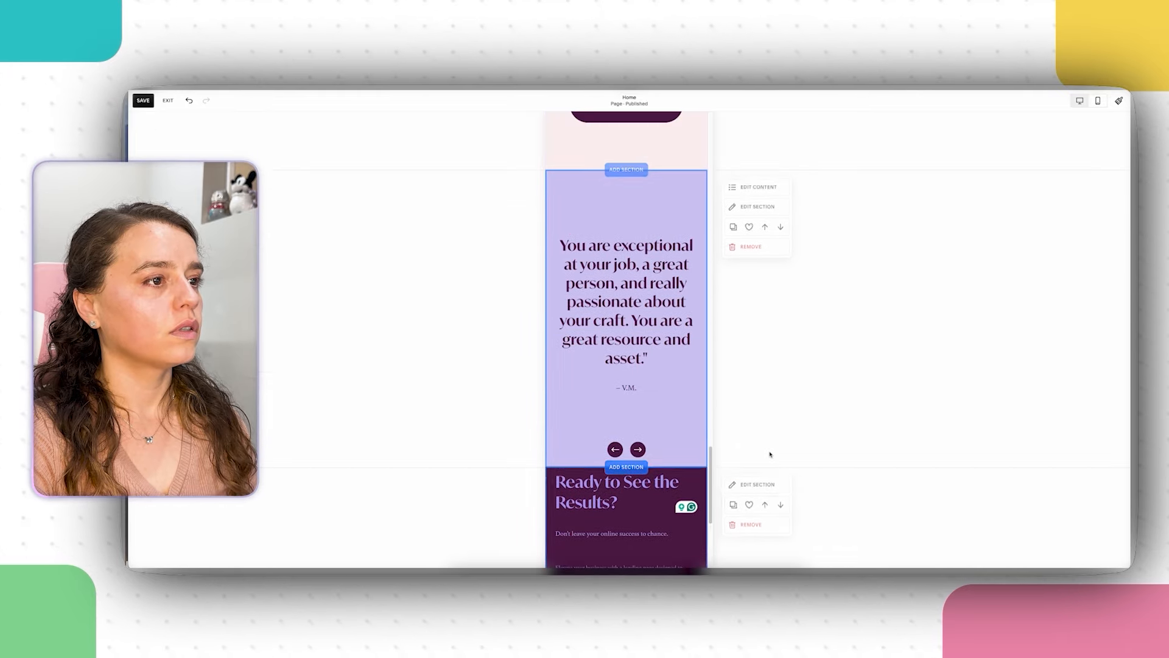
{"action": "scroll", "coordinate": [786, 451], "scroll_direction": "up", "scroll_amount": 15}
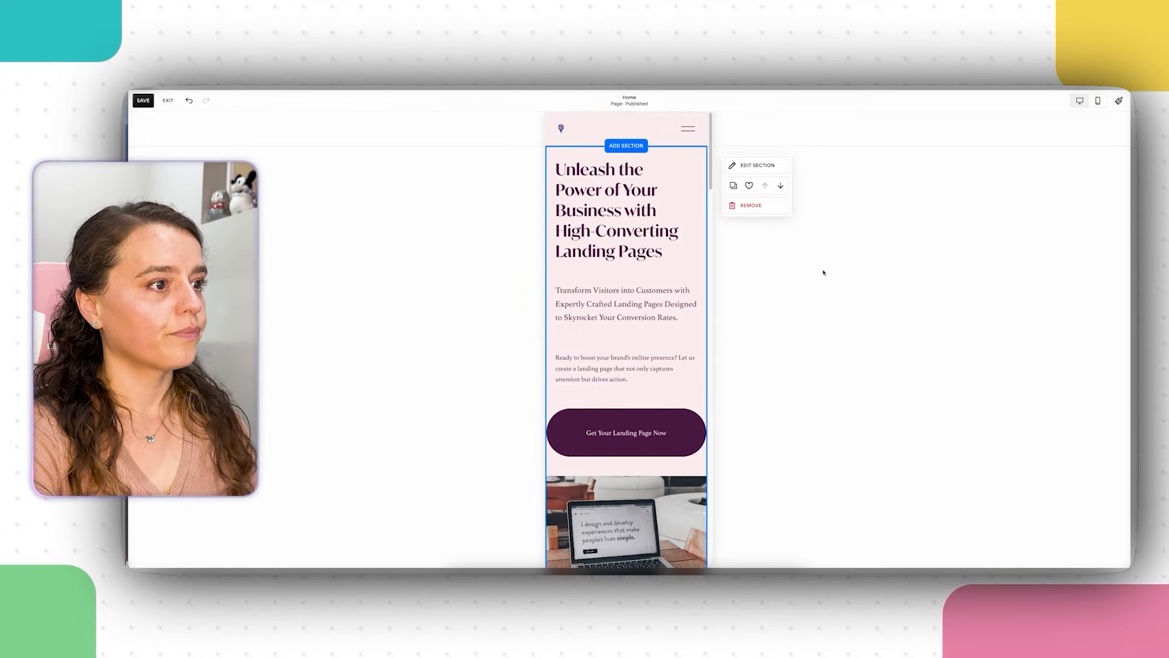
{"action": "scroll", "coordinate": [823, 273], "scroll_direction": "down", "scroll_amount": 6}
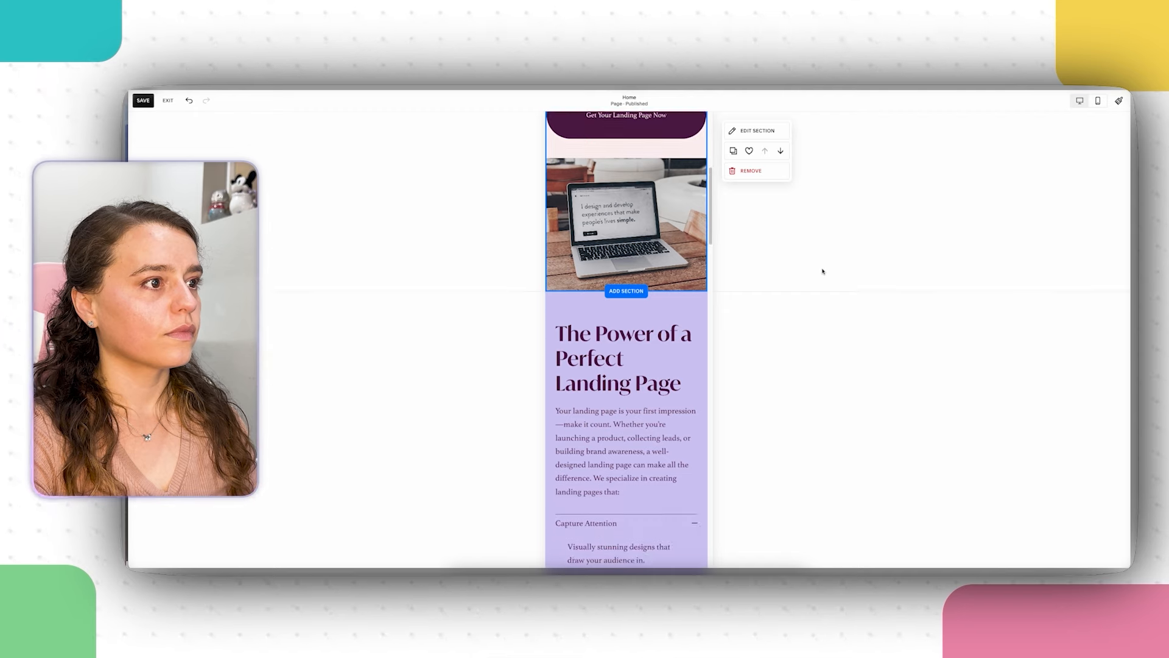
{"action": "scroll", "coordinate": [822, 271], "scroll_direction": "down", "scroll_amount": 7}
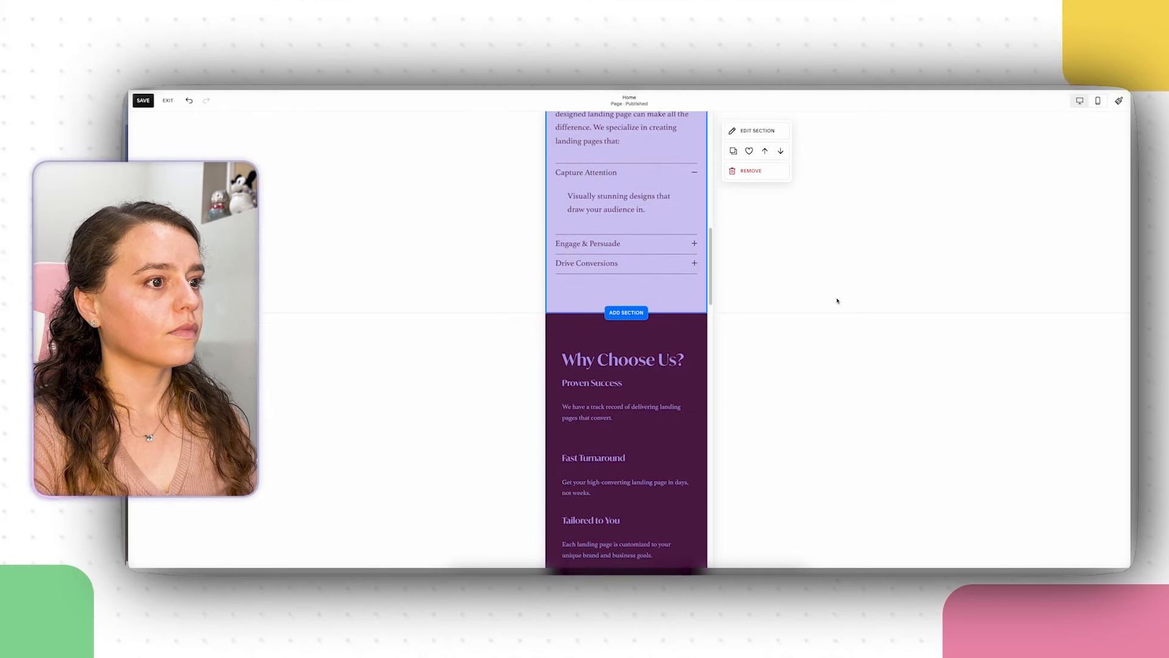
{"action": "scroll", "coordinate": [838, 301], "scroll_direction": "down", "scroll_amount": 12}
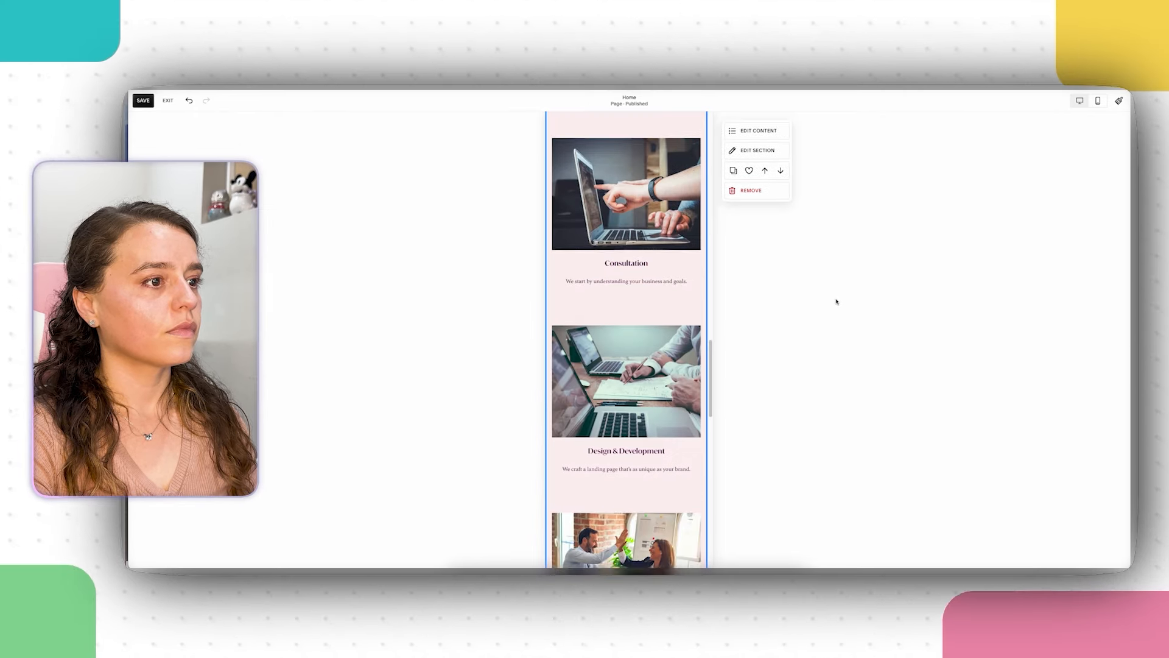
{"action": "scroll", "coordinate": [836, 302], "scroll_direction": "down", "scroll_amount": 17}
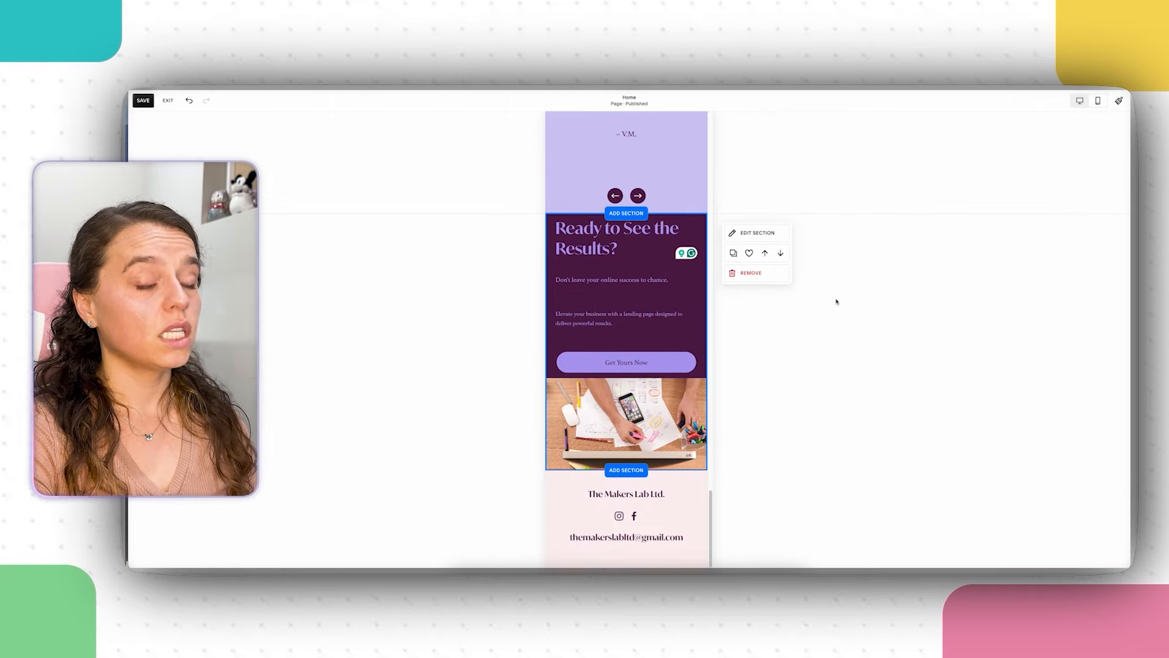
{"action": "left_click", "coordinate": [147, 101]}
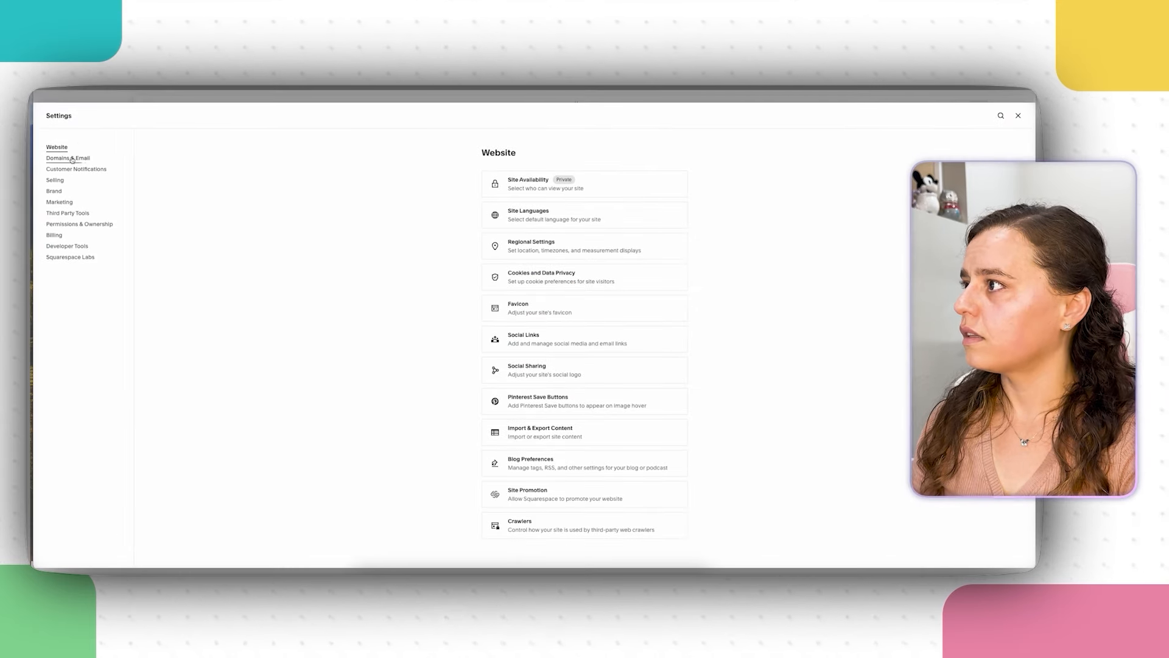
Step: Under Domains, enter the owned domain themakerslab.co and choose to connect it rather than transfer
{"action": "left_click", "coordinate": [72, 159]}
{"action": "left_click", "coordinate": [542, 187]}
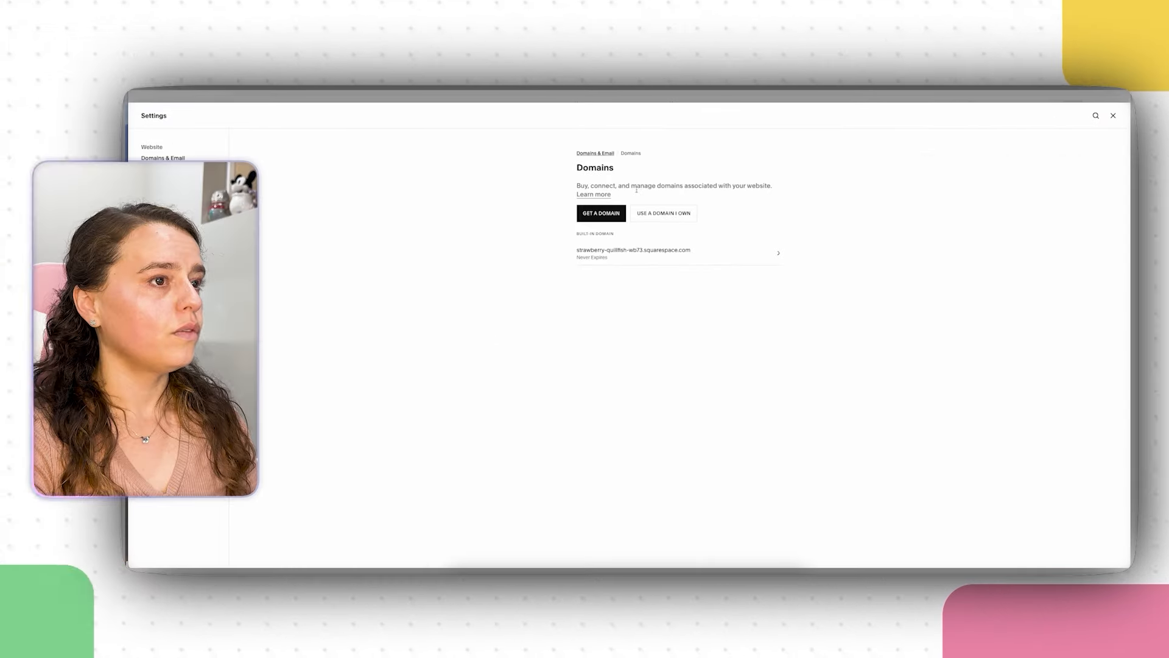
{"action": "left_click", "coordinate": [664, 213]}
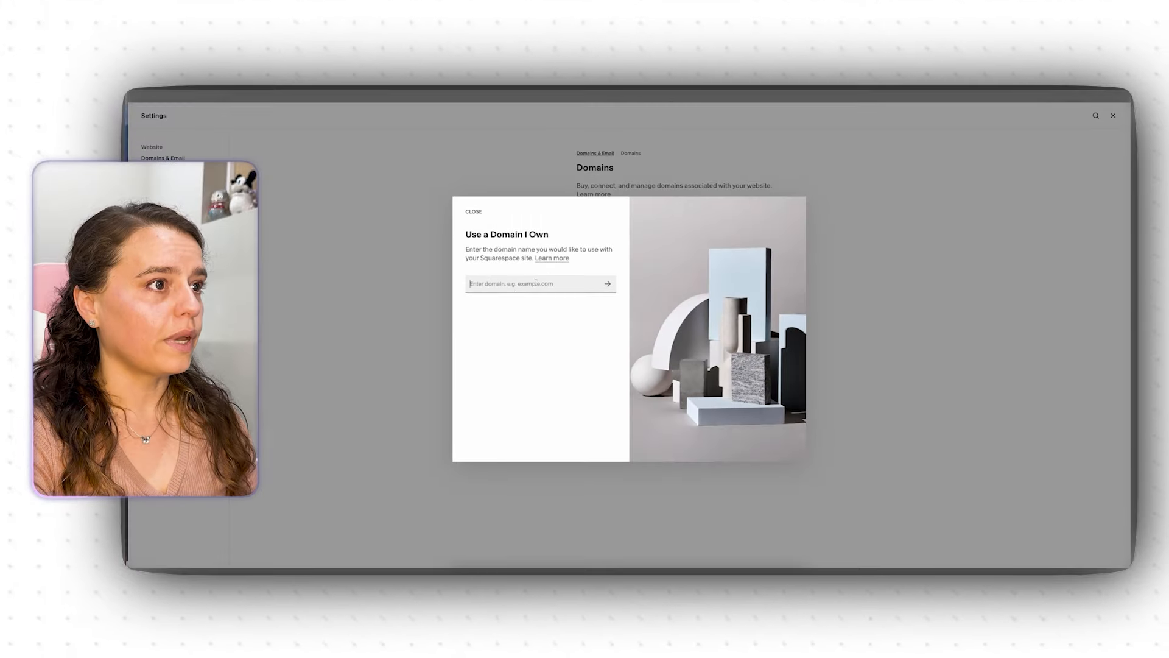
{"action": "type", "text": "the"}
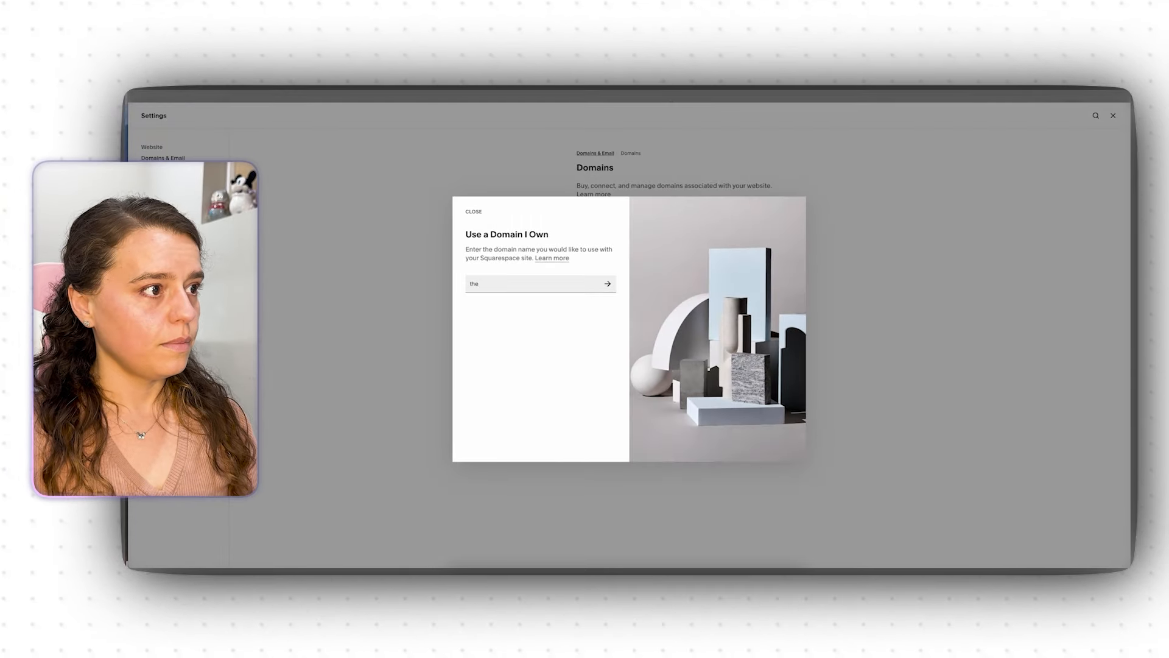
{"action": "type", "text": "makerslab.co"}
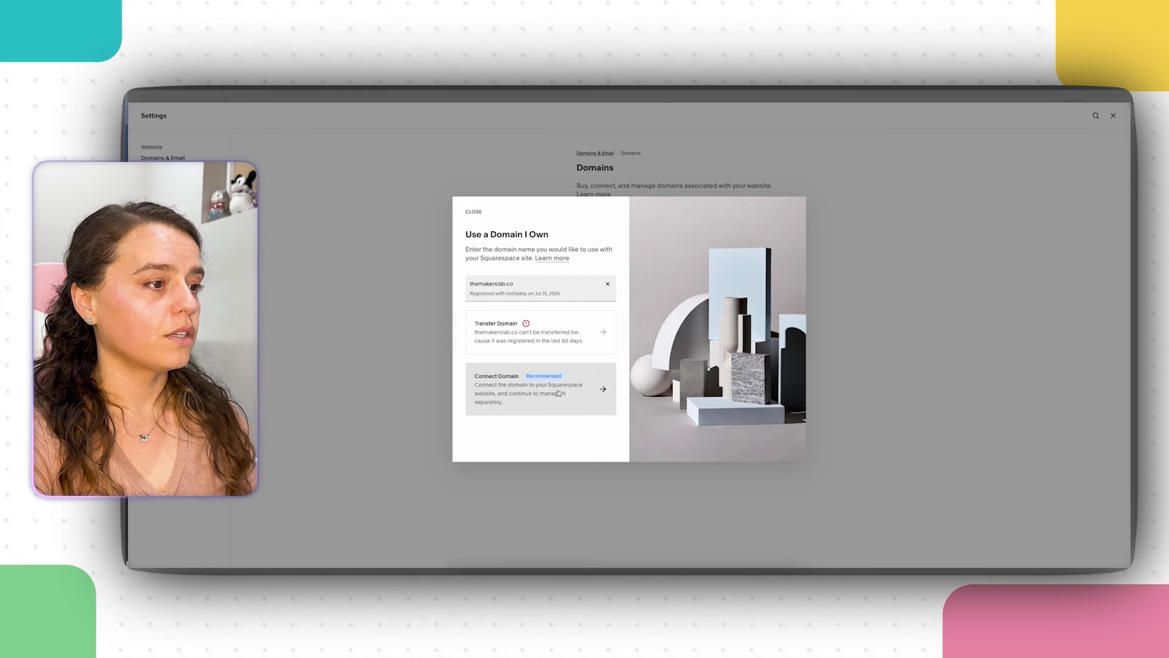
{"action": "left_click", "coordinate": [592, 394]}
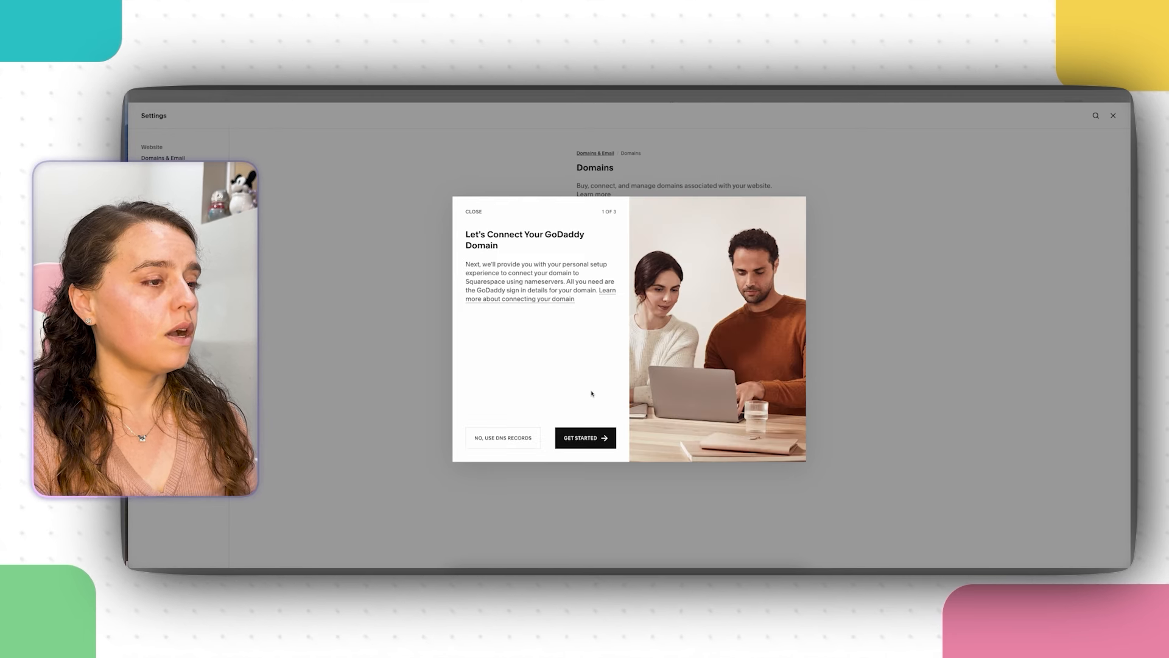
Step: Authorize the GoDaddy connection by signing in with Google and finish the setup
{"action": "left_click", "coordinate": [587, 436]}
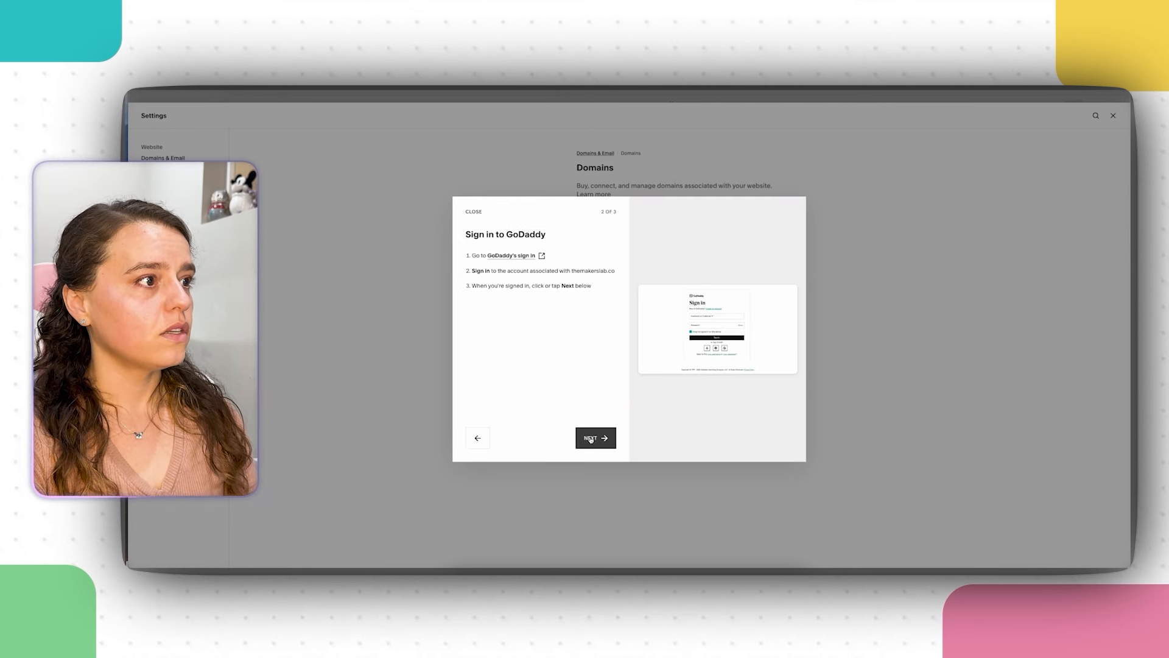
{"action": "left_click", "coordinate": [509, 256]}
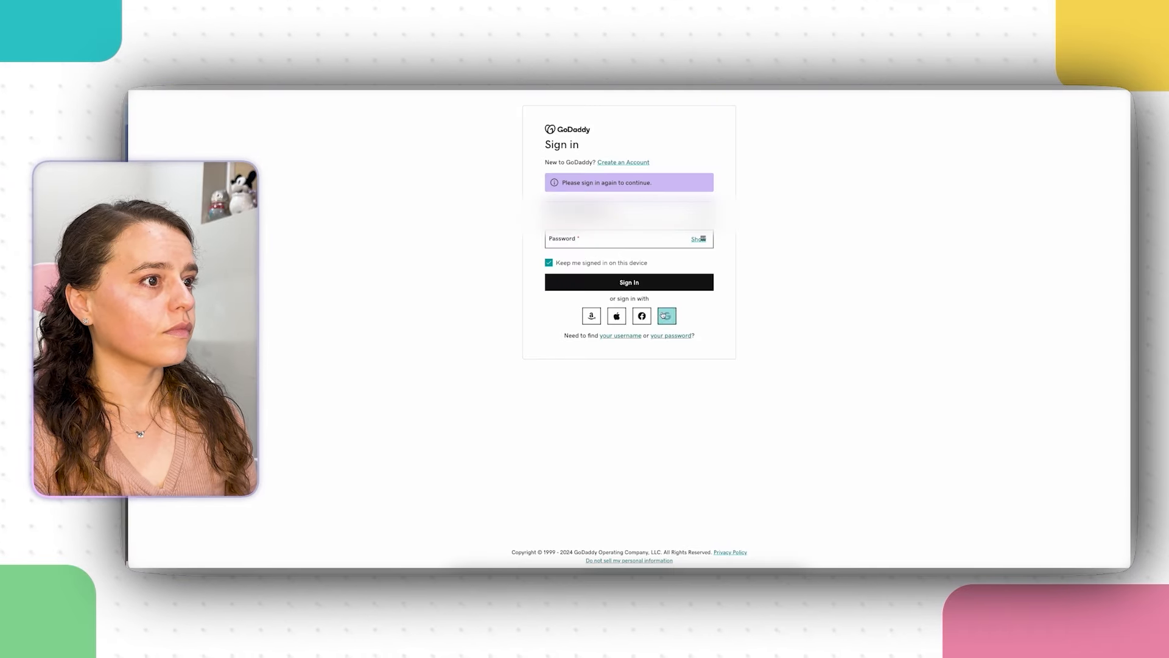
{"action": "left_click", "coordinate": [664, 315]}
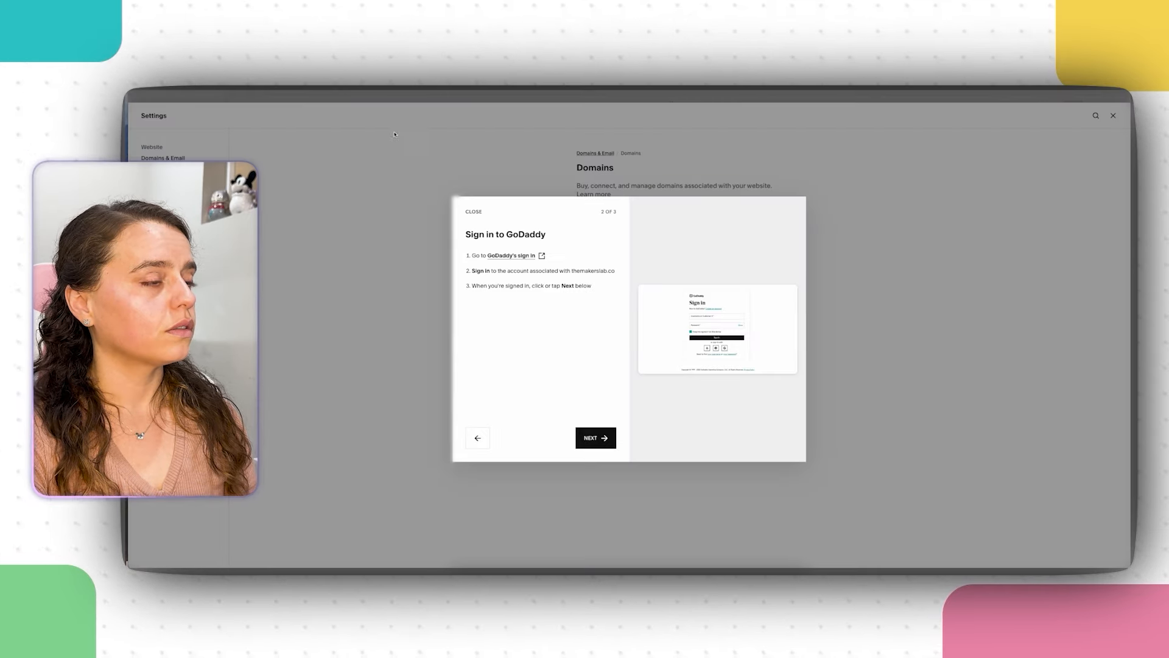
{"action": "left_click", "coordinate": [593, 437]}
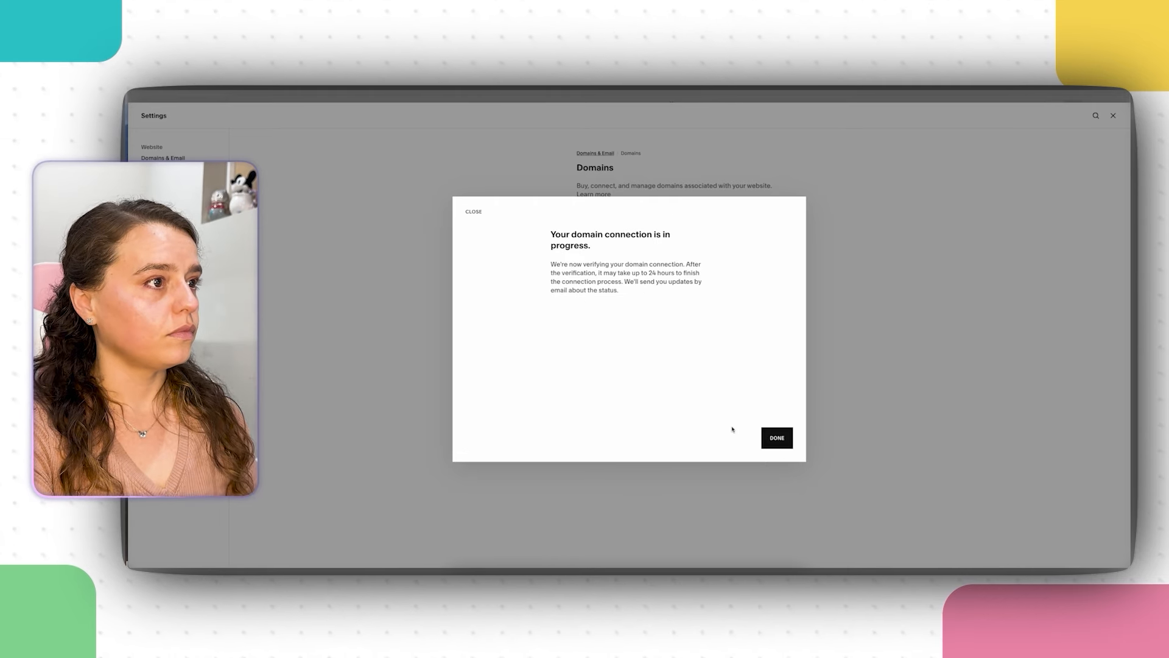
{"action": "left_click", "coordinate": [775, 438]}
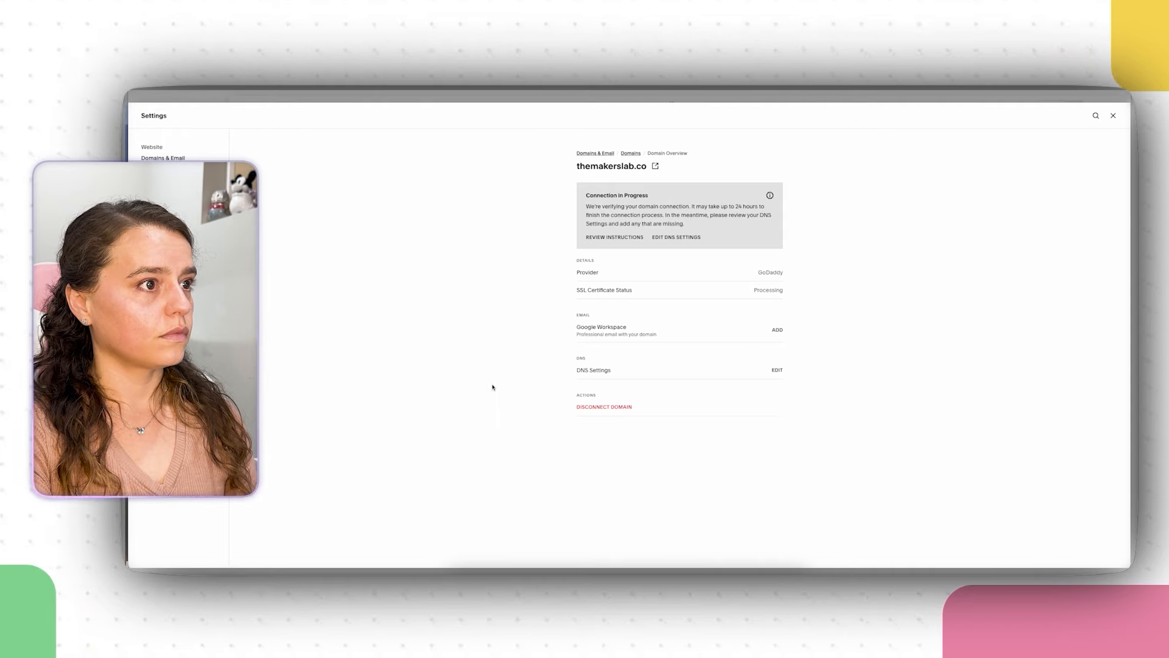
Step: Follow the Update Your Nameservers instructions through to GoDaddy's DNS Management for themakerslab.co
{"action": "left_click", "coordinate": [629, 239]}
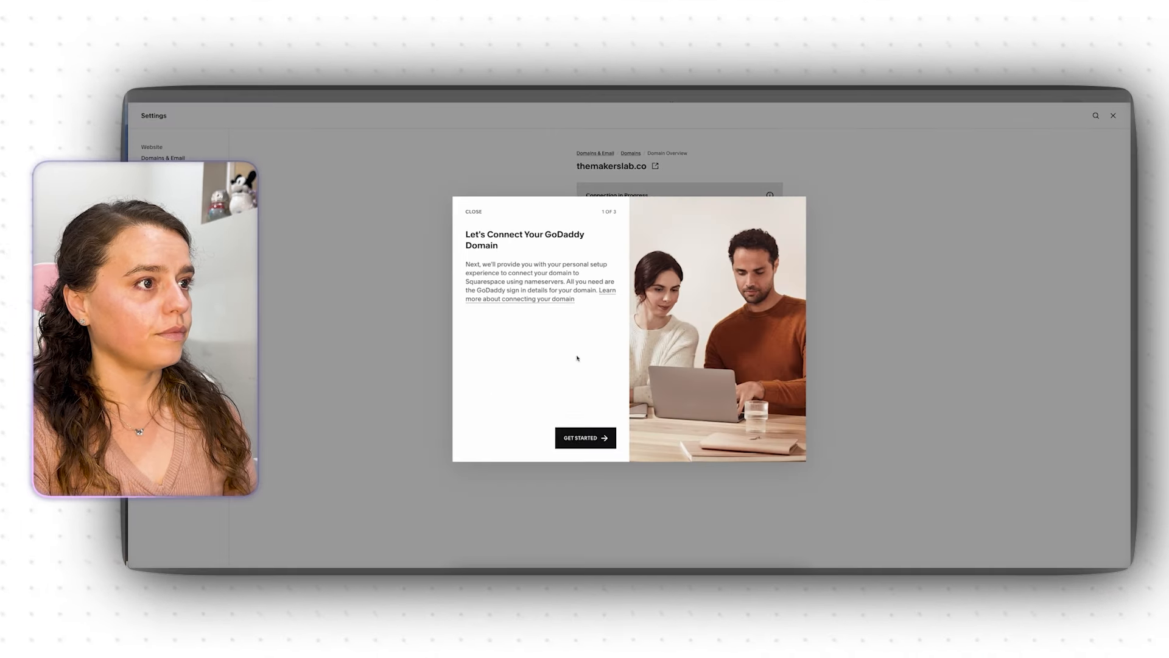
{"action": "left_click", "coordinate": [586, 439]}
{"action": "left_click", "coordinate": [586, 440]}
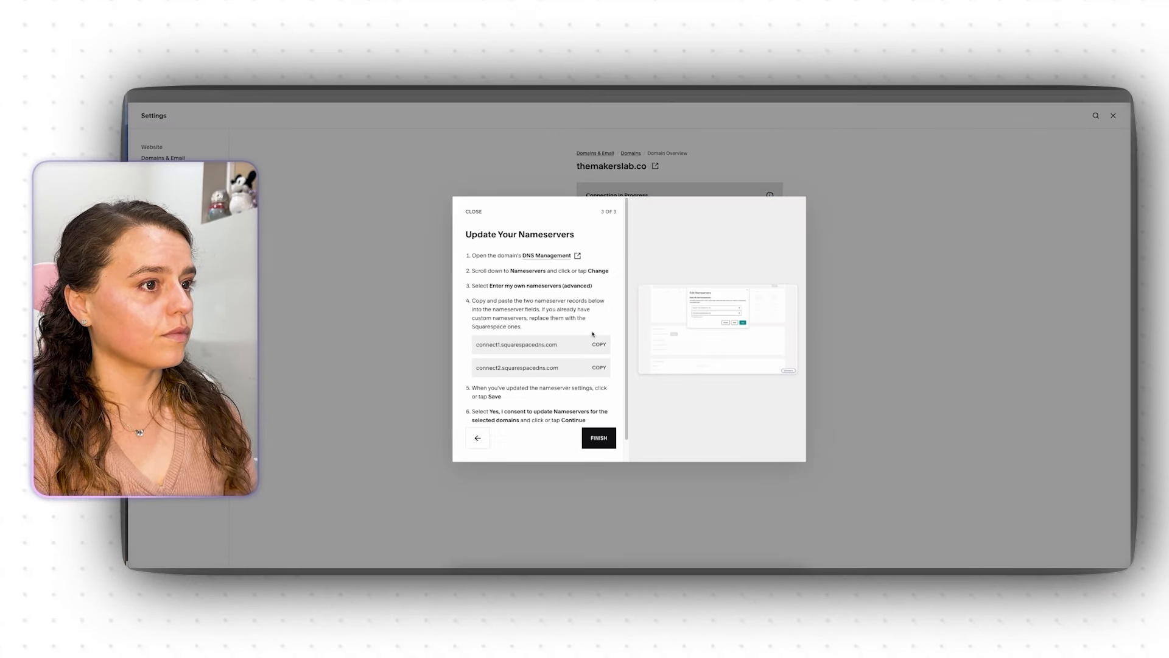
{"action": "left_click", "coordinate": [547, 256]}
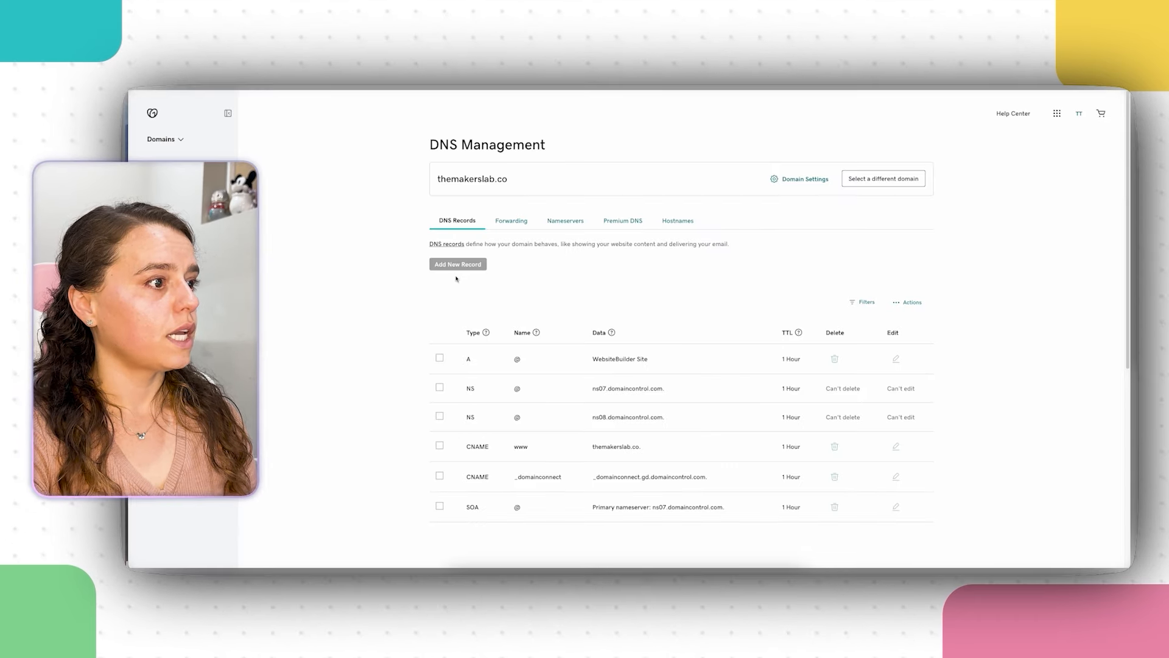
Step: Add connect1.squarespacedns.com and connect2.squarespacedns.com as nameservers for themakerslab.co and save
{"action": "left_click", "coordinate": [566, 223]}
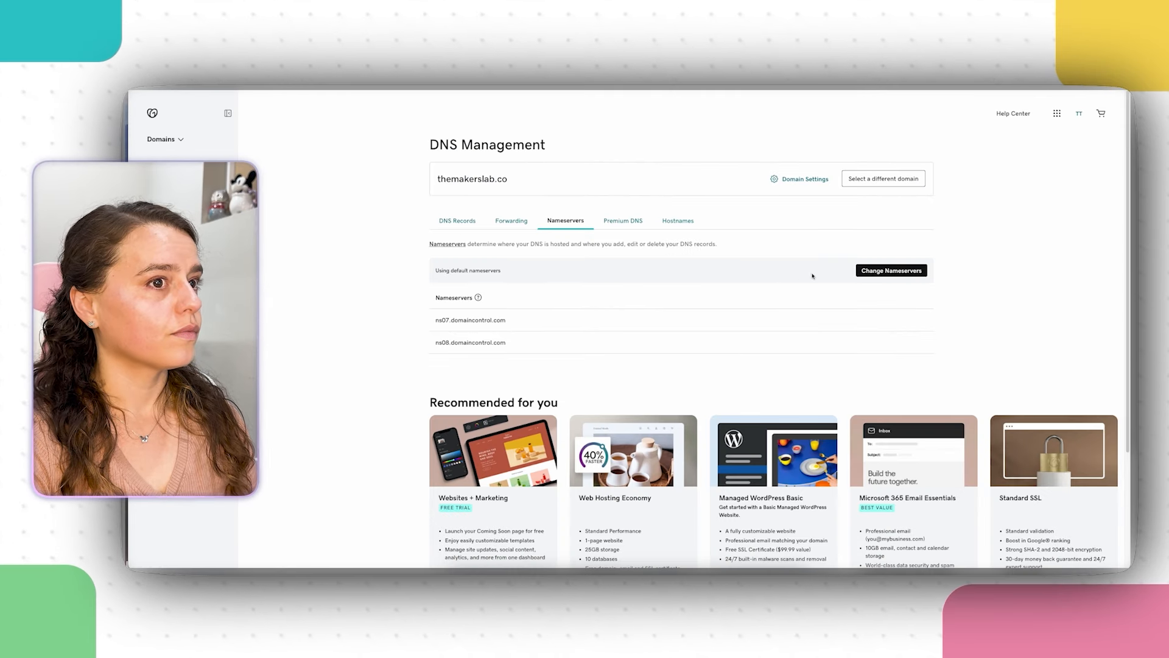
{"action": "left_click", "coordinate": [875, 272]}
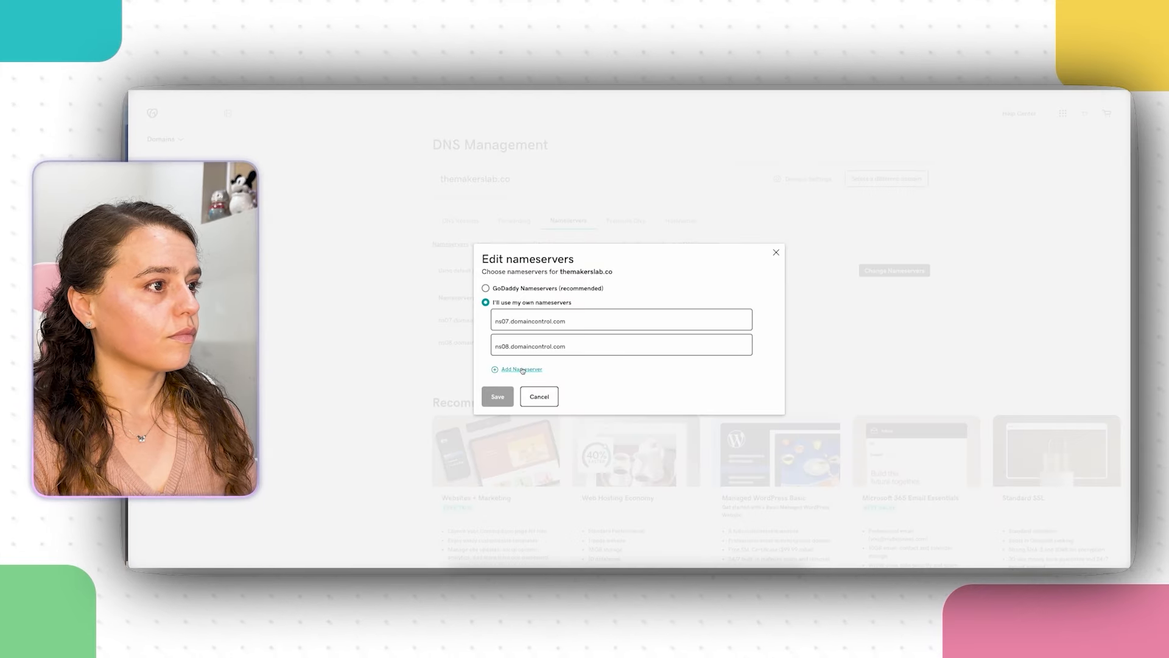
{"action": "left_click", "coordinate": [522, 370]}
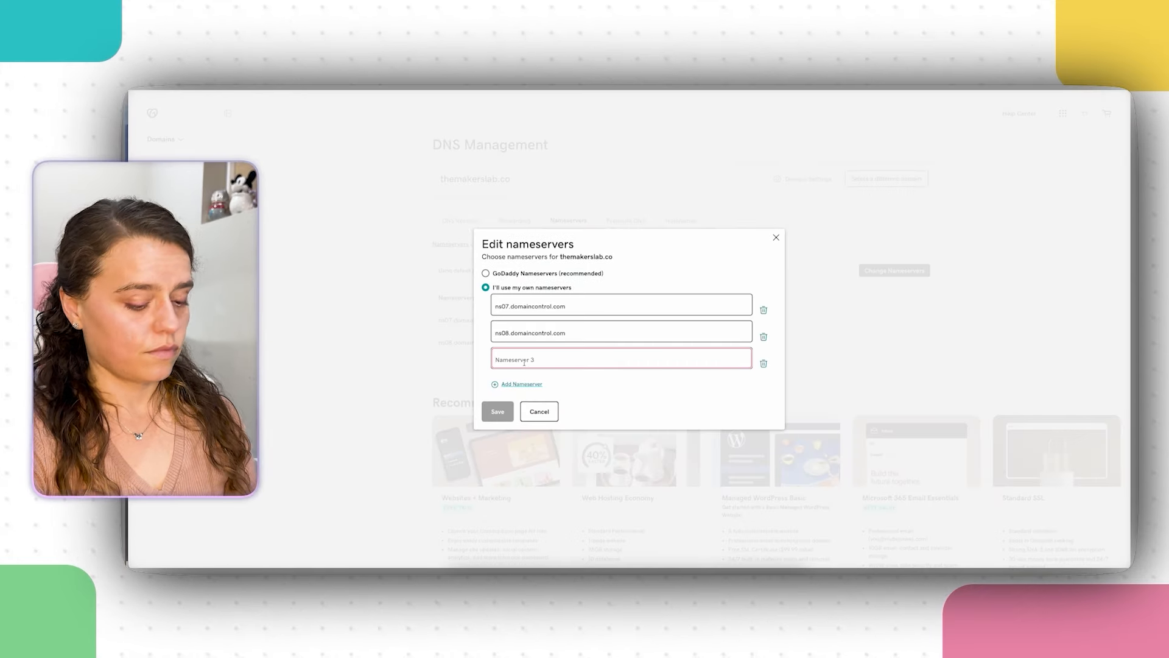
{"action": "right_click", "coordinate": [521, 353]}
{"action": "left_click", "coordinate": [573, 410]}
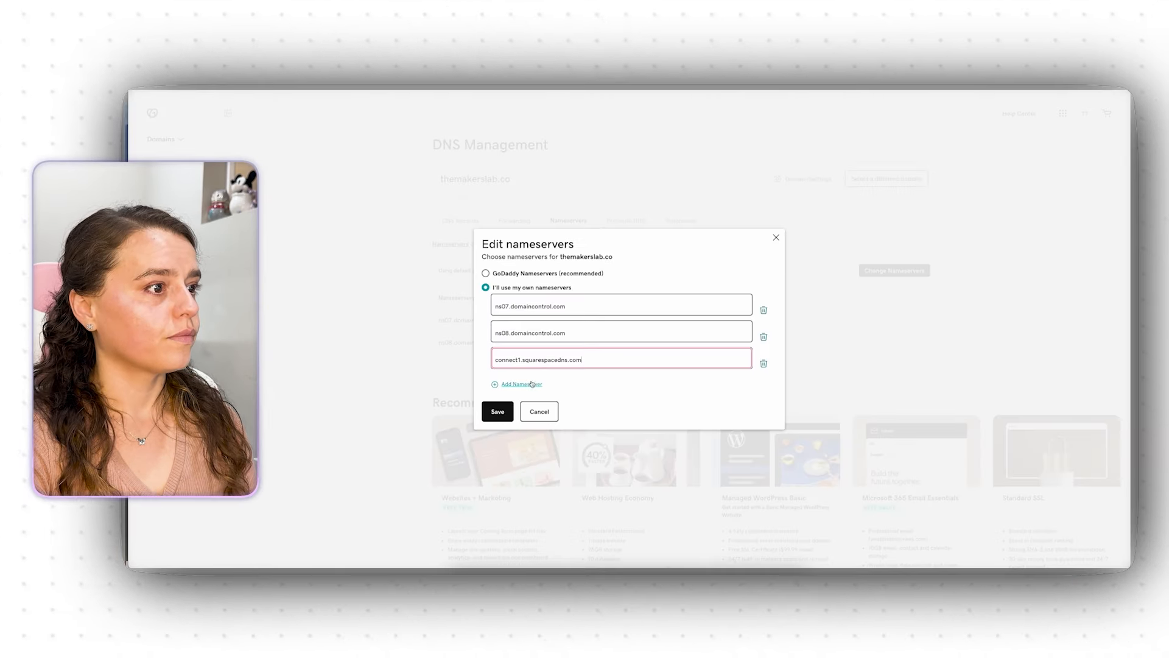
{"action": "left_click", "coordinate": [531, 383]}
{"action": "left_click", "coordinate": [543, 372]}
{"action": "right_click", "coordinate": [543, 373]}
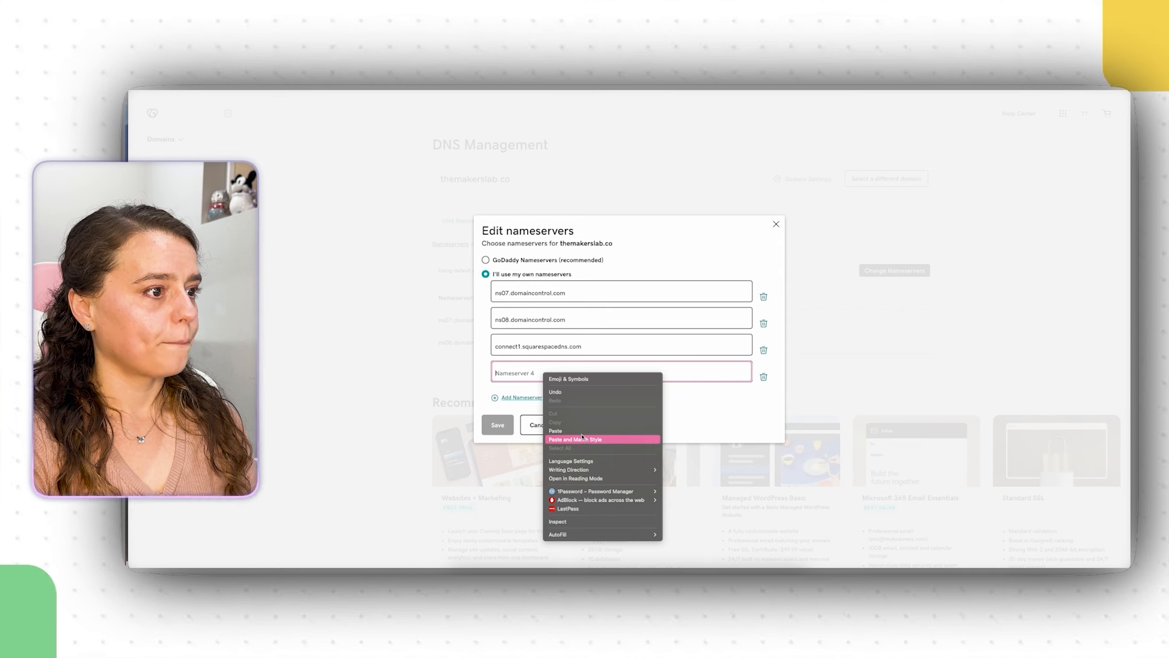
{"action": "left_click", "coordinate": [582, 438]}
{"action": "left_click", "coordinate": [498, 424]}
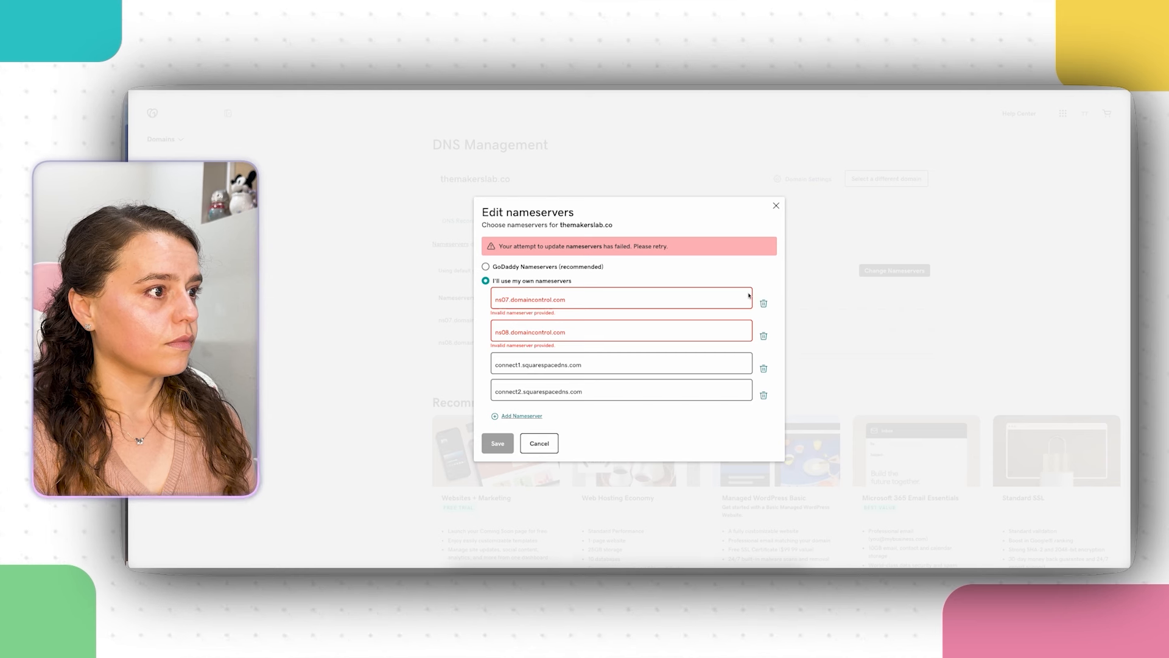
Step: Remove ns07 and ns08.domaincontrol.com, save, and verify the change with the one-time code
{"action": "left_click", "coordinate": [764, 303]}
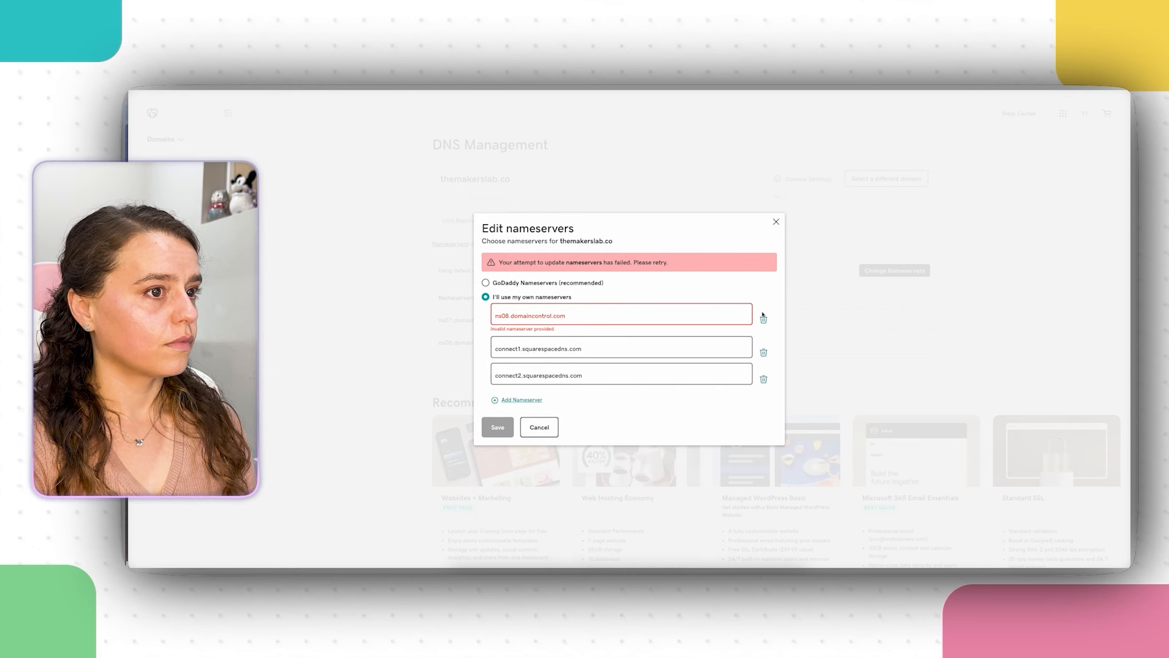
{"action": "left_click", "coordinate": [766, 325]}
{"action": "left_click", "coordinate": [496, 409]}
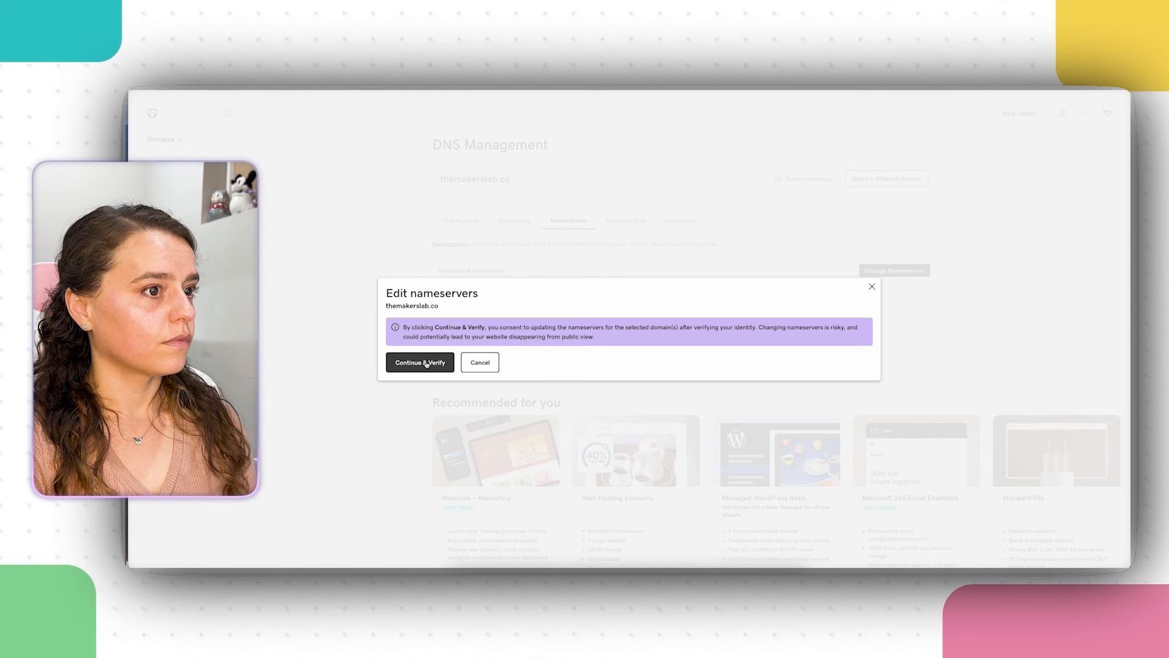
{"action": "left_click", "coordinate": [426, 363]}
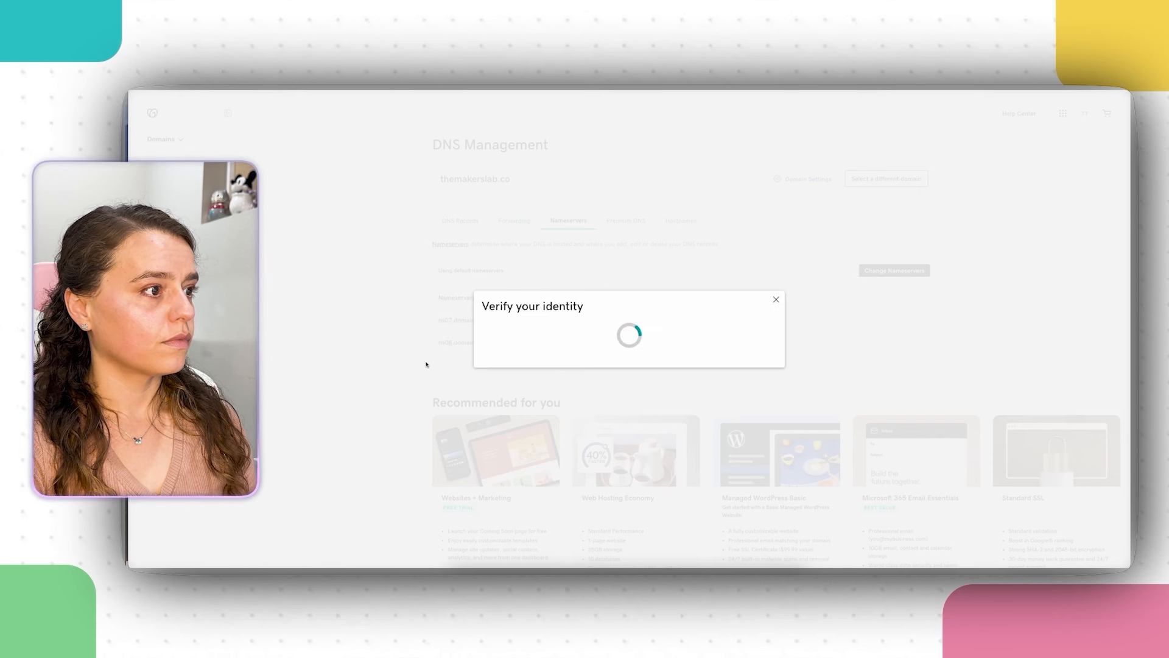
{"action": "right_click", "coordinate": [522, 324]}
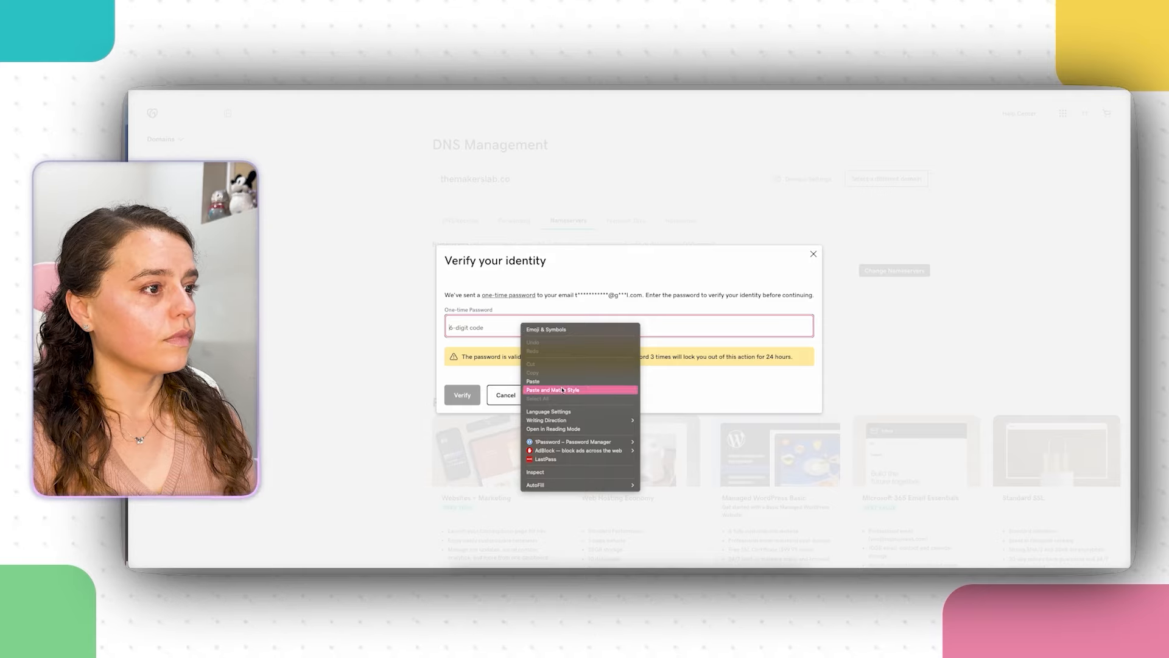
{"action": "left_click", "coordinate": [562, 381]}
{"action": "left_click", "coordinate": [463, 394]}
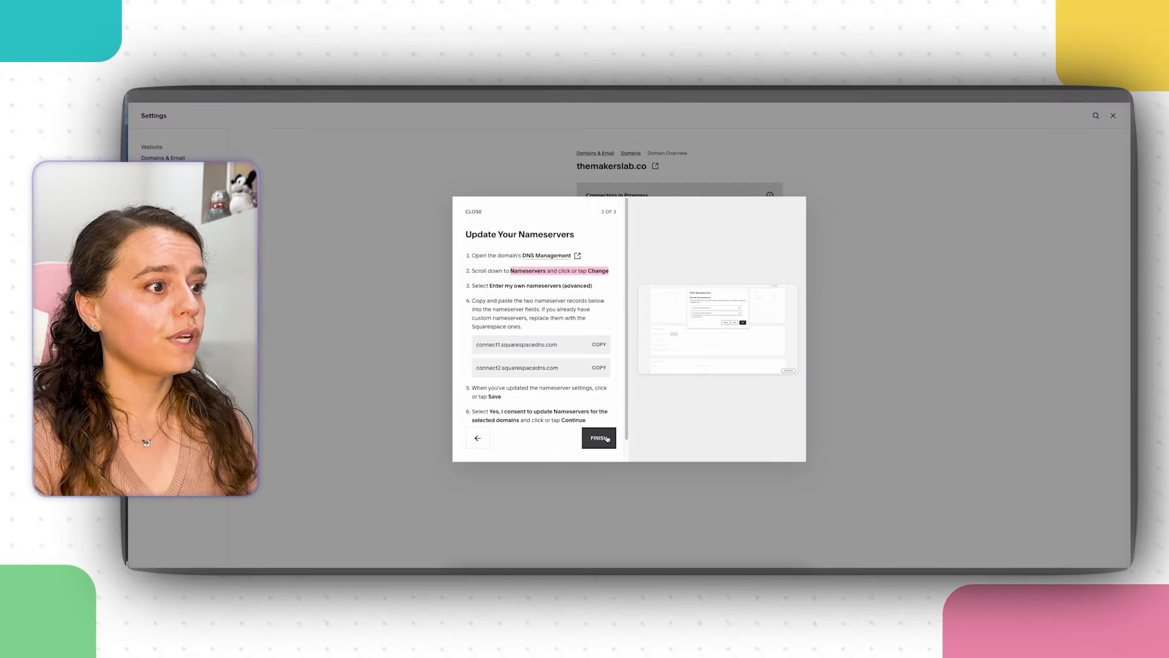
Step: Close the Squarespace settings and load the Makers Lab website in a new tab
{"action": "left_click", "coordinate": [606, 439]}
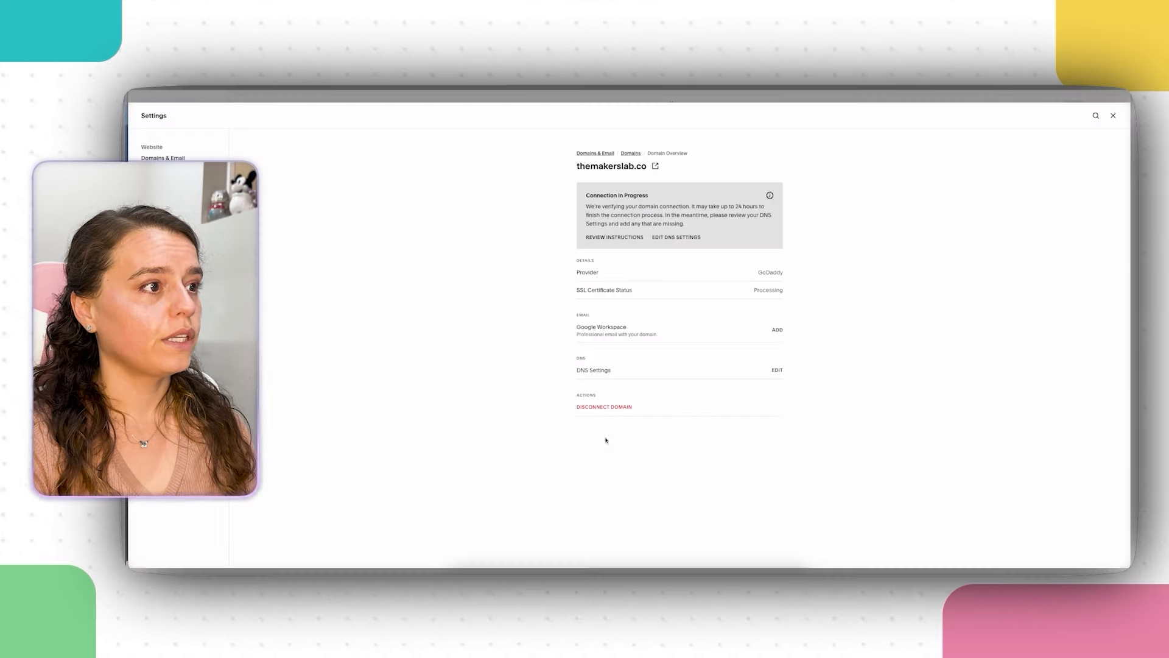
{"action": "left_click", "coordinate": [1113, 115]}
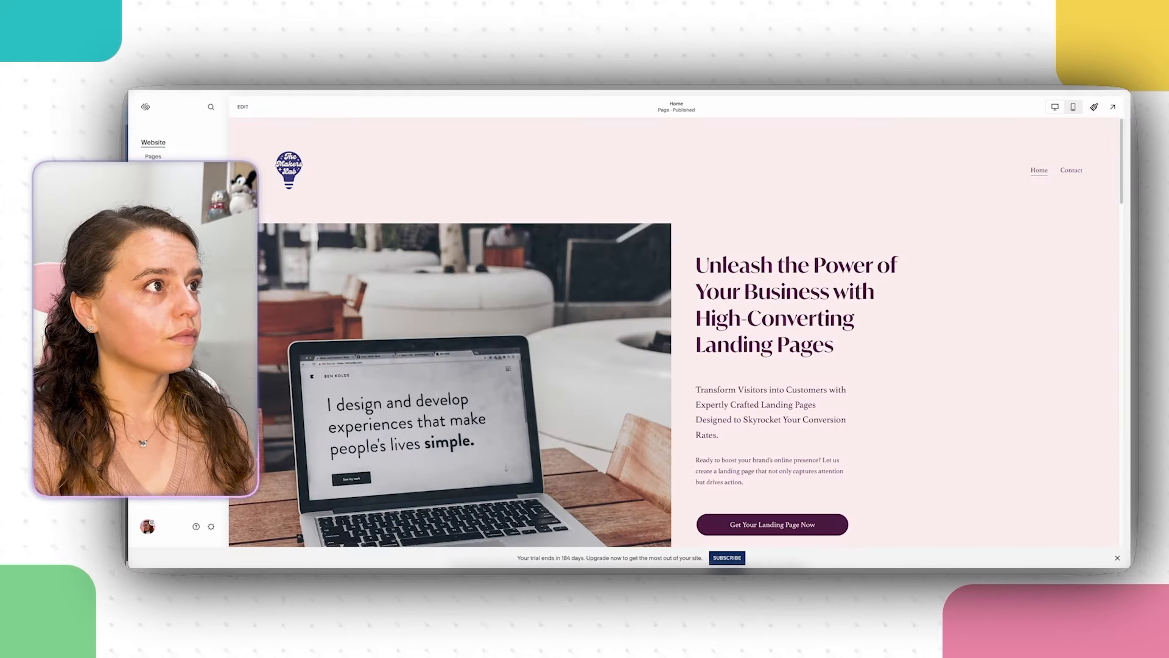
{"action": "key", "text": "ctrl+t"}
{"action": "type", "text": "themake"}
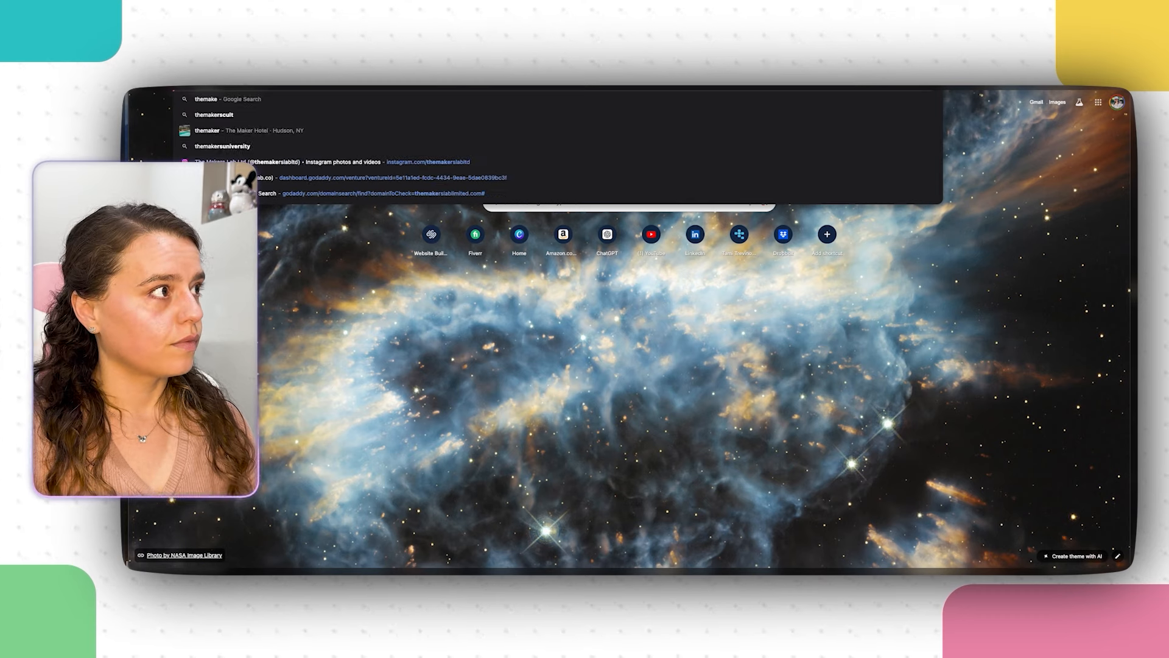
{"action": "type", "text": "rsla"}
{"action": "key", "text": "Return"}
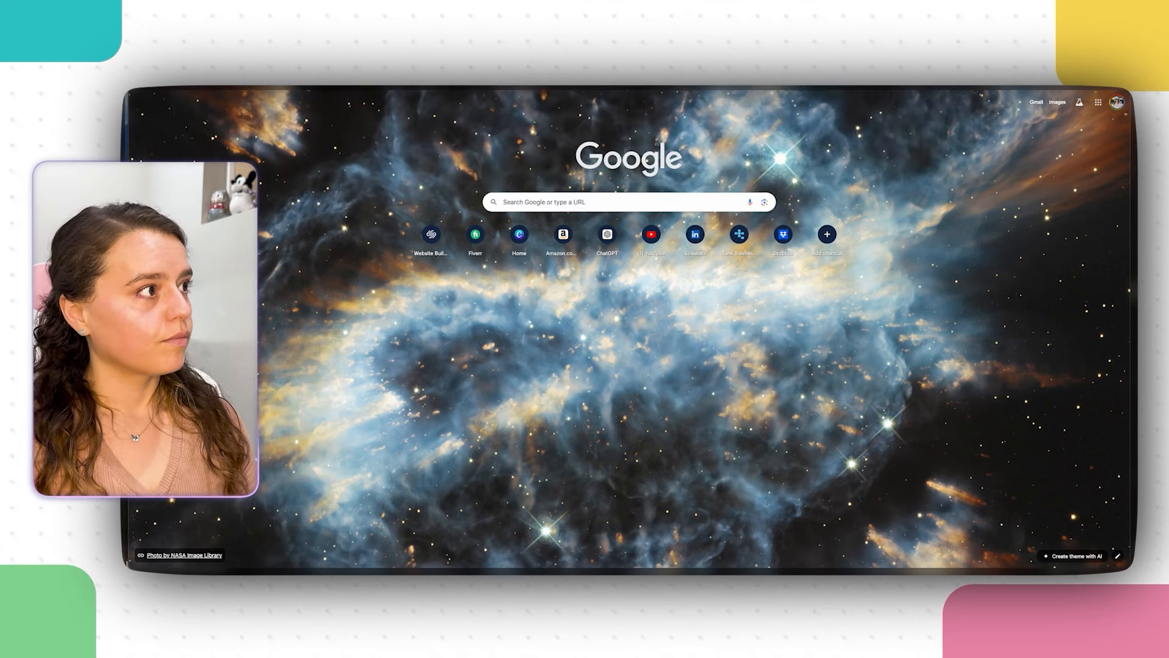